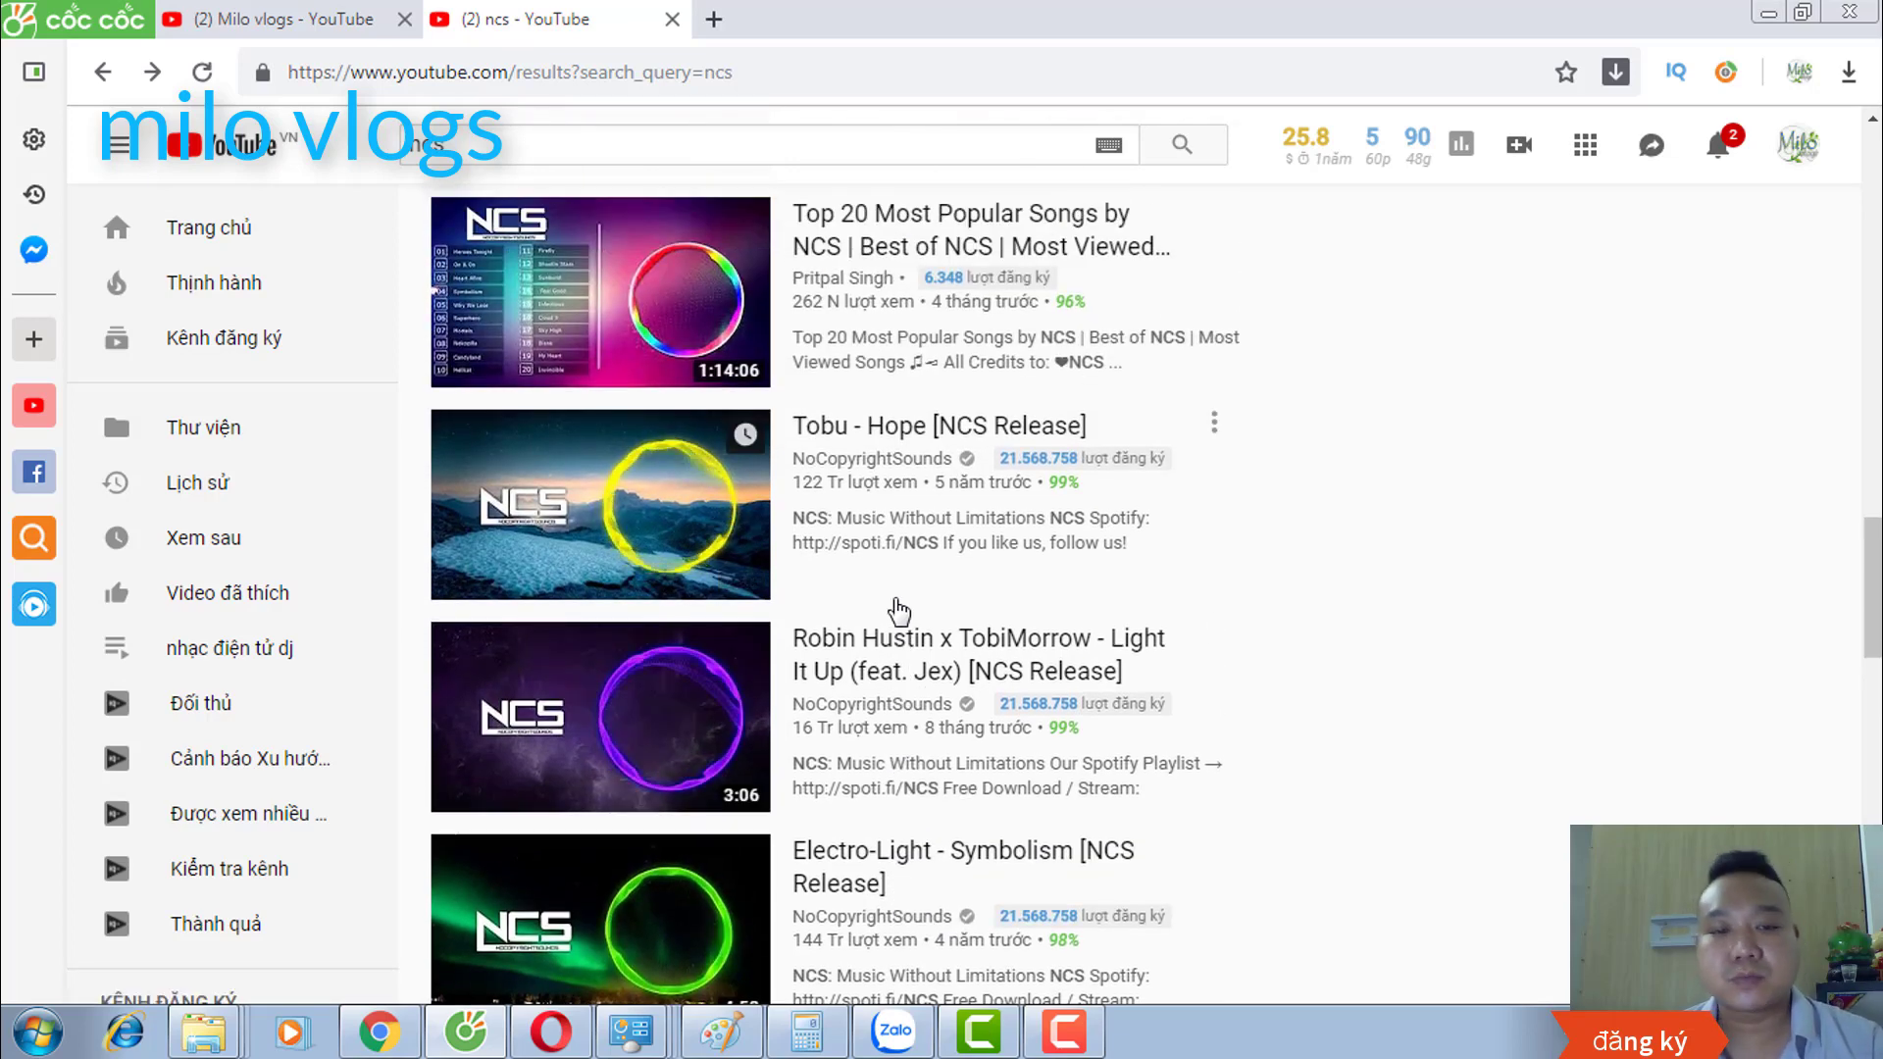
Step: Look through the NCS song compilations and NoCopyrightSounds releases in the YouTube search results
scroll(900, 610, up, 1)
scroll(899, 609, up, 1)
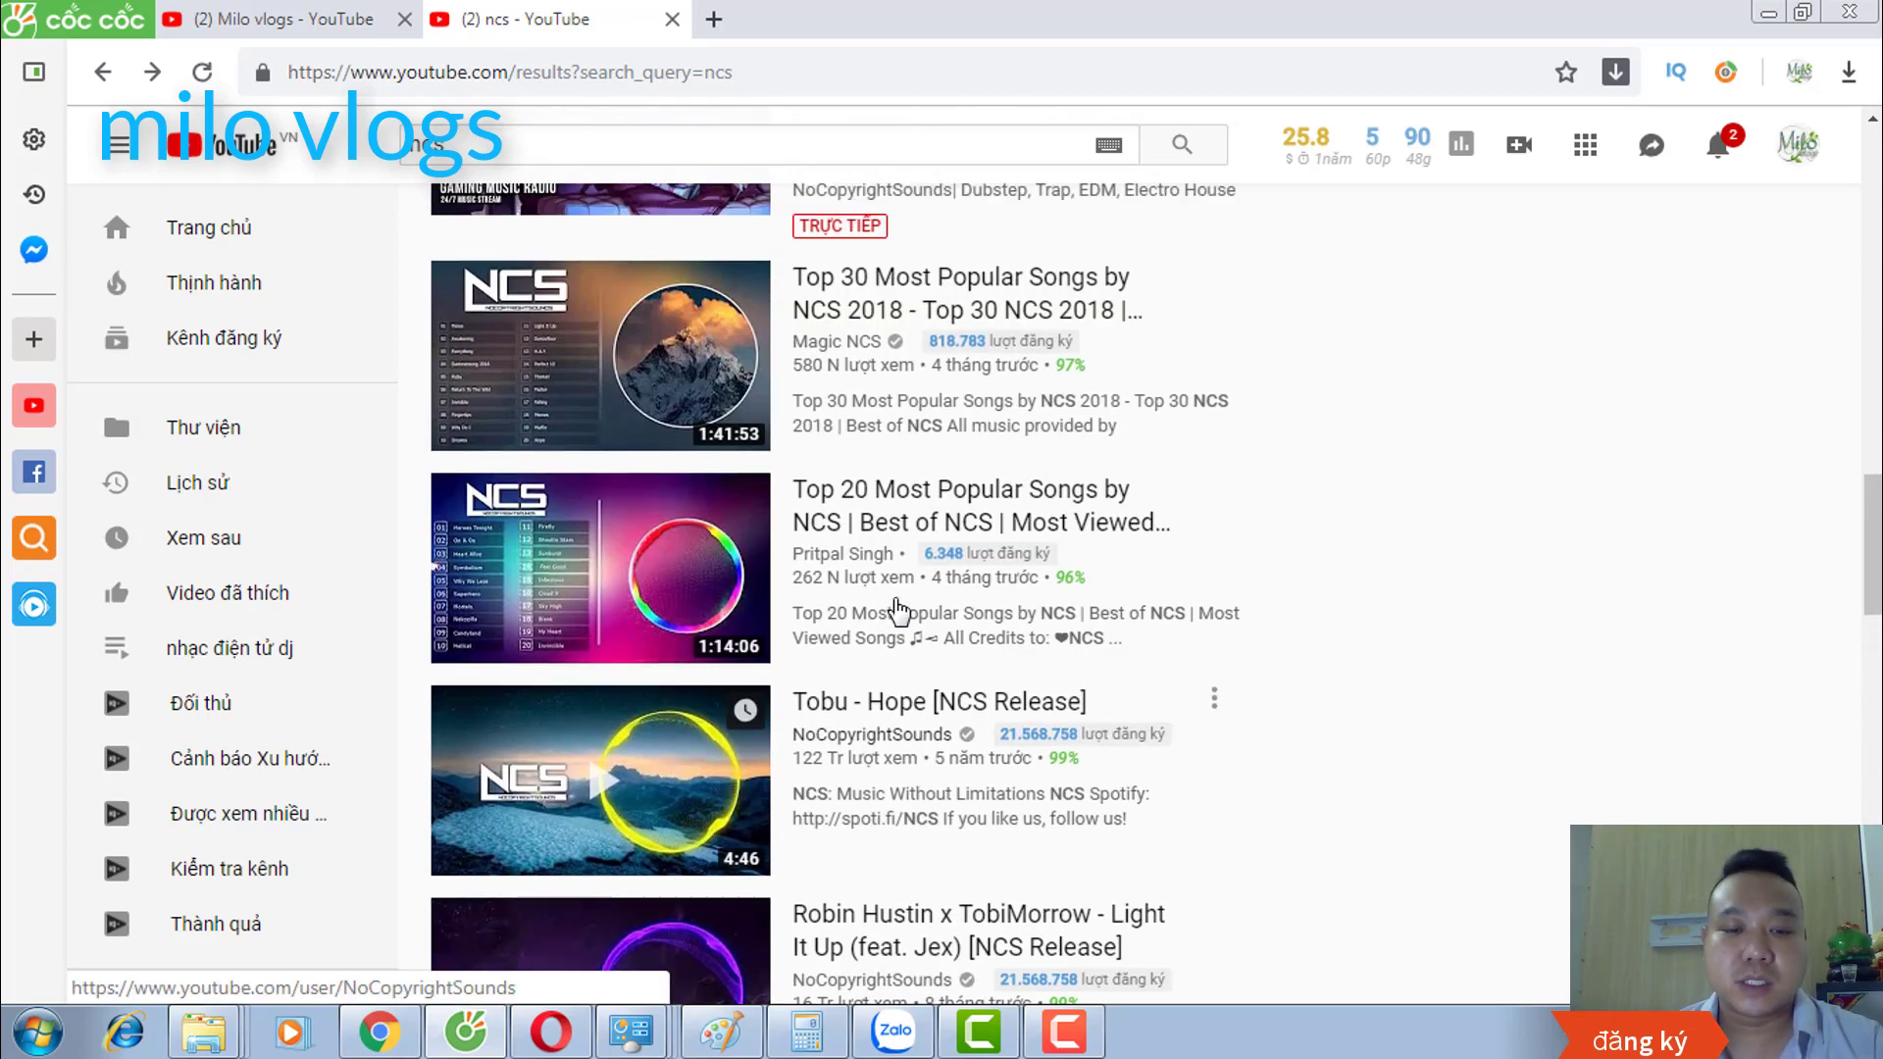
scroll(900, 610, down, 1)
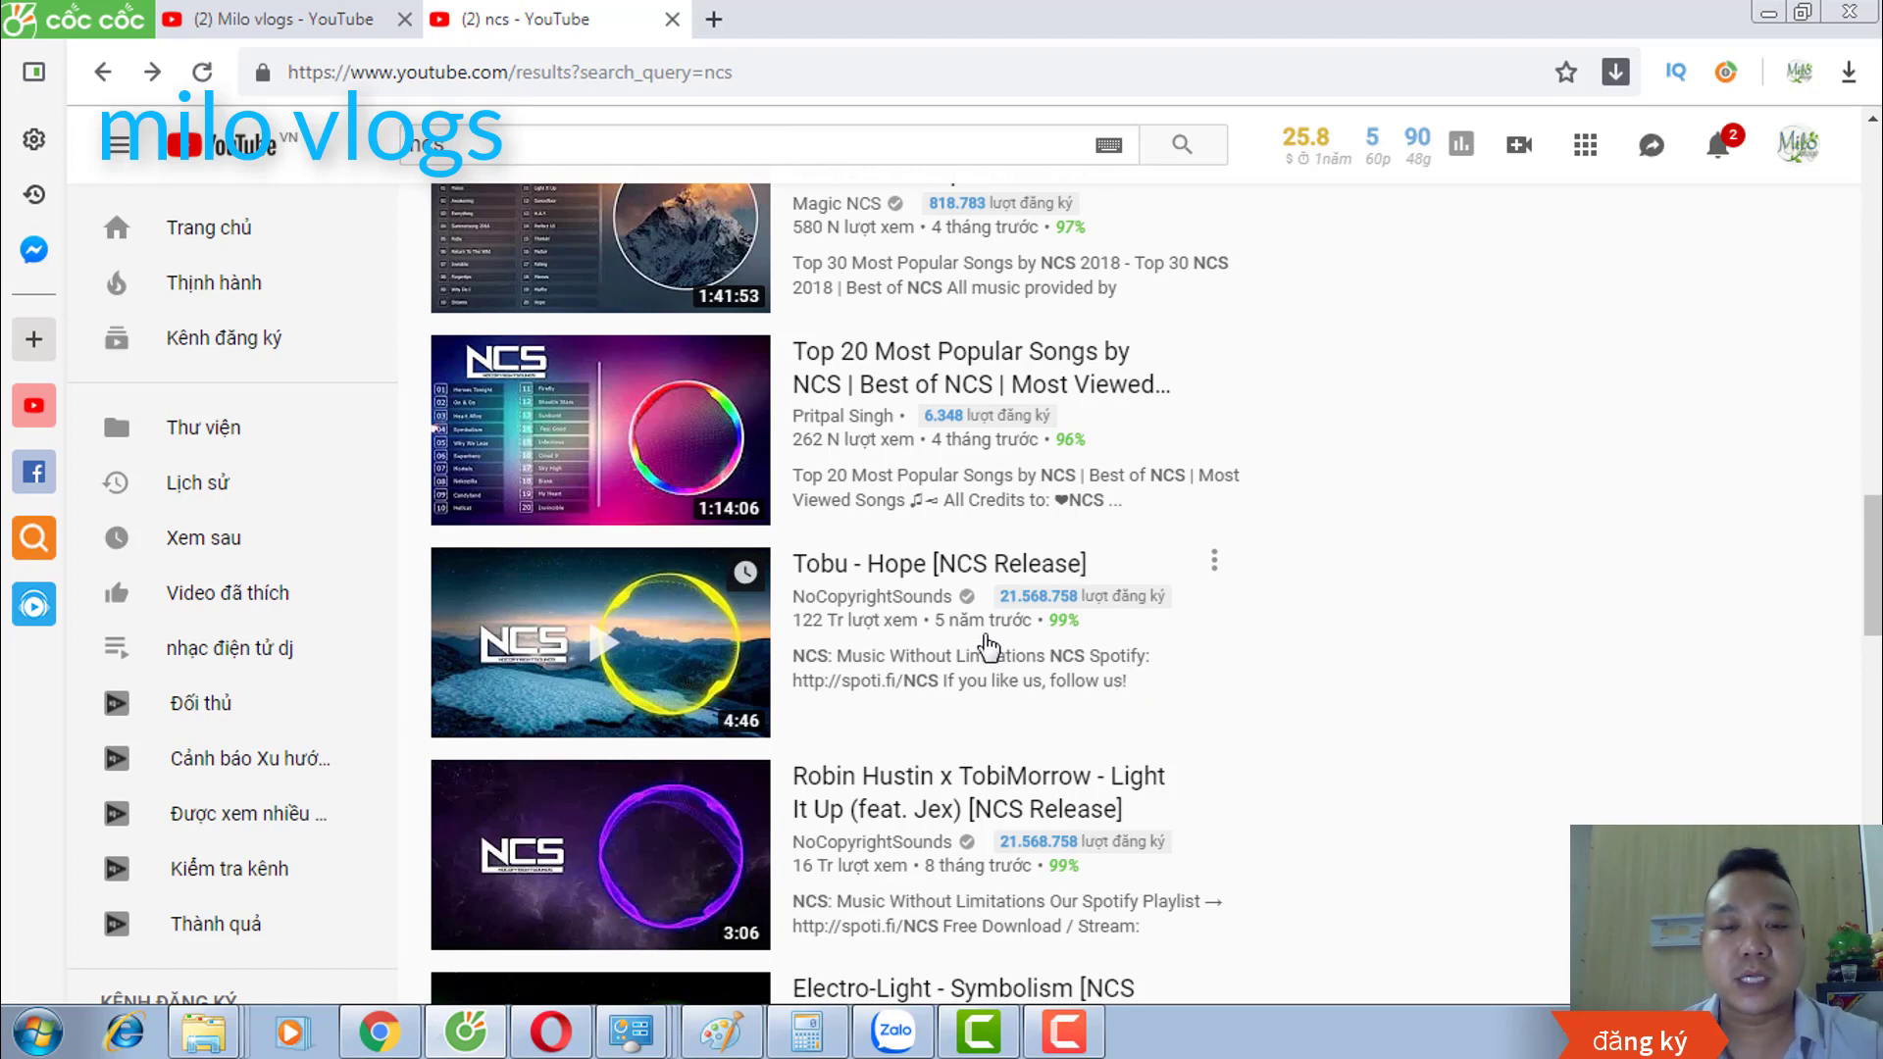
scroll(1294, 613, down, 1)
scroll(1299, 687, down, 1)
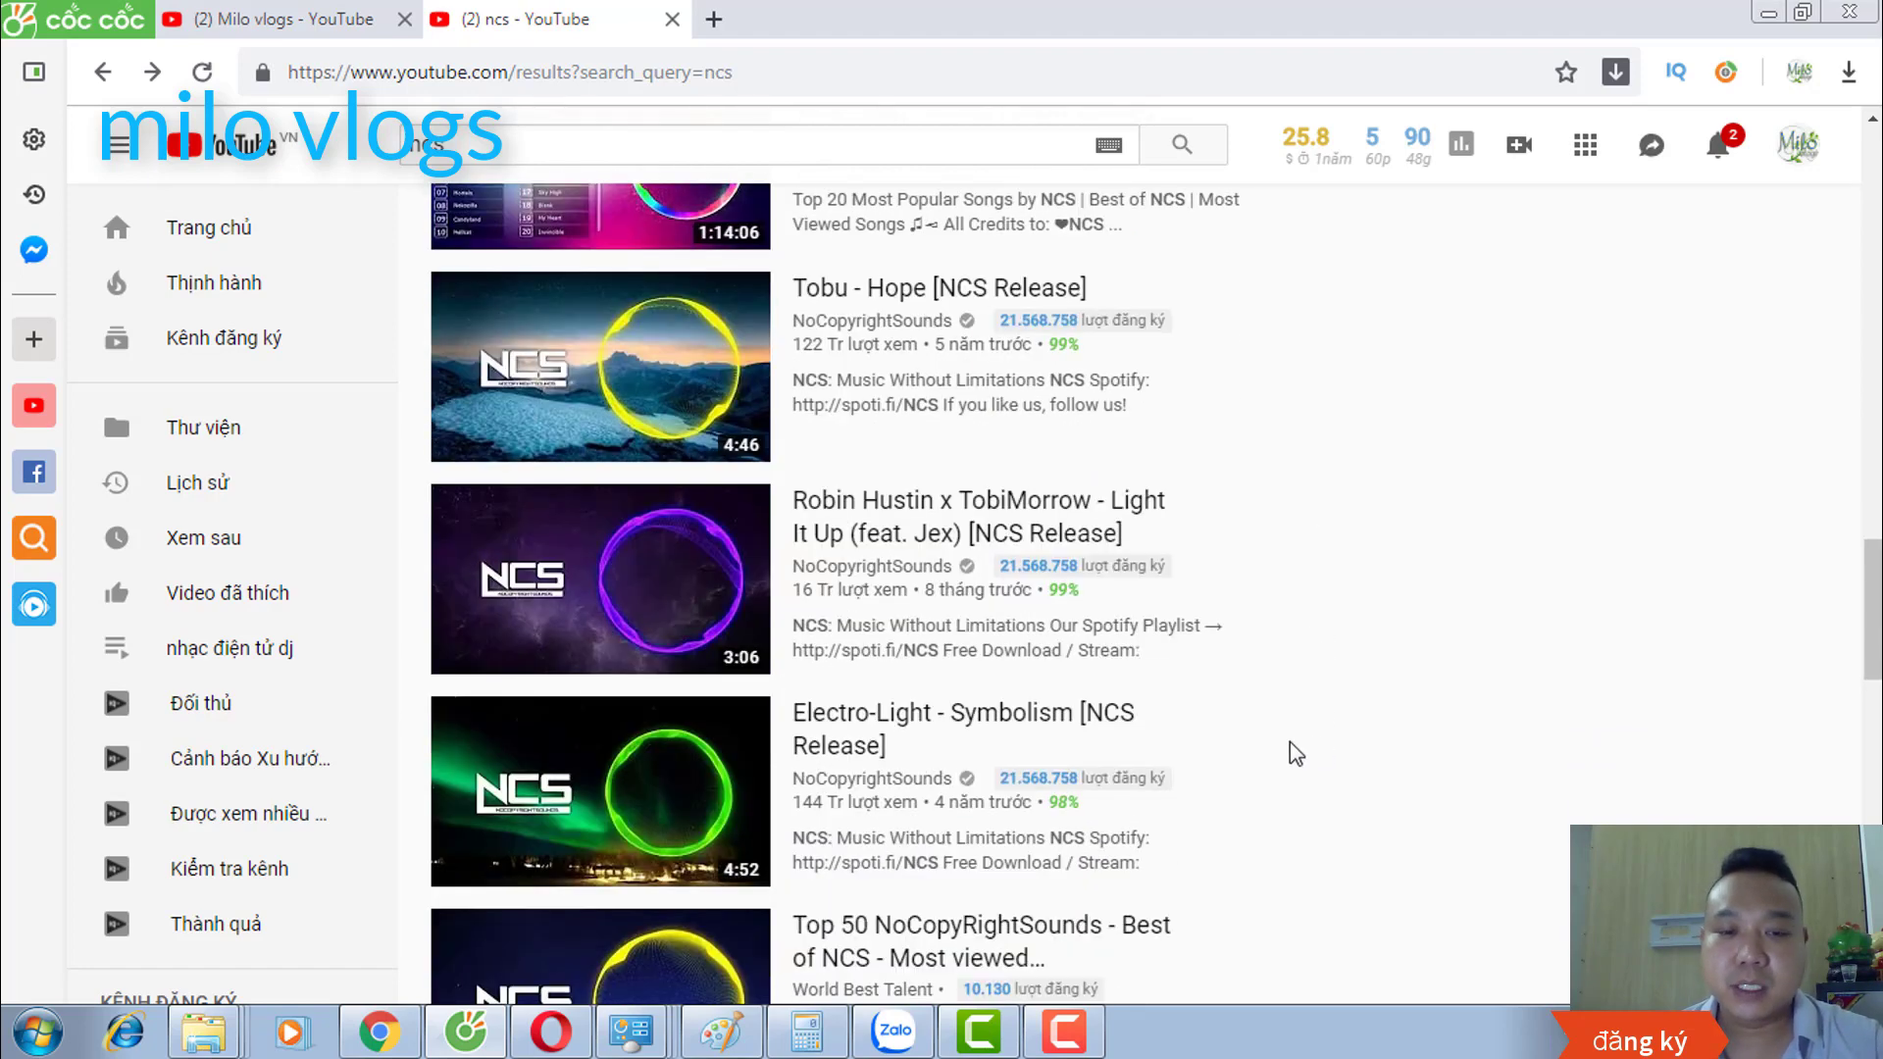
scroll(1270, 762, up, 1)
scroll(1272, 763, up, 2)
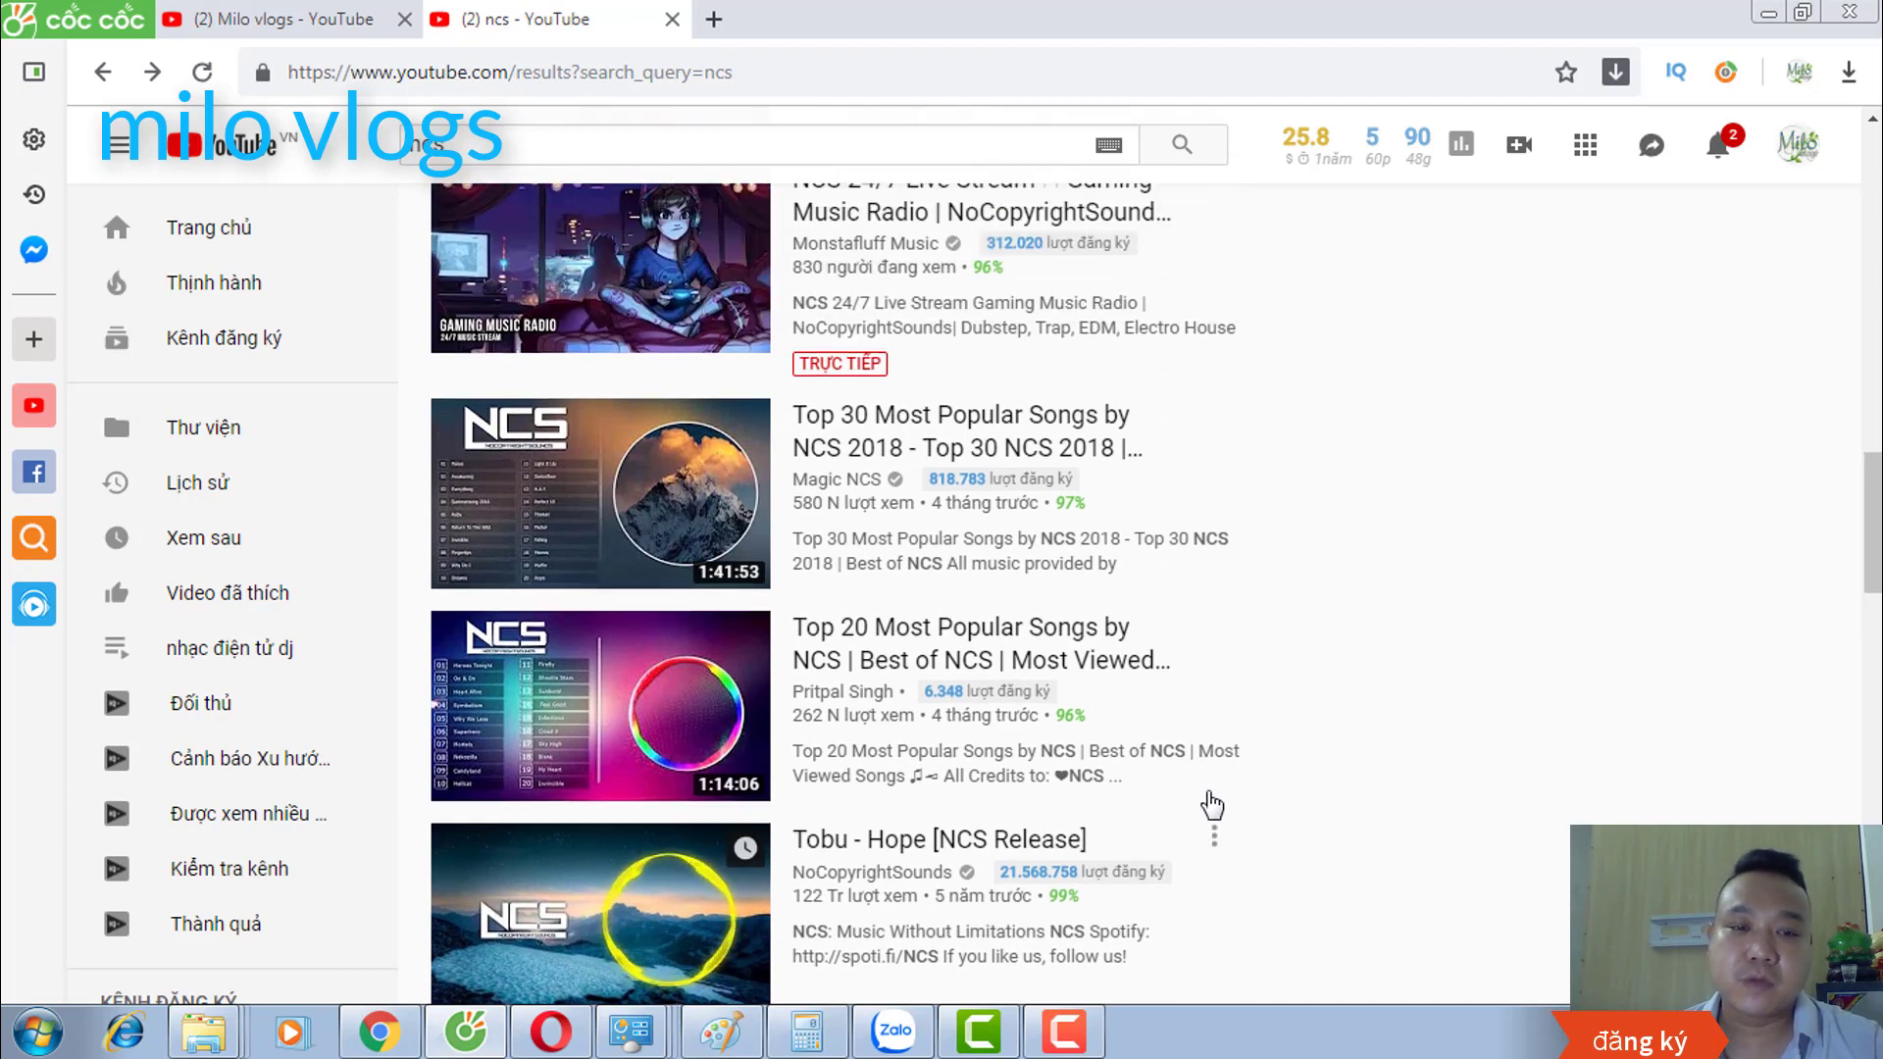
scroll(1213, 804, up, 2)
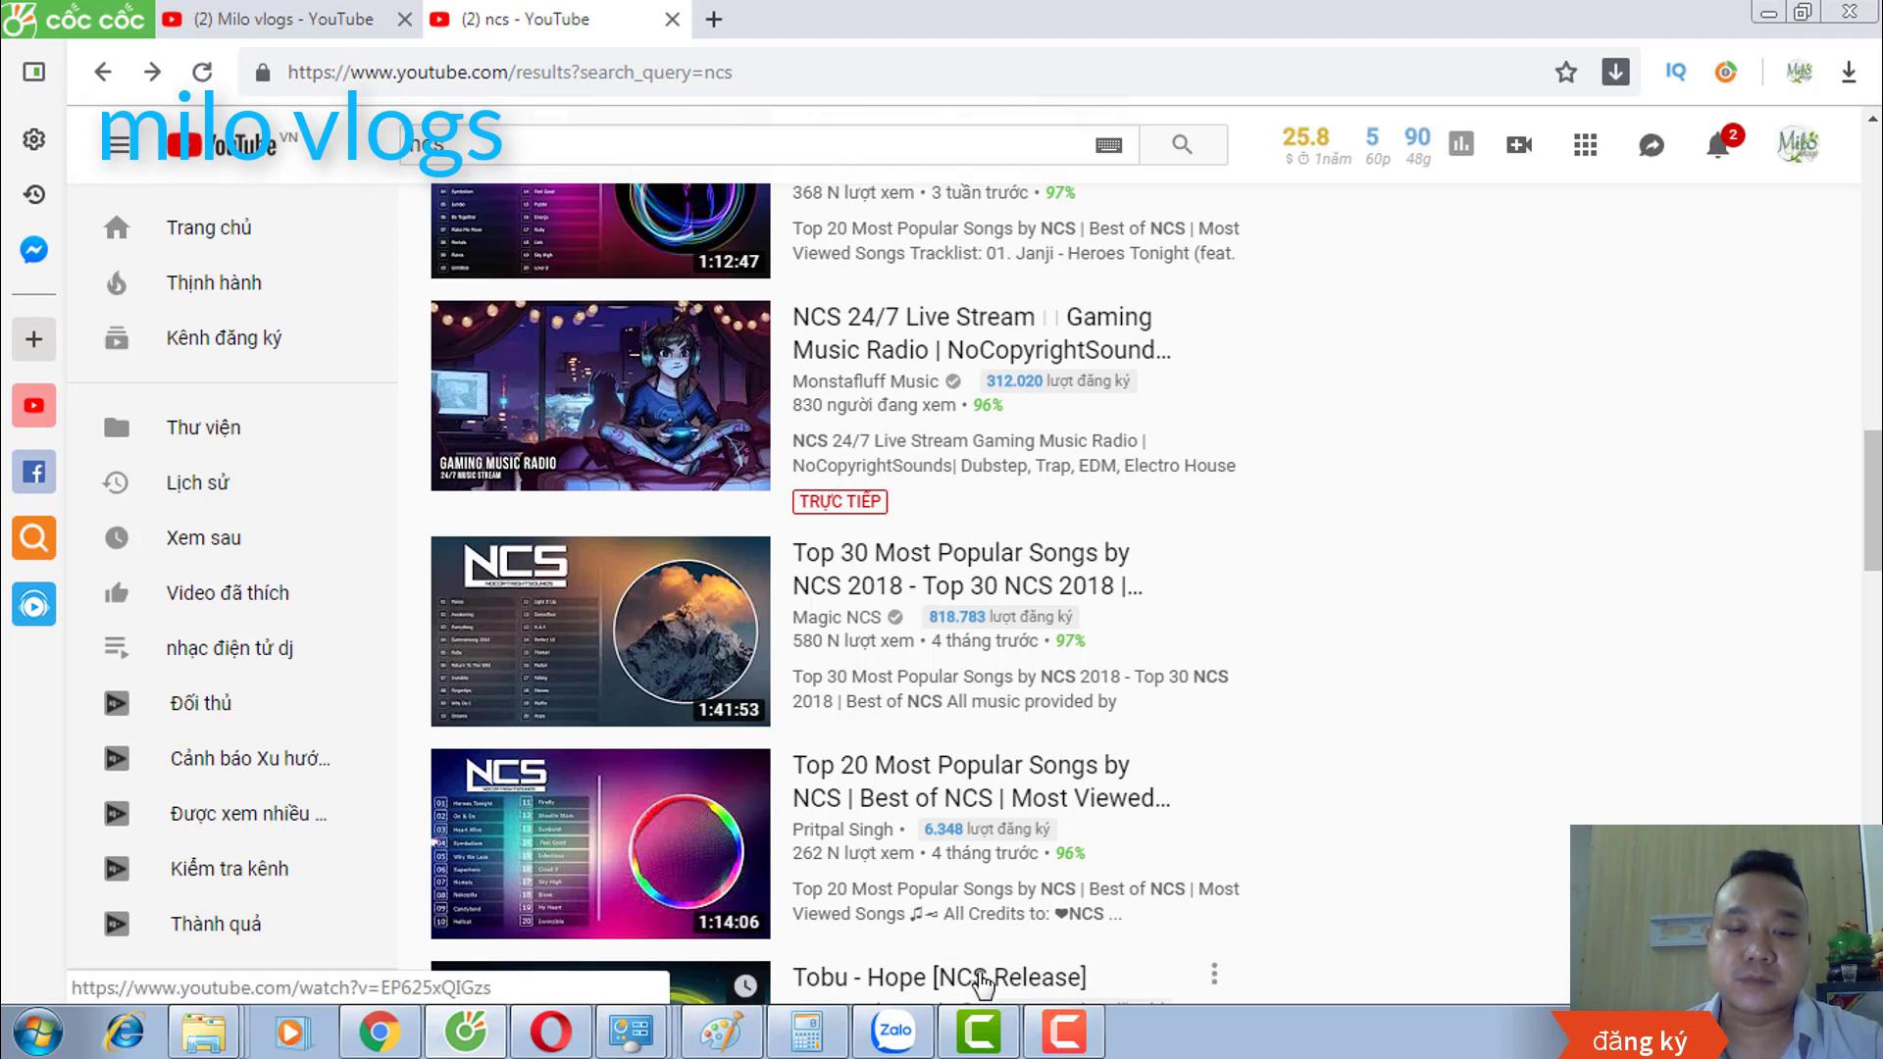
Step: Switch to Camtasia to view its editing window, and return to the ncs results in the Cốc Cốc browser
click(978, 1040)
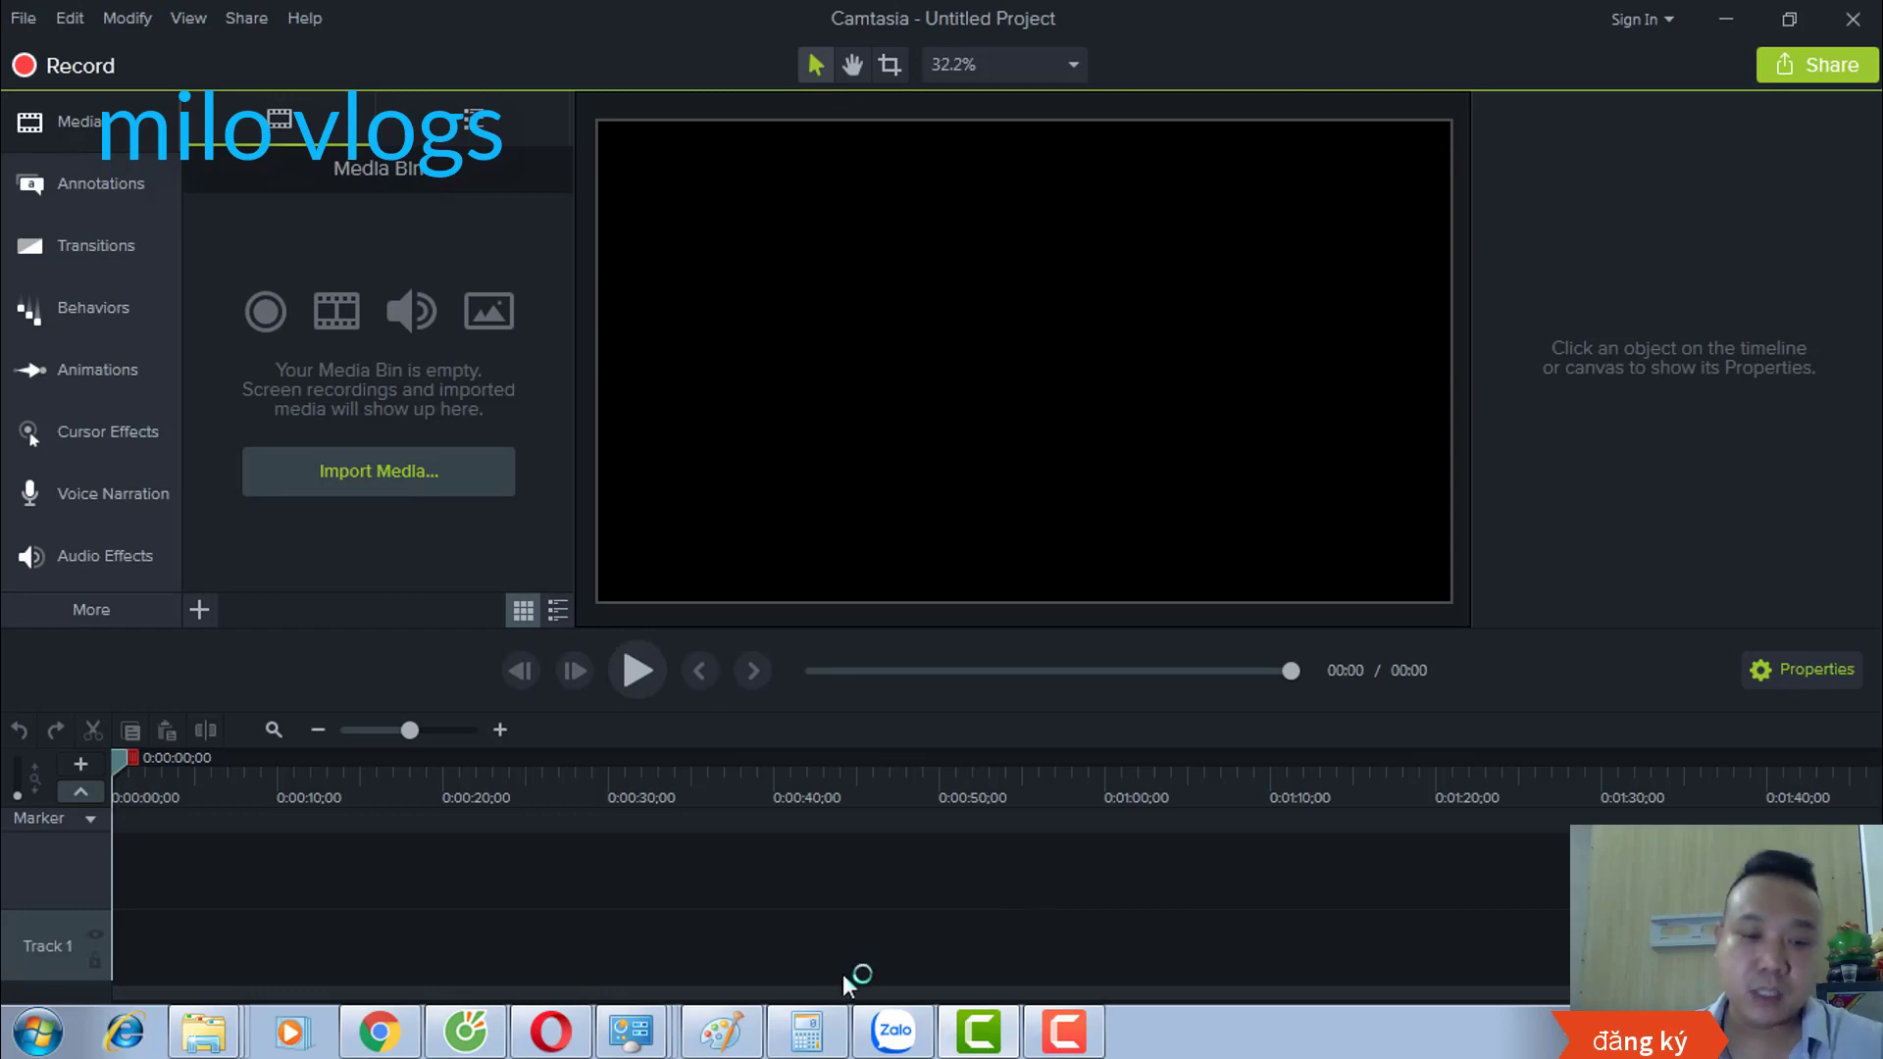
mouse_move(457, 1043)
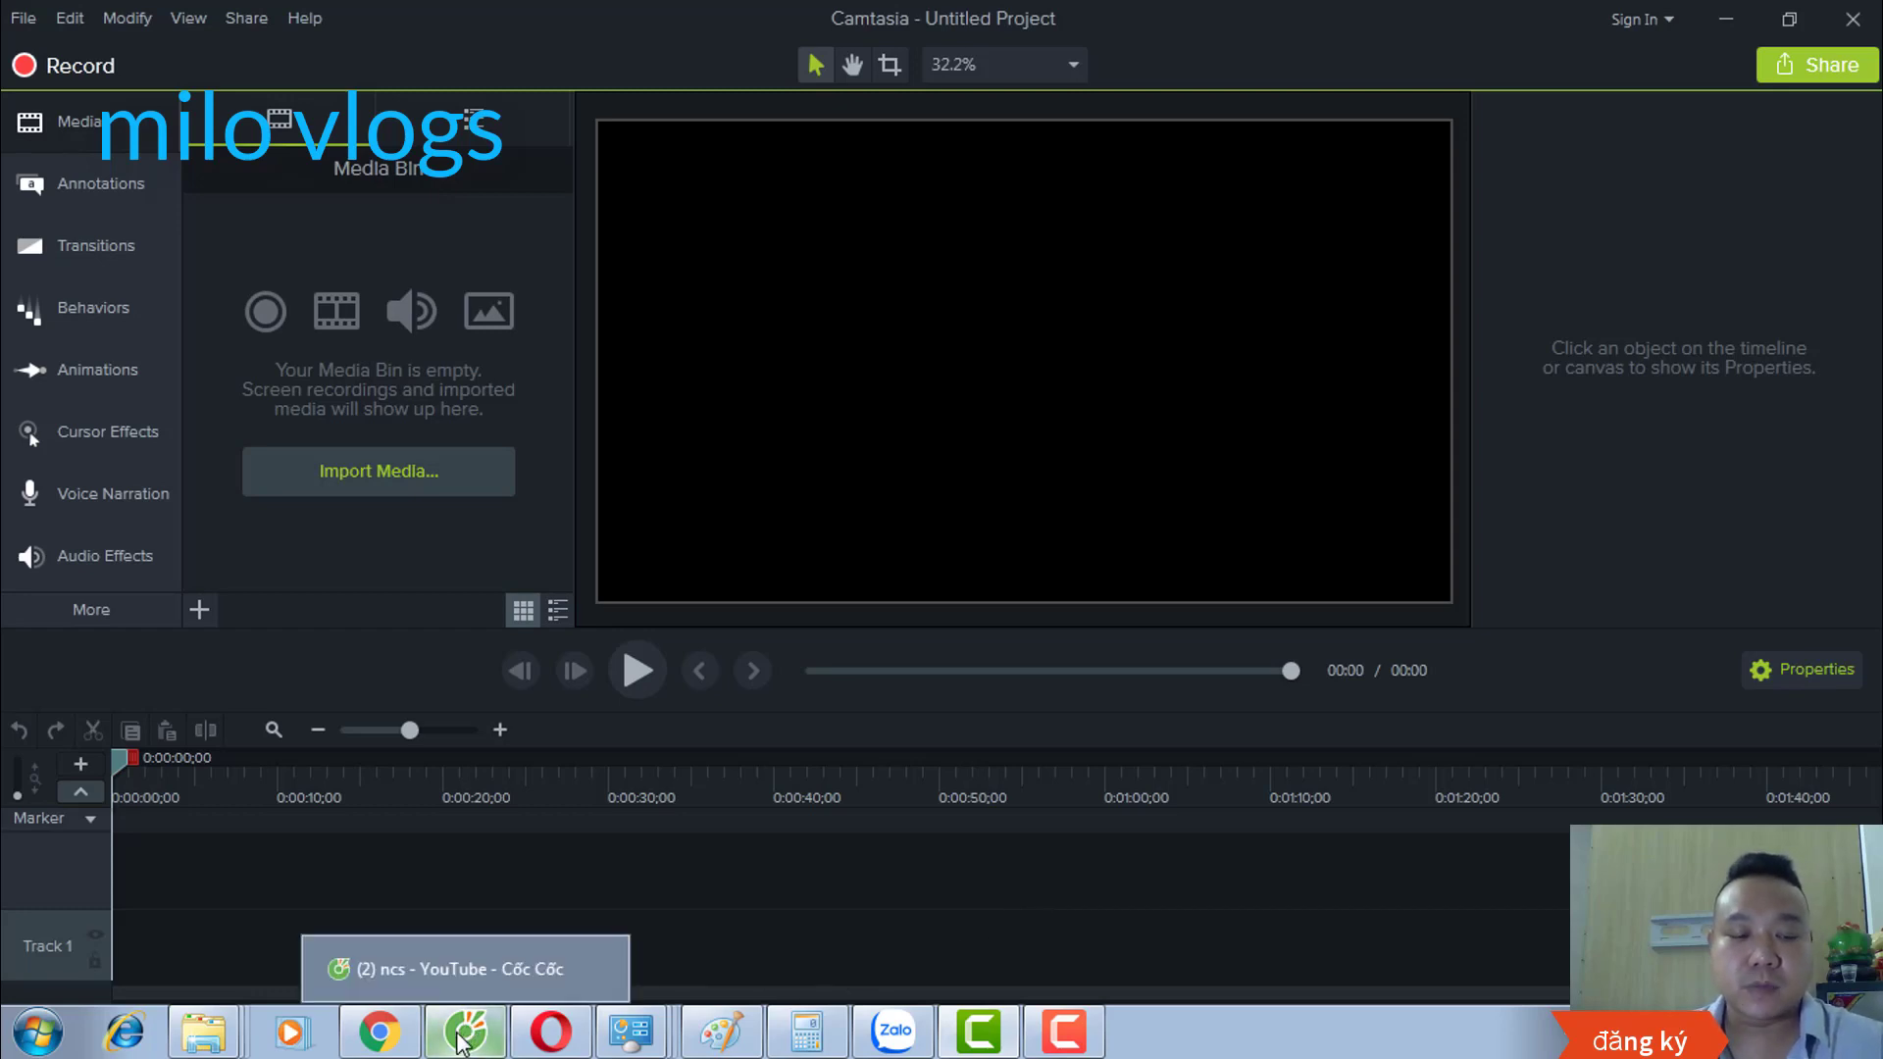
click(457, 1043)
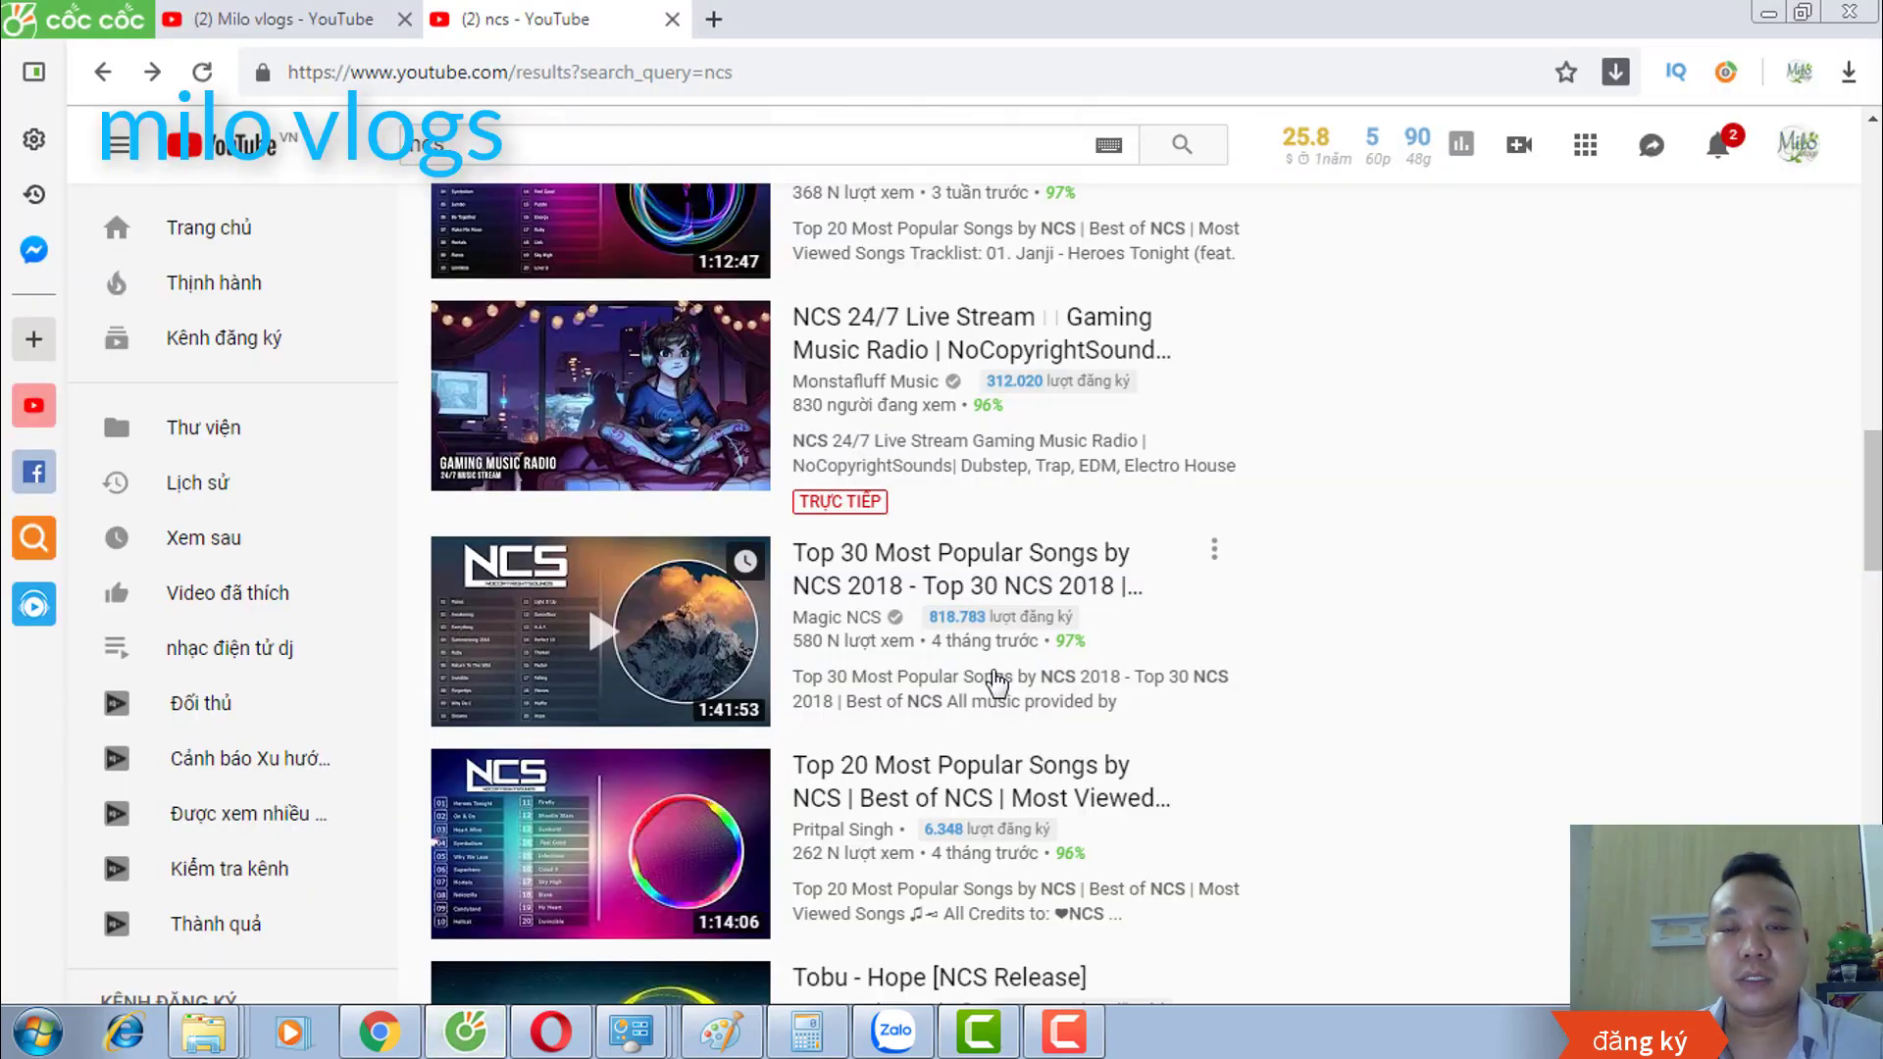
Step: Examine the ncs results from the NoCopyrightSounds channel entry and its newest videos down to the most-popular-songs compilations
scroll(994, 680, down, 1)
scroll(996, 679, down, 2)
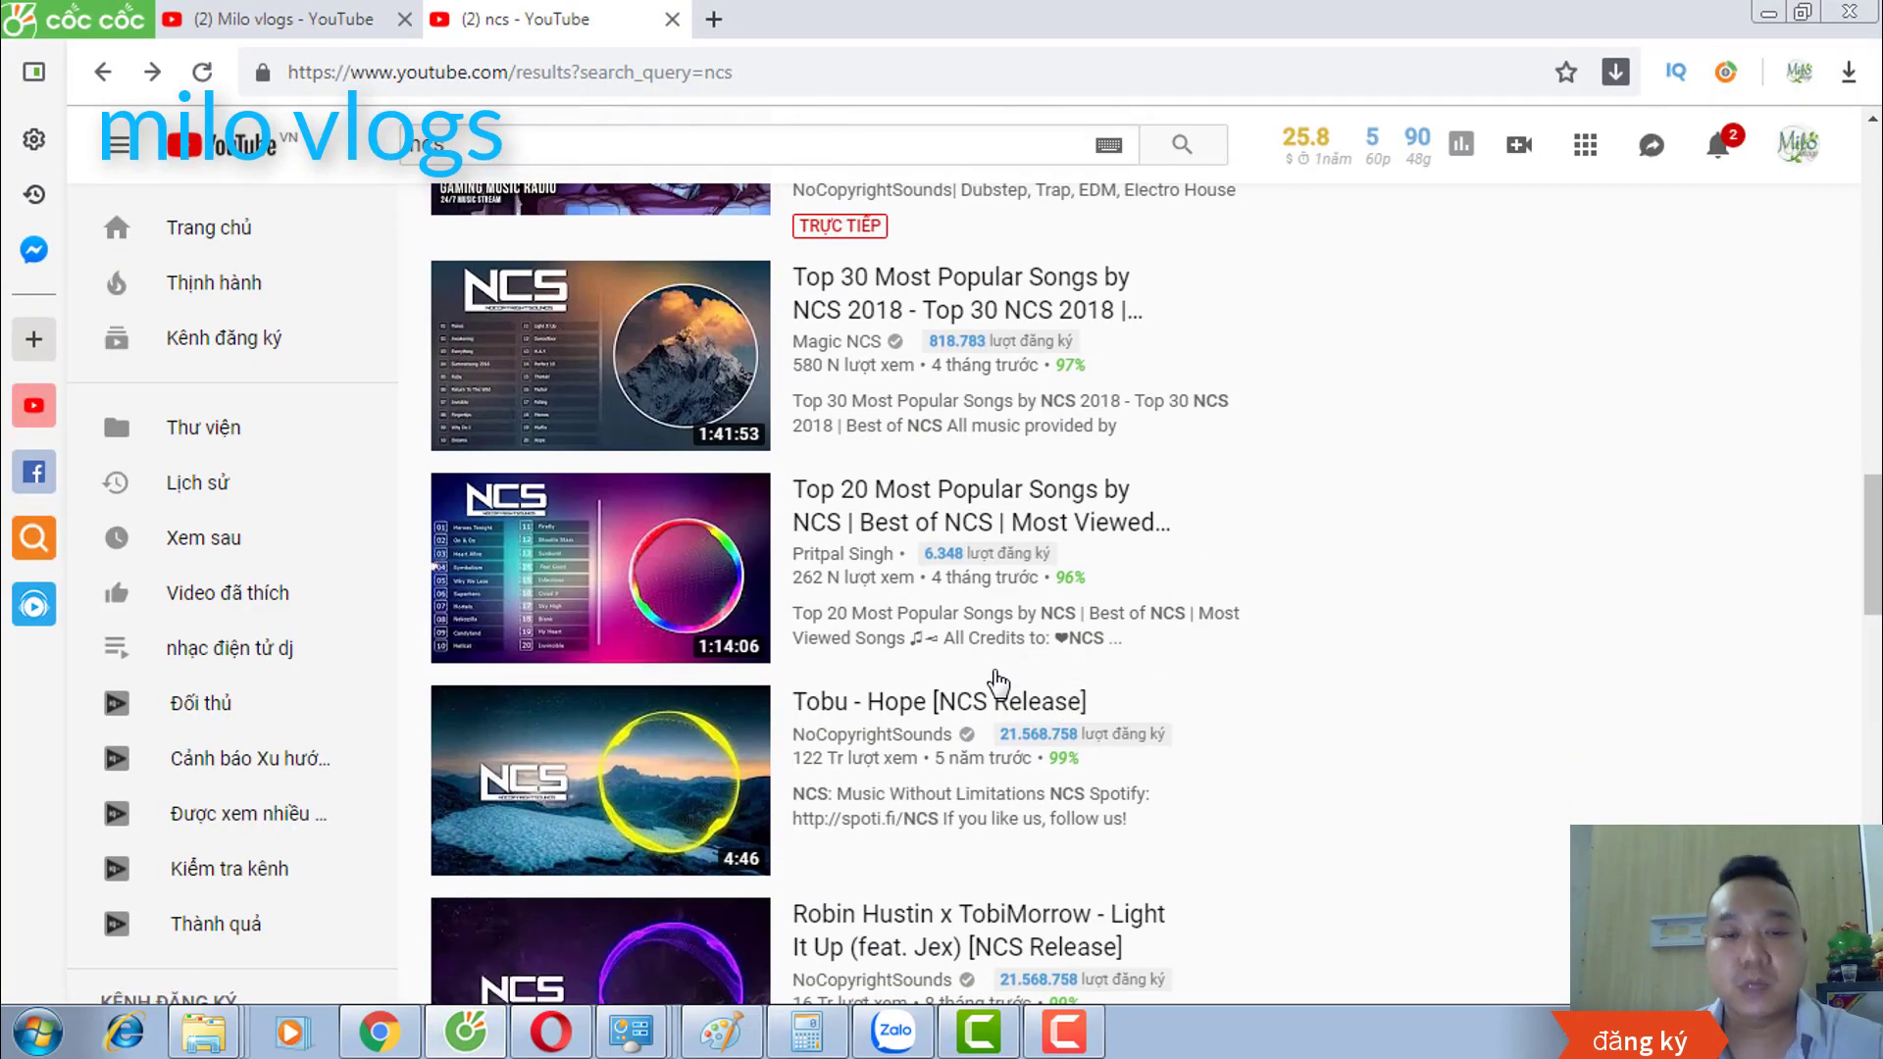
scroll(997, 680, up, 7)
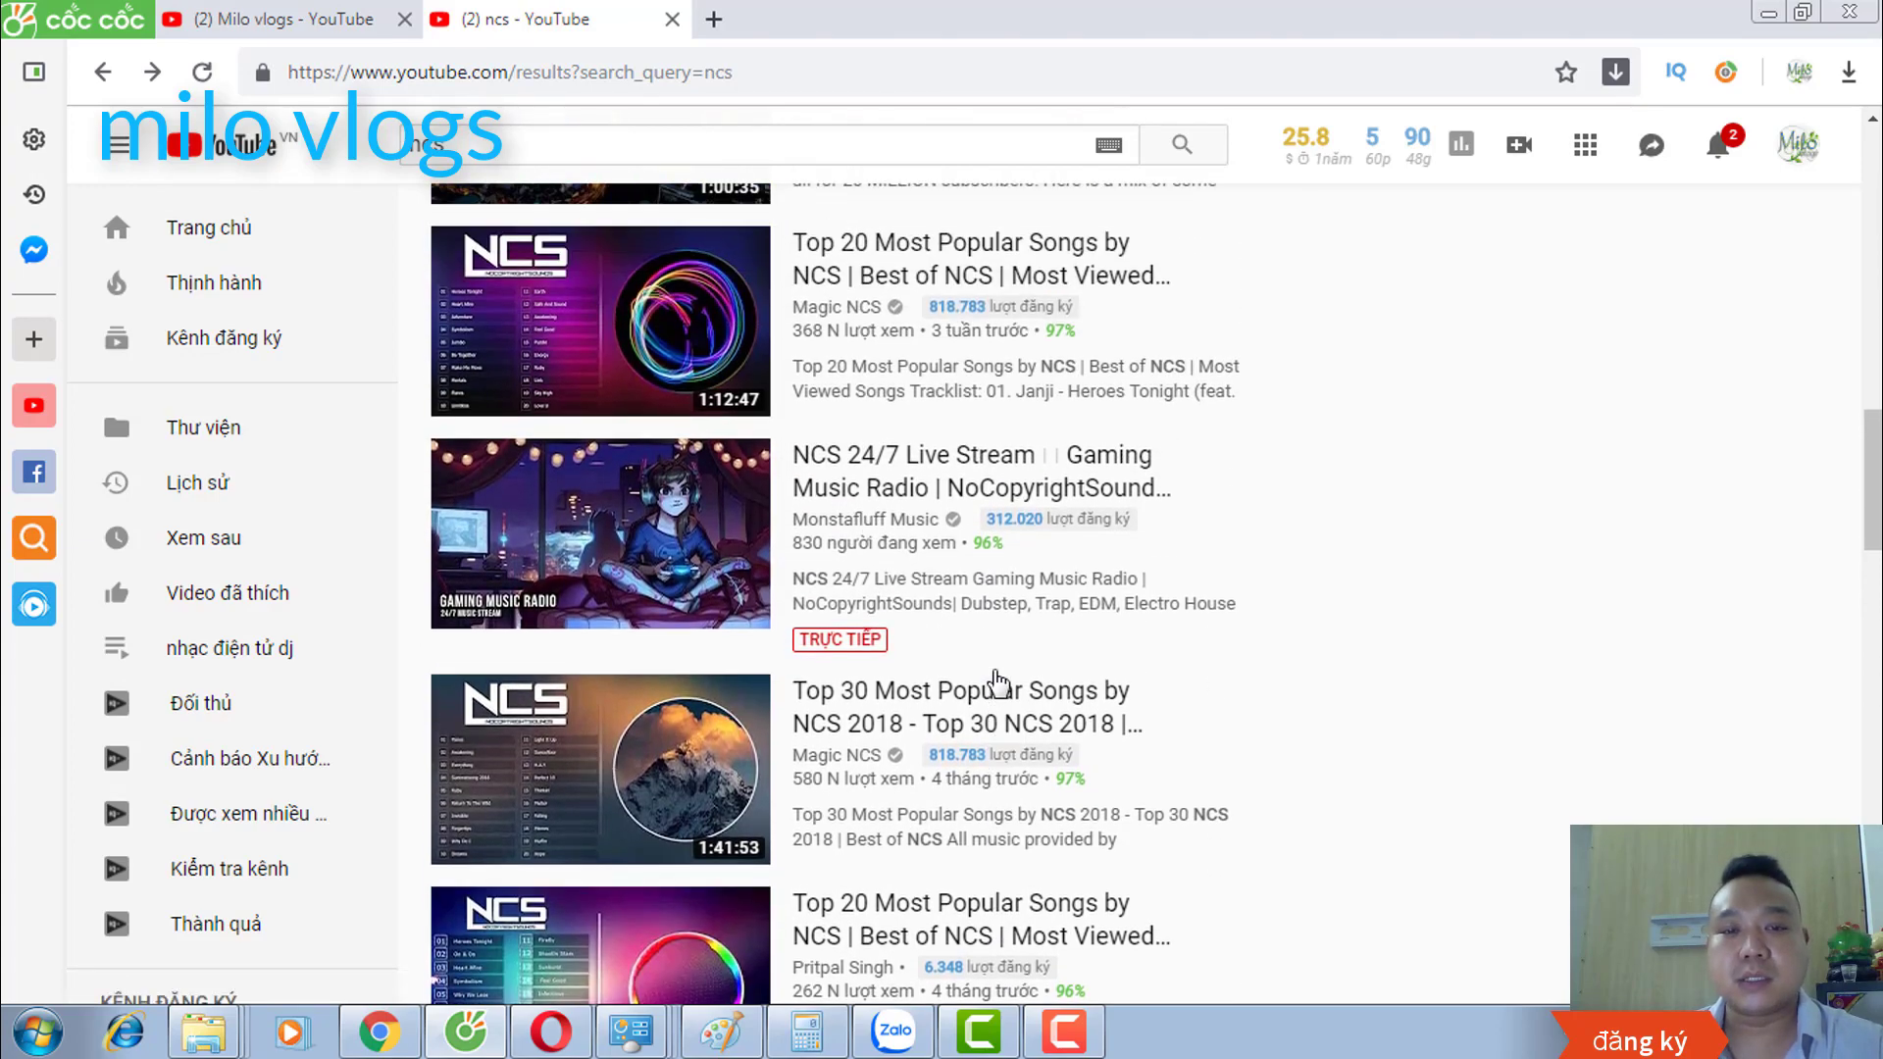
scroll(997, 680, up, 20)
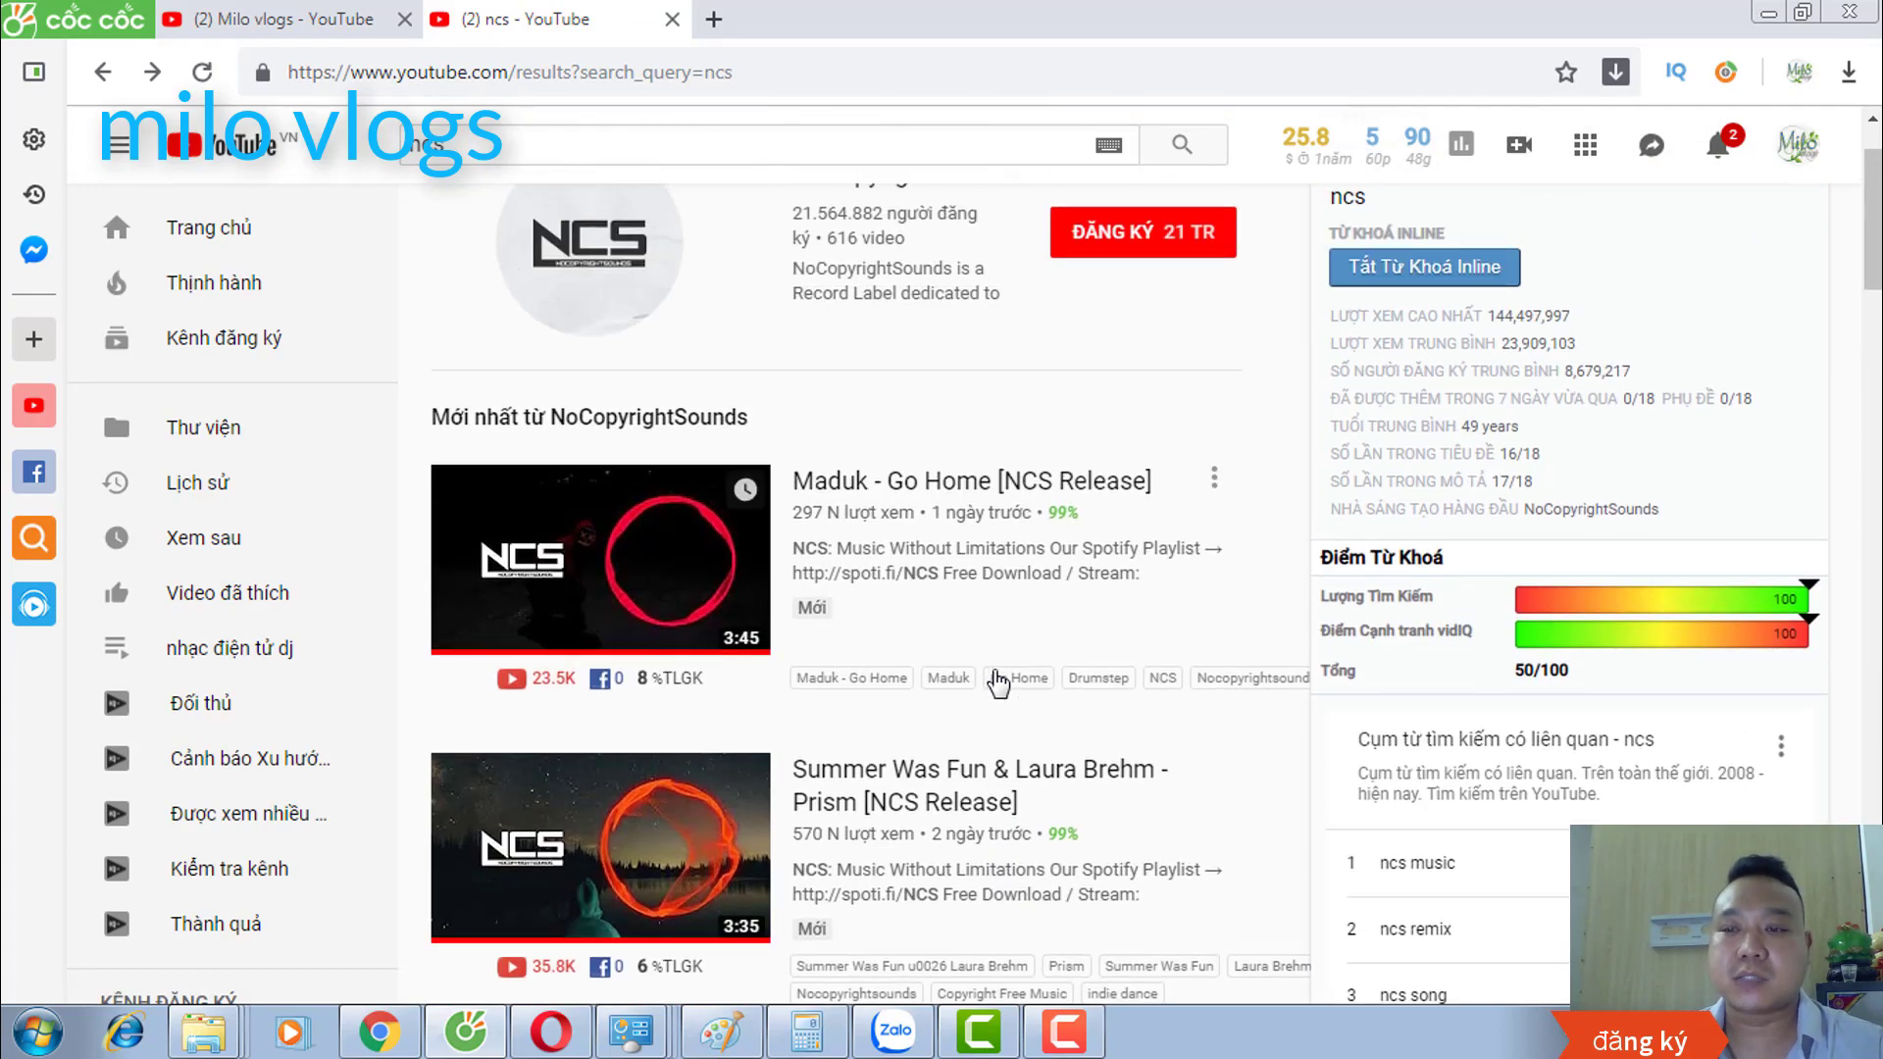
scroll(998, 680, up, 2)
scroll(997, 681, down, 5)
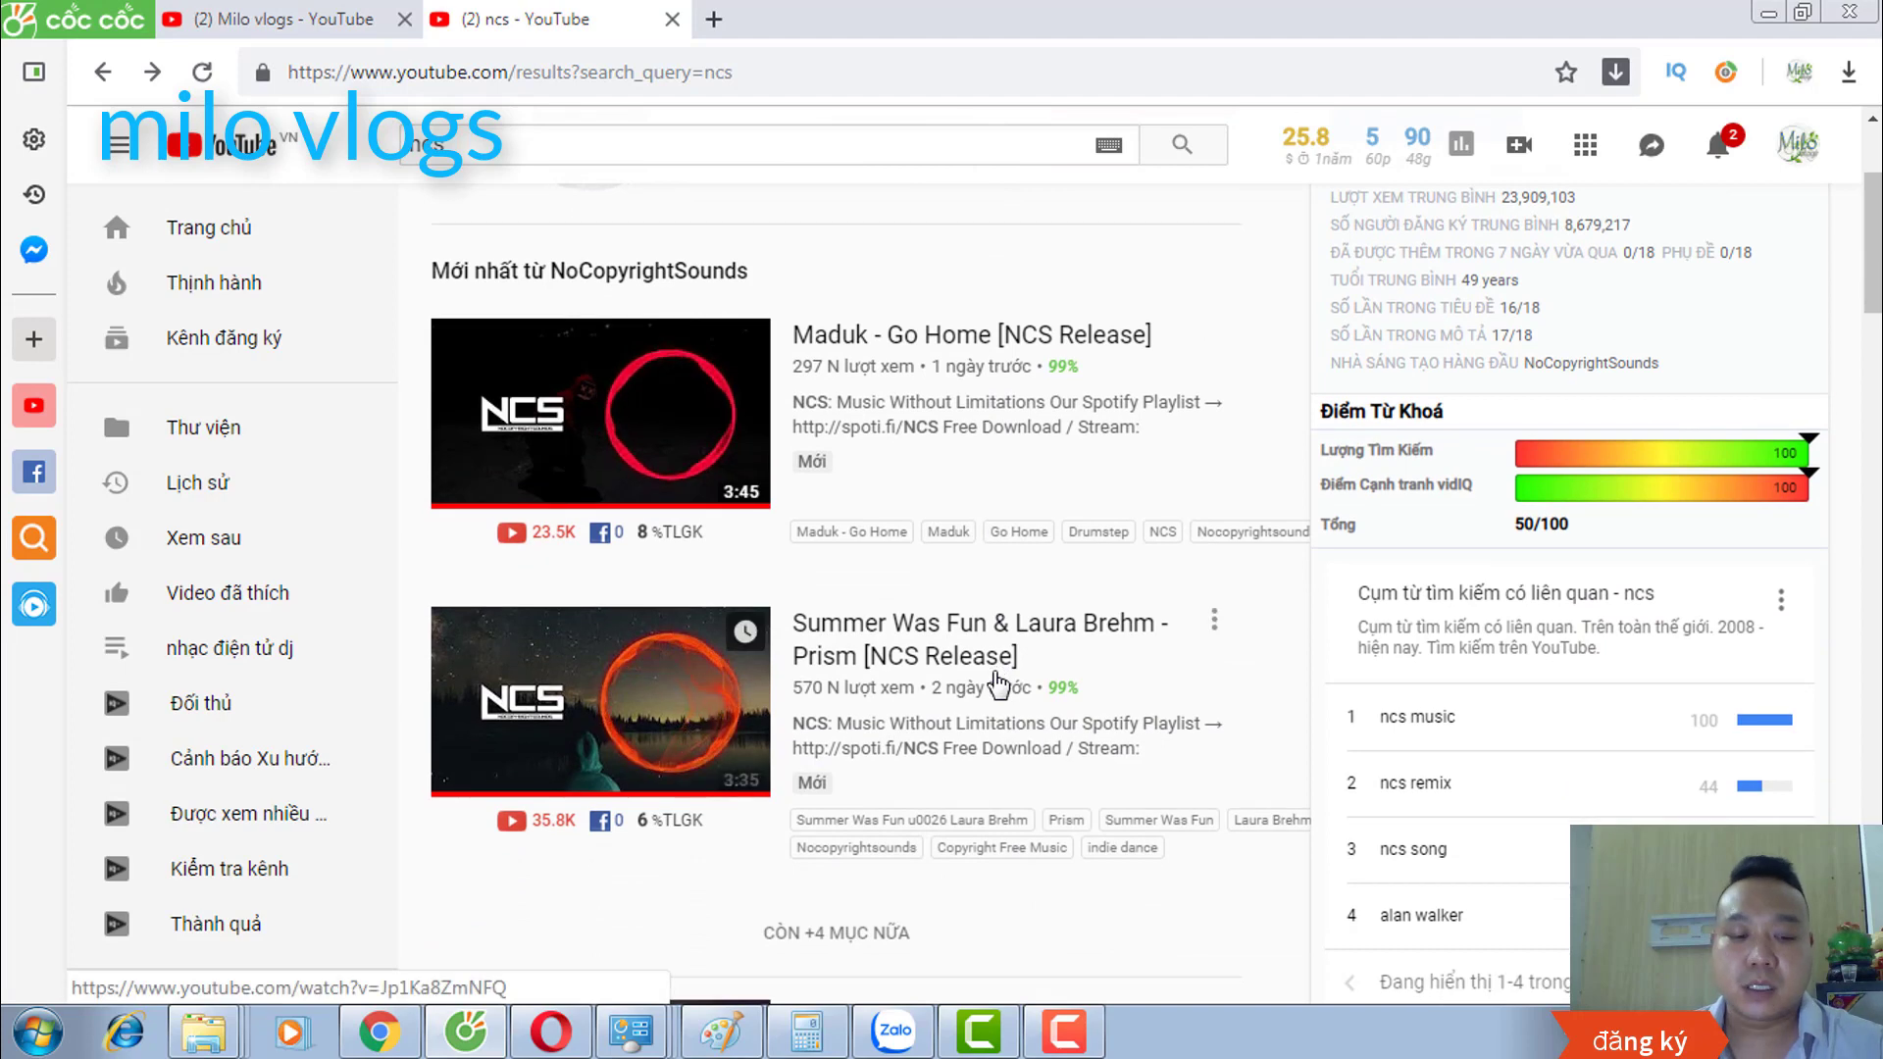
scroll(998, 680, up, 5)
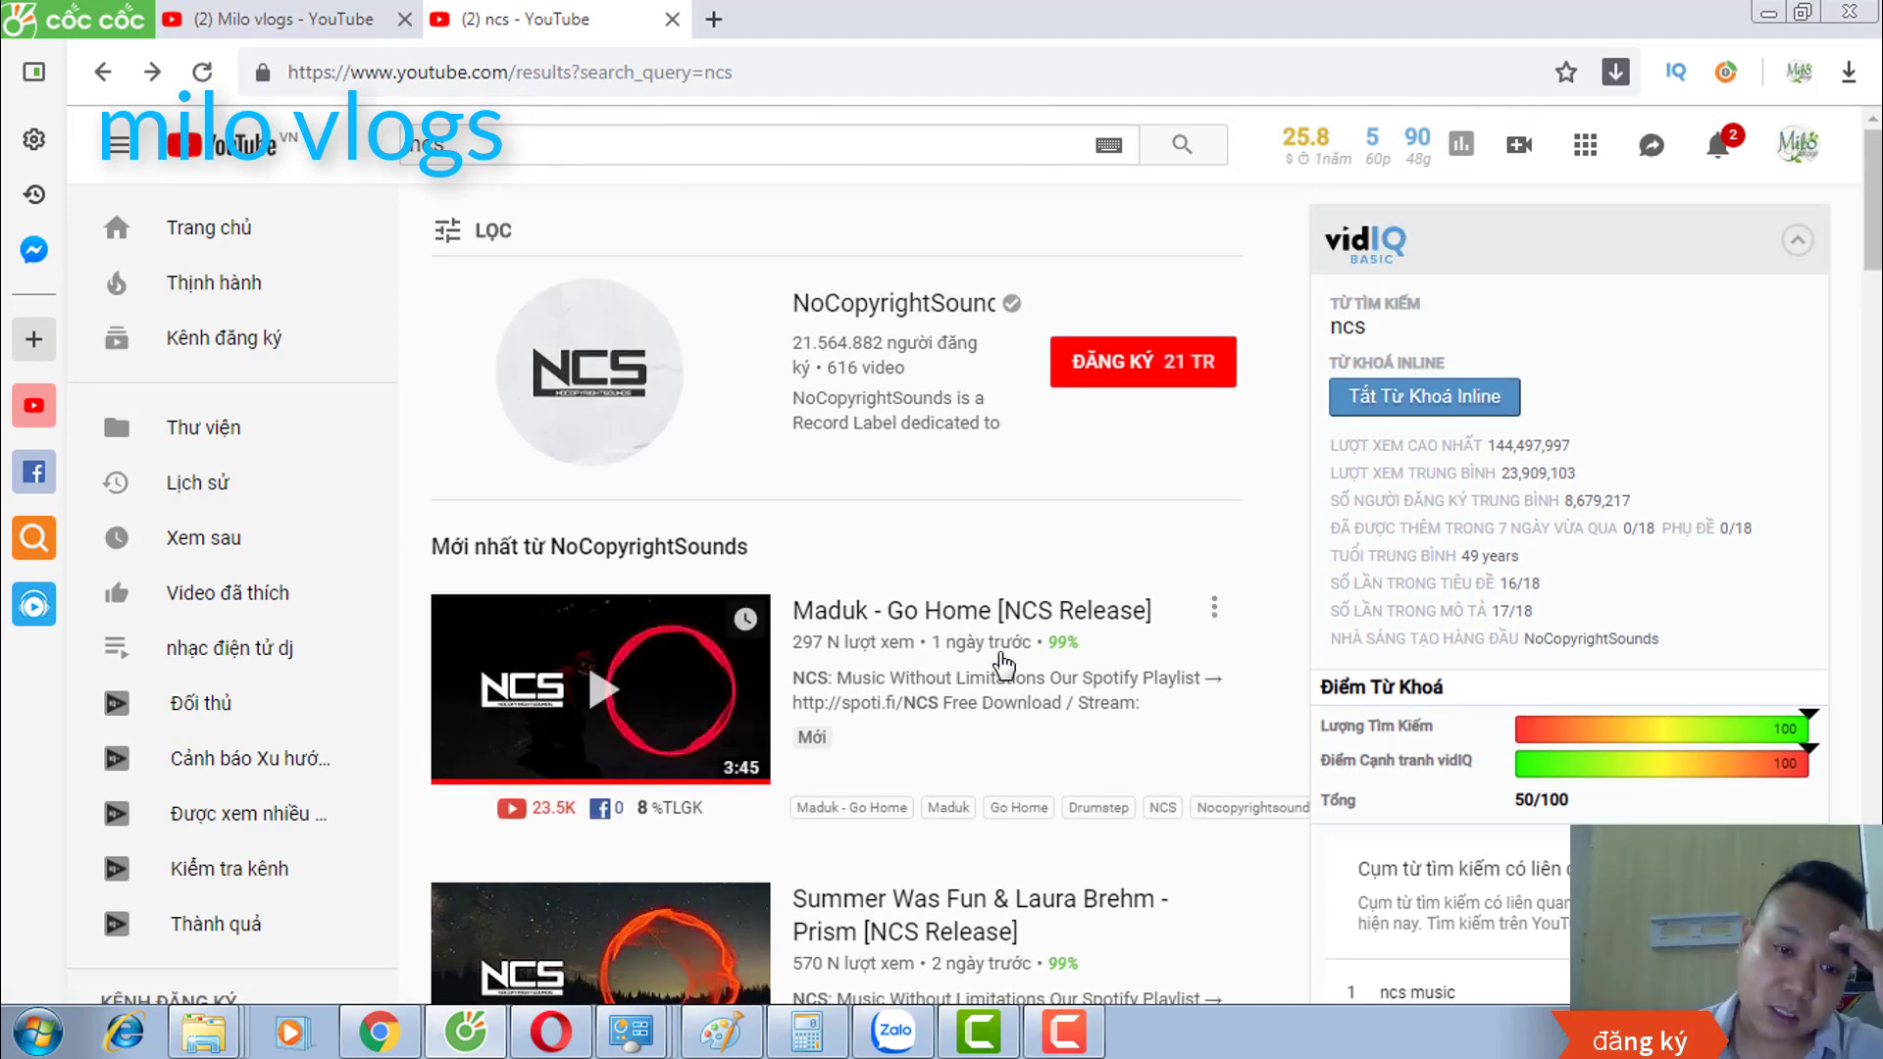
scroll(1002, 666, down, 4)
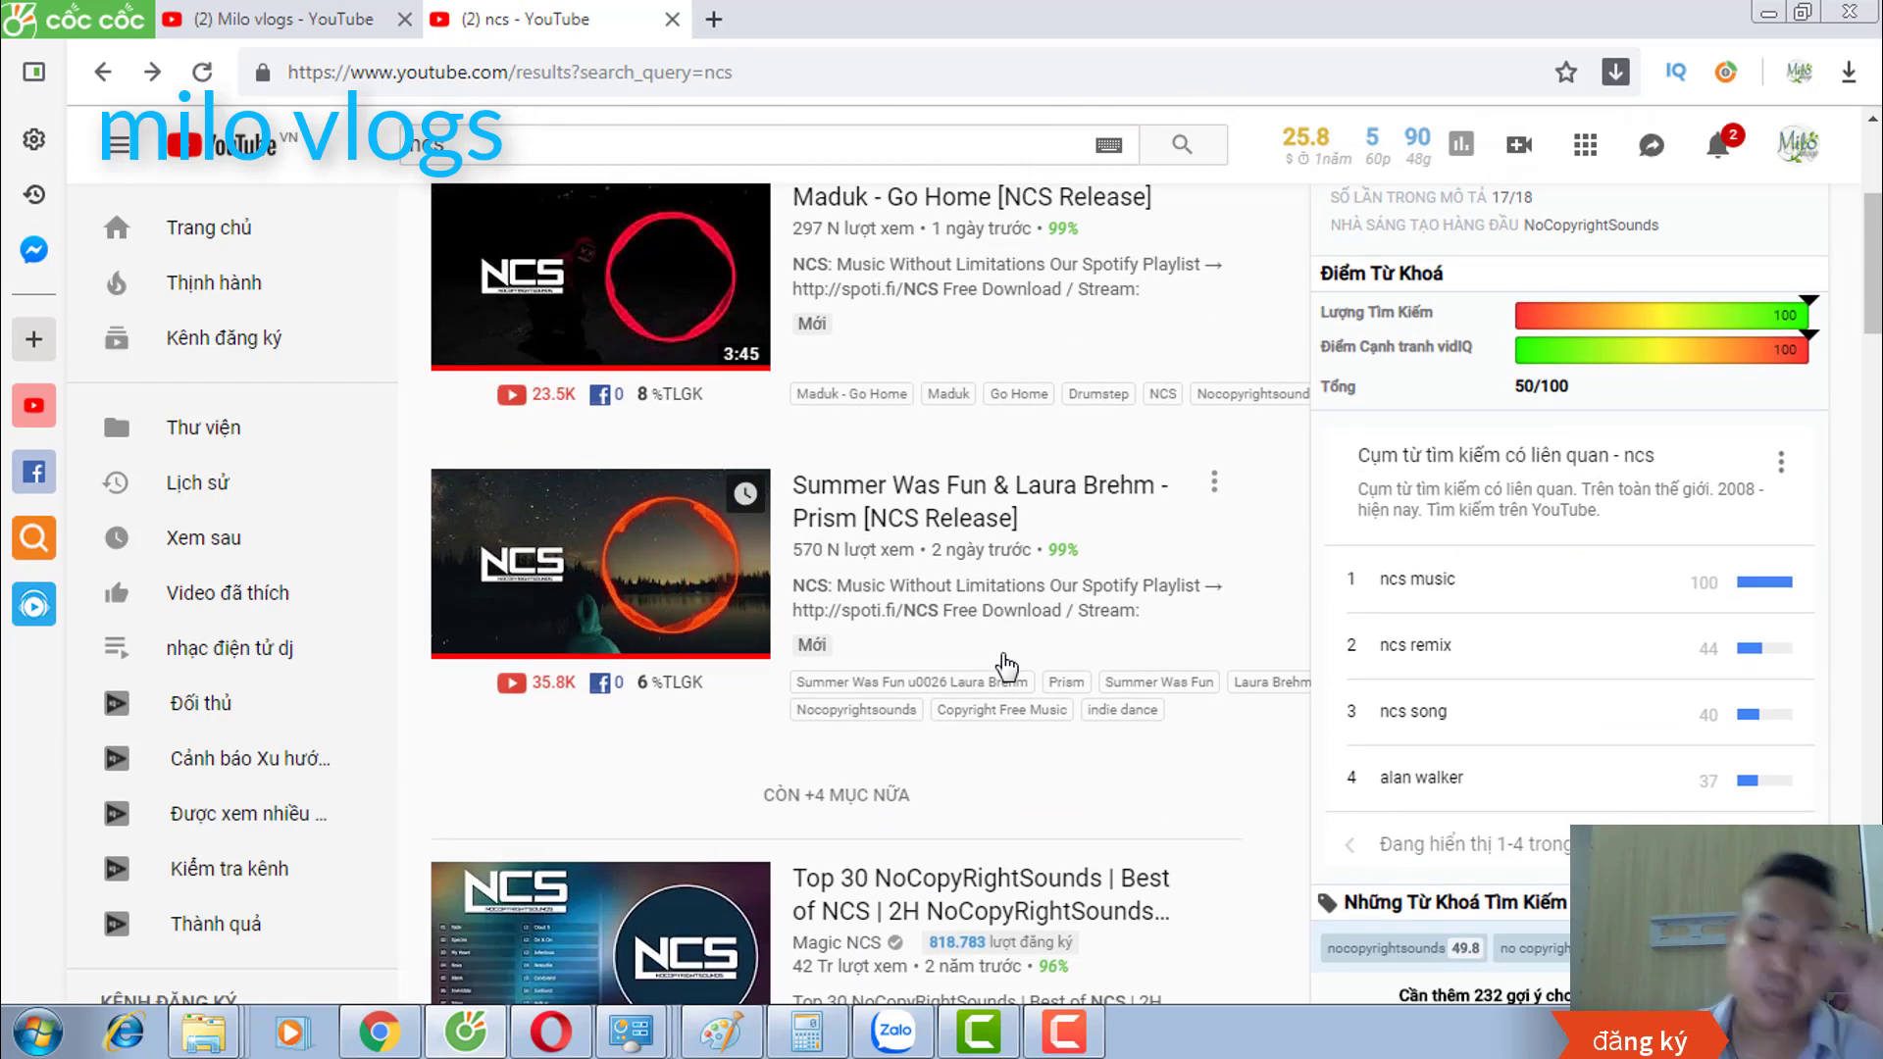
scroll(1005, 667, down, 1)
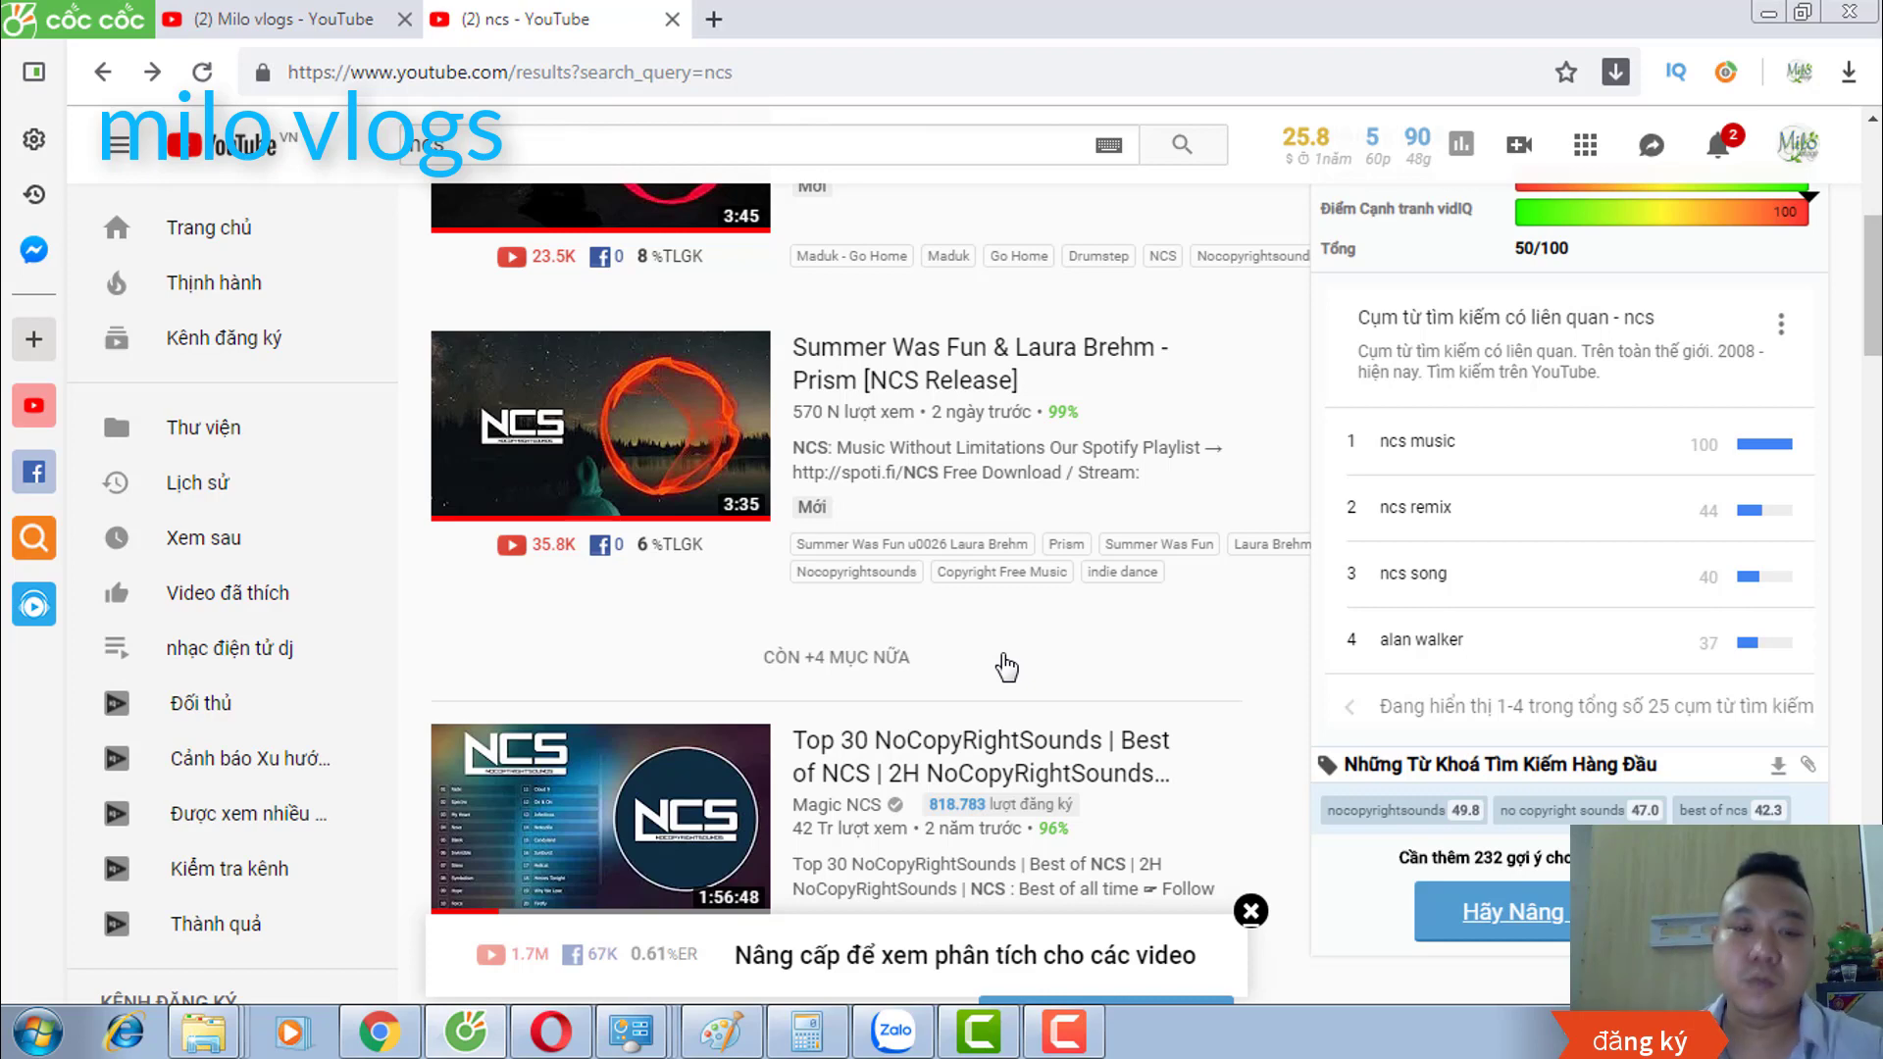
scroll(1005, 667, down, 1)
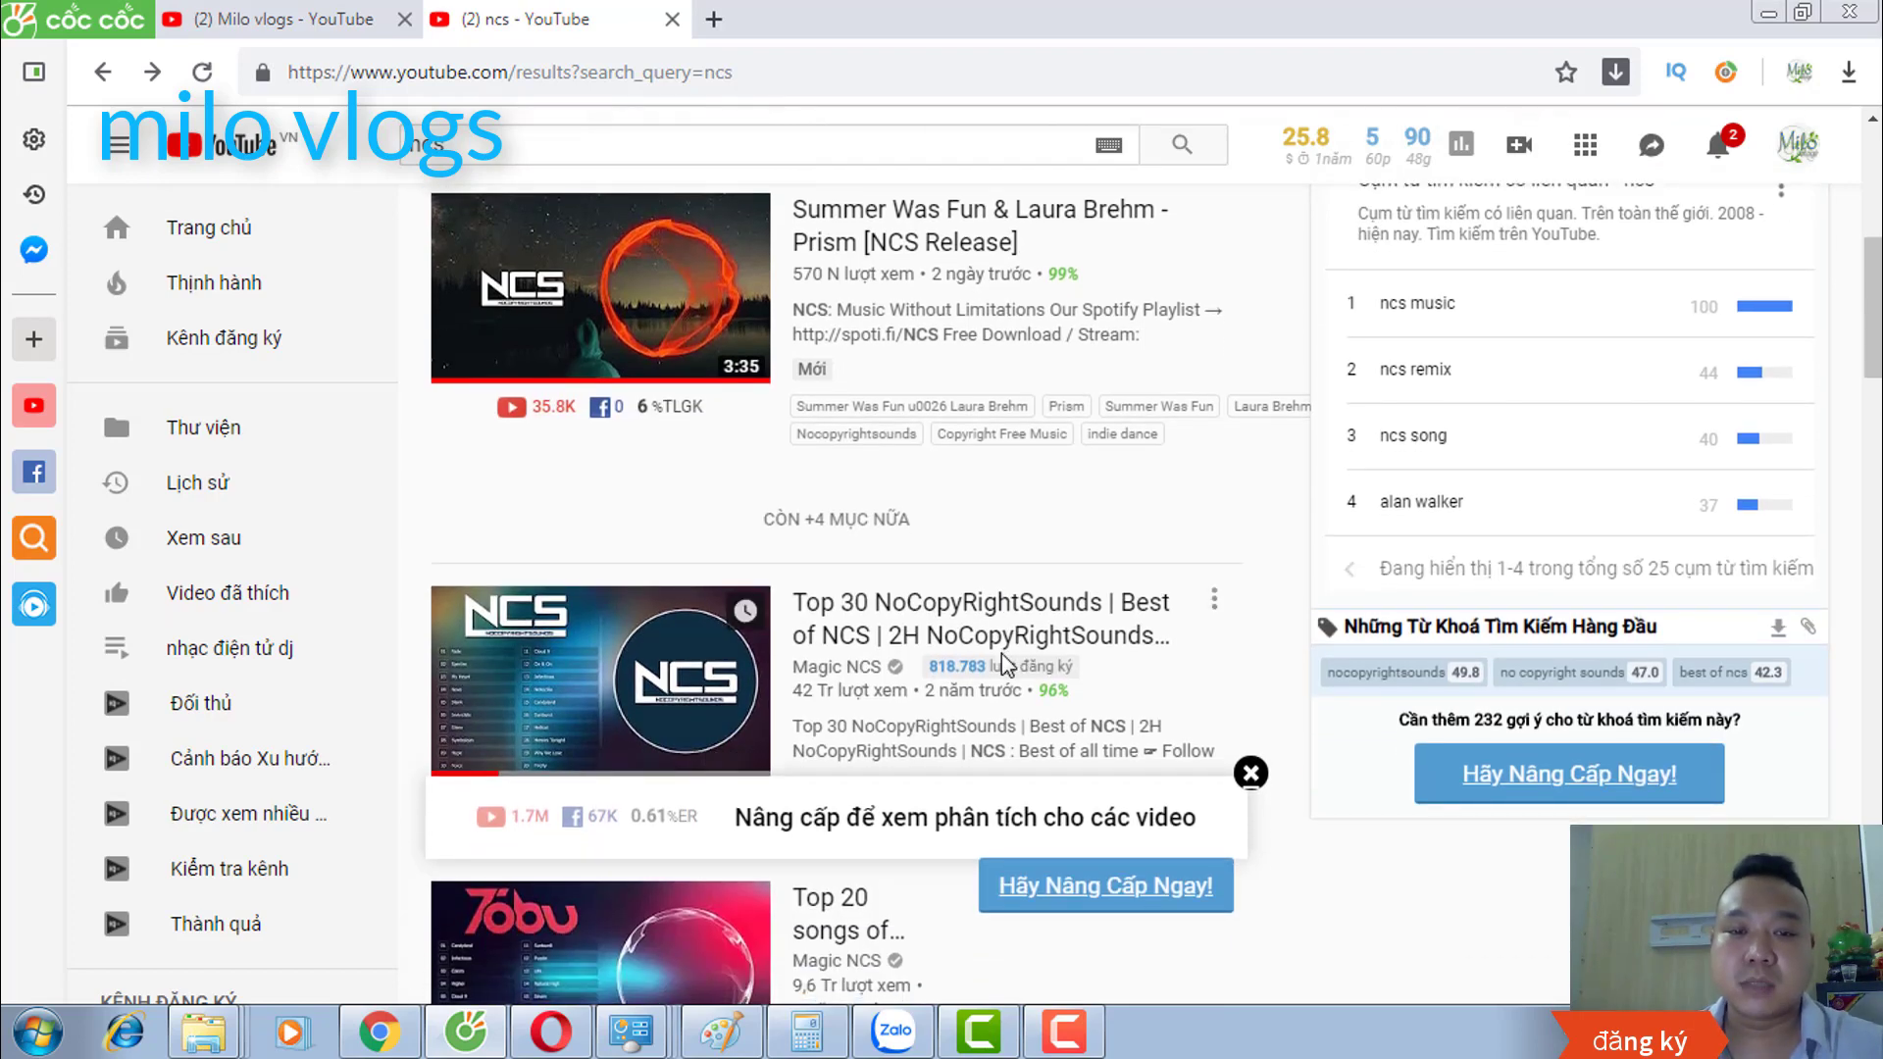
scroll(1005, 667, down, 1)
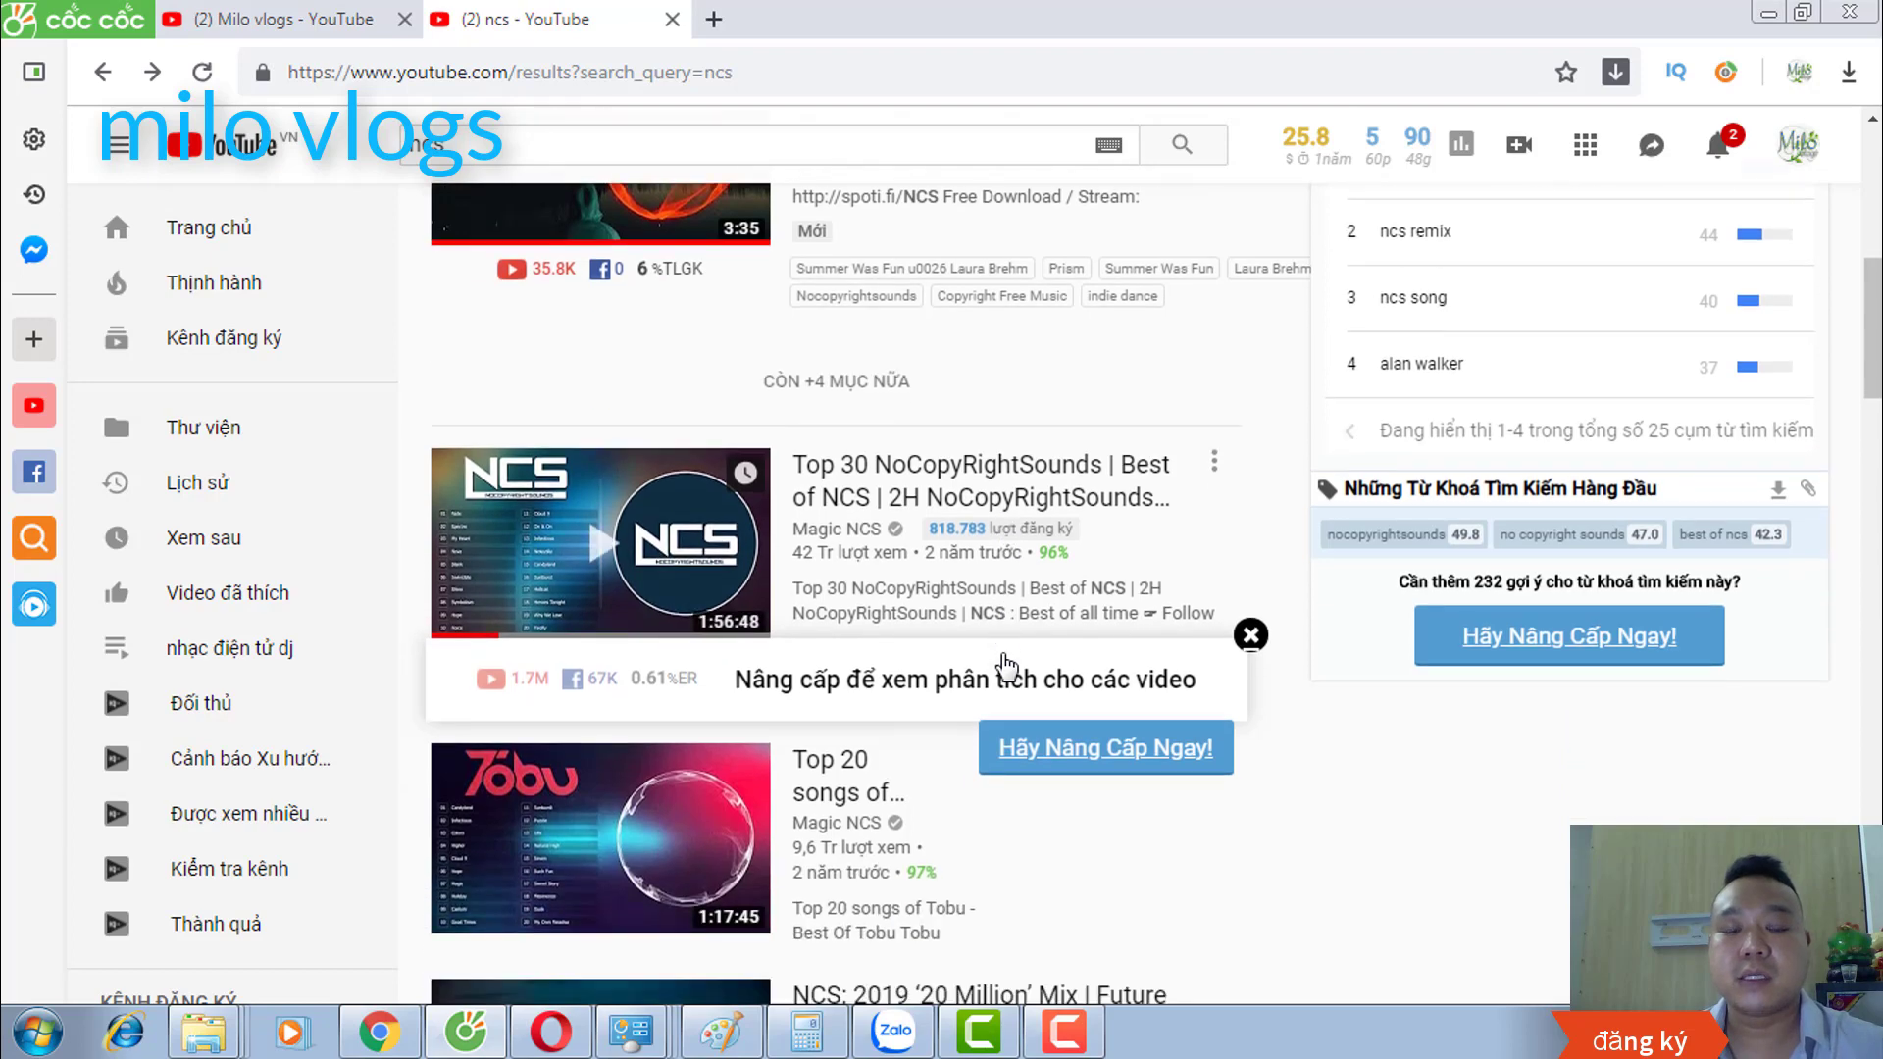
scroll(1005, 652, down, 1)
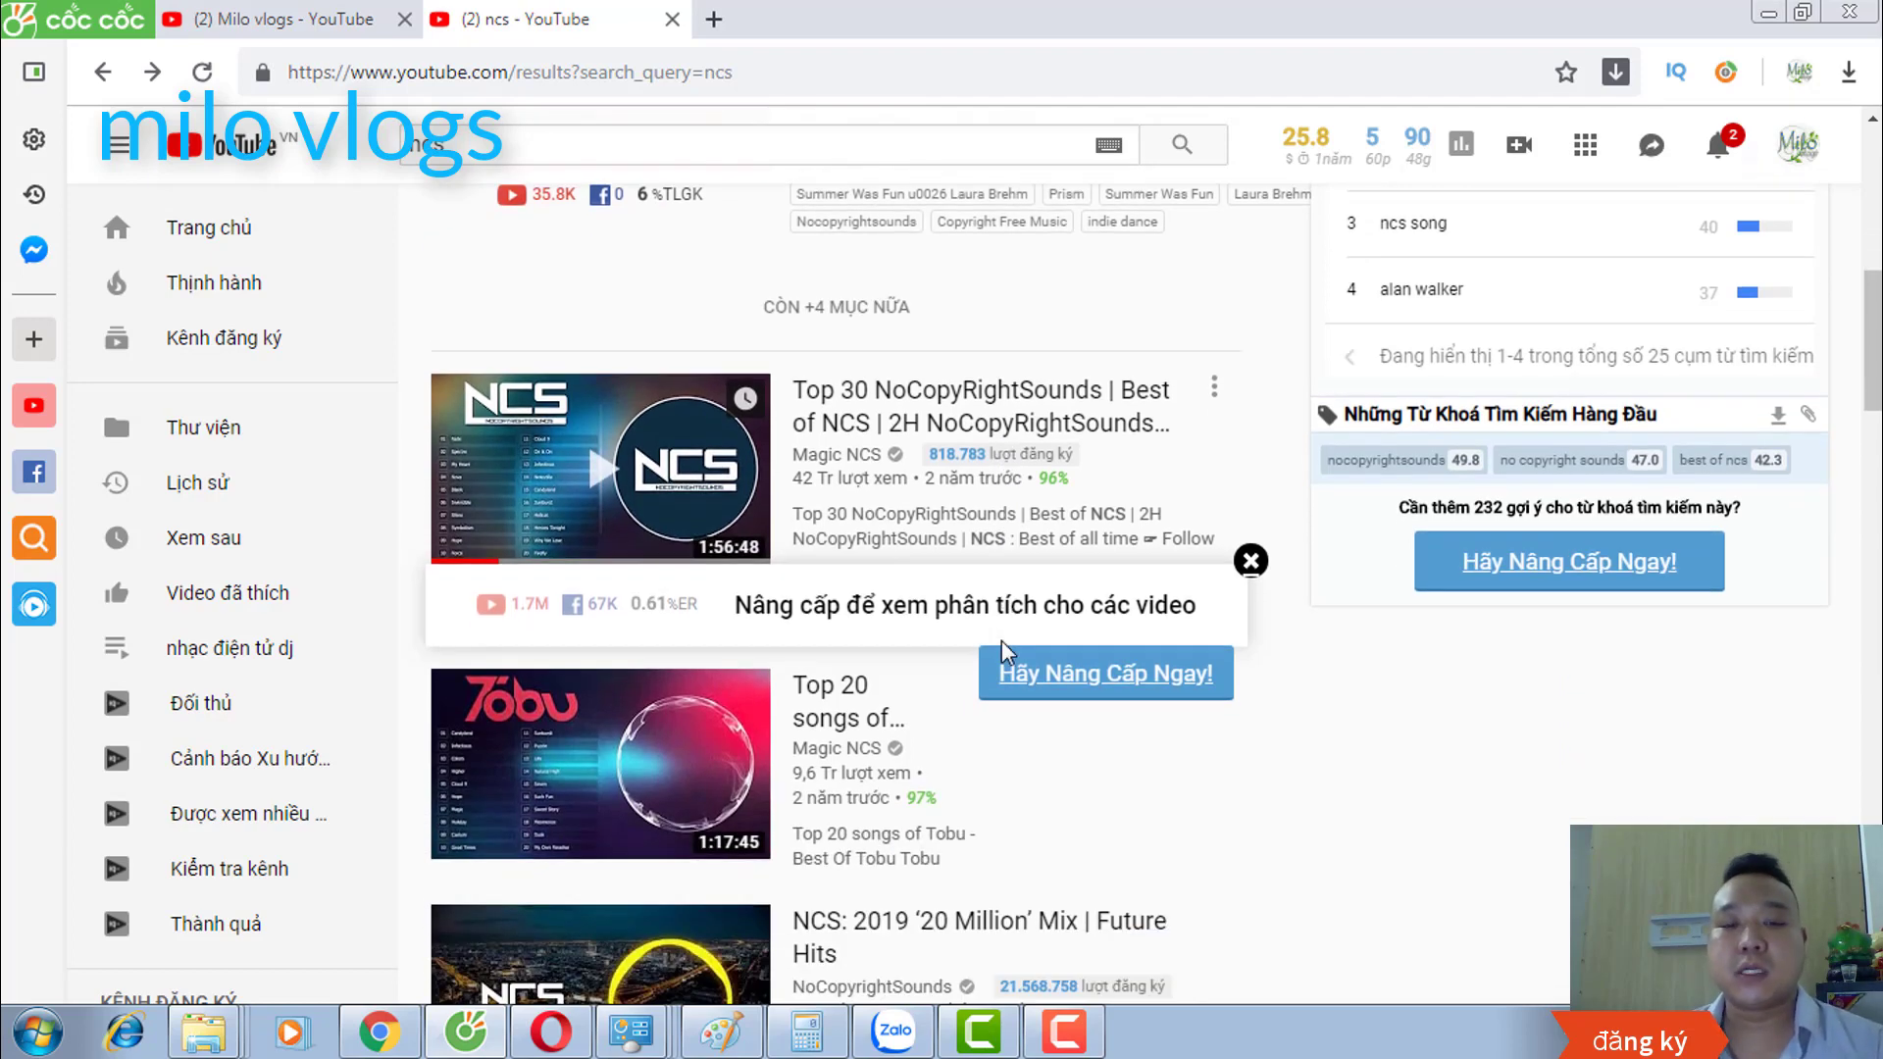
scroll(1005, 652, down, 1)
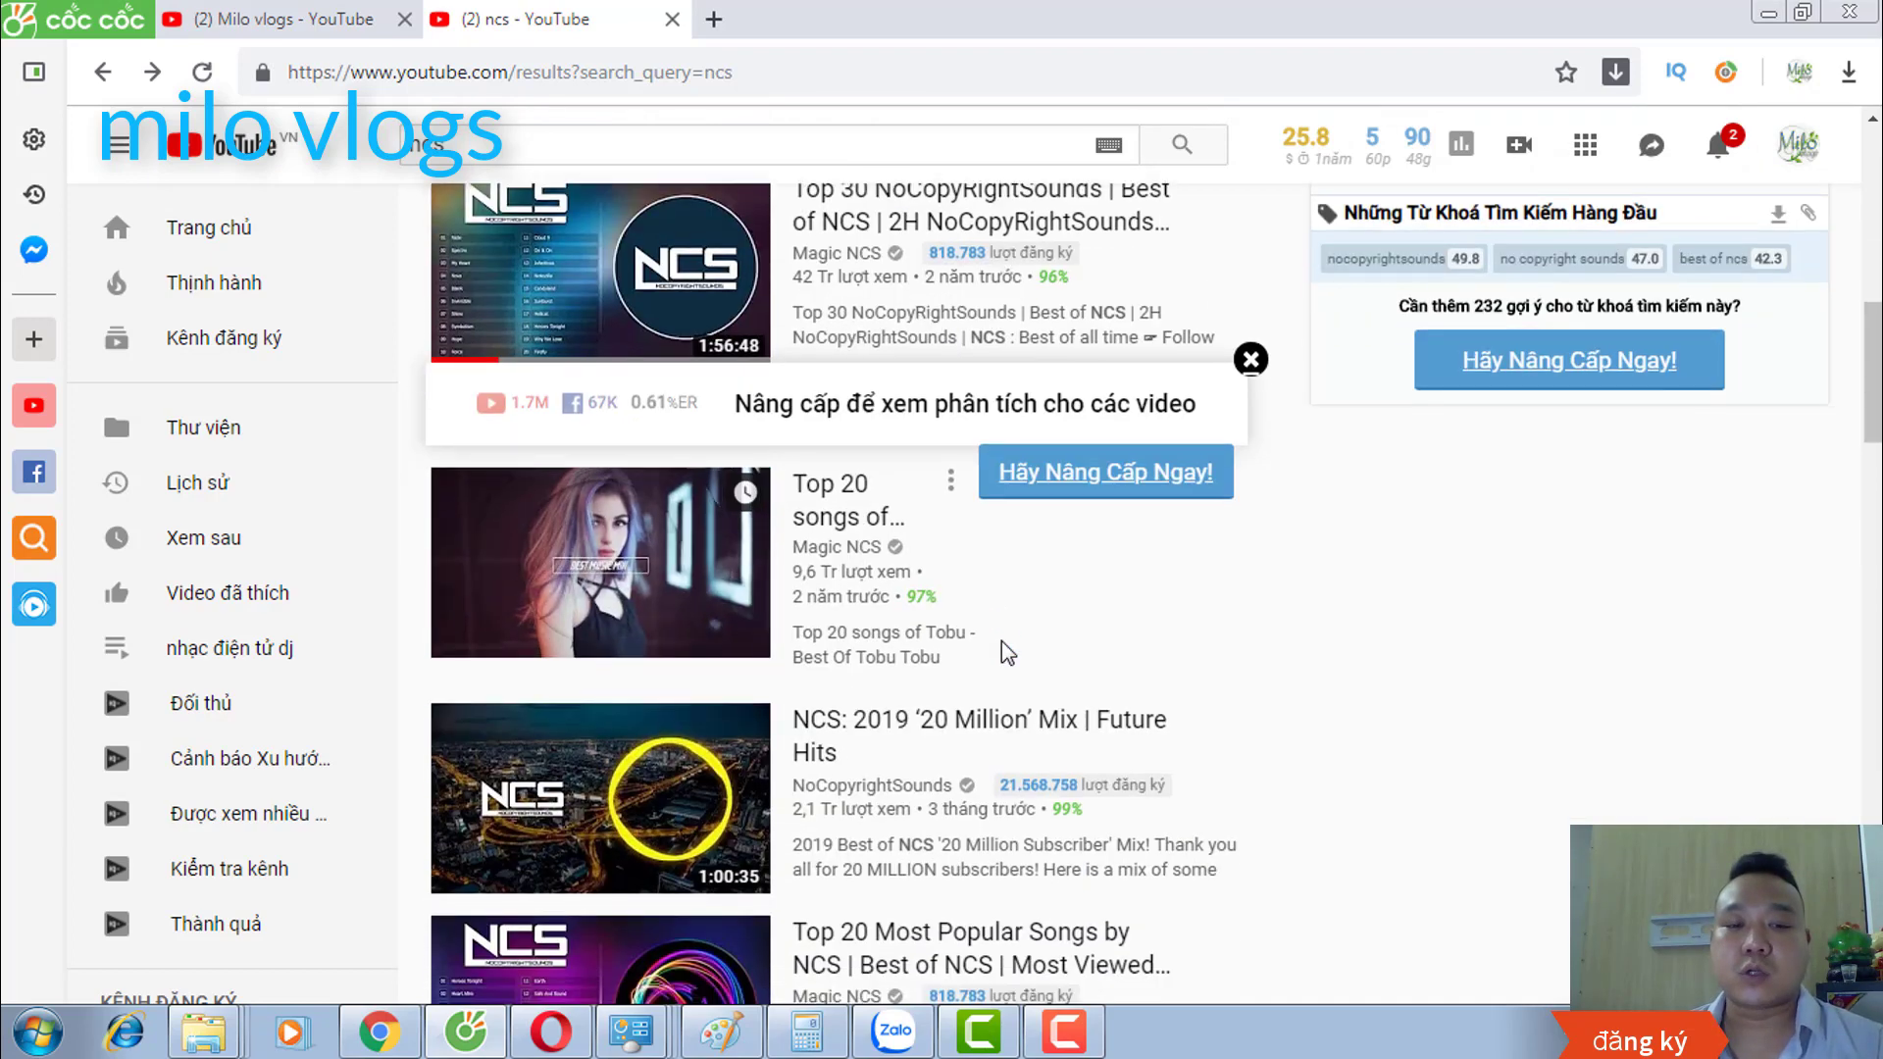
scroll(1005, 652, down, 1)
scroll(1007, 652, down, 1)
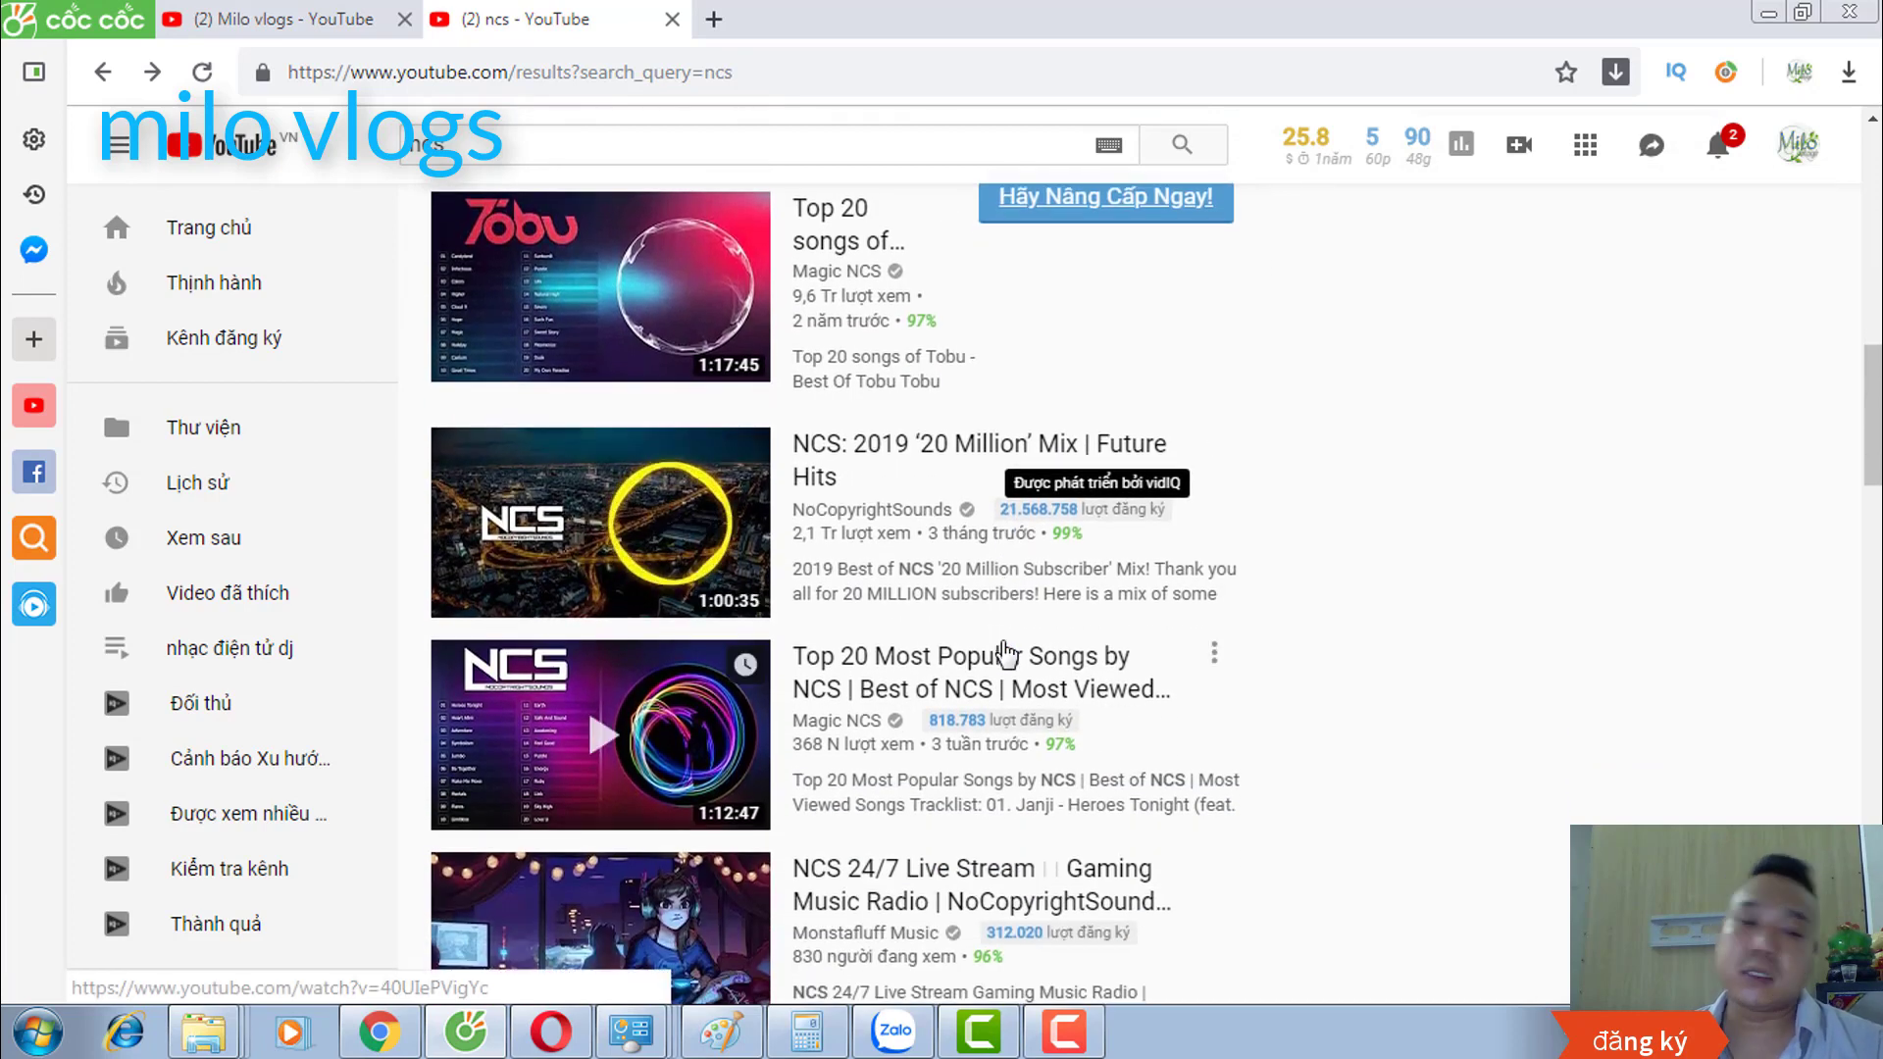
scroll(1005, 652, down, 1)
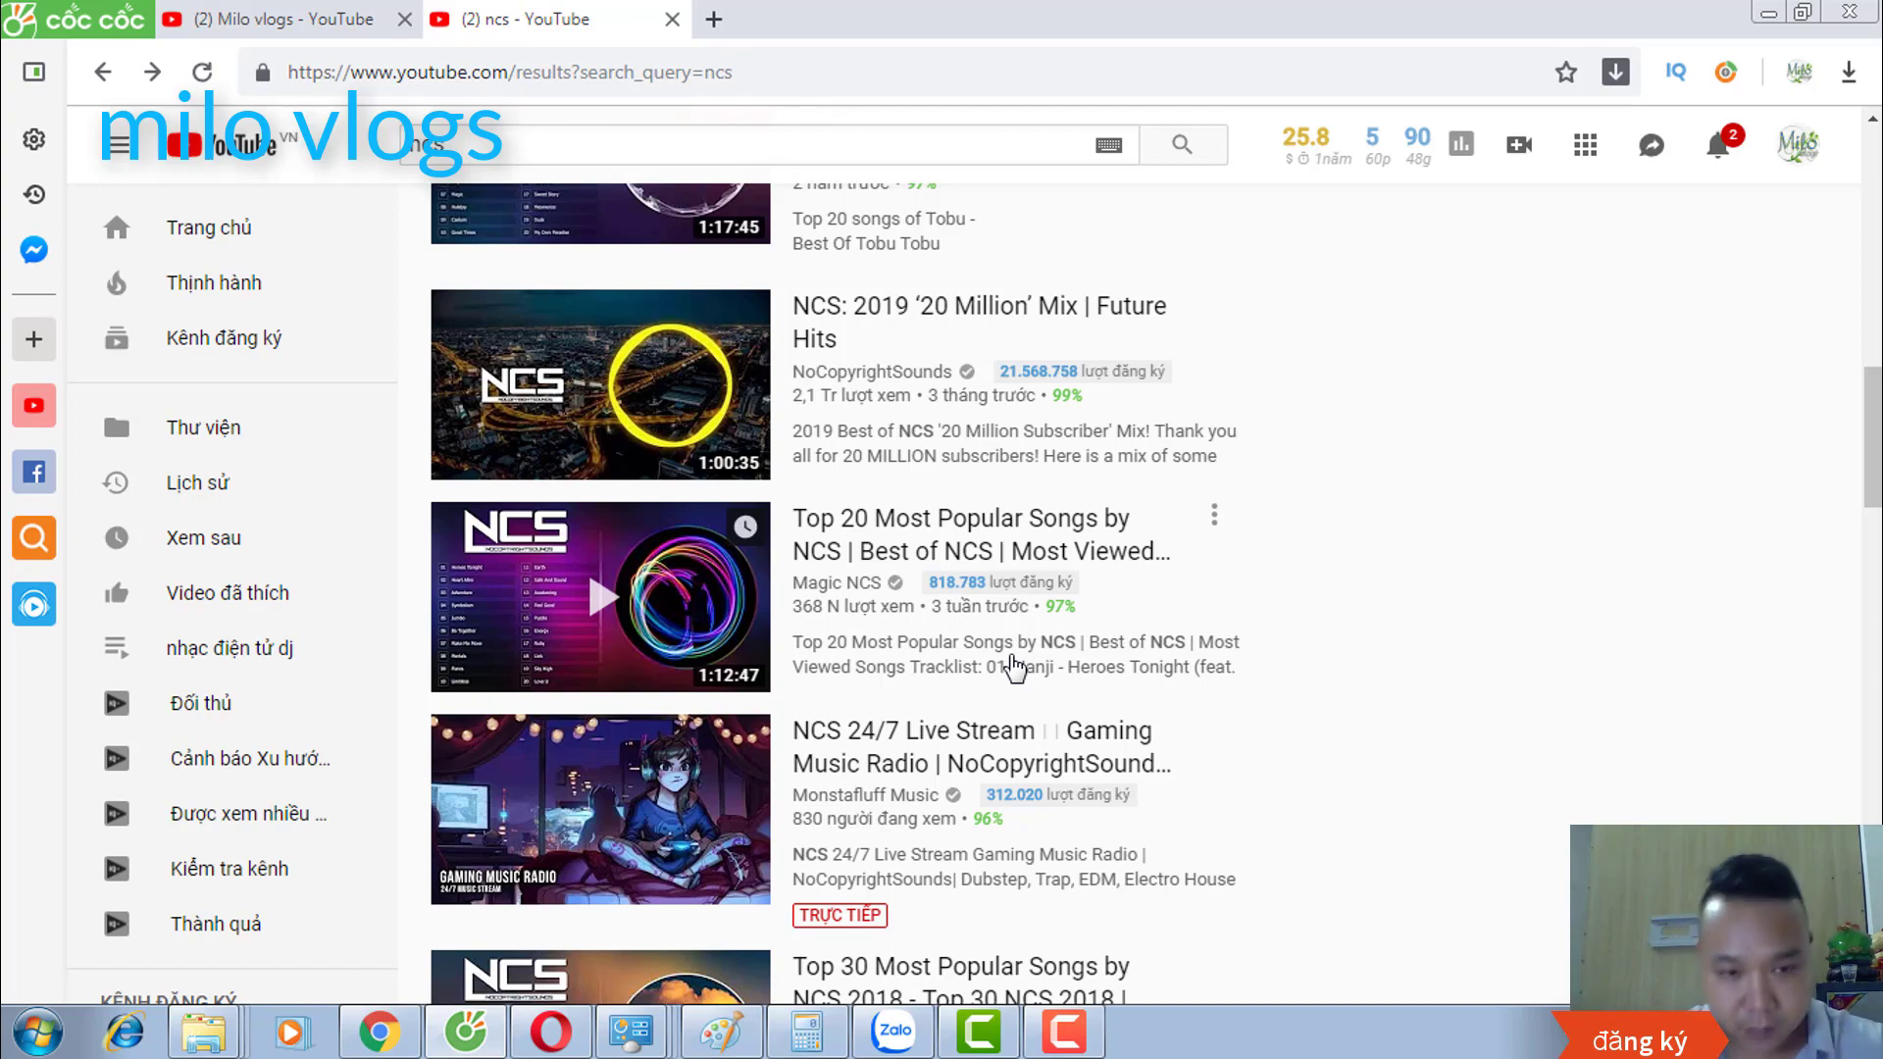
scroll(1015, 667, up, 15)
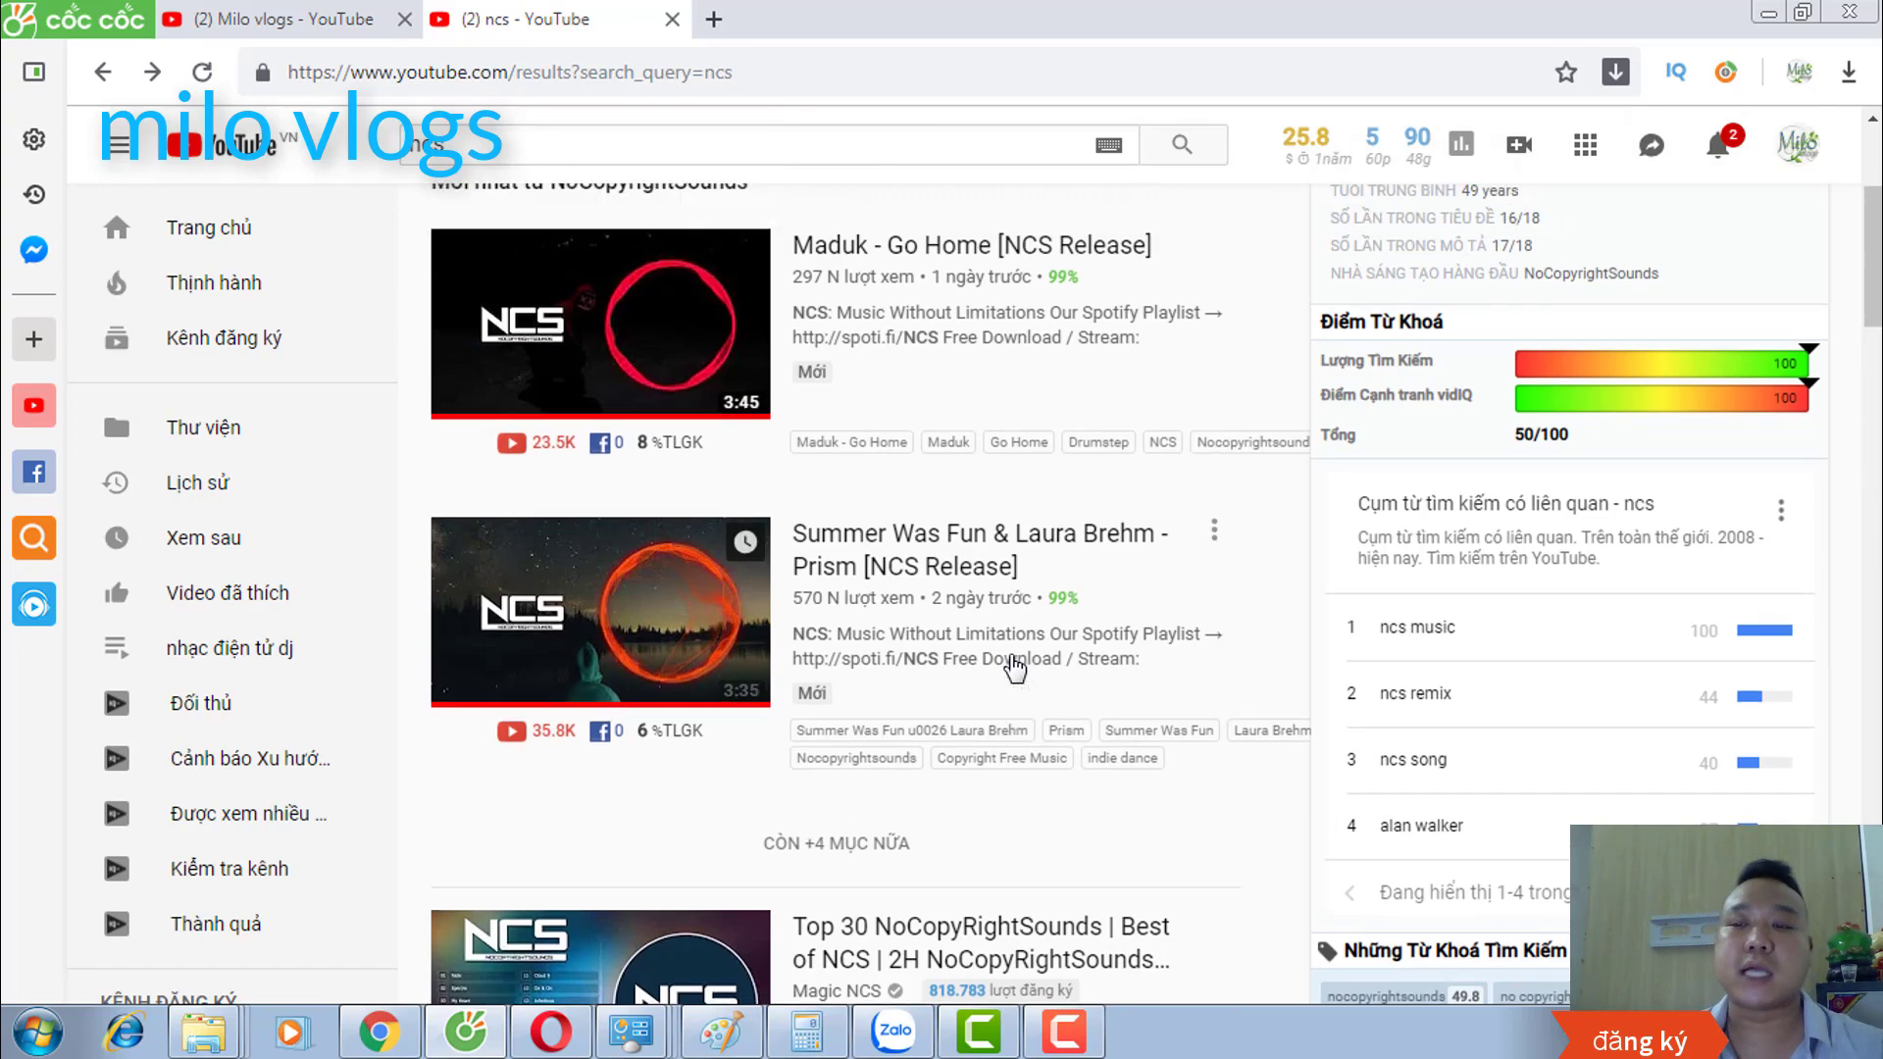
scroll(1015, 667, down, 3)
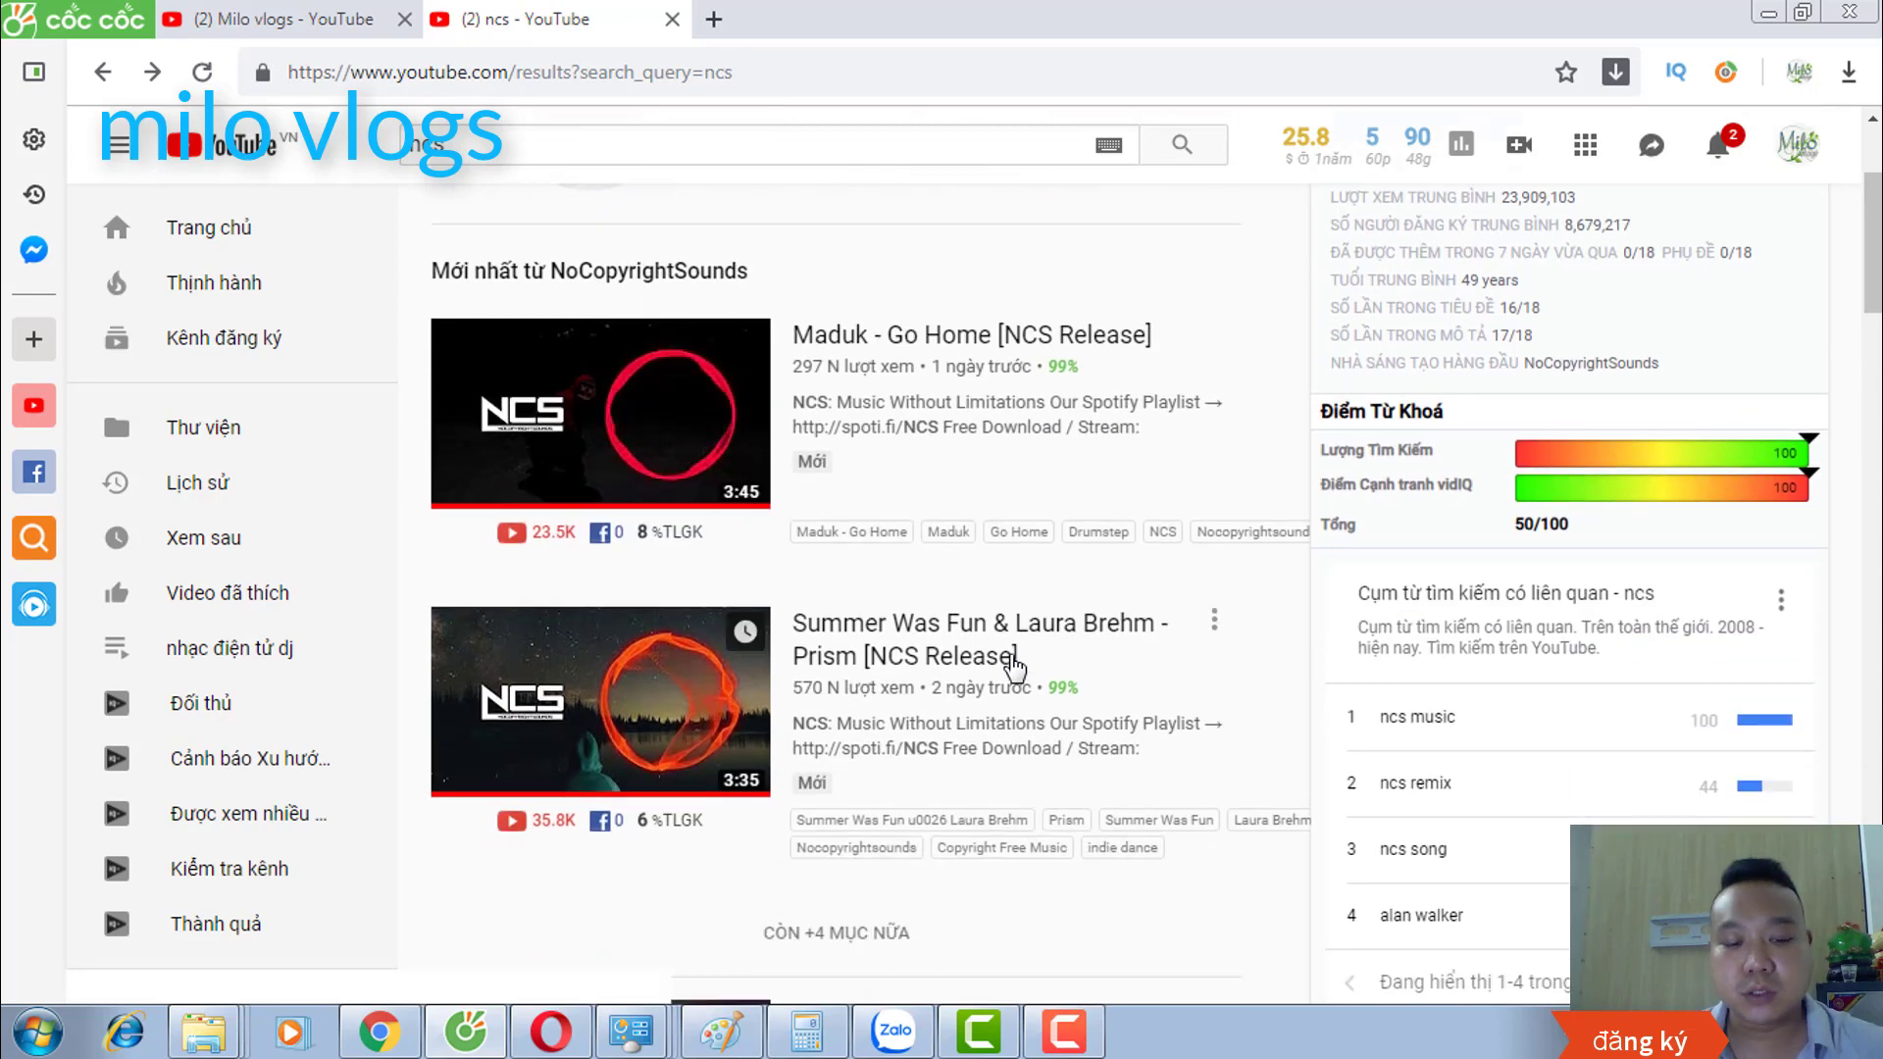
scroll(1014, 667, down, 2)
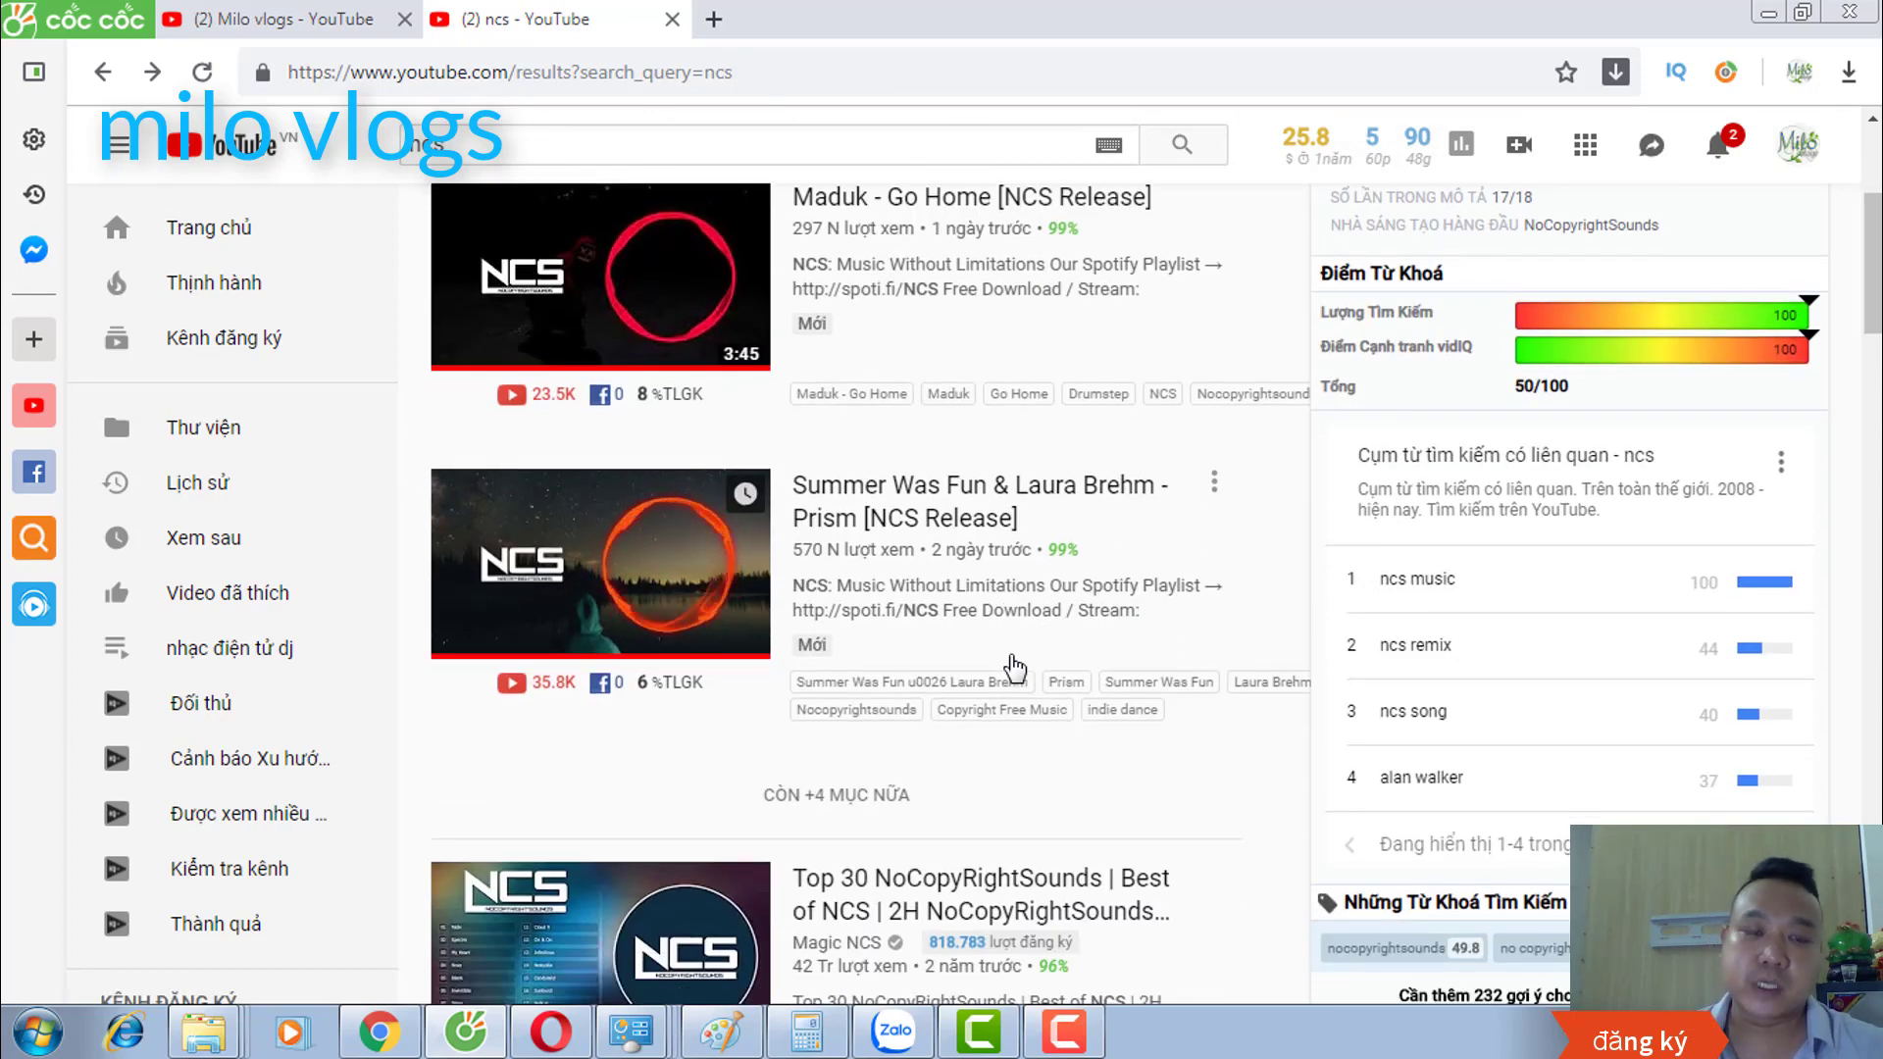
scroll(1015, 667, up, 5)
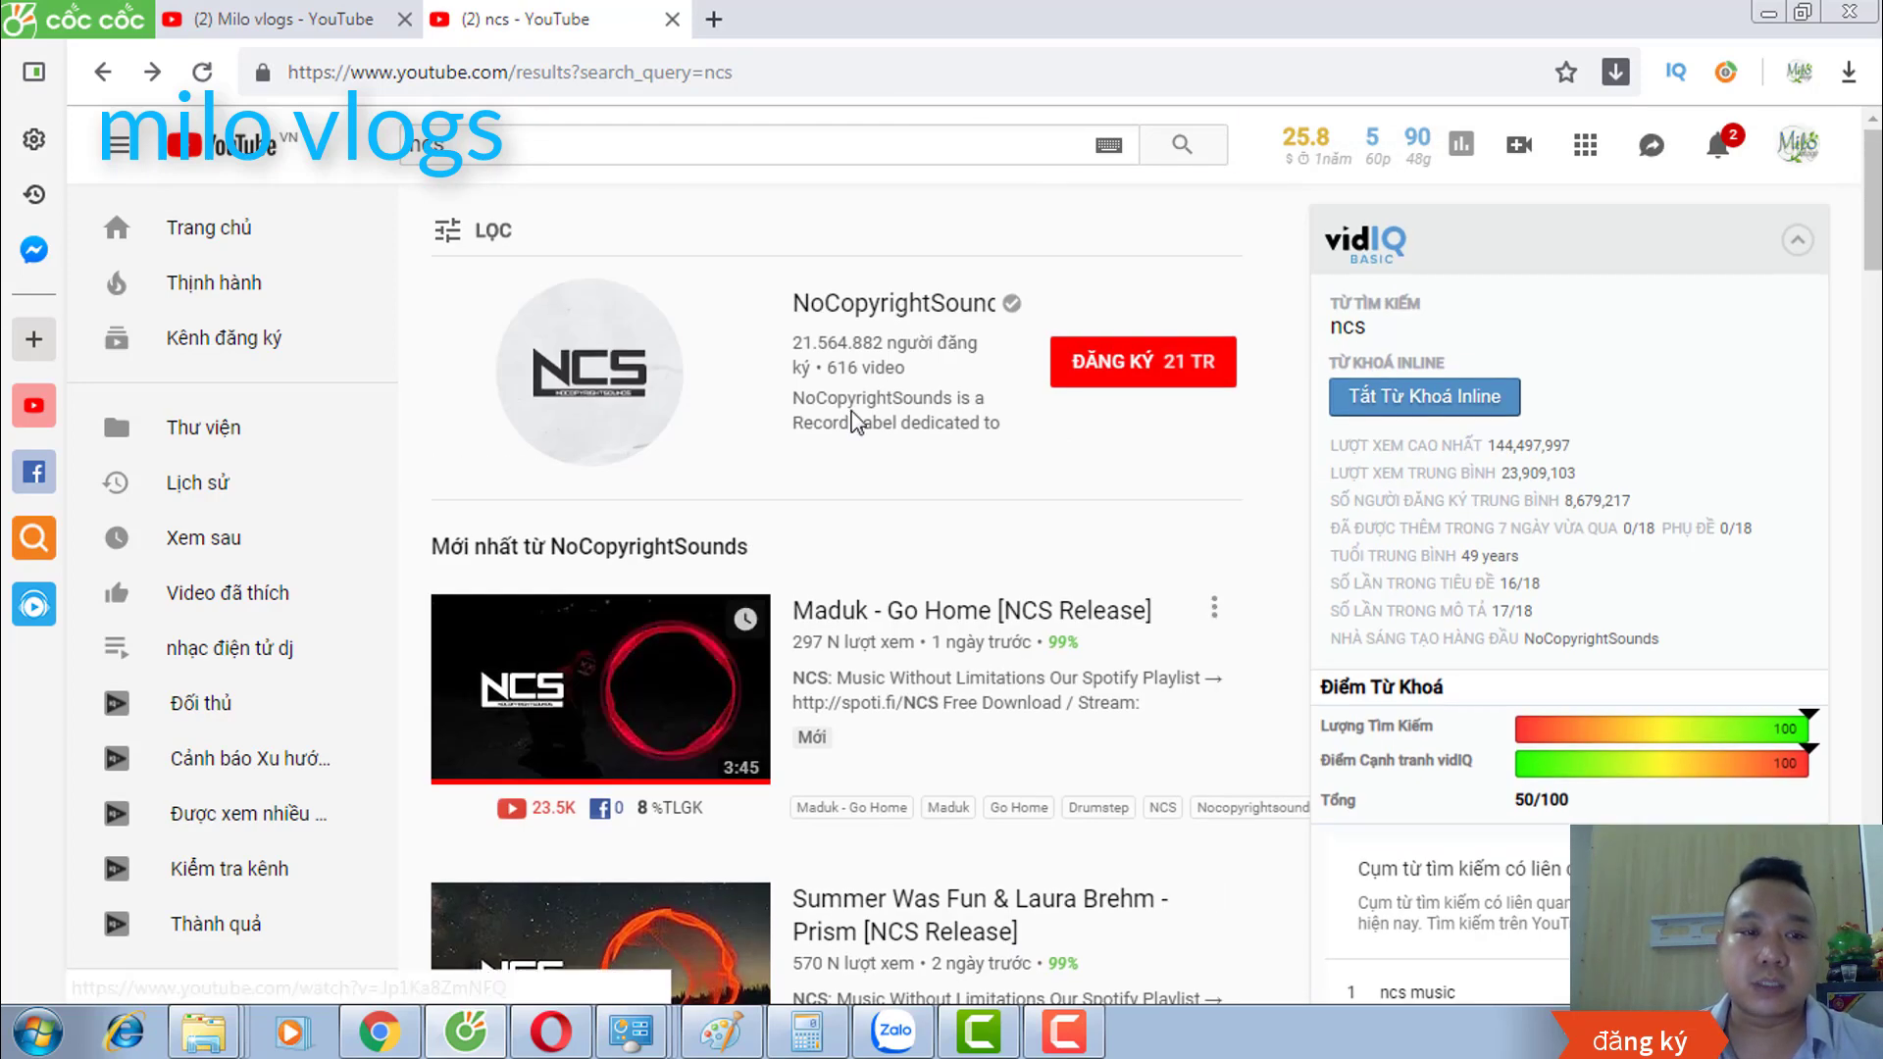
Step: Search the web for "youtube audio library"
click(443, 77)
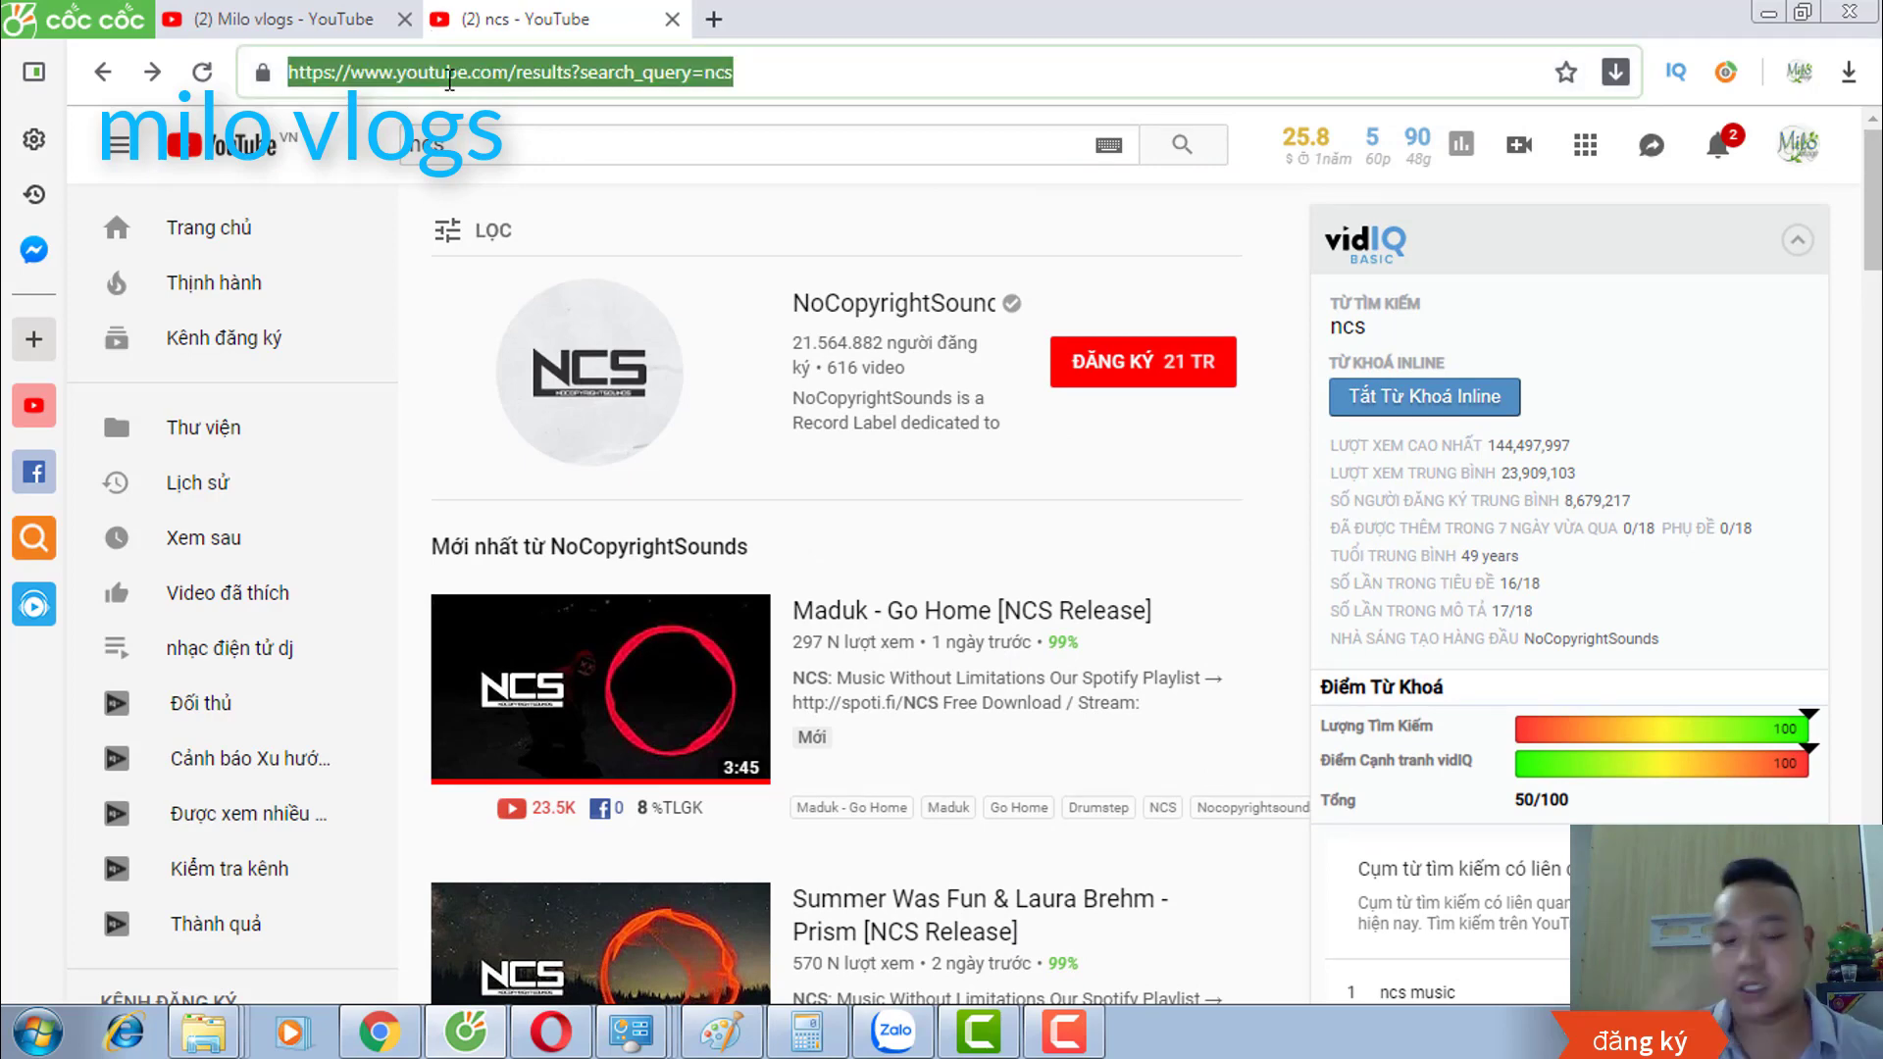
text(youtu)
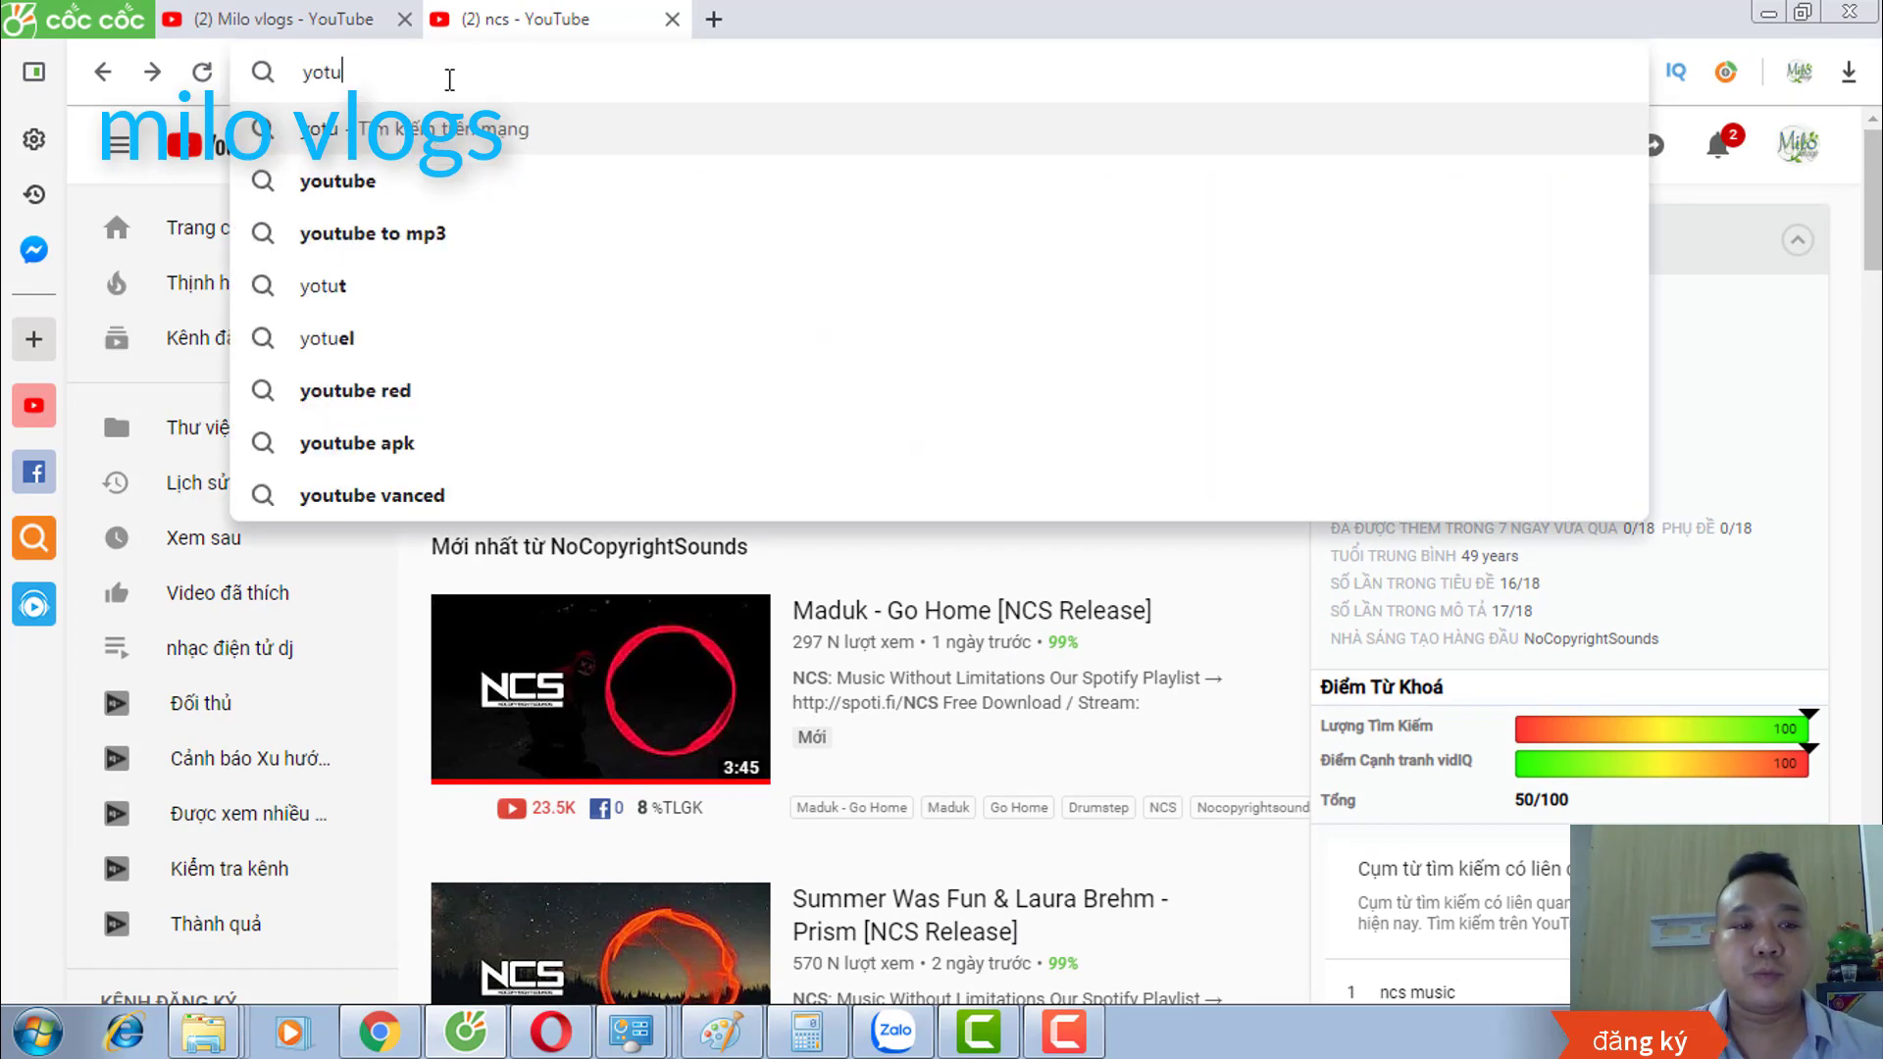
key(BackSpace)
key(BackSpace)
key(BackSpace)
text(utube )
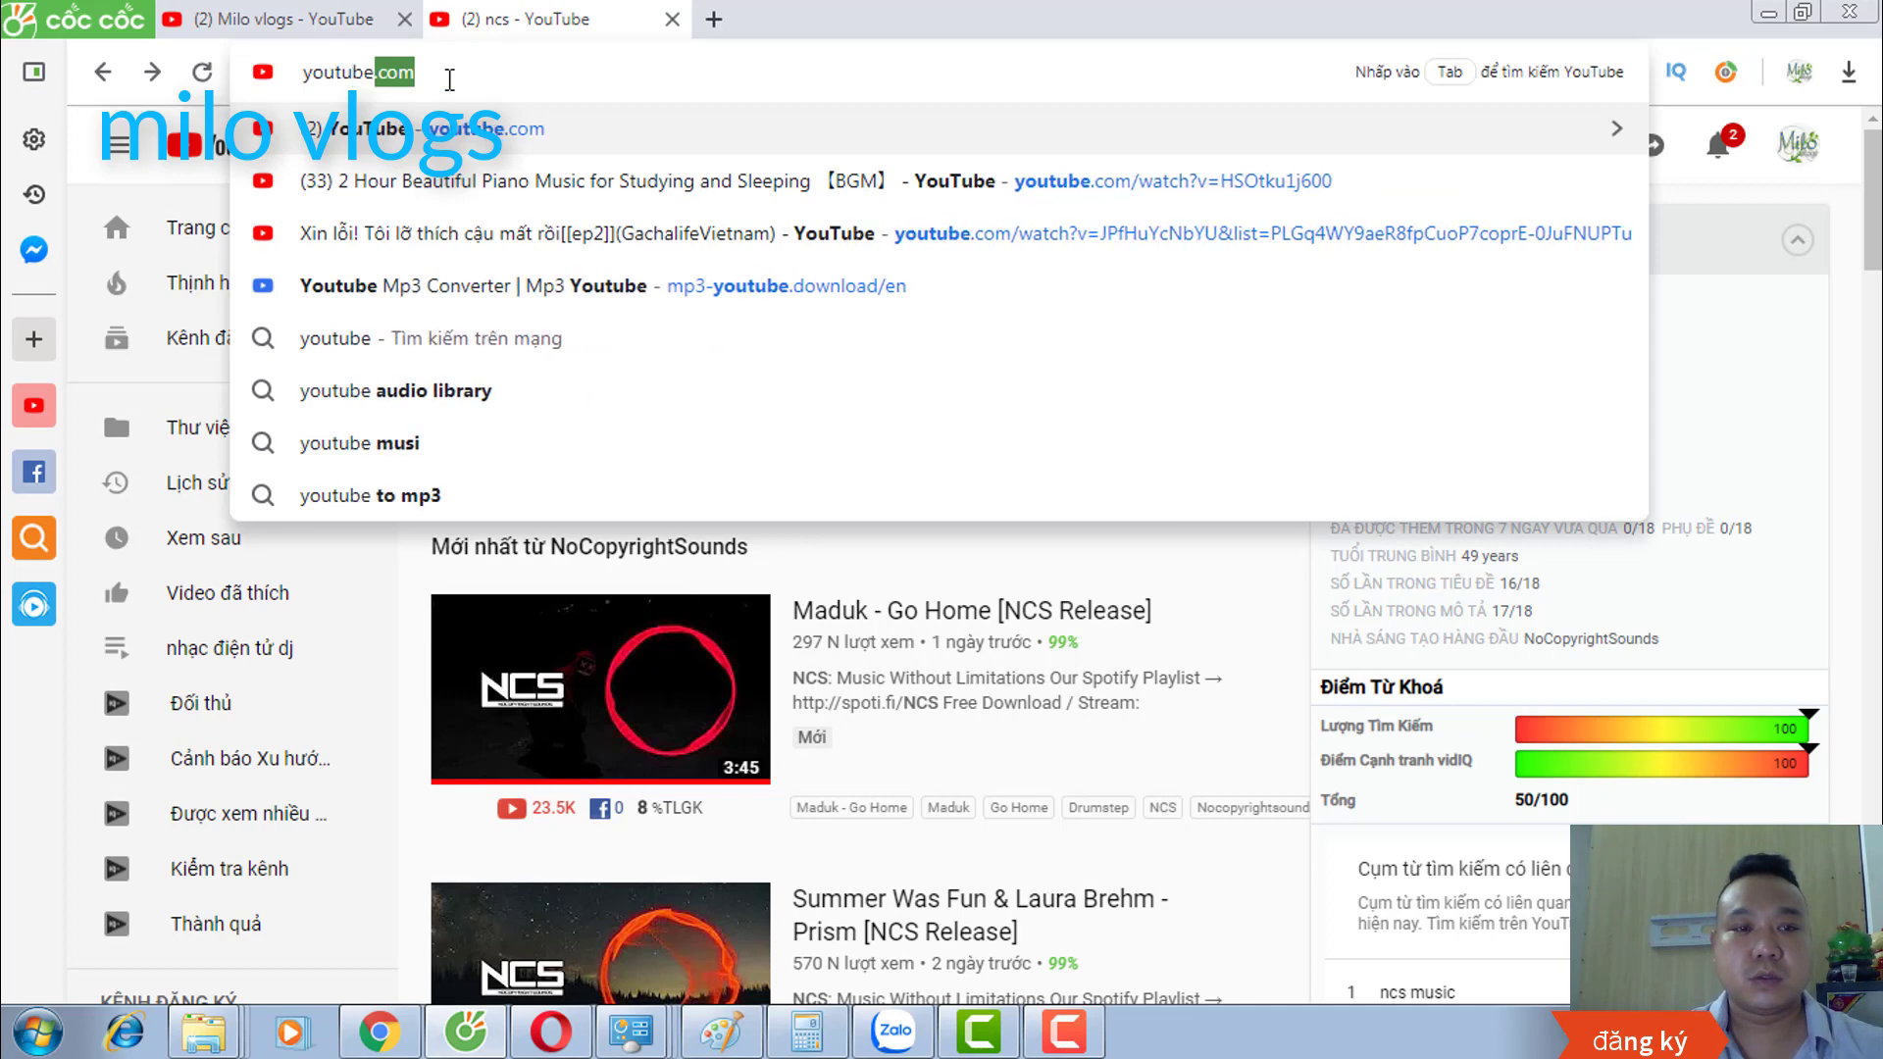
text(audio)
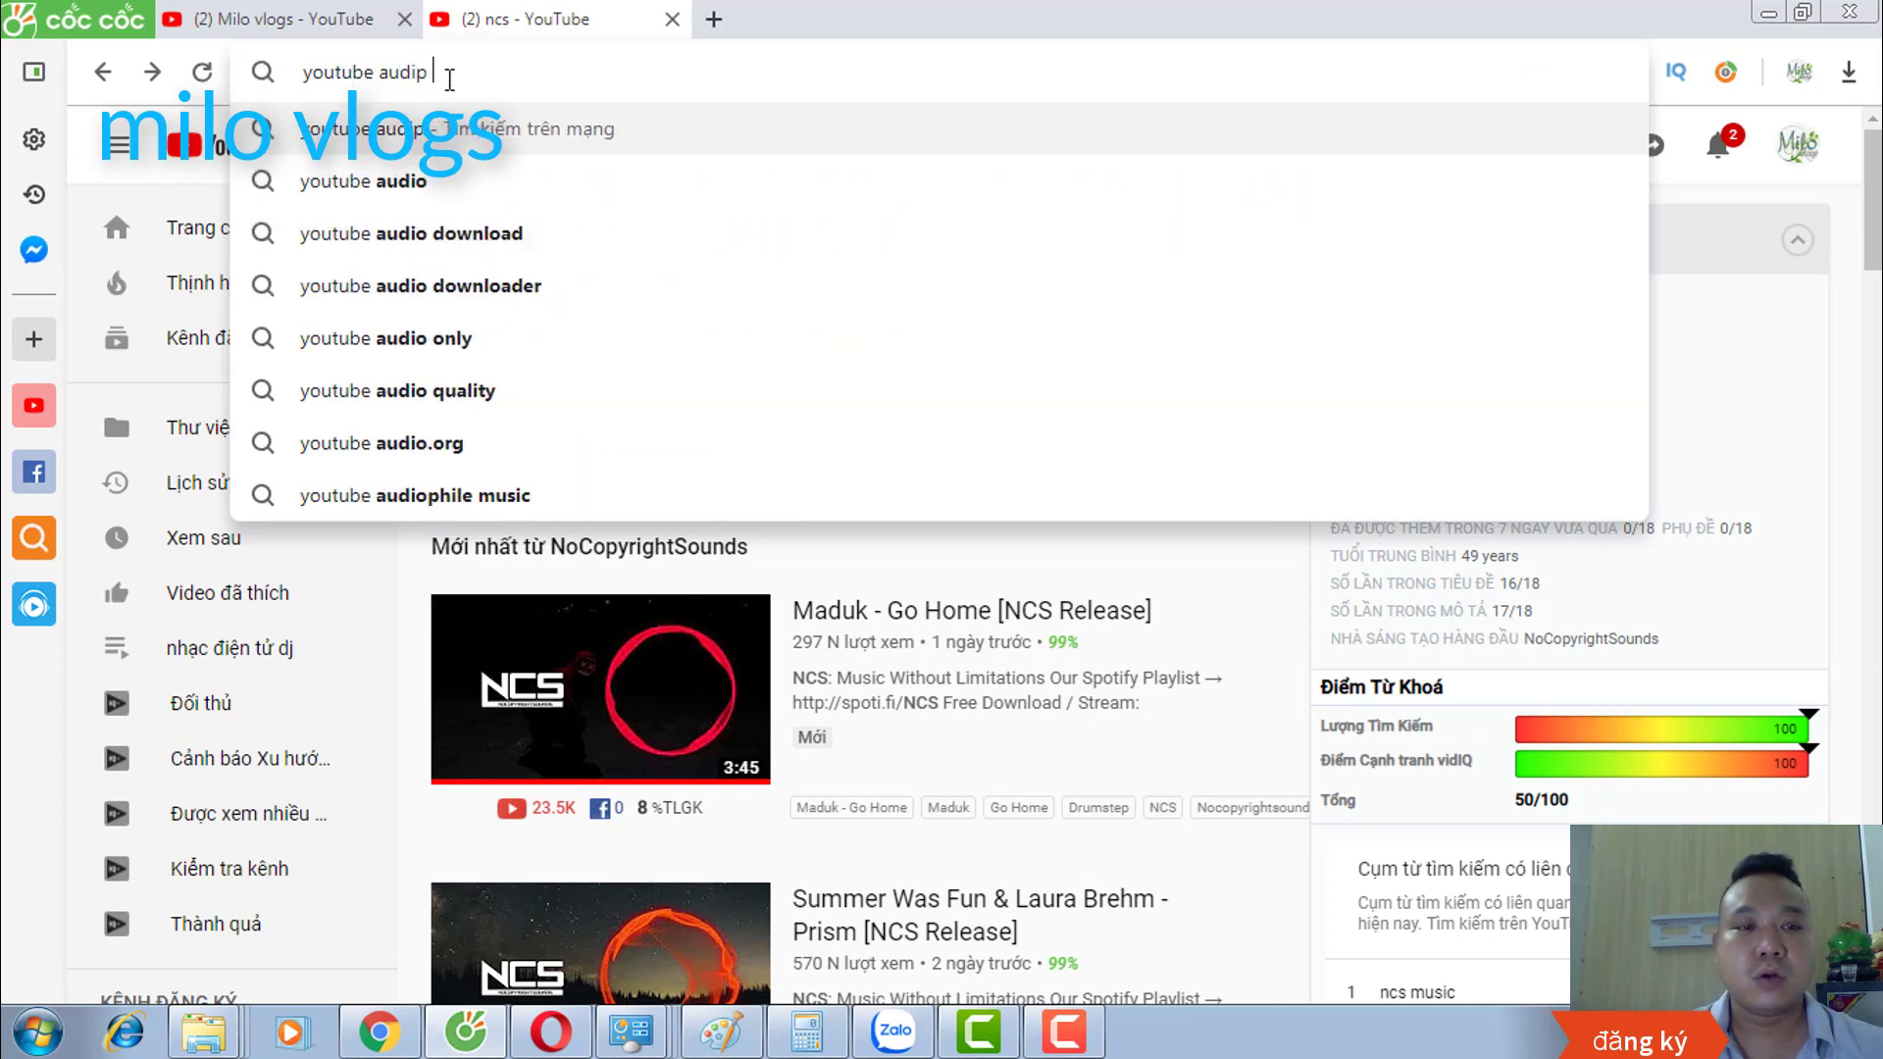
text( li)
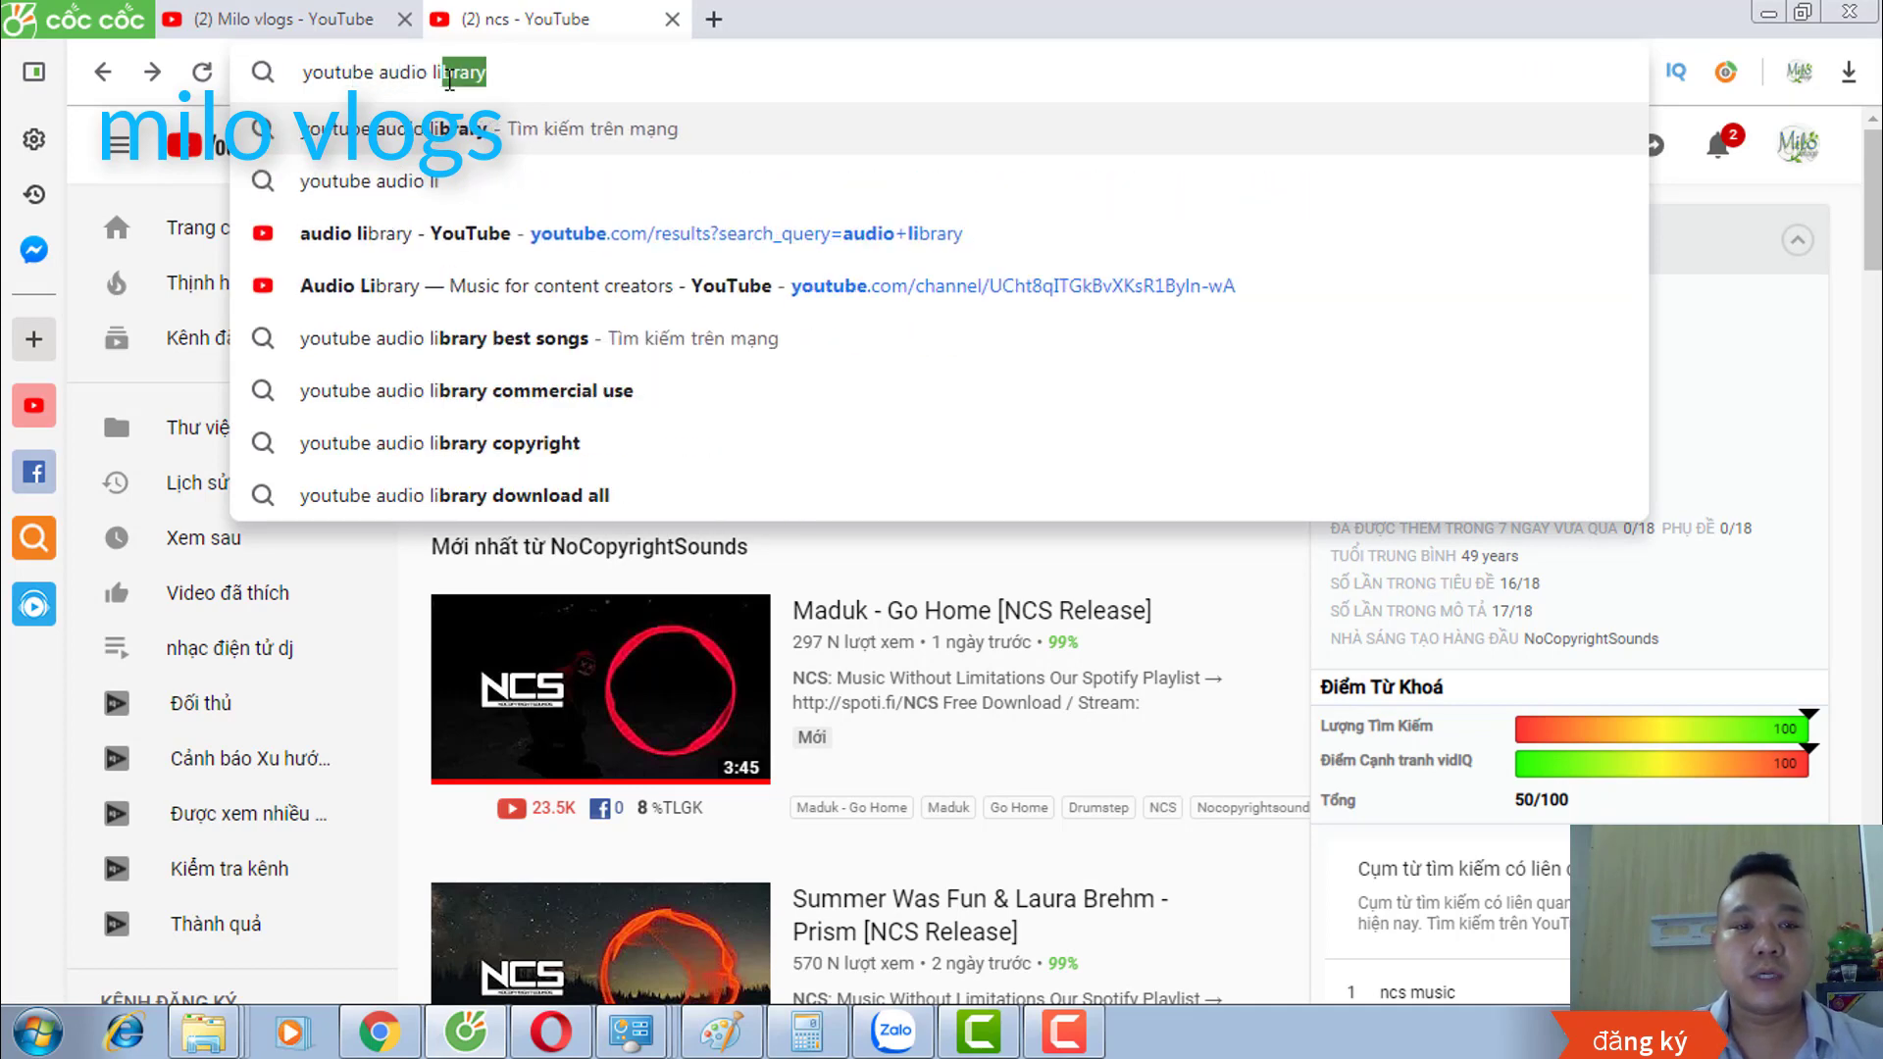
text(brary)
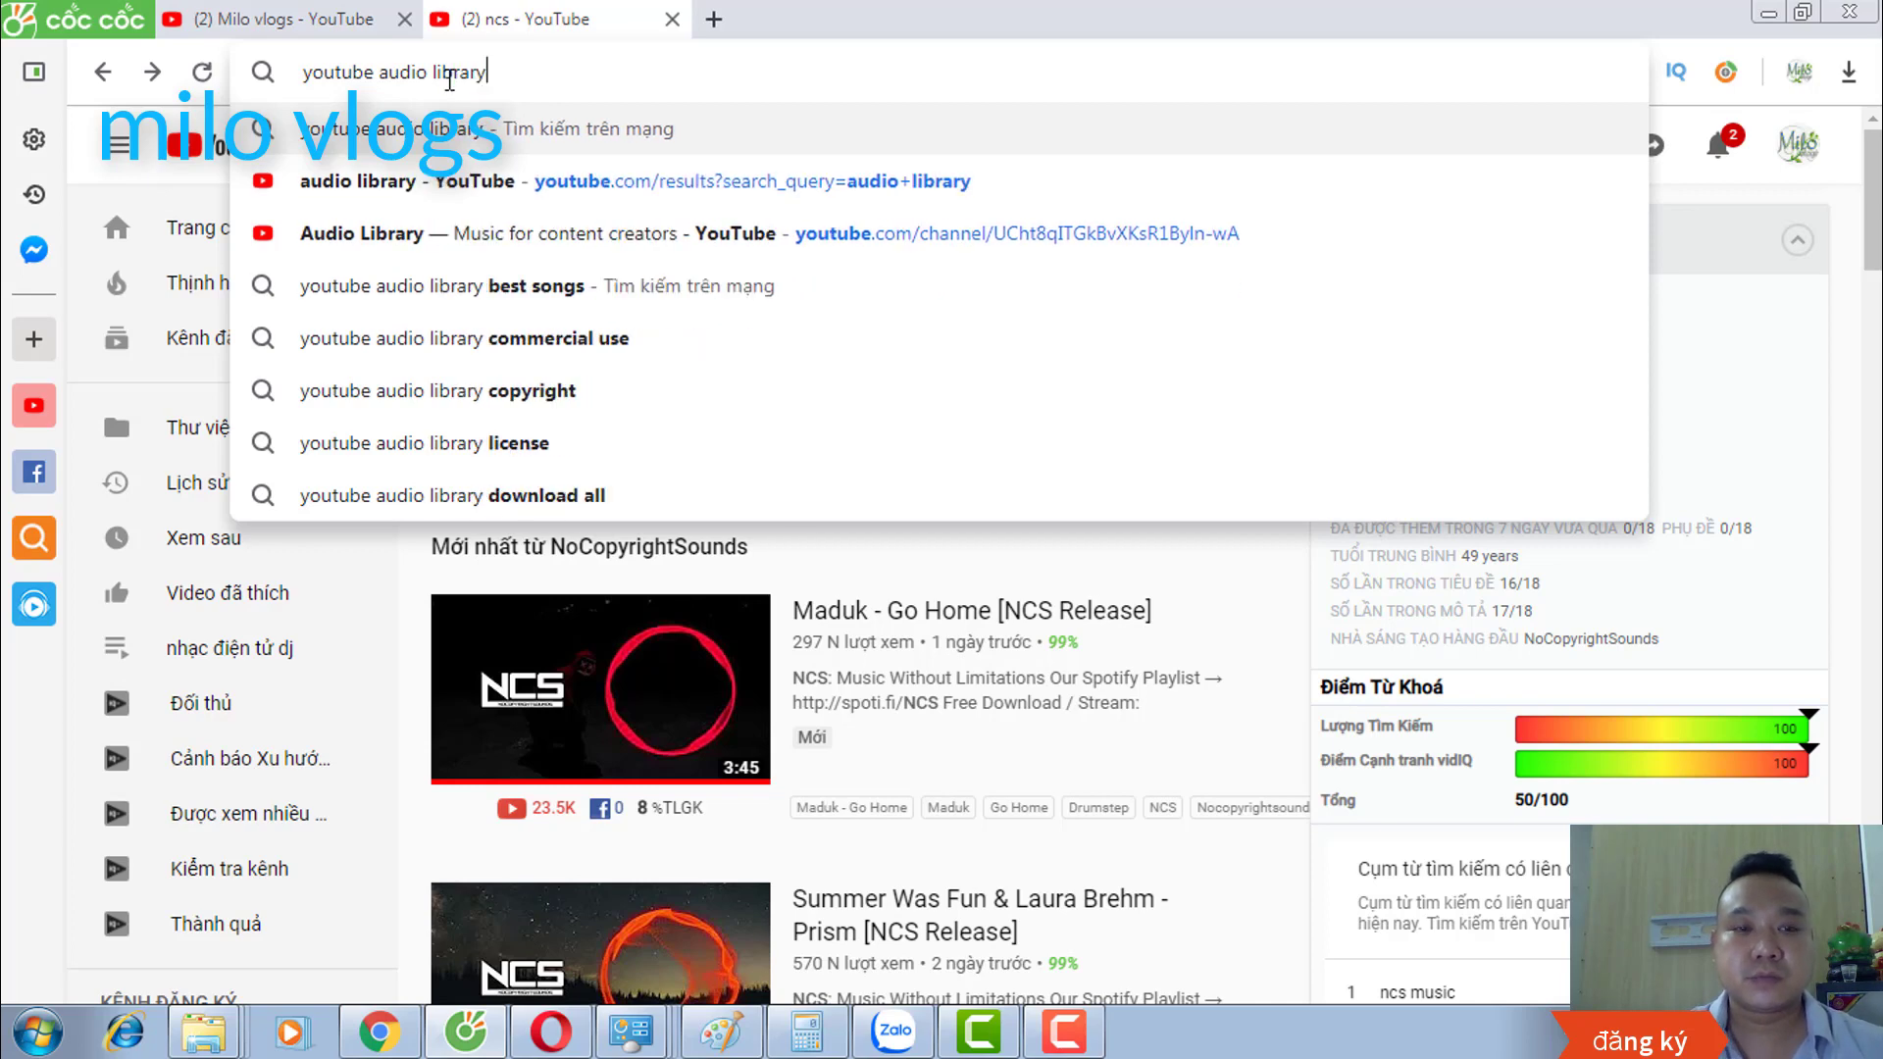
key(Return)
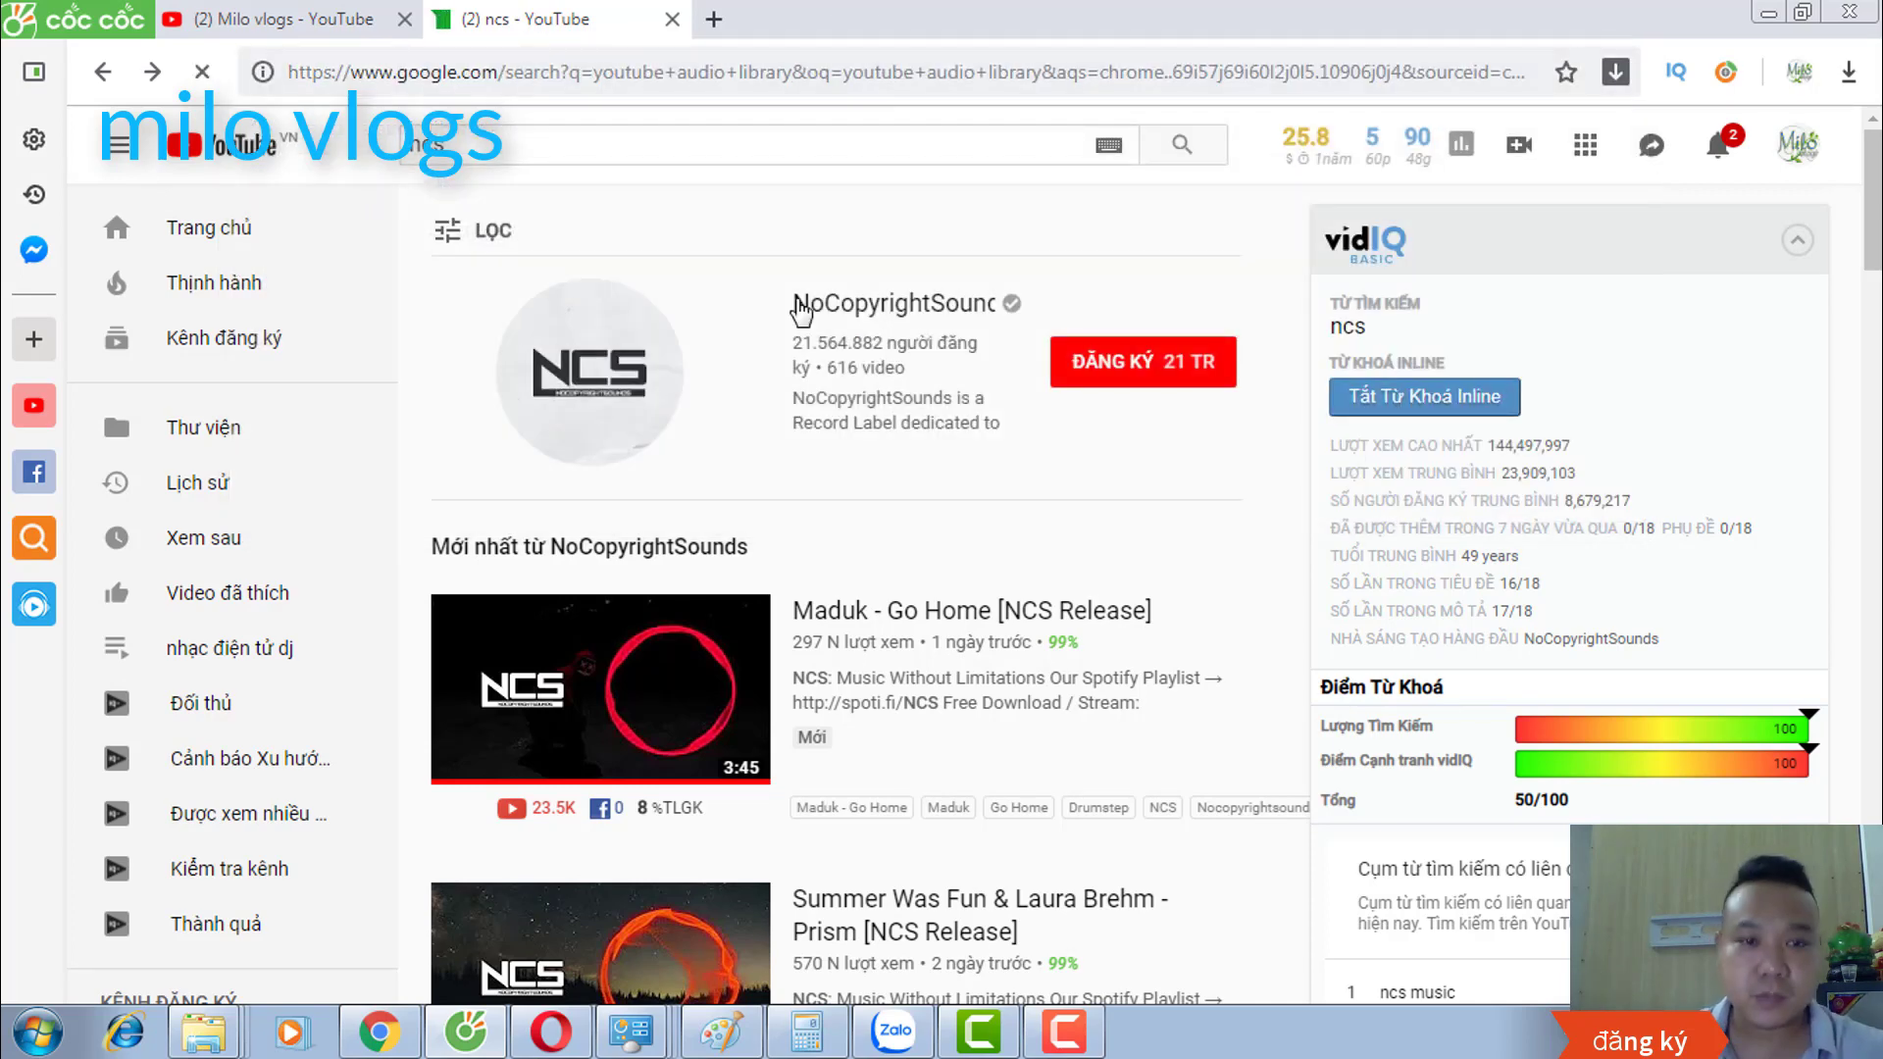
Step: Open the "Audio Library - YouTube" search result and bring its list of free music tracks into view
scroll(782, 373, down, 3)
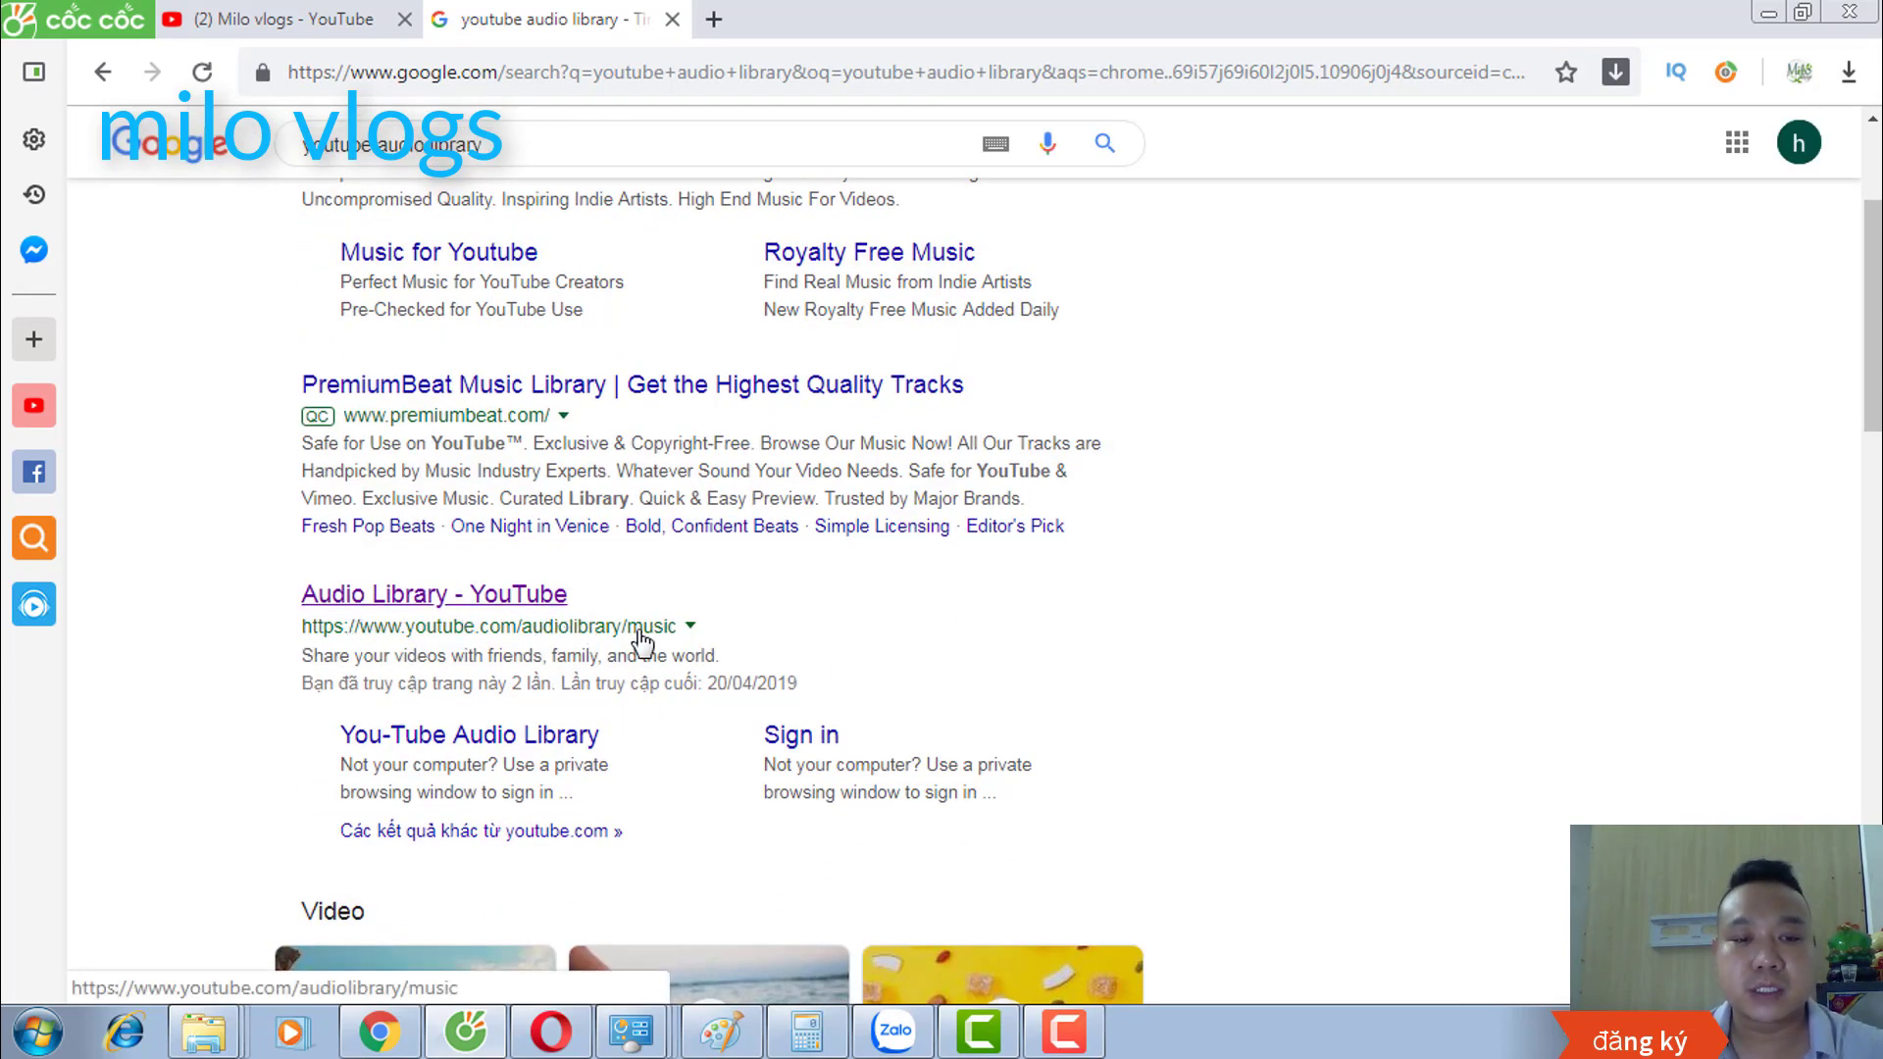
click(536, 606)
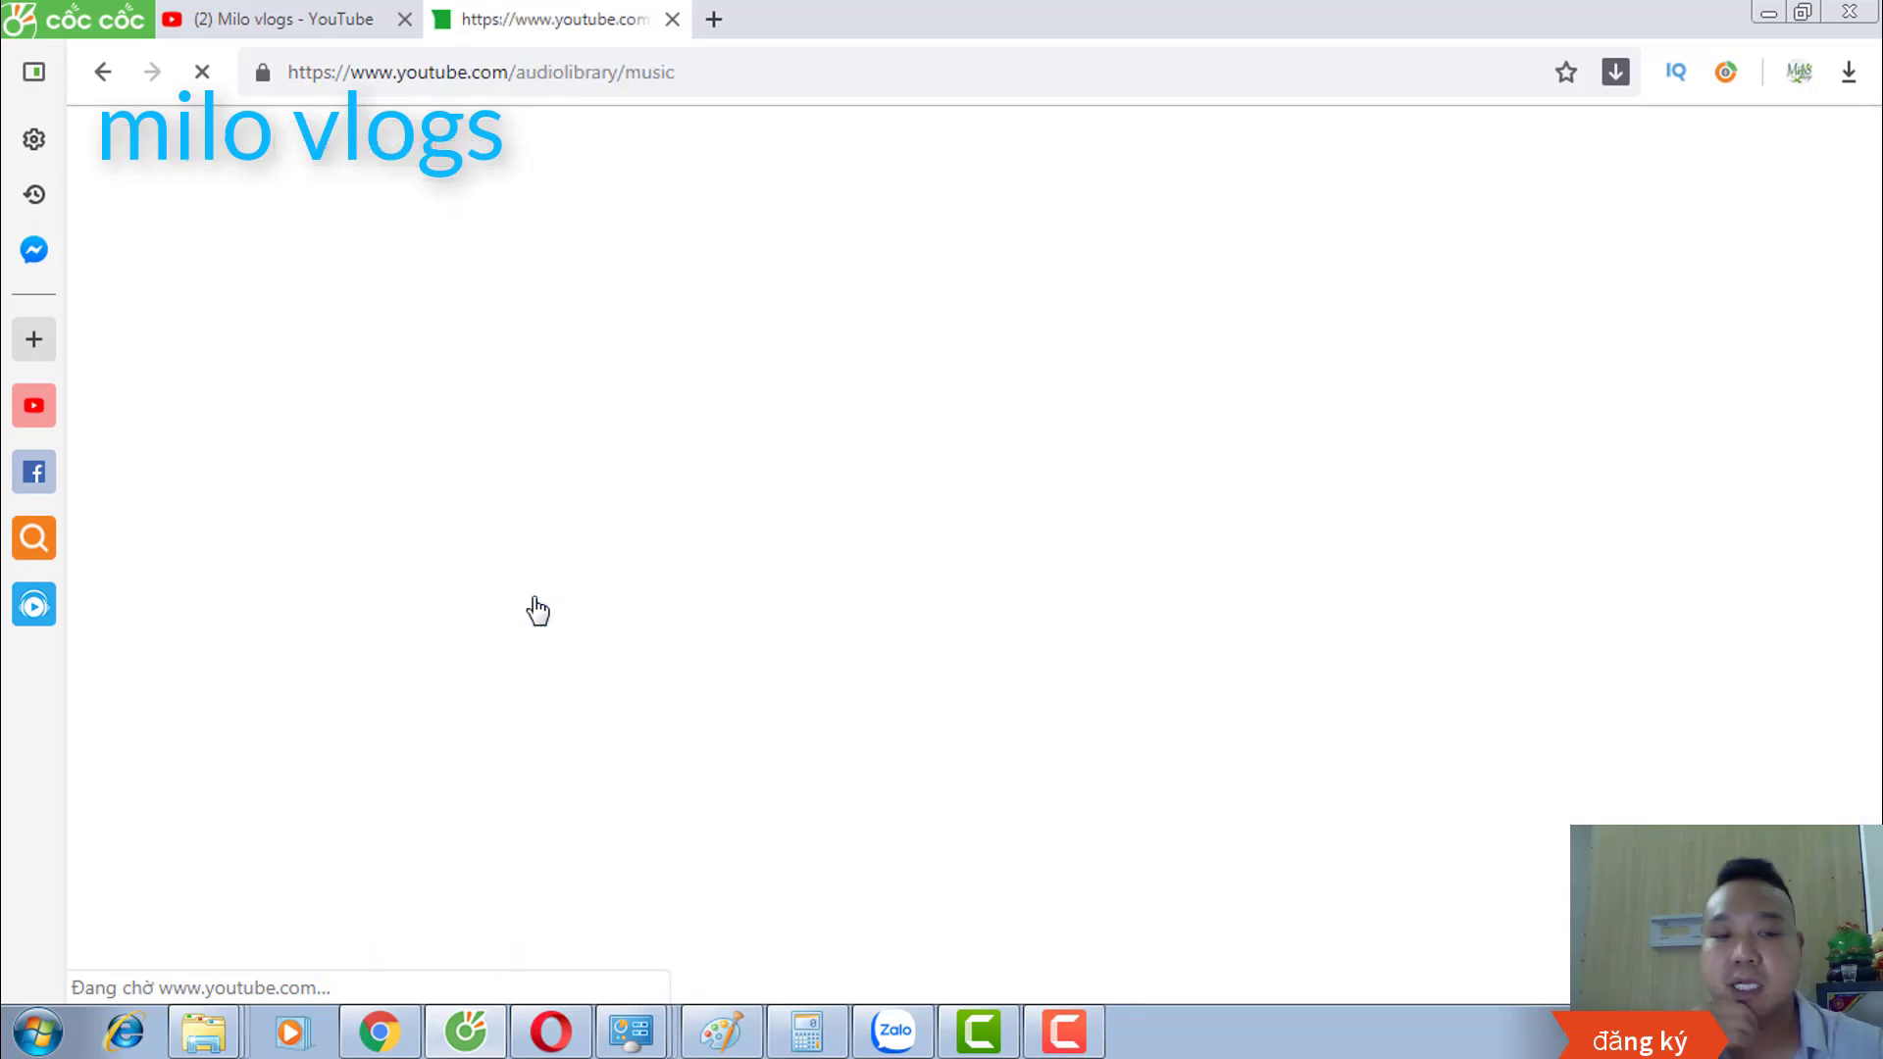
scroll(586, 600, down, 2)
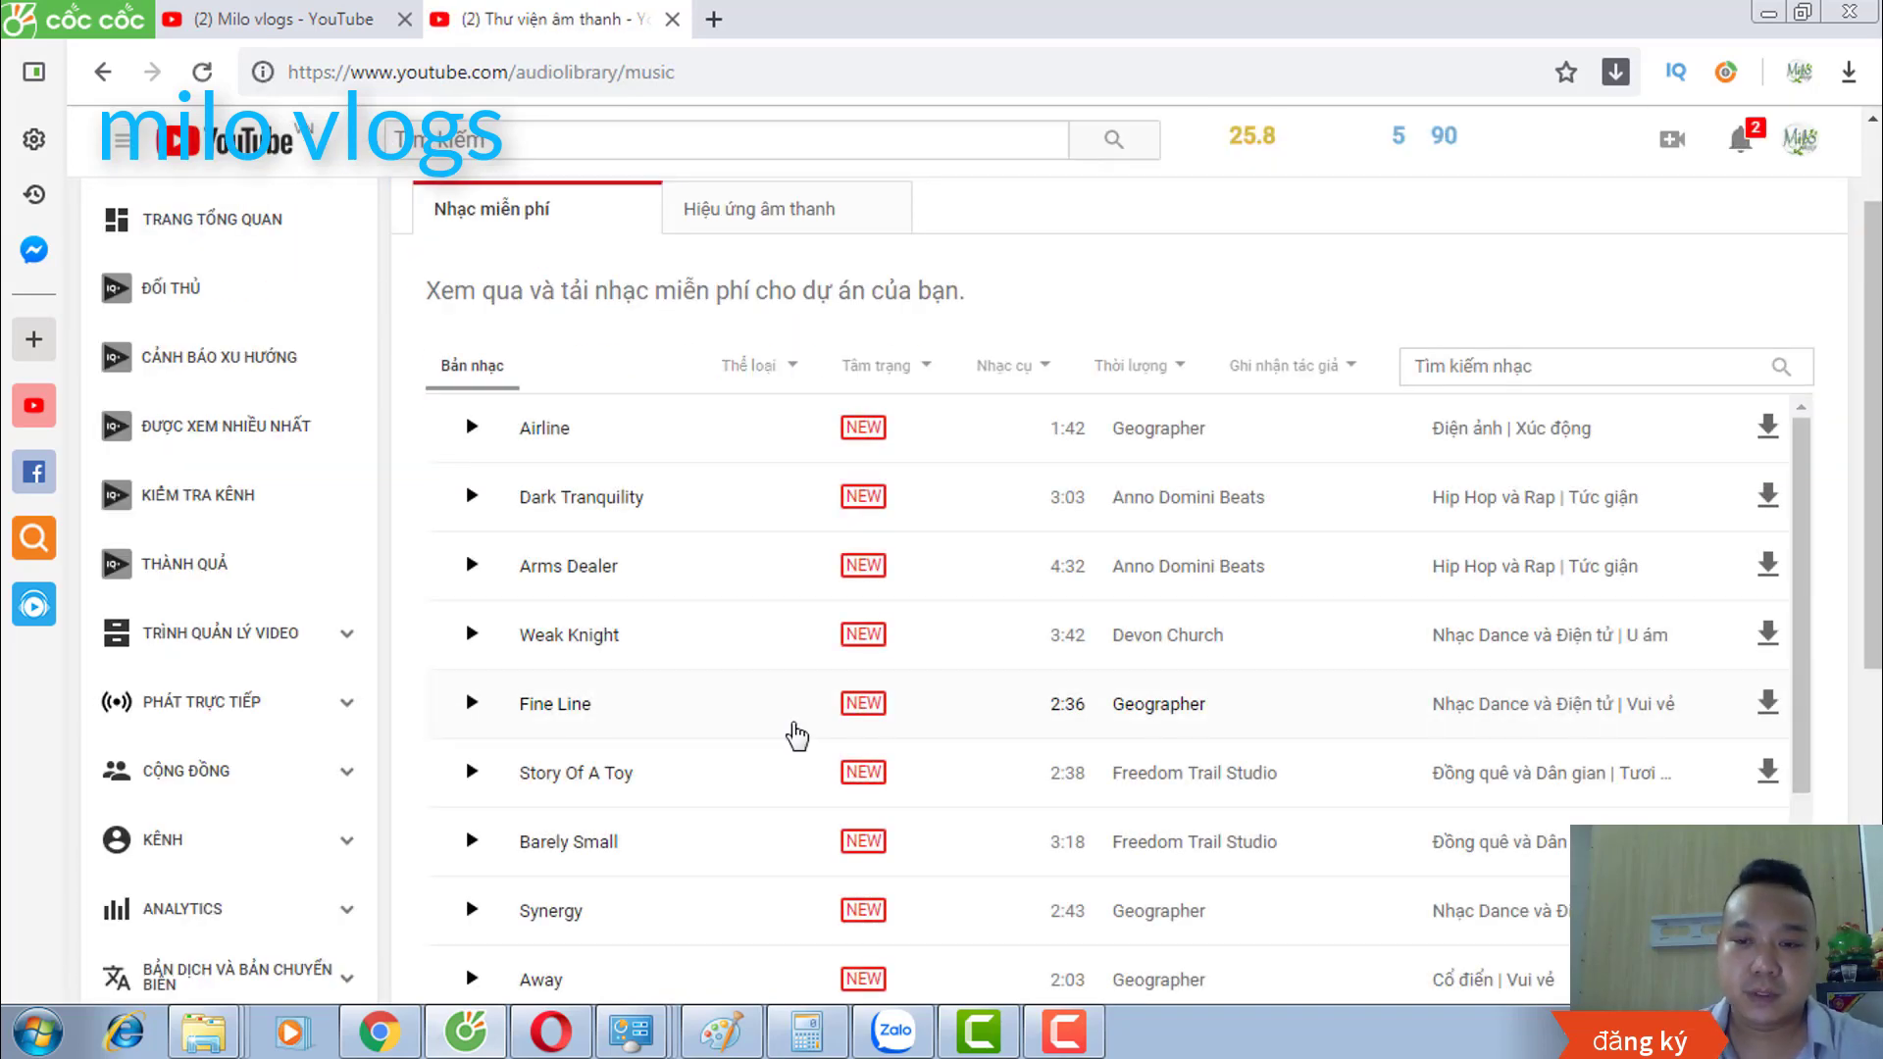
Step: Examine the Audio Library's list of free music tracks, with their durations, artists, genres and download options
scroll(793, 728, down, 3)
scroll(796, 736, down, 3)
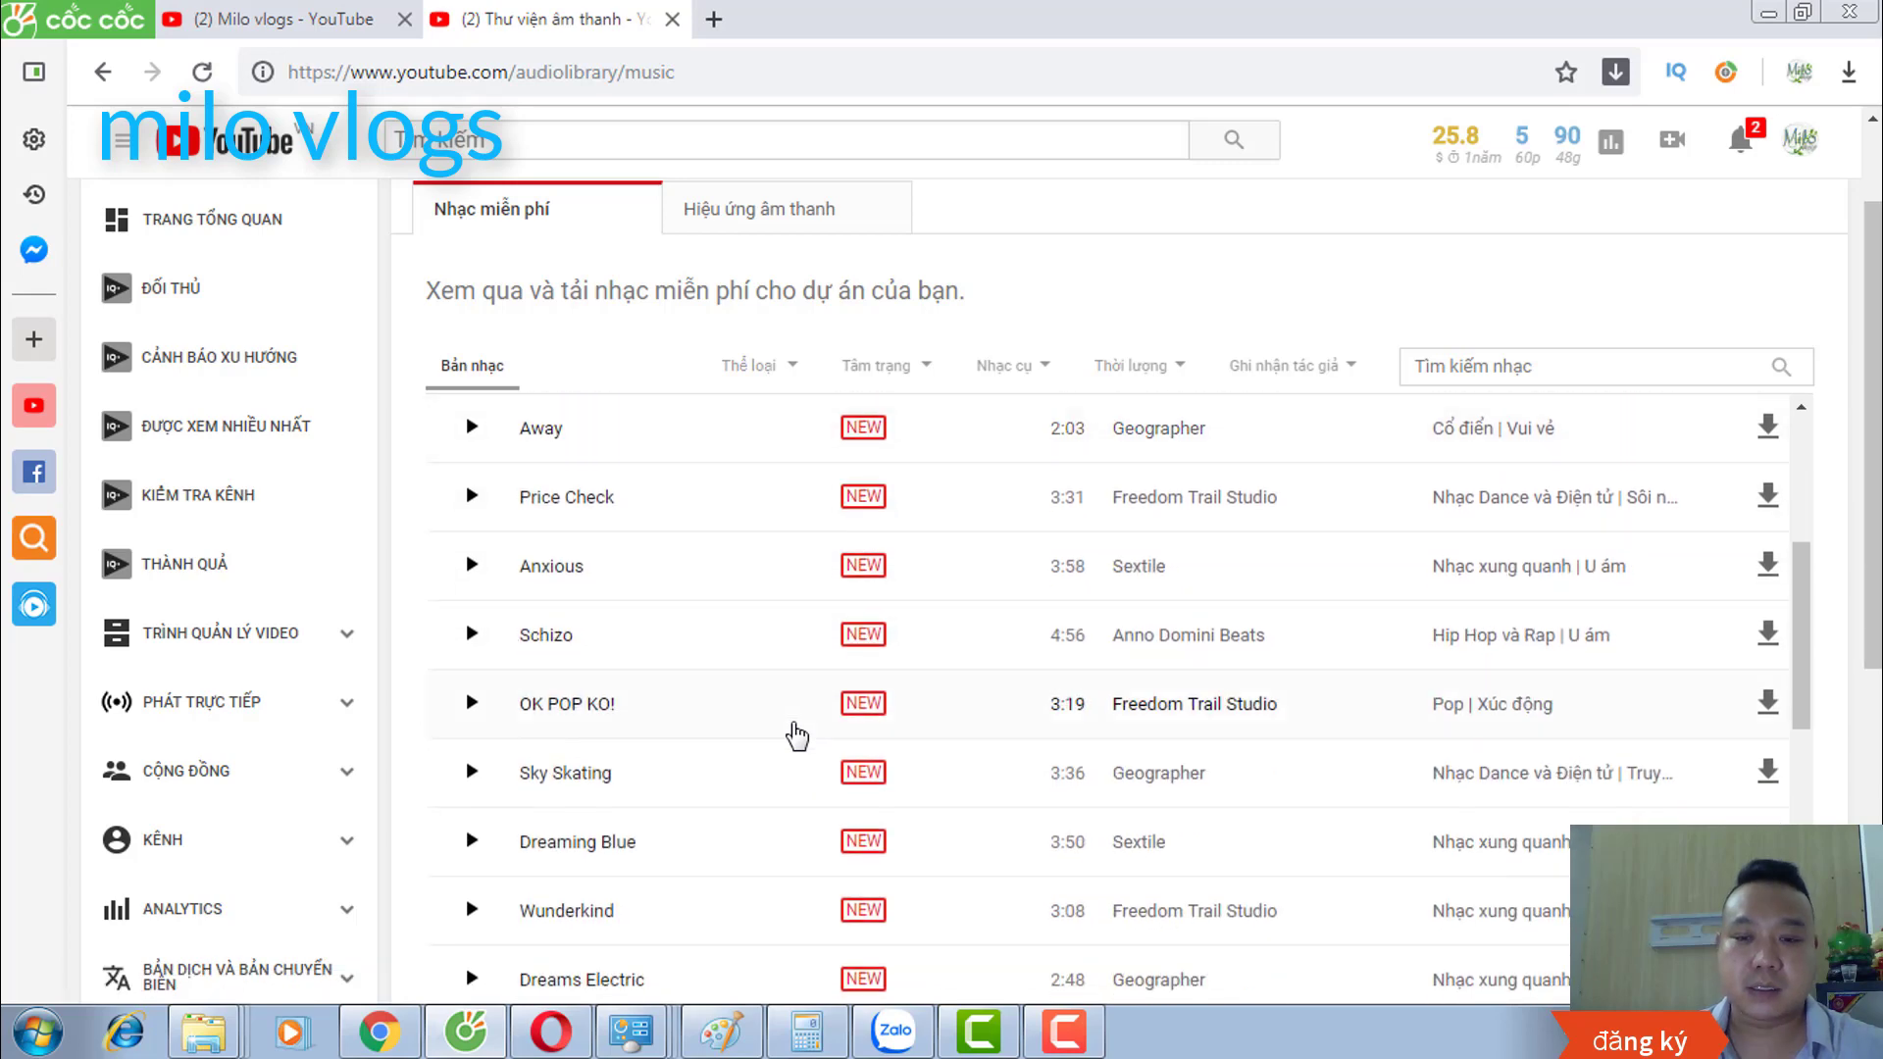
scroll(796, 735, down, 3)
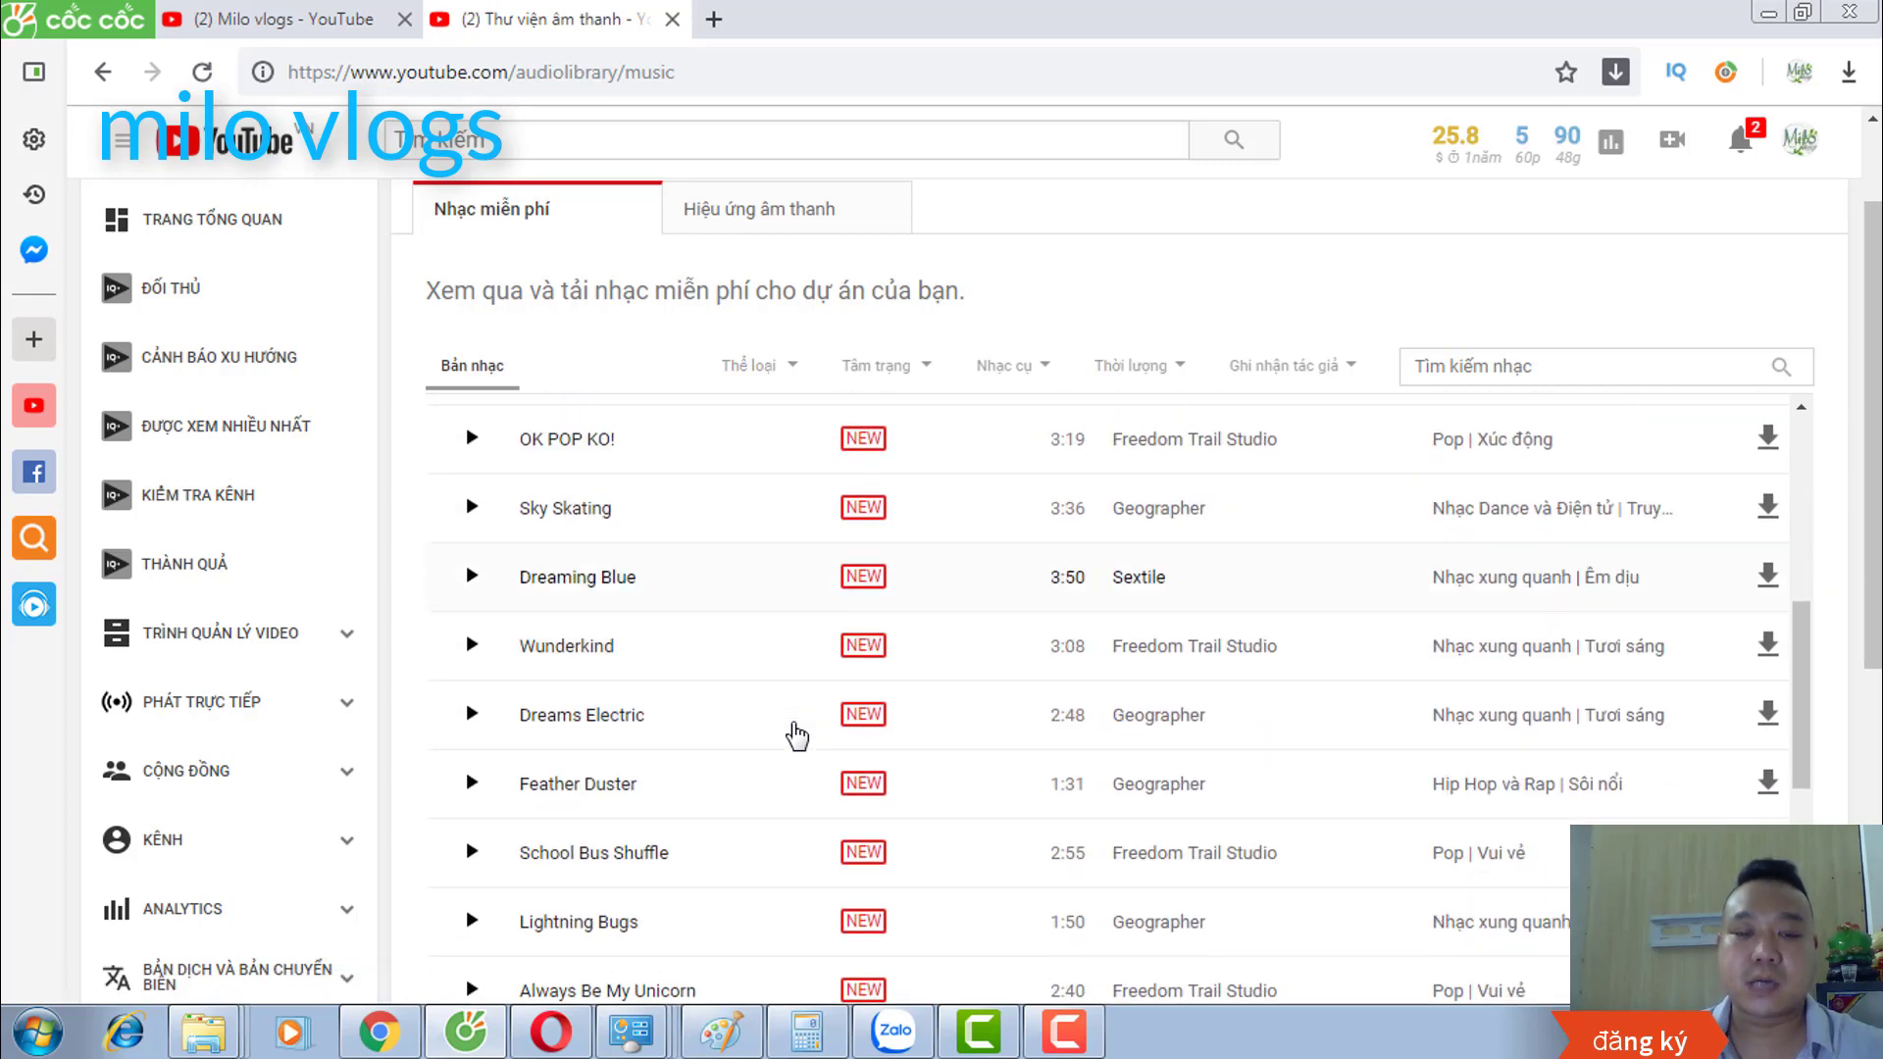
scroll(797, 736, down, 2)
scroll(796, 736, down, 5)
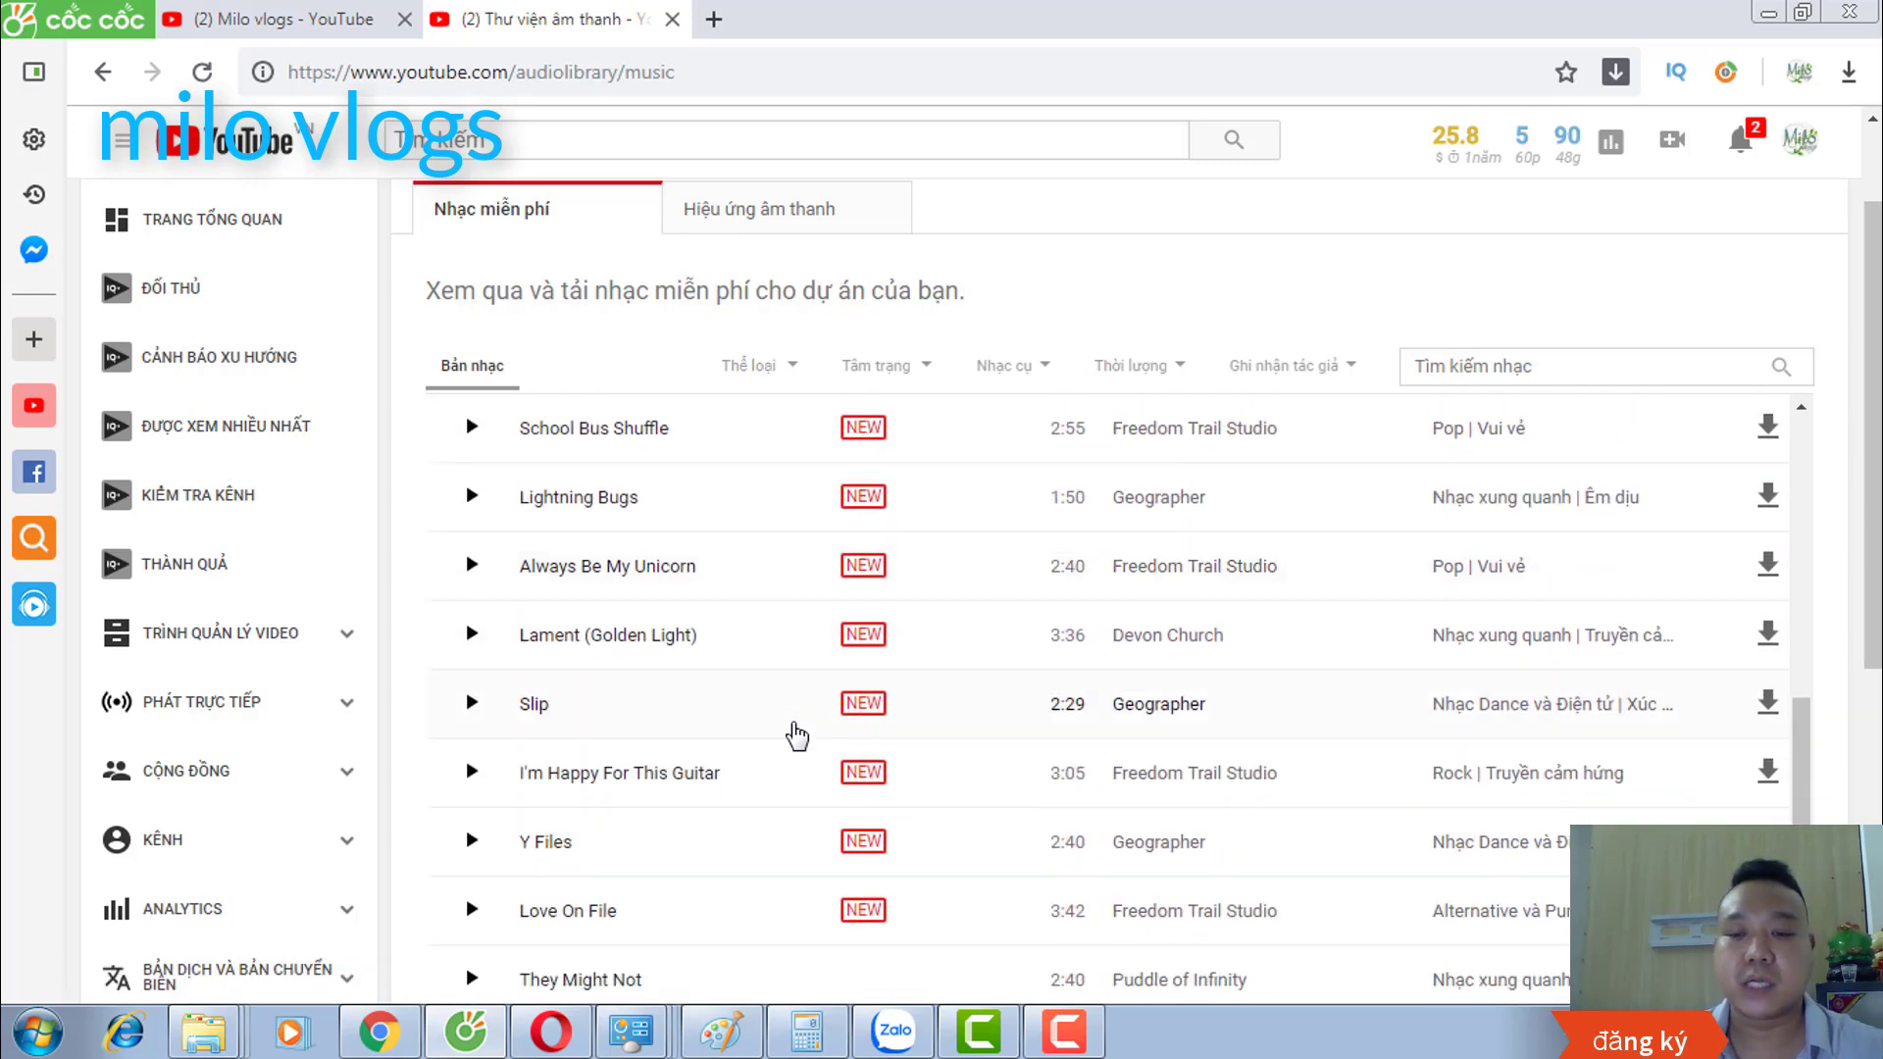
scroll(1819, 453, down, 5)
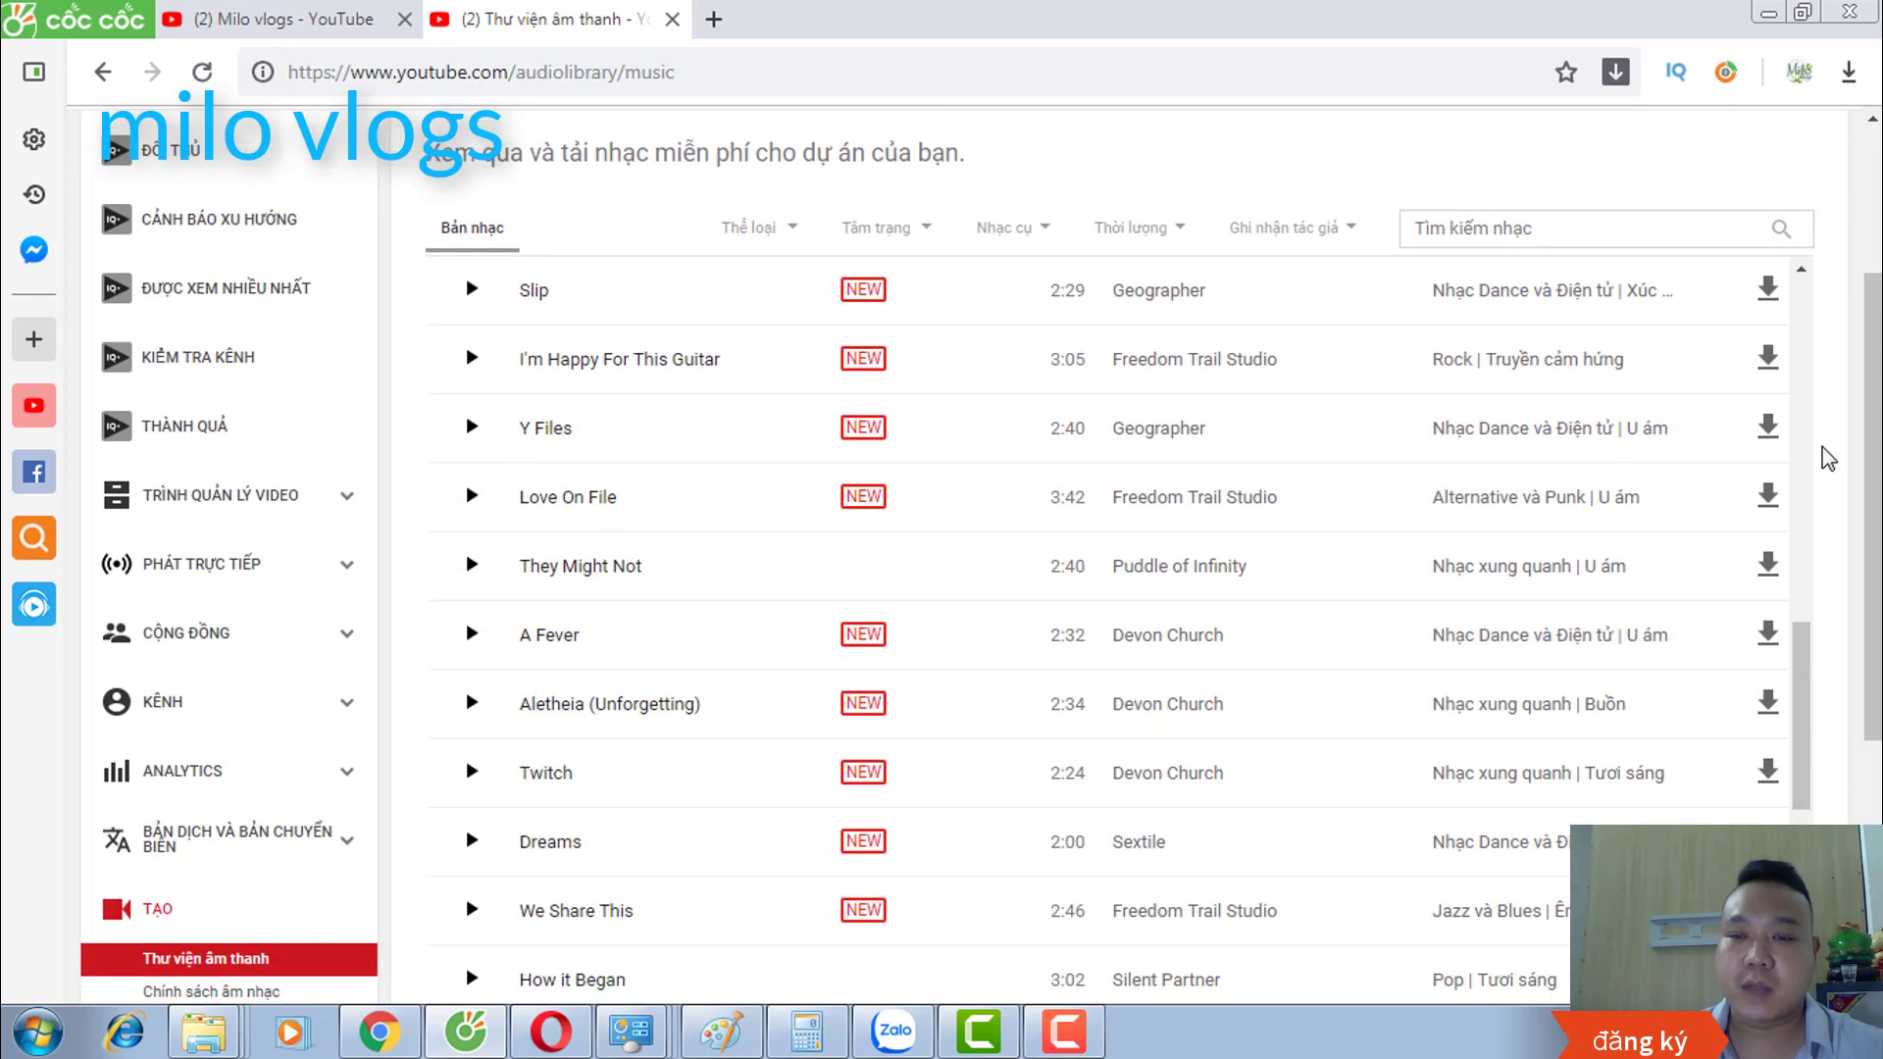
scroll(1598, 549, up, 8)
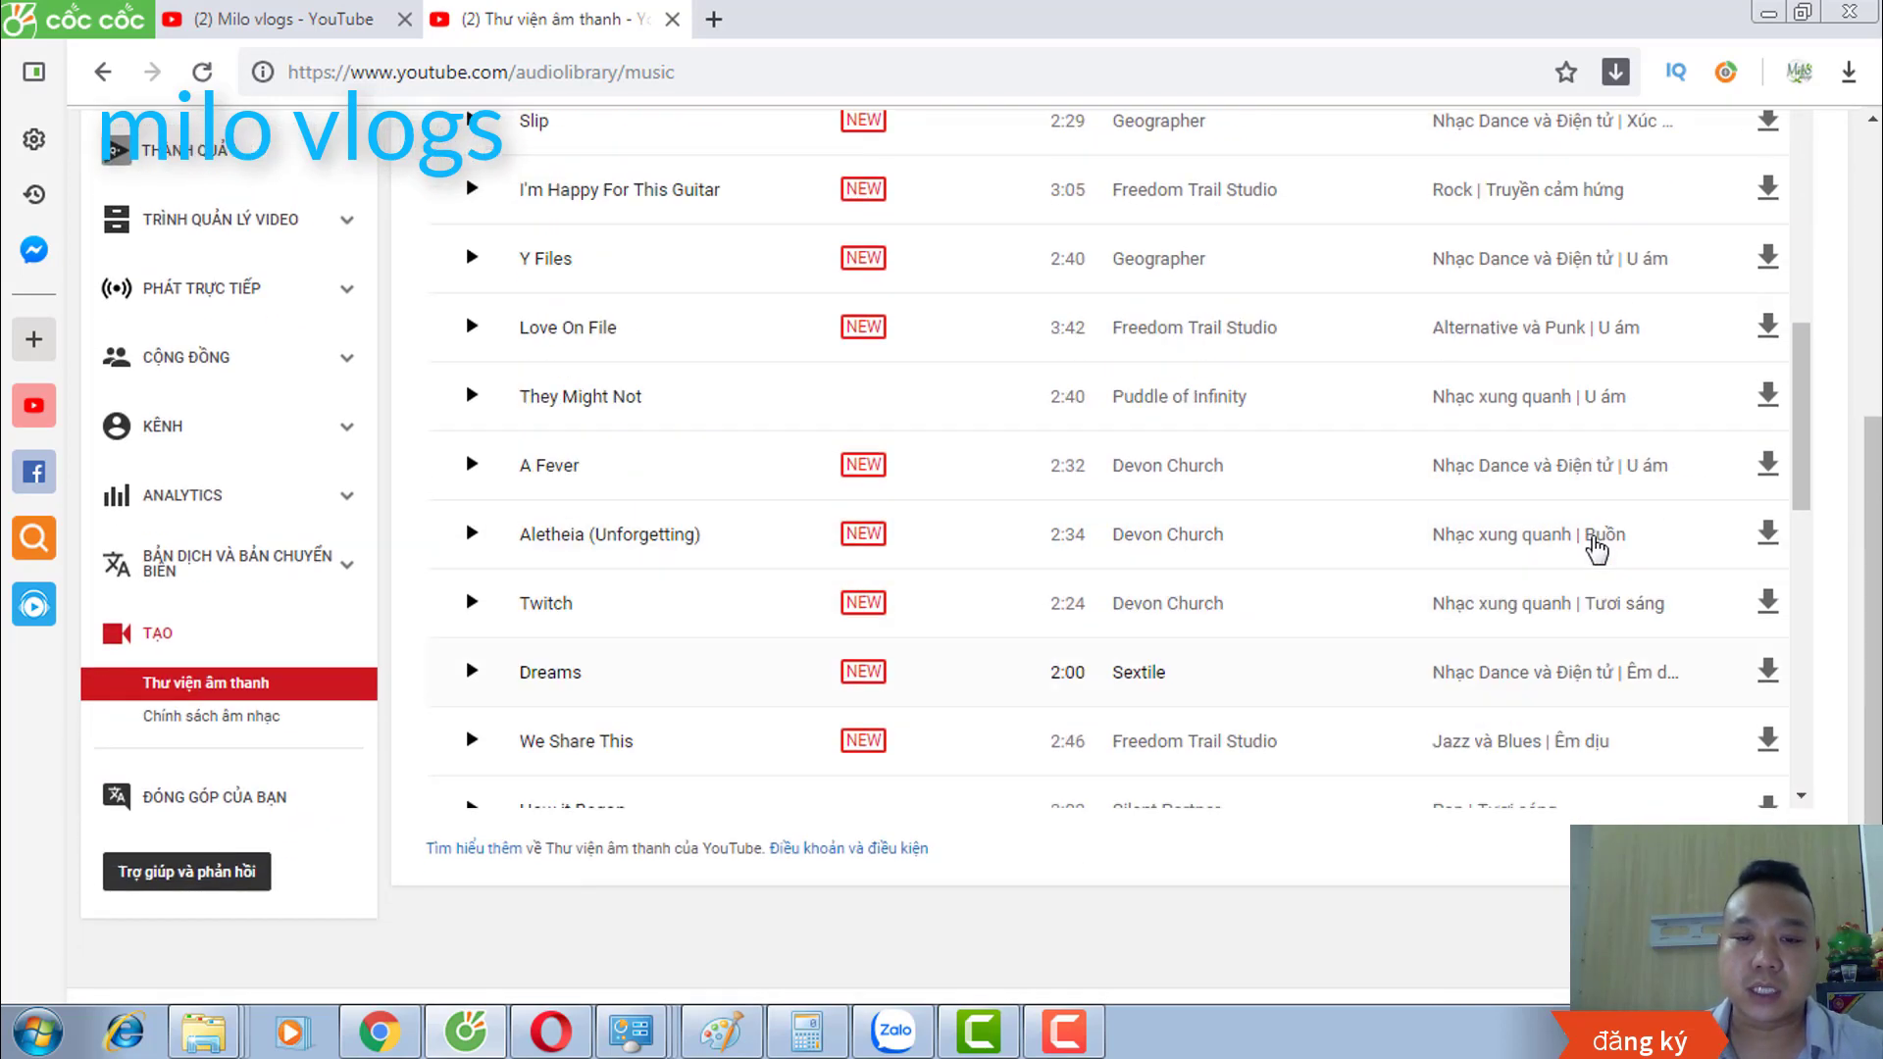
scroll(1593, 547, up, 6)
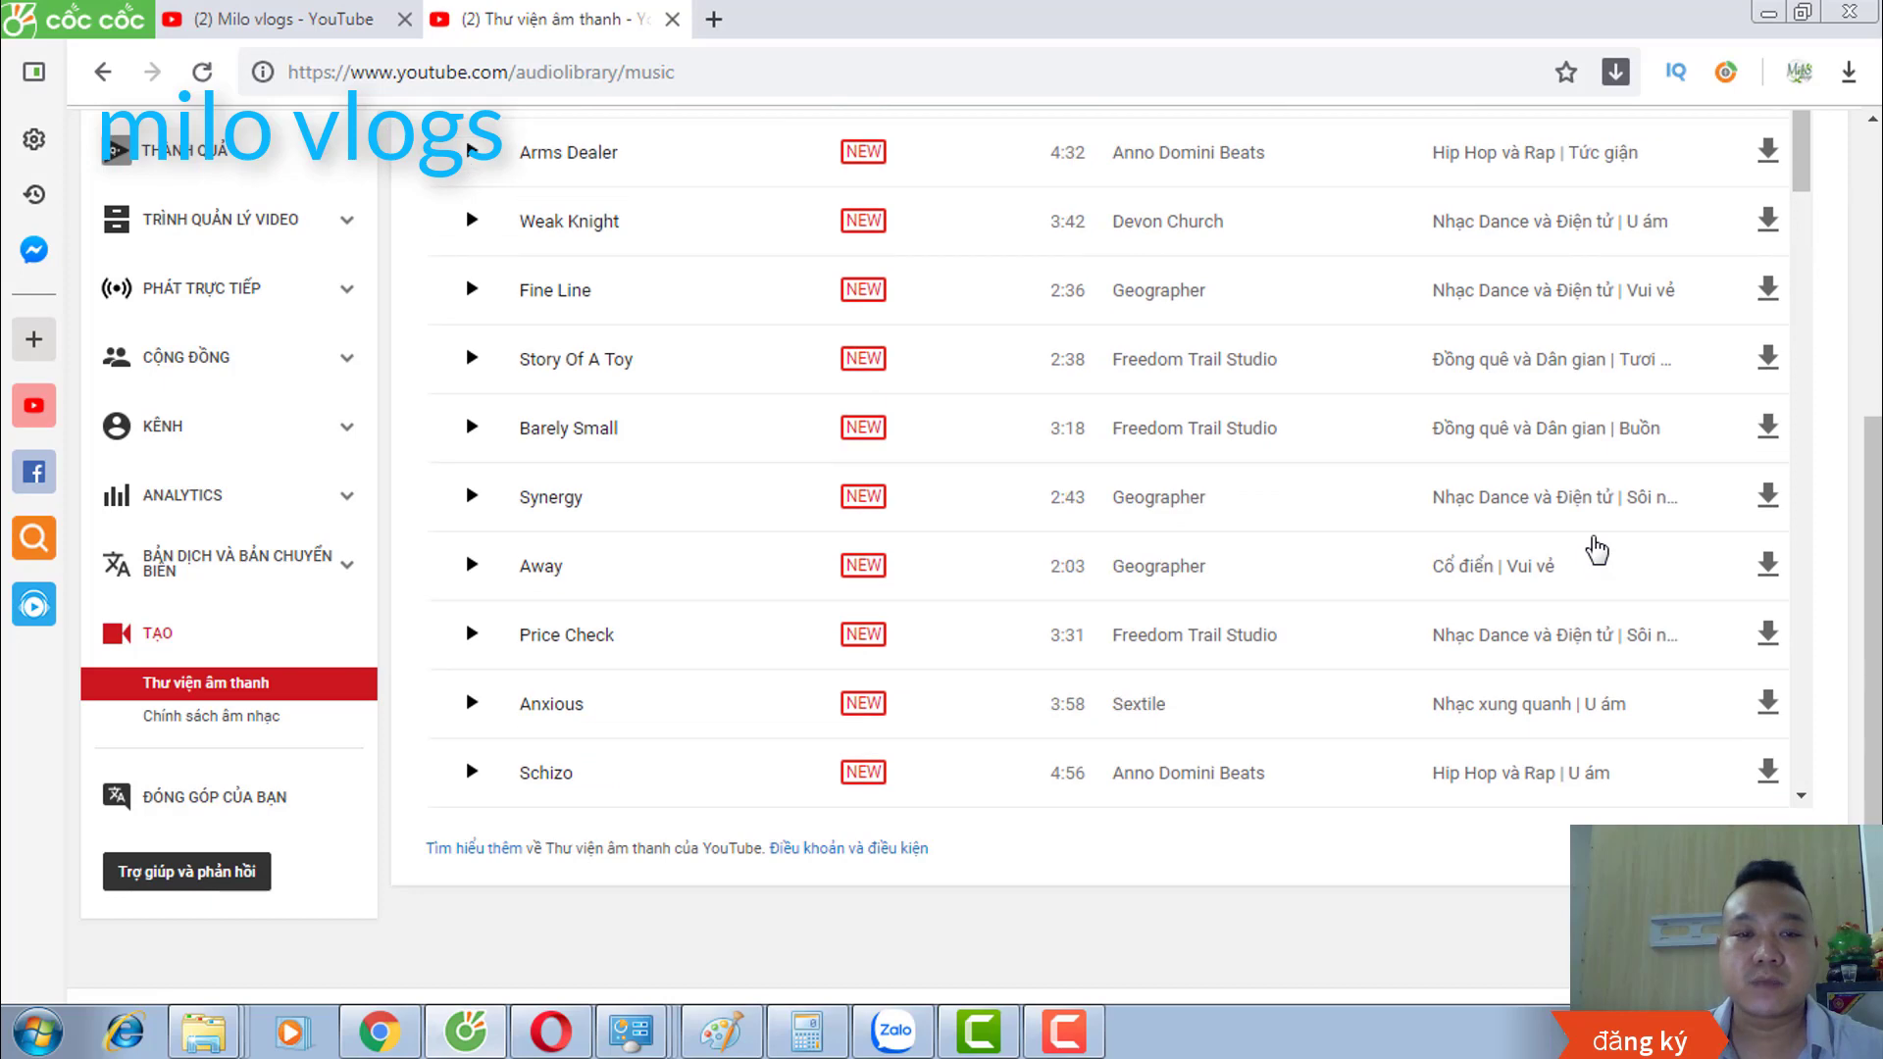
scroll(1850, 466, up, 5)
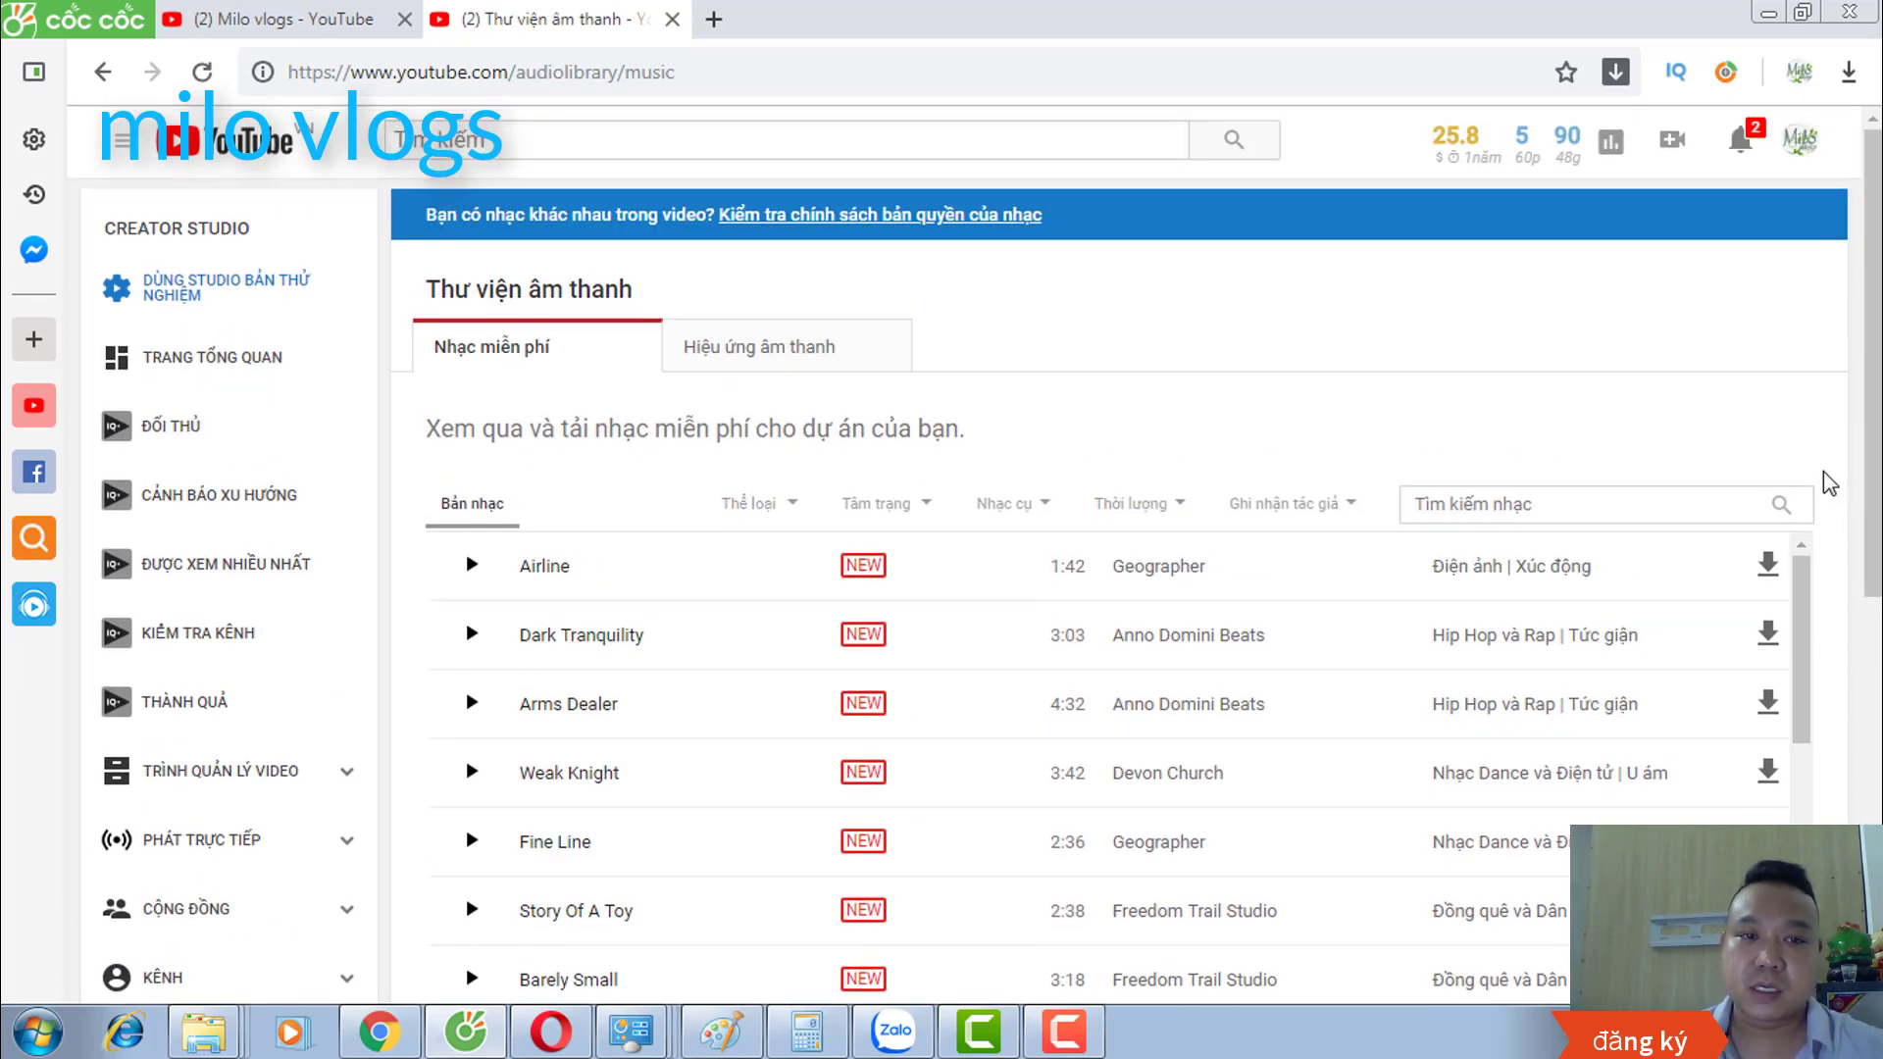
scroll(1829, 482, down, 3)
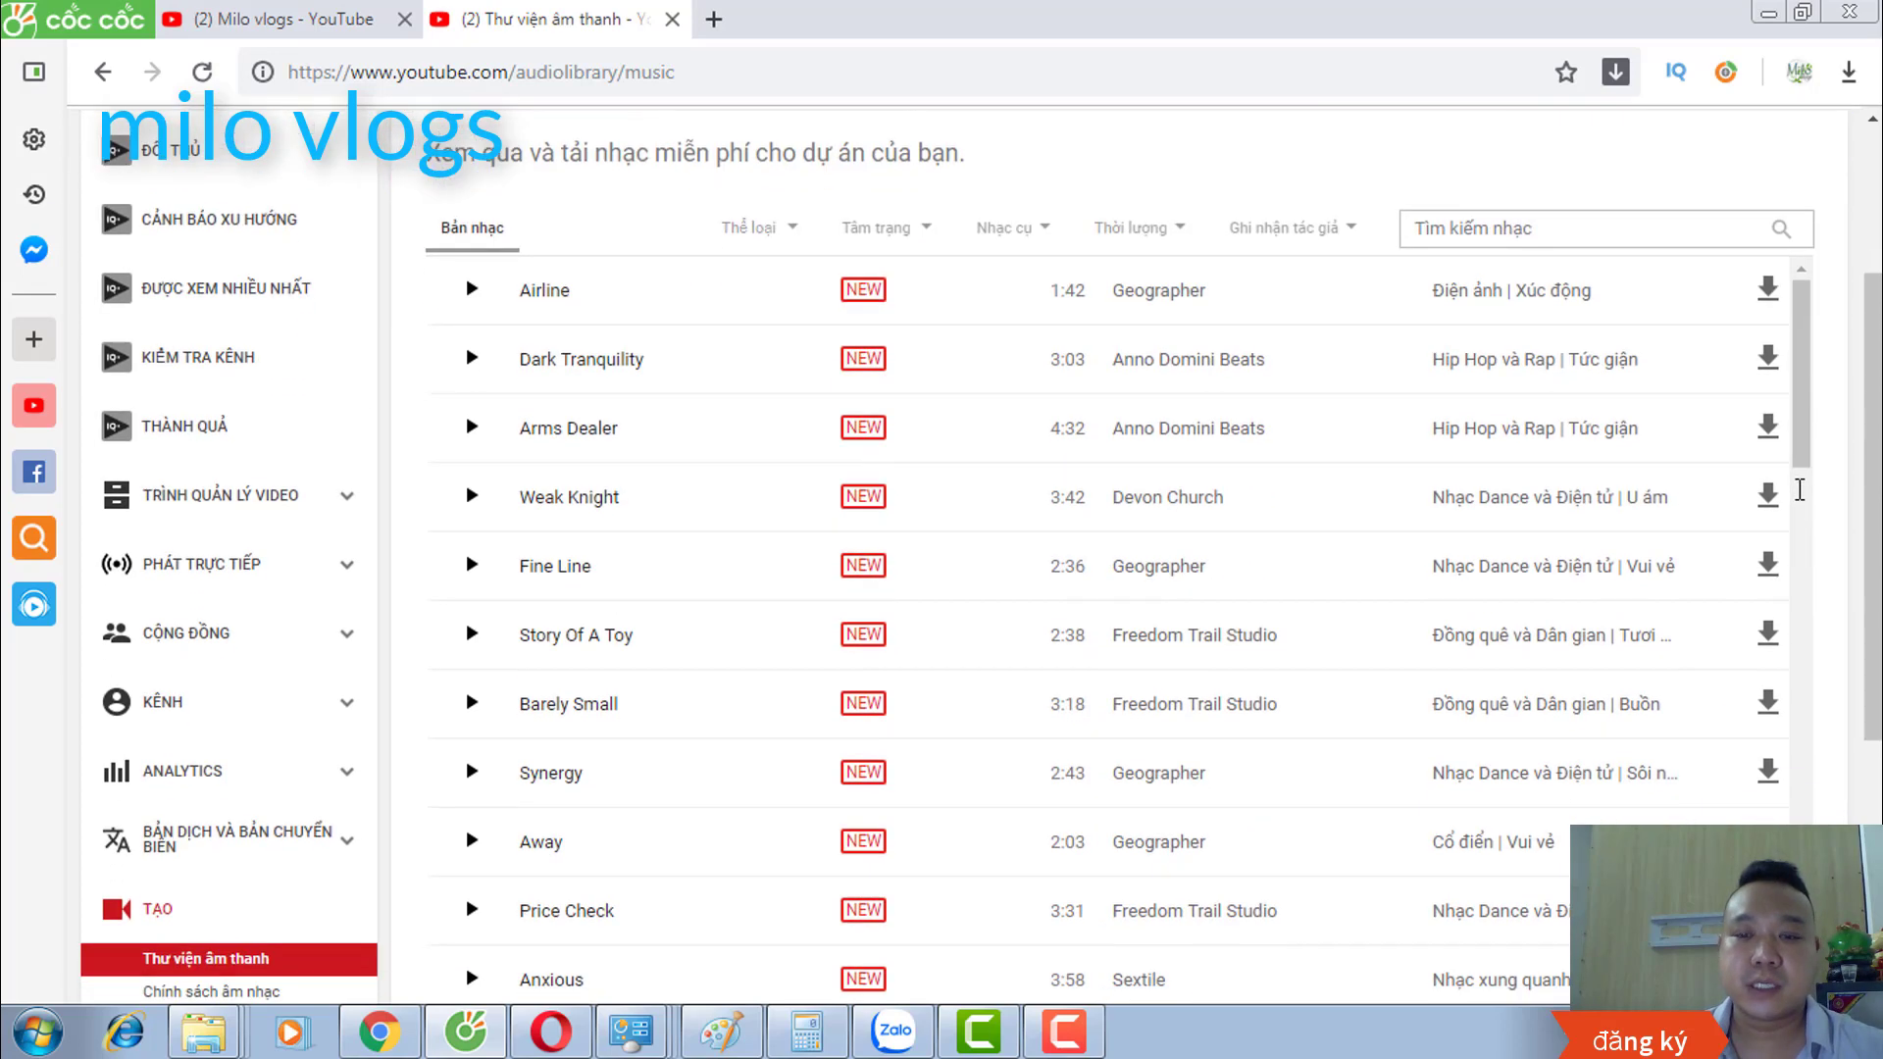
scroll(1455, 536, down, 2)
scroll(1455, 536, down, 2)
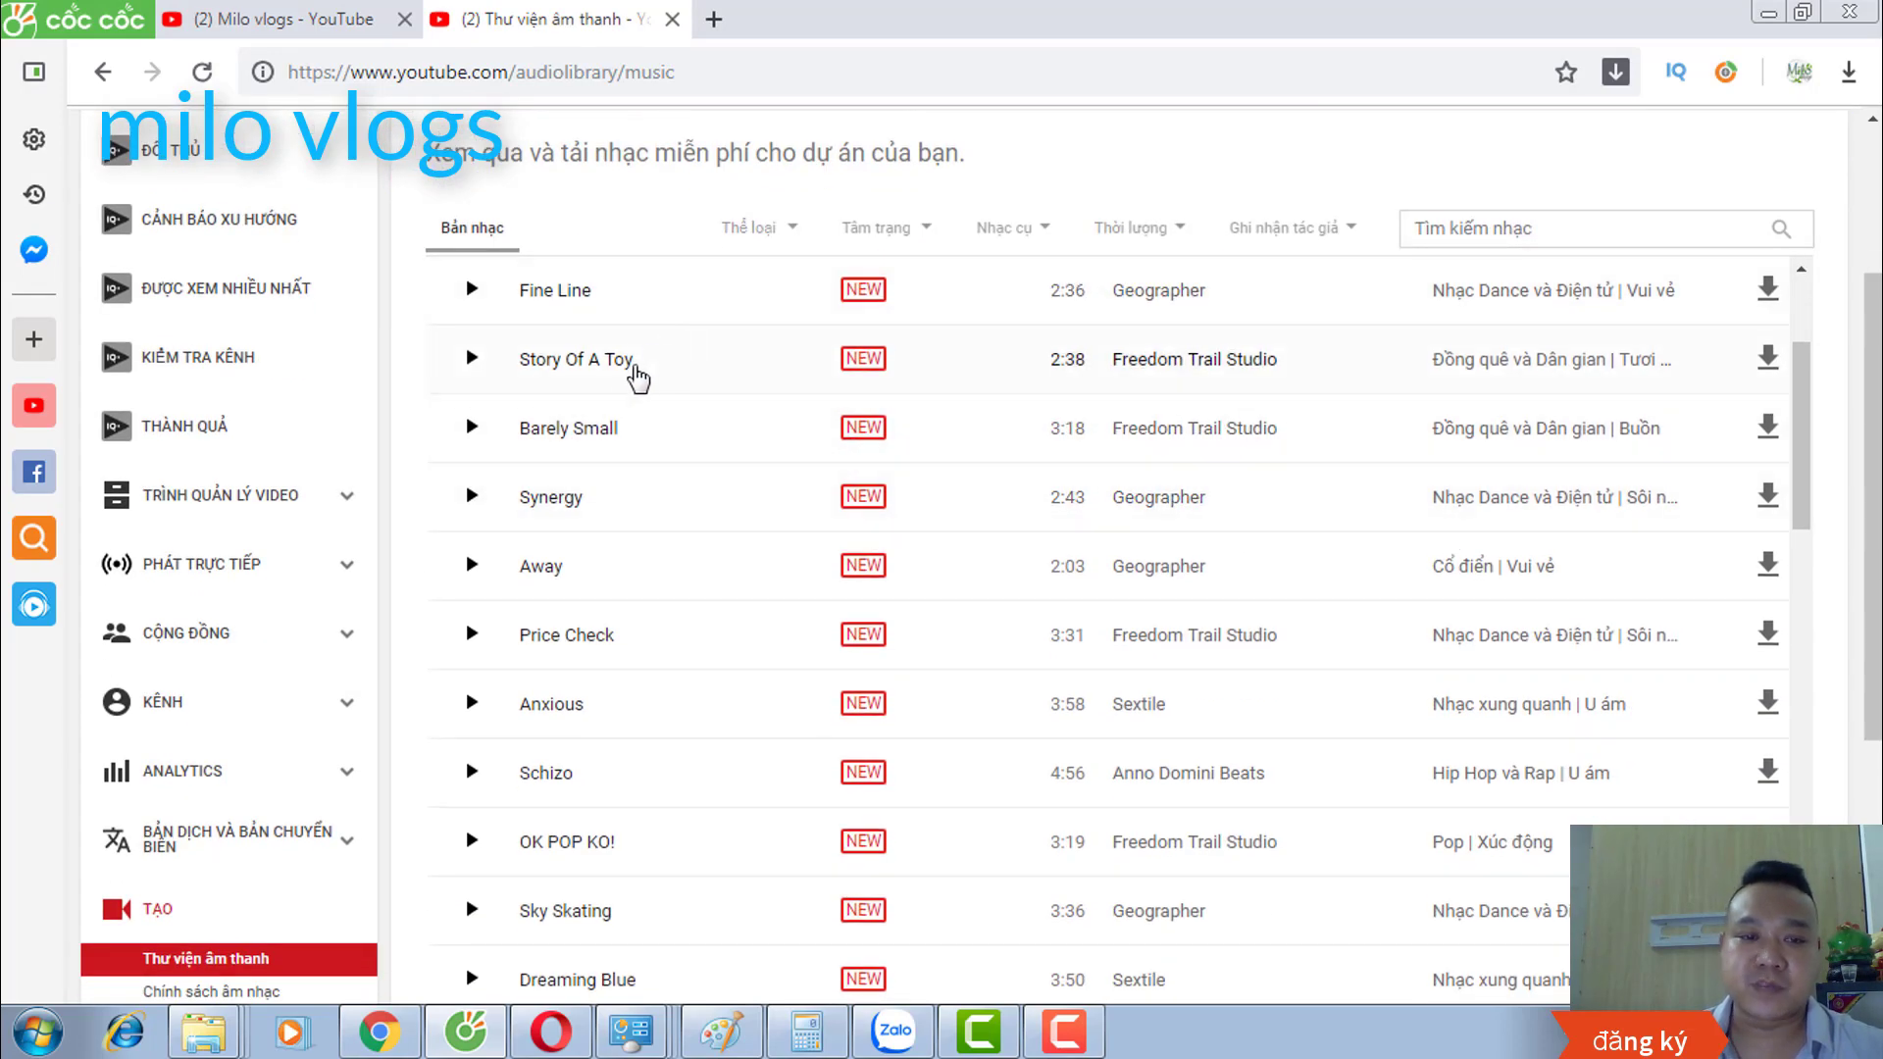
Step: View the options of the genre filter (Thể loại) and look over the free music list again
click(781, 231)
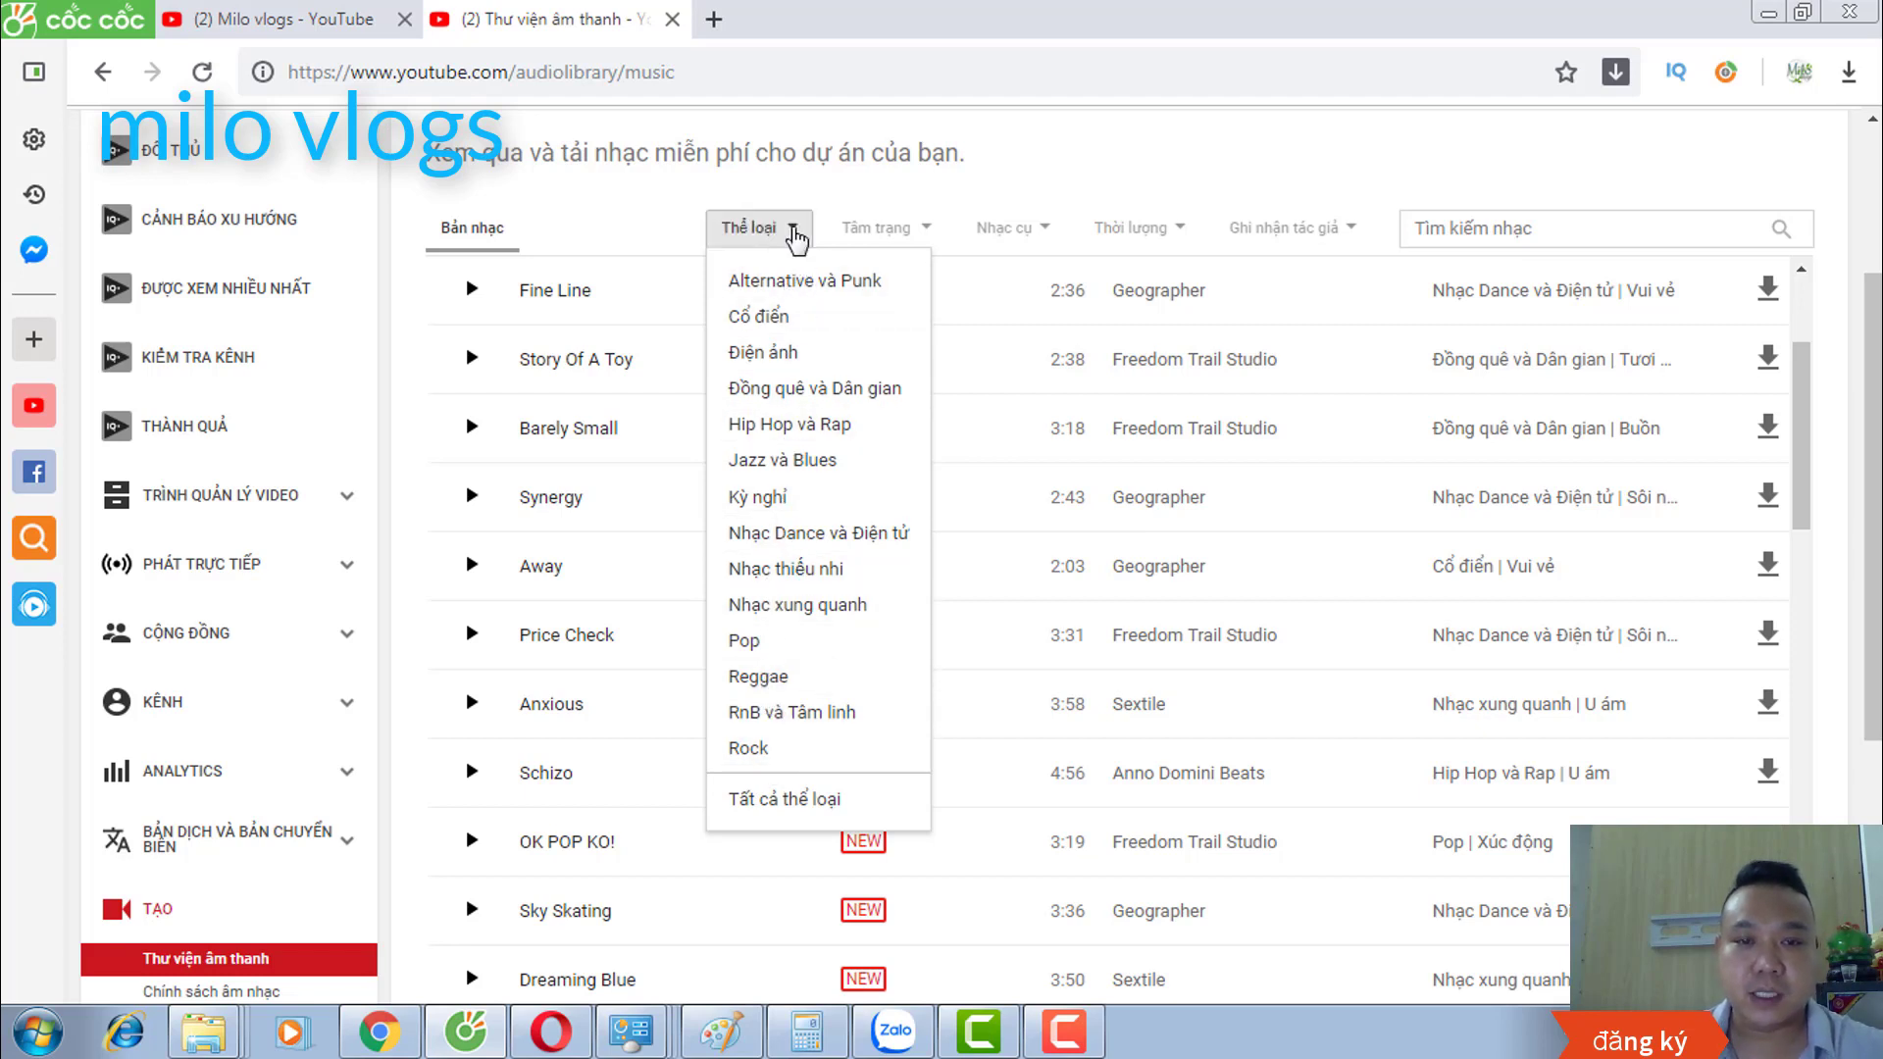
click(795, 236)
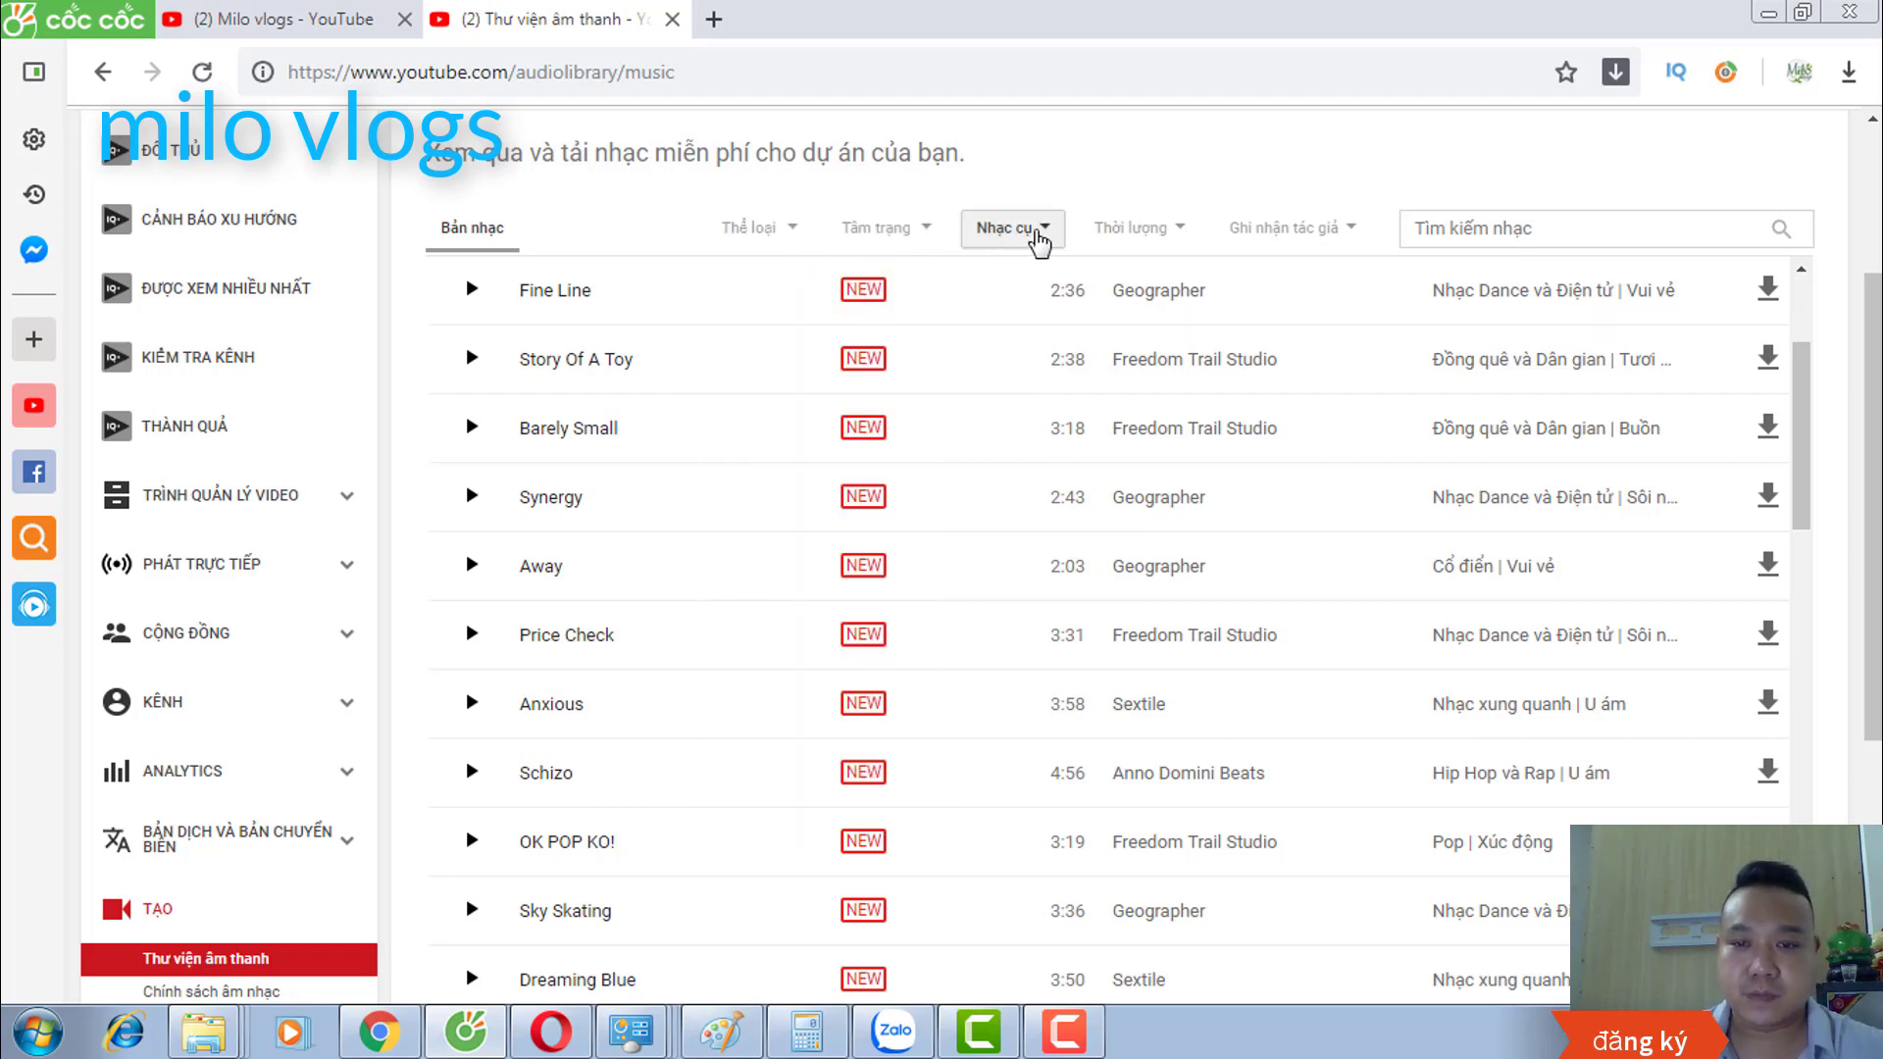
scroll(1103, 392, down, 1)
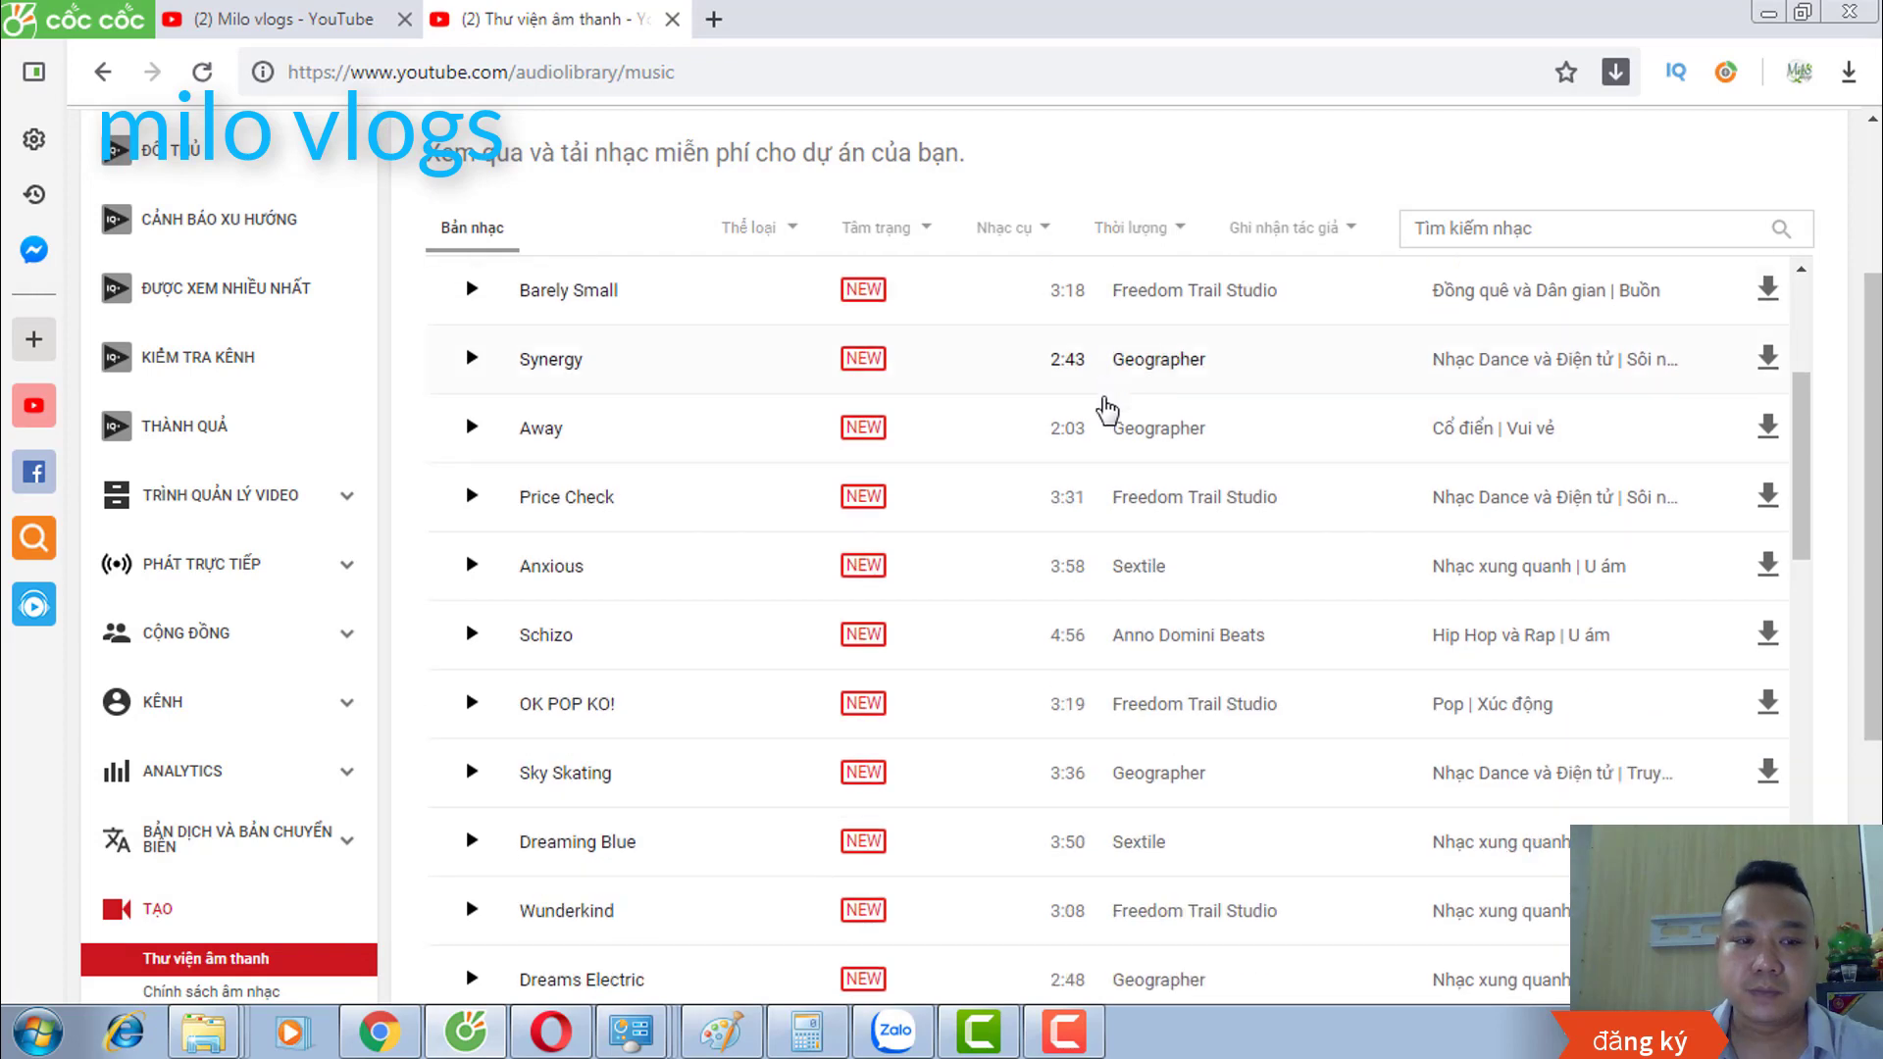
scroll(1103, 431, up, 5)
scroll(1211, 398, down, 2)
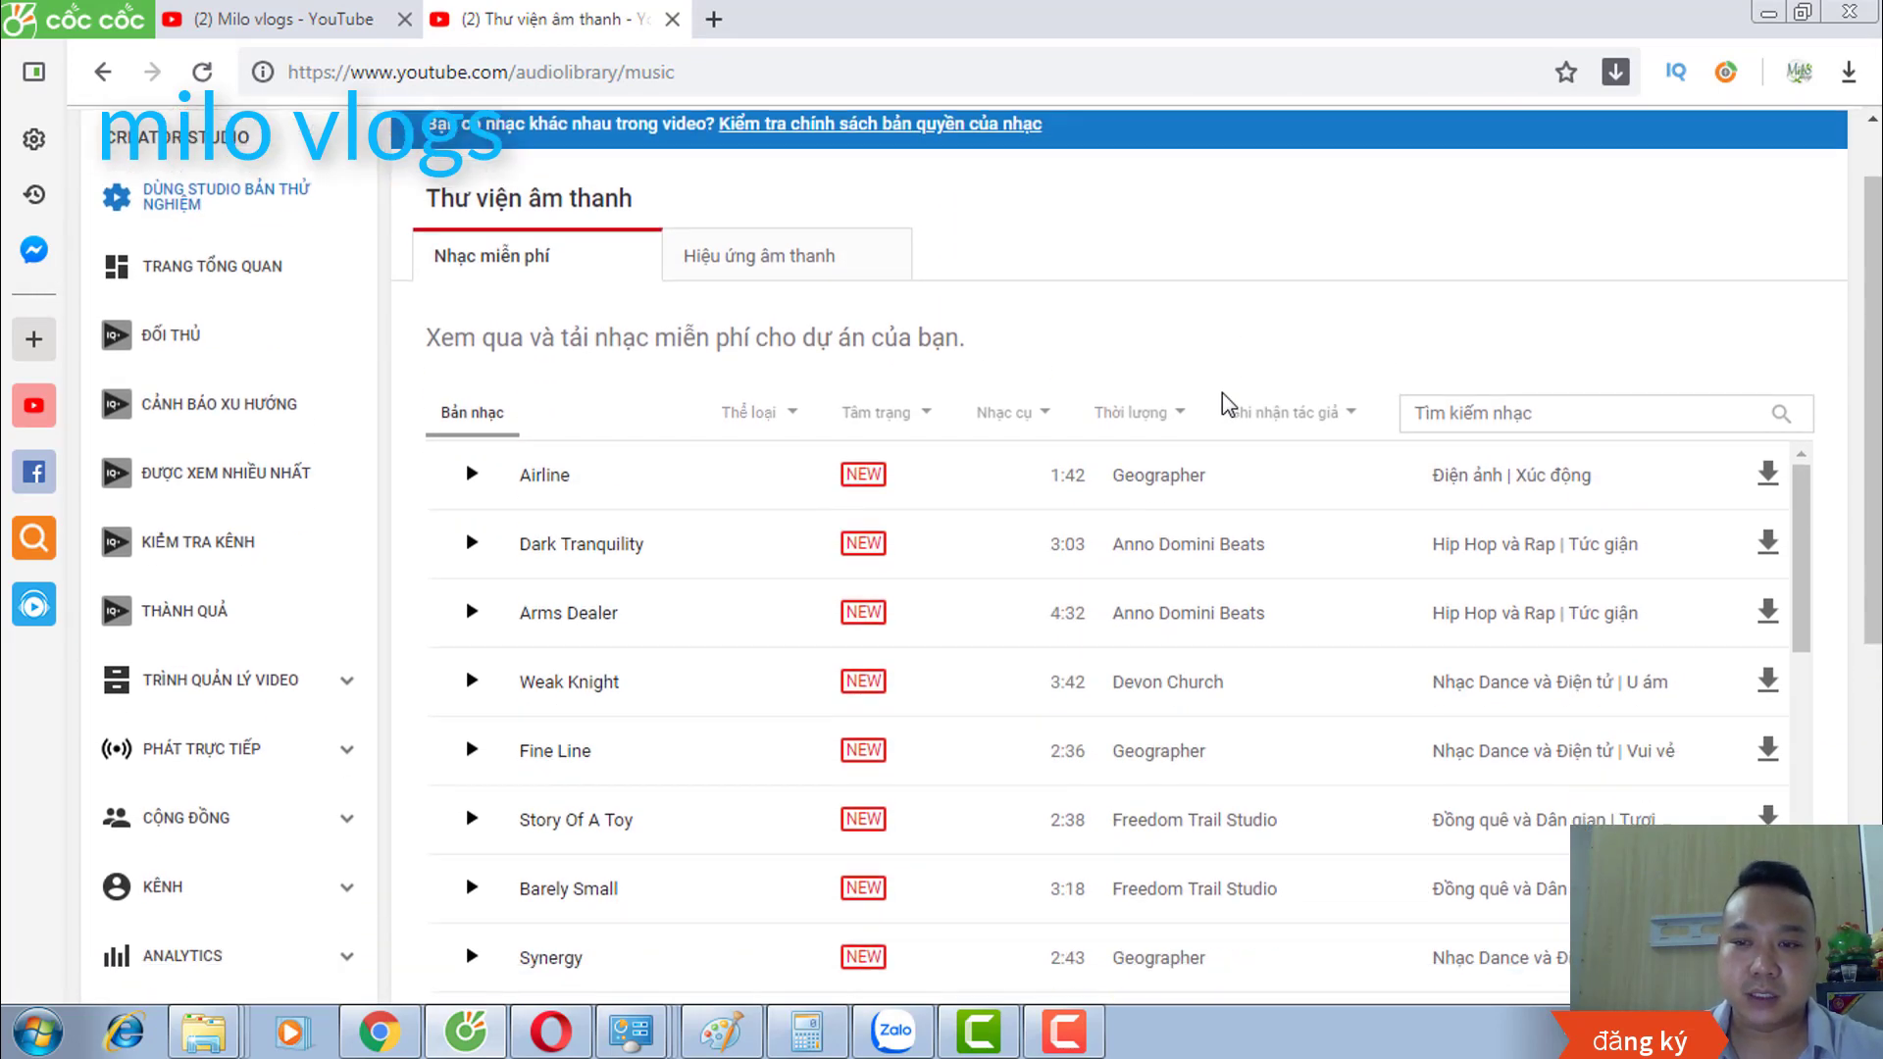
scroll(1849, 420, down, 4)
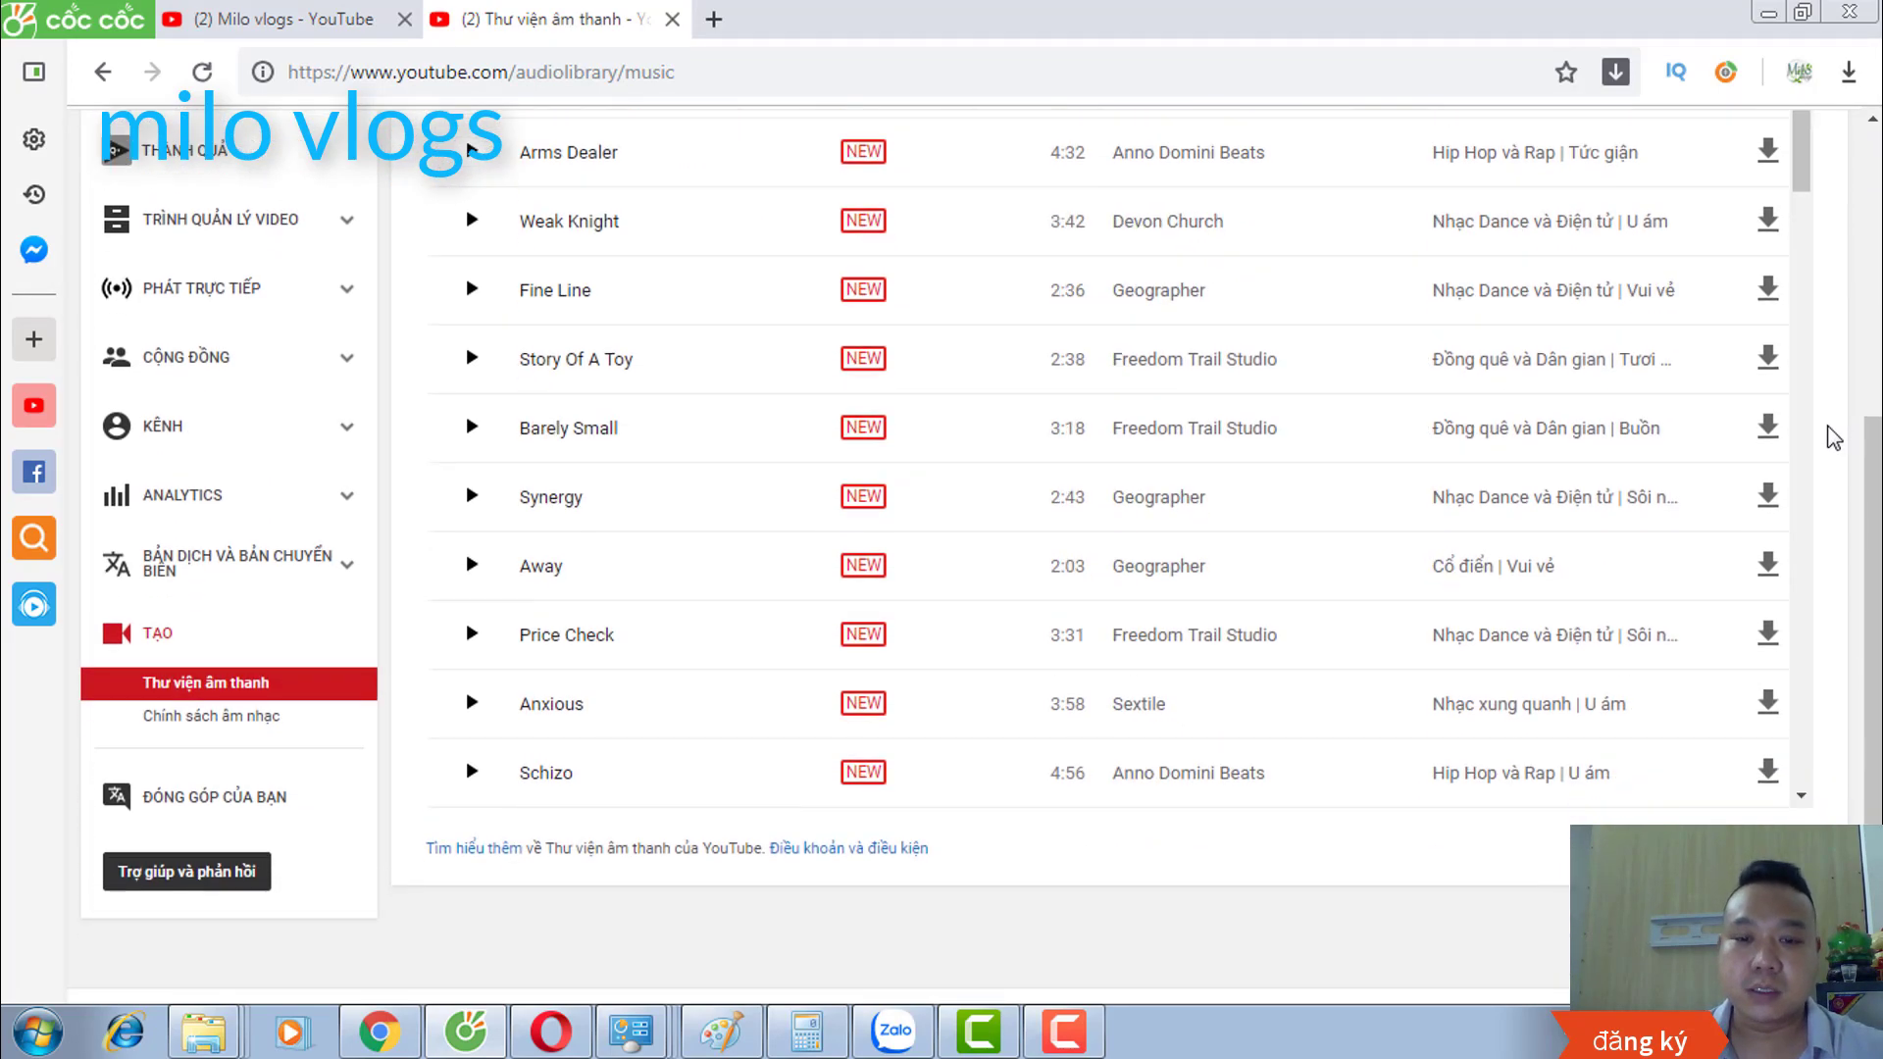
scroll(1833, 431, up, 3)
scroll(1832, 437, up, 1)
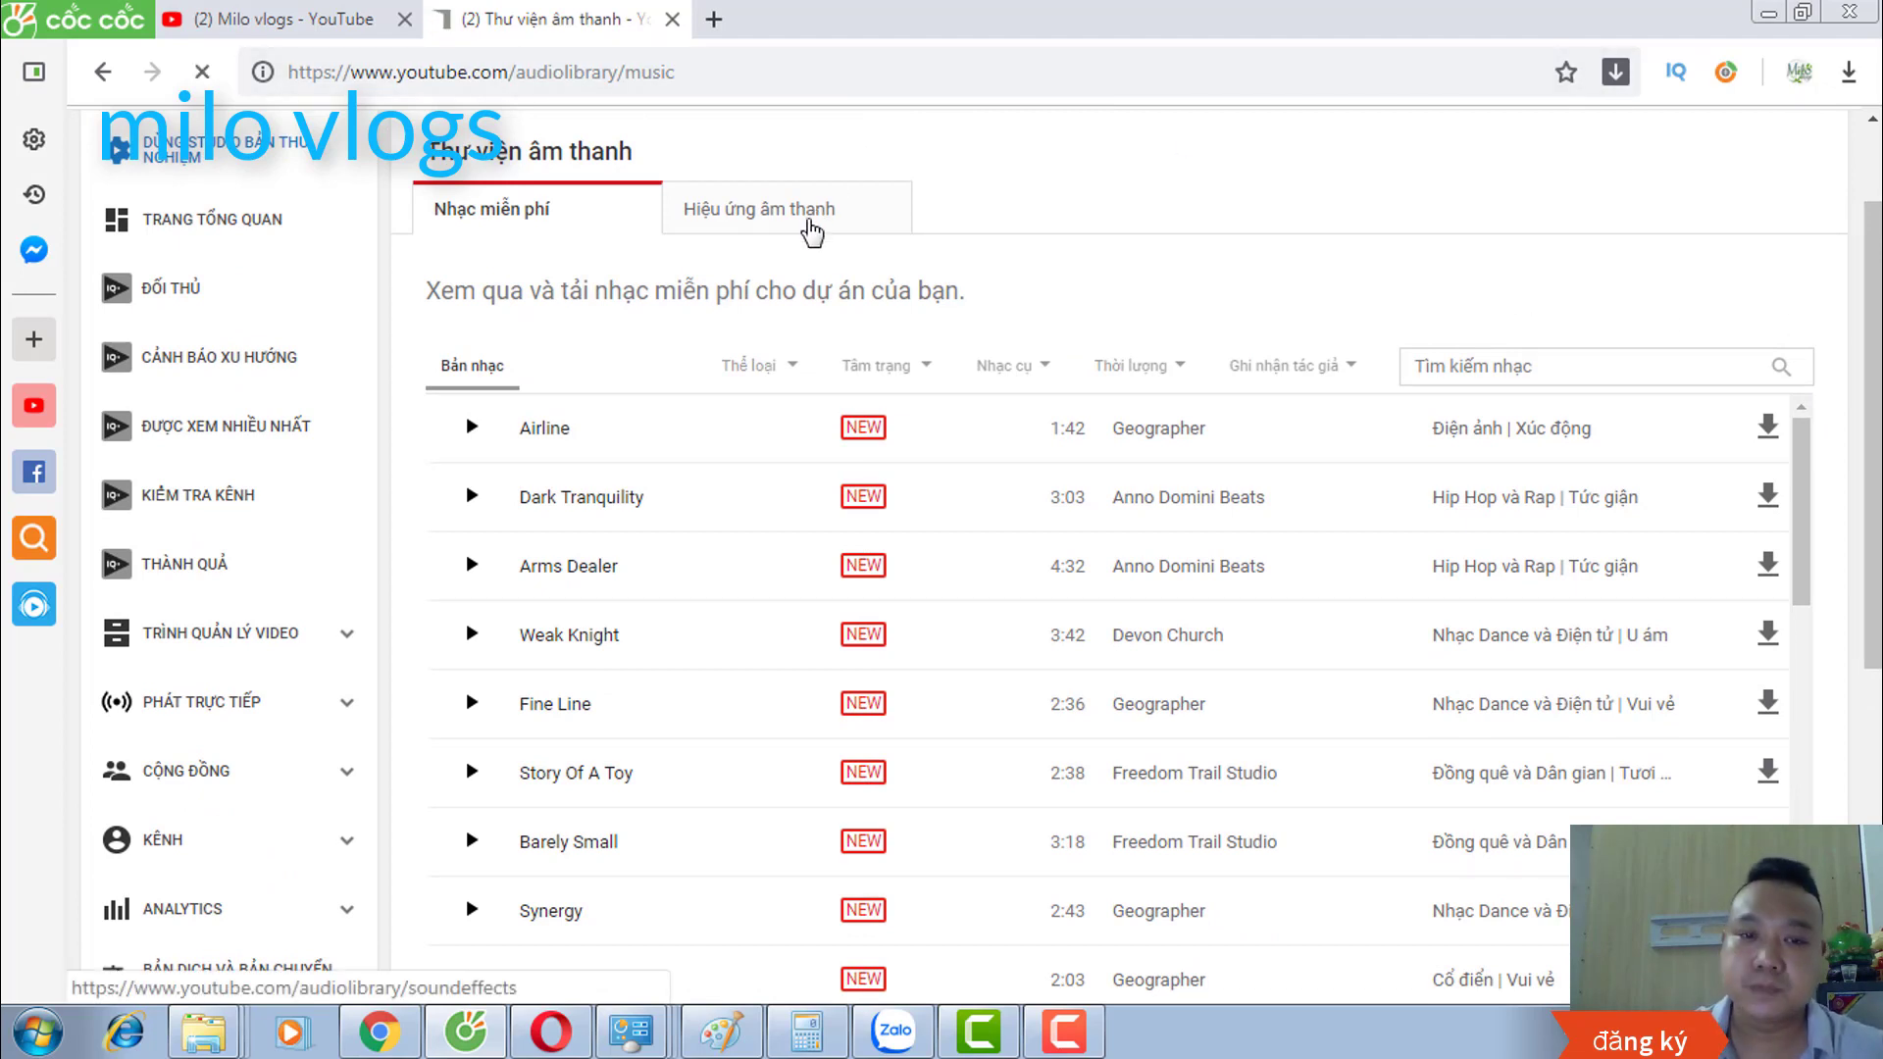
Step: Open the Audio Library's sound effects section (Hiệu ứng âm thanh) and examine its list of free effects
click(814, 222)
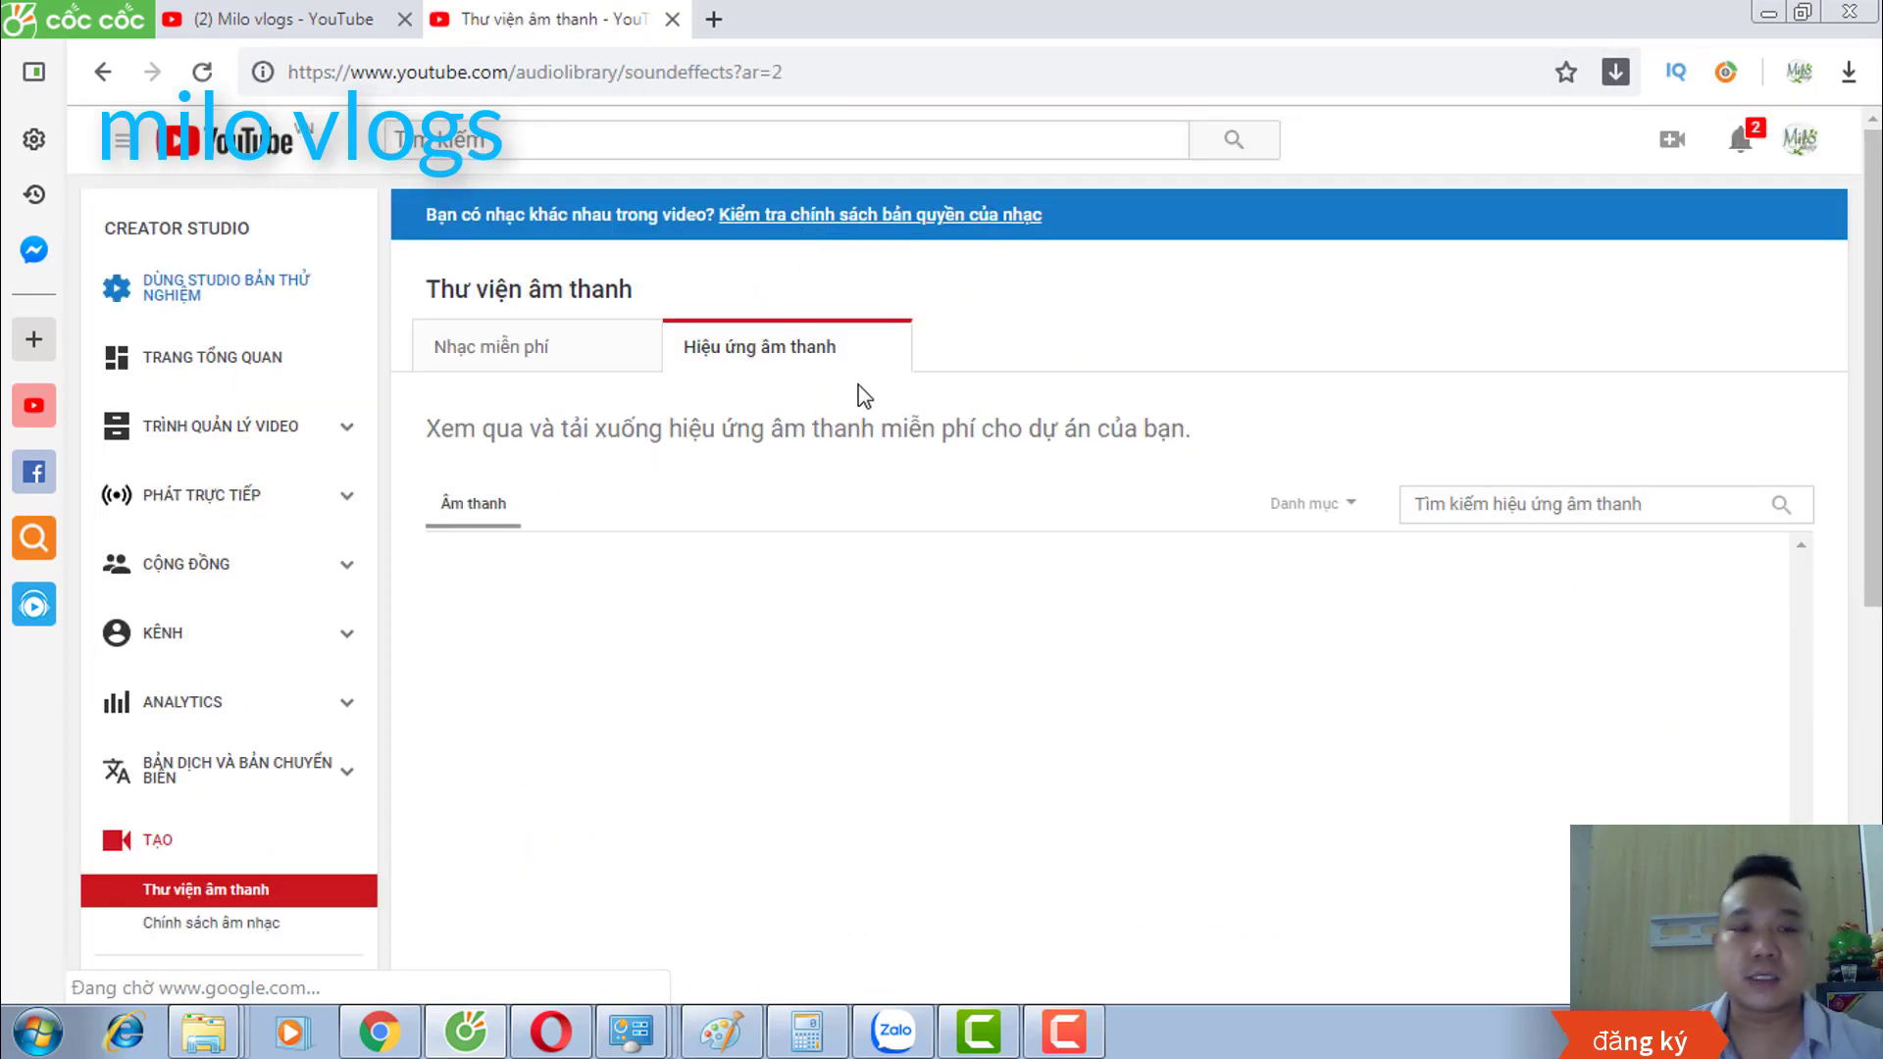
scroll(1048, 704, down, 3)
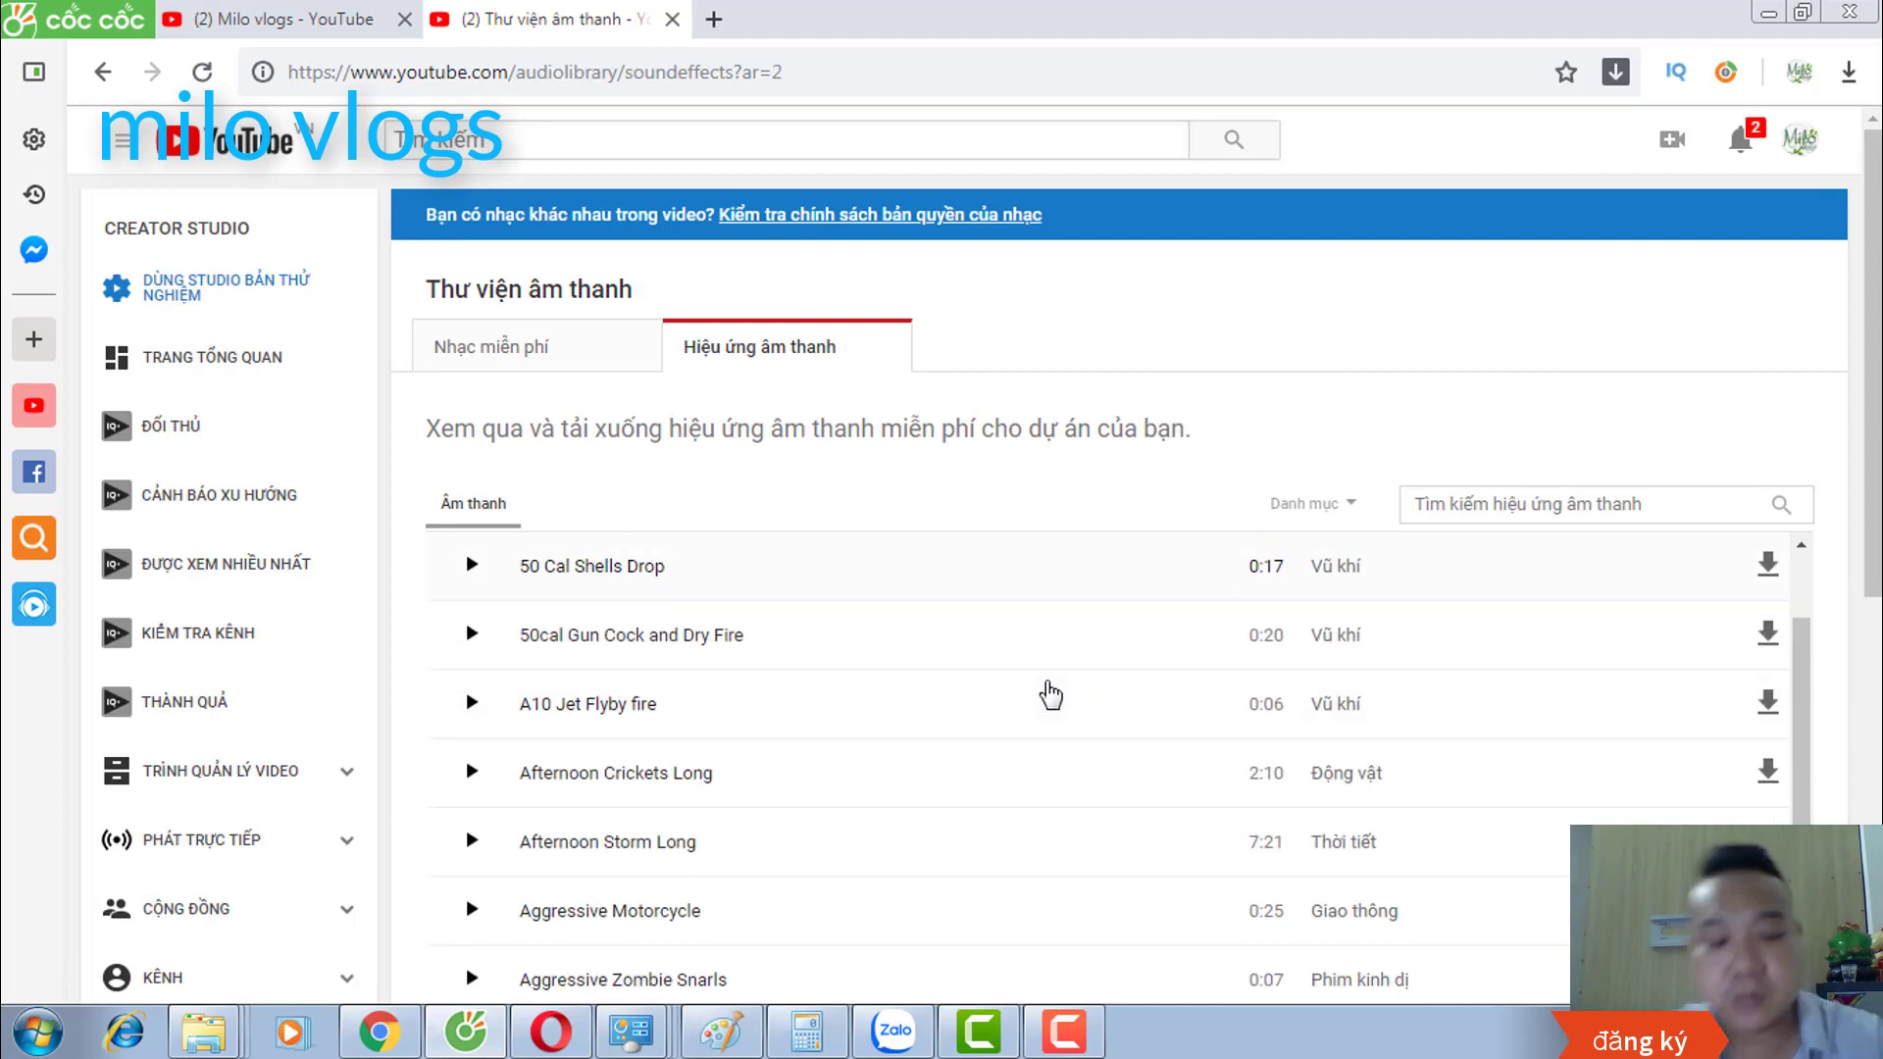
scroll(1052, 692, down, 10)
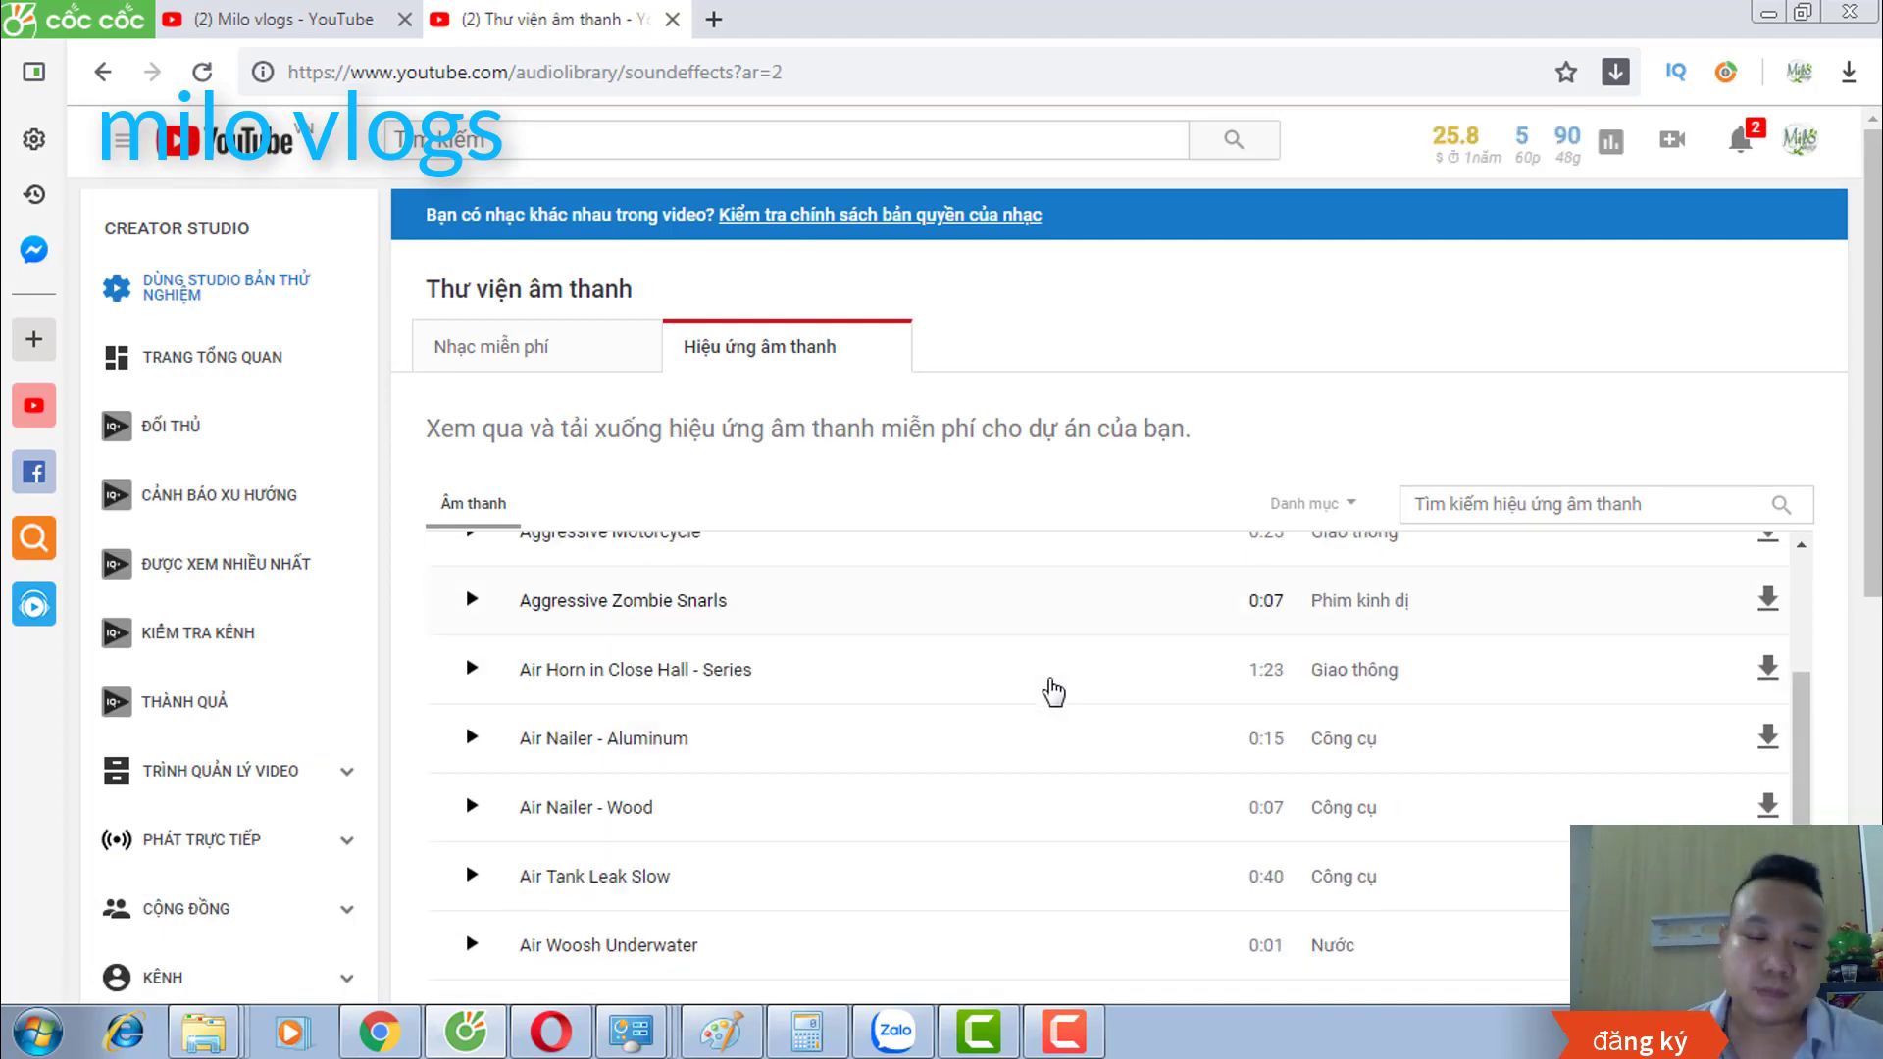
scroll(1755, 628, down, 2)
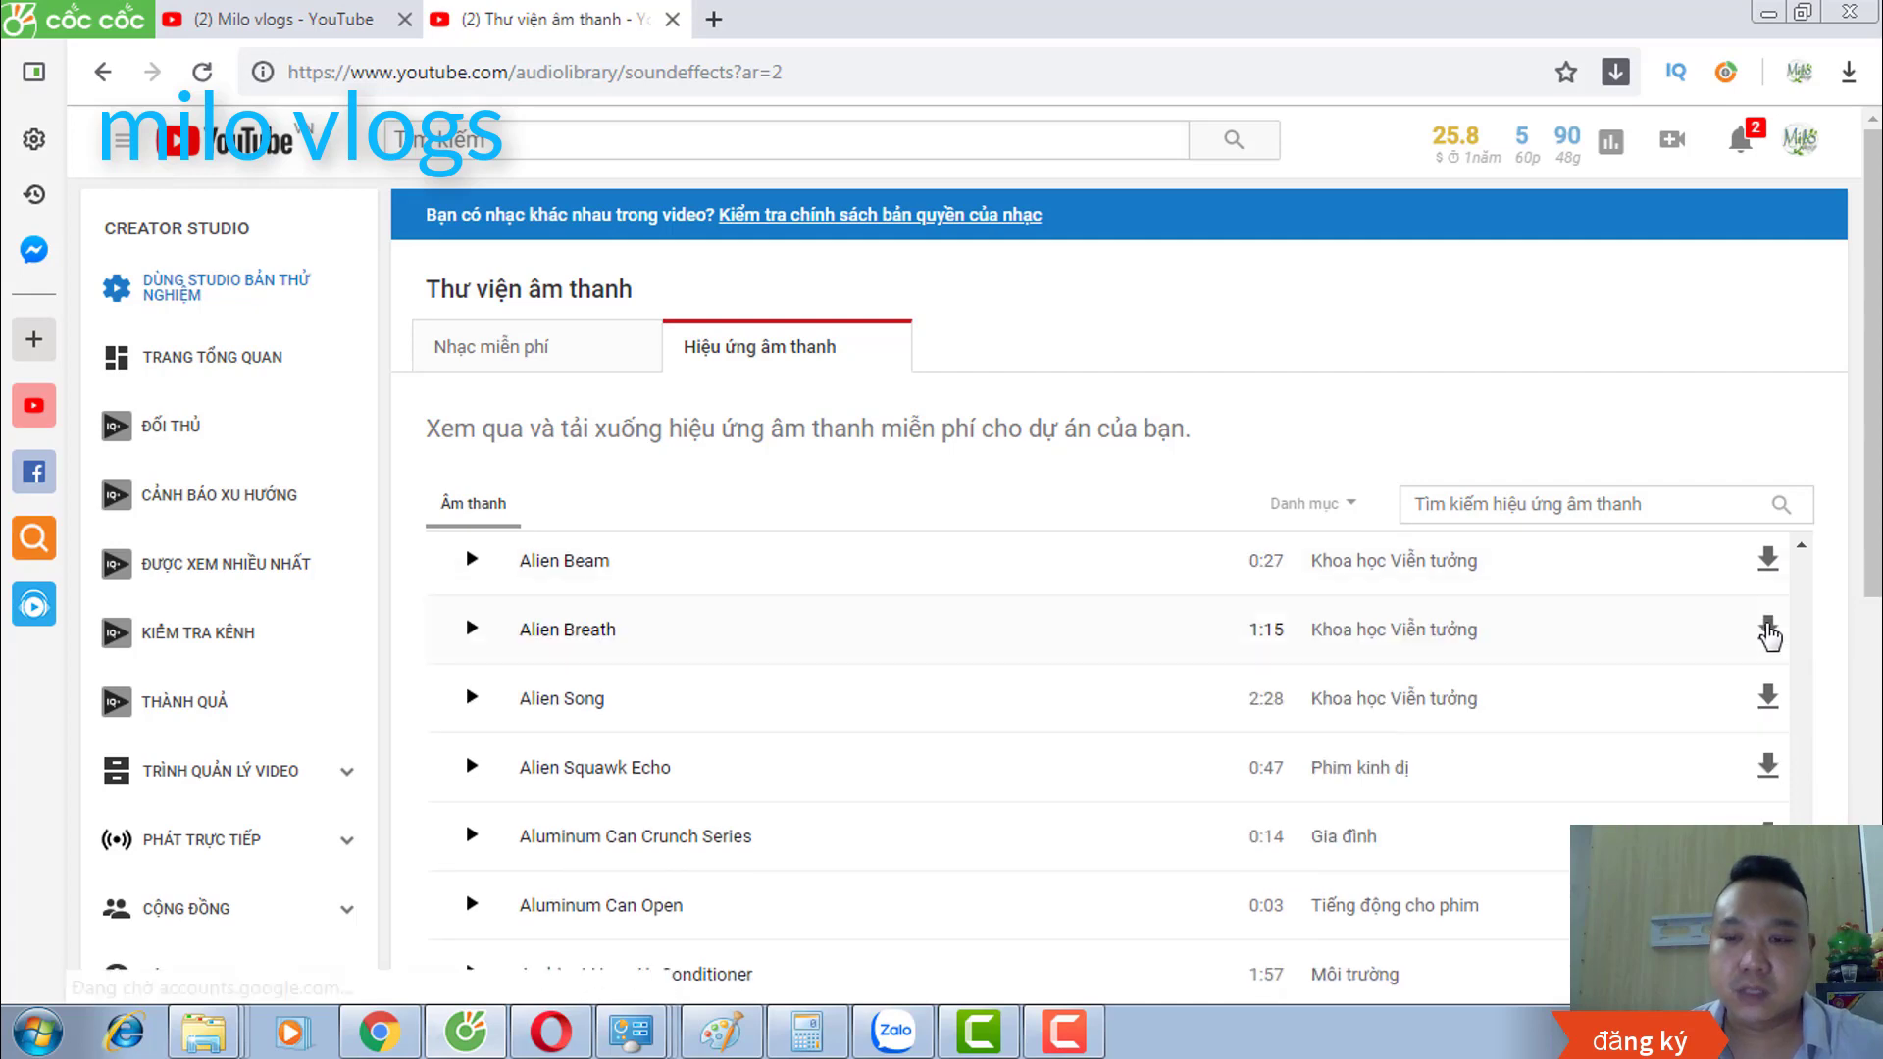
scroll(1841, 605, down, 4)
scroll(1843, 603, up, 4)
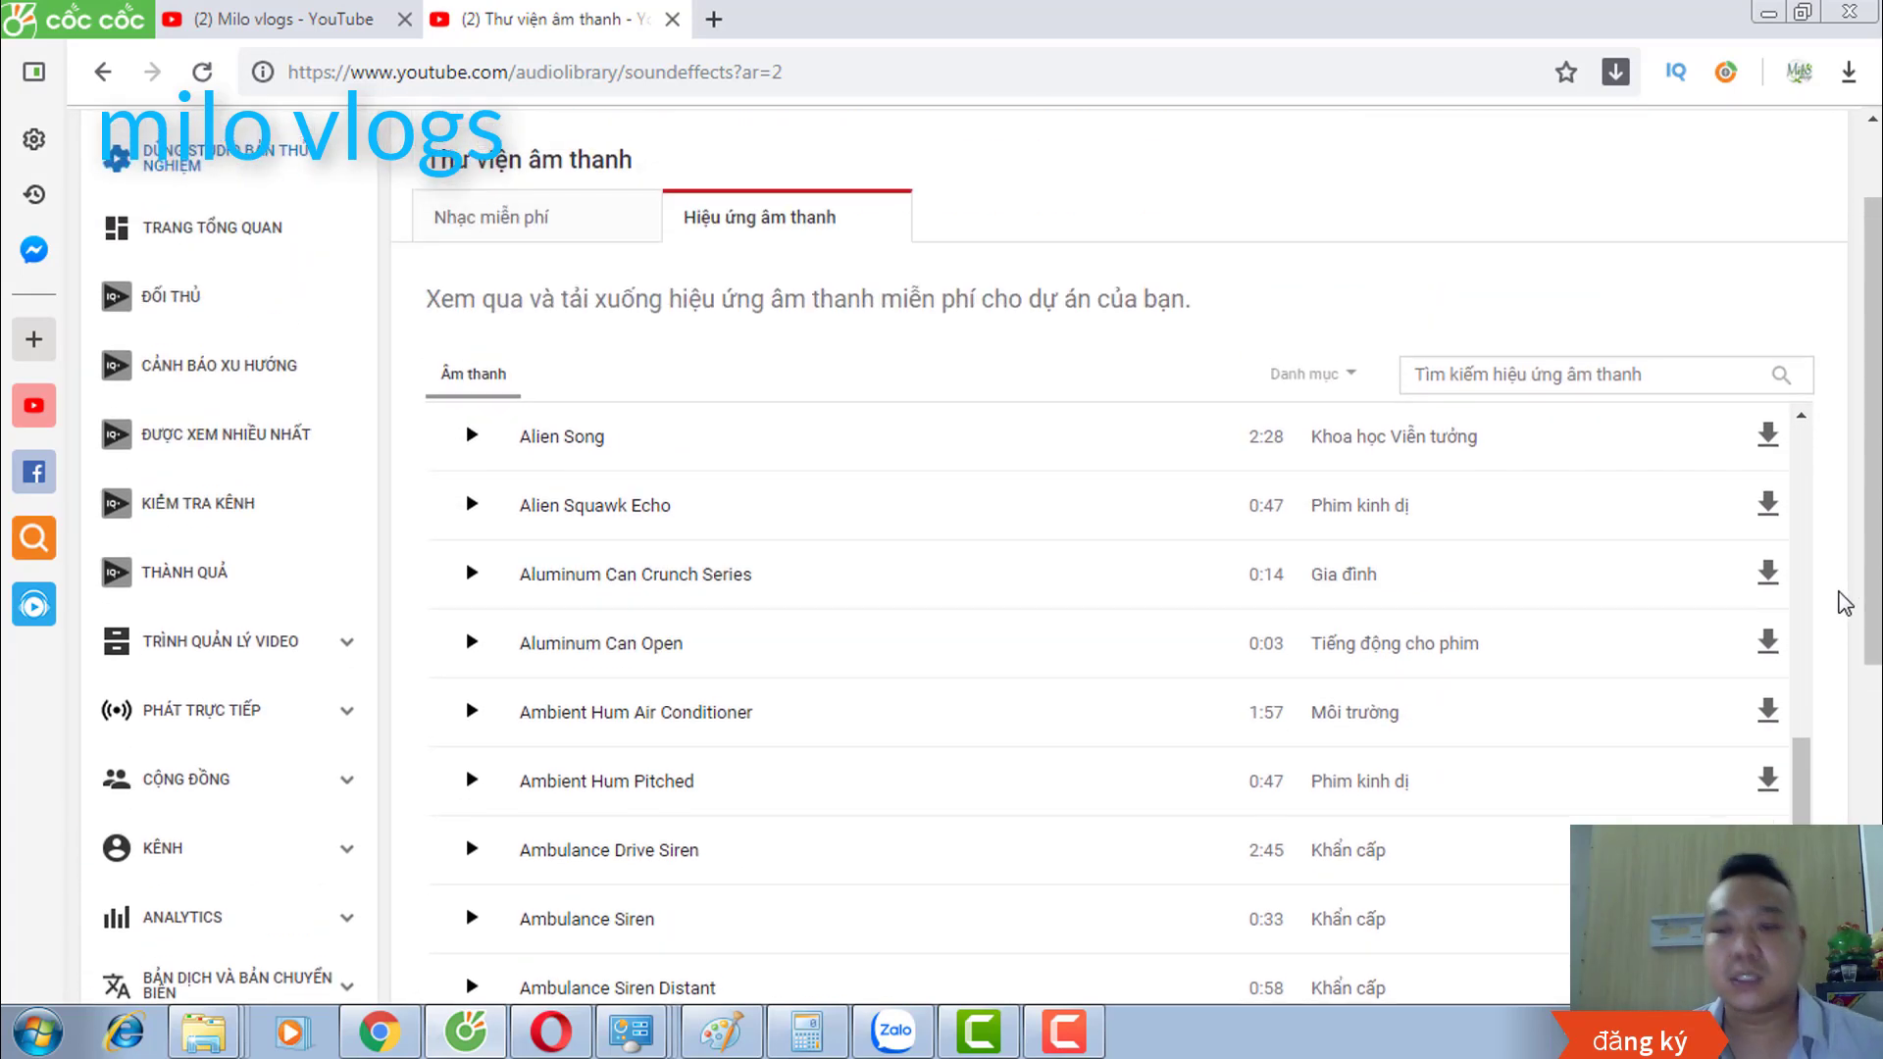
scroll(1287, 689, down, 5)
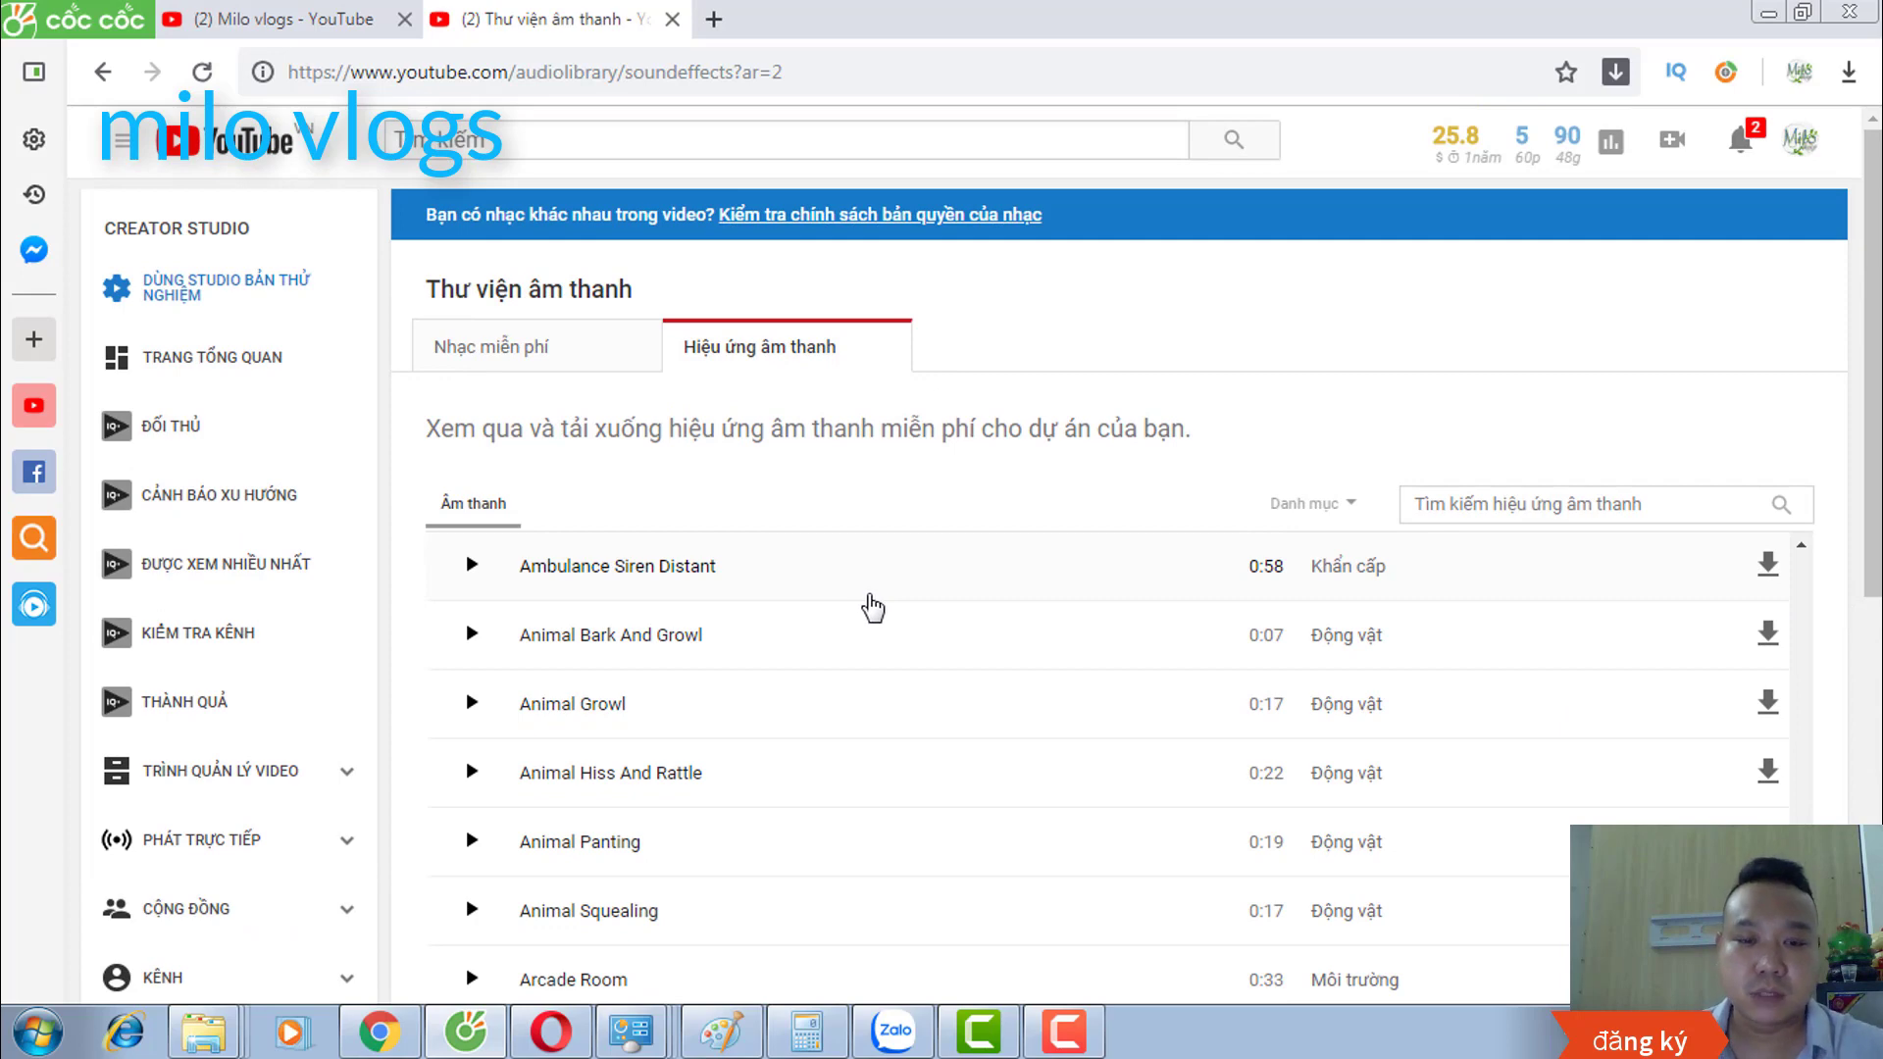
scroll(872, 607, up, 15)
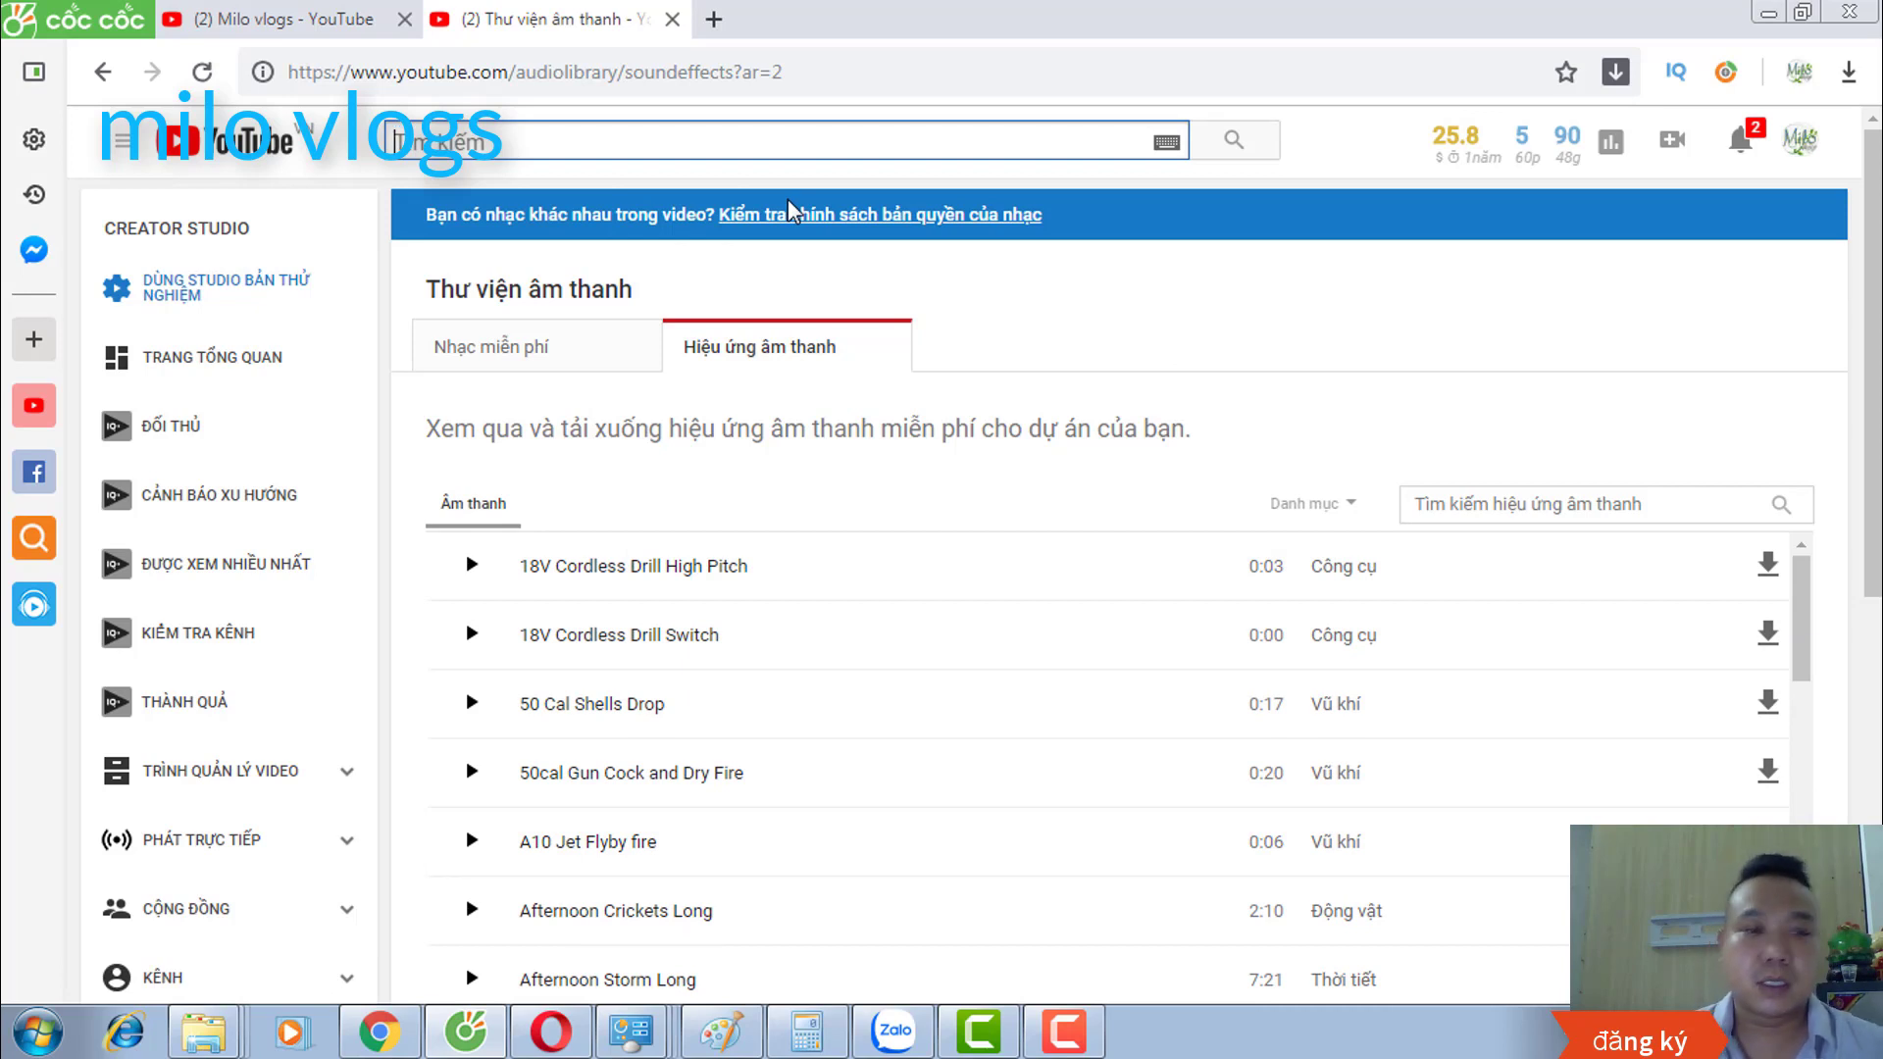
Step: Search YouTube for "ncs" and open the NoCopyrightSounds channel from the results
text(ncs)
key(Return)
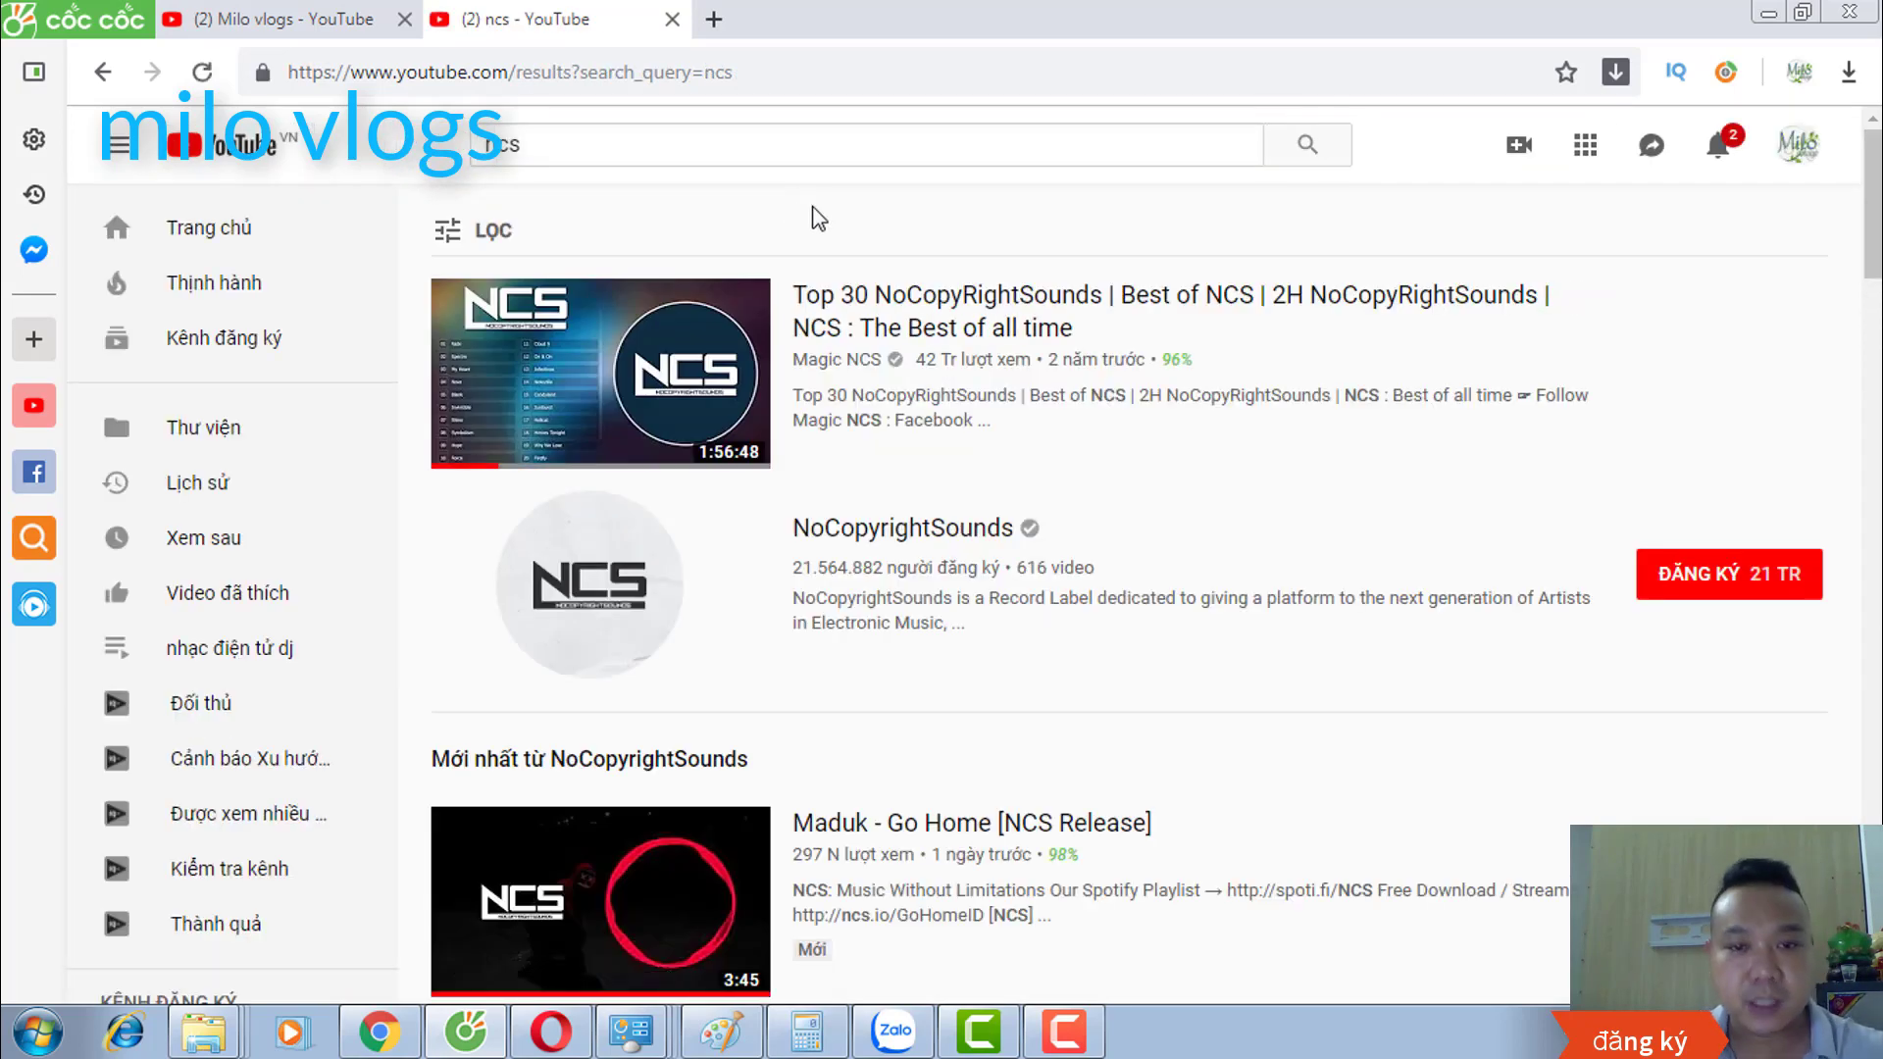
scroll(824, 294, down, 1)
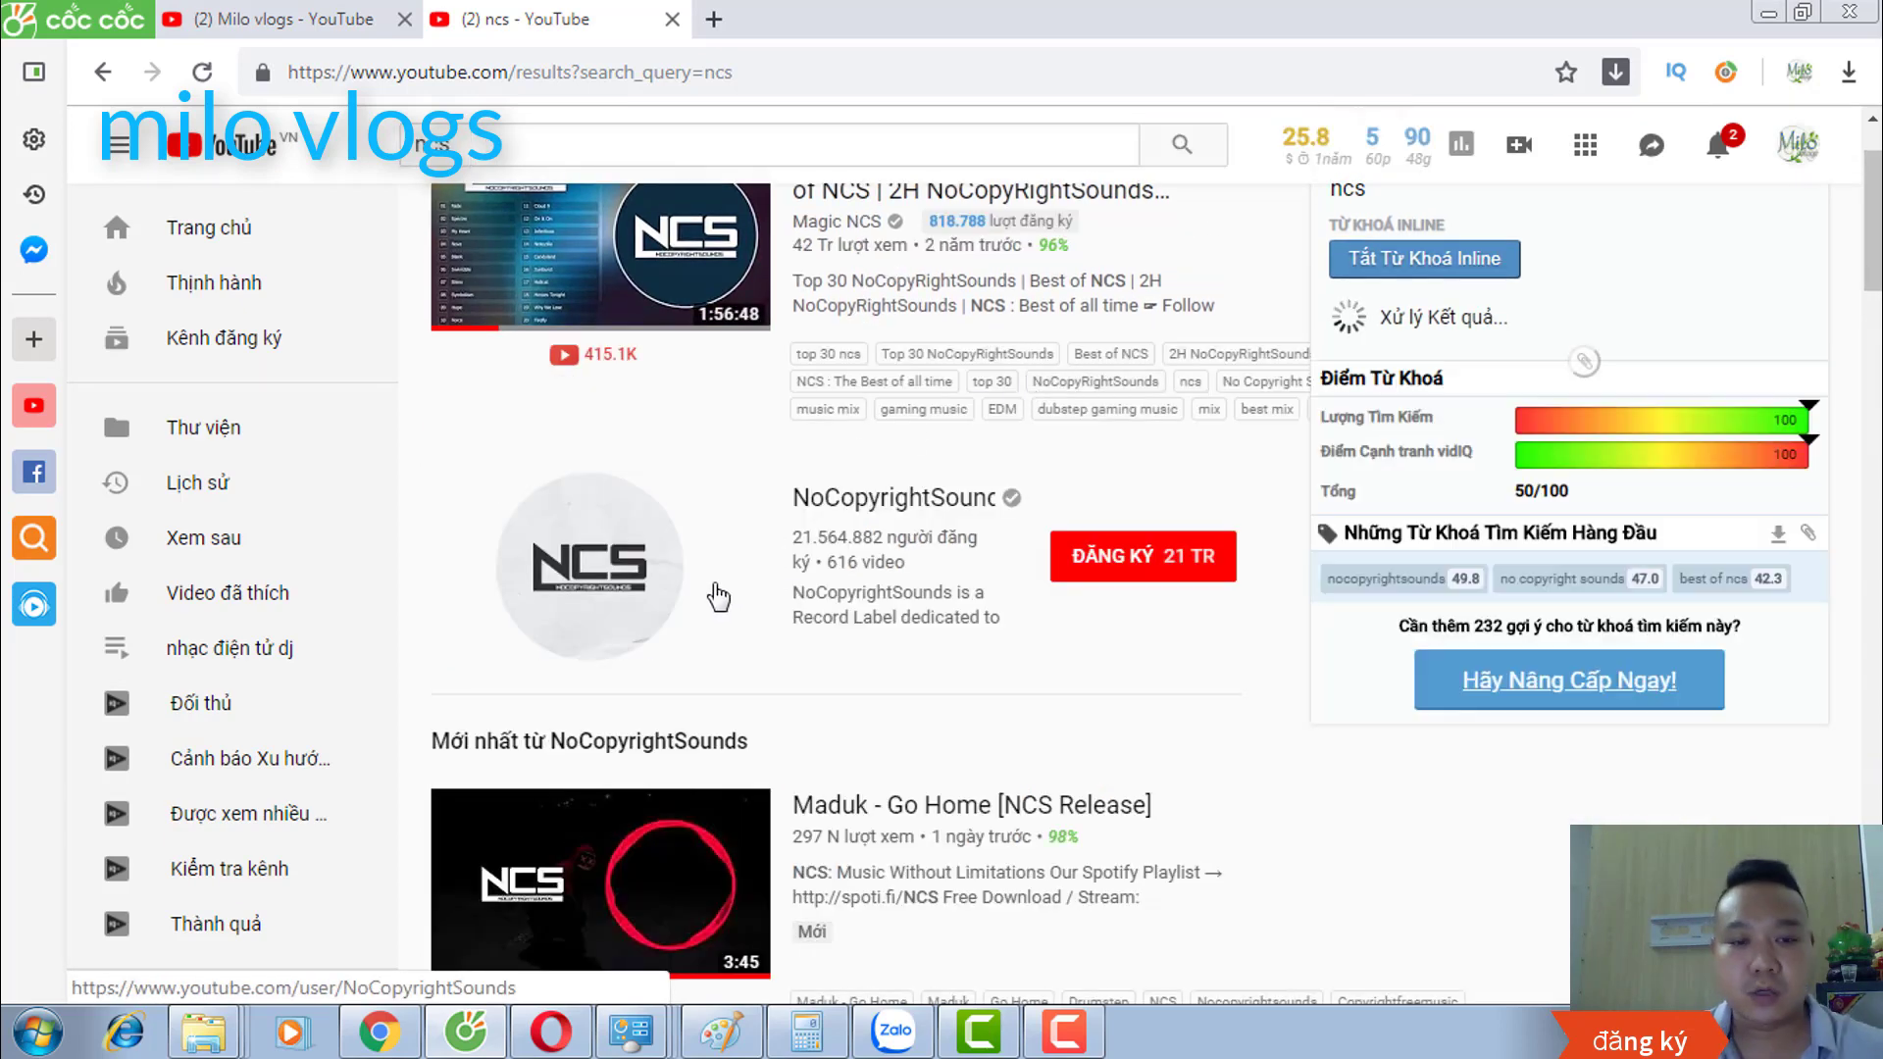
click(850, 518)
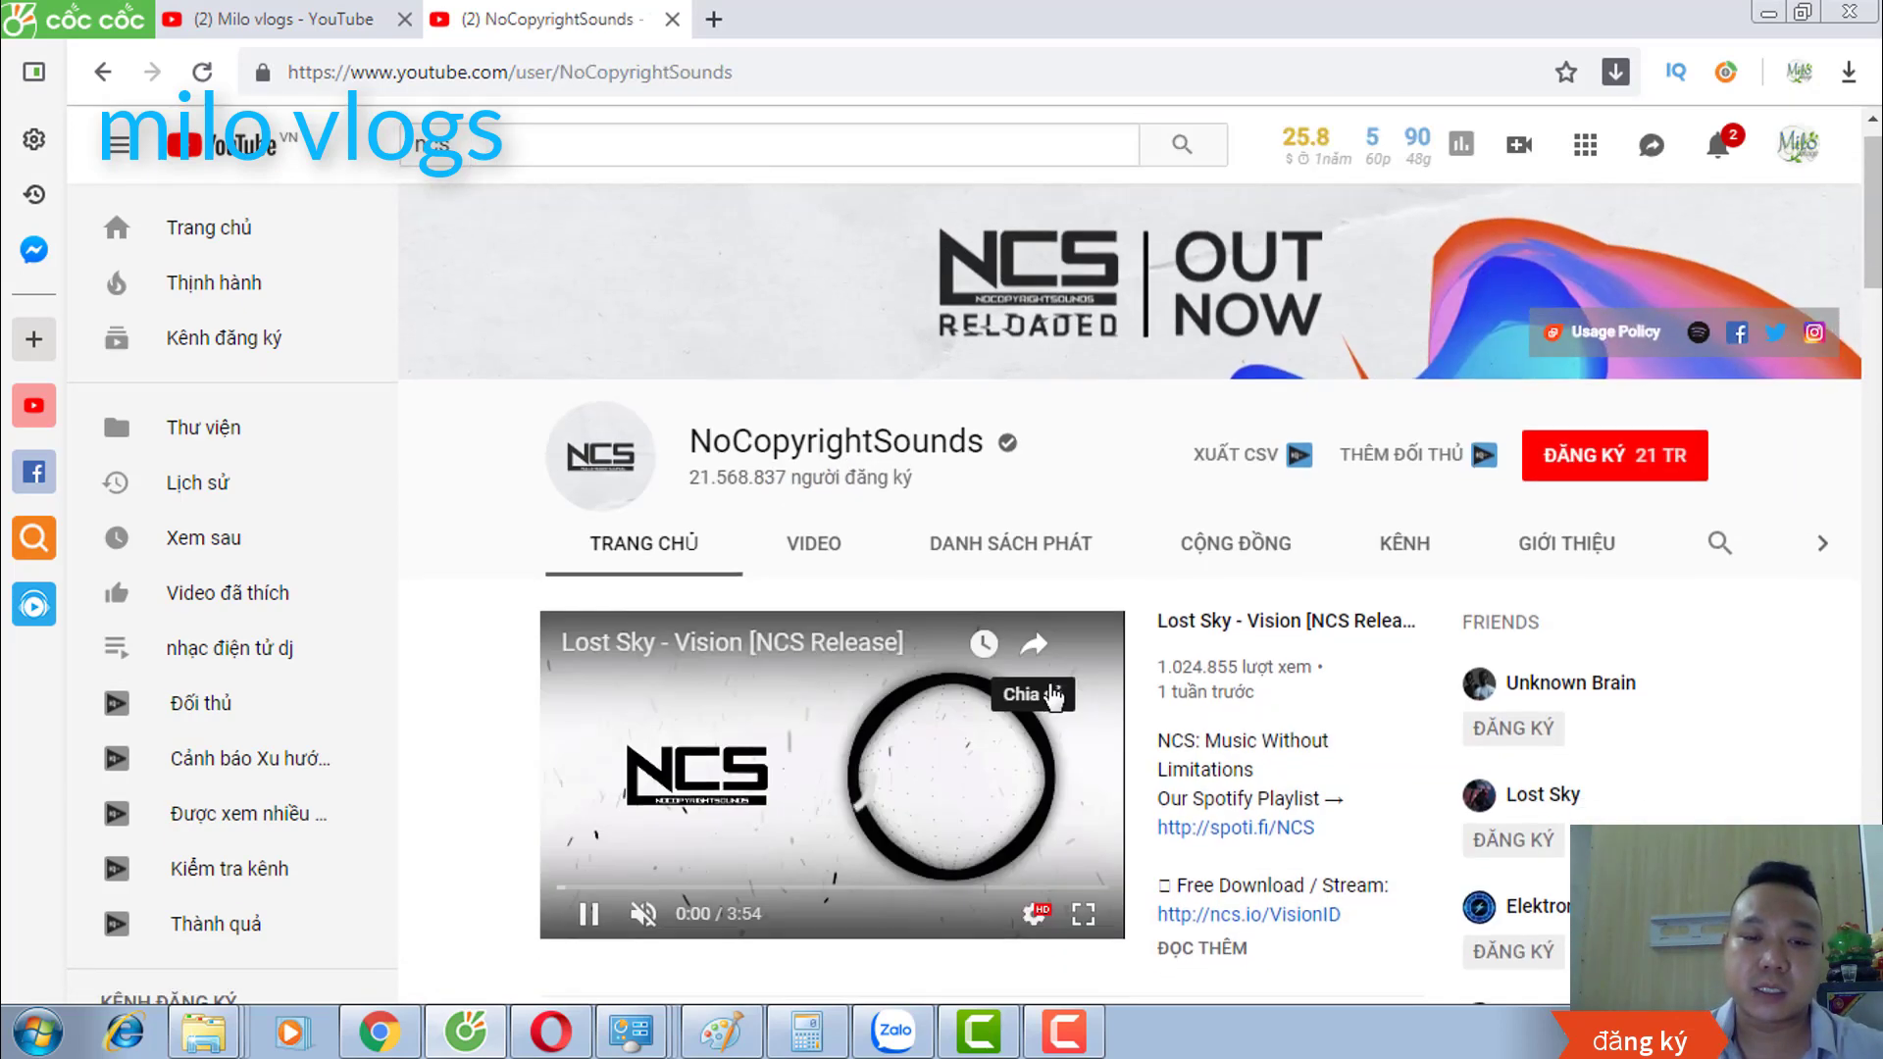
Step: Pause the featured "Lost Sky - Vision [NCS Release]" video on the channel's home page
scroll(559, 844, down, 1)
click(586, 815)
scroll(1118, 659, down, 3)
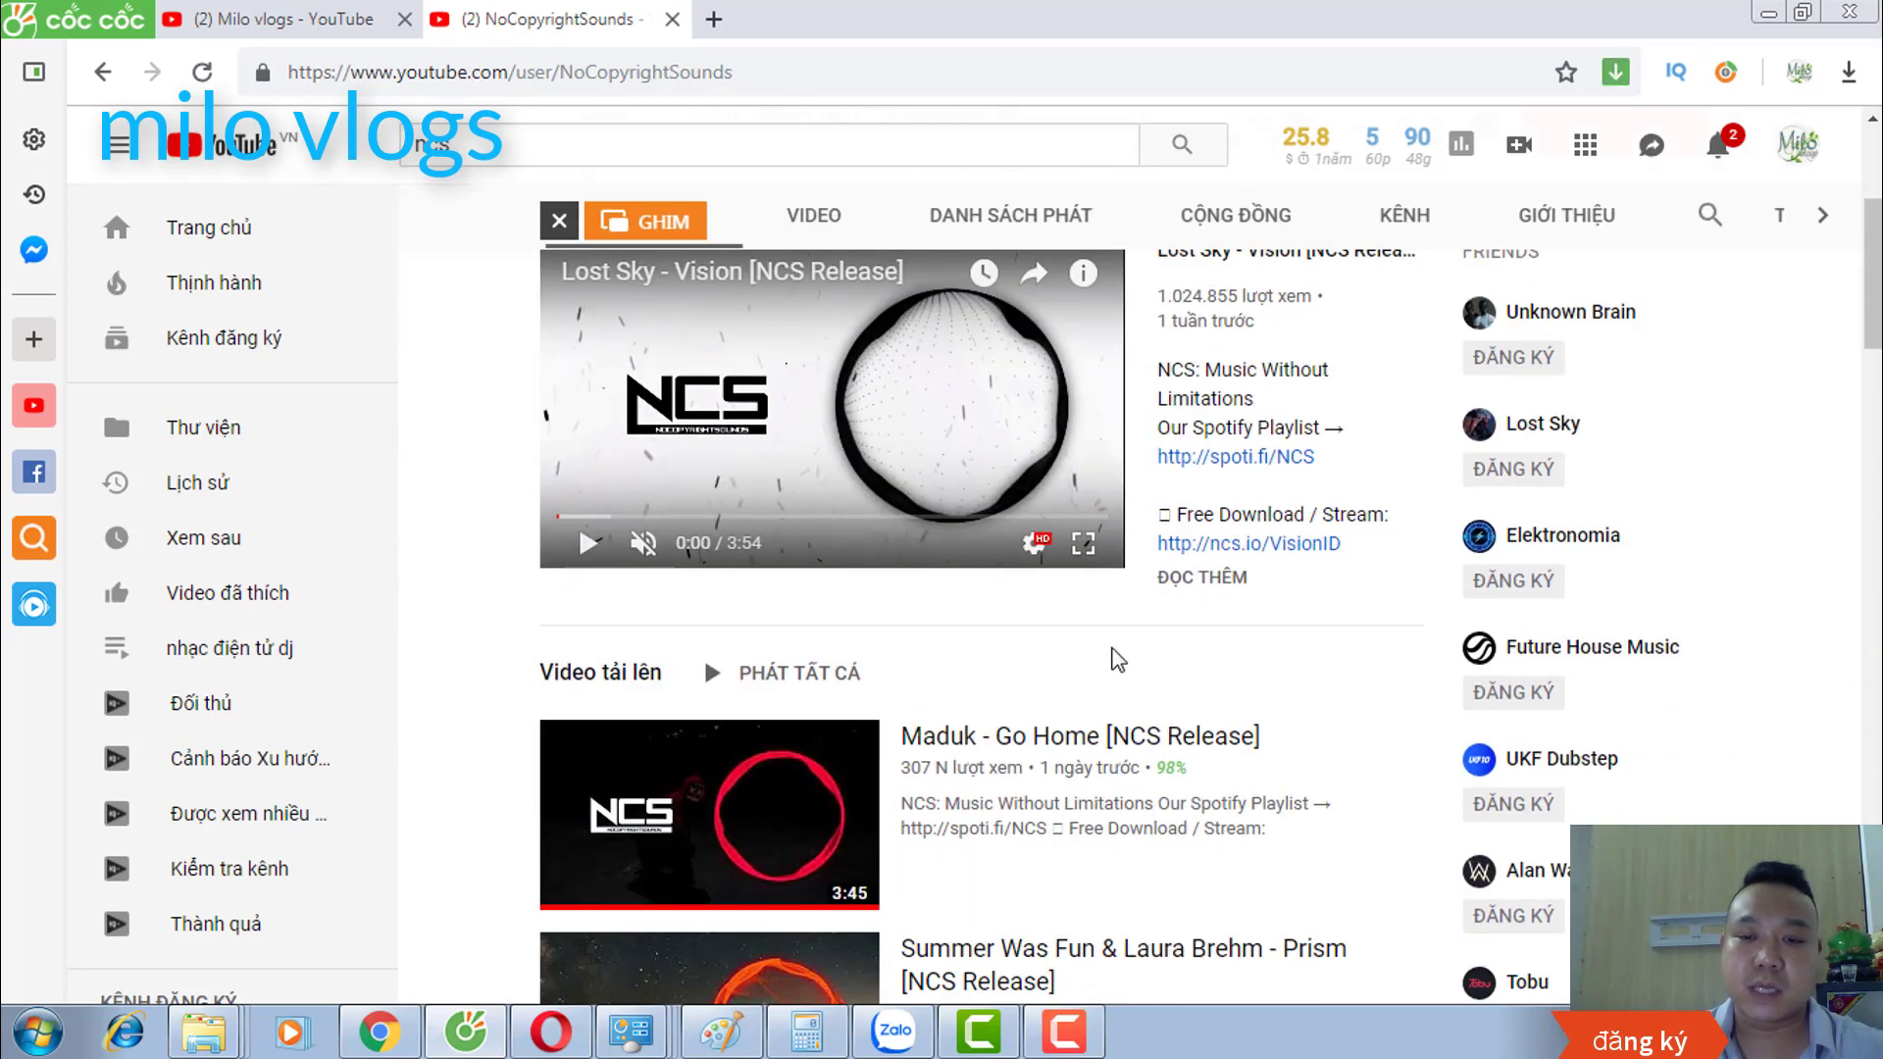
Step: Examine the NoCopyrightSounds home page from its latest uploads through the House, Trap and Dubstep playlists to its popular uploads
scroll(1232, 526, down, 3)
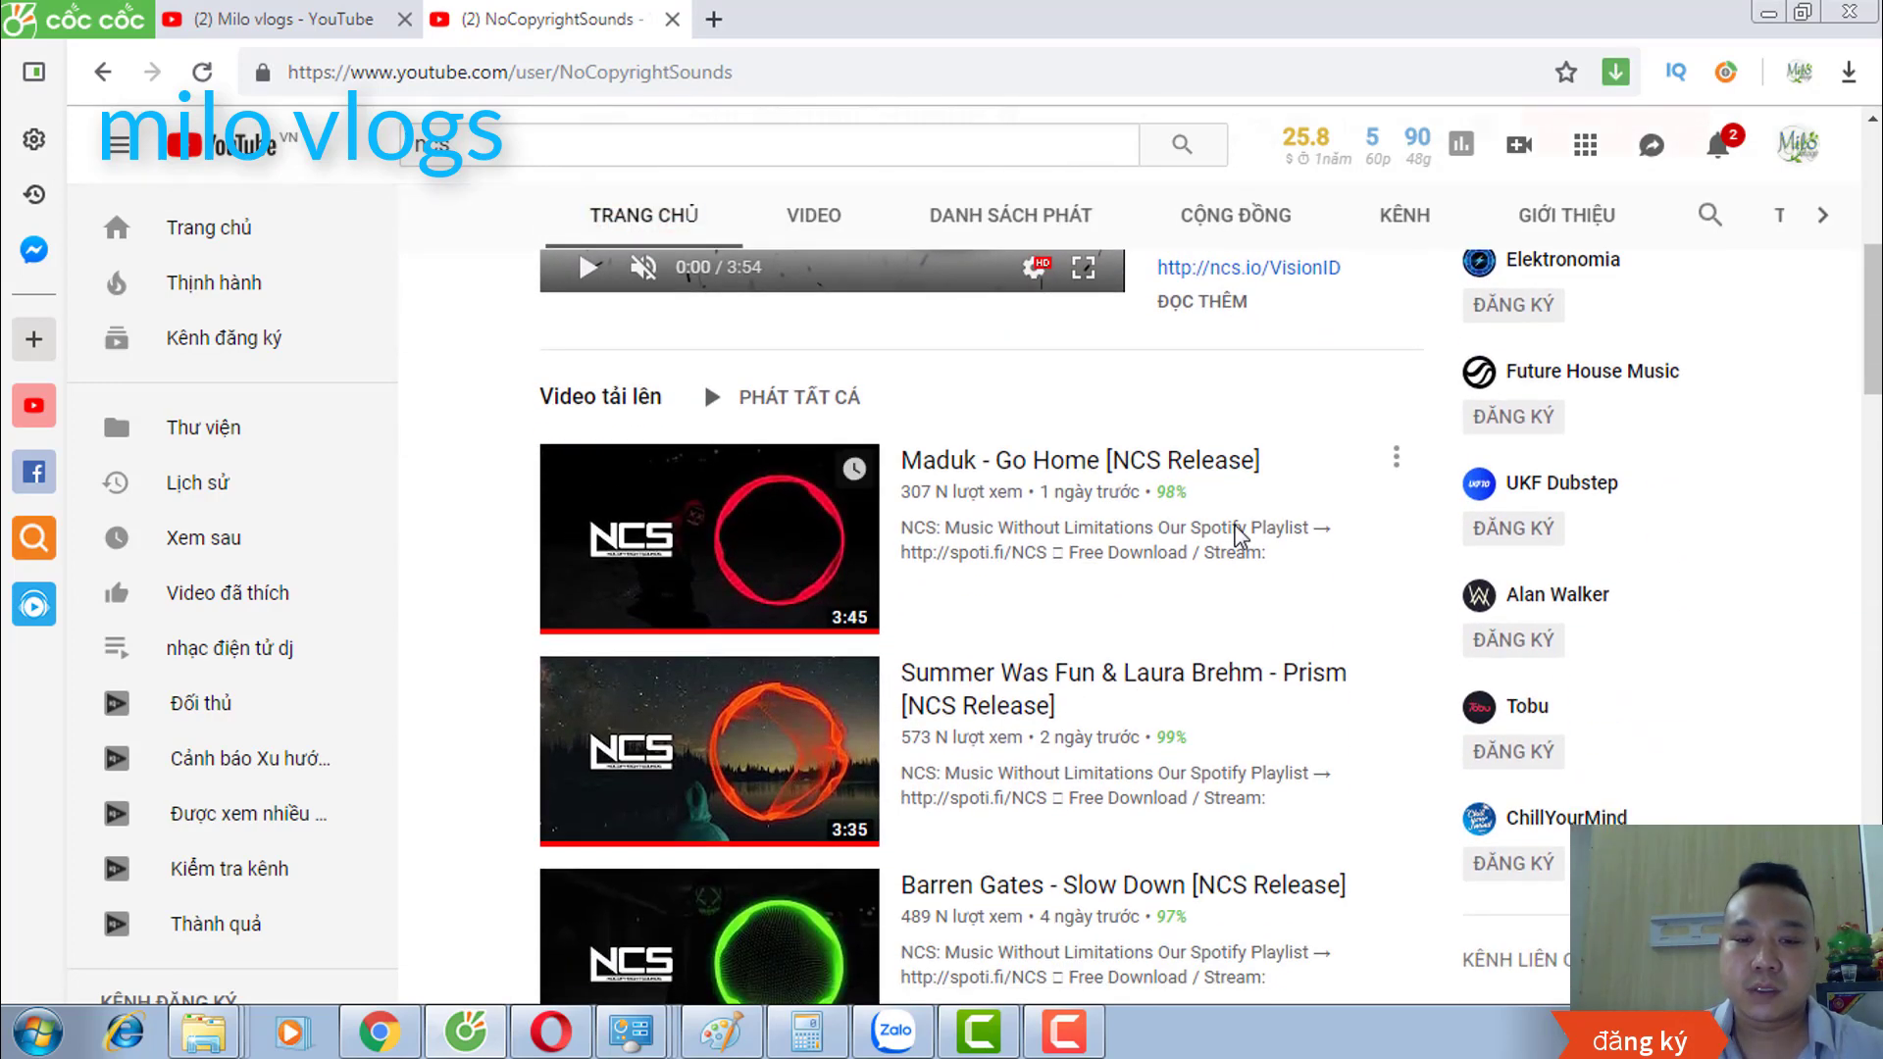
scroll(1237, 588, down, 7)
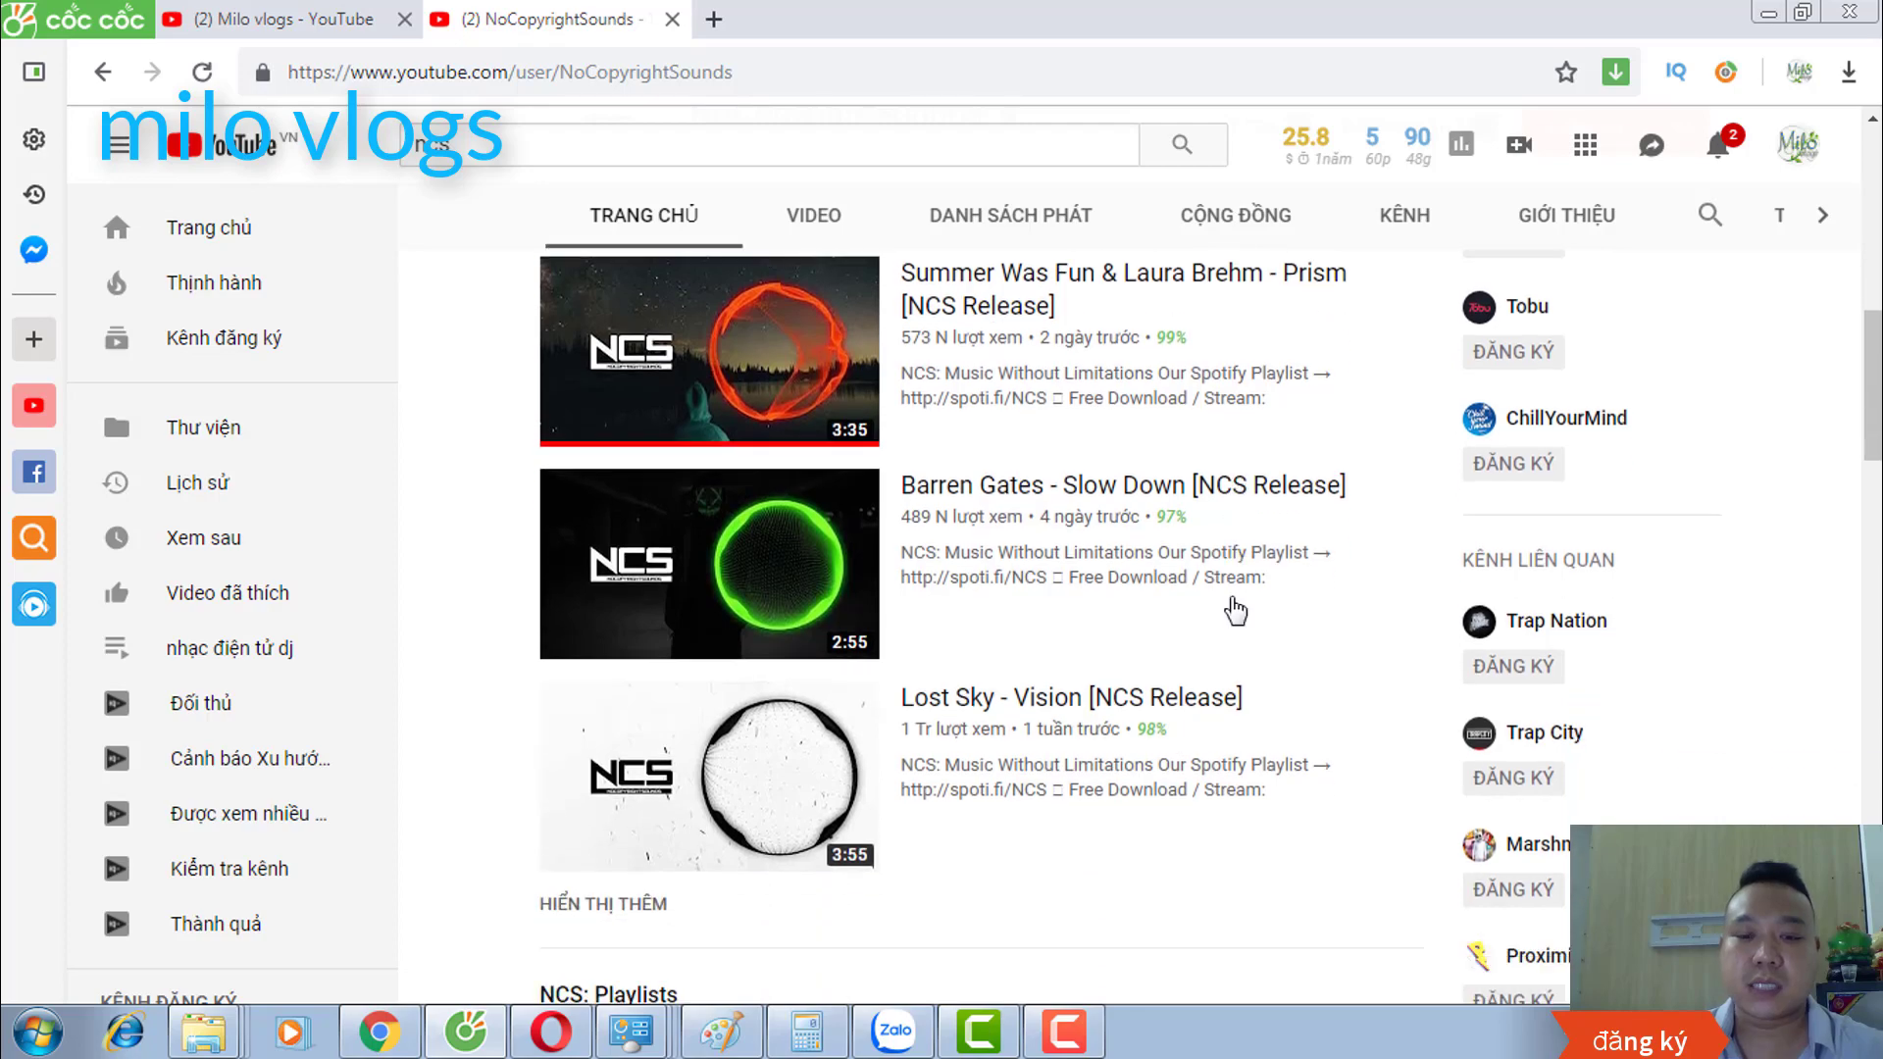
scroll(1235, 624, down, 12)
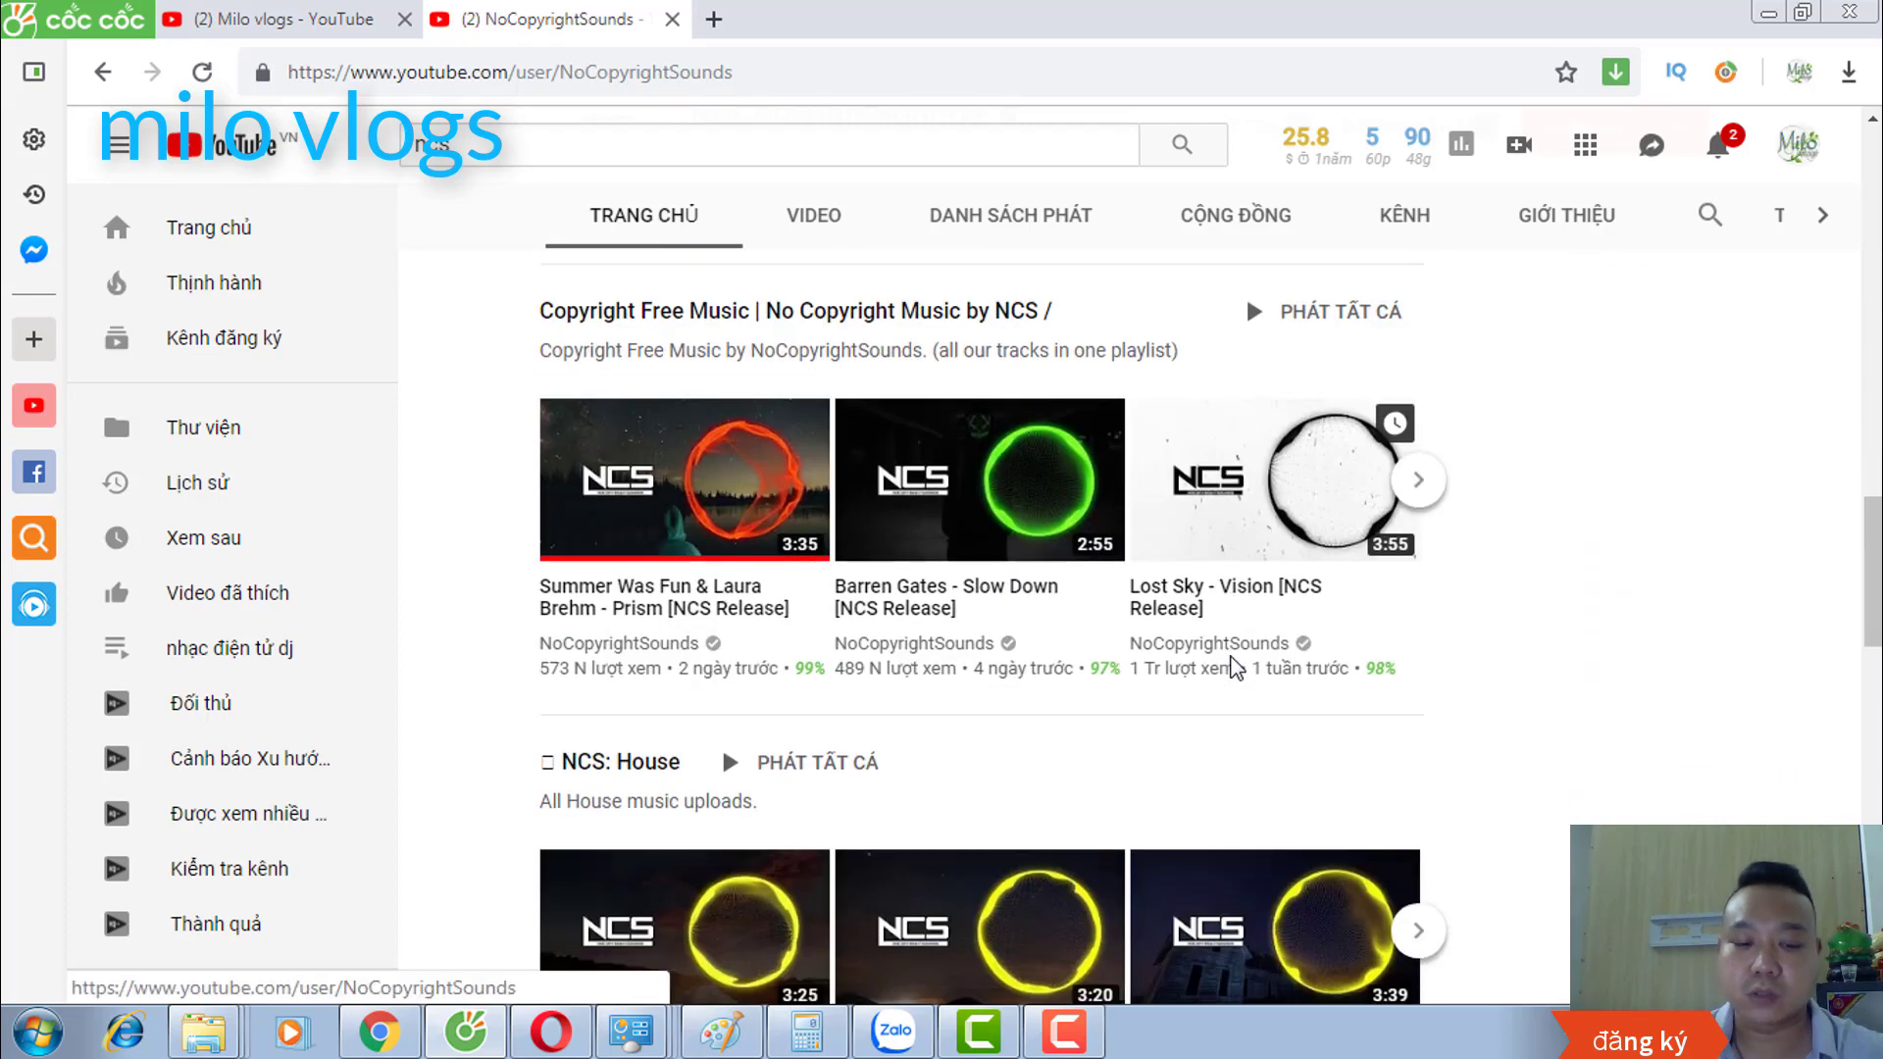
scroll(1235, 669, down, 8)
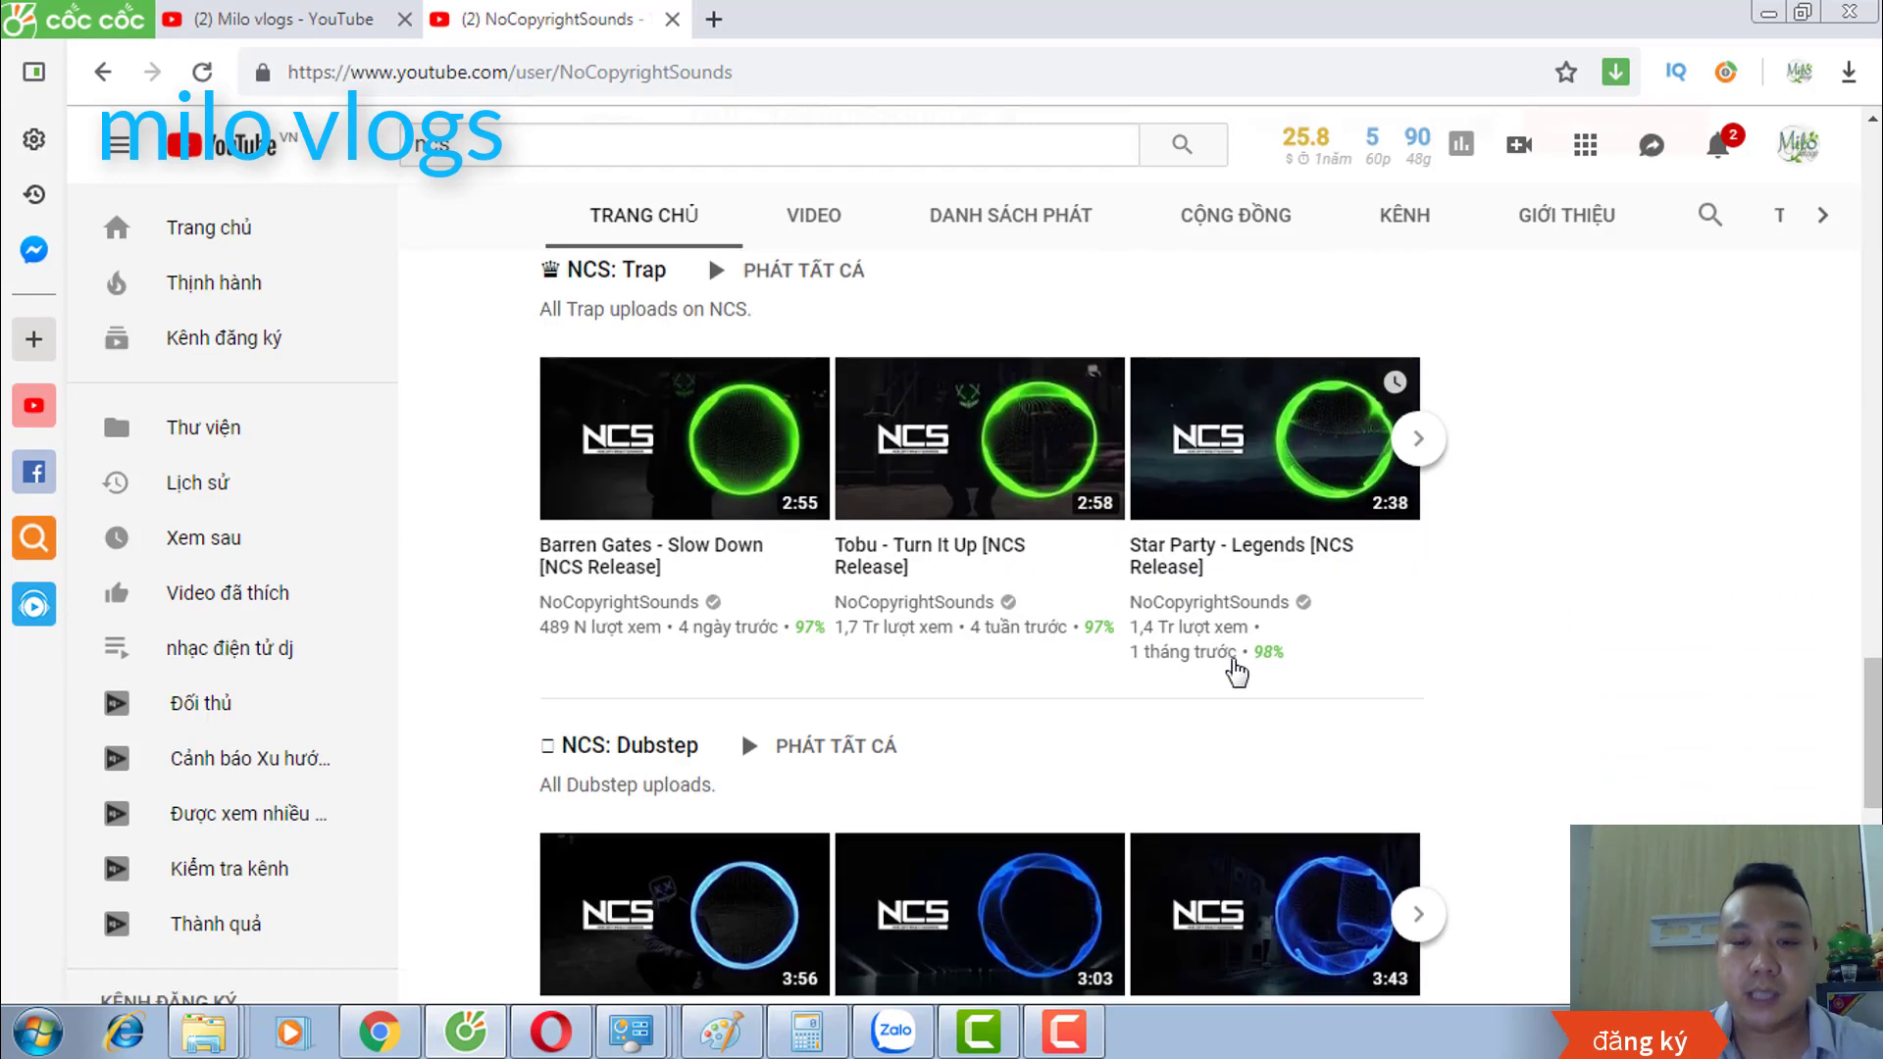
scroll(1237, 673, down, 1)
scroll(1237, 672, down, 7)
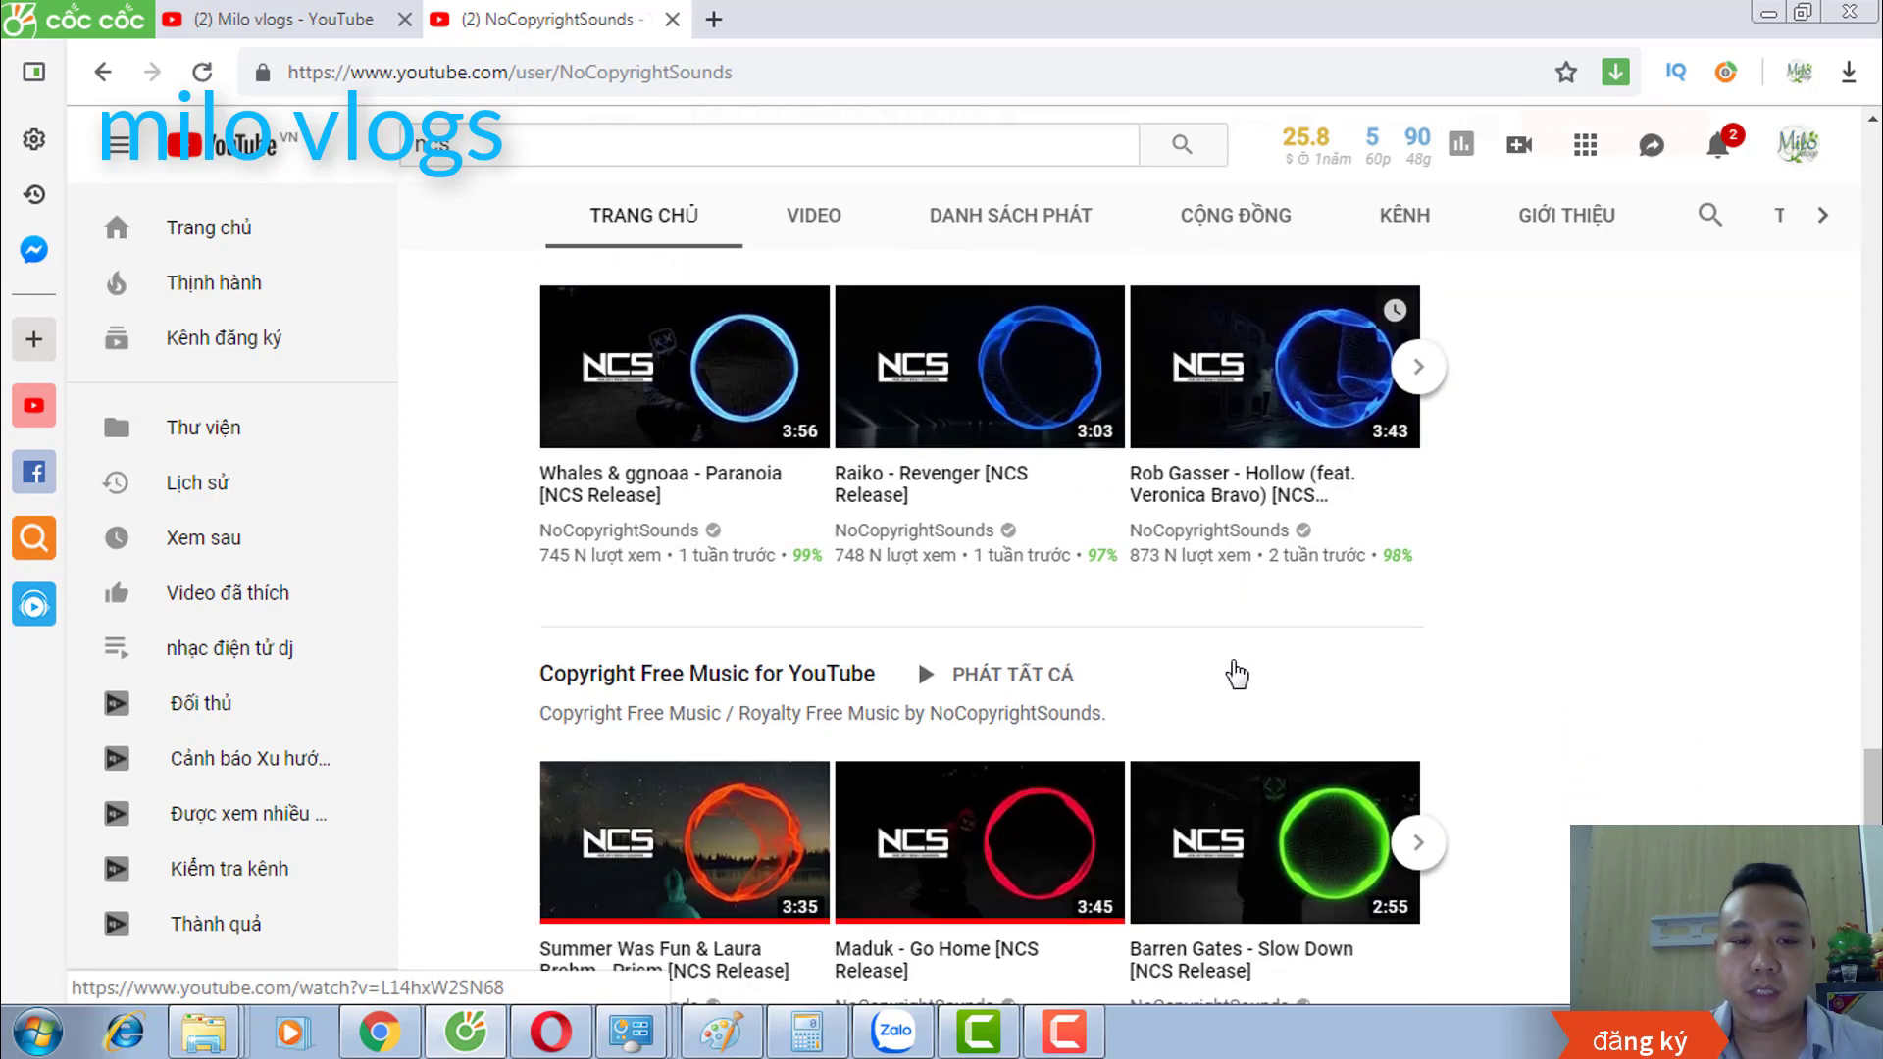
scroll(964, 662, down, 1)
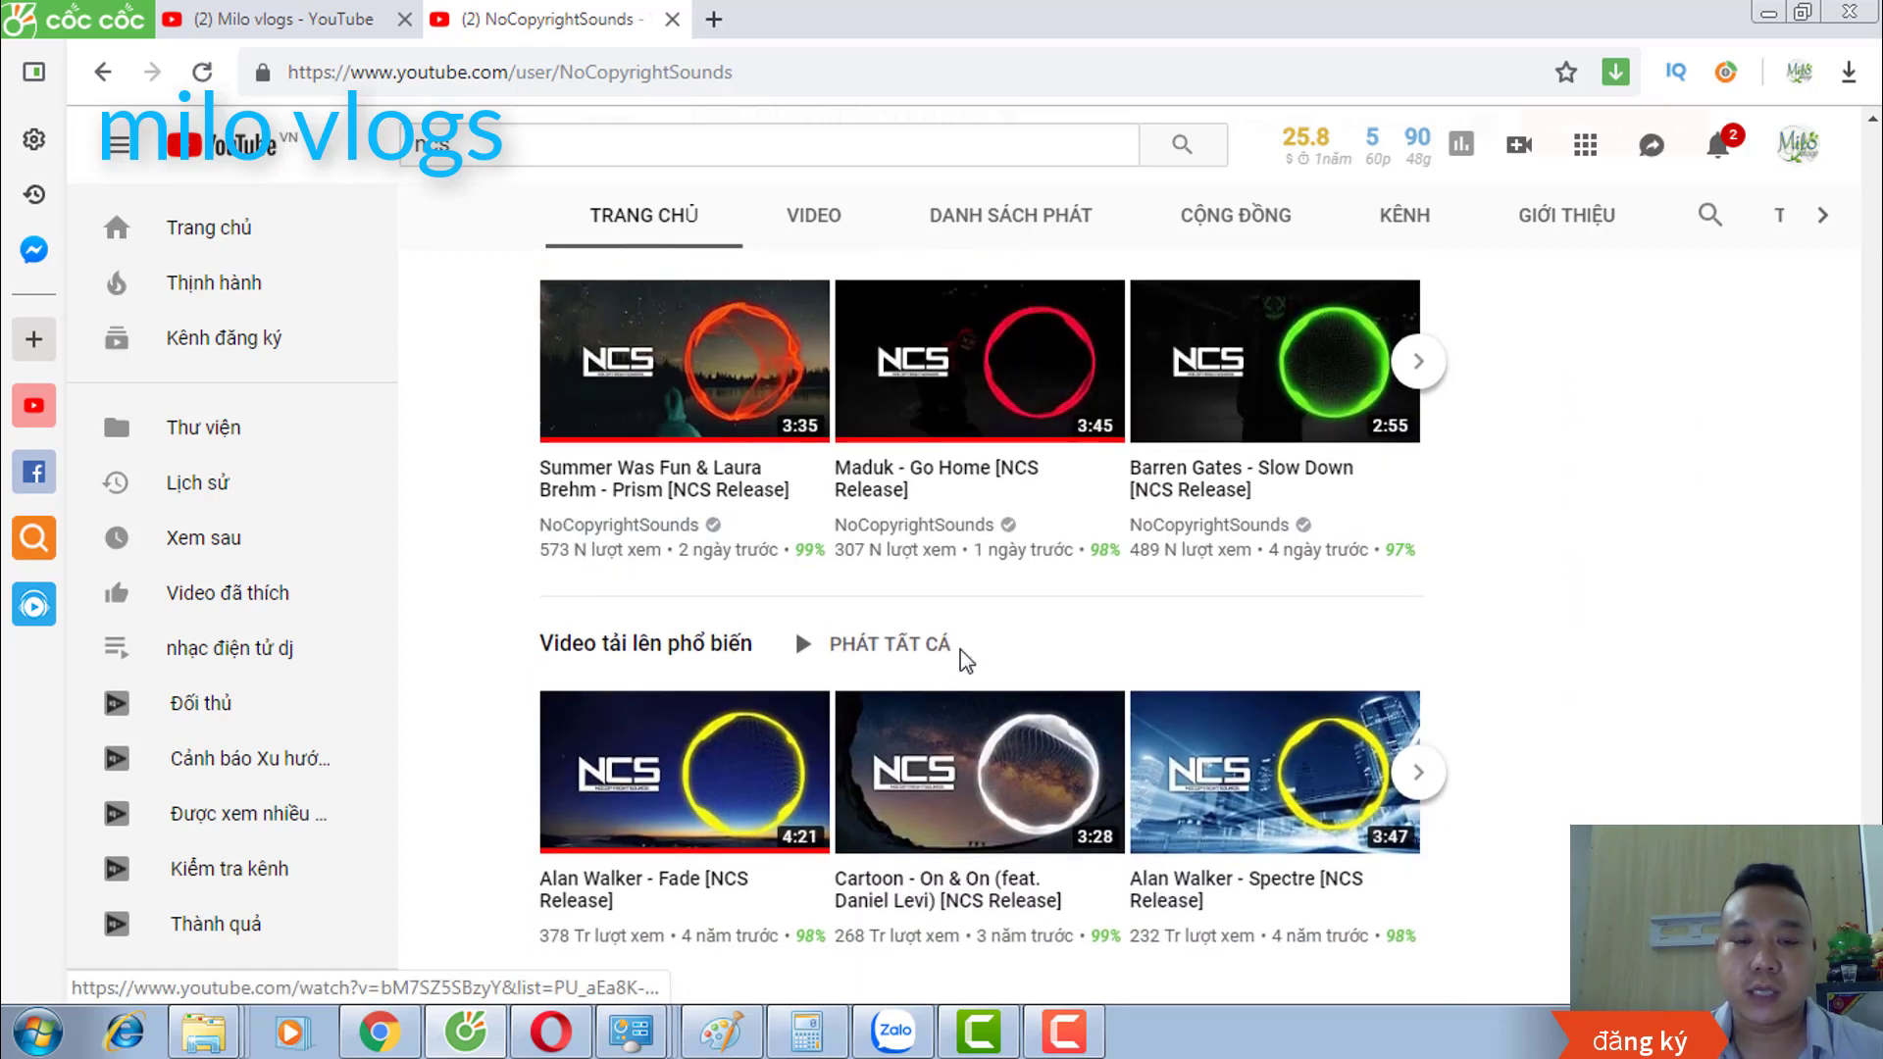
scroll(1290, 637, up, 12)
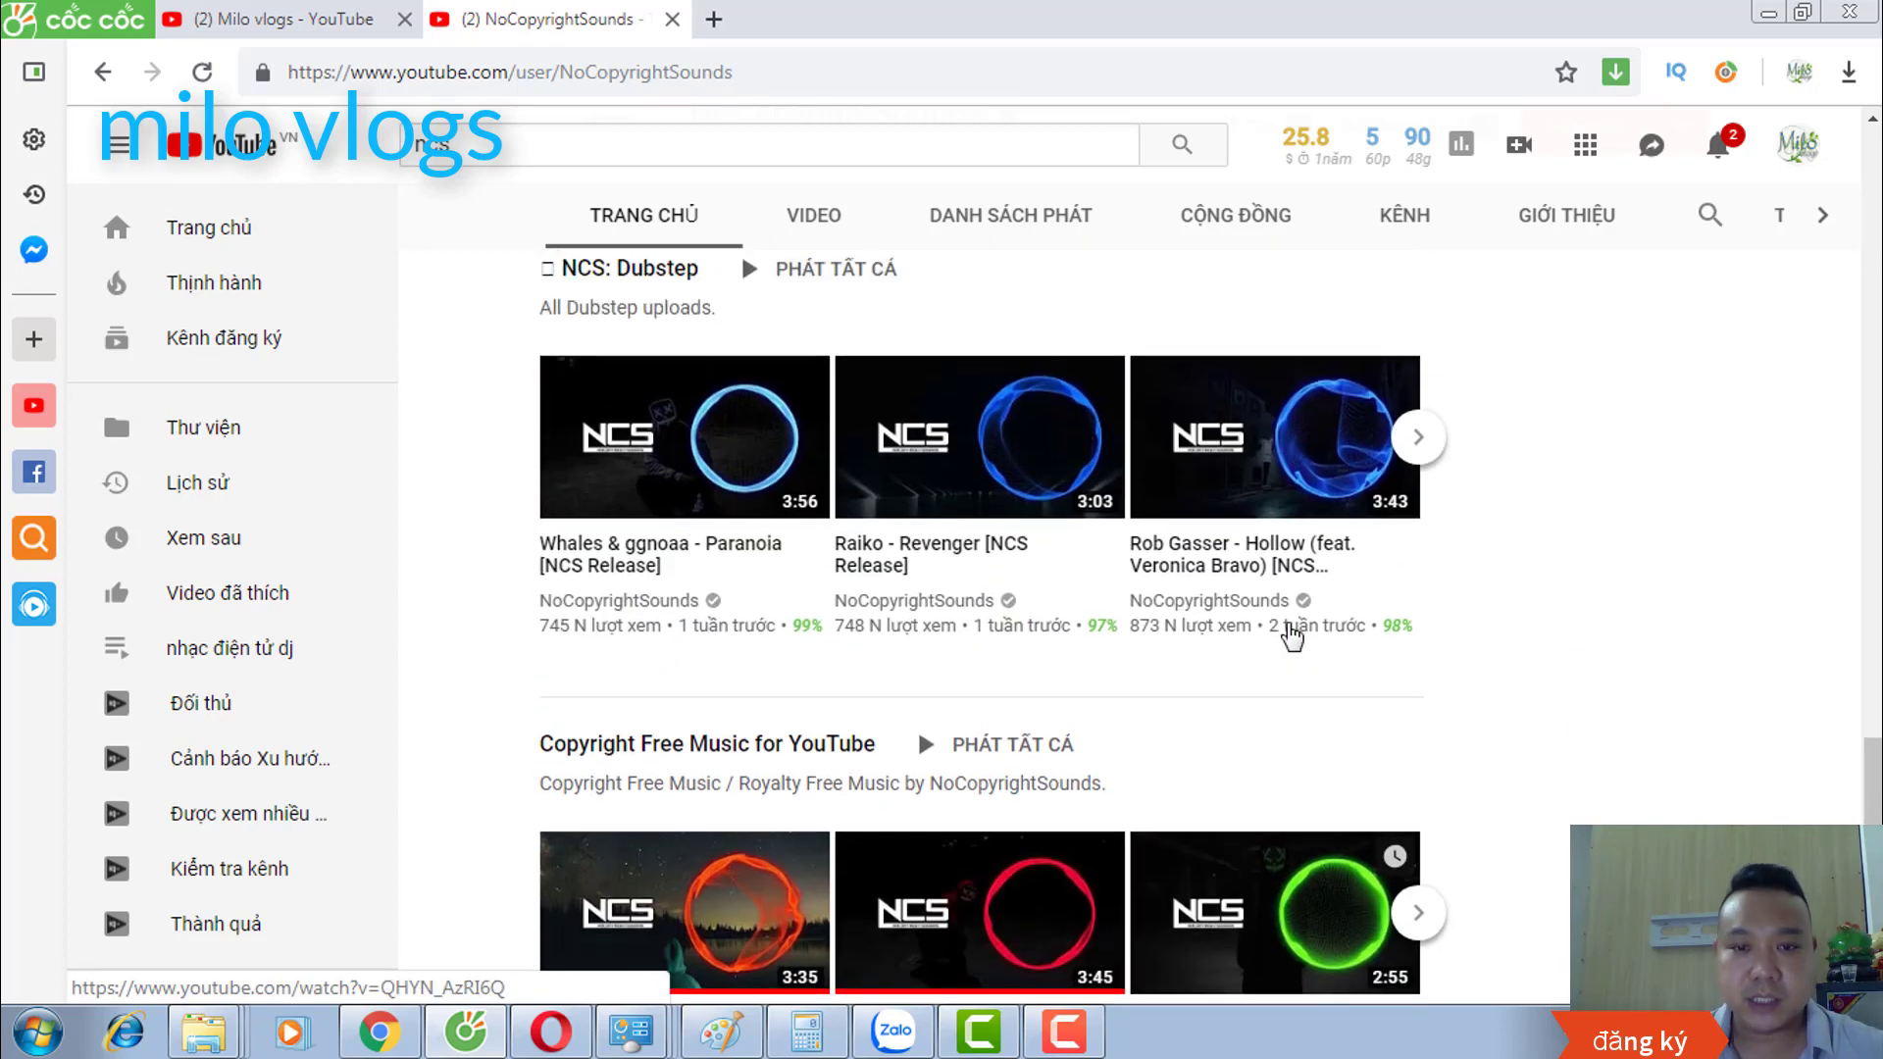
scroll(1290, 638, up, 10)
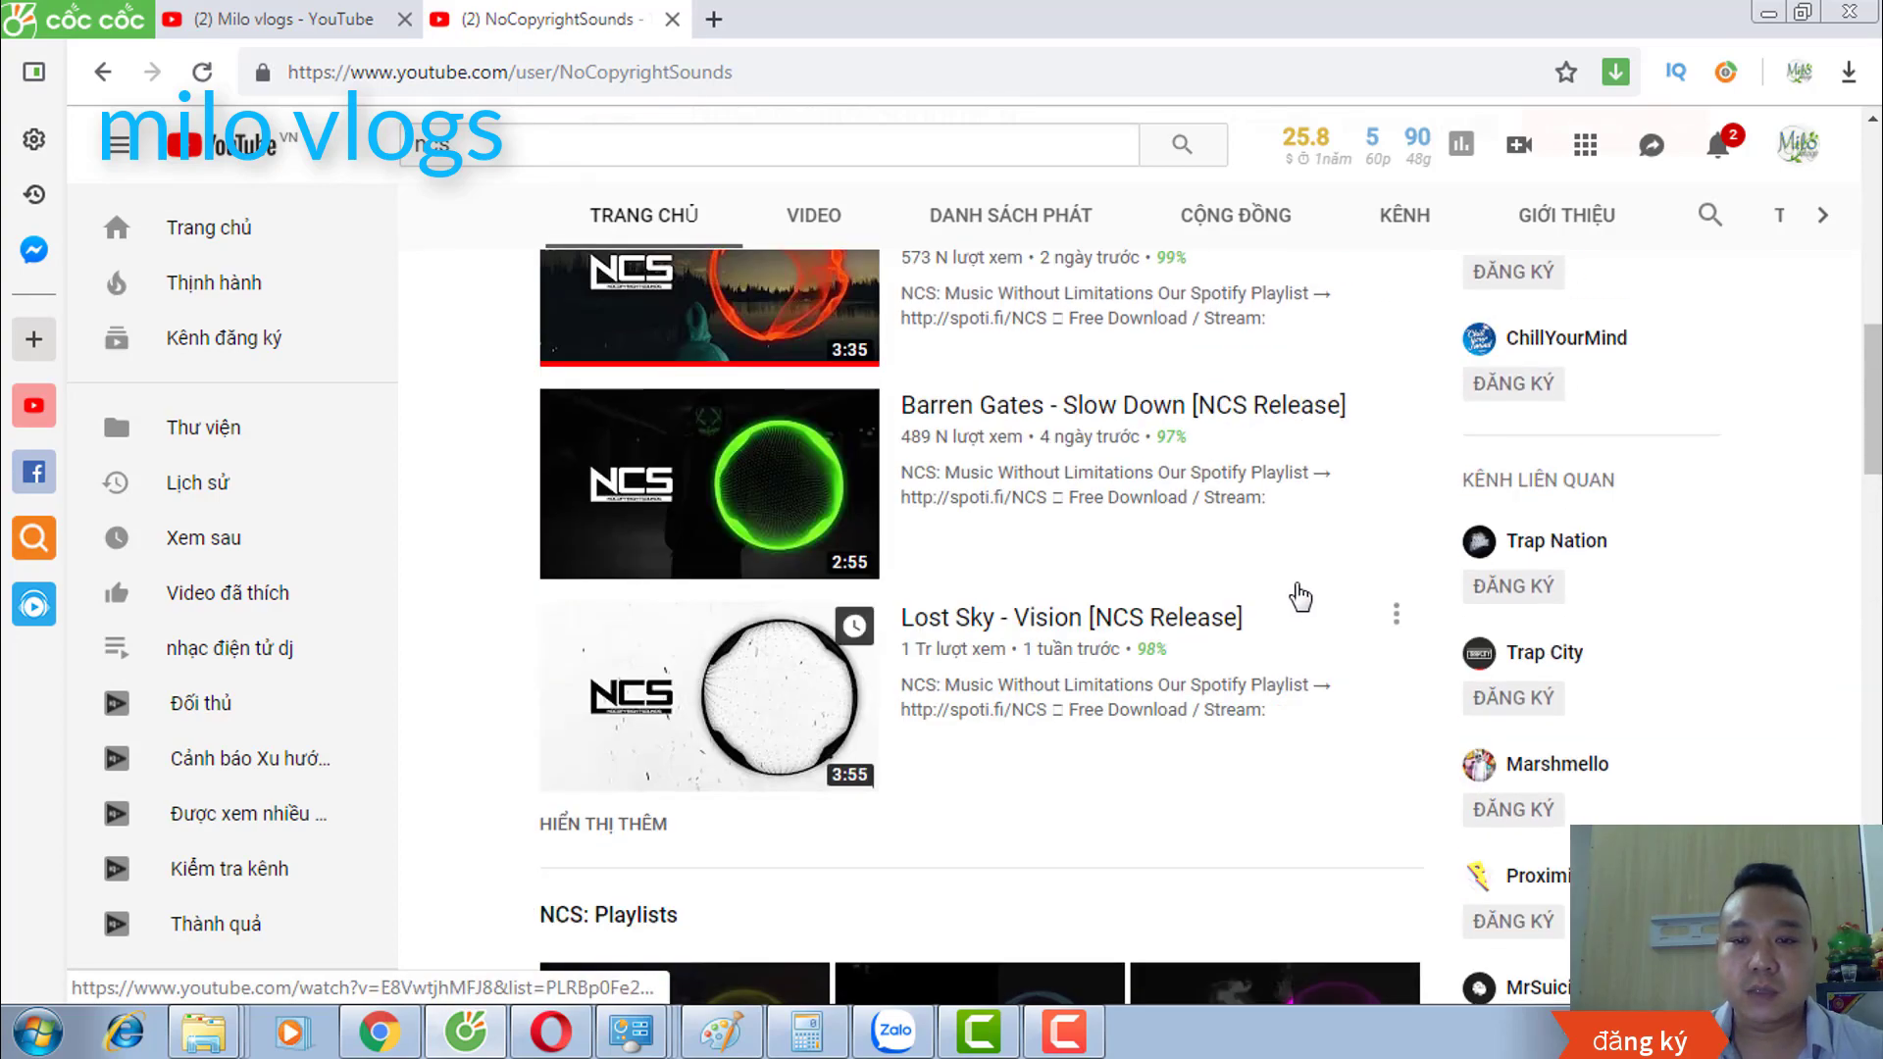
scroll(1243, 439, up, 6)
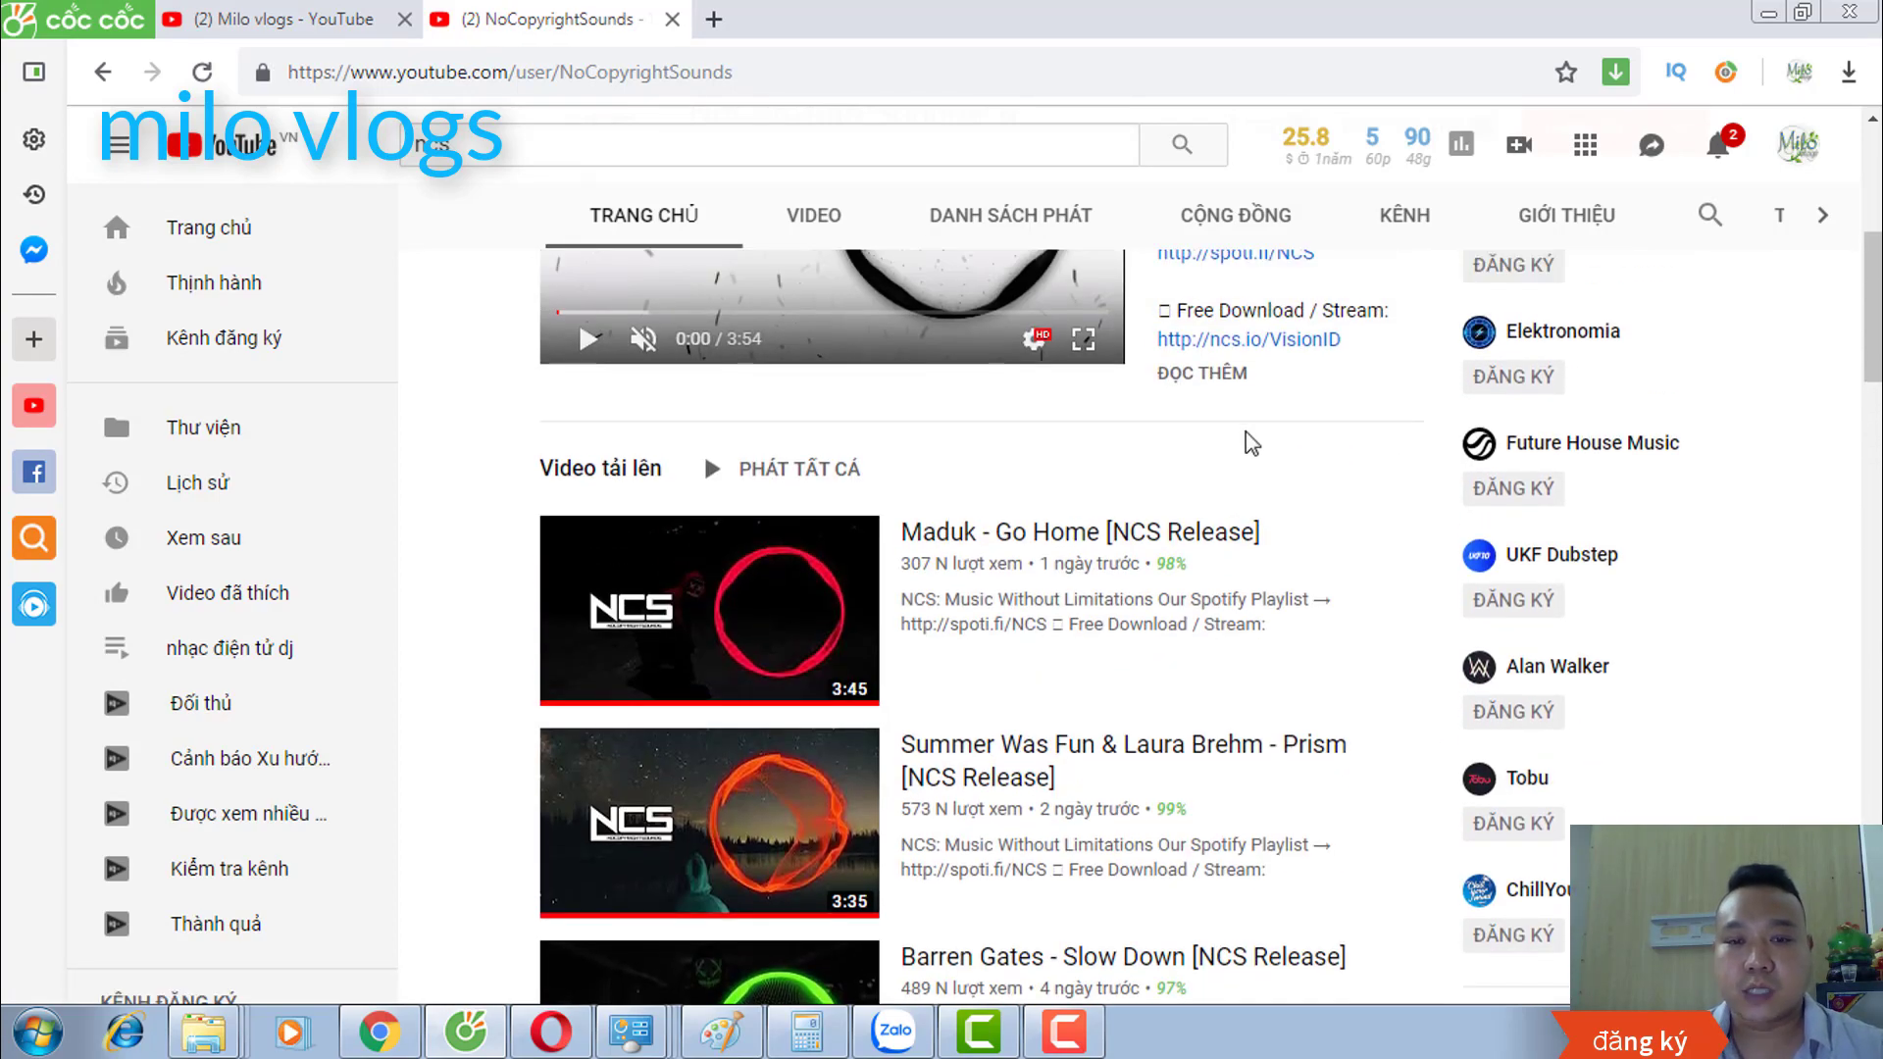
Step: Review the NoCopyrightSounds home page again, comparing the recent uploads, the genre playlists and the popular uploads (Video tải lên phổ biến)
scroll(1189, 530, down, 3)
scroll(1188, 673, down, 3)
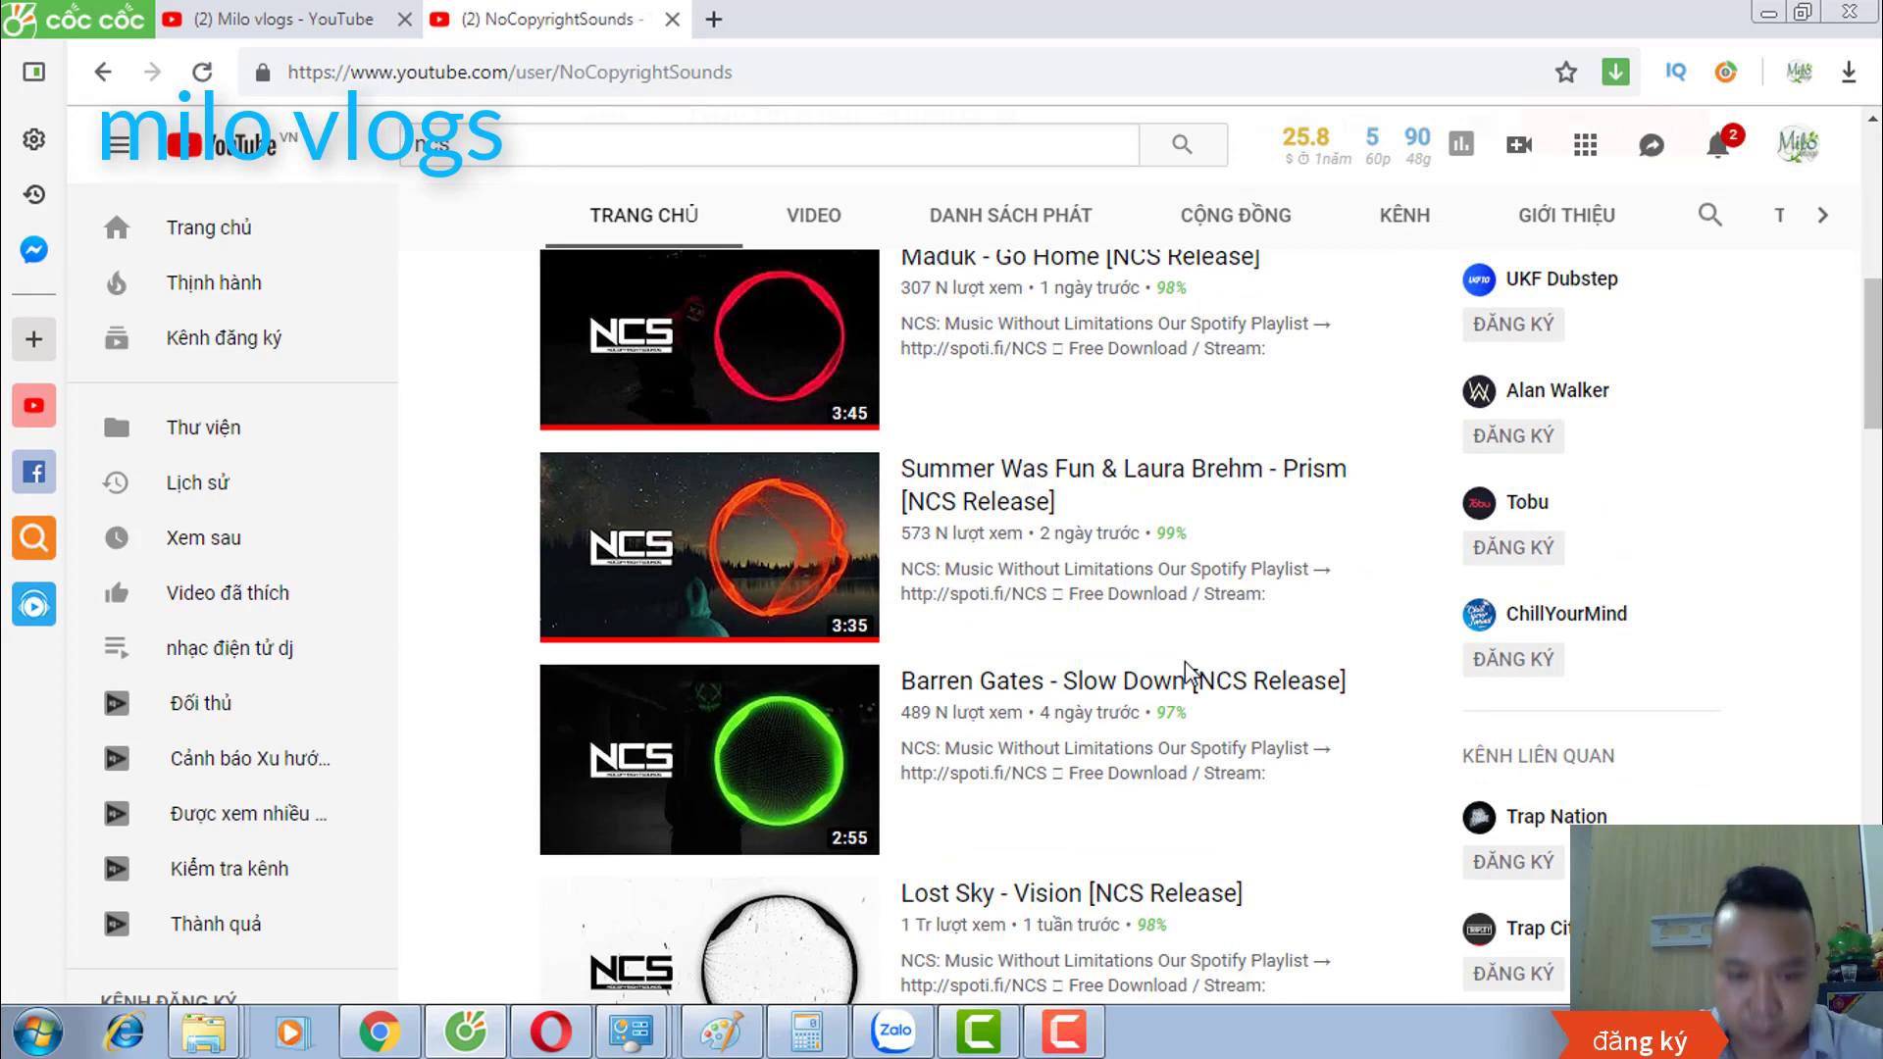
scroll(1189, 673, down, 4)
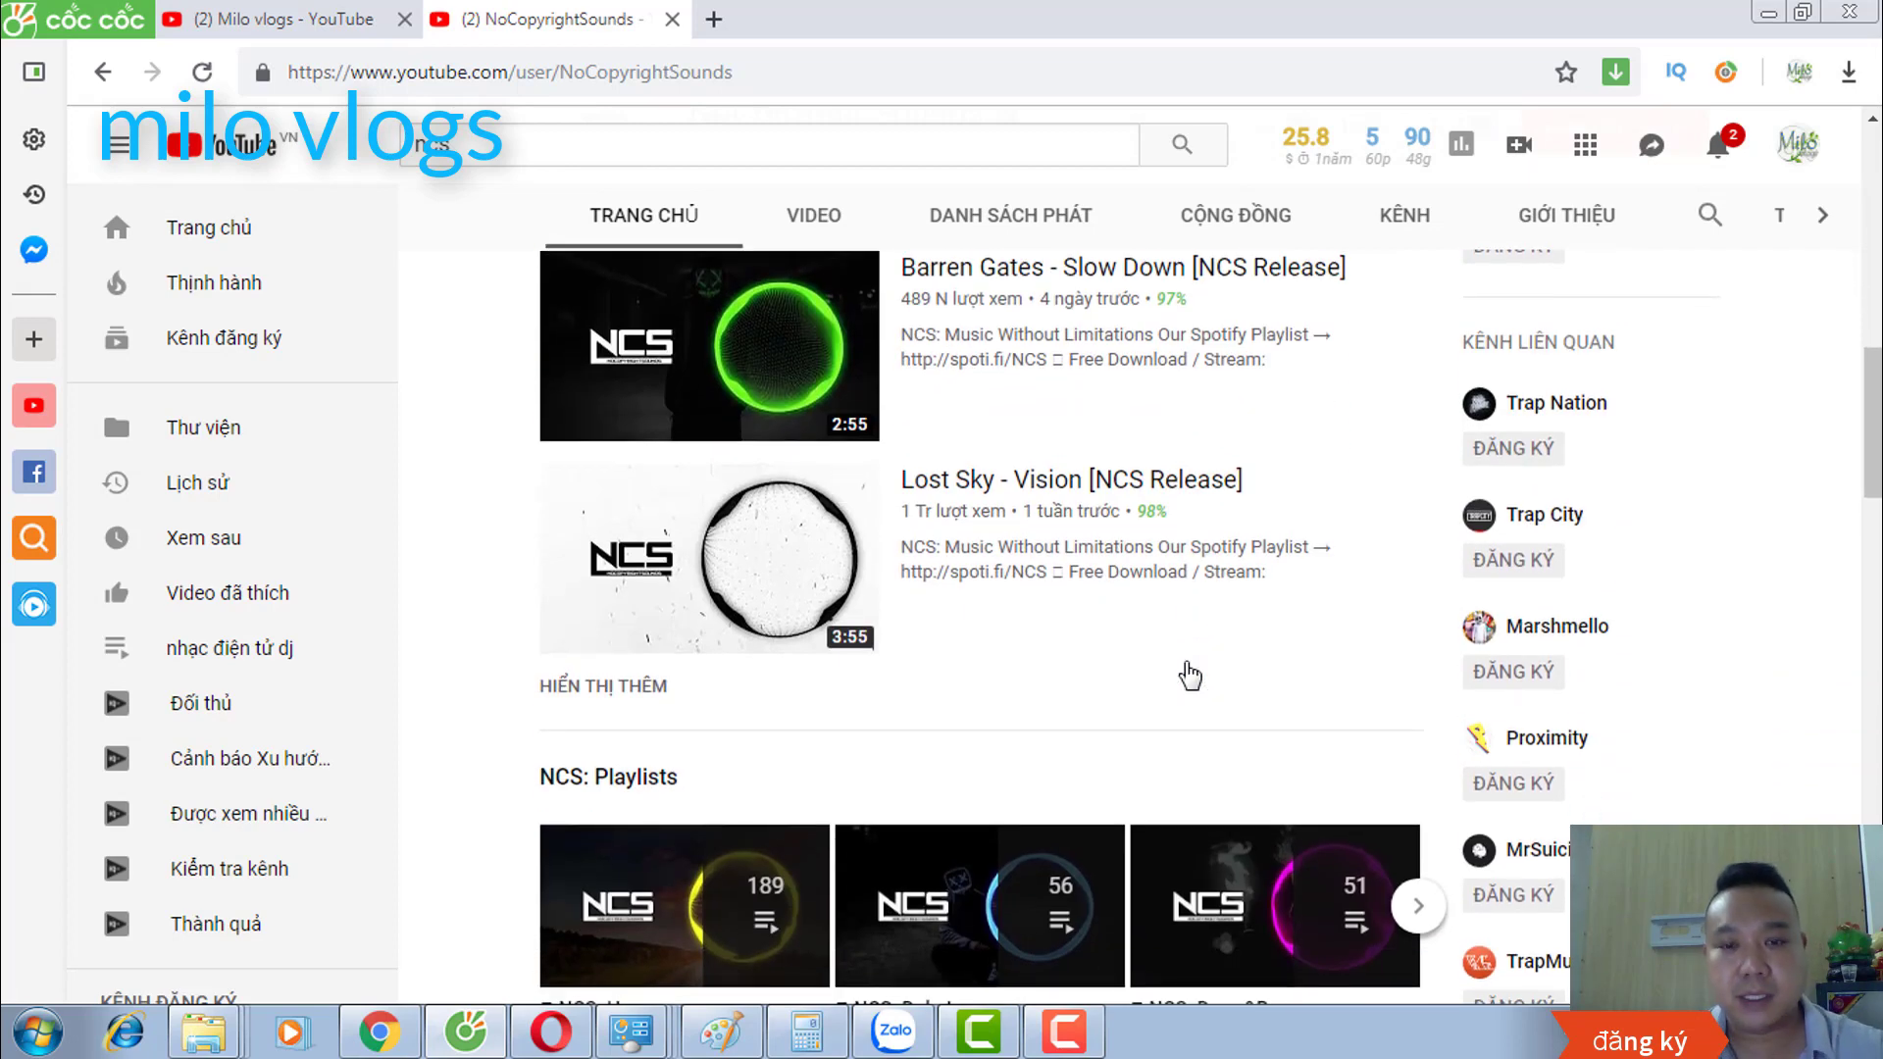
scroll(1188, 672, up, 8)
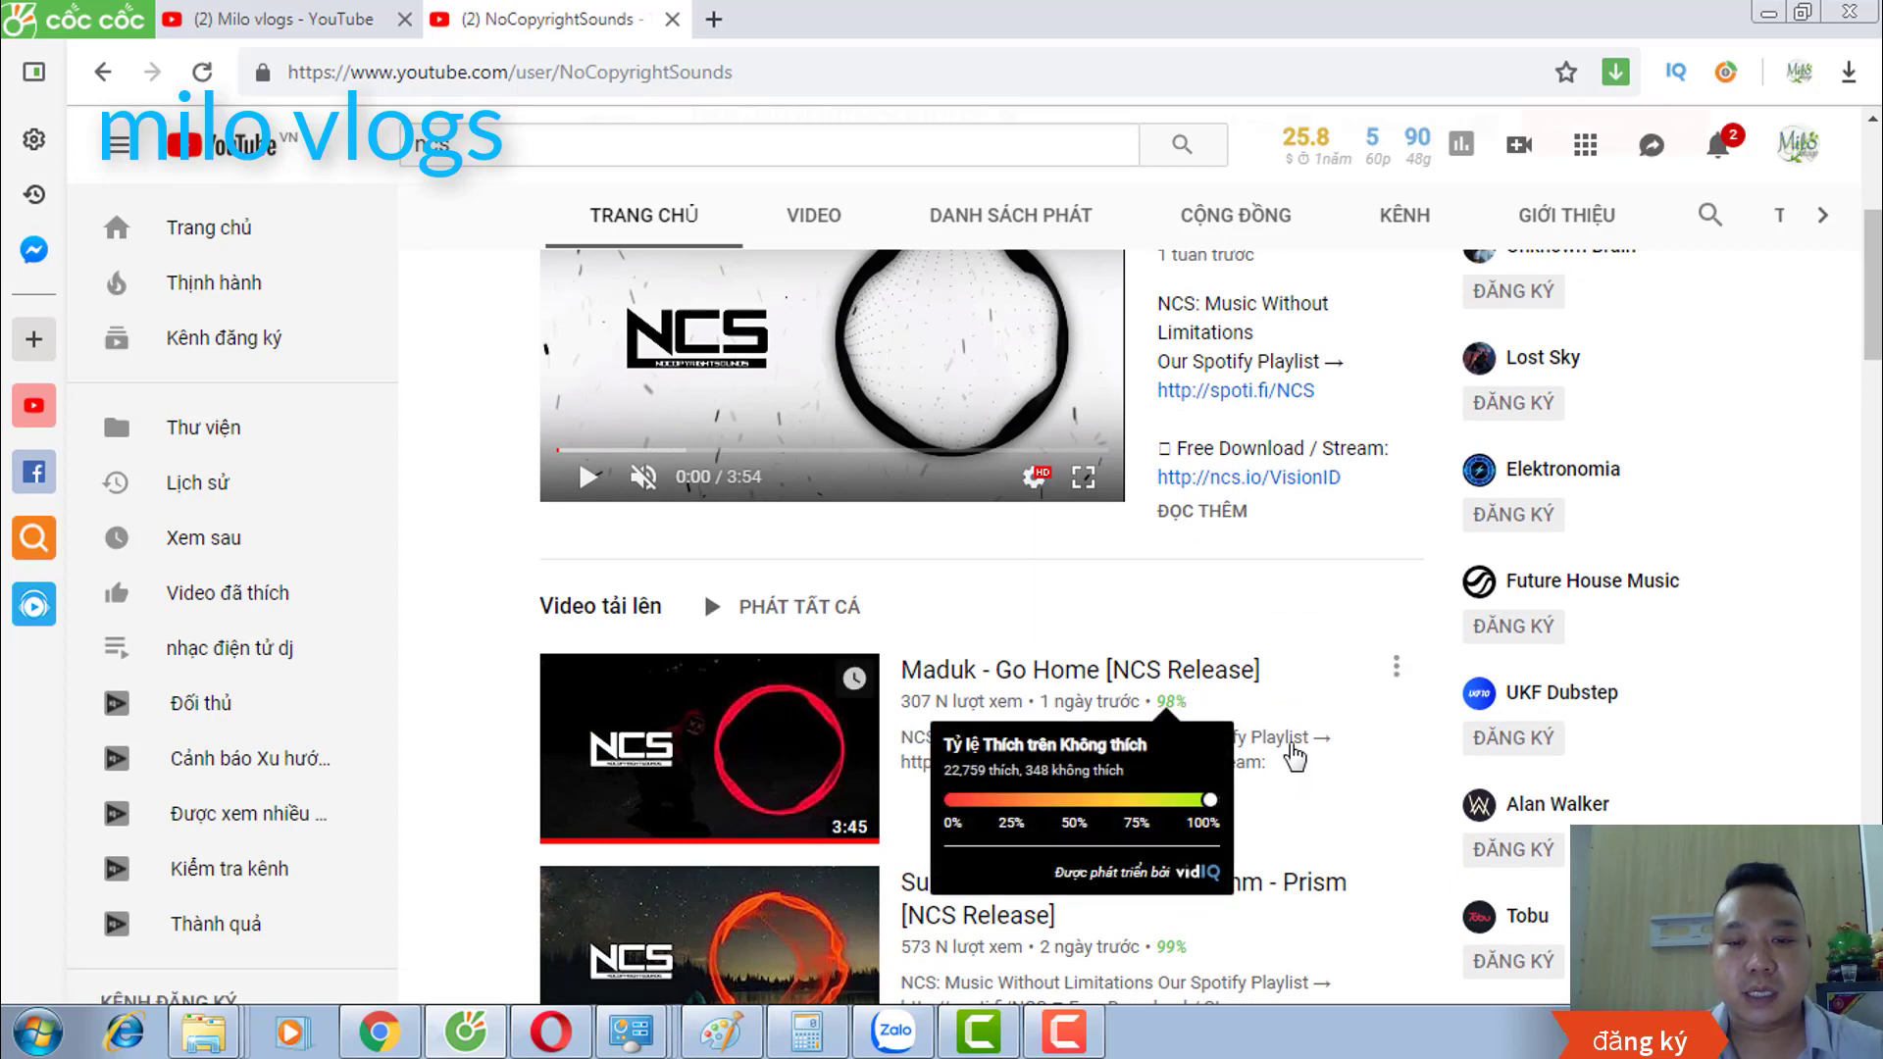
scroll(1304, 733, down, 3)
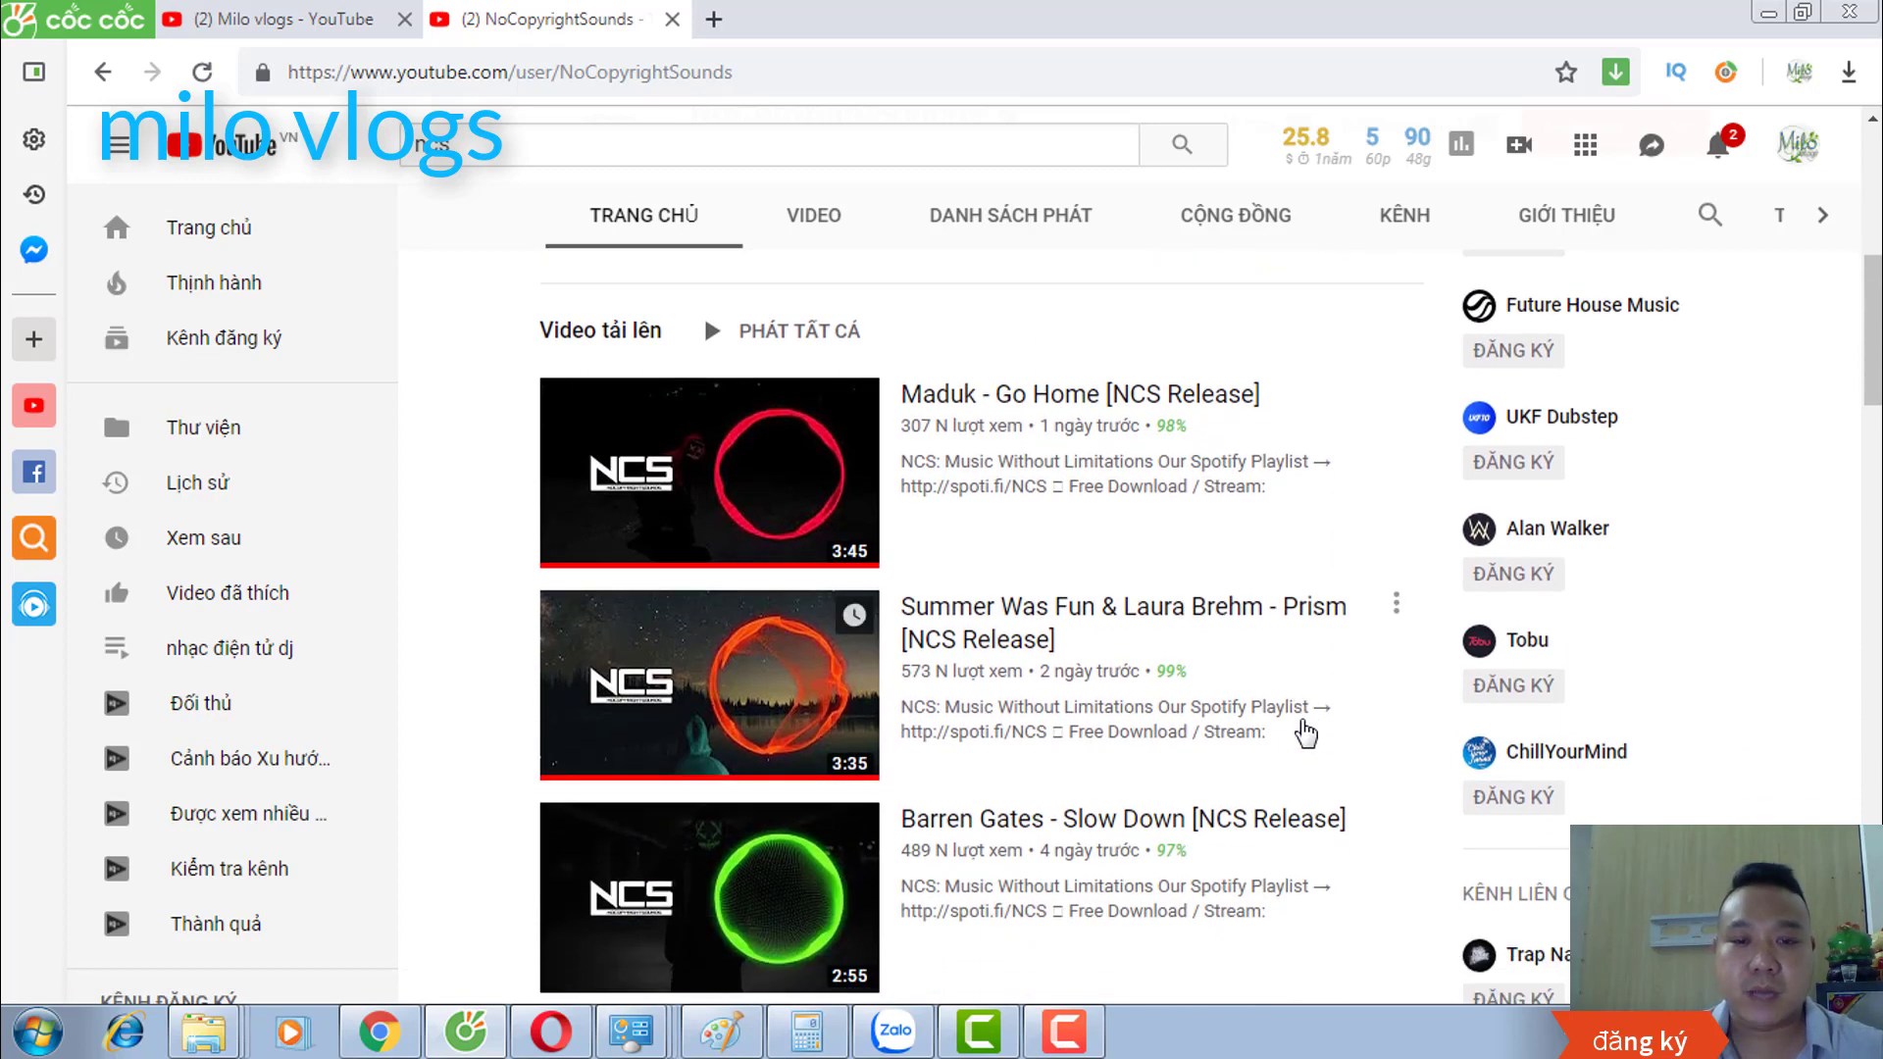
scroll(1304, 734, down, 1)
scroll(1304, 733, down, 8)
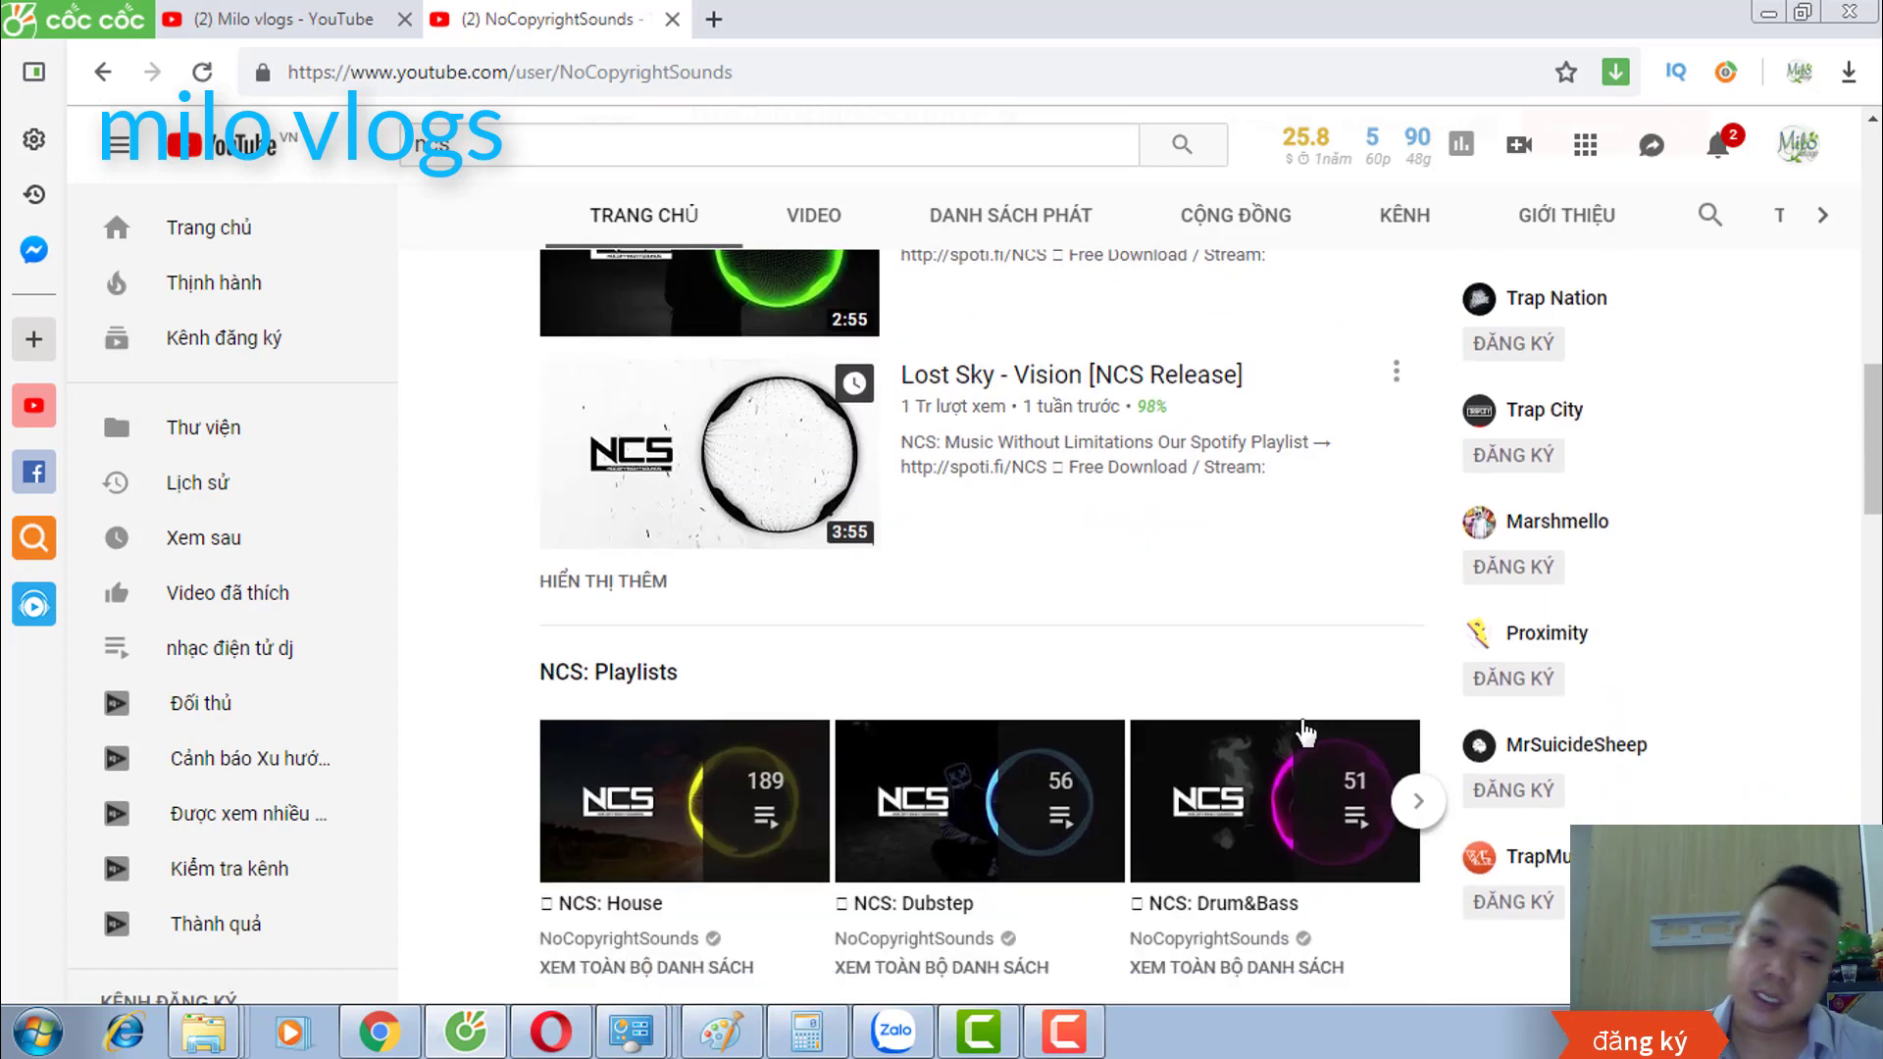
scroll(1304, 734, down, 12)
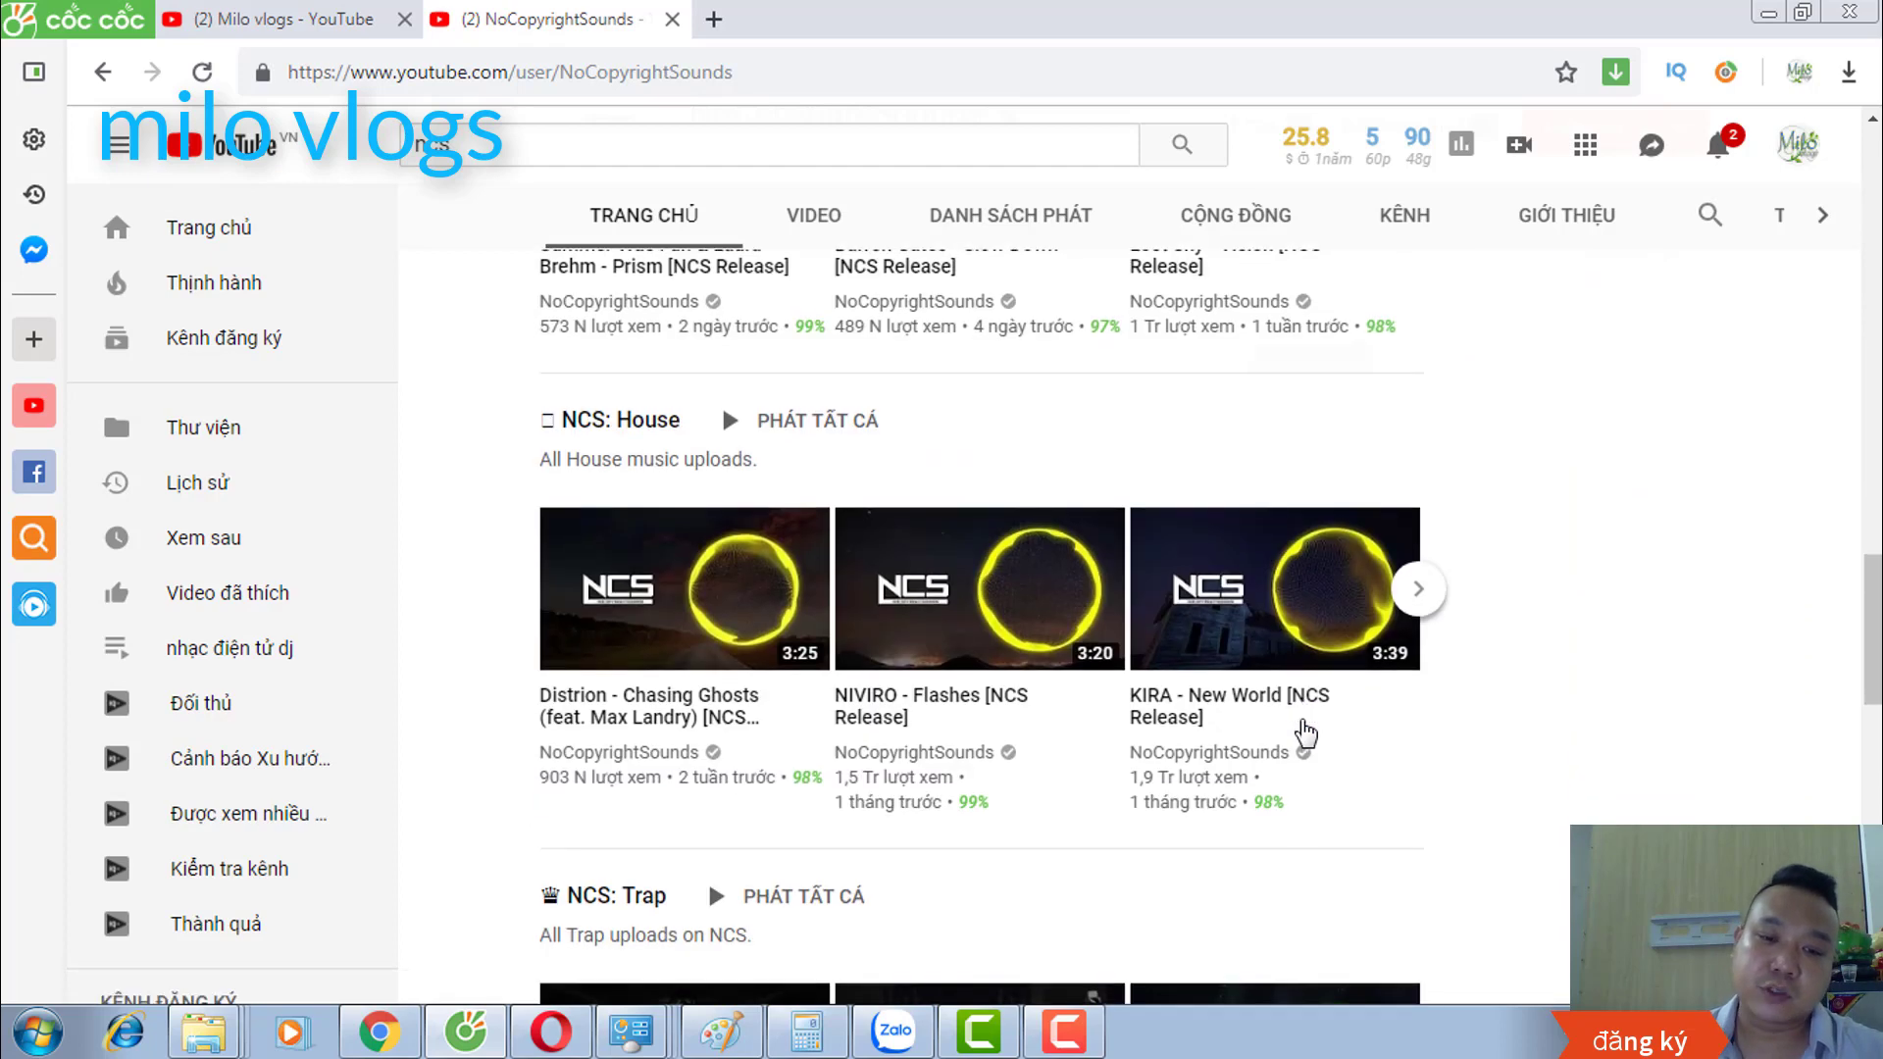
scroll(1304, 734, down, 1)
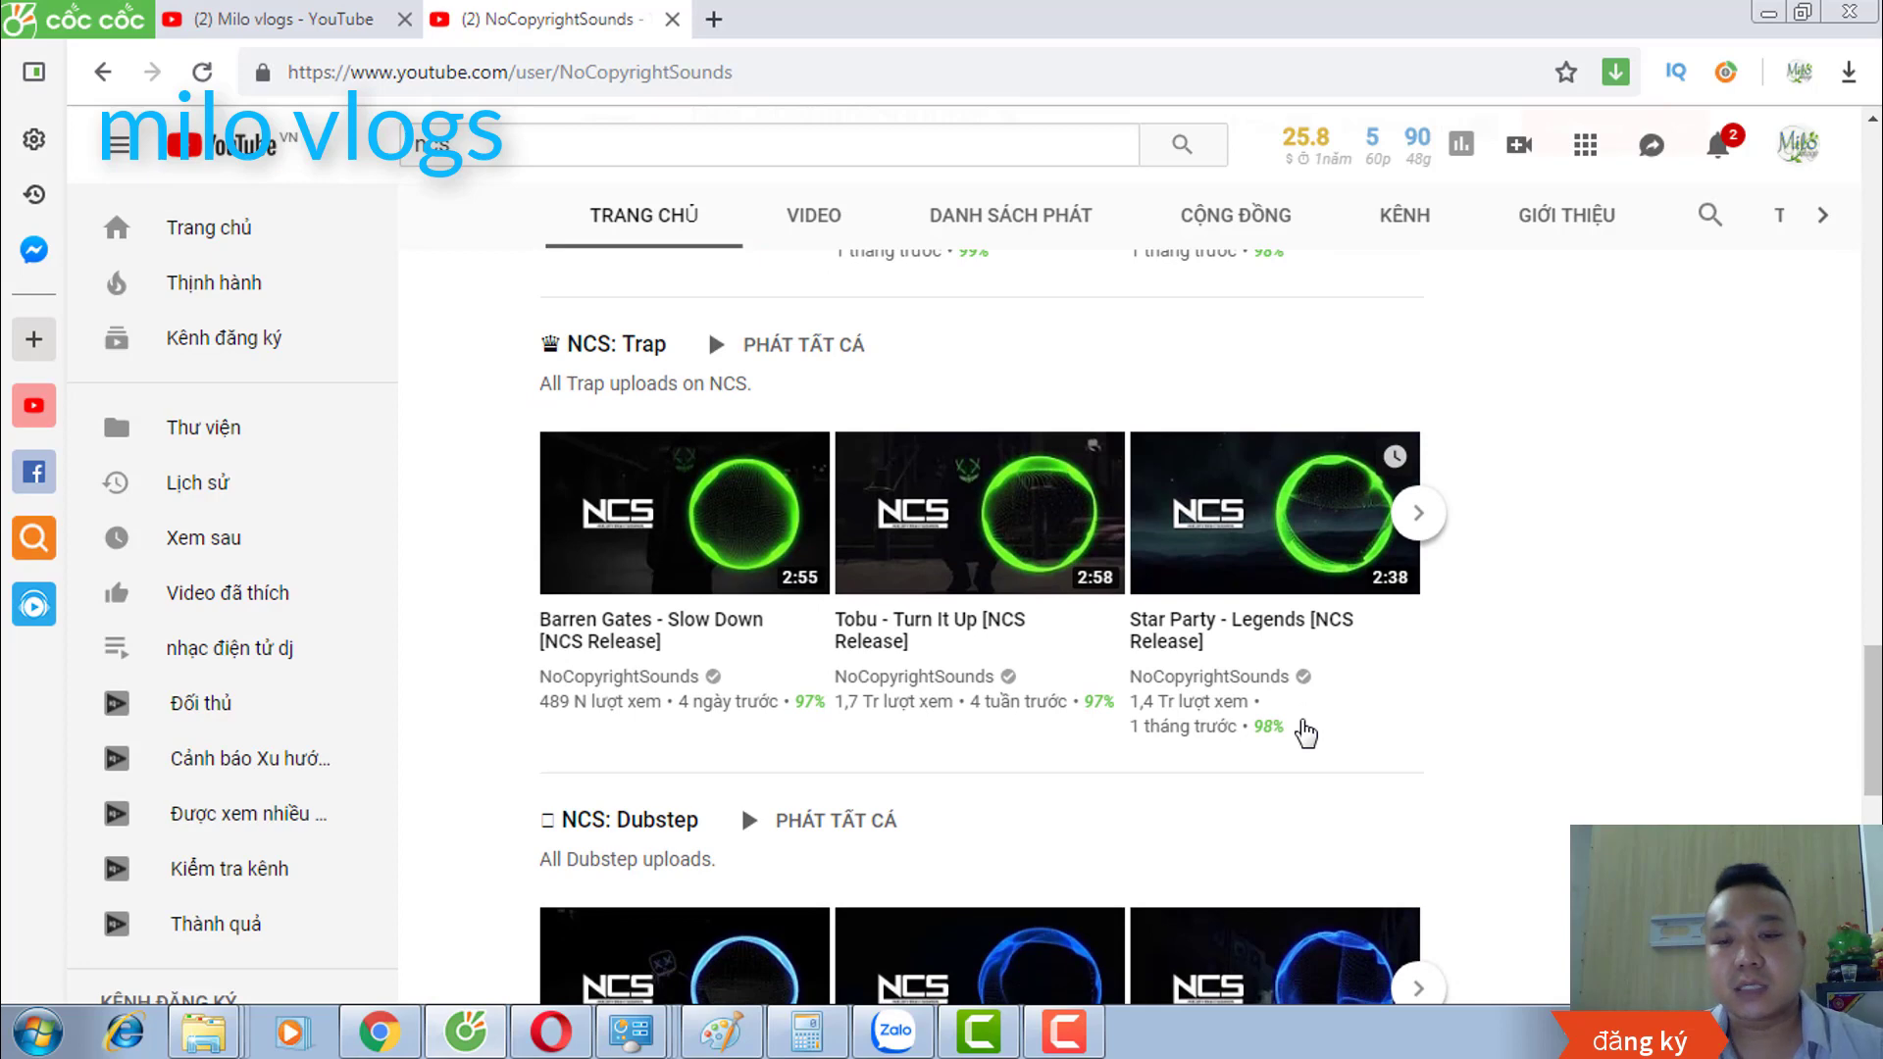
scroll(1292, 742, up, 4)
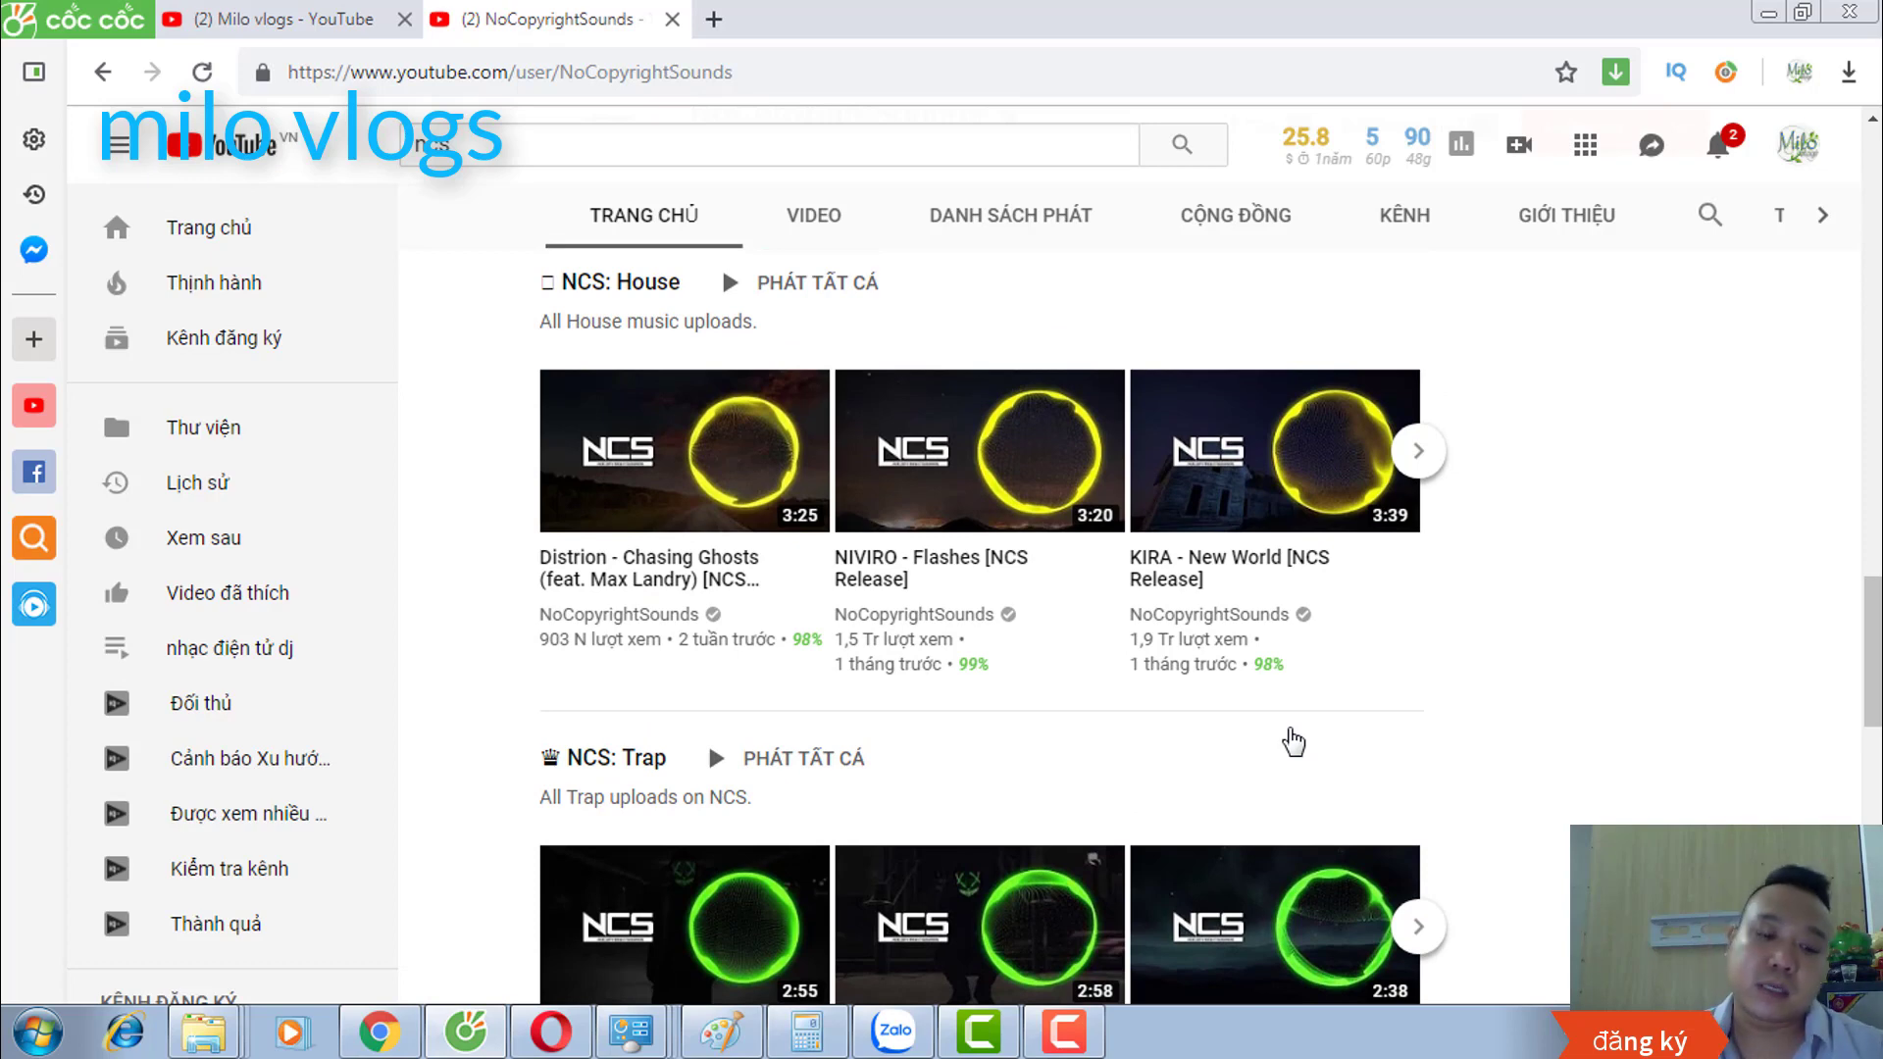
scroll(1292, 742, up, 7)
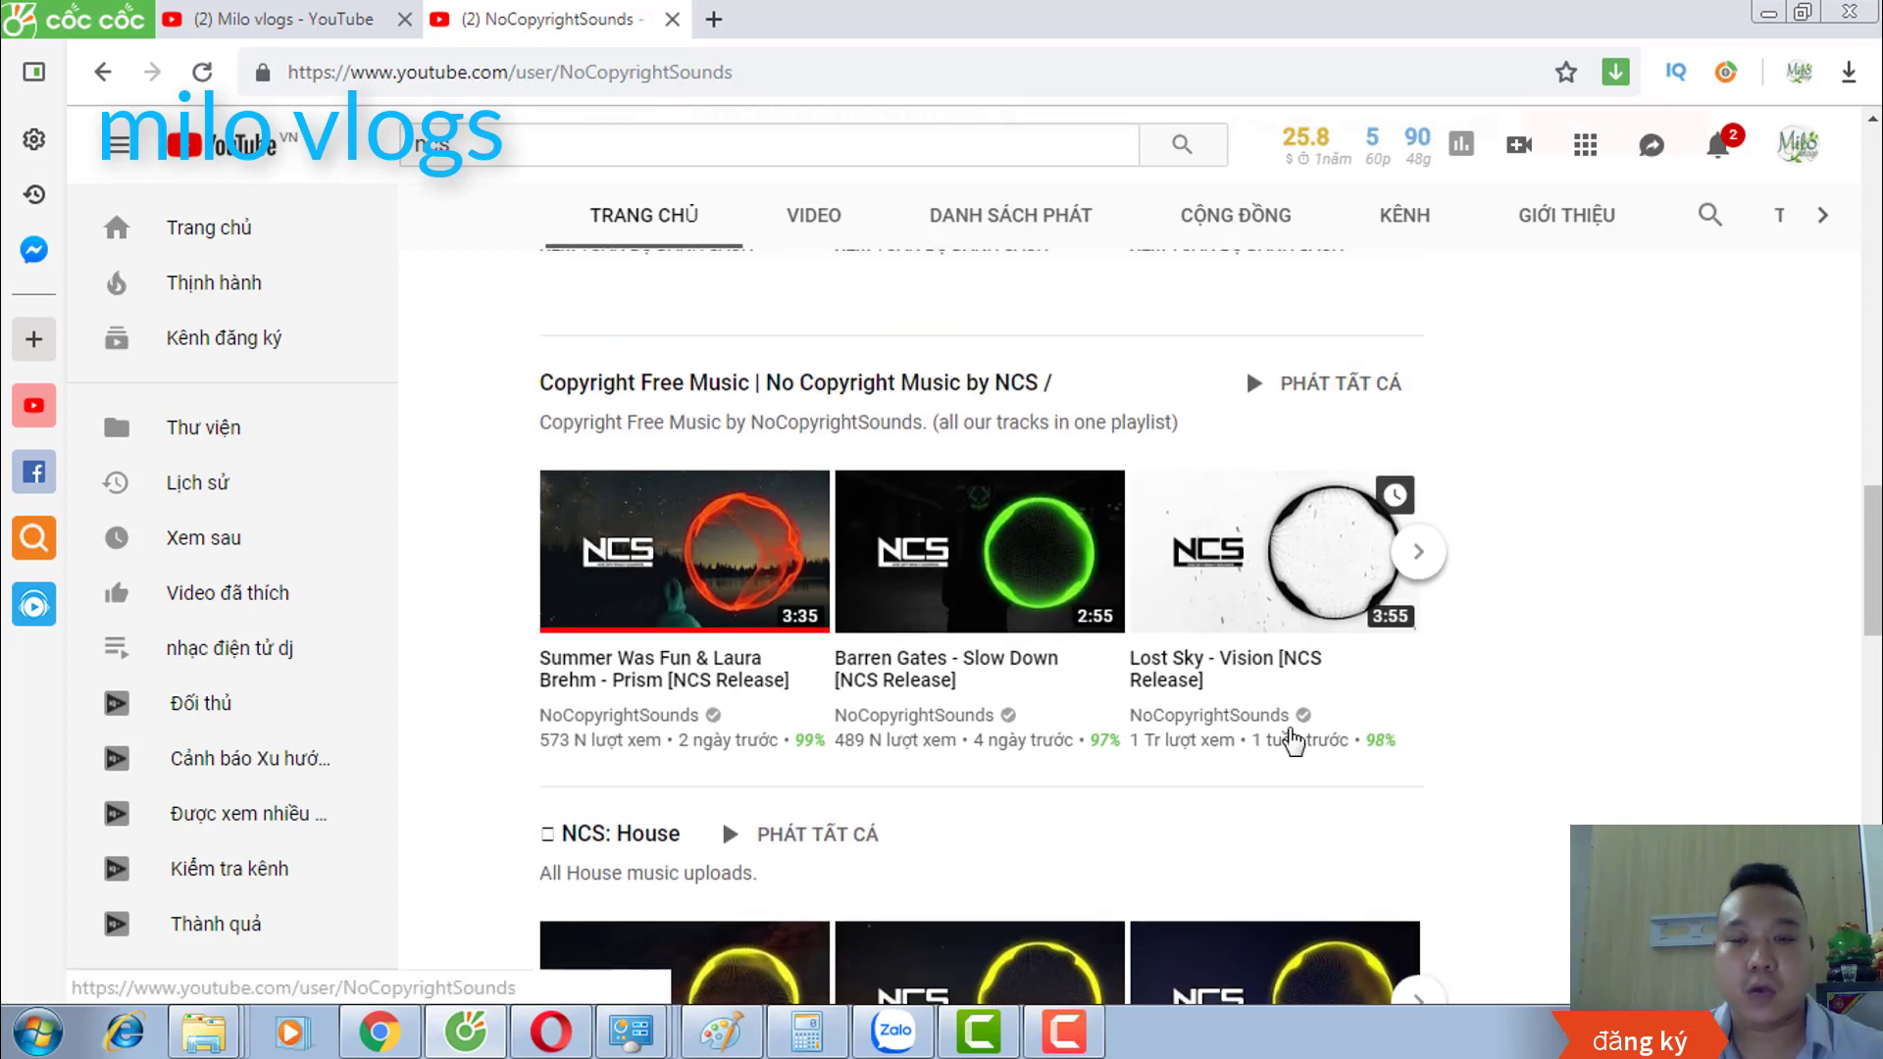
scroll(1293, 742, up, 12)
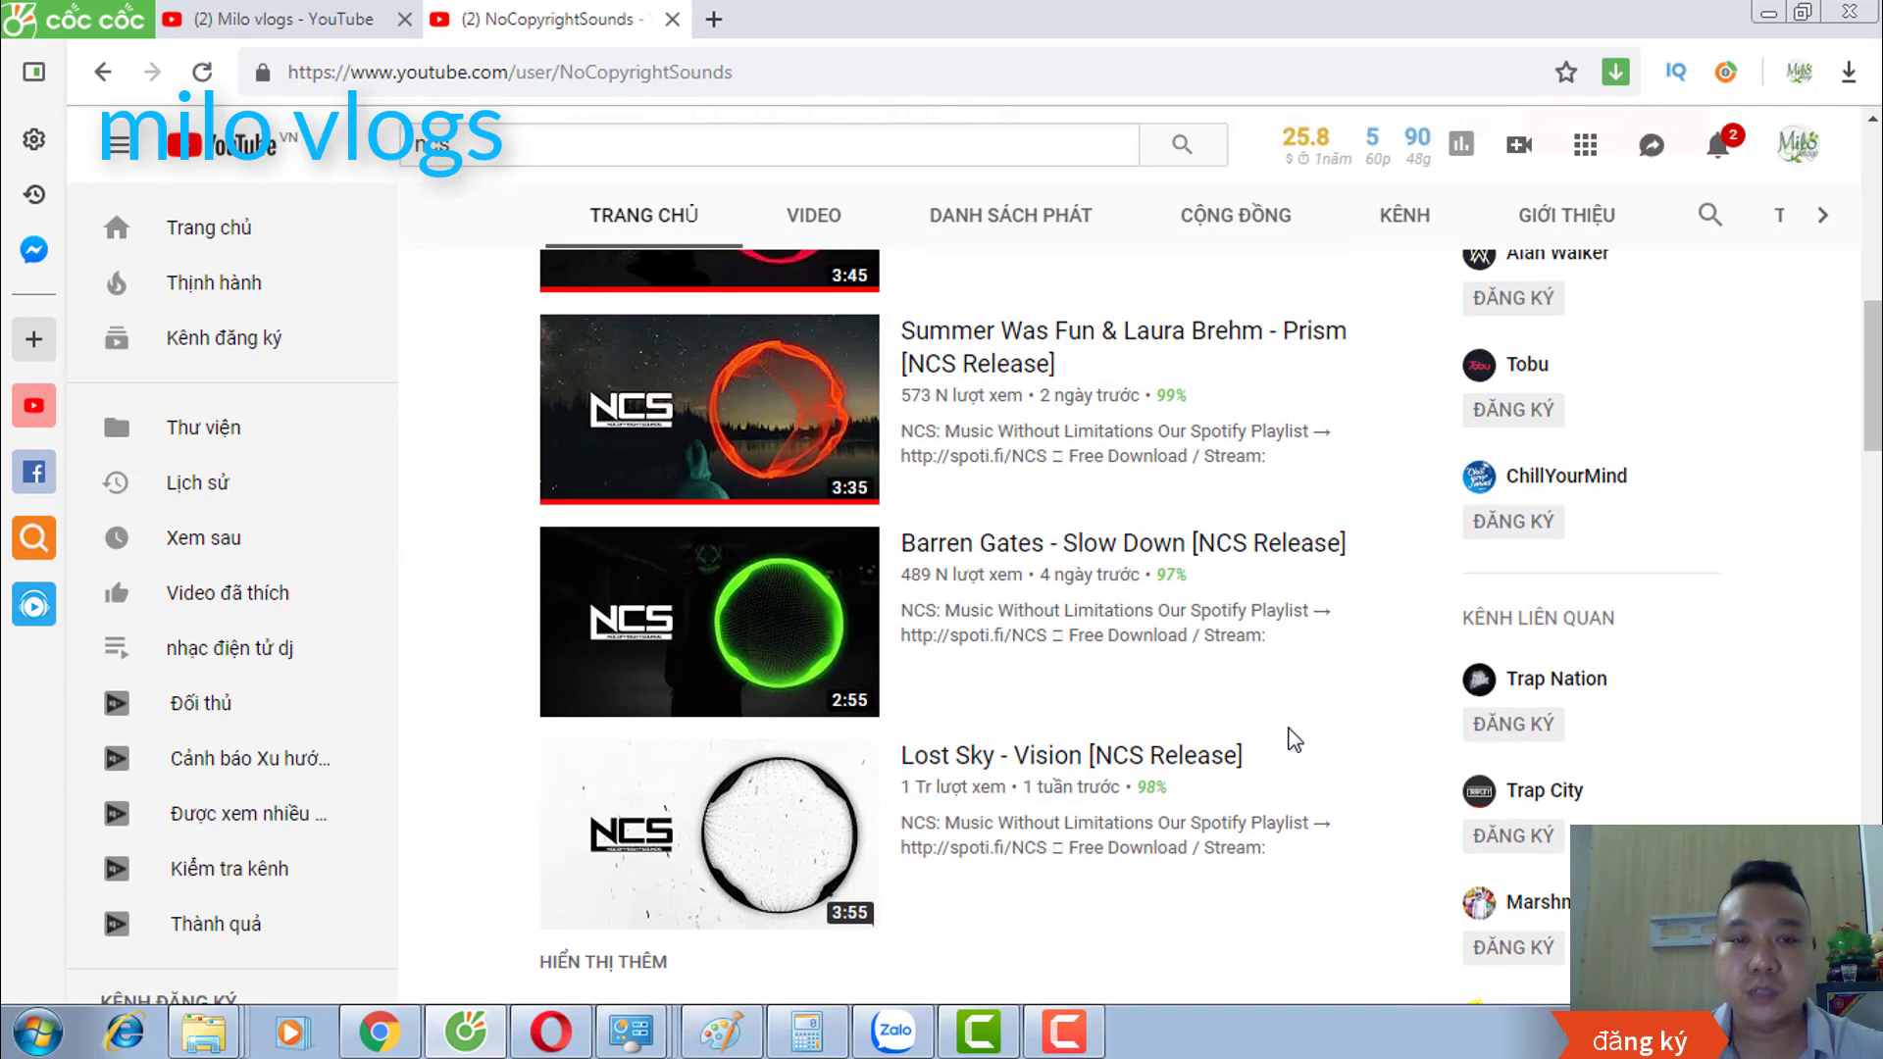
scroll(1292, 742, up, 2)
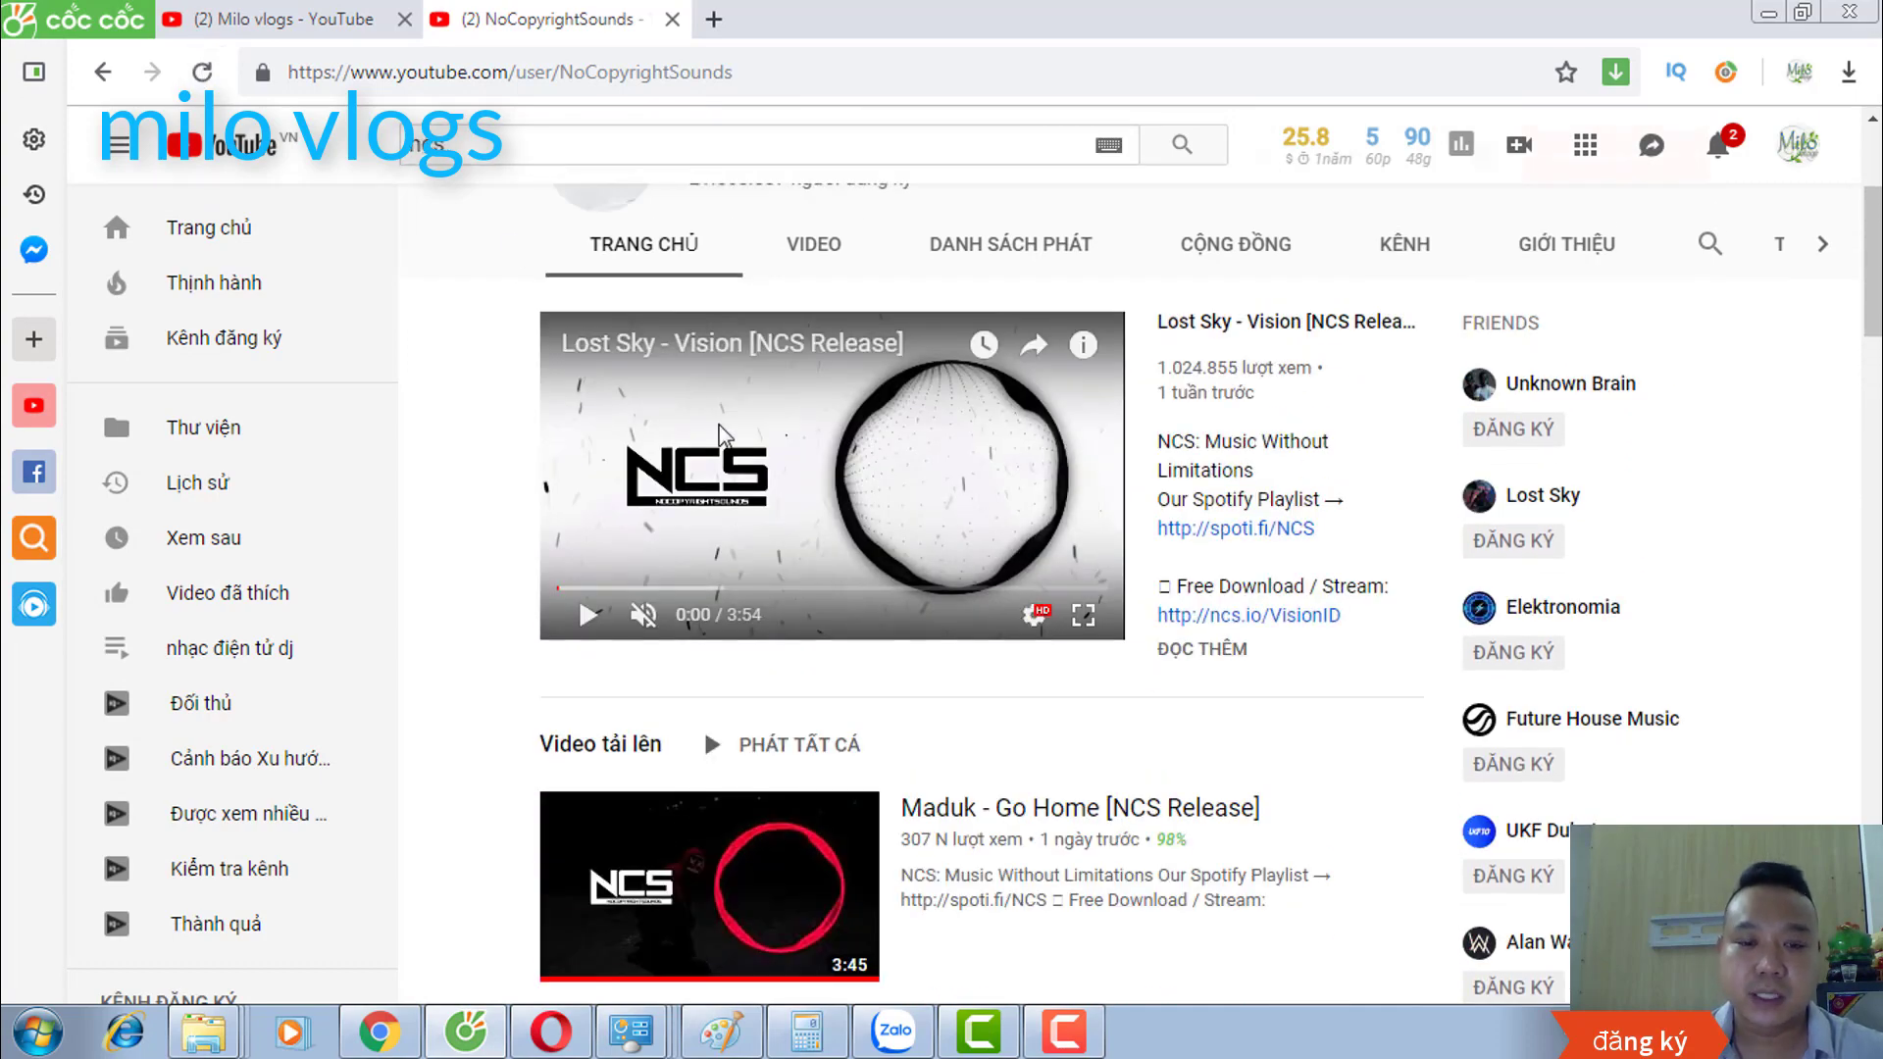
scroll(721, 431, down, 13)
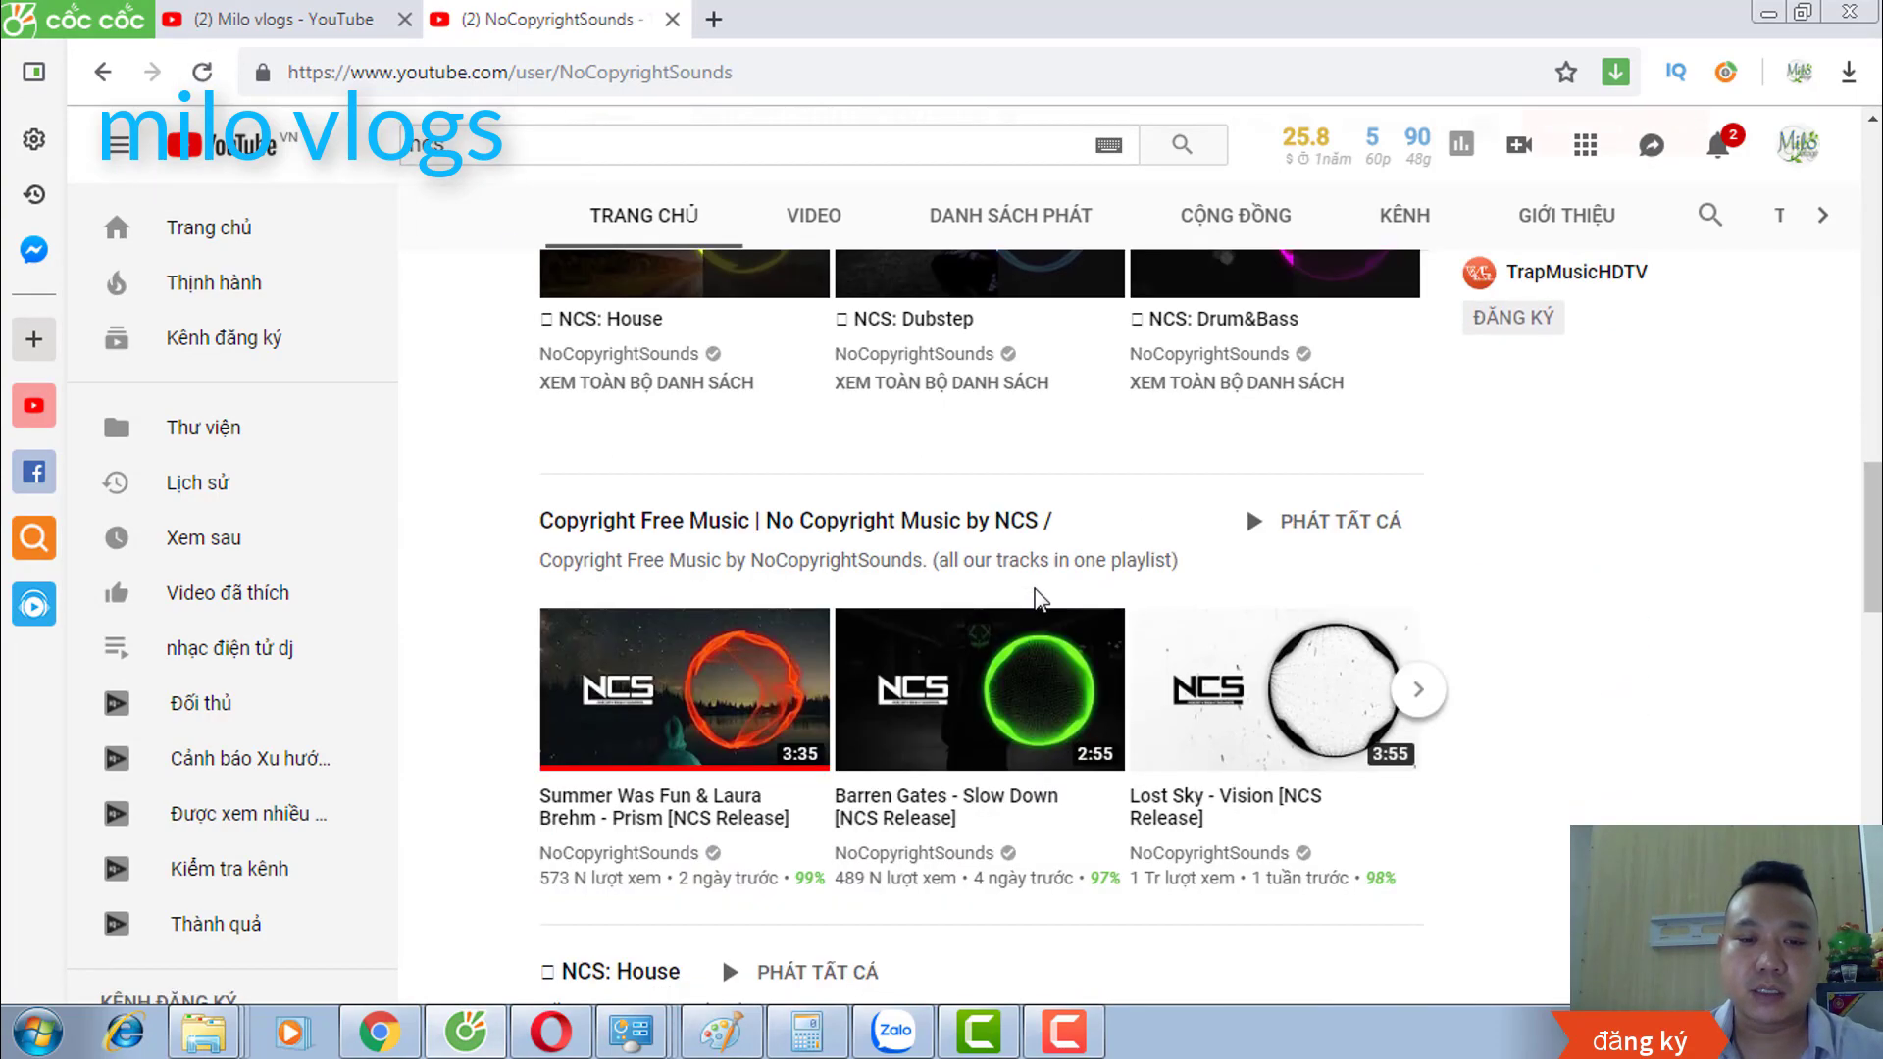
scroll(1038, 599, down, 11)
mouse_move(1124, 547)
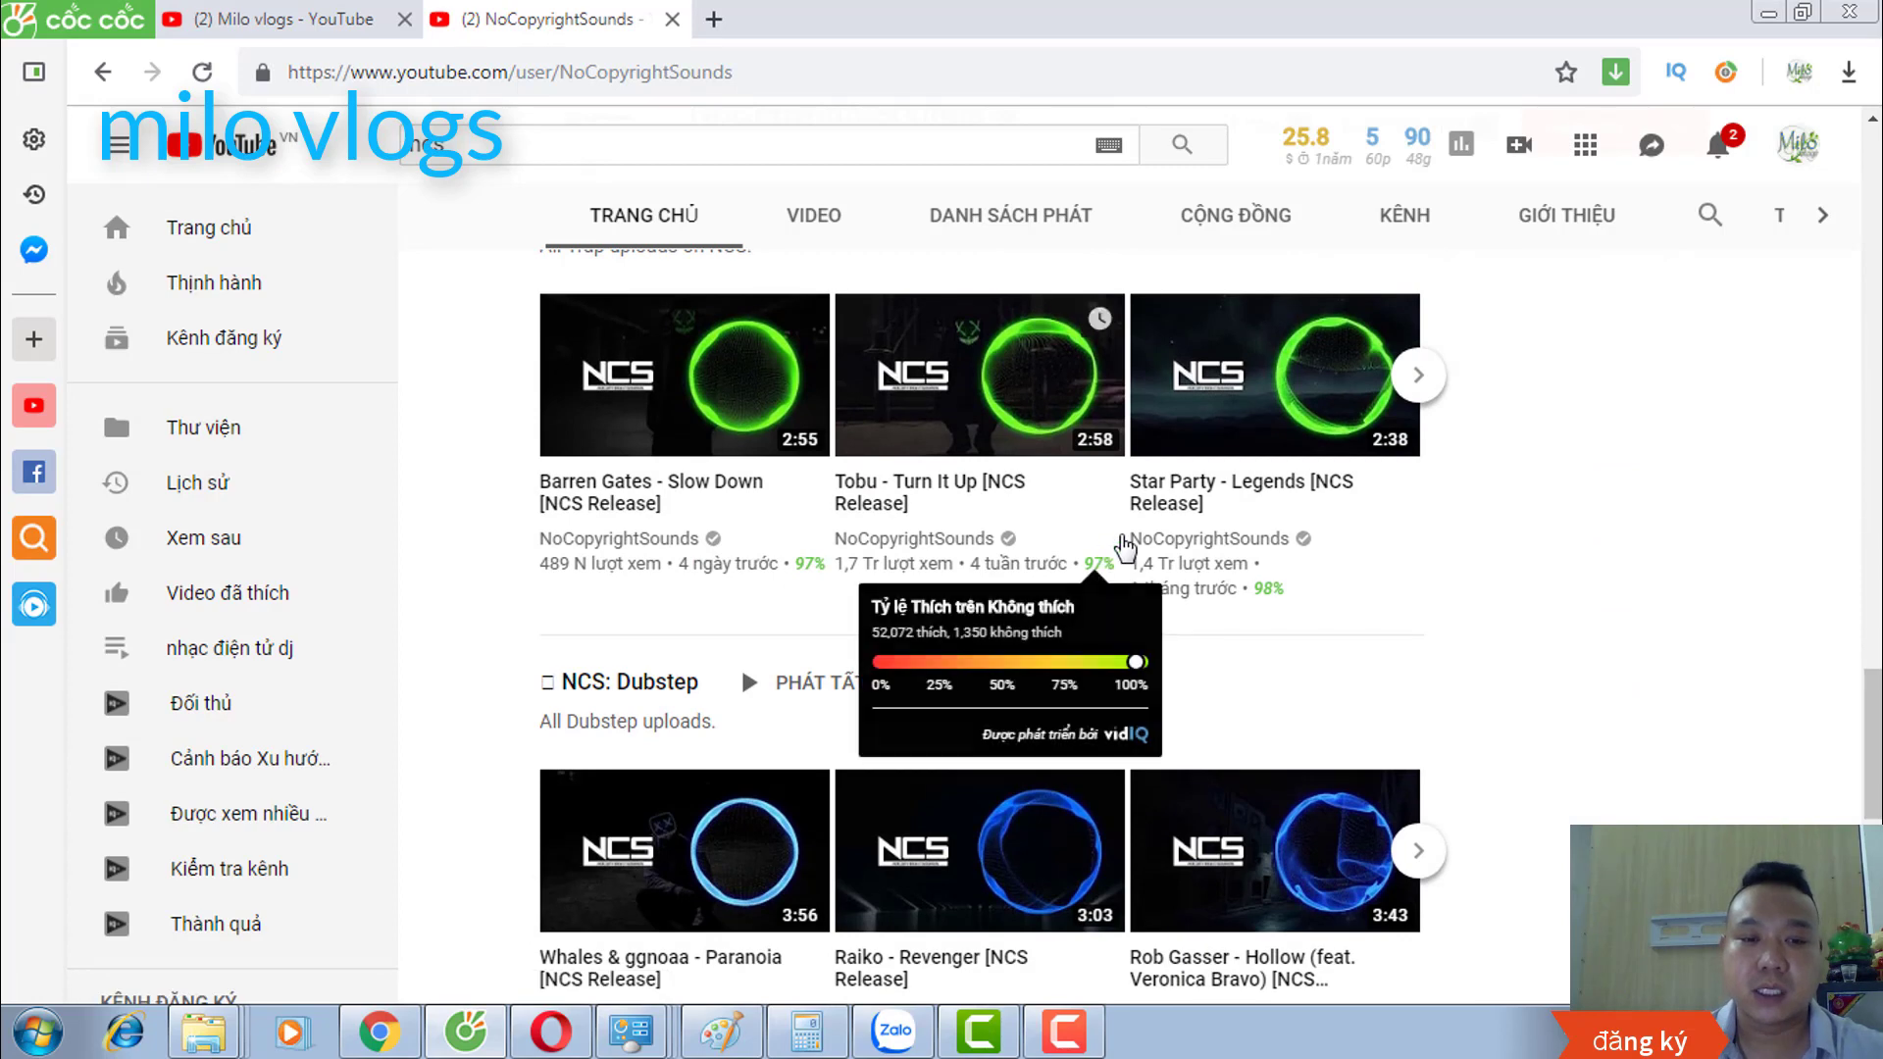
scroll(1259, 625, down, 4)
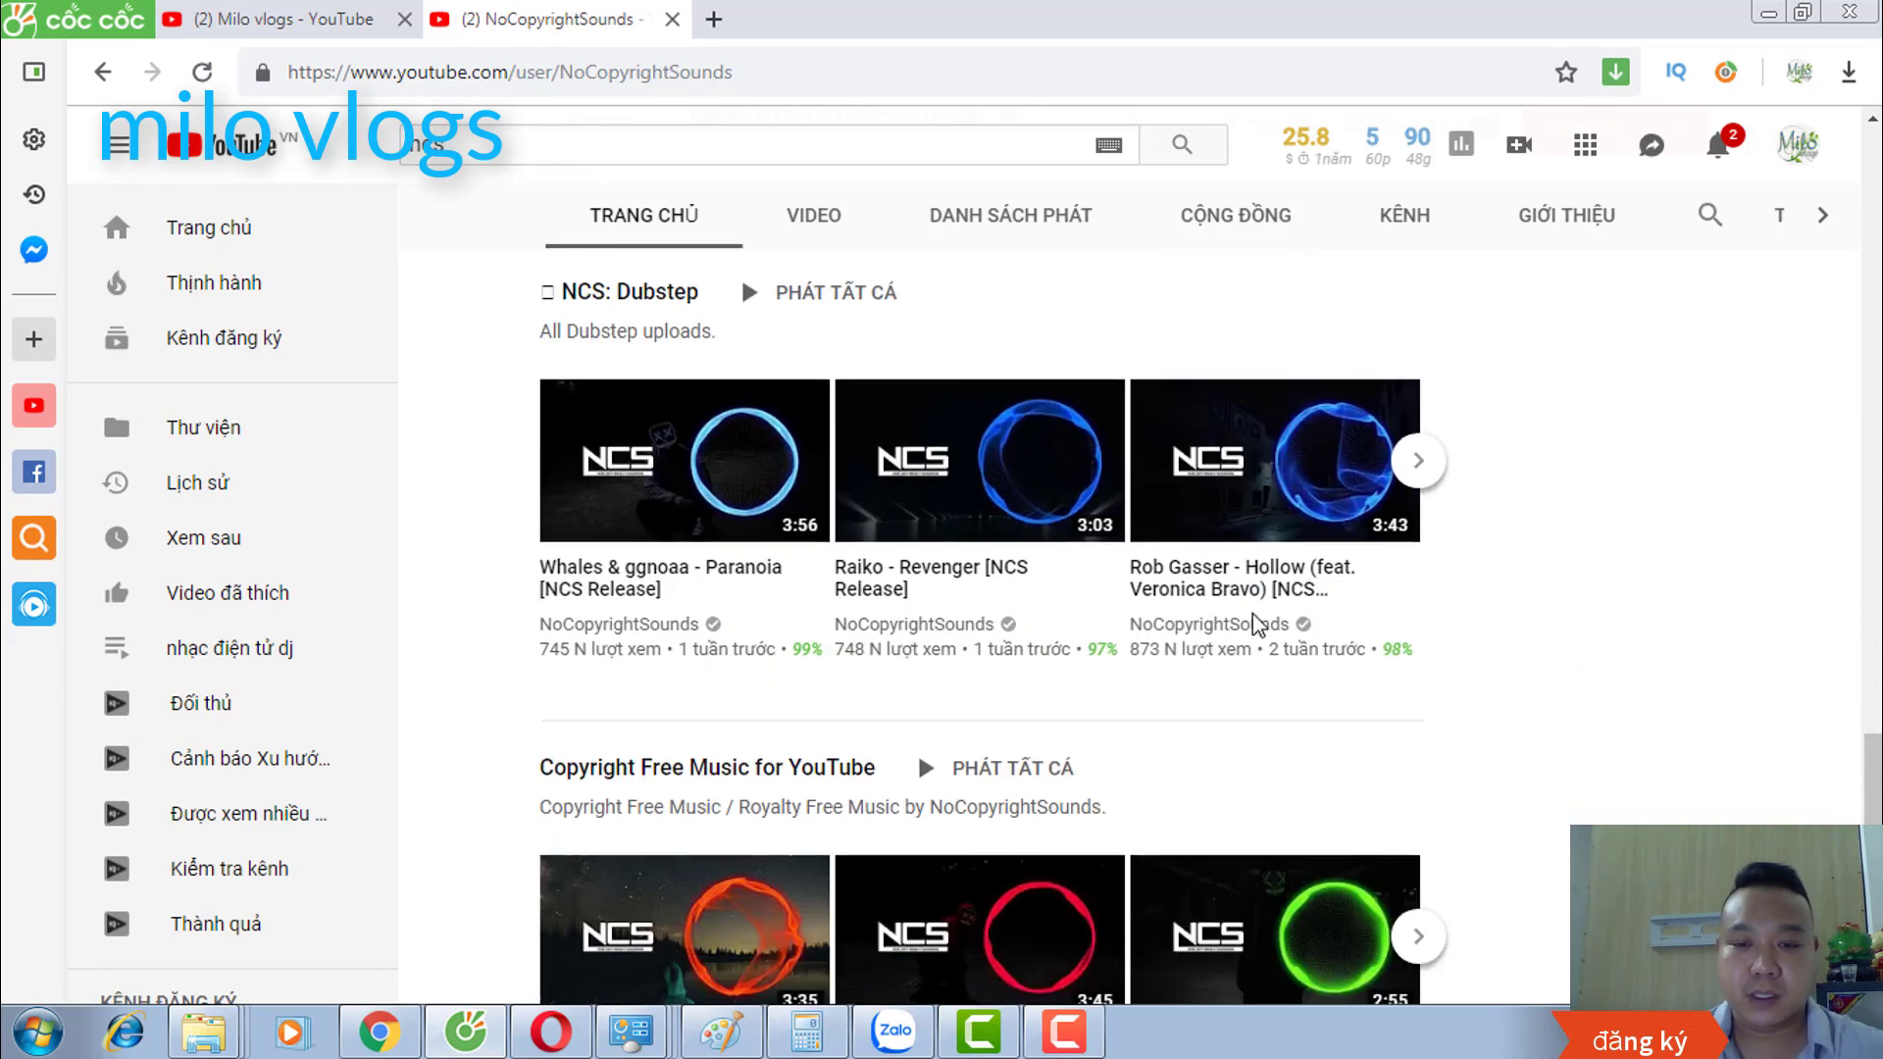
scroll(1368, 643, down, 5)
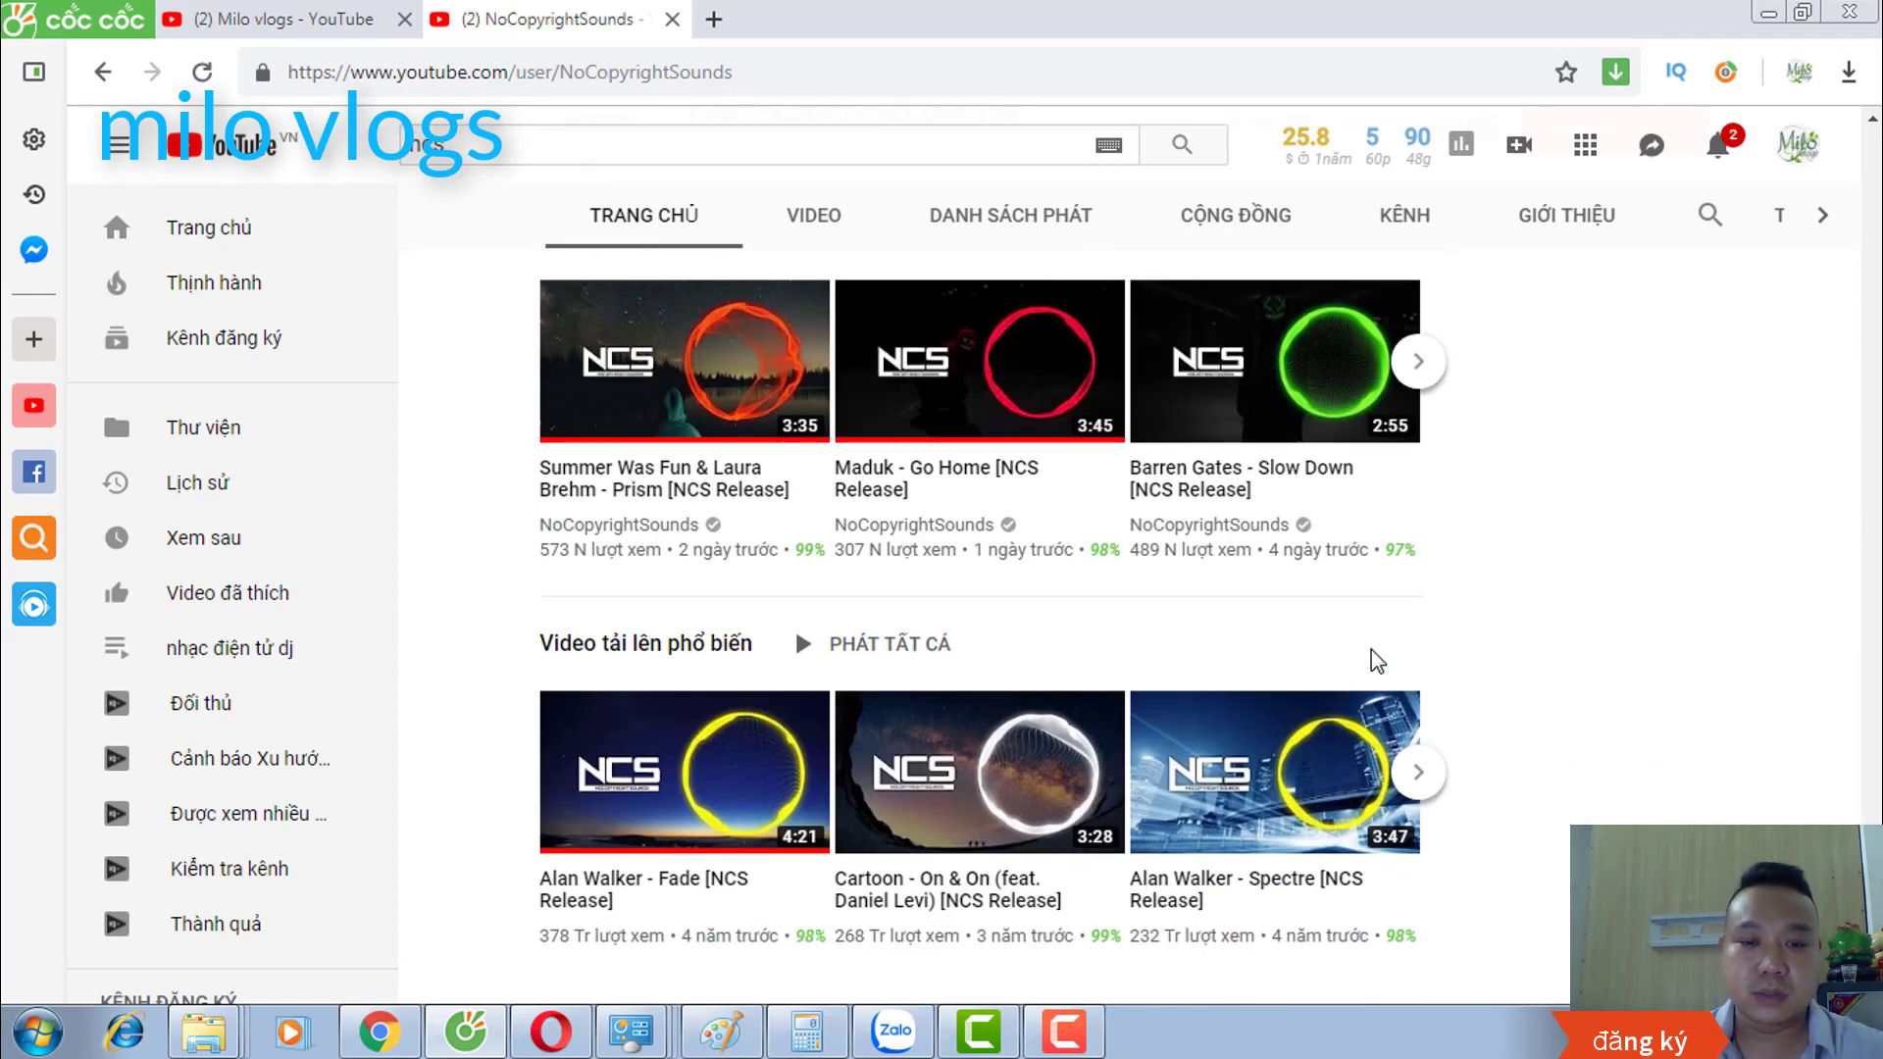
Step: Play "Tobu - Turn It Up [NCS Release]" from the NCS: Trap playlist with its sound on at about half volume
scroll(1375, 660, up, 5)
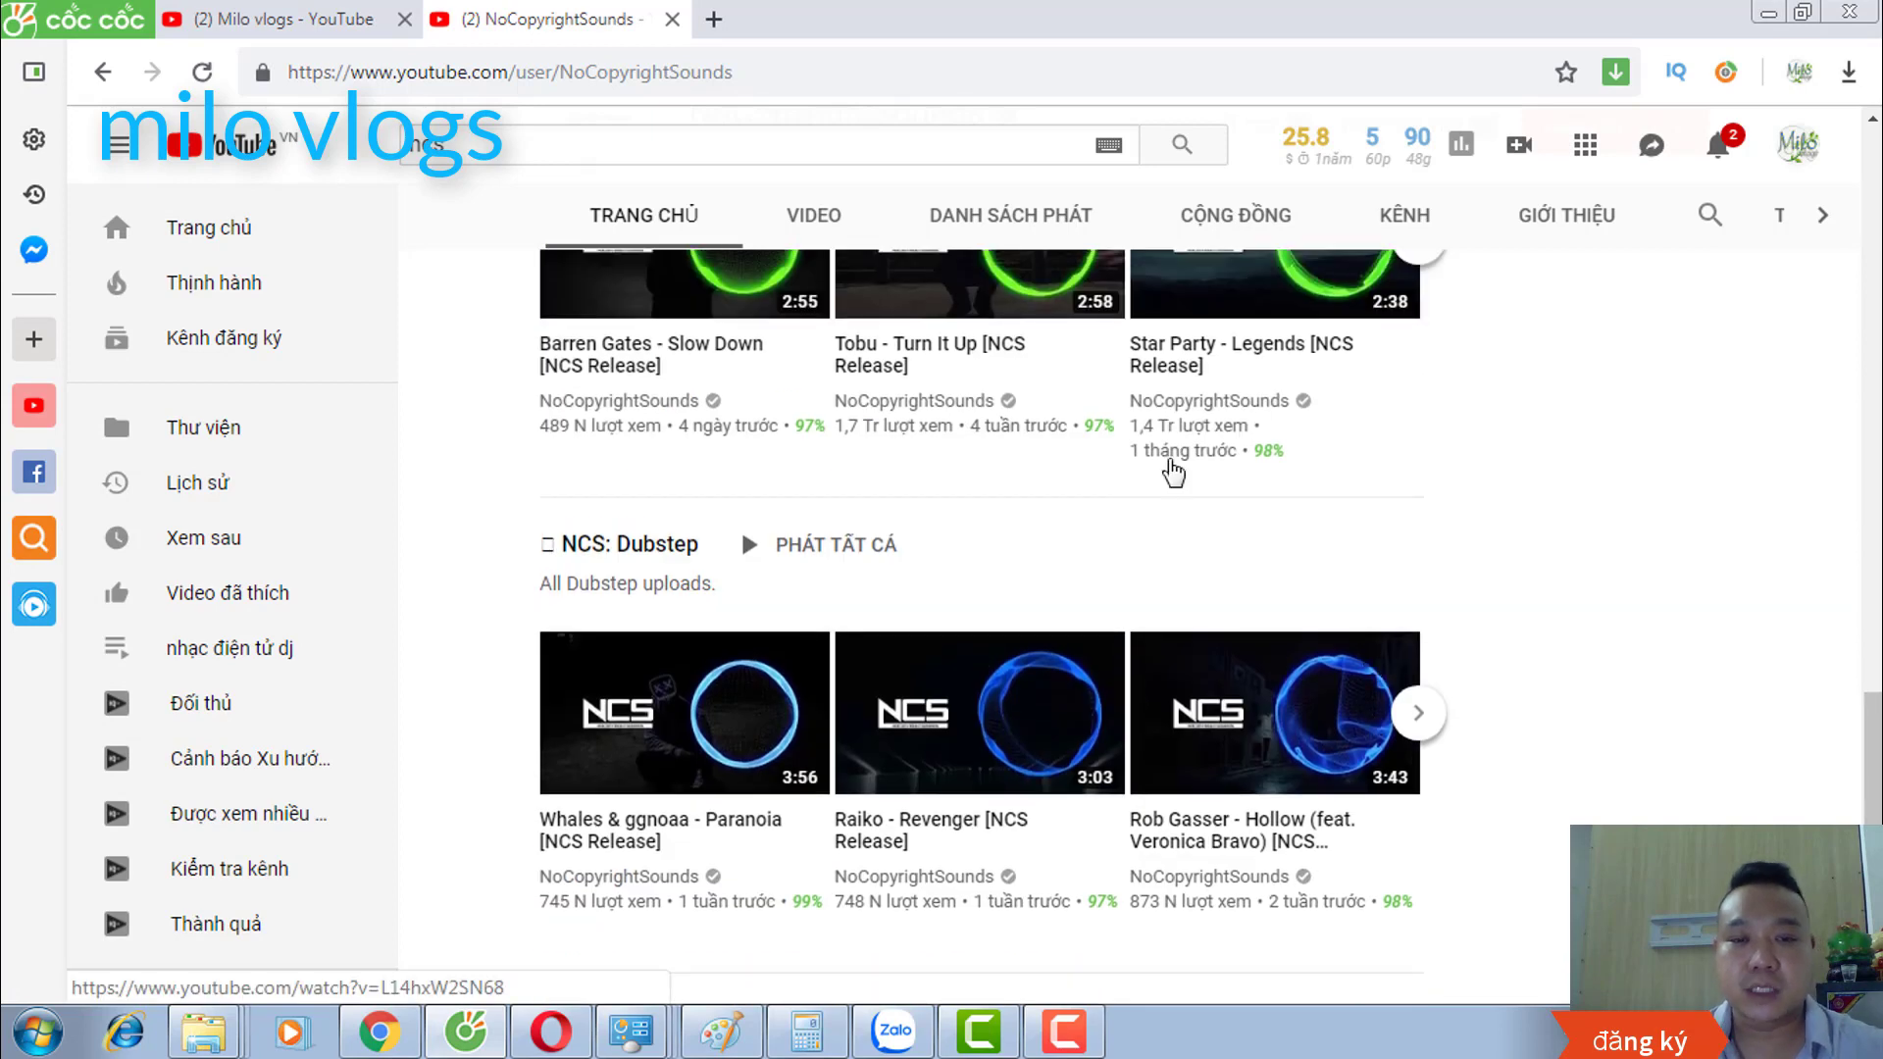
scroll(1173, 471, up, 1)
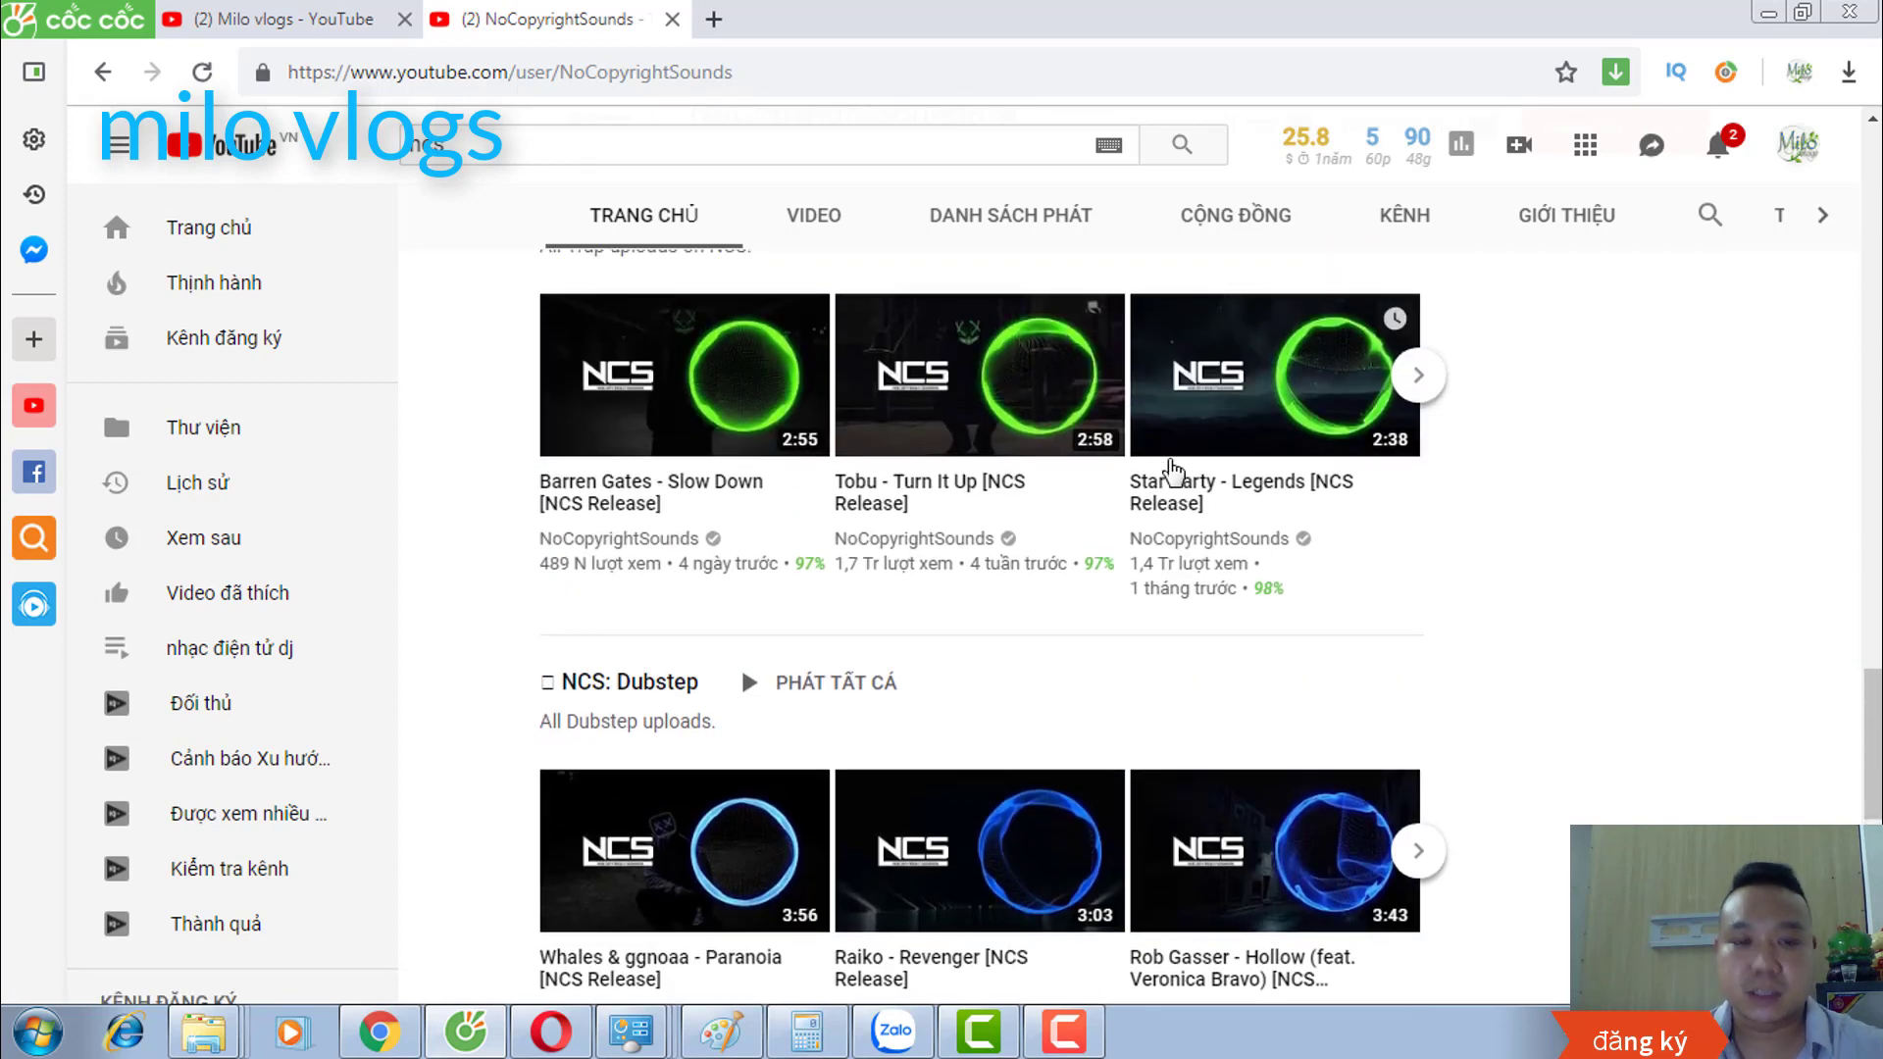
click(986, 499)
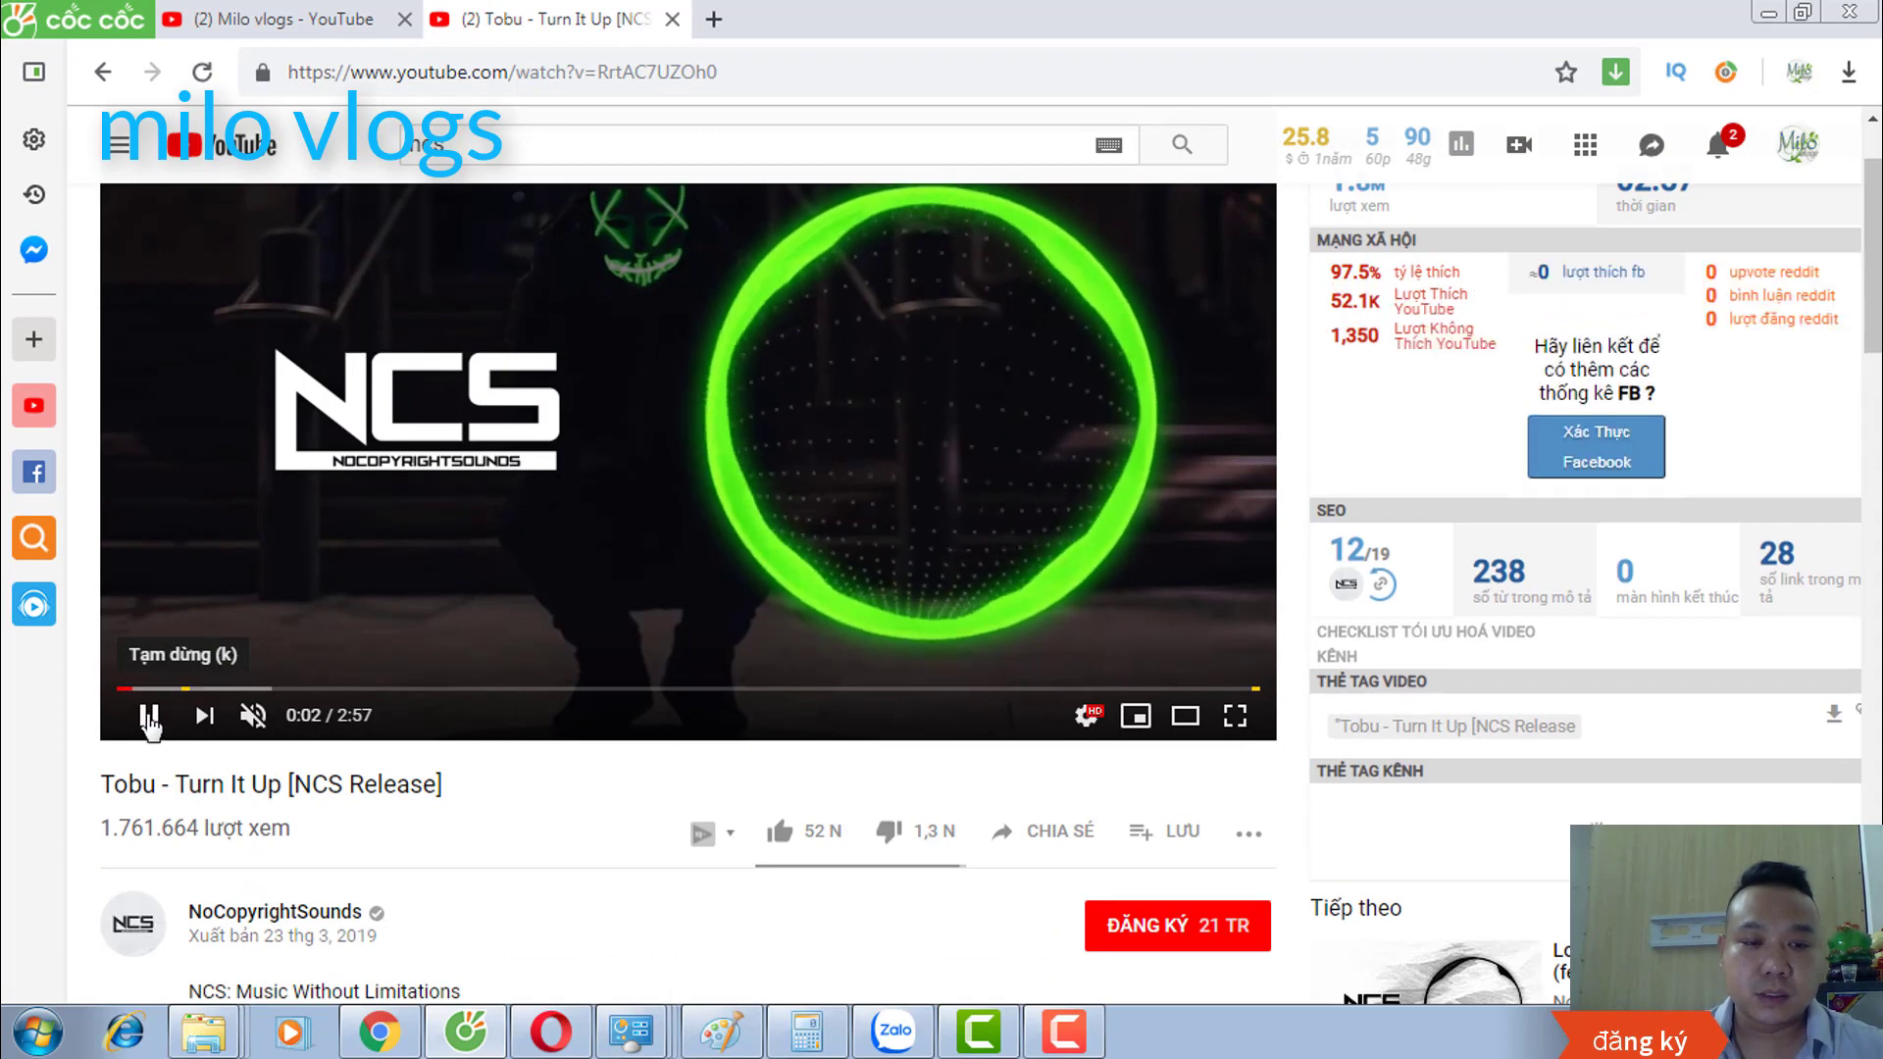
click(252, 715)
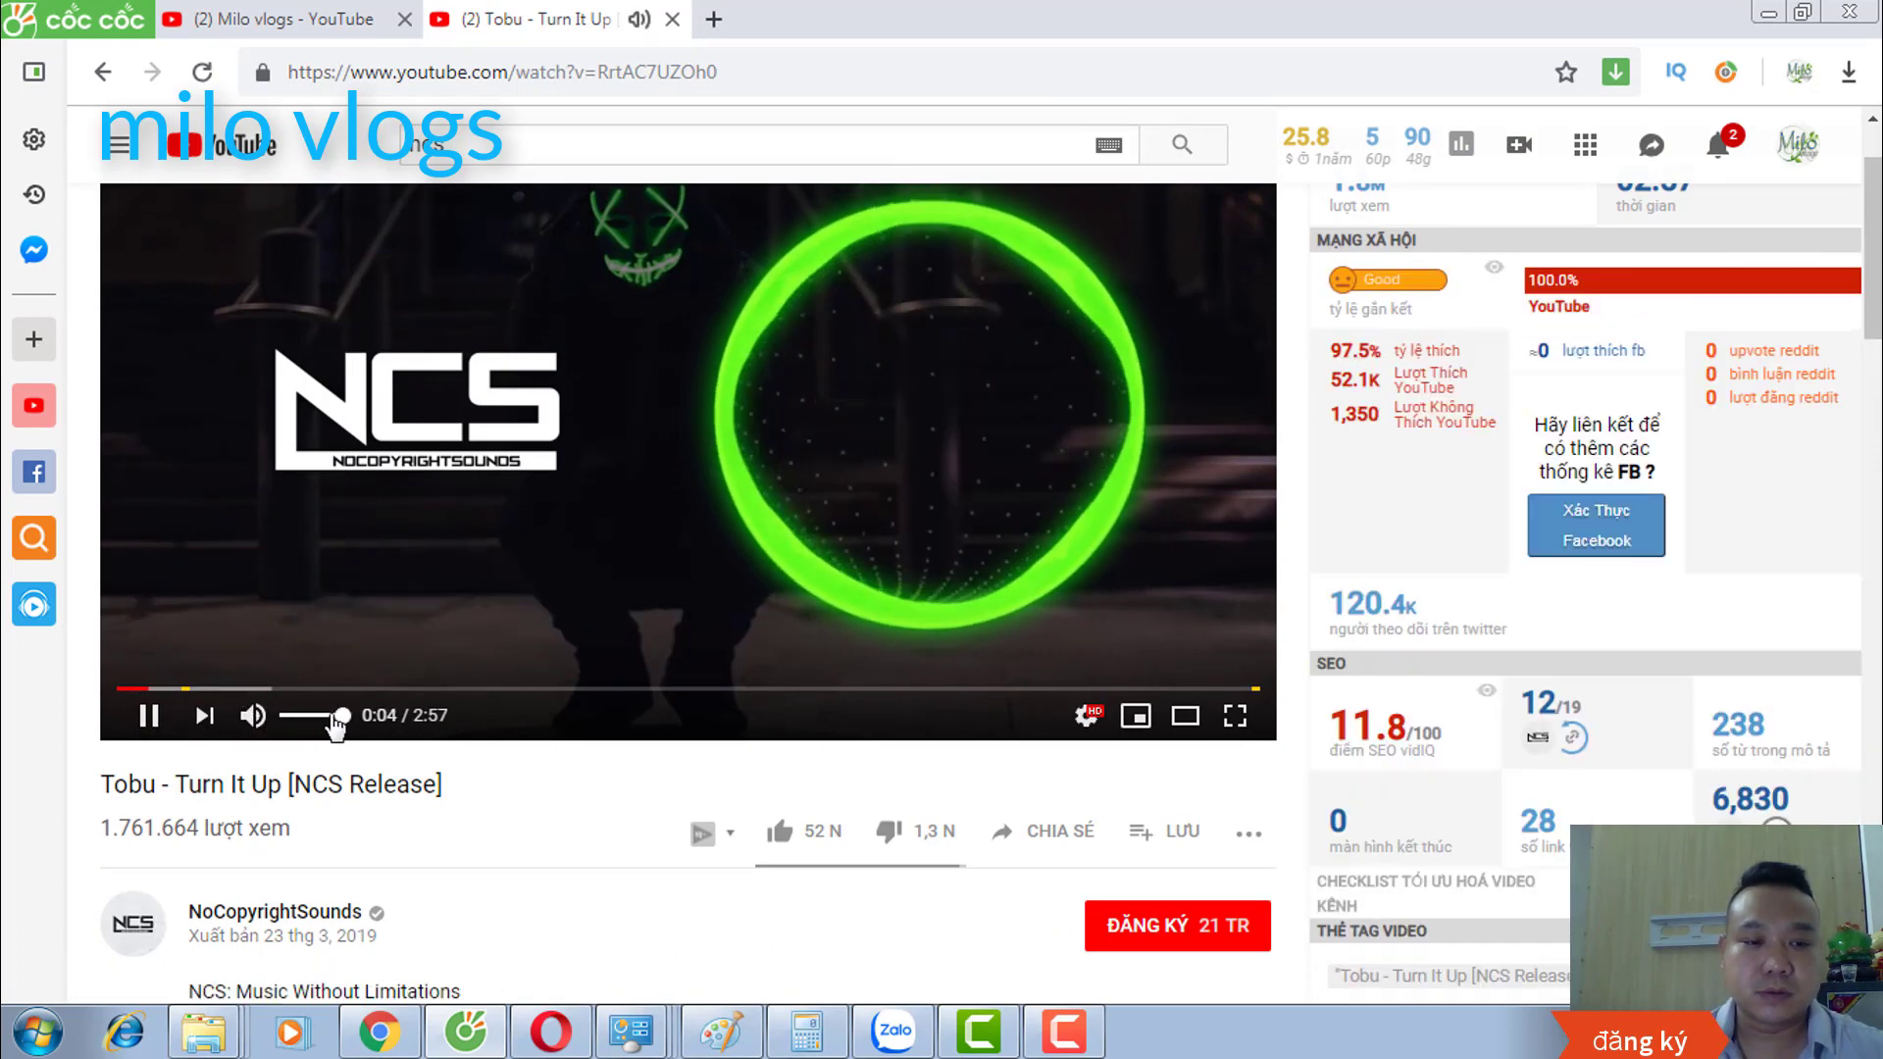
drag(342, 715, 307, 717)
Step: Pause the "Tobu - Turn It Up" video and close the banner ad over the player
scroll(594, 640, down, 4)
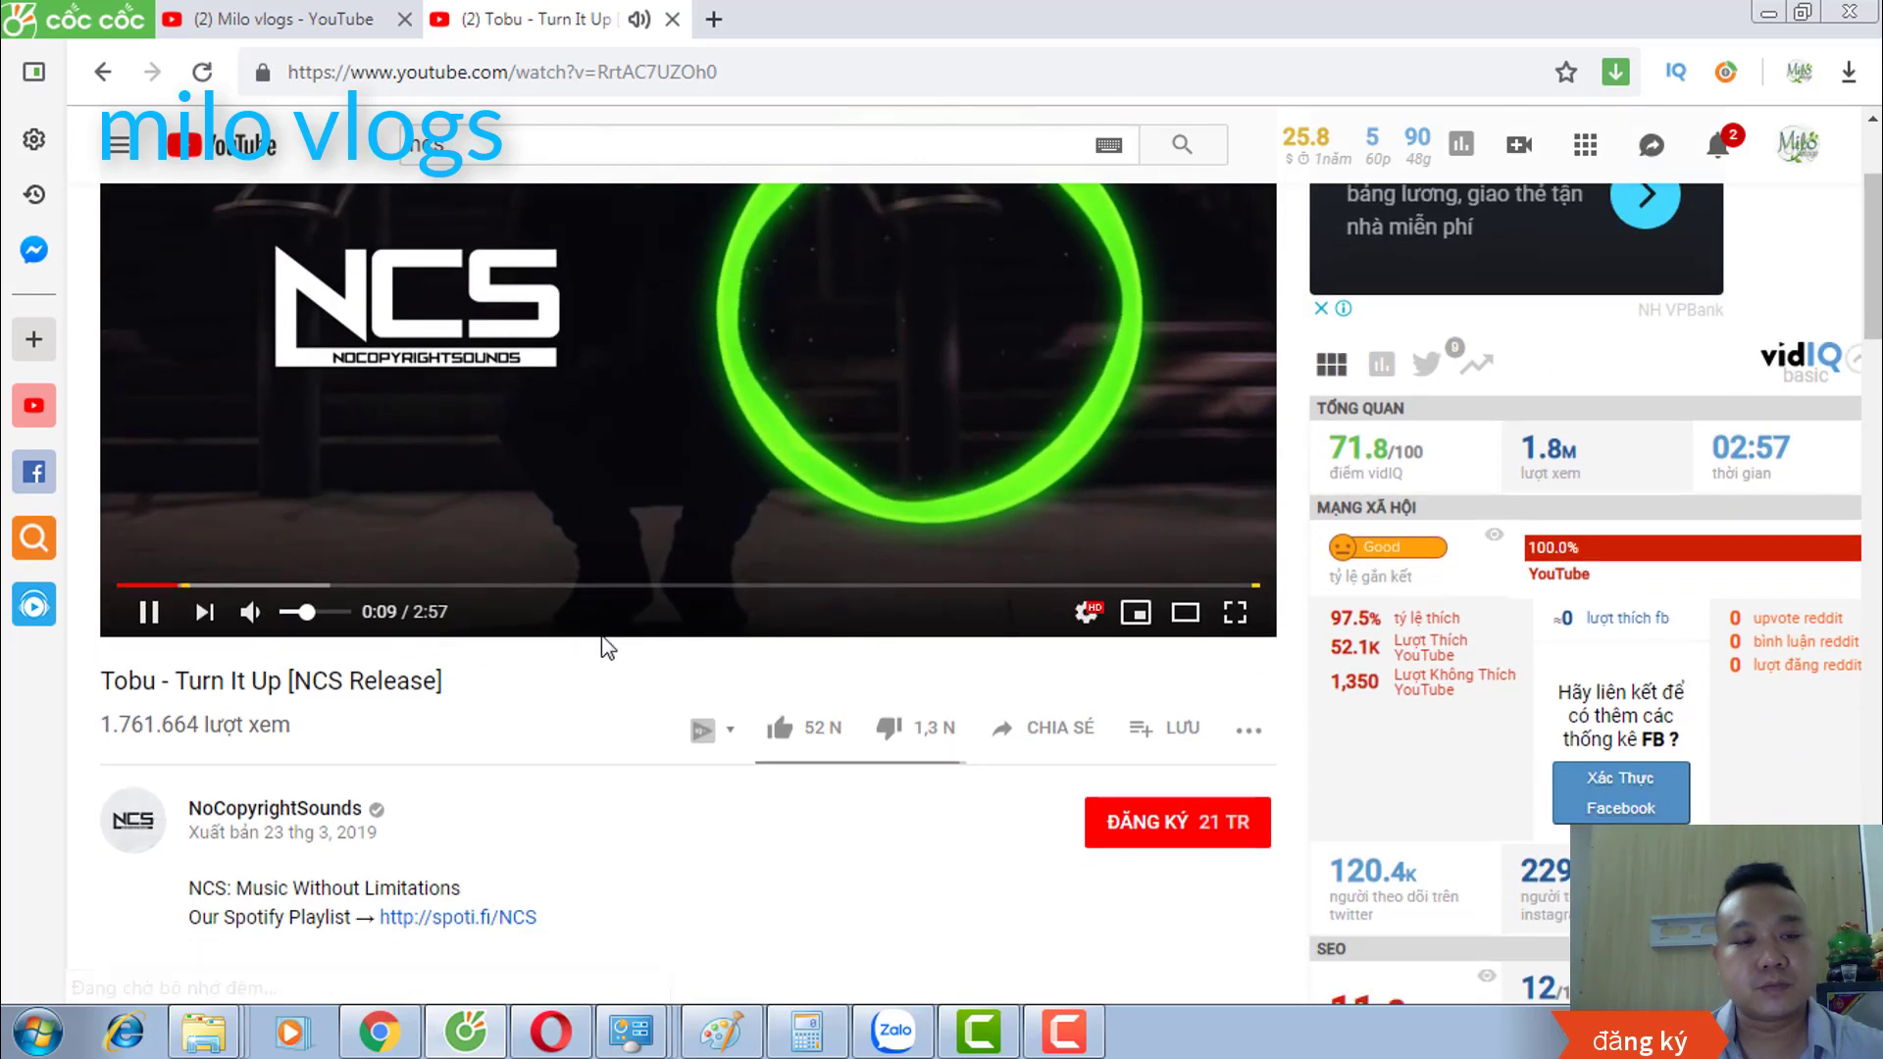
scroll(595, 639, up, 4)
scroll(332, 569, down, 1)
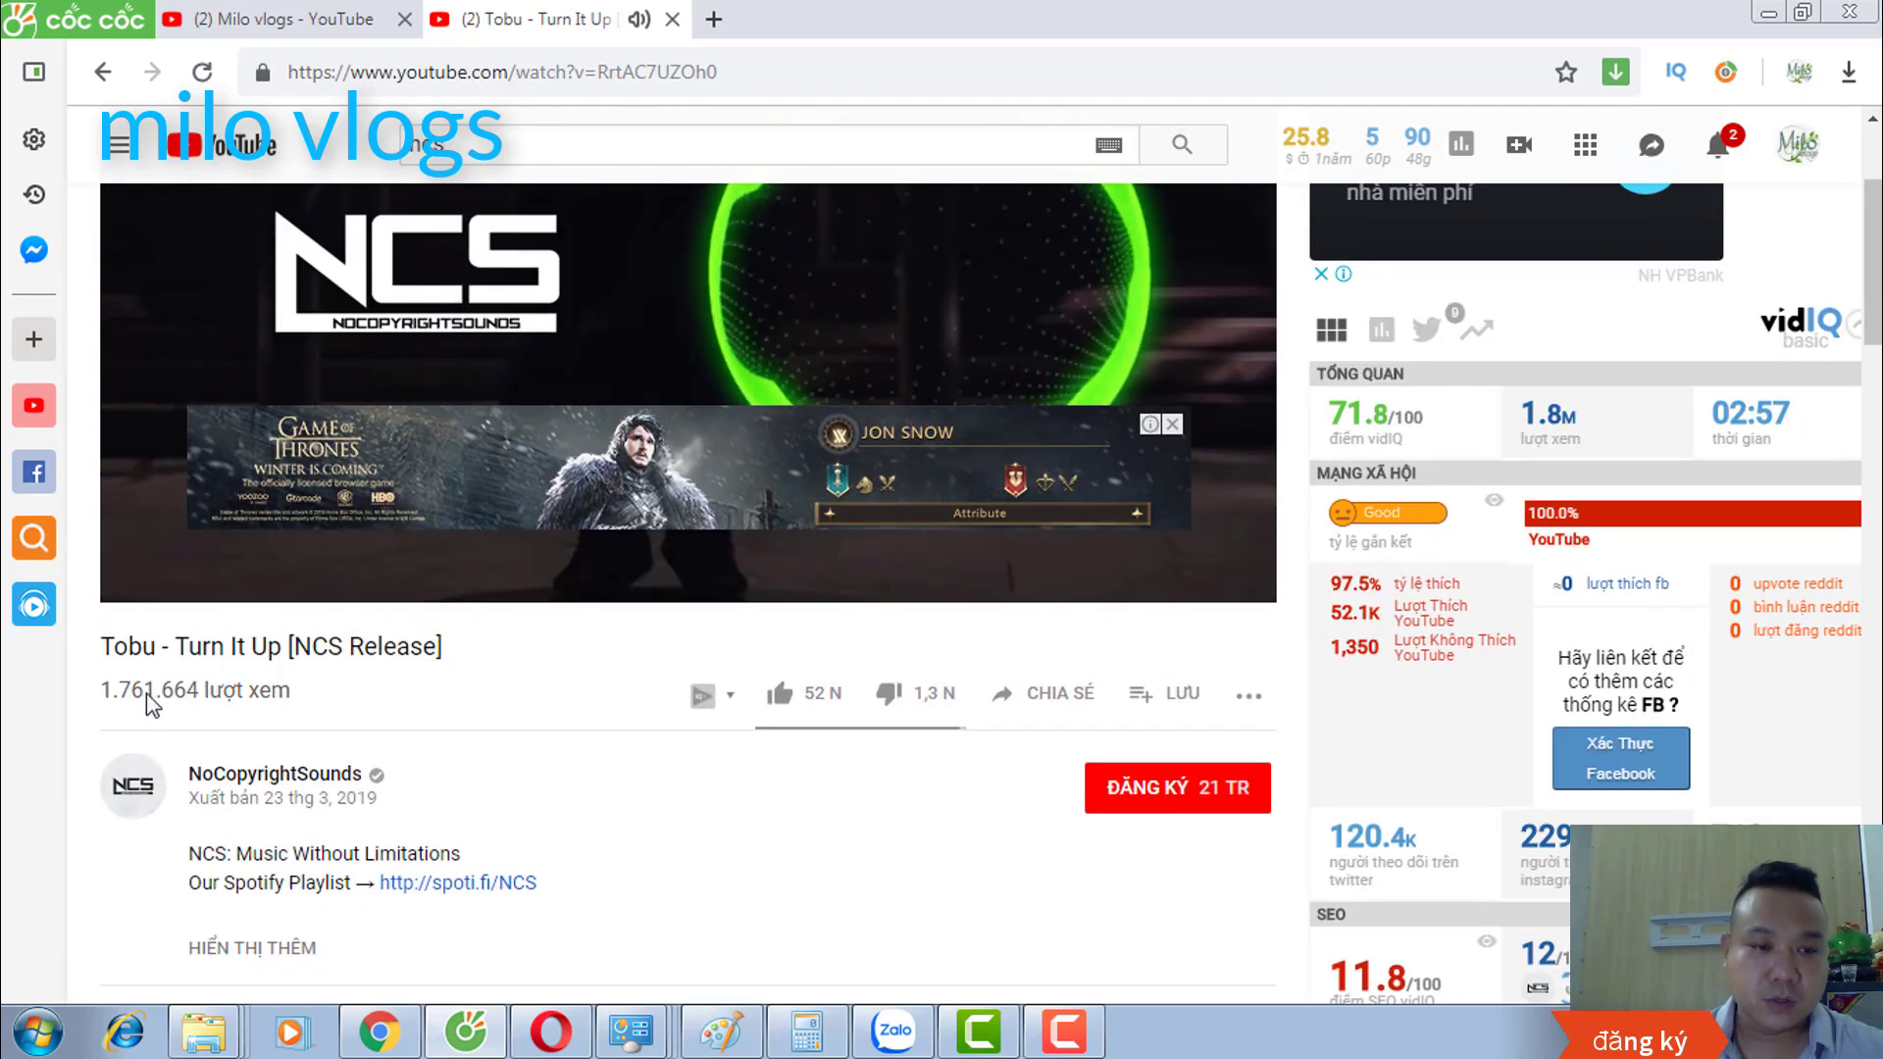
click(148, 577)
scroll(522, 721, up, 2)
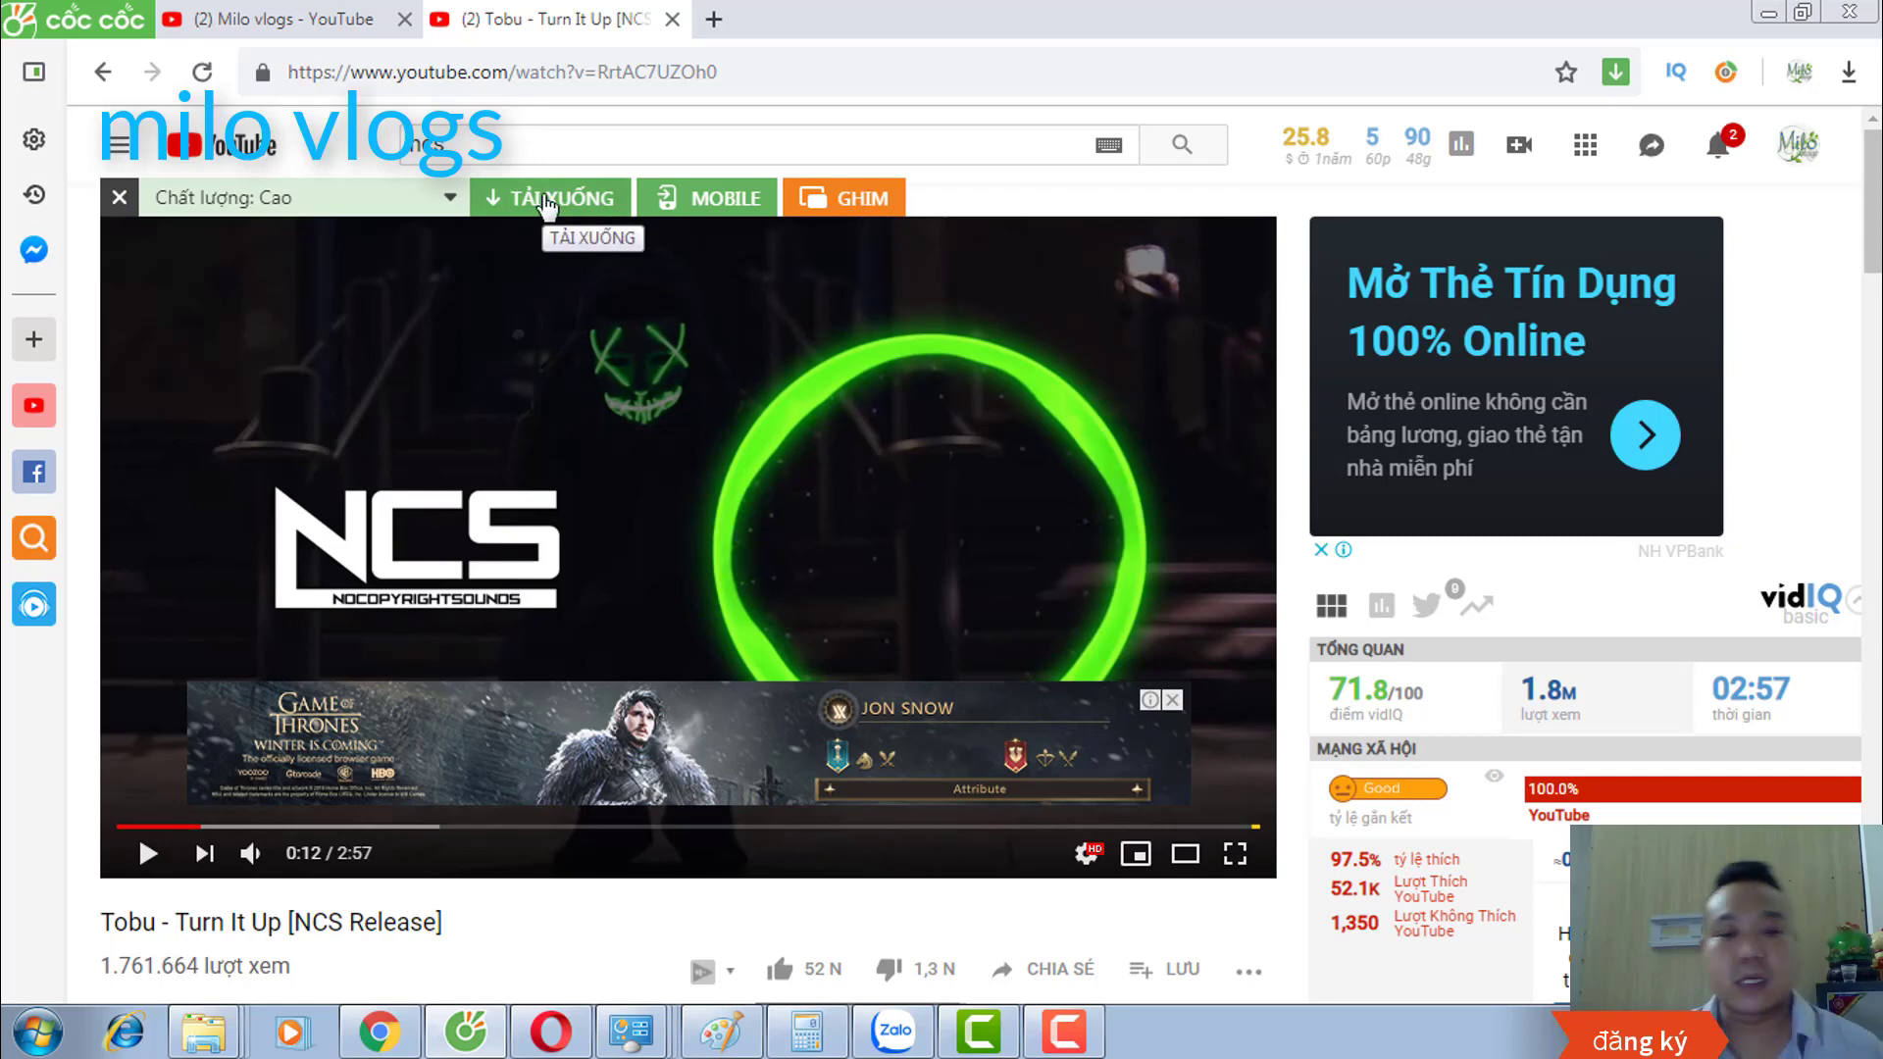
scroll(856, 451, down, 1)
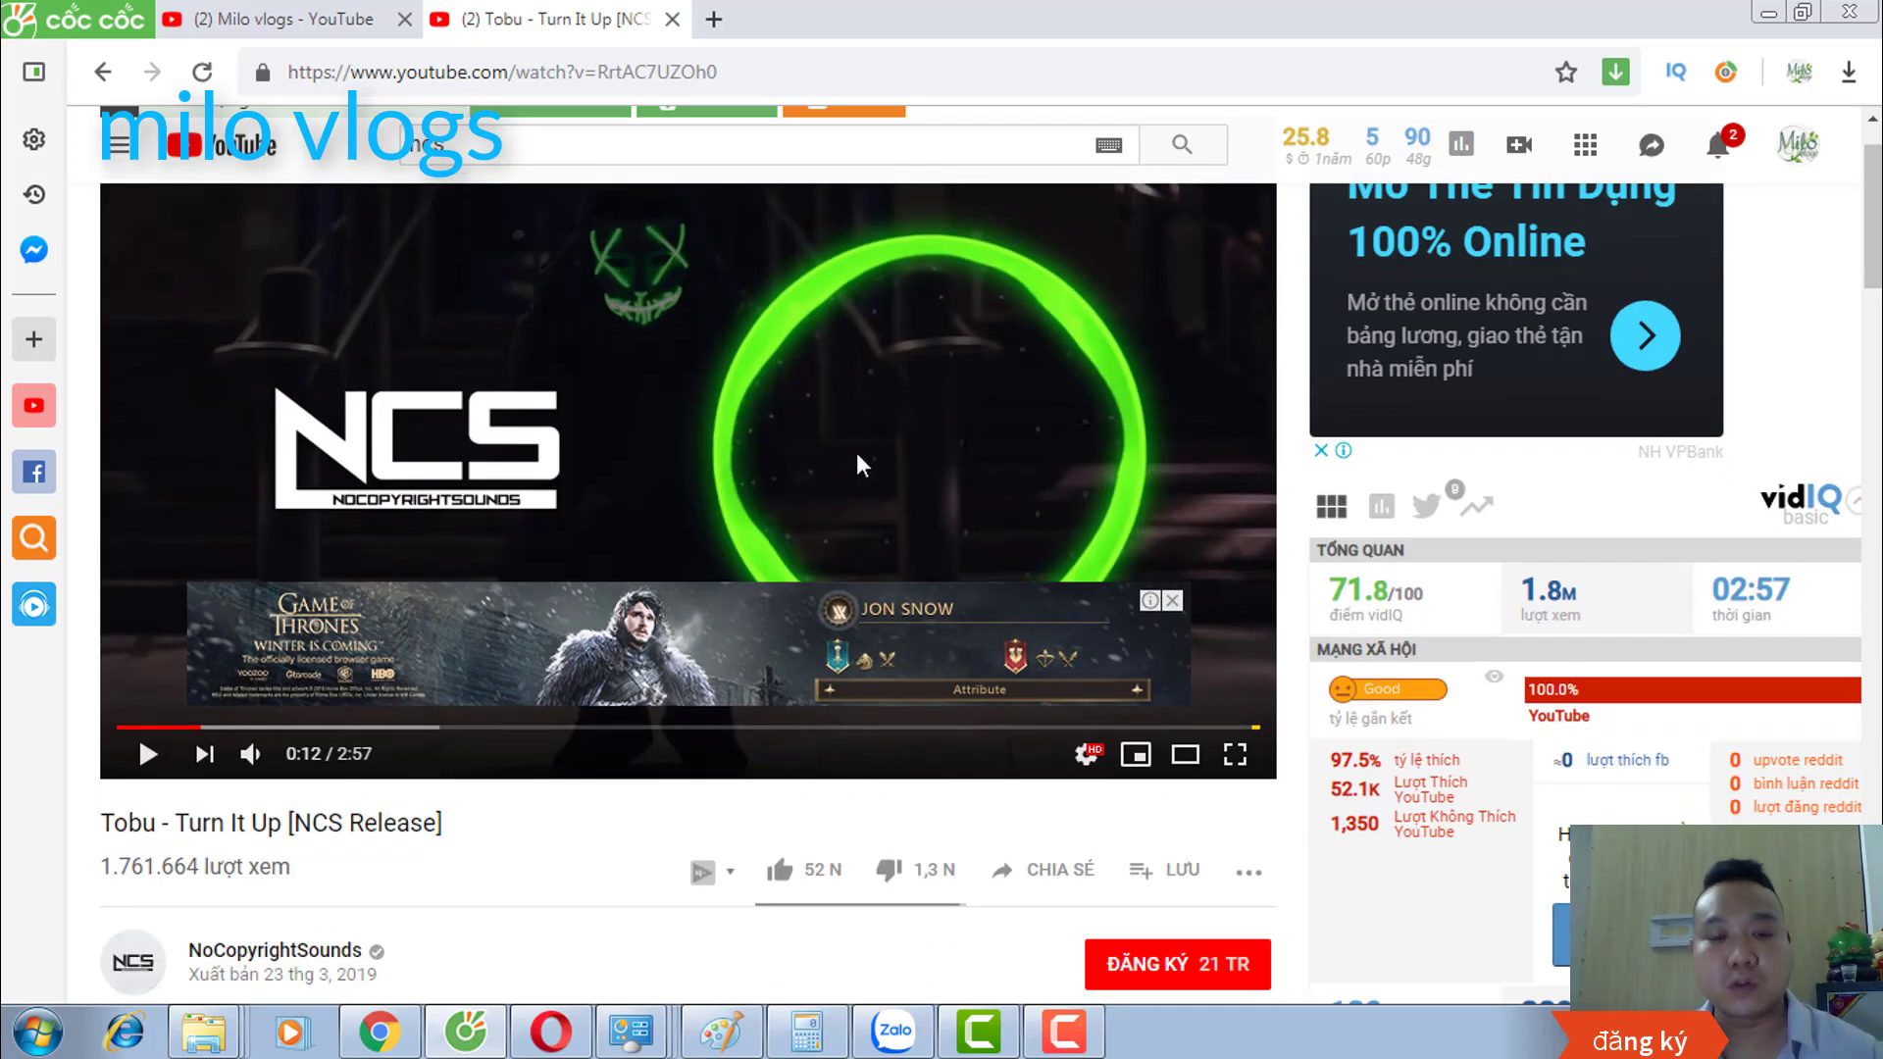
click(1173, 562)
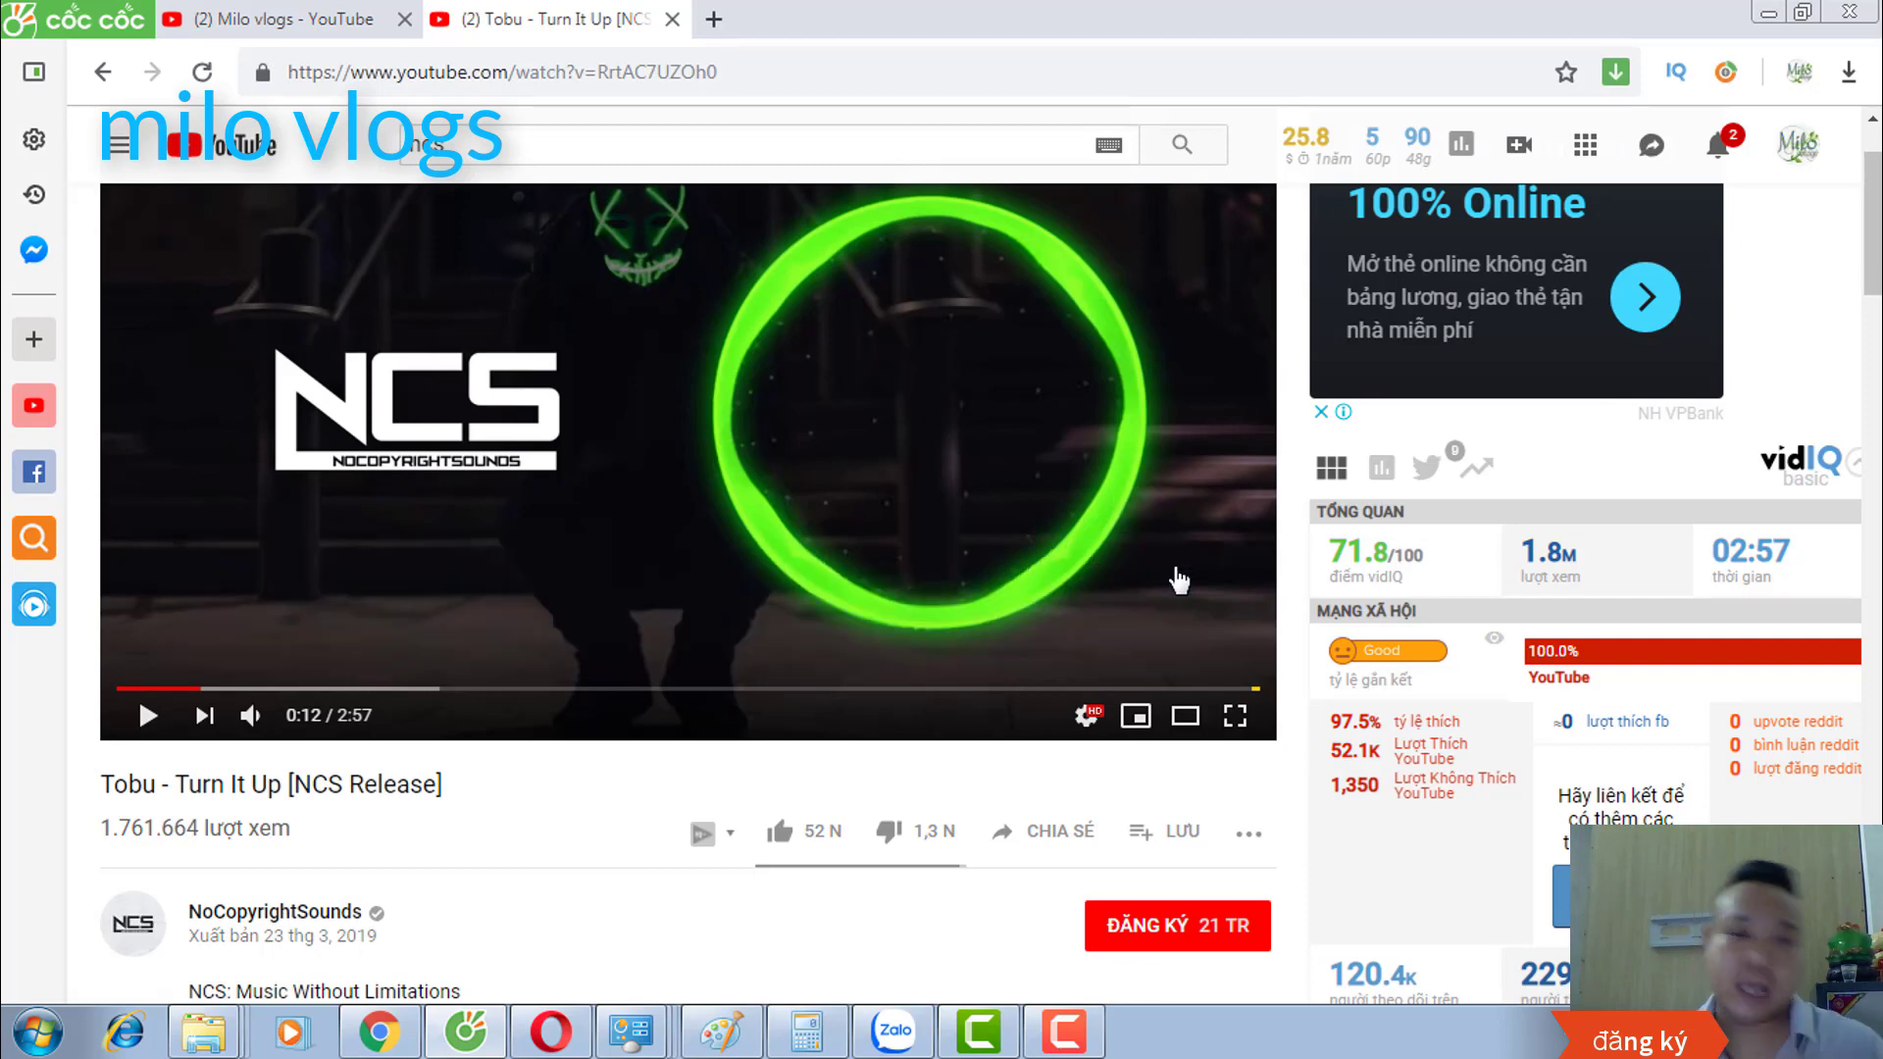
Step: Copy the web address of the "Tobu - Turn It Up" video
scroll(1179, 581, up, 1)
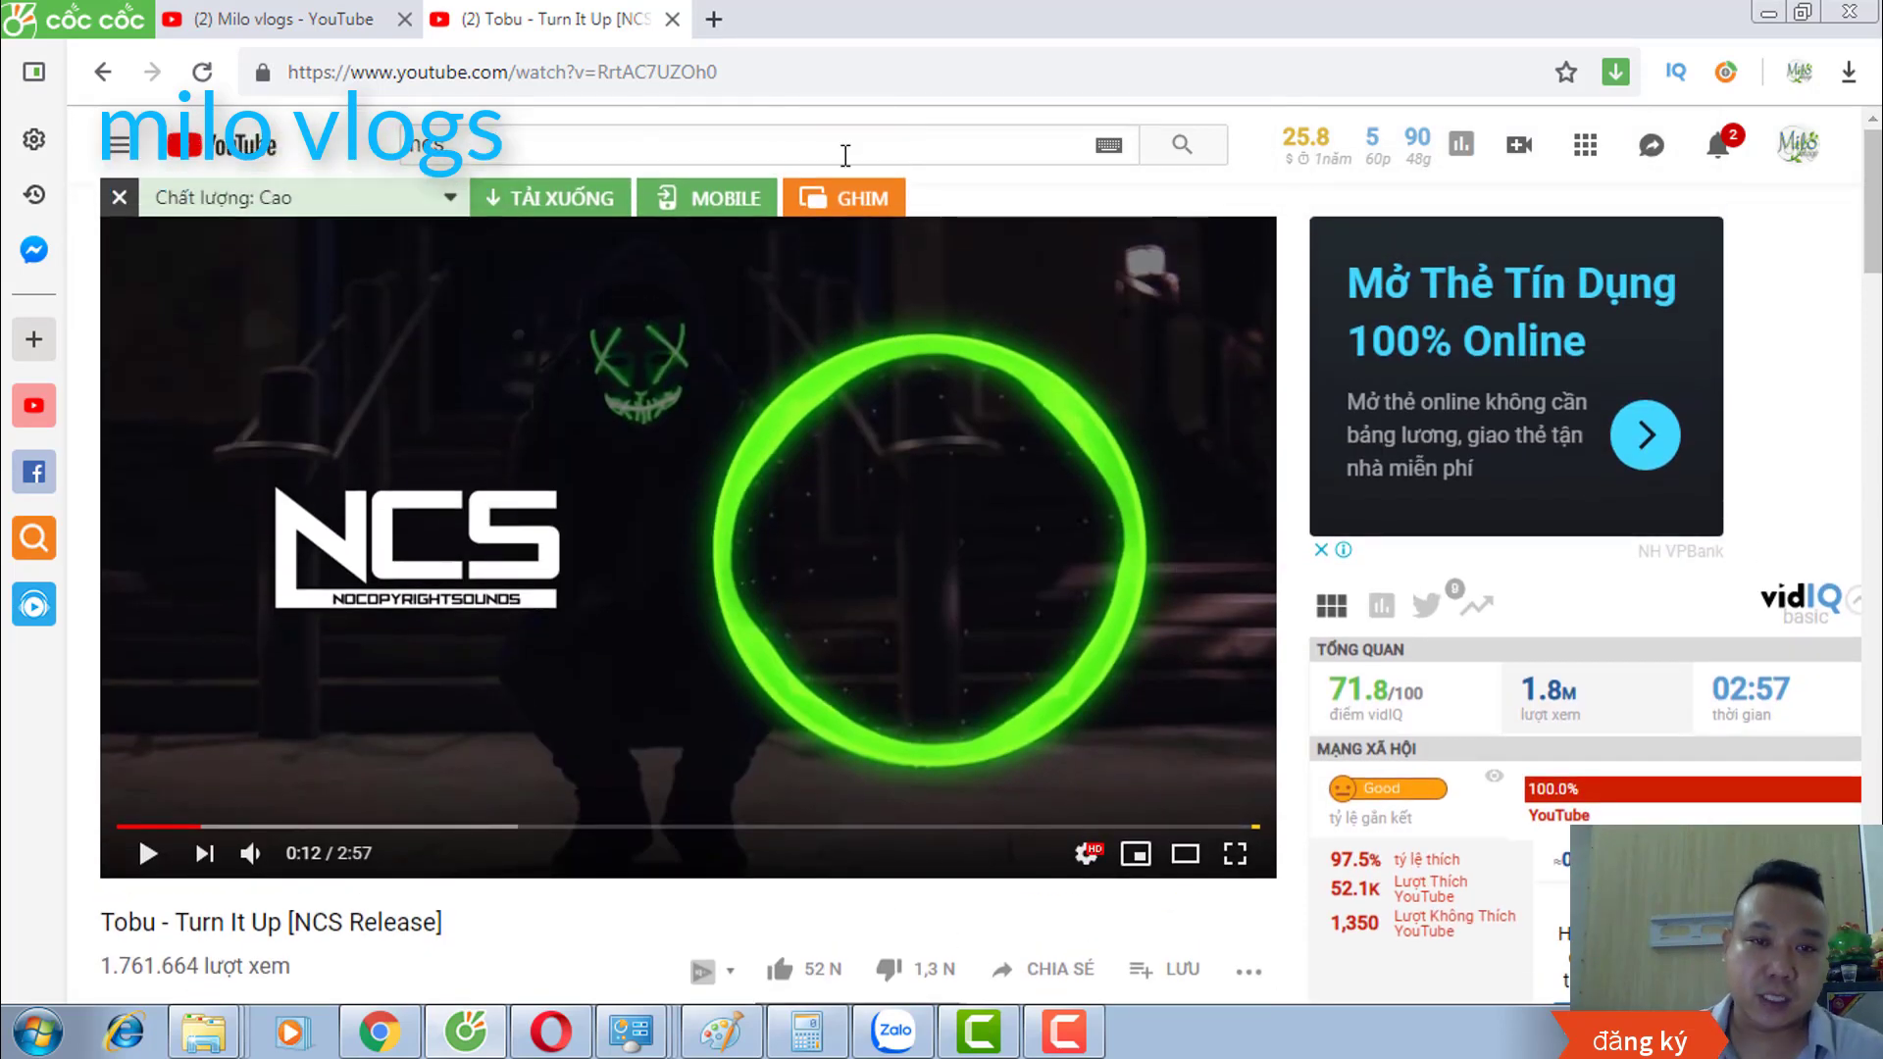
click(692, 84)
key(ctrl+c)
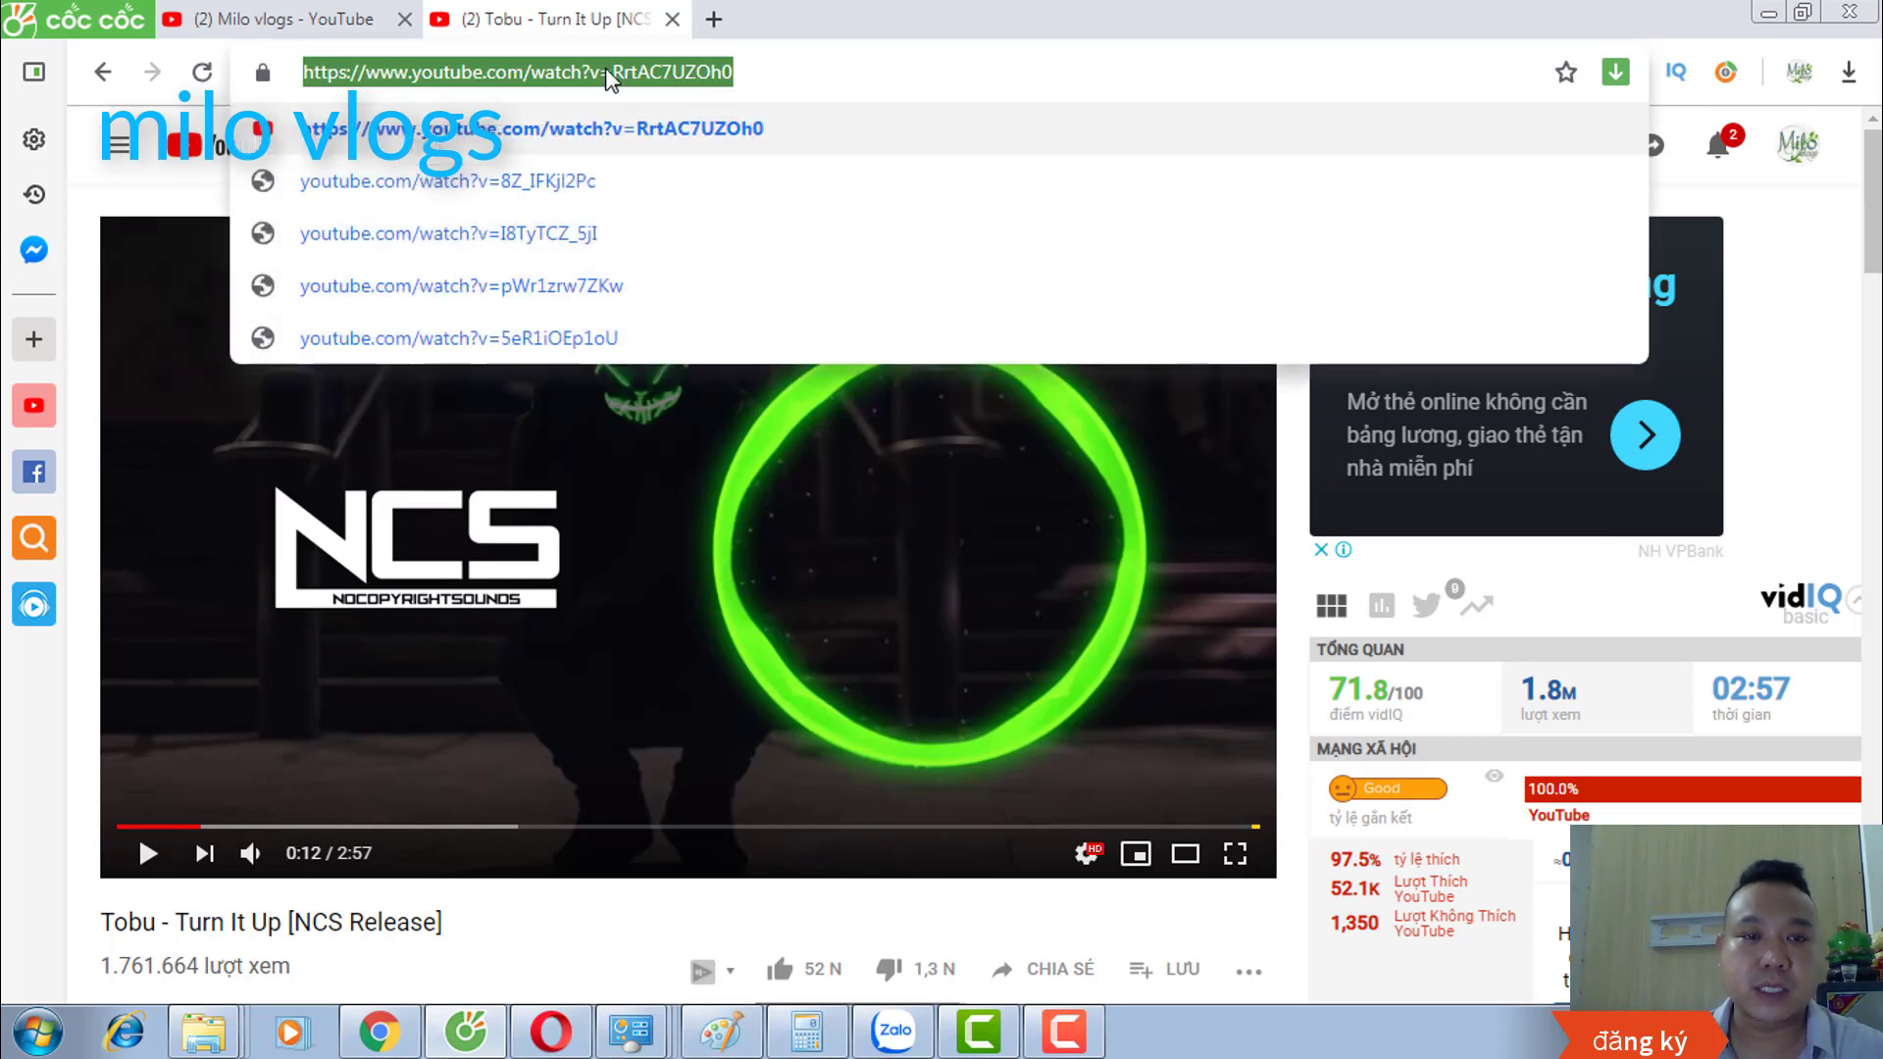
right_click(681, 72)
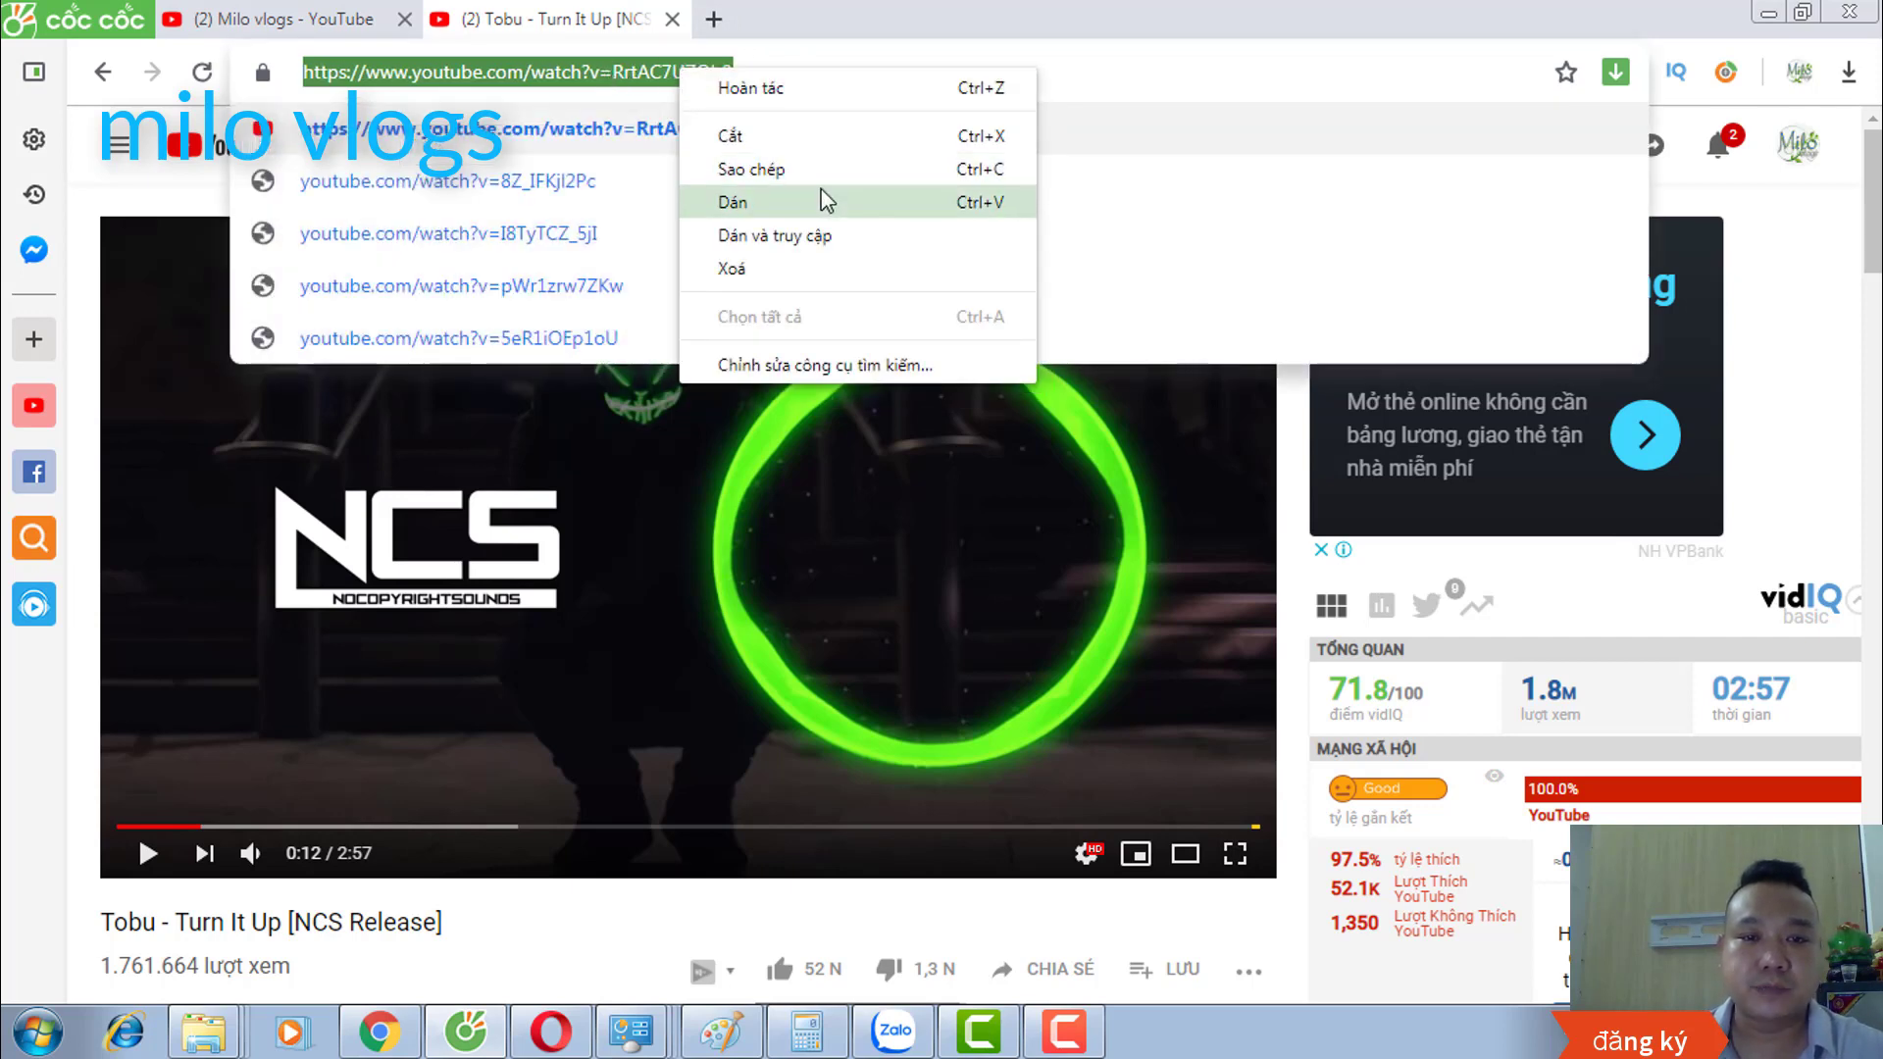
click(821, 175)
Step: Open the YouTube-to-MP3 converter site mp3-youtube.download in a new browser tab
click(713, 20)
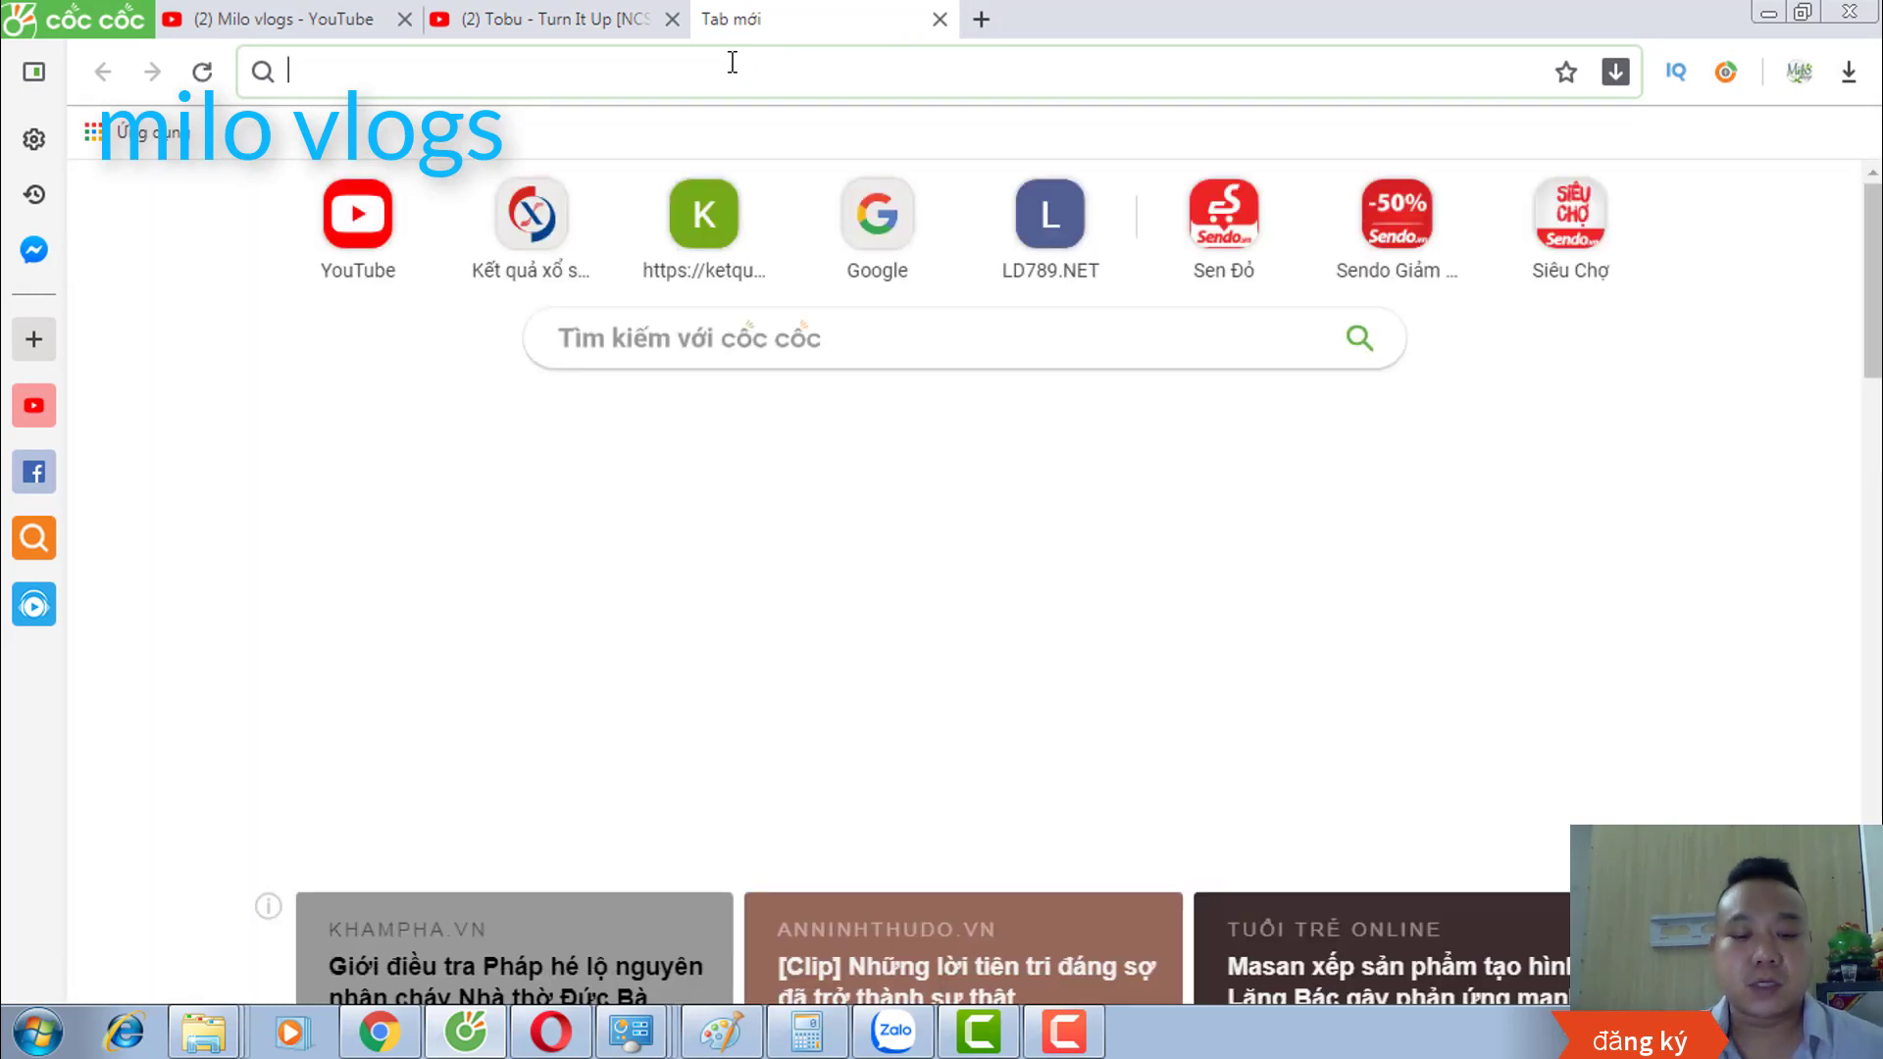
text(mp3-youtube.download)
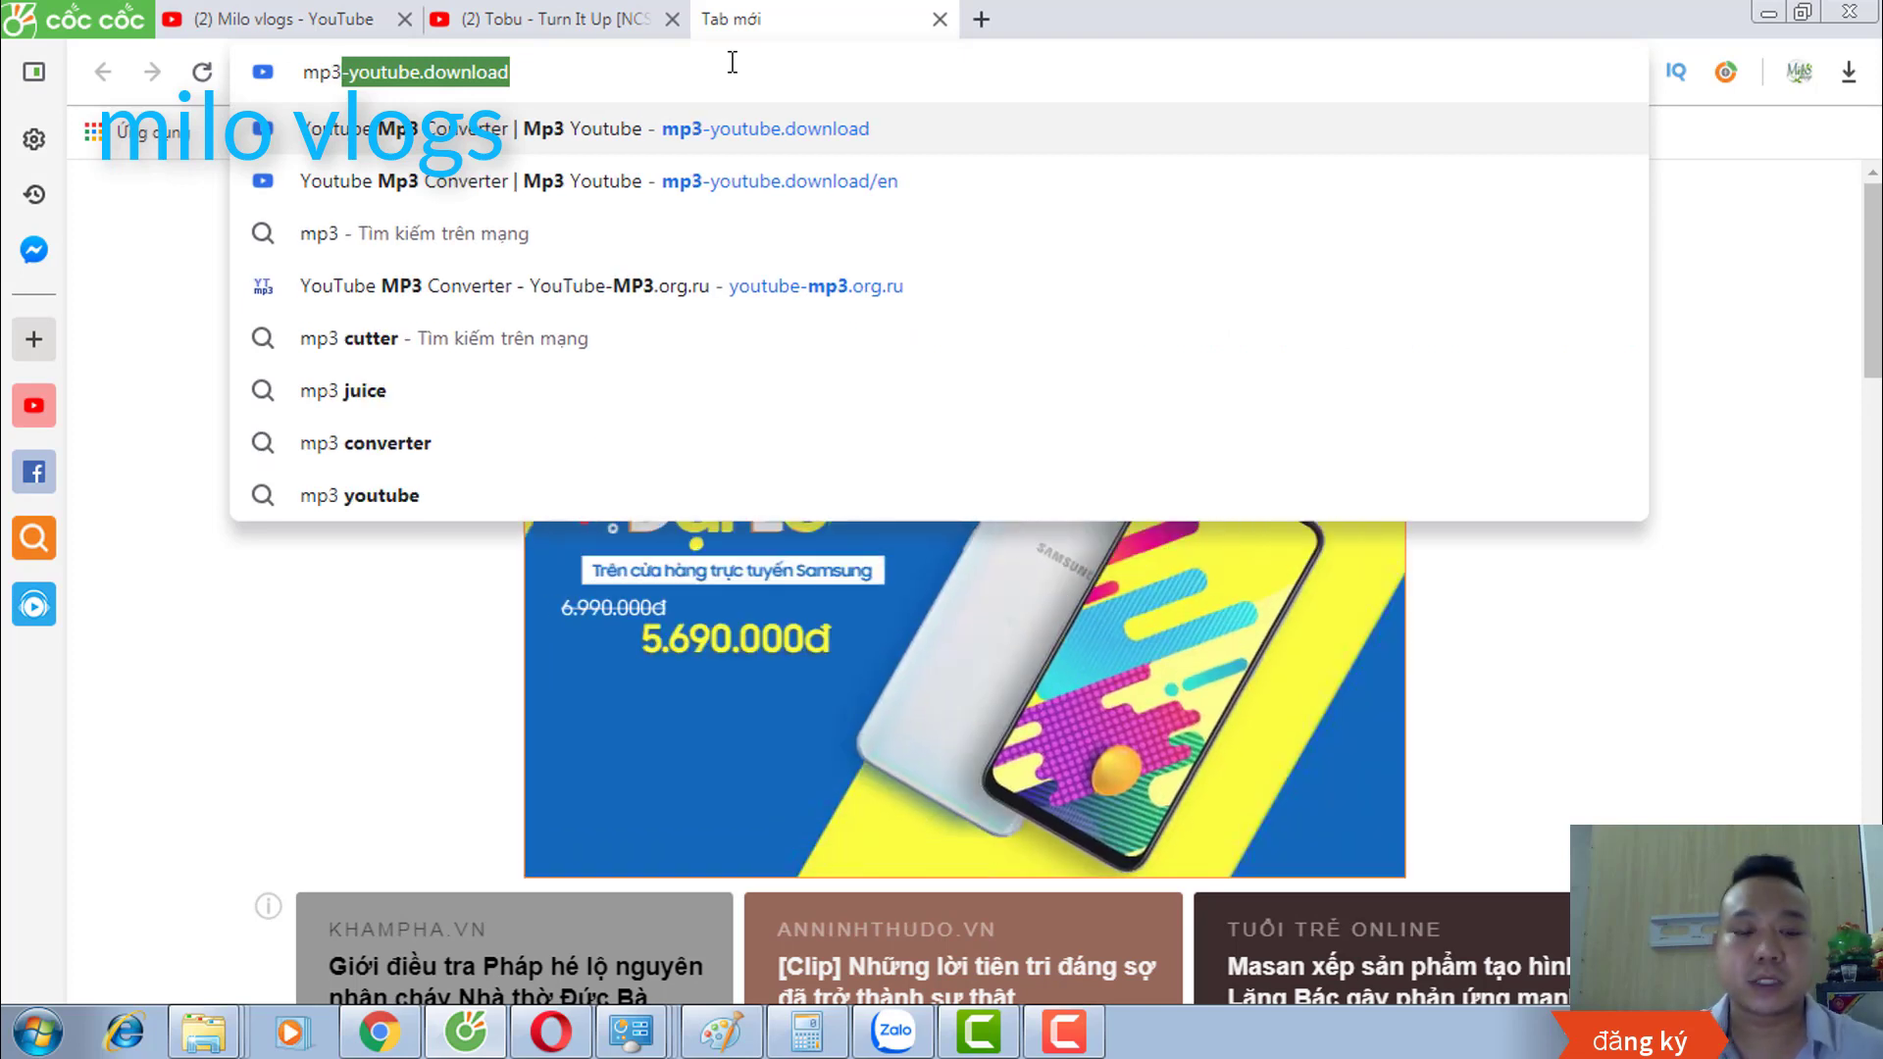
click(495, 72)
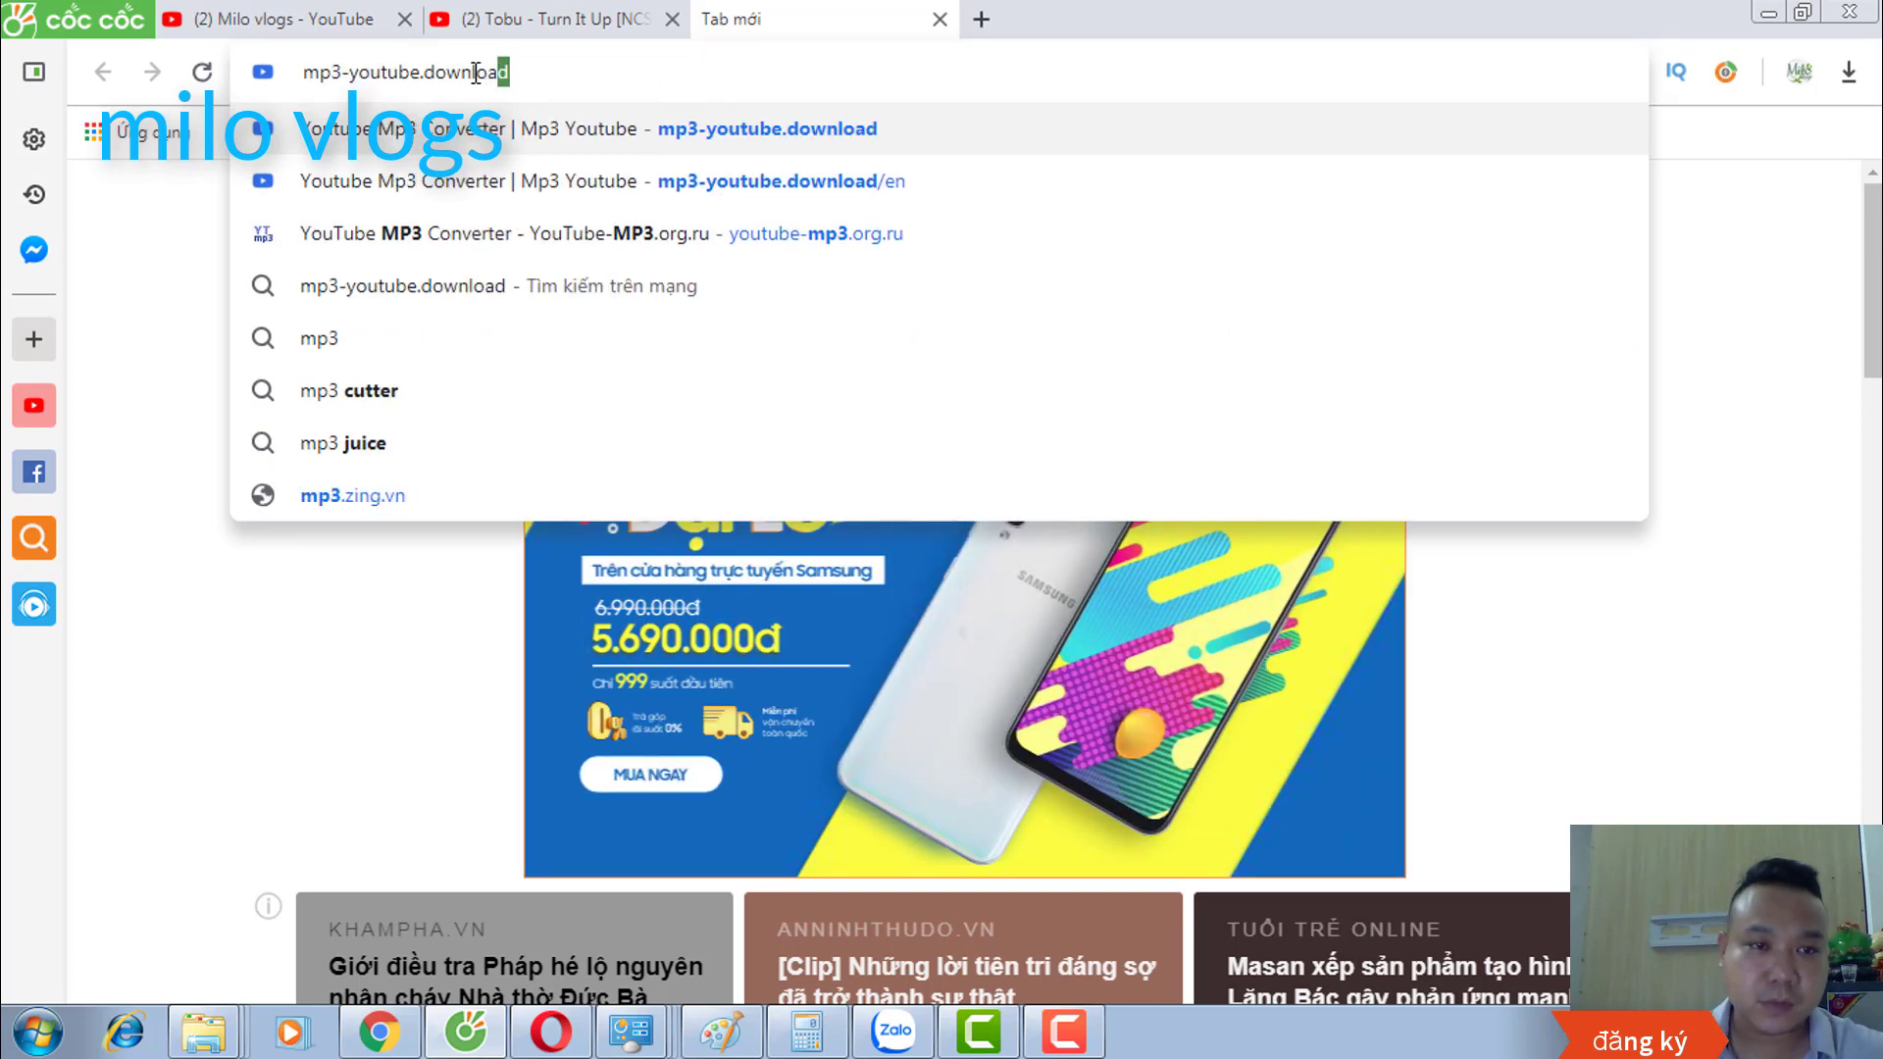
triple_click(471, 71)
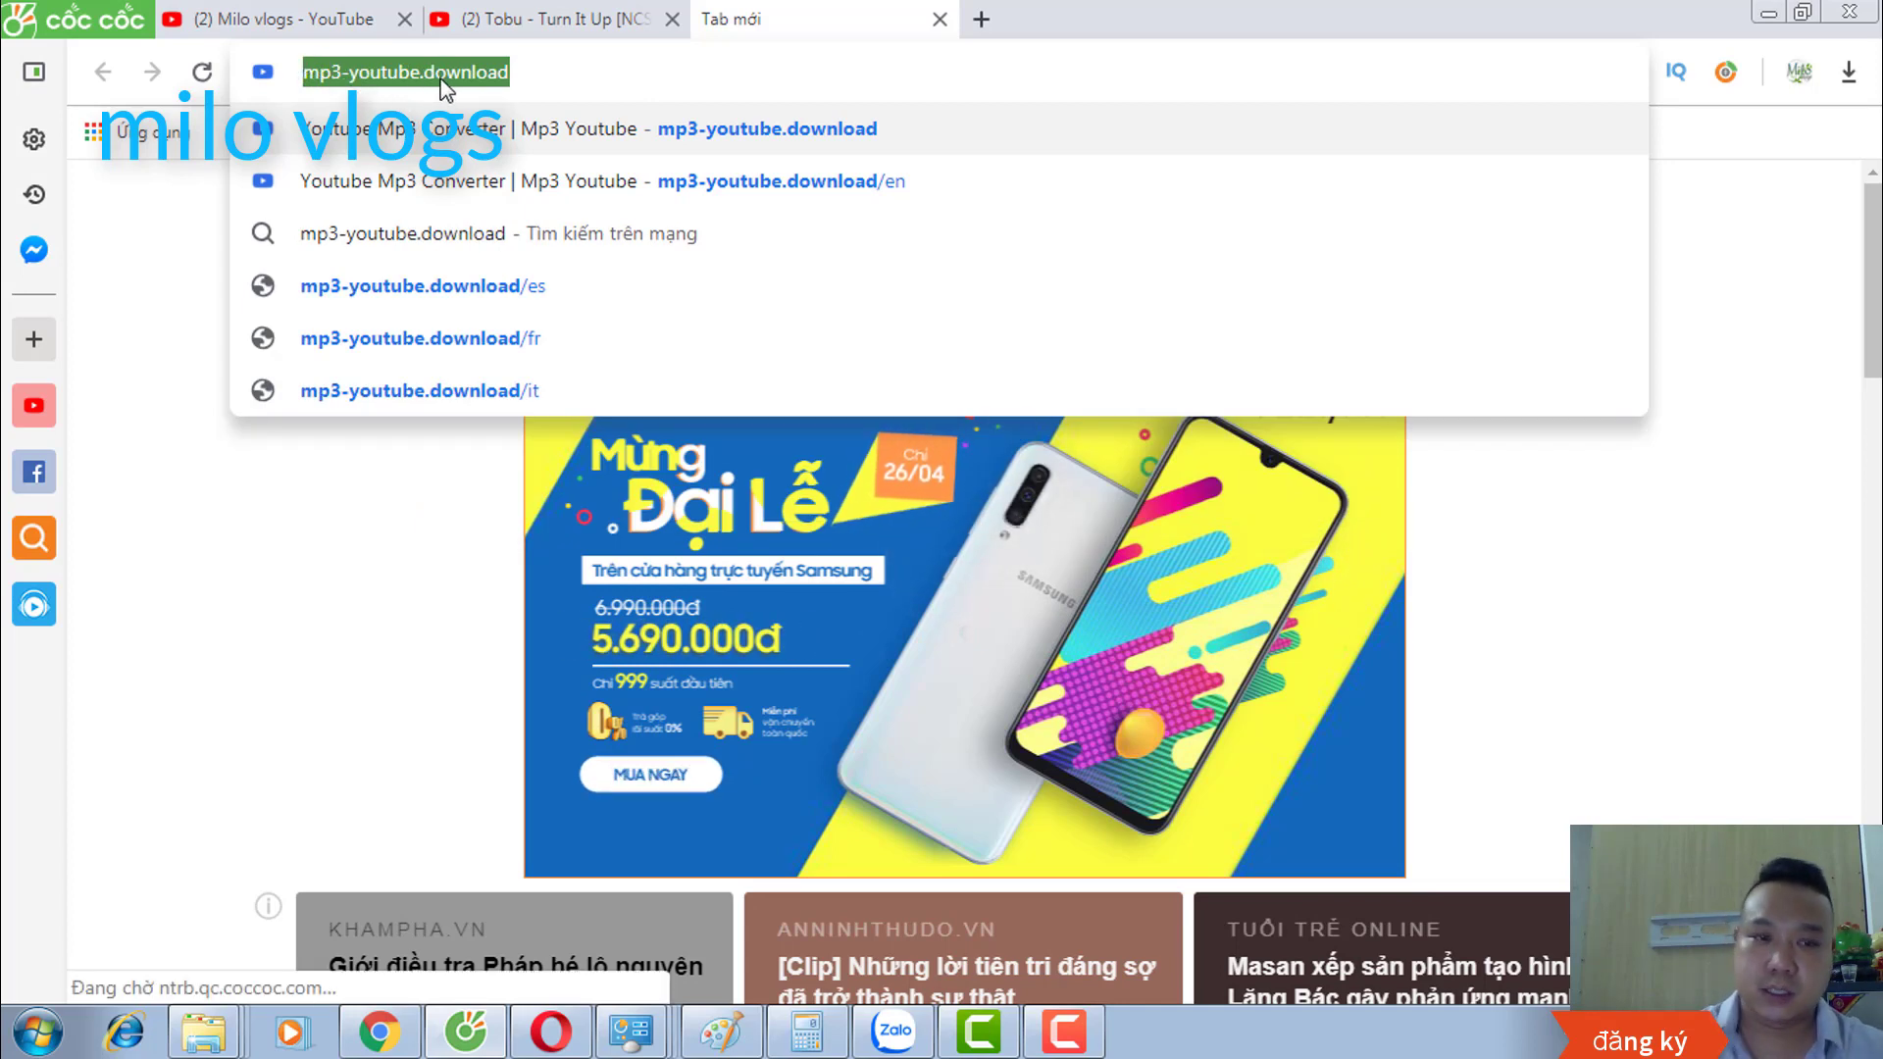
key(Return)
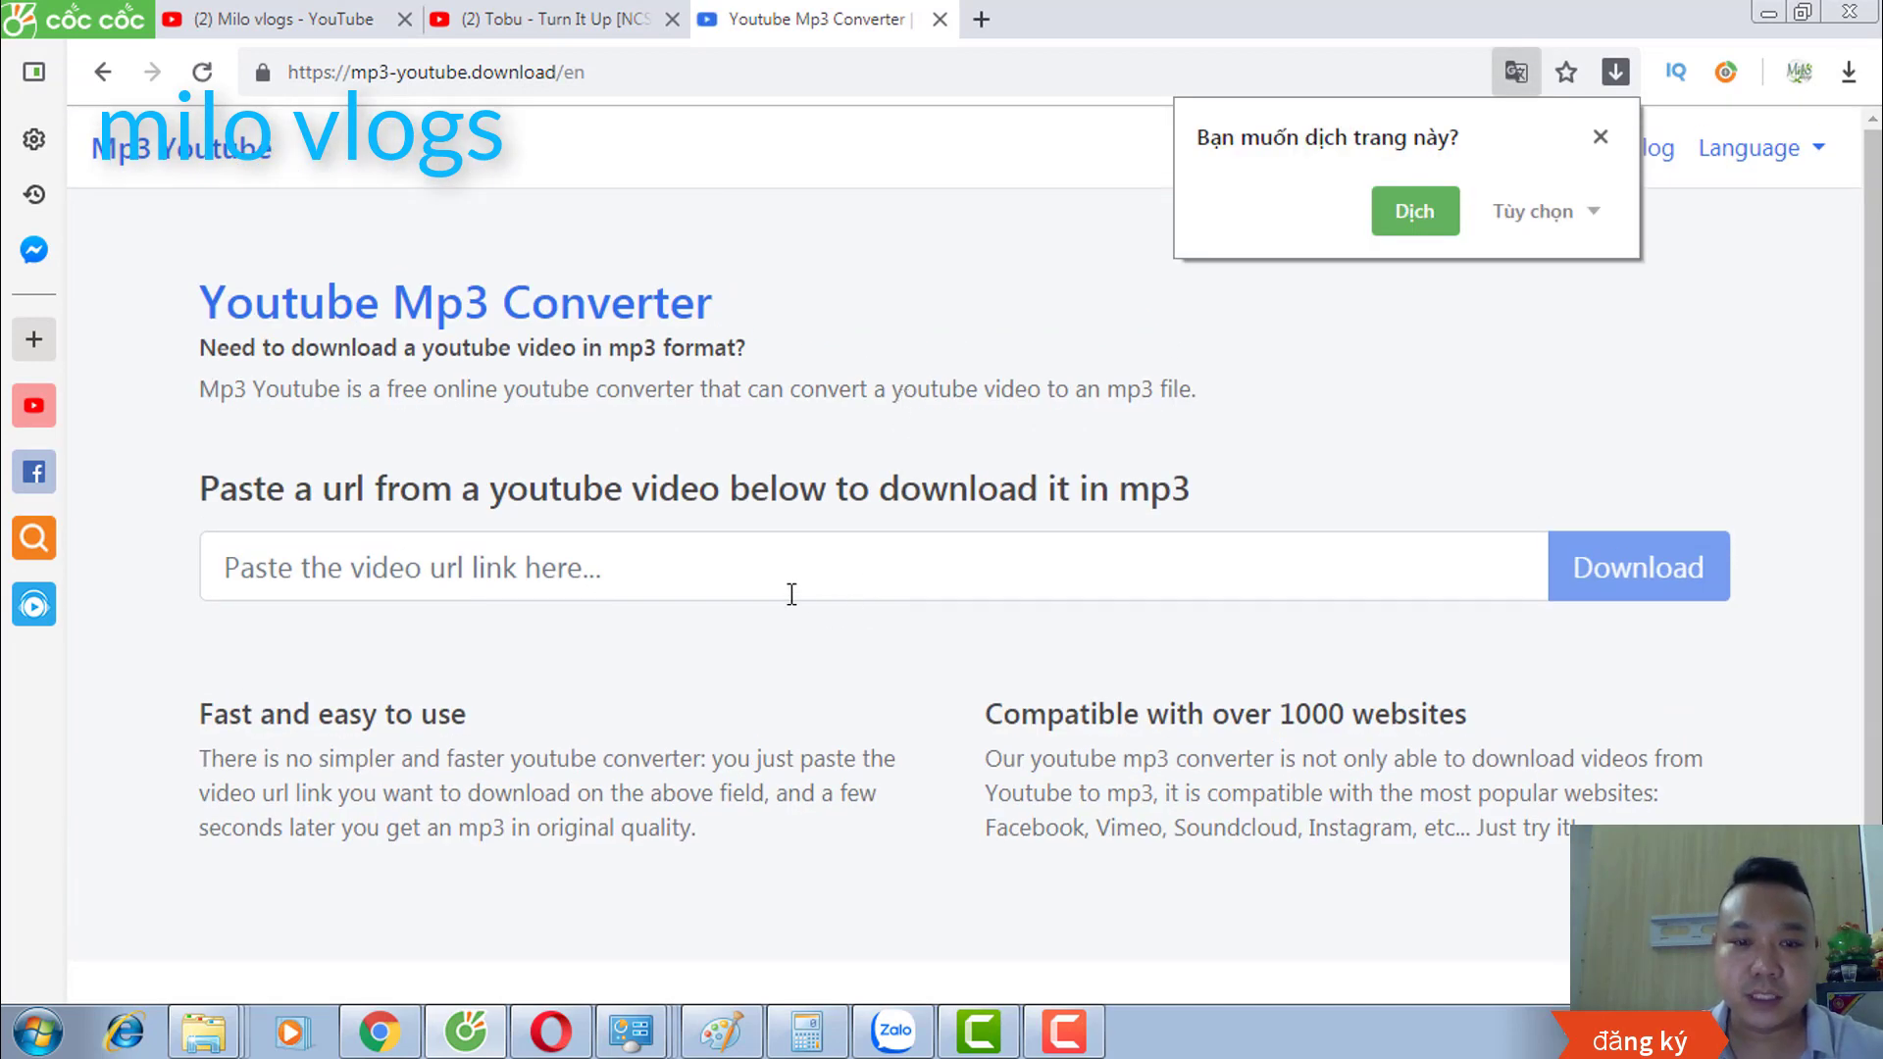
Step: Paste the copied video link into the converter's URL field and request its MP3 download
click(686, 545)
right_click(645, 561)
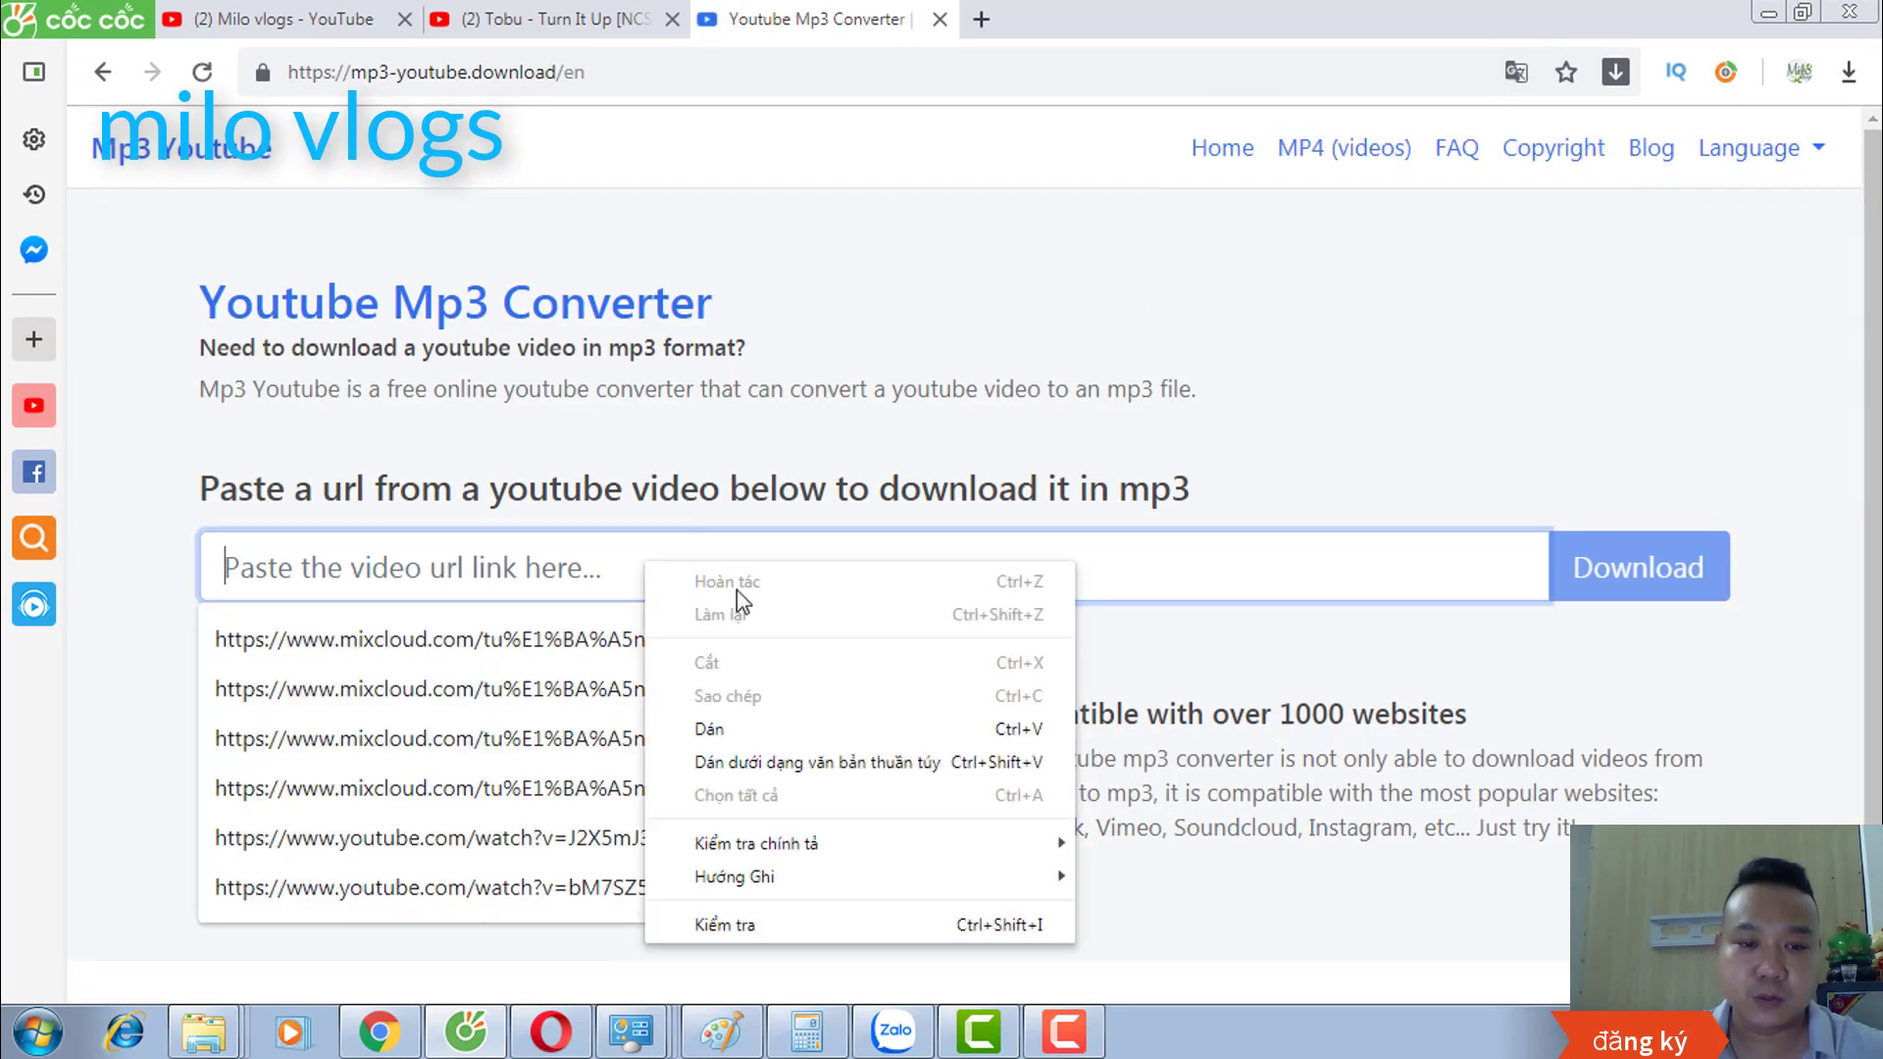
click(743, 739)
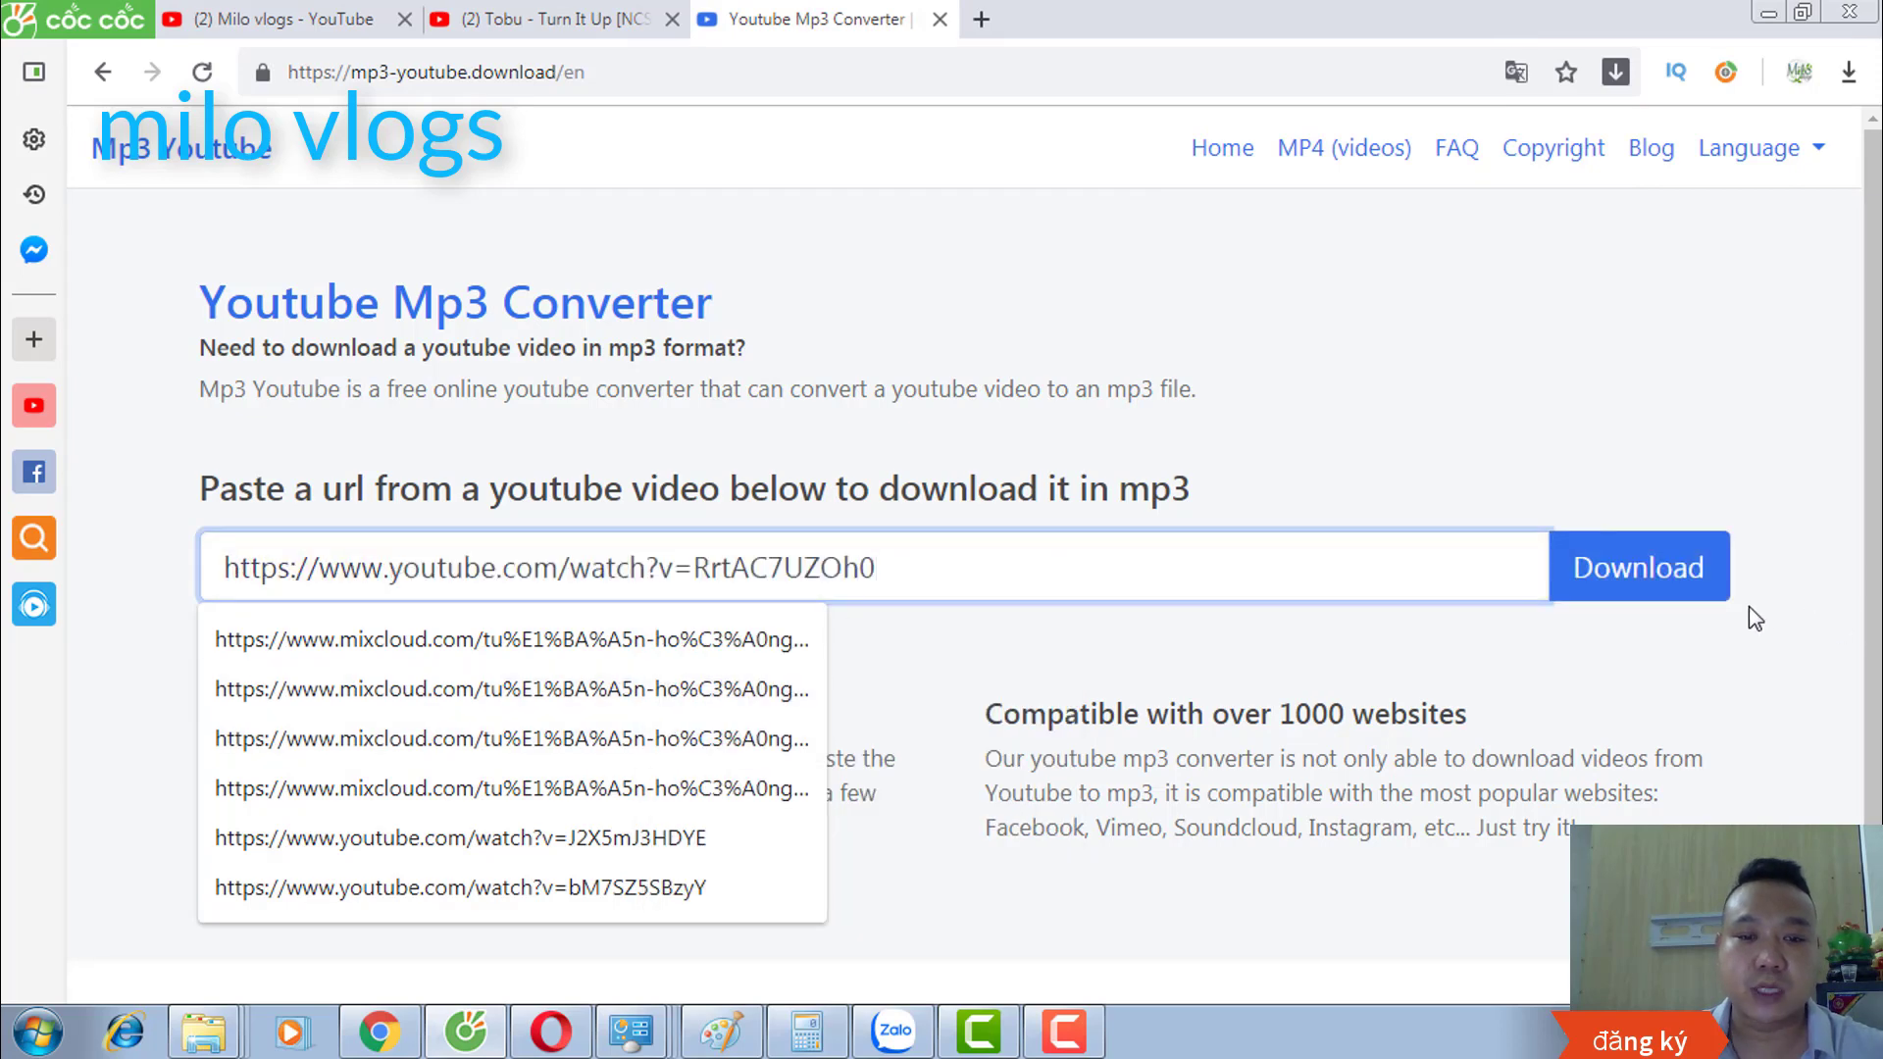
click(1640, 579)
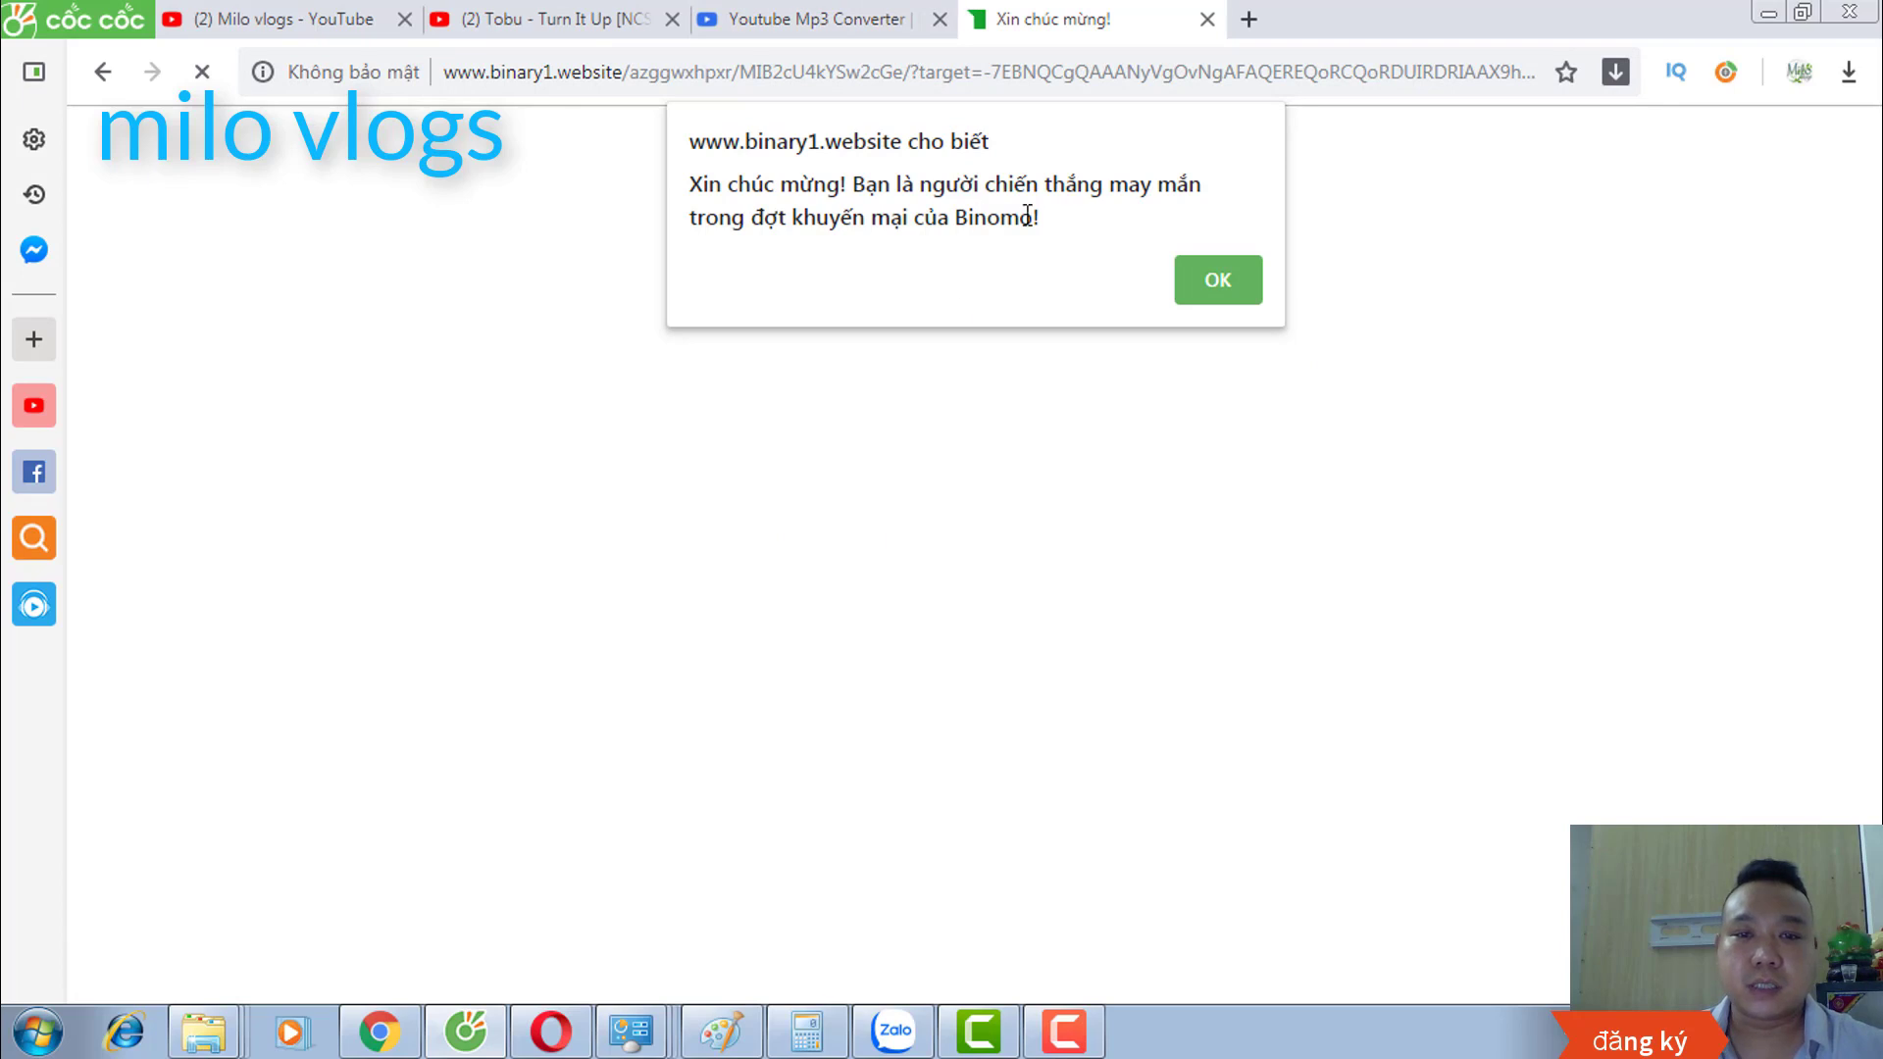
Step: Close the pop-up ad tab and download the converted MP3 to the Desktop as tobu-turn-it-up-ncs-release
click(1206, 21)
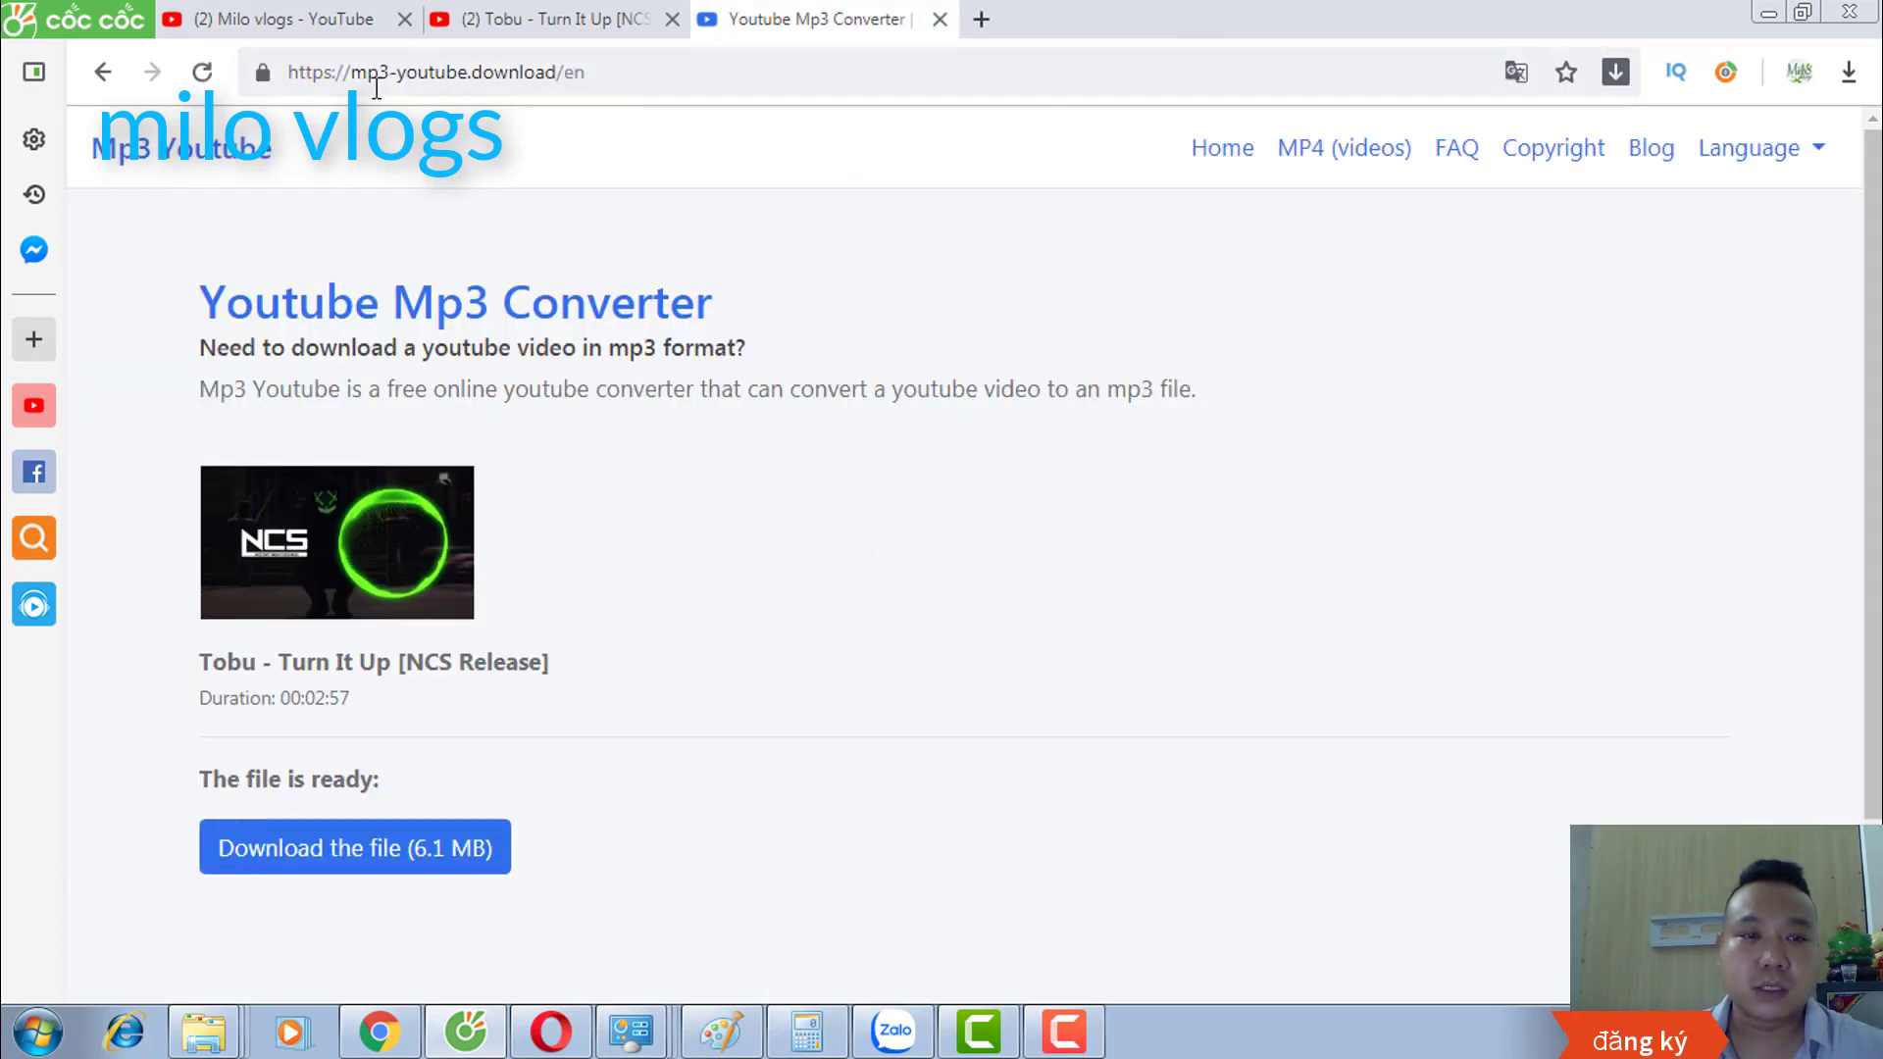
scroll(894, 502, down, 1)
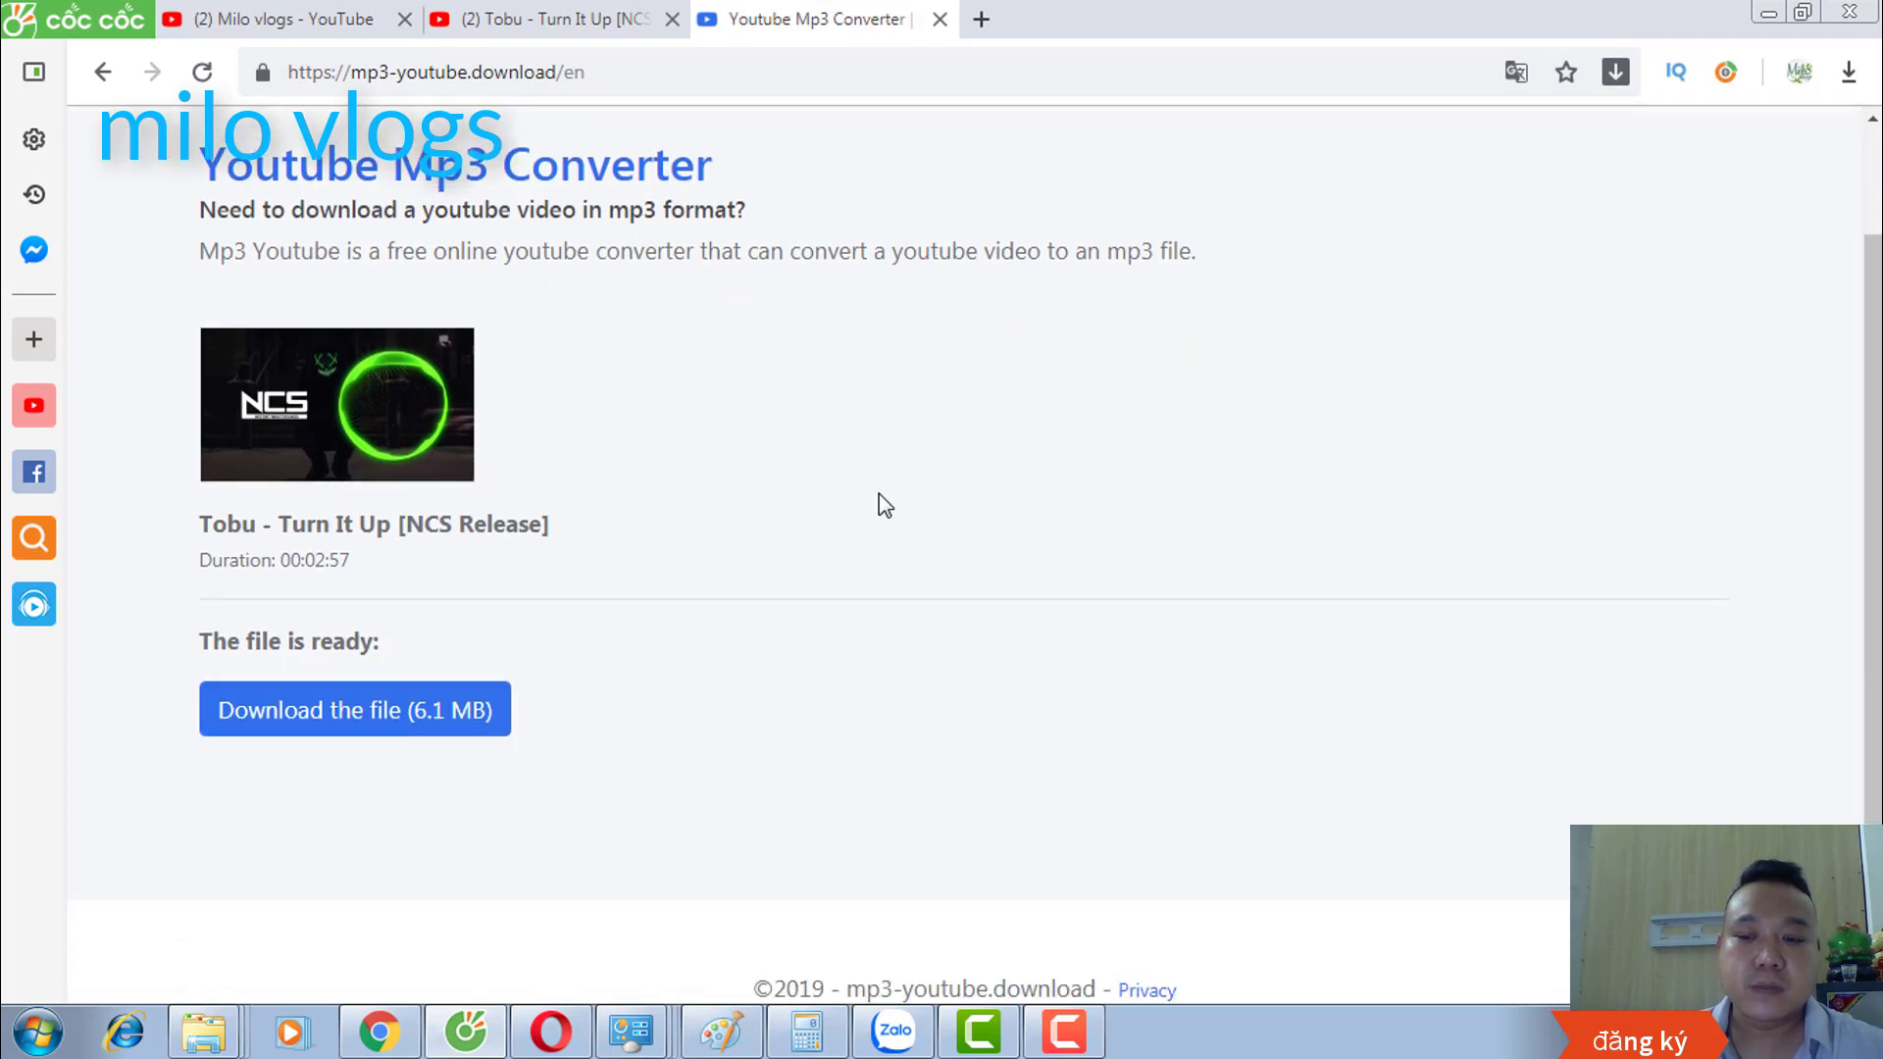
scroll(885, 502, up, 1)
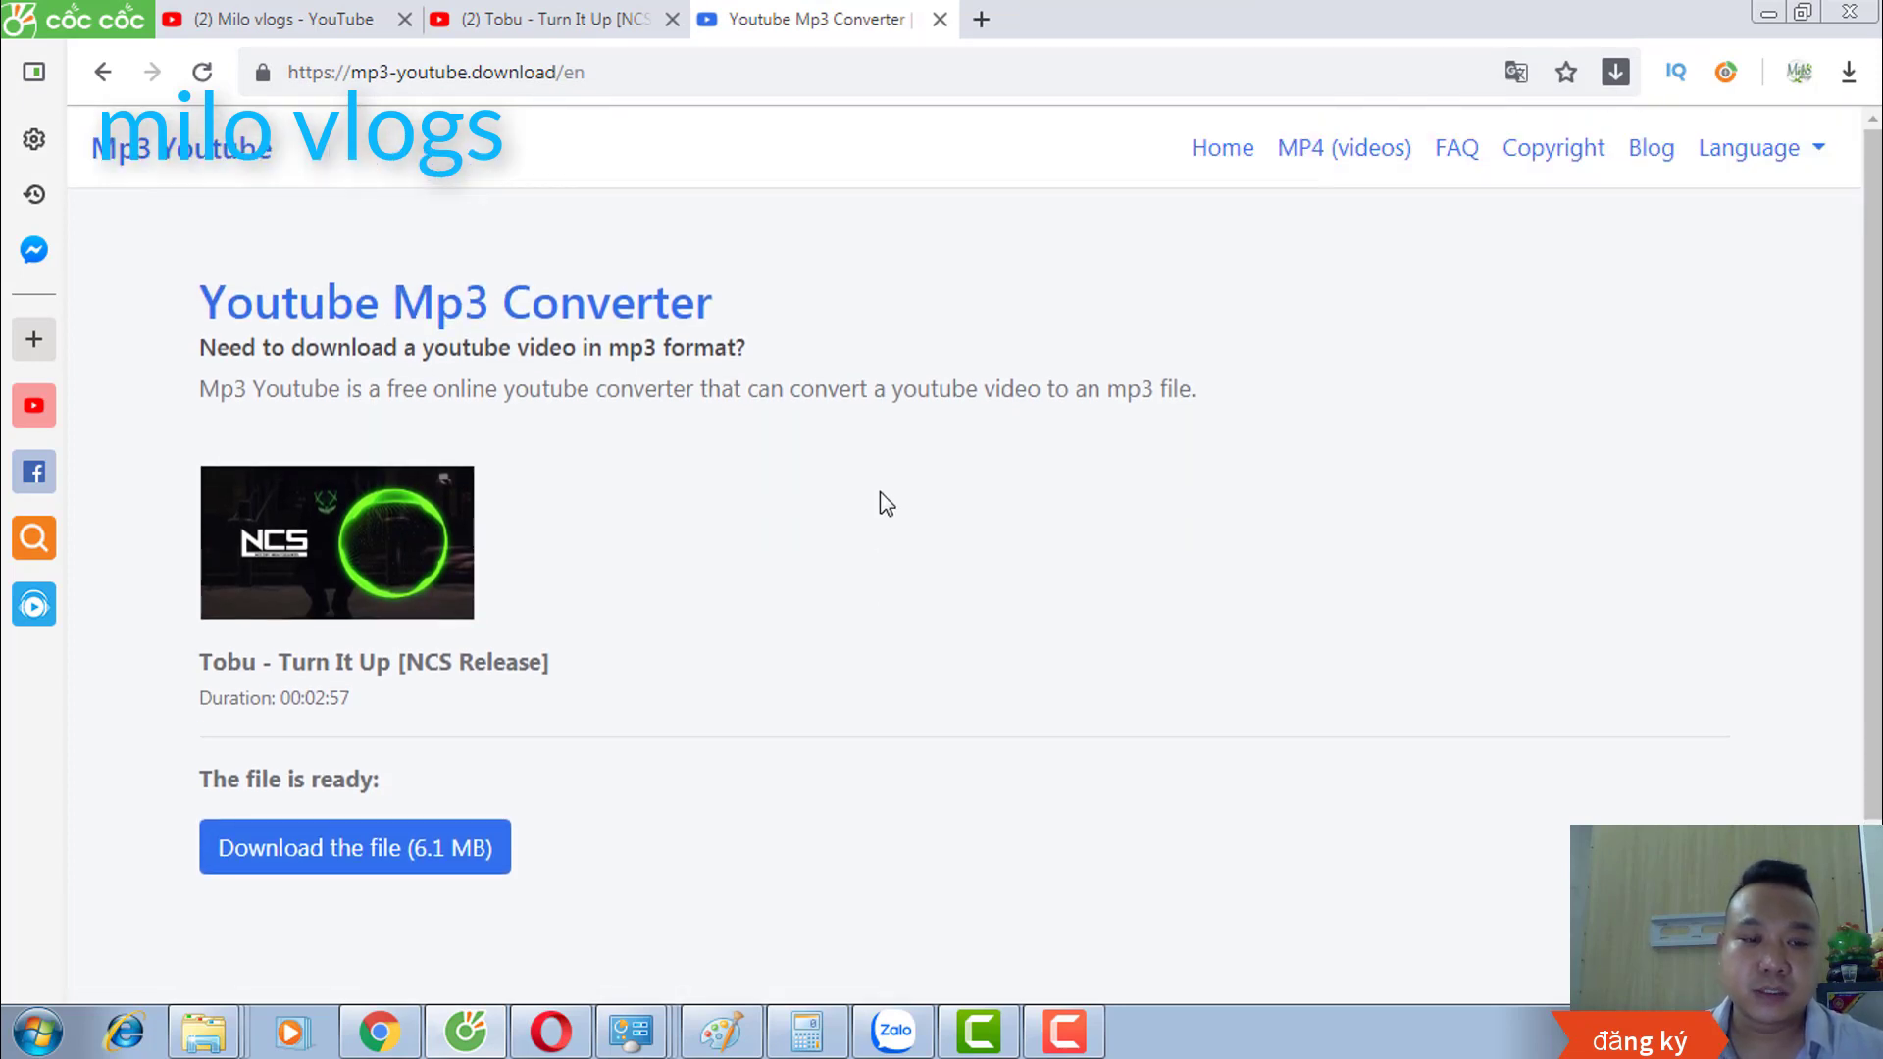
scroll(866, 525, down, 1)
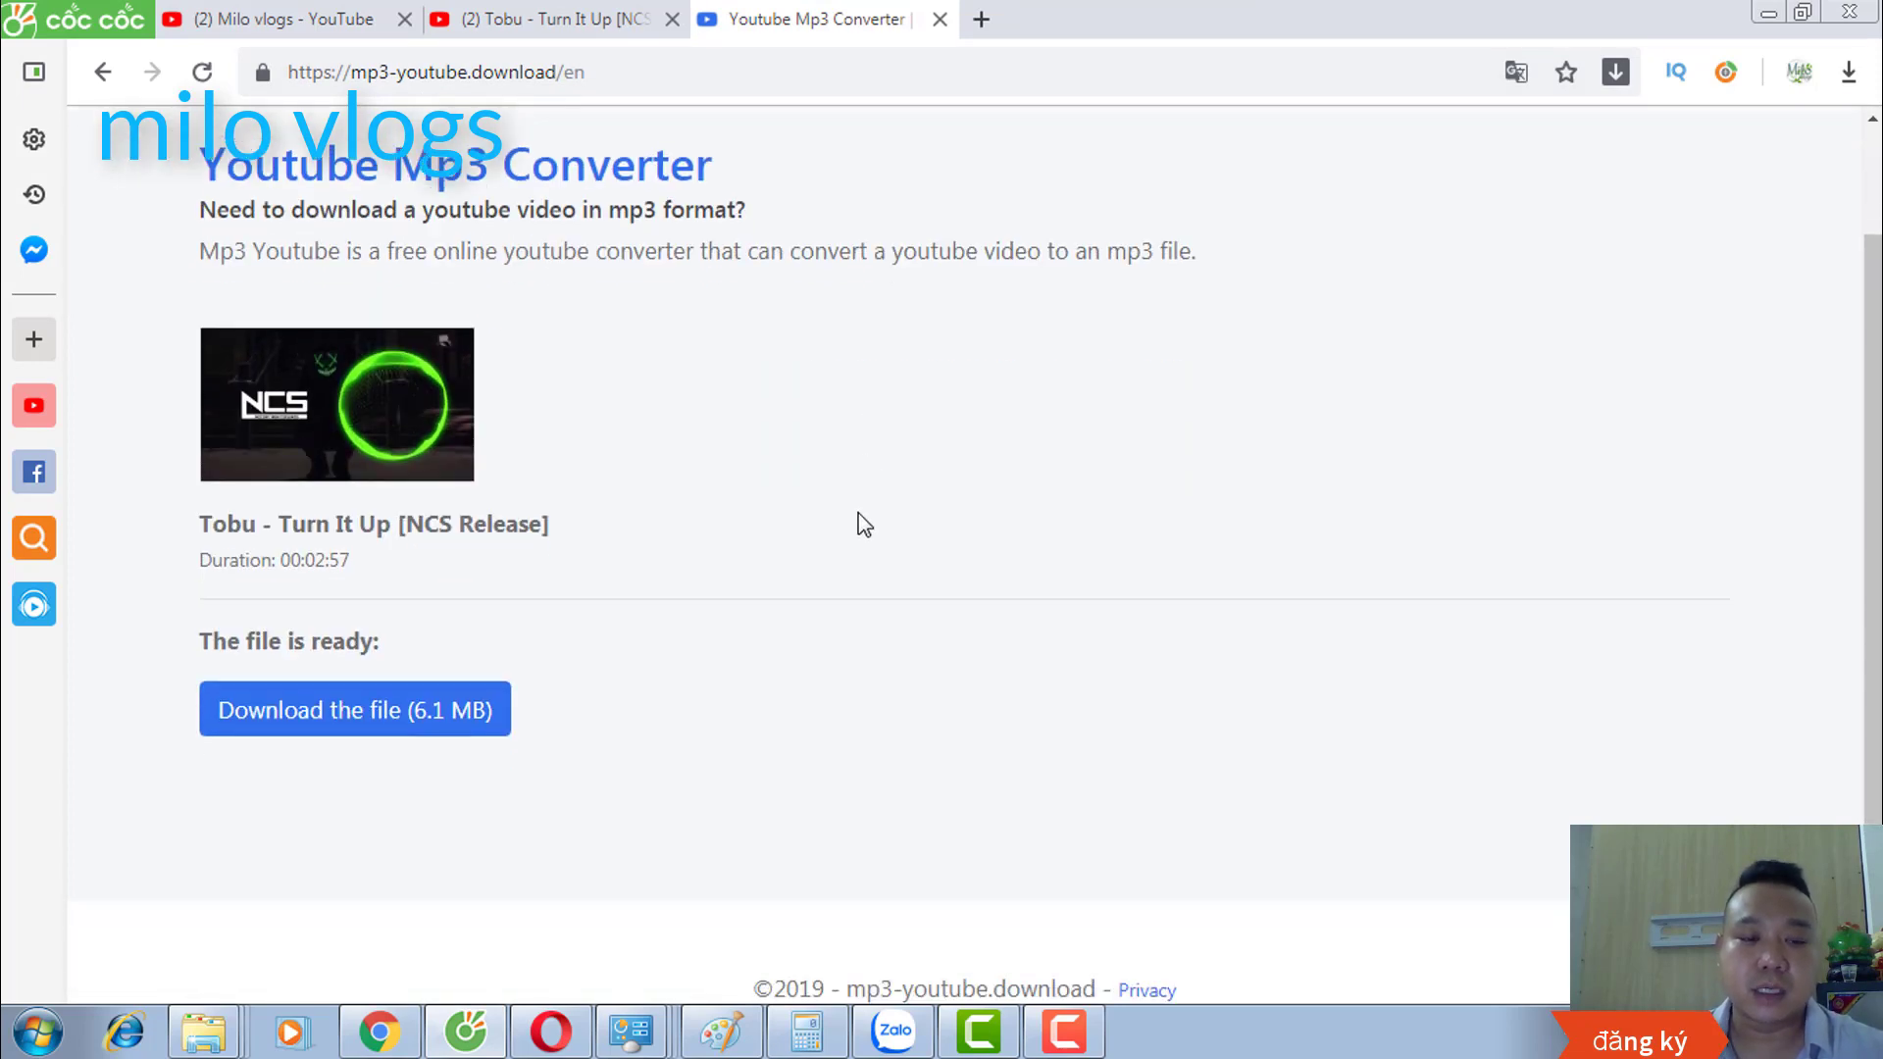
click(385, 732)
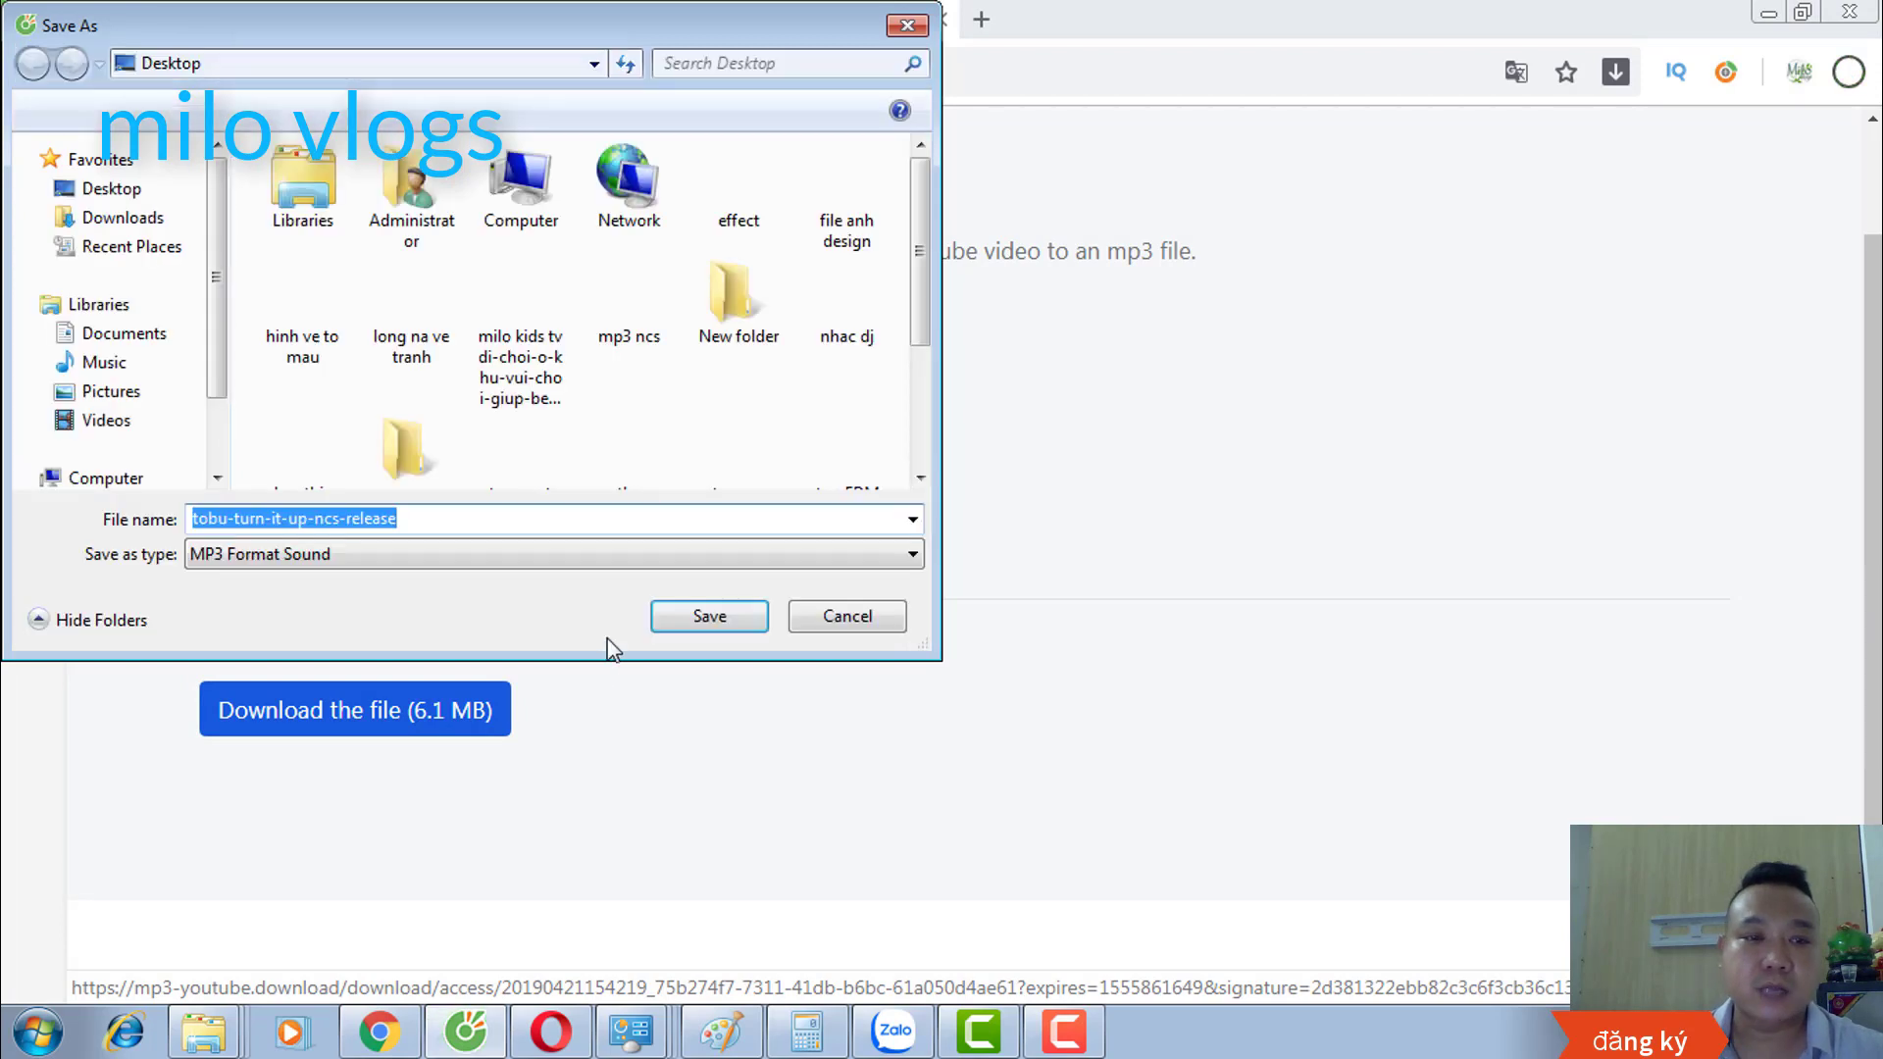
click(710, 618)
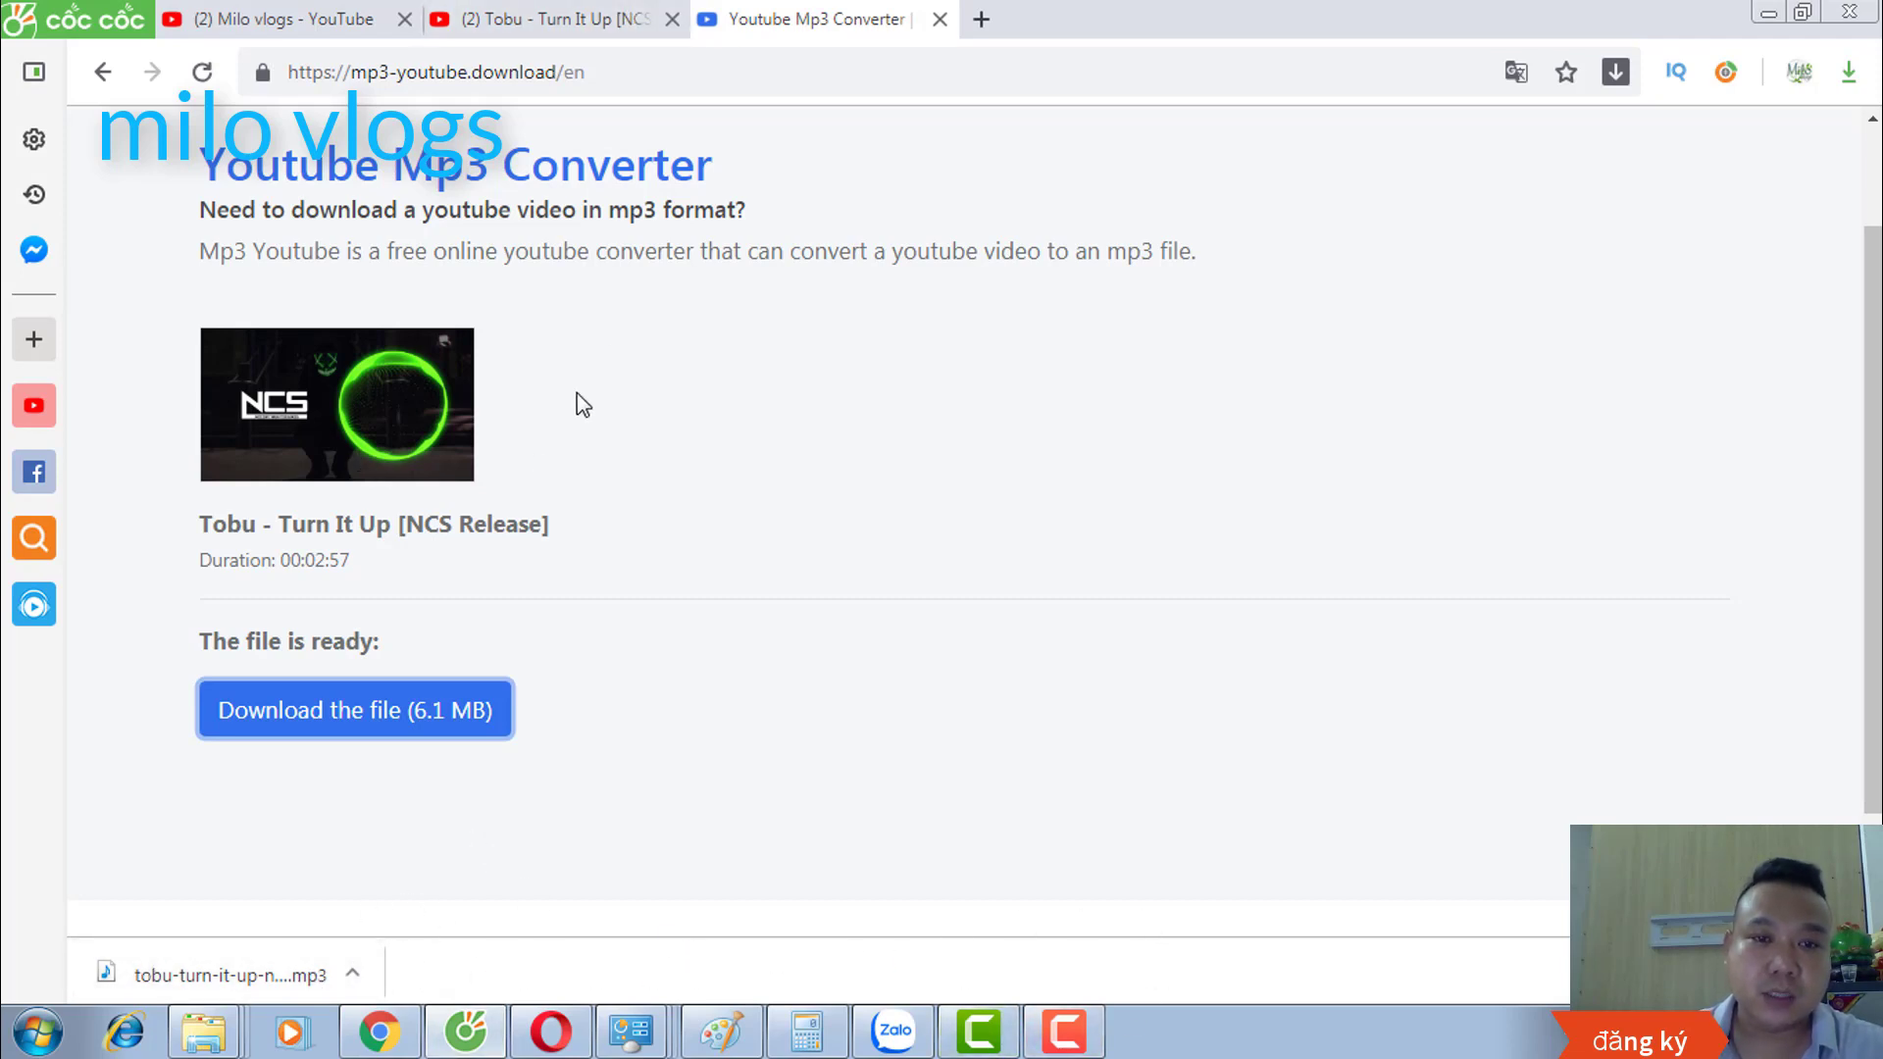
Step: Bring the downloaded tobu-turn-it-up MP3 from the browser into the Media Bin of the untitled Camtasia project
drag(231, 977, 404, 367)
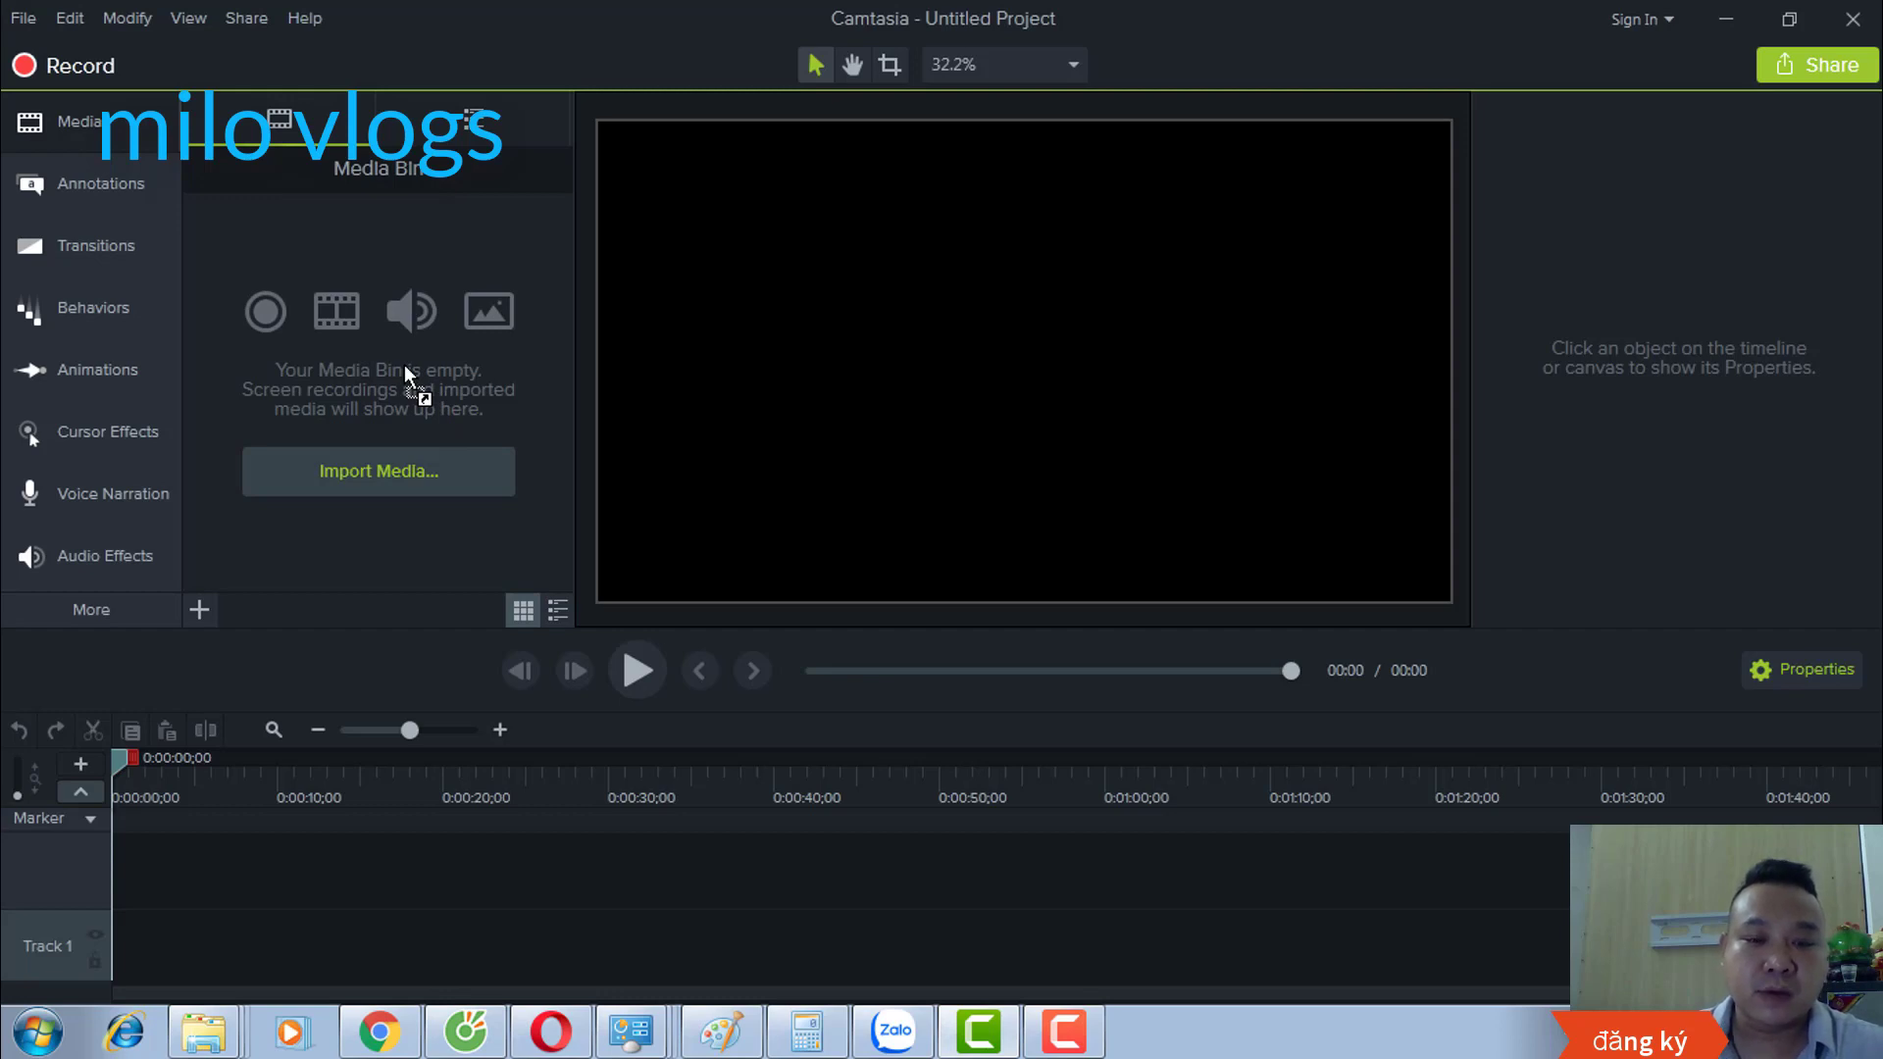
drag(404, 367, 404, 367)
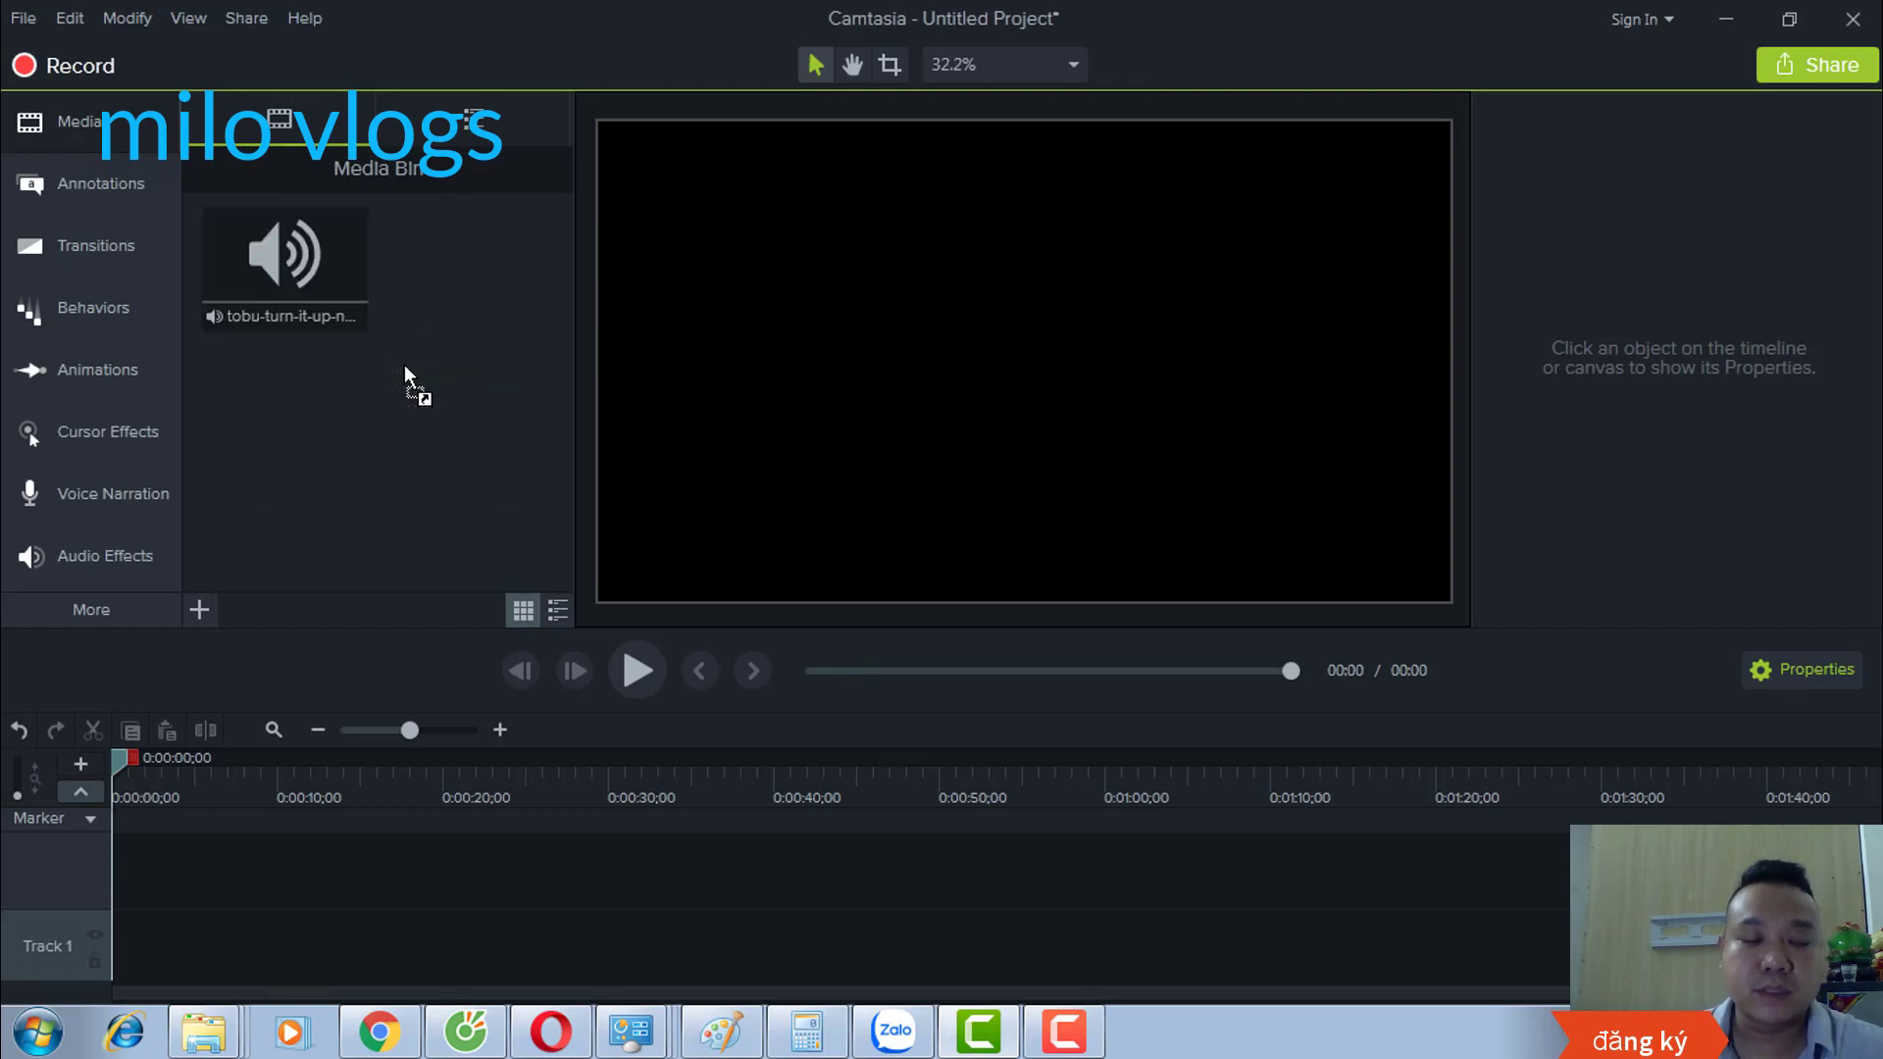
right_click(305, 464)
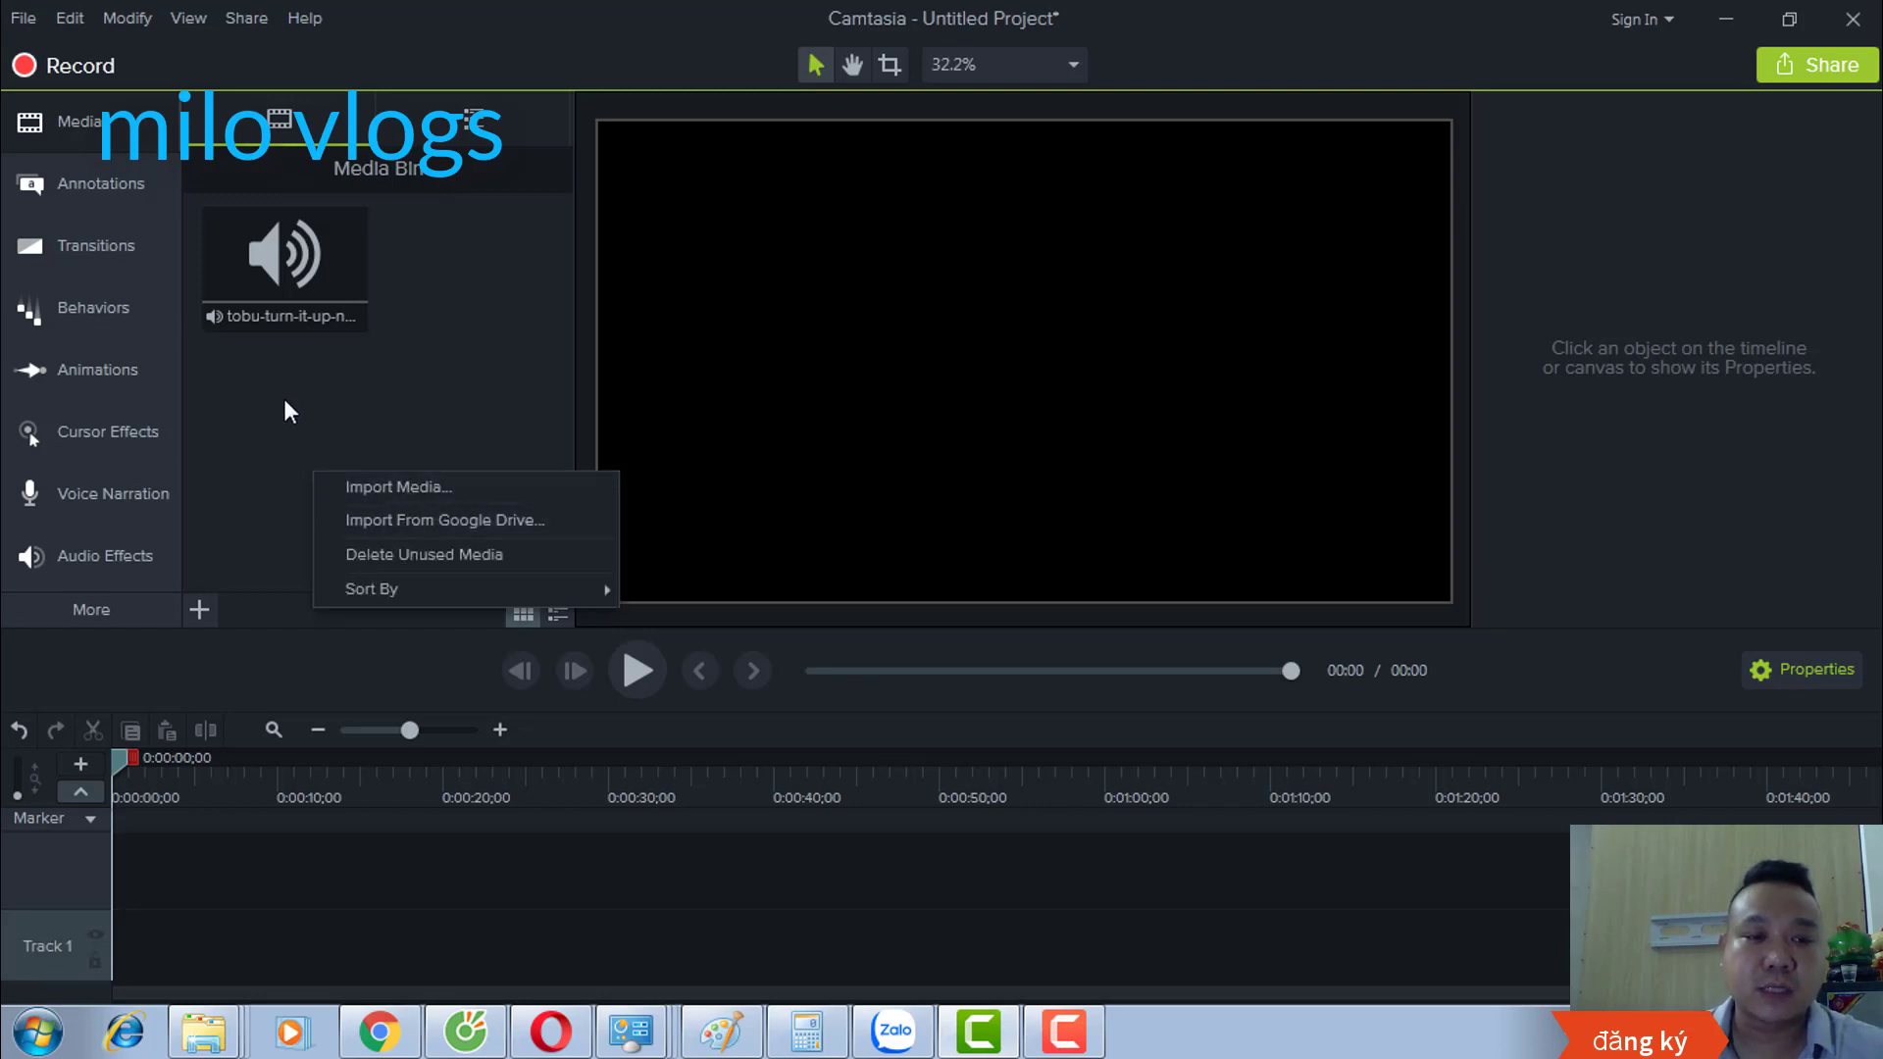
click(429, 420)
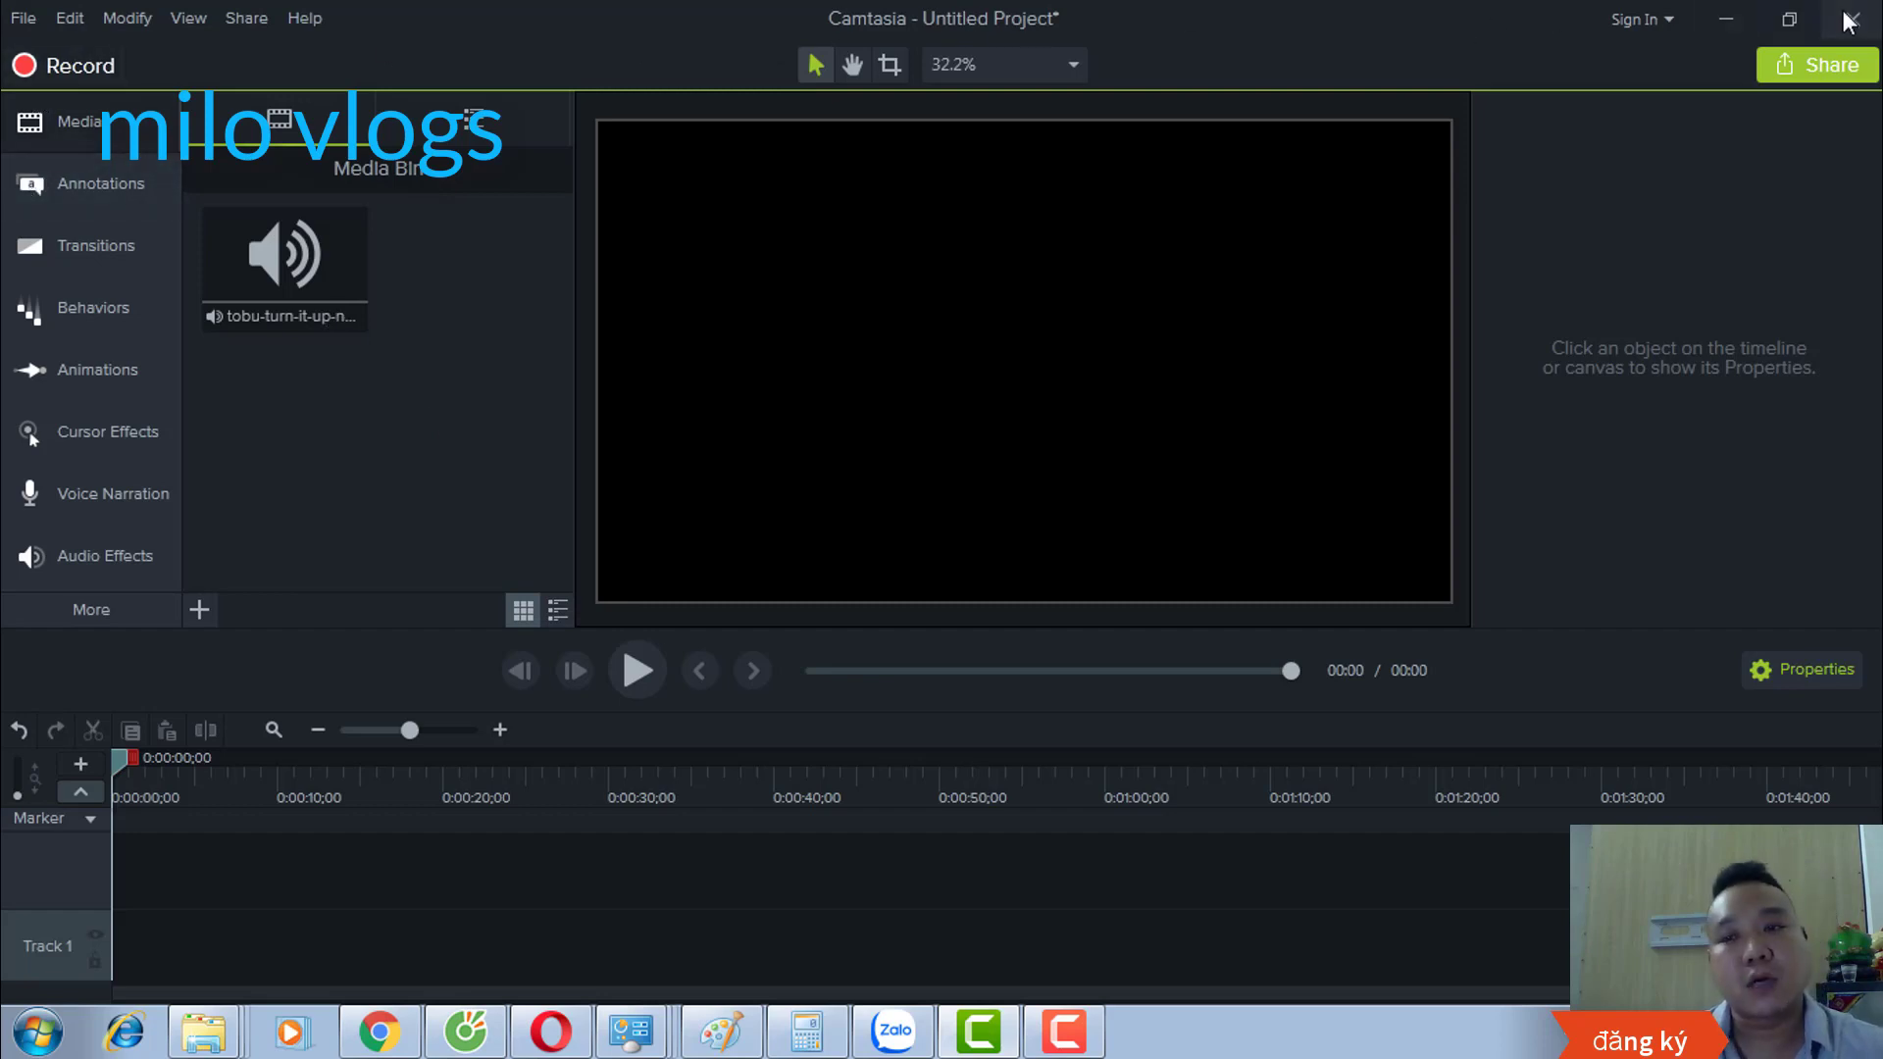
Step: Place the tobu-turn-it-up-ncs-release audio at the start of Track 1 and preview its first few seconds
drag(257, 279, 114, 922)
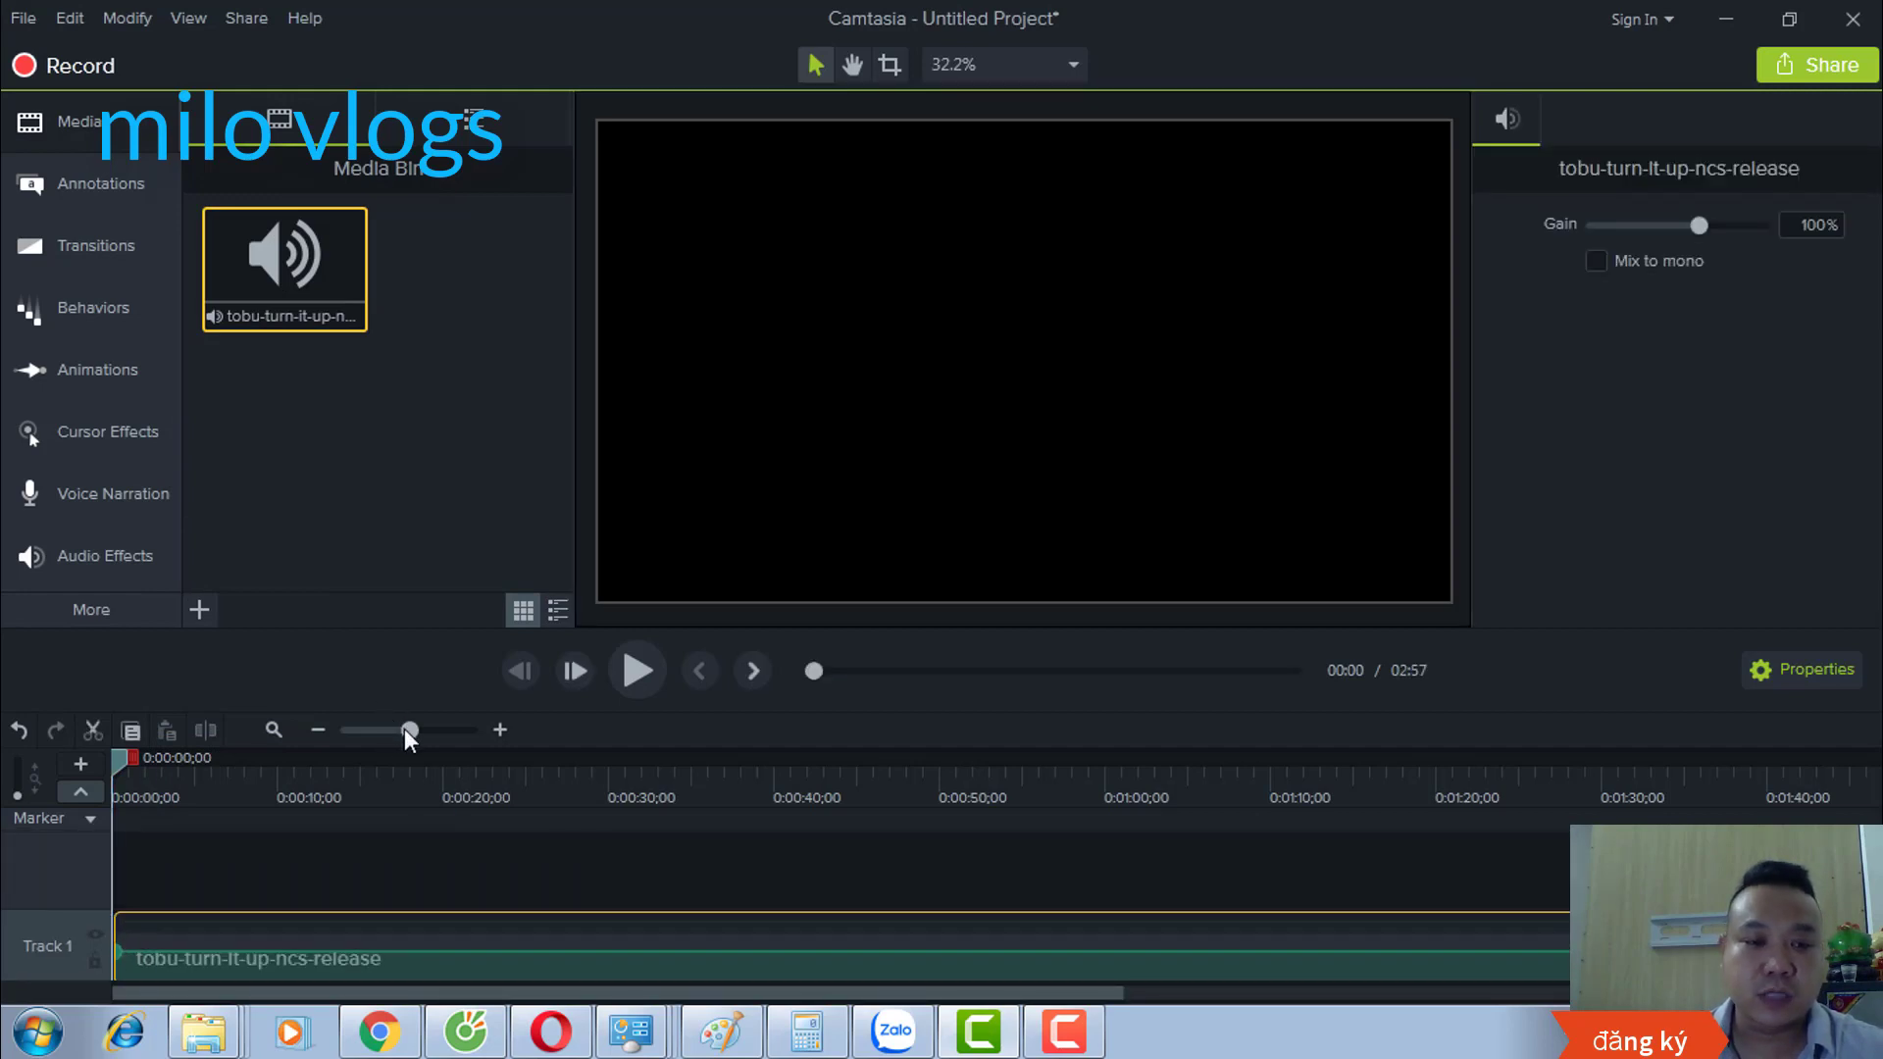
mouse_move(404, 727)
mouse_down()
mouse_move(332, 728)
mouse_move(457, 740)
mouse_move(353, 738)
mouse_move(371, 738)
mouse_up()
click(374, 534)
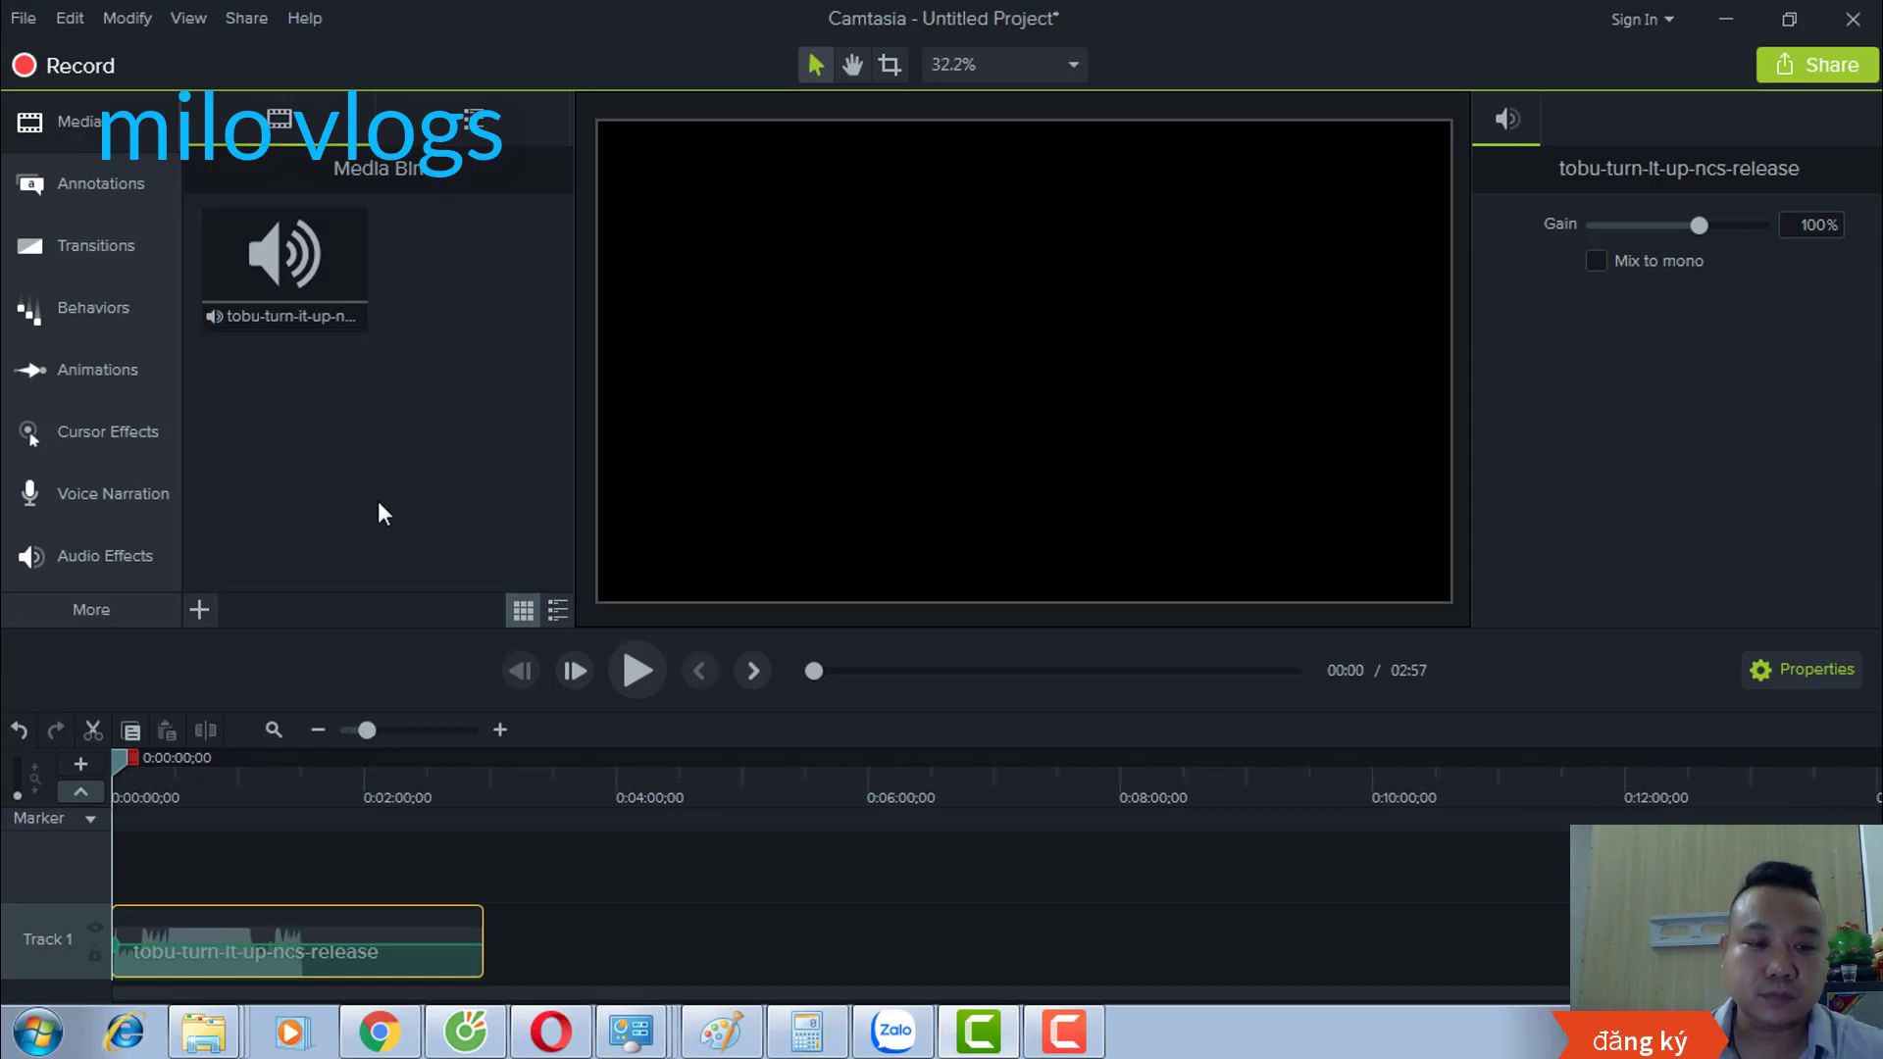
click(638, 672)
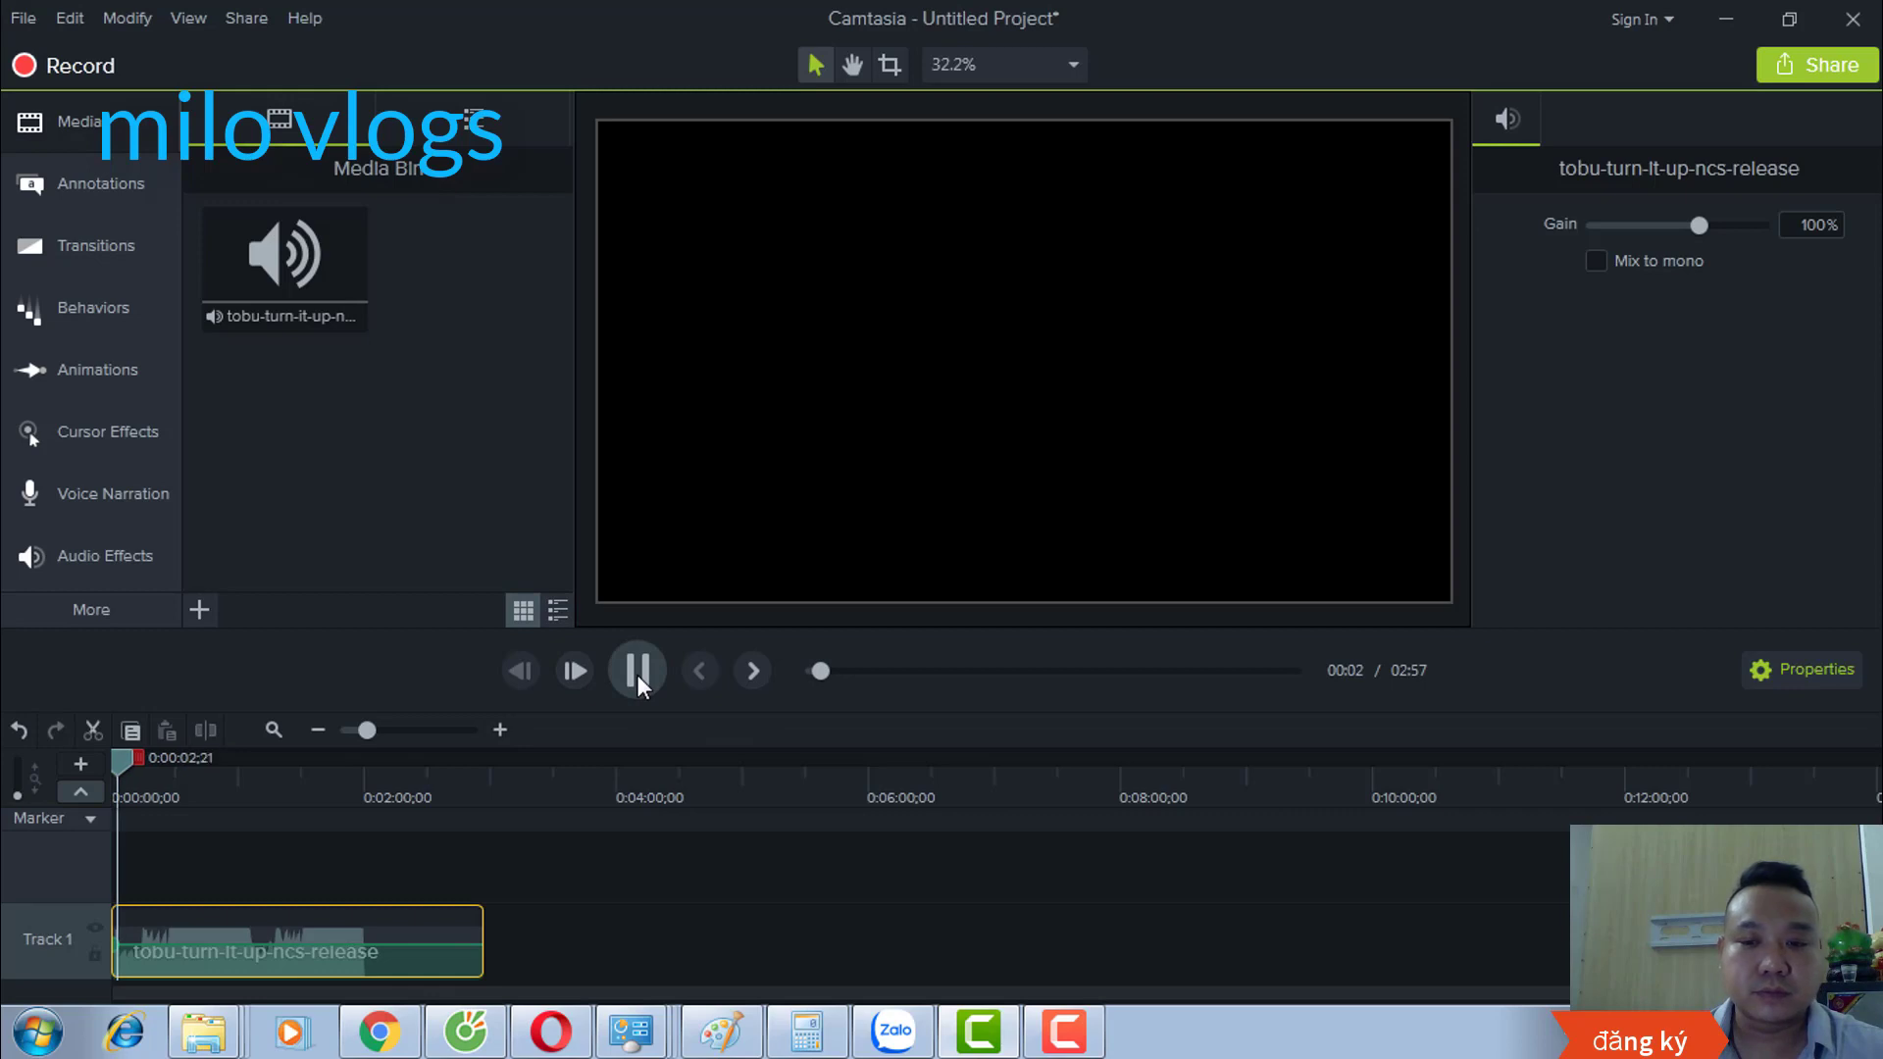
click(637, 673)
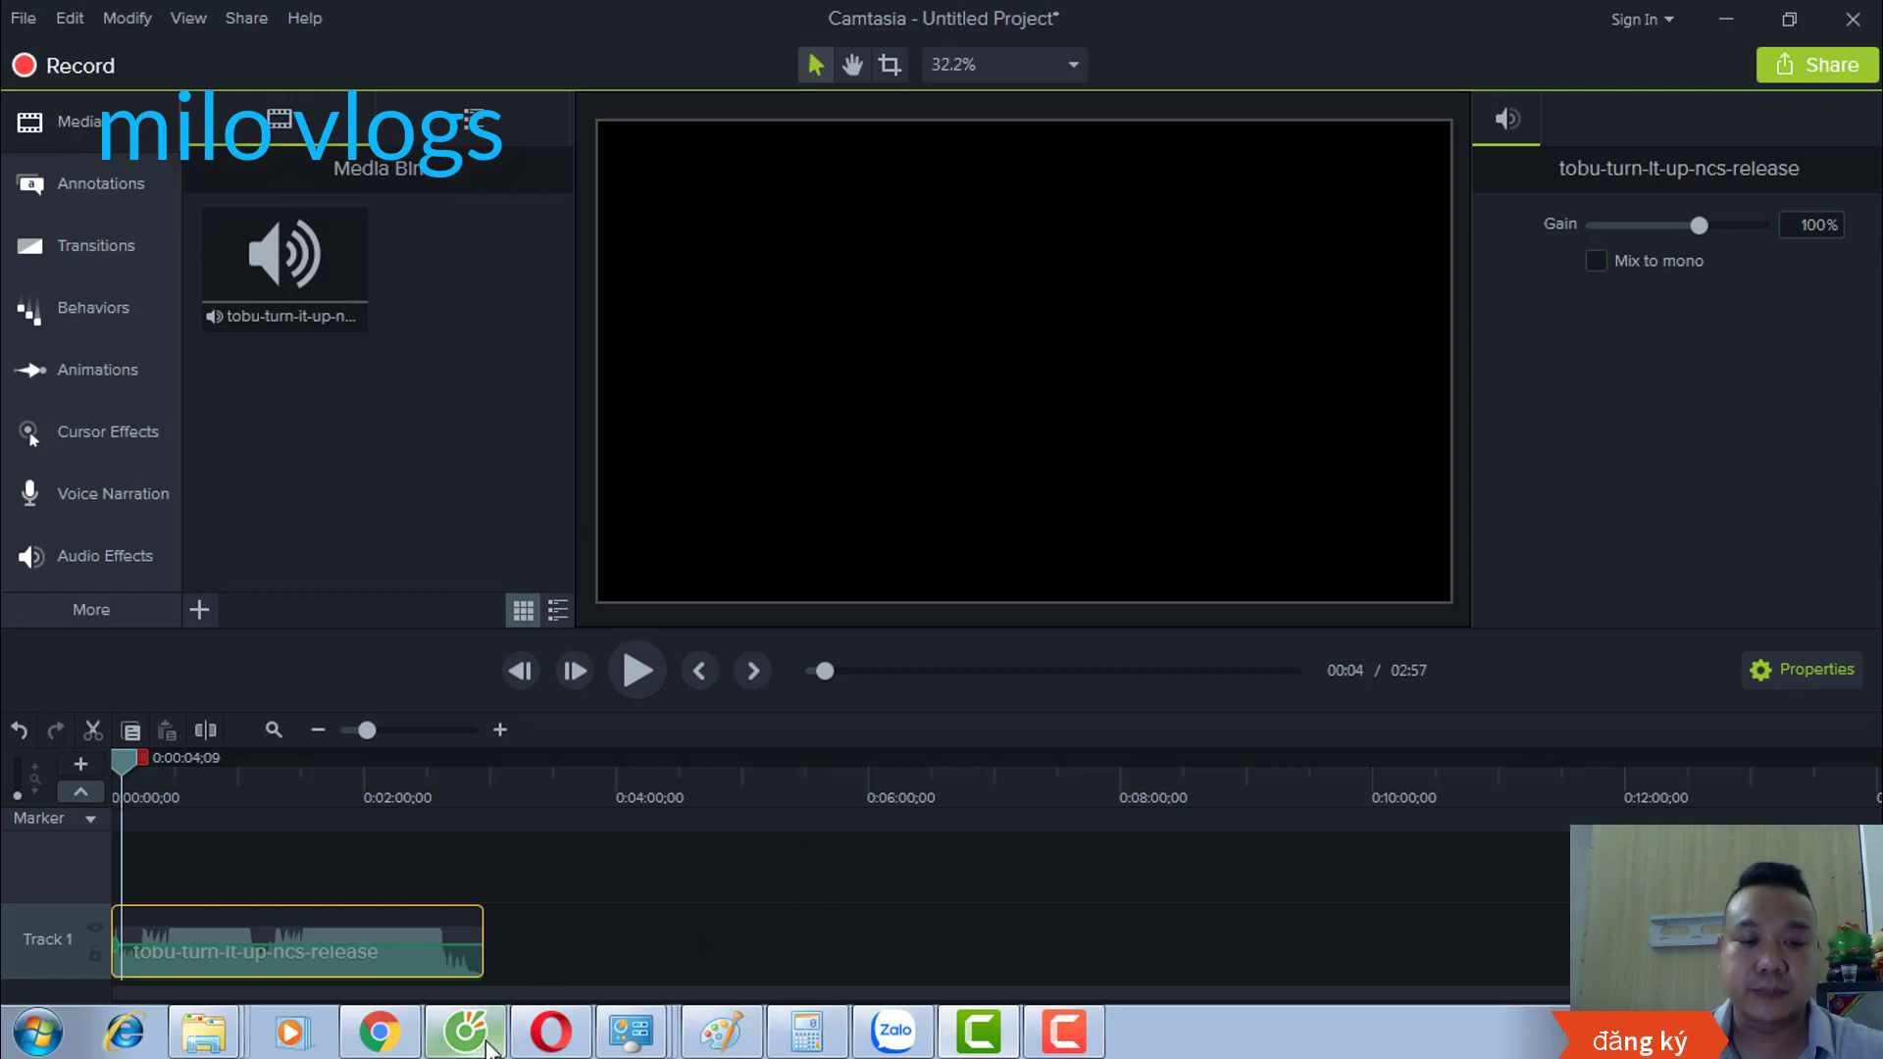
Step: Switch back to the Cốc Cốc browser and open google.com.vn in a new tab
mouse_move(487, 1047)
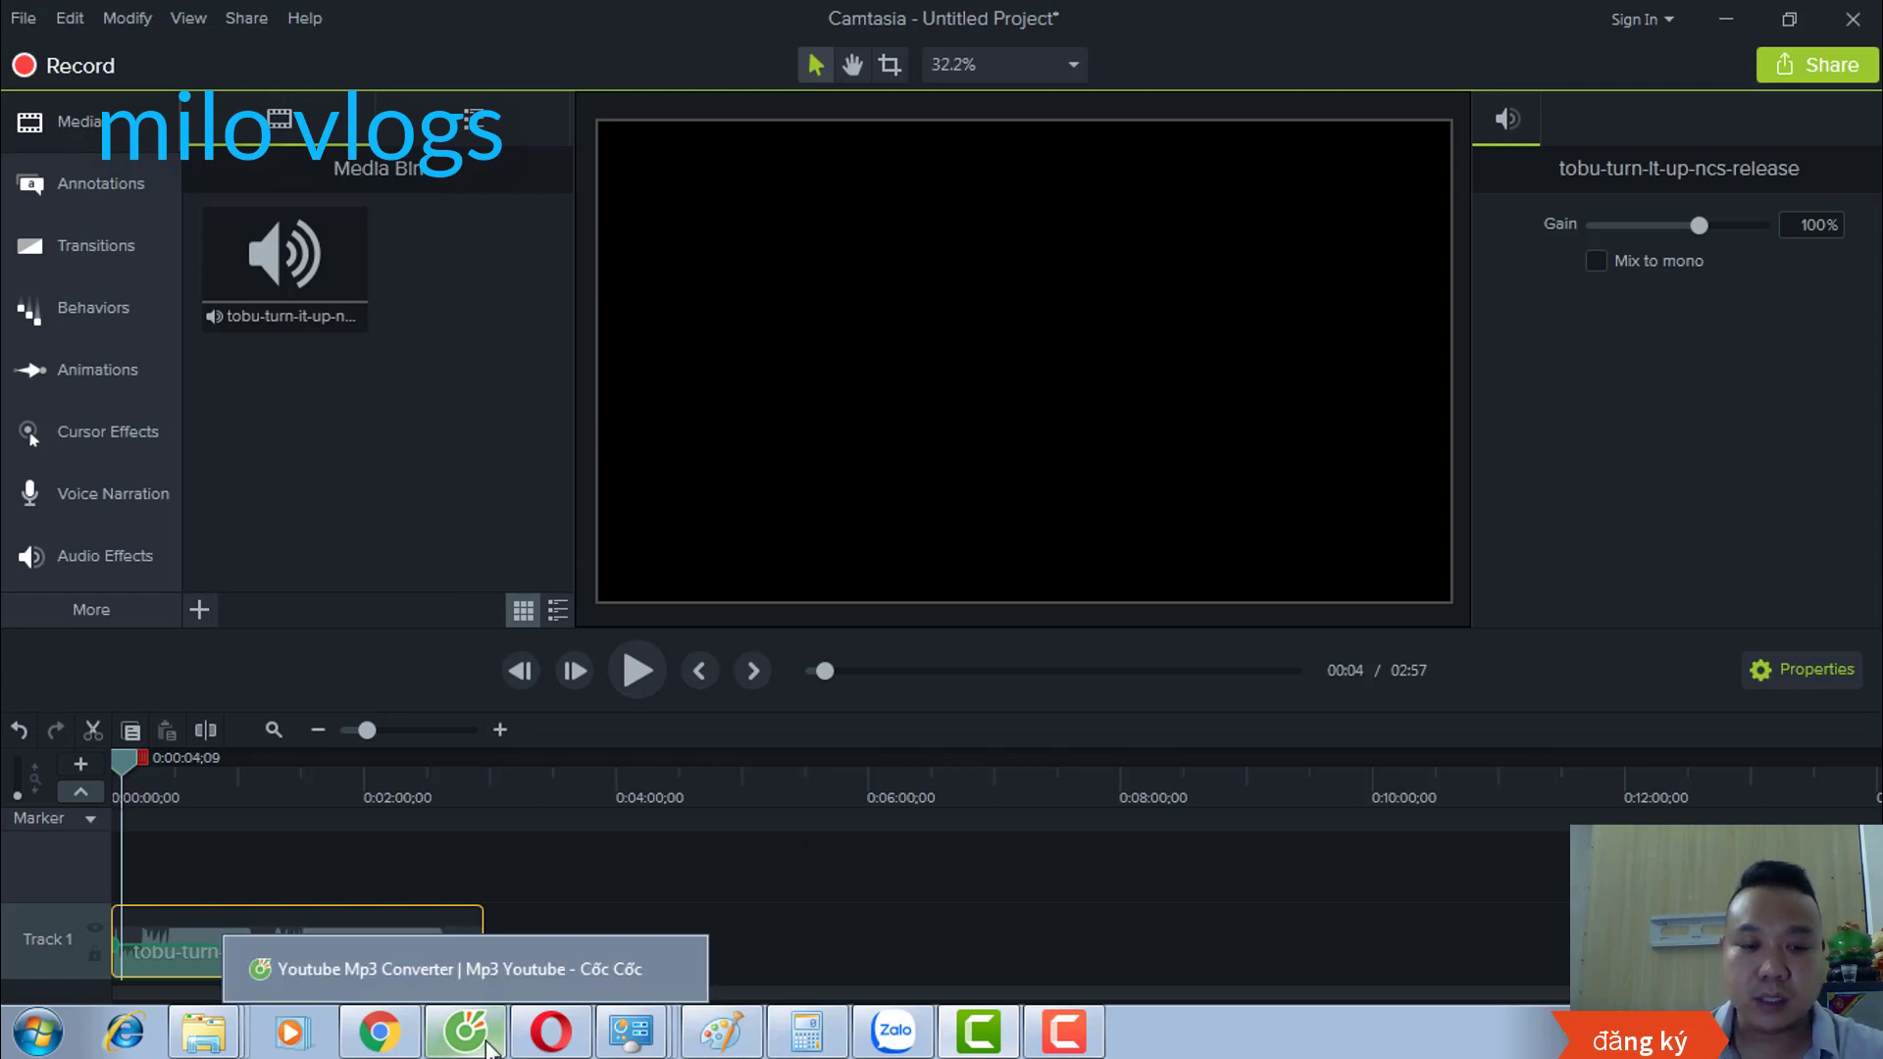
click(488, 1047)
scroll(802, 698, down, 2)
scroll(802, 698, up, 2)
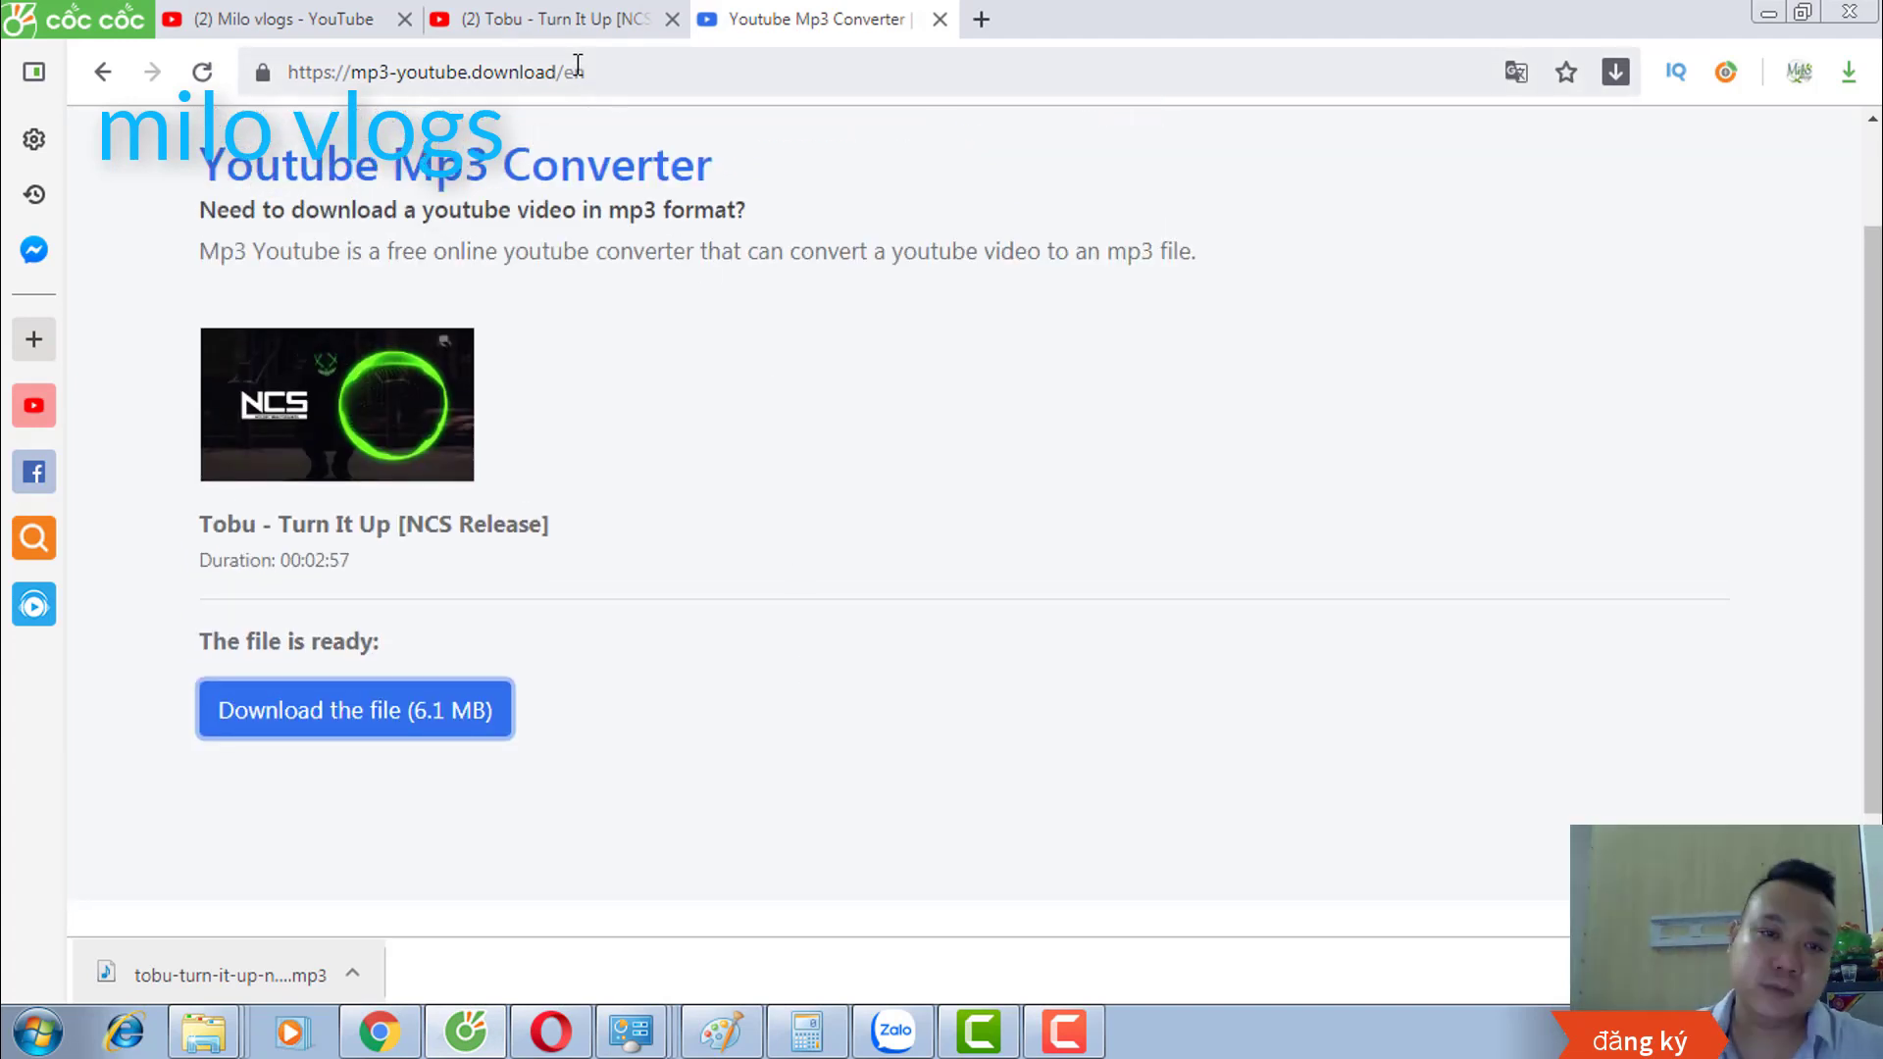
click(981, 20)
text(google.com.vn)
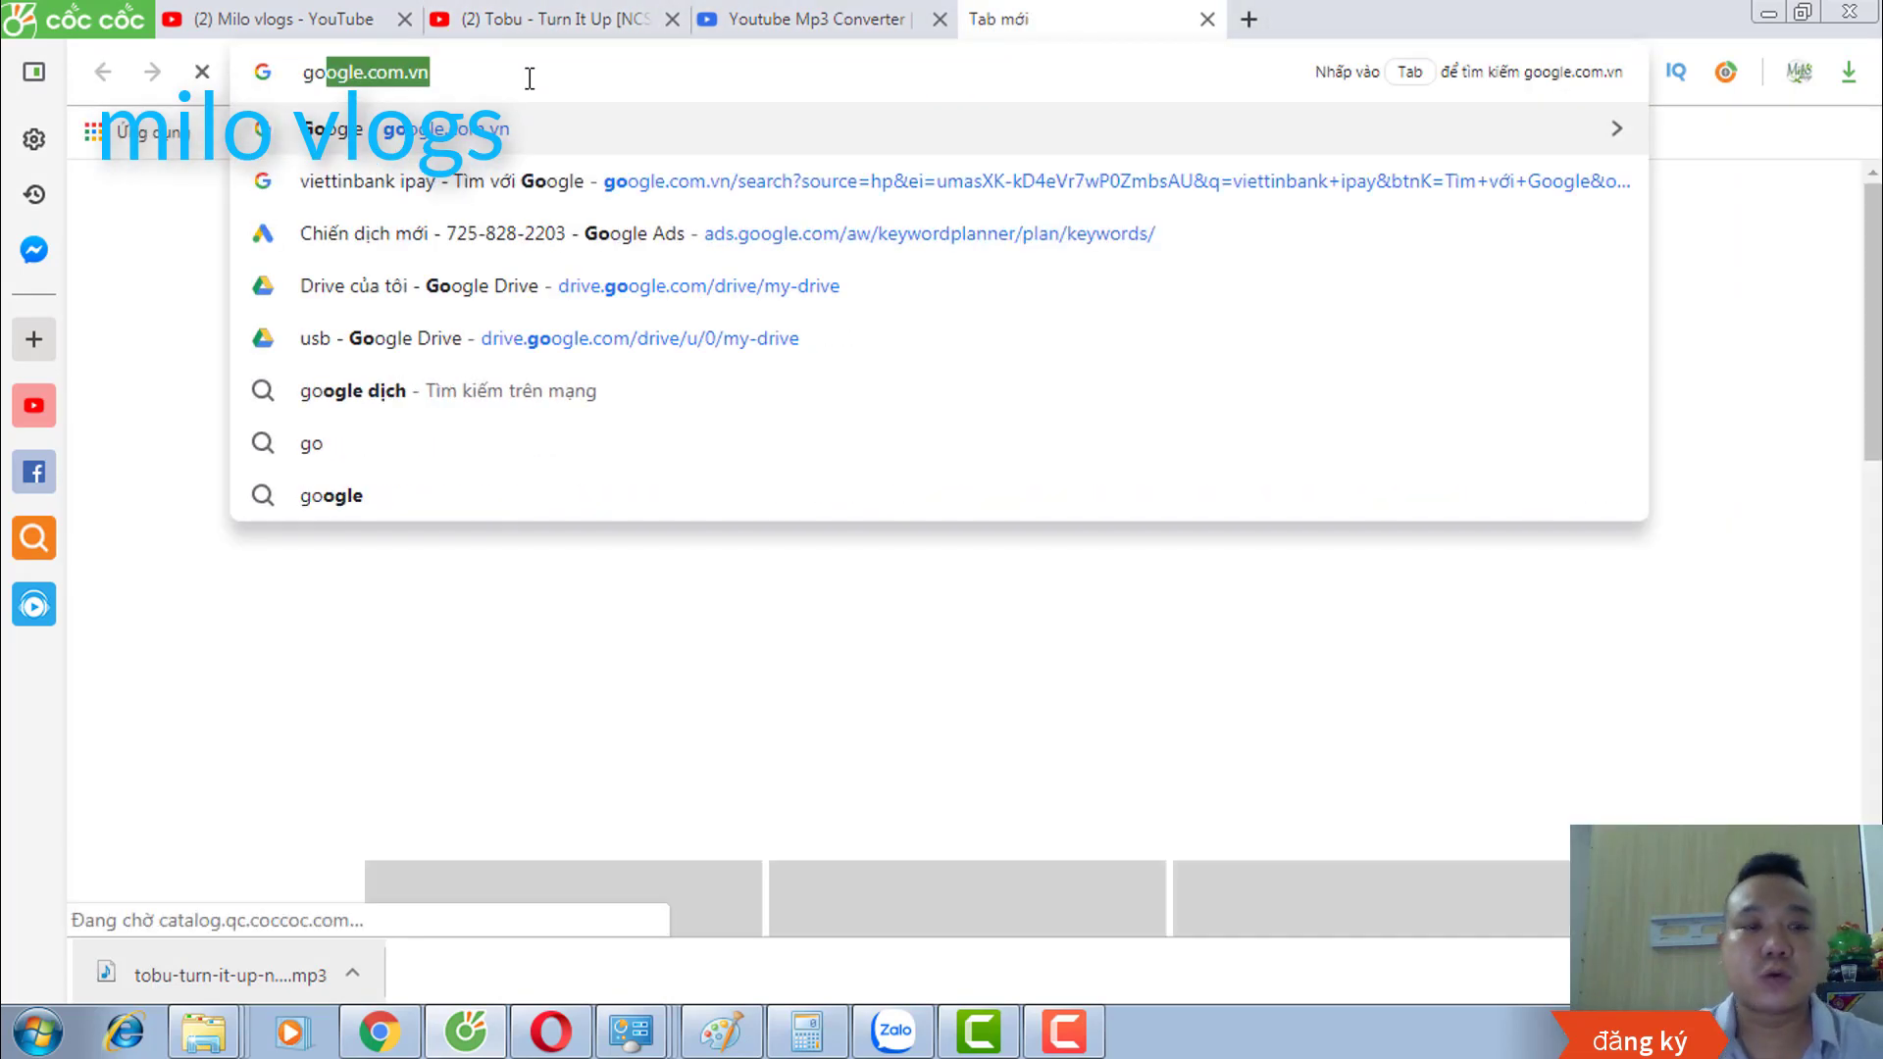
key(Return)
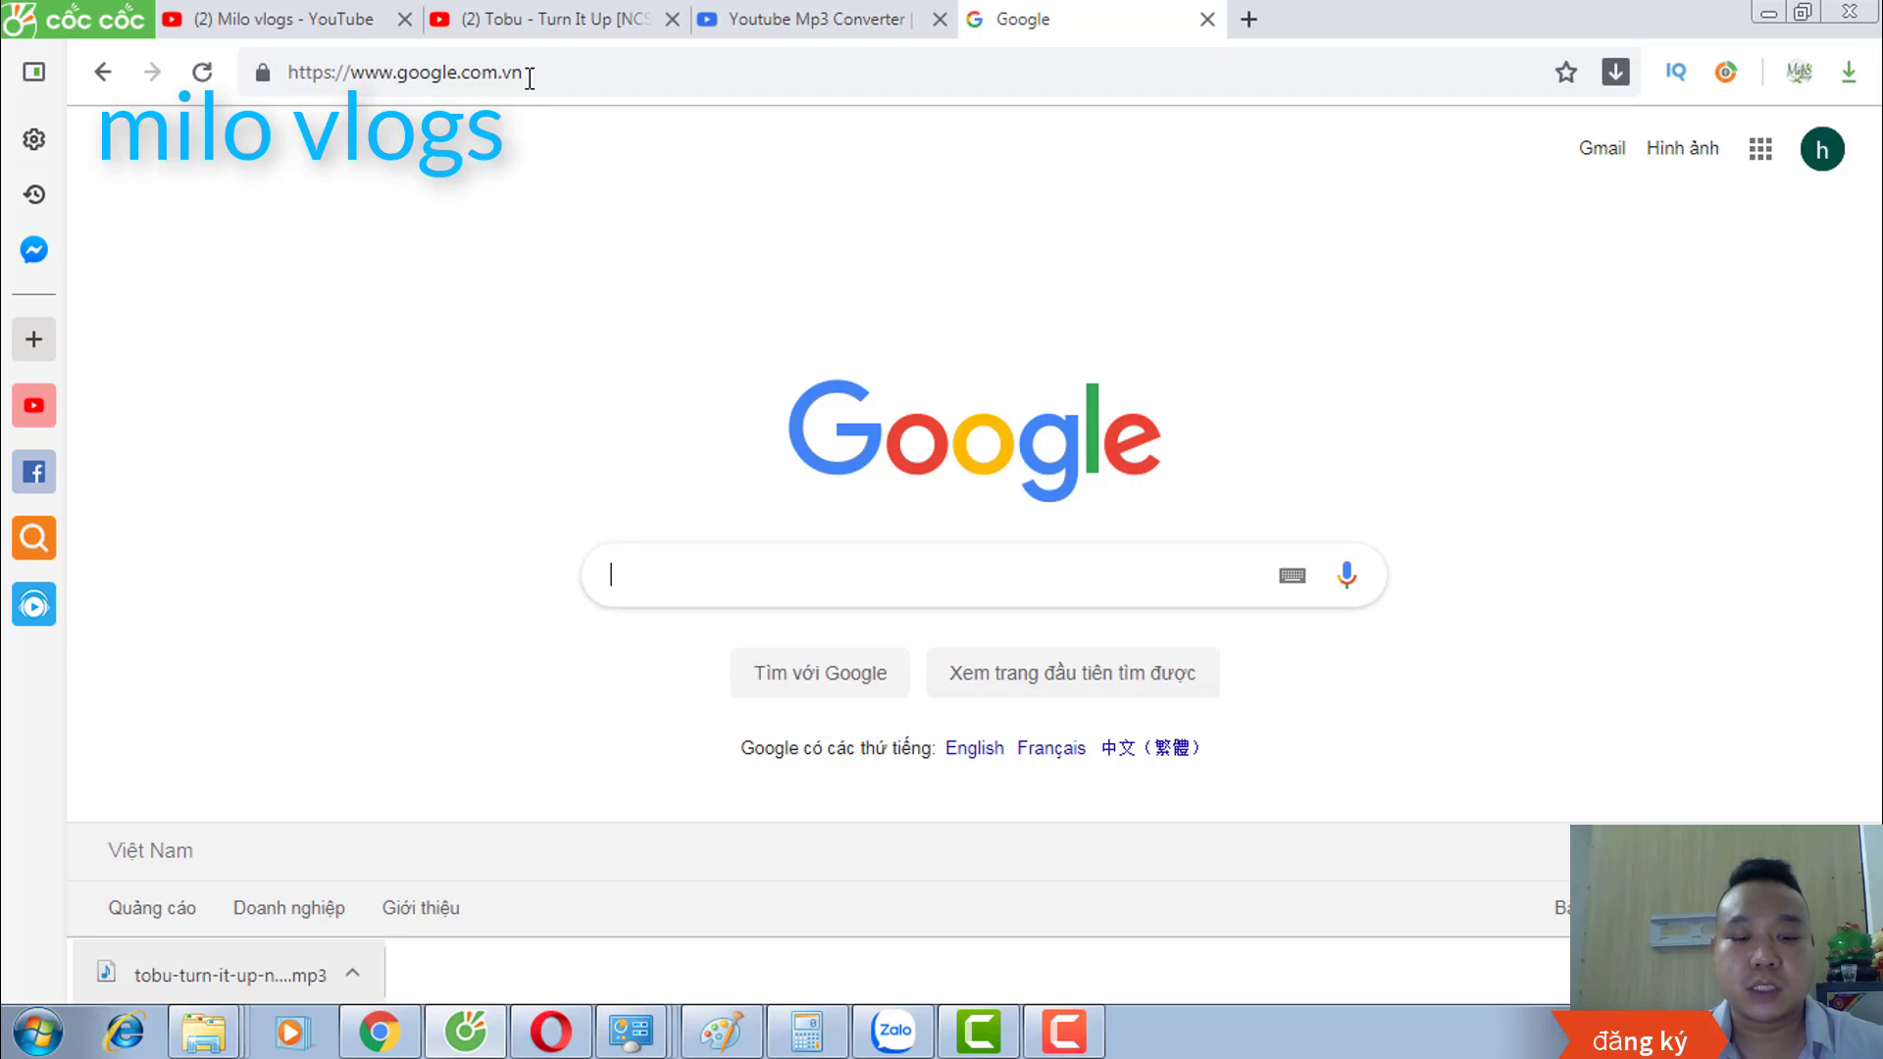
Step: Search Google for "hot girl" and show the image results
text(hot girl)
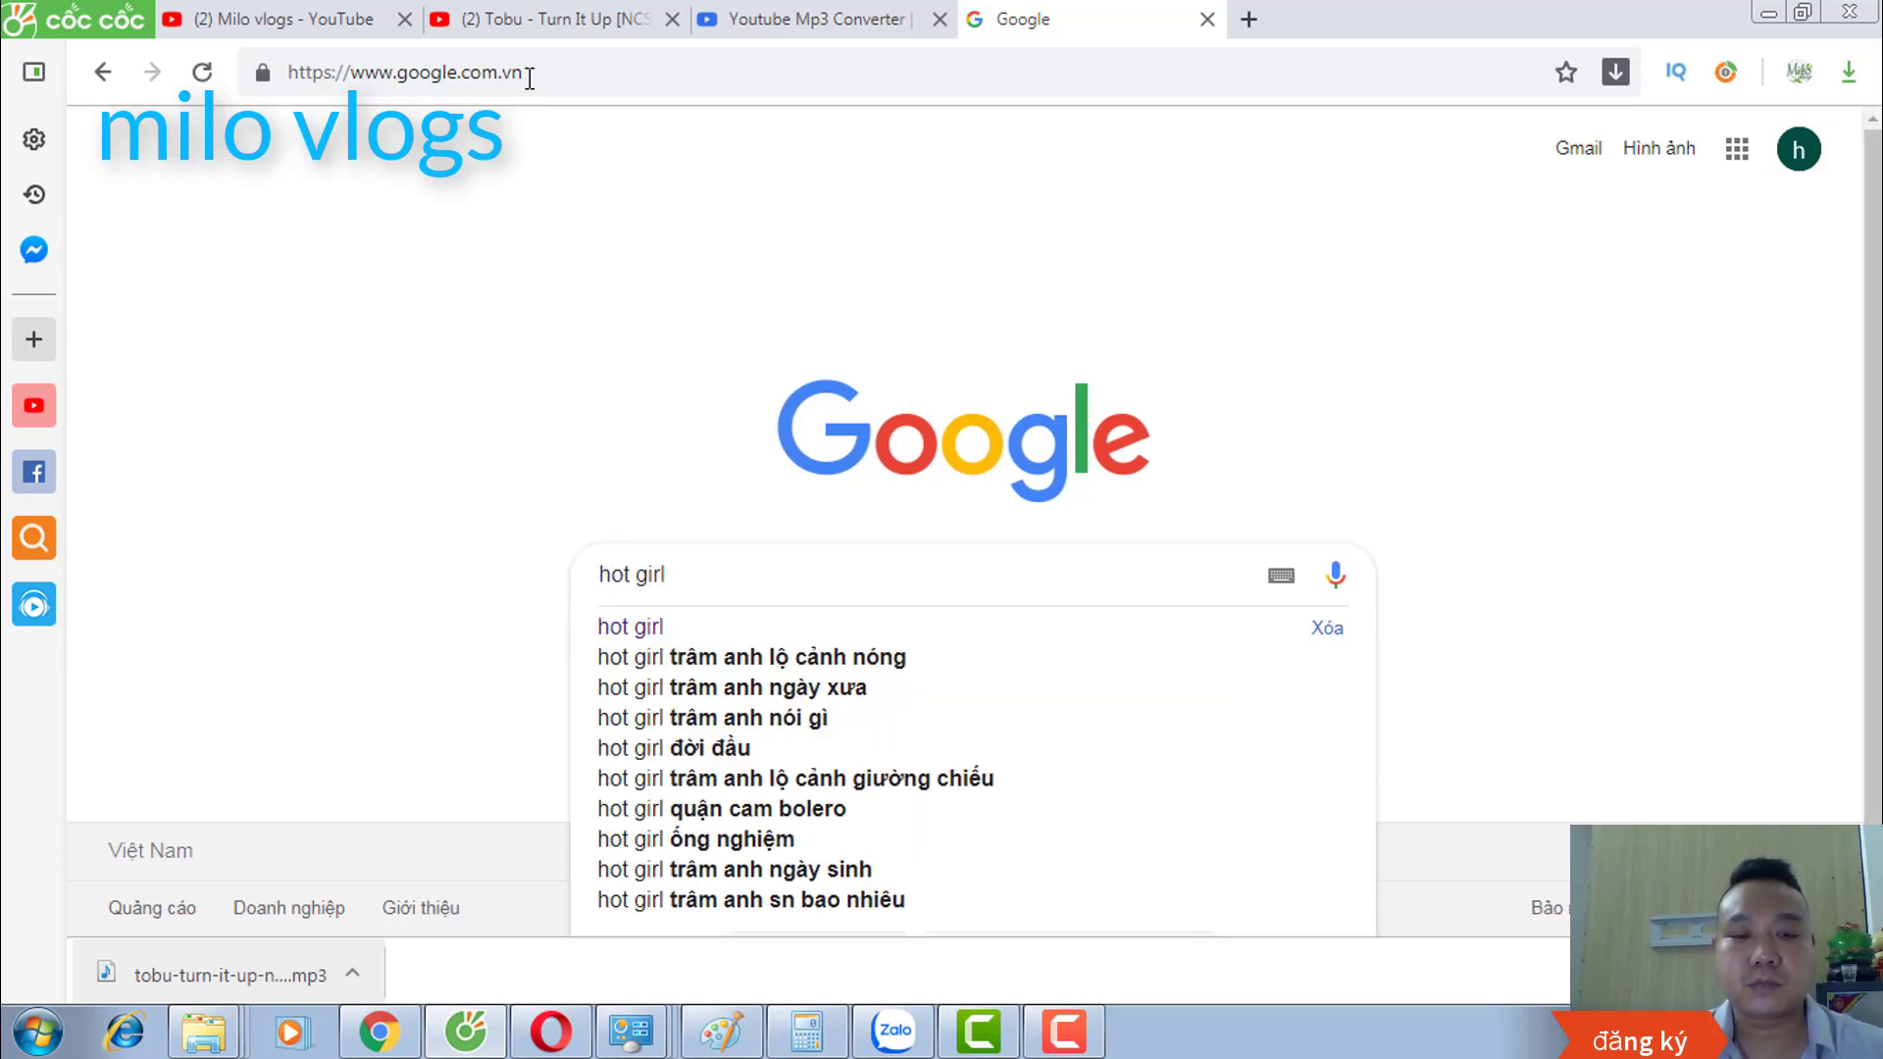
key(Return)
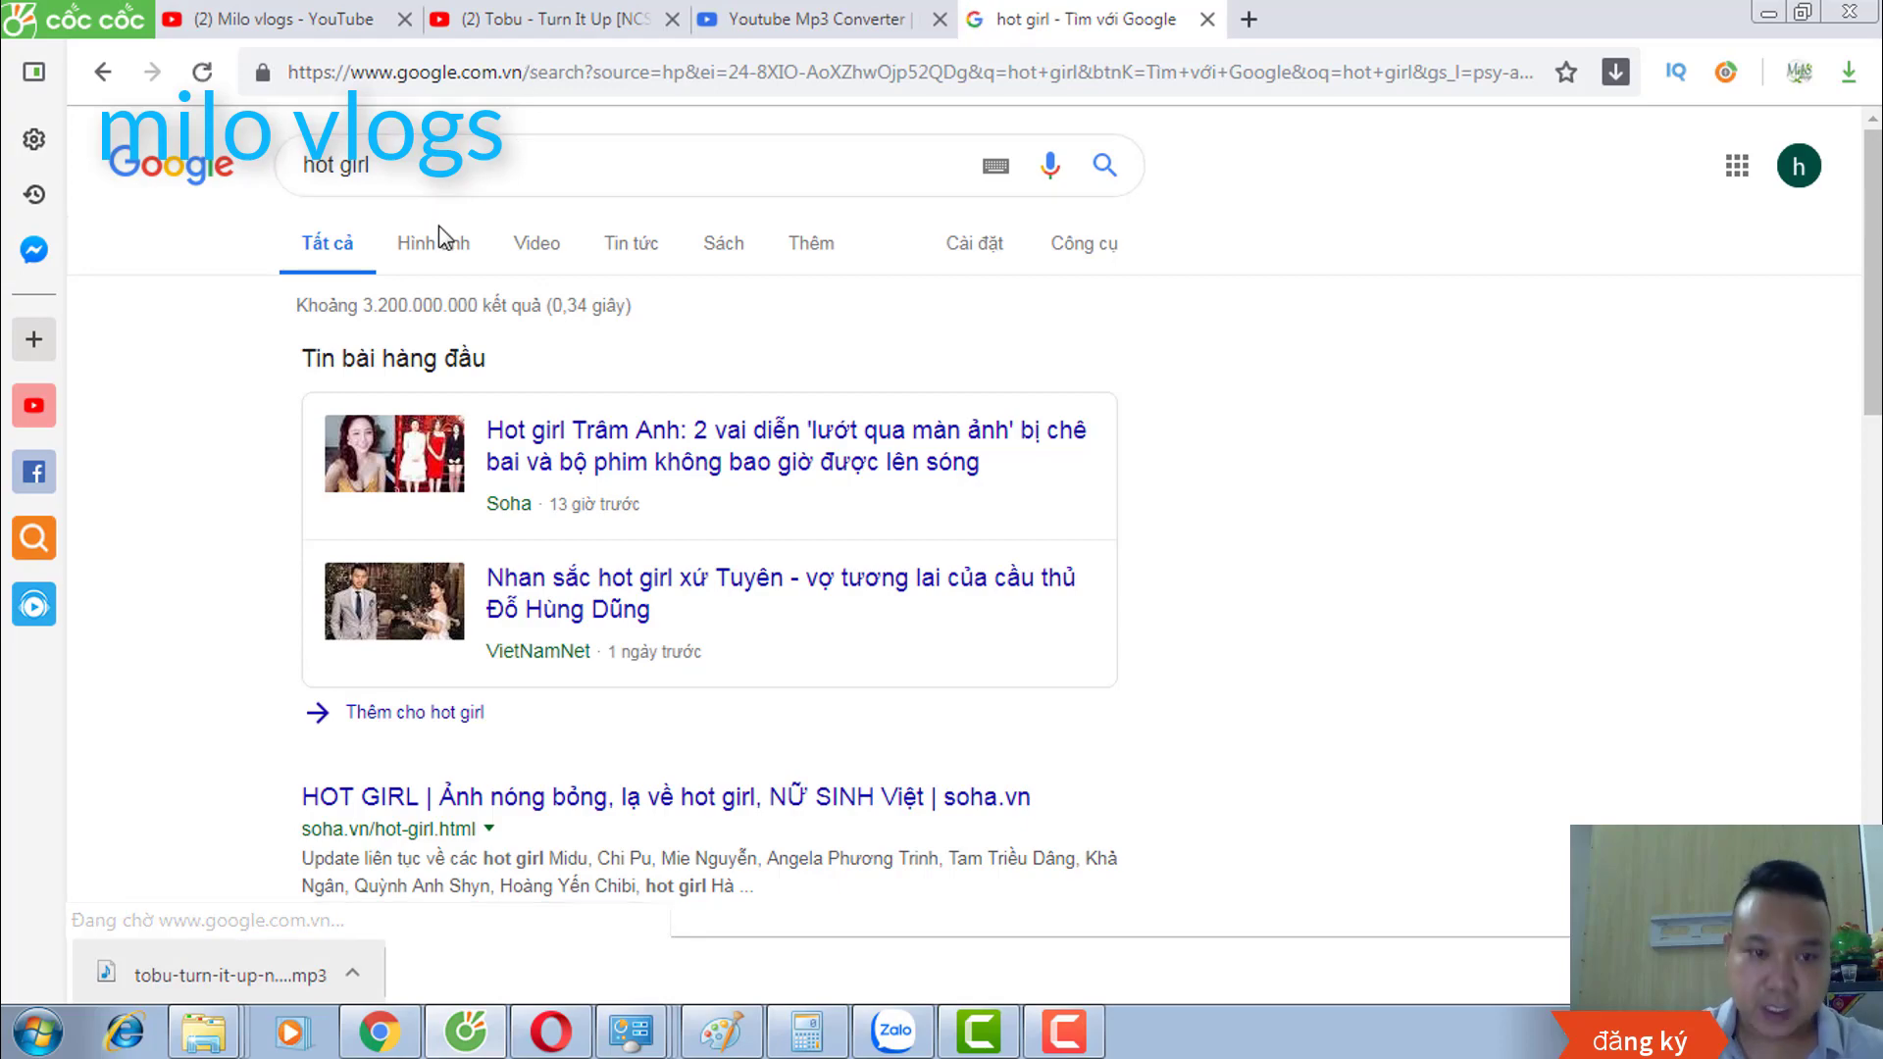
click(433, 247)
Step: Look through the unfiltered "hot girl" image results to compare the pictures on offer
scroll(1265, 600, down, 7)
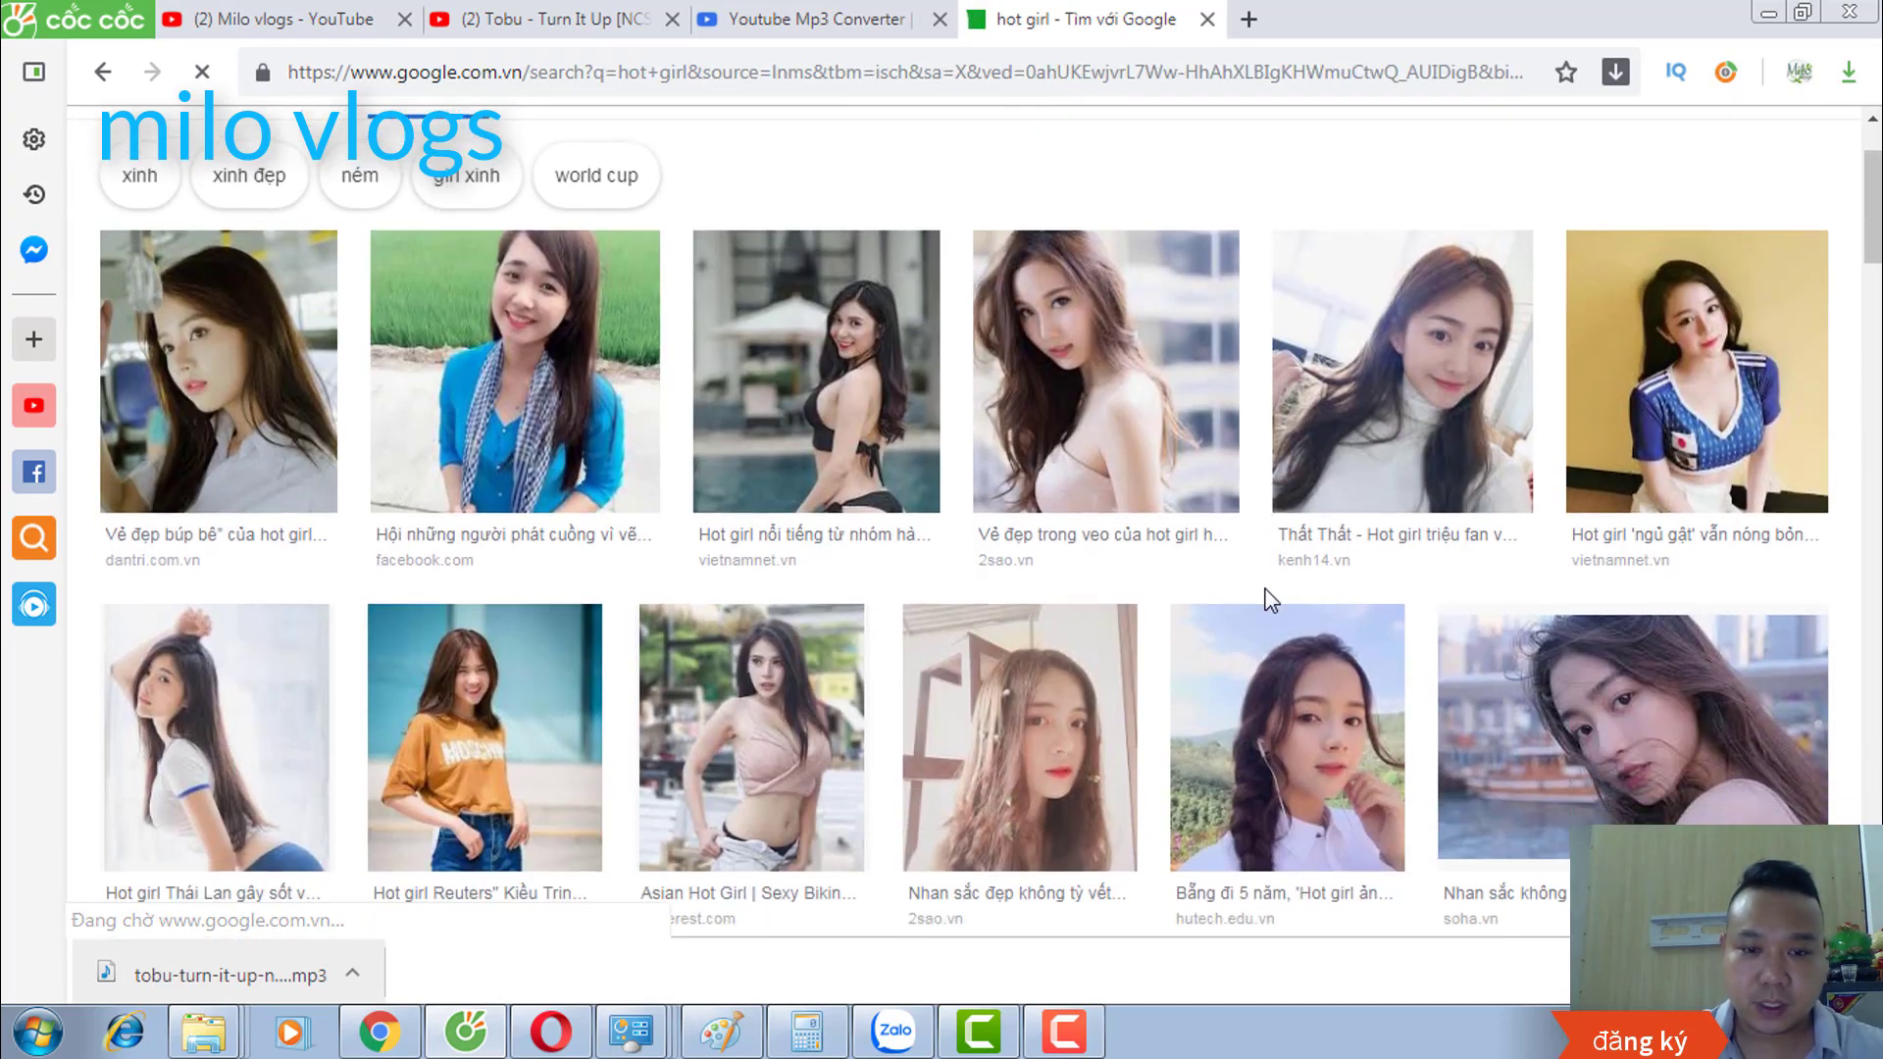
scroll(1267, 600, down, 12)
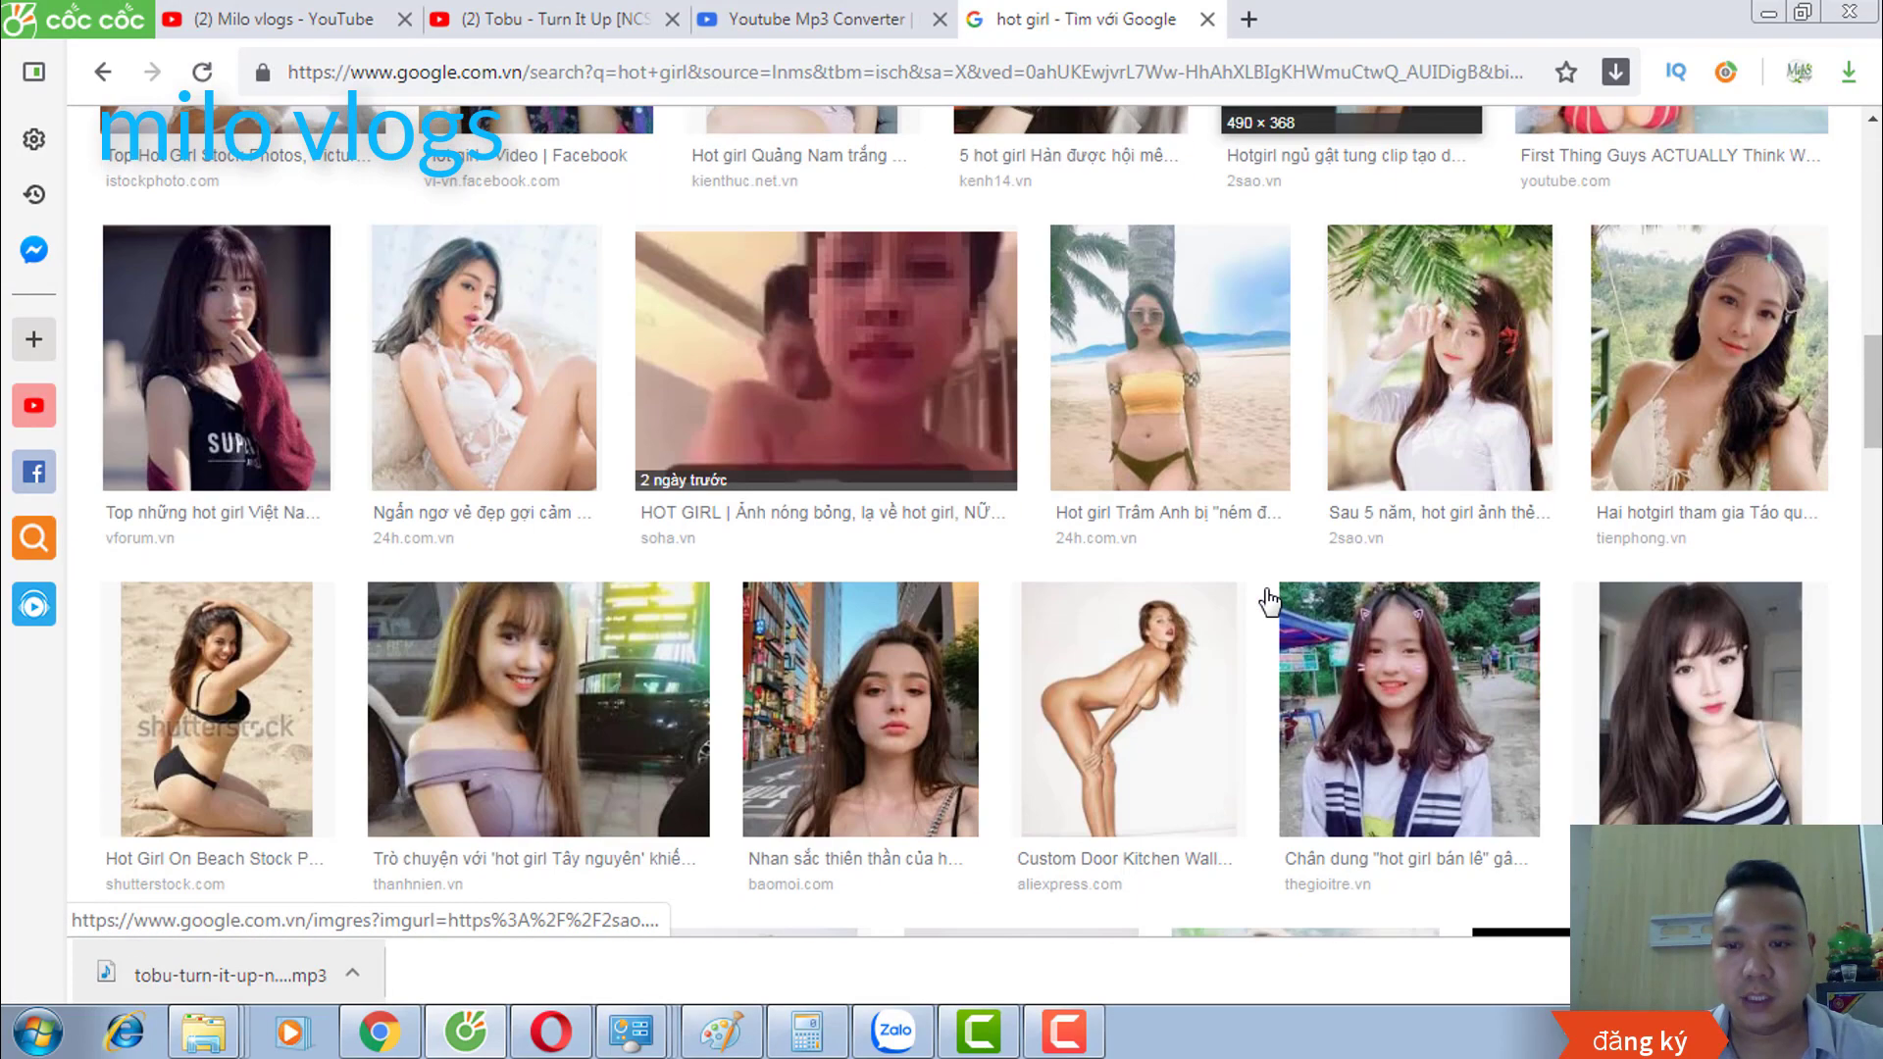
scroll(1268, 600, down, 8)
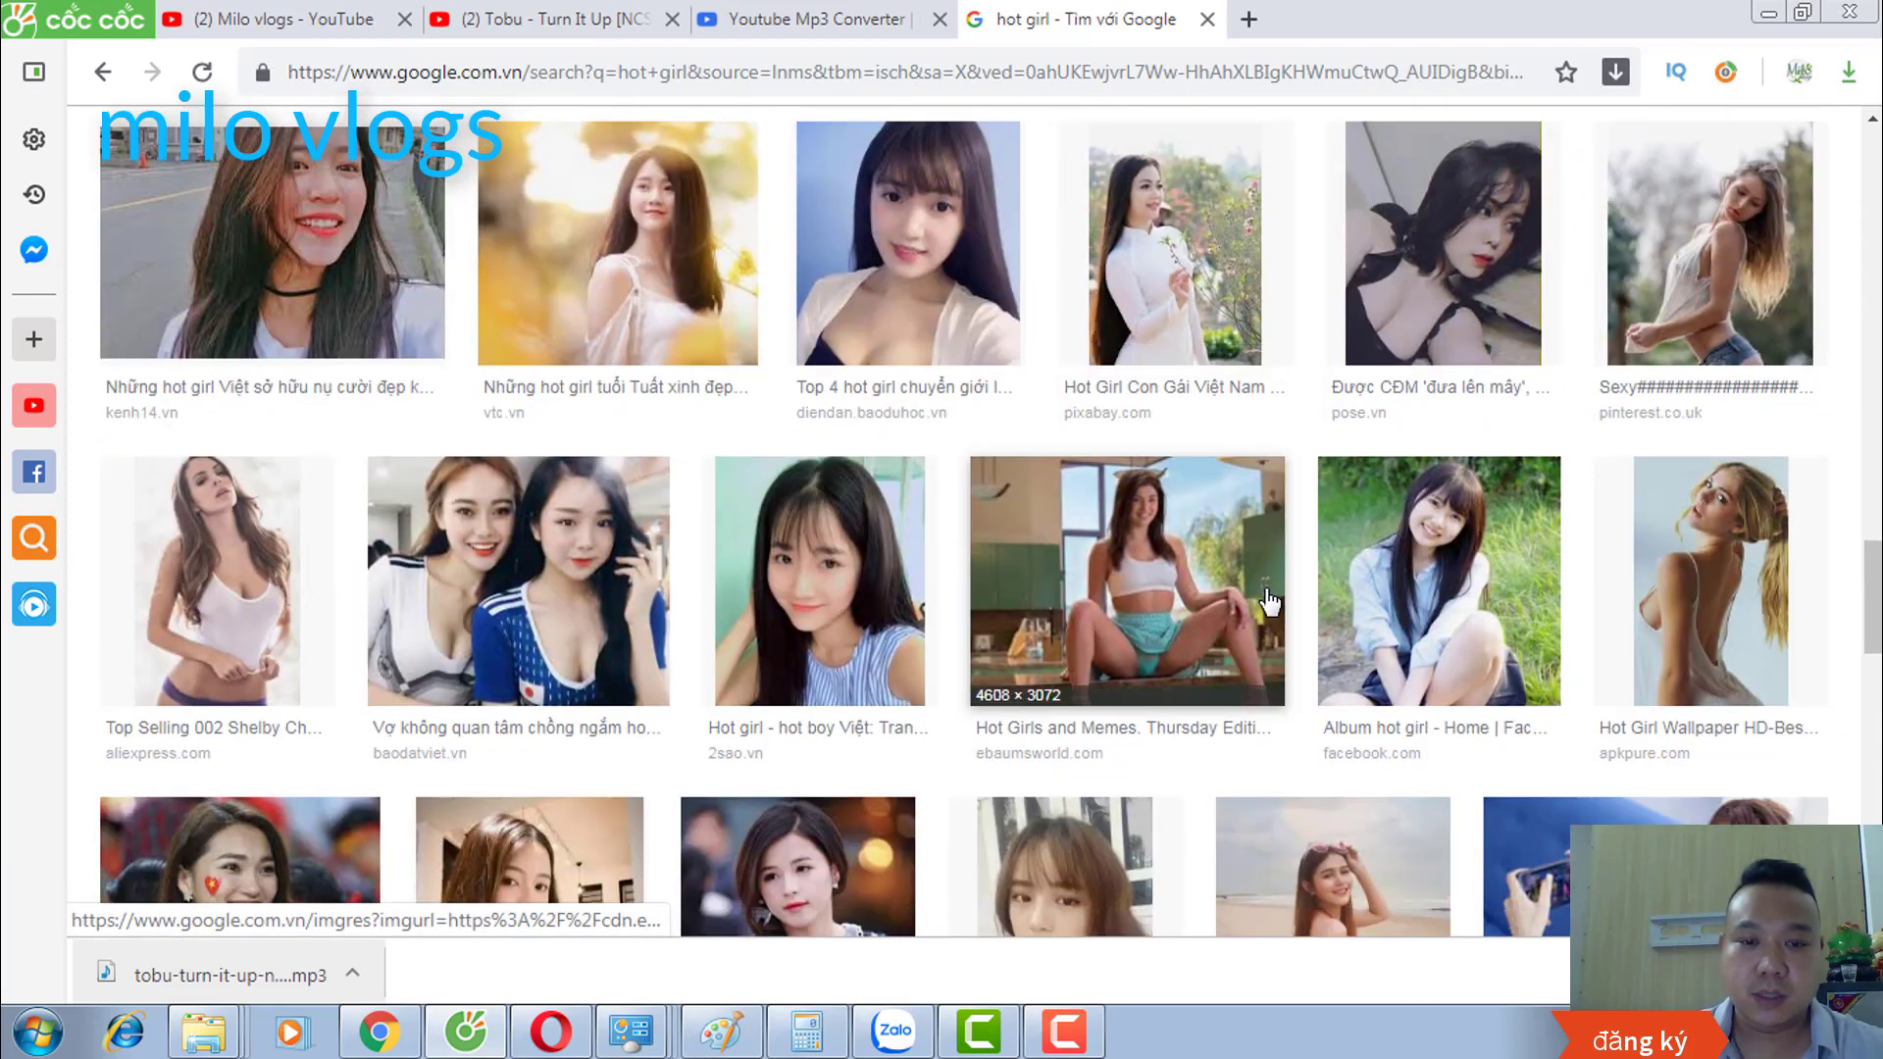
scroll(1268, 600, up, 15)
scroll(1268, 600, up, 3)
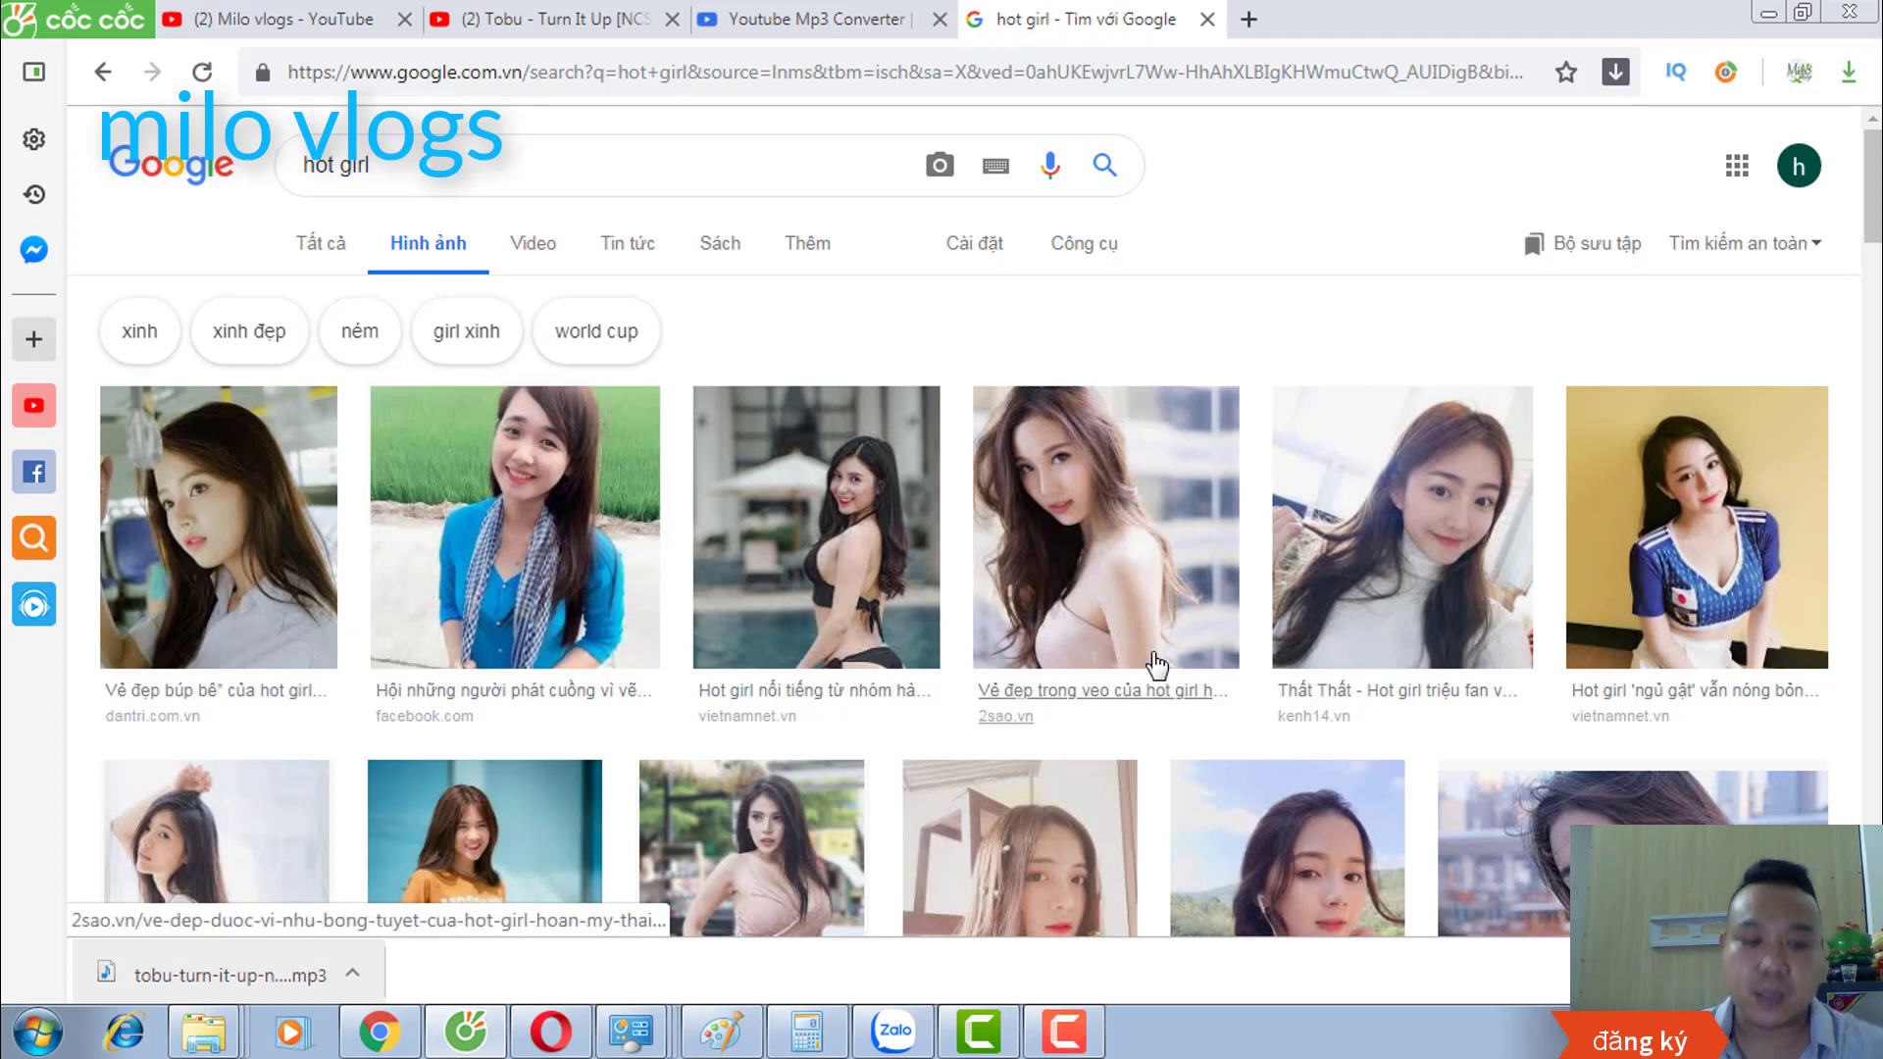
scroll(1190, 495, down, 1)
scroll(1190, 495, down, 3)
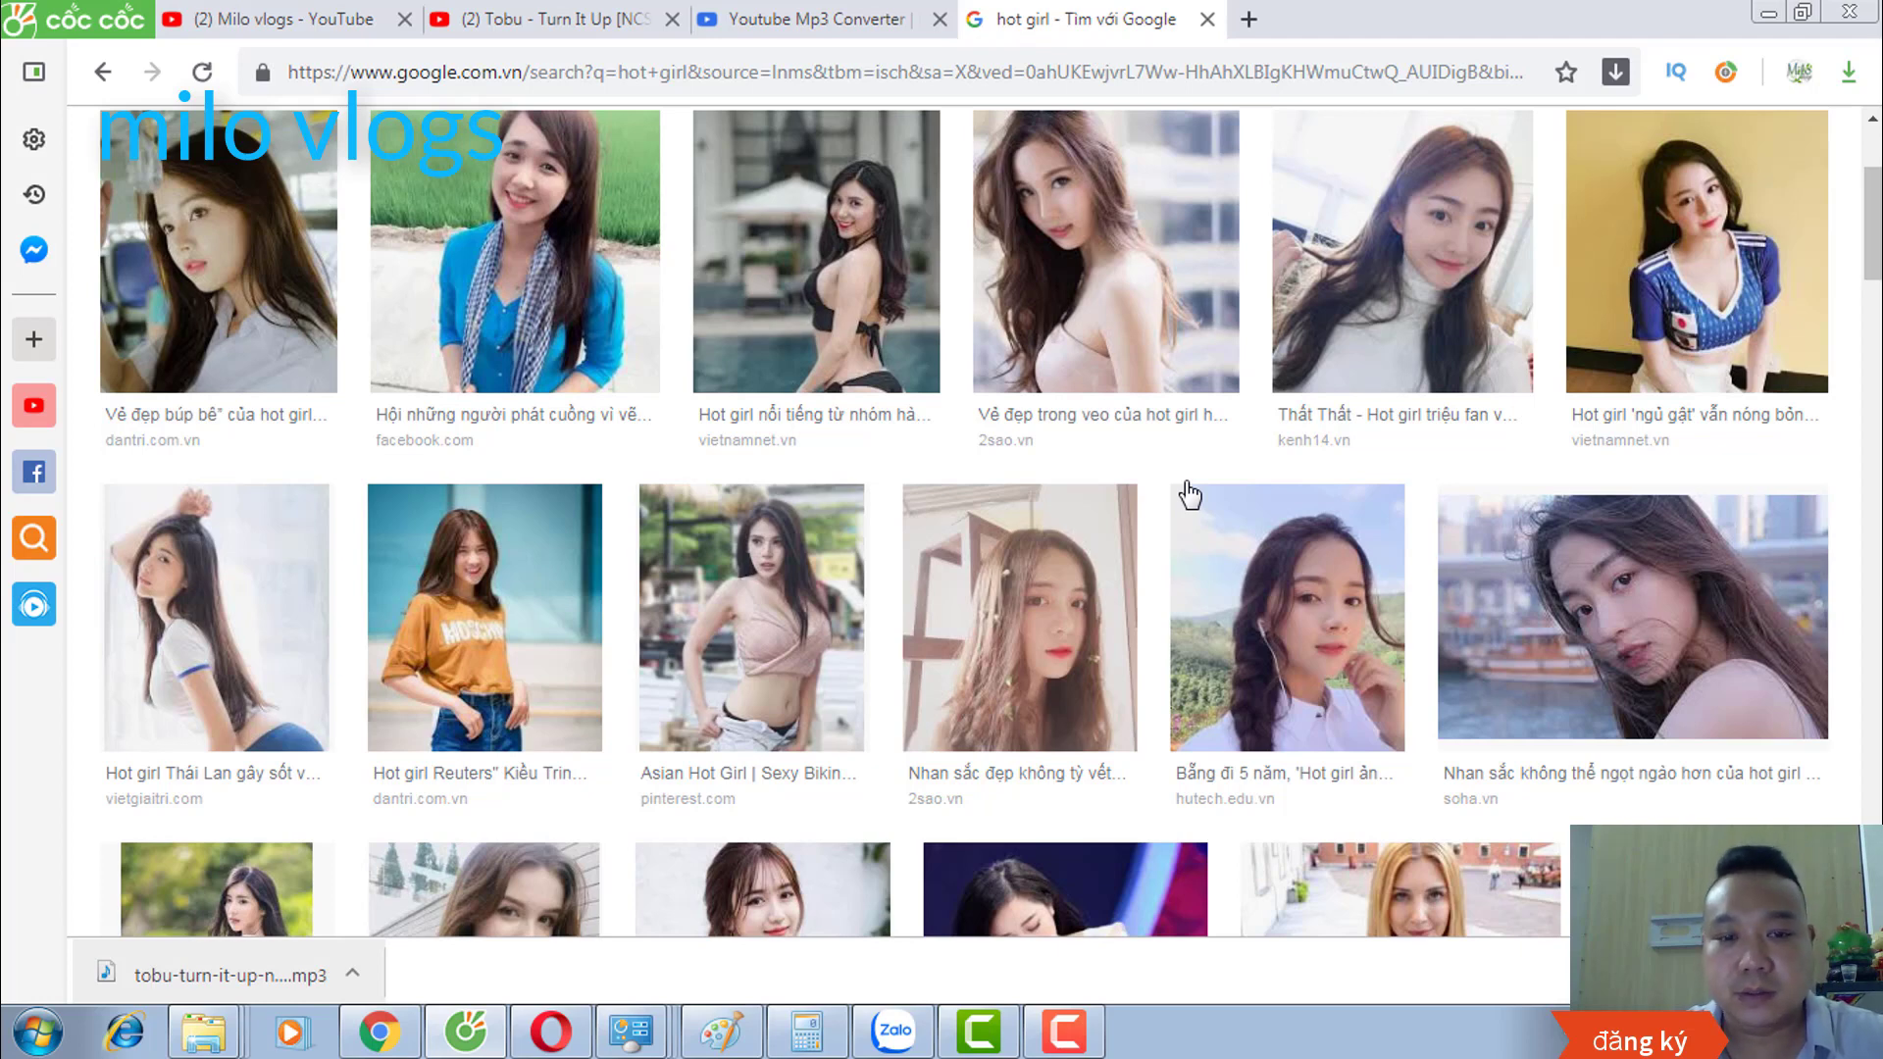
scroll(1190, 495, up, 3)
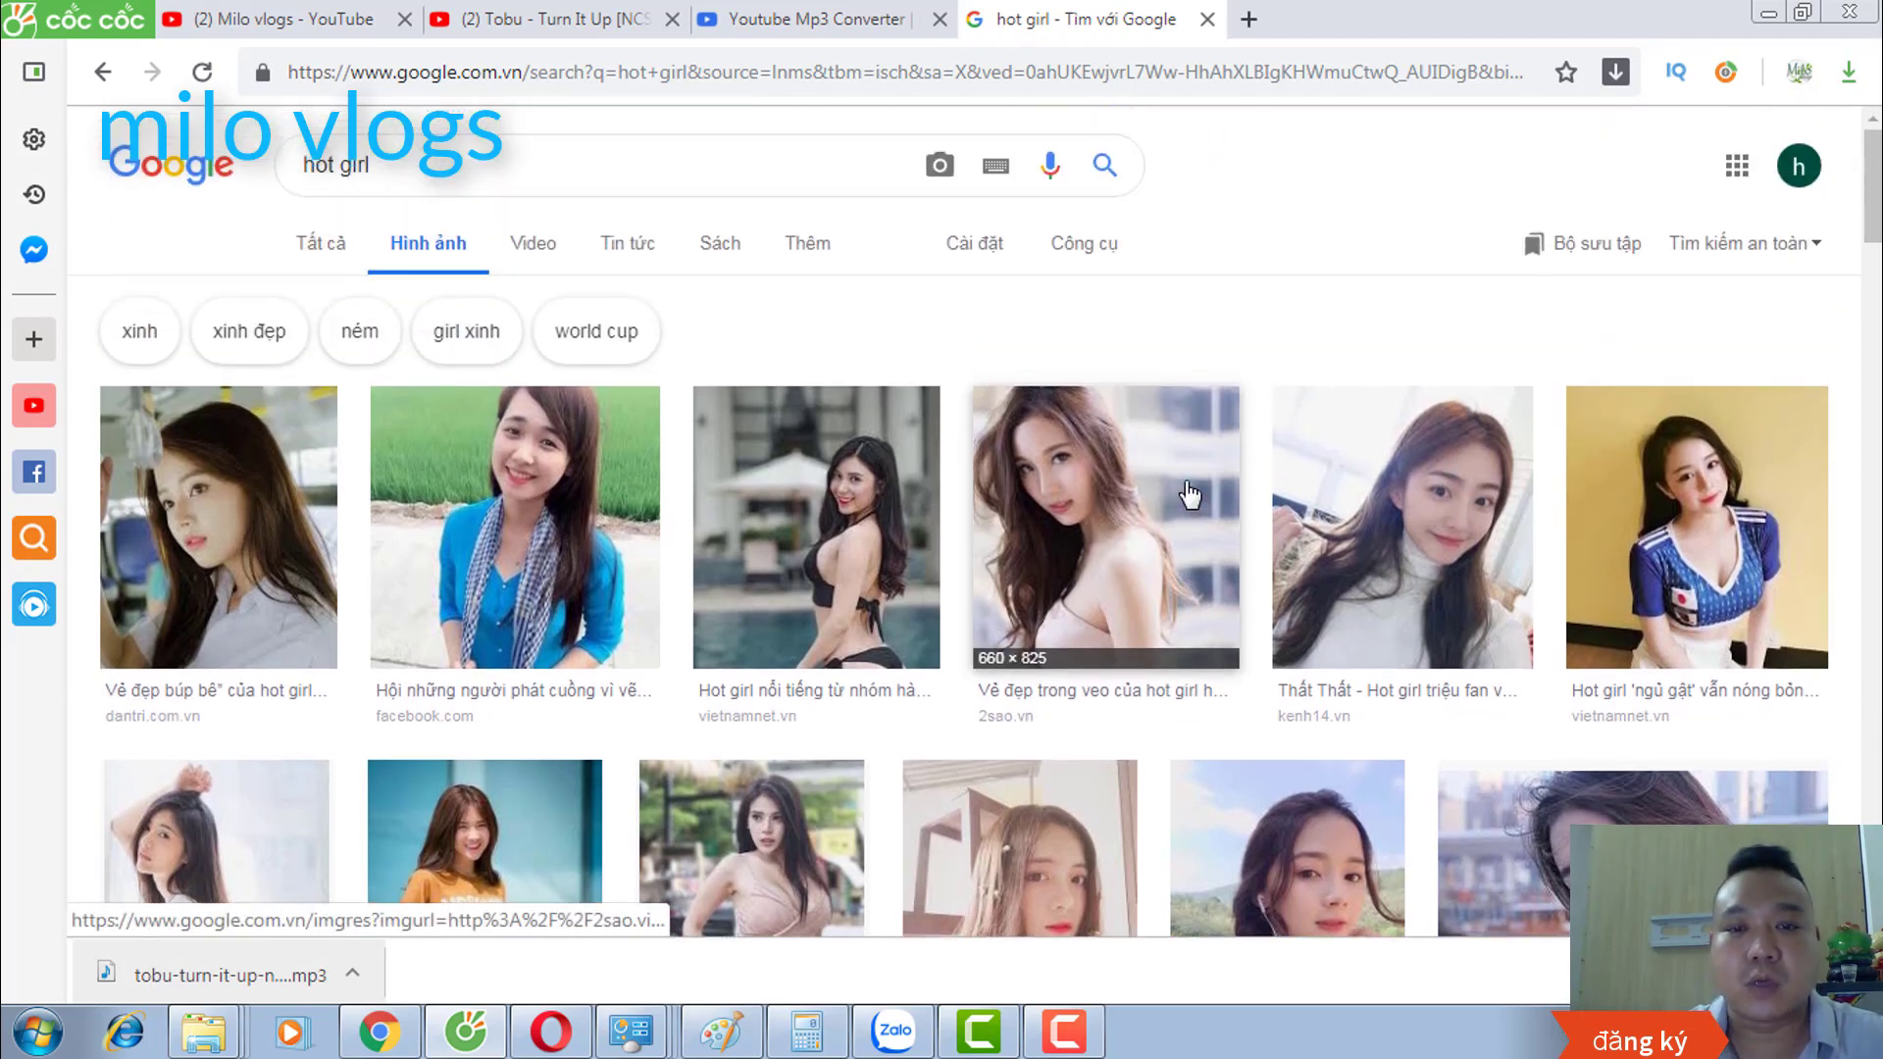
Step: Filter the image results to an exact size of 1920 px wide by 1080 px high and browse the matching pictures
click(1105, 262)
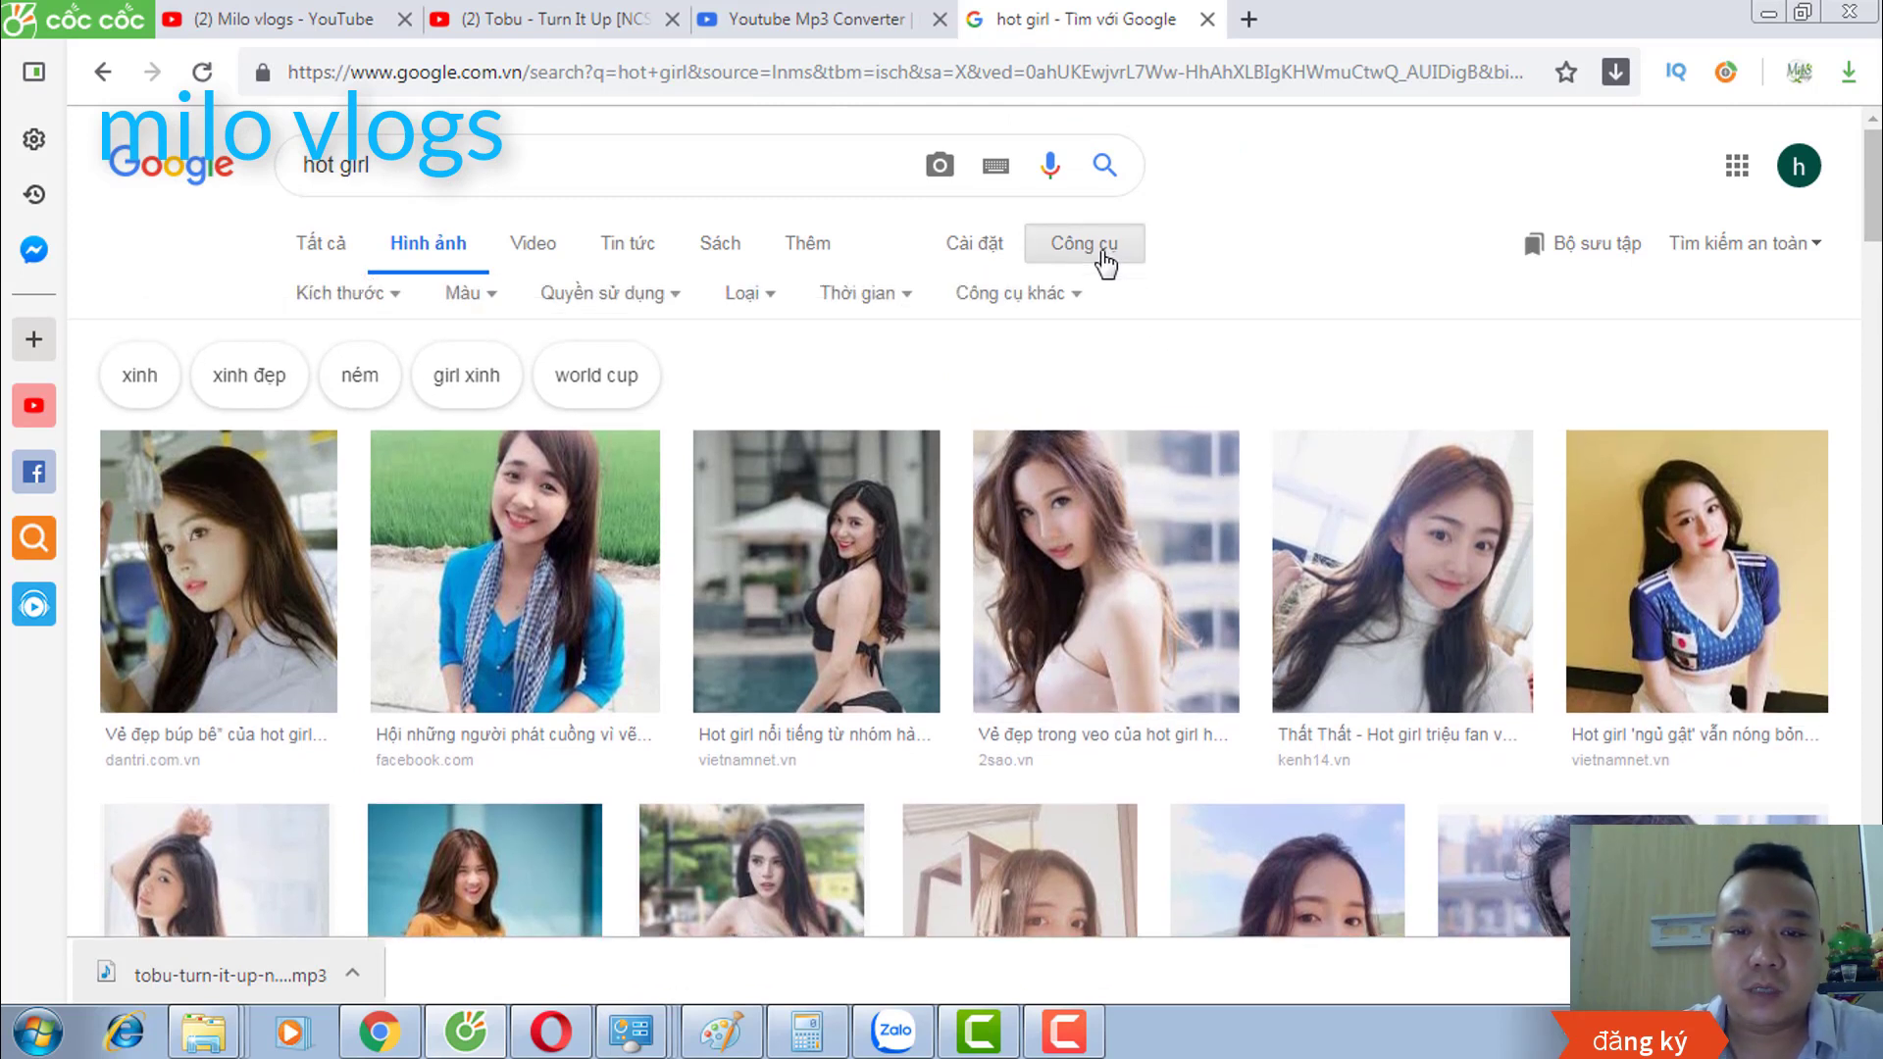
click(361, 299)
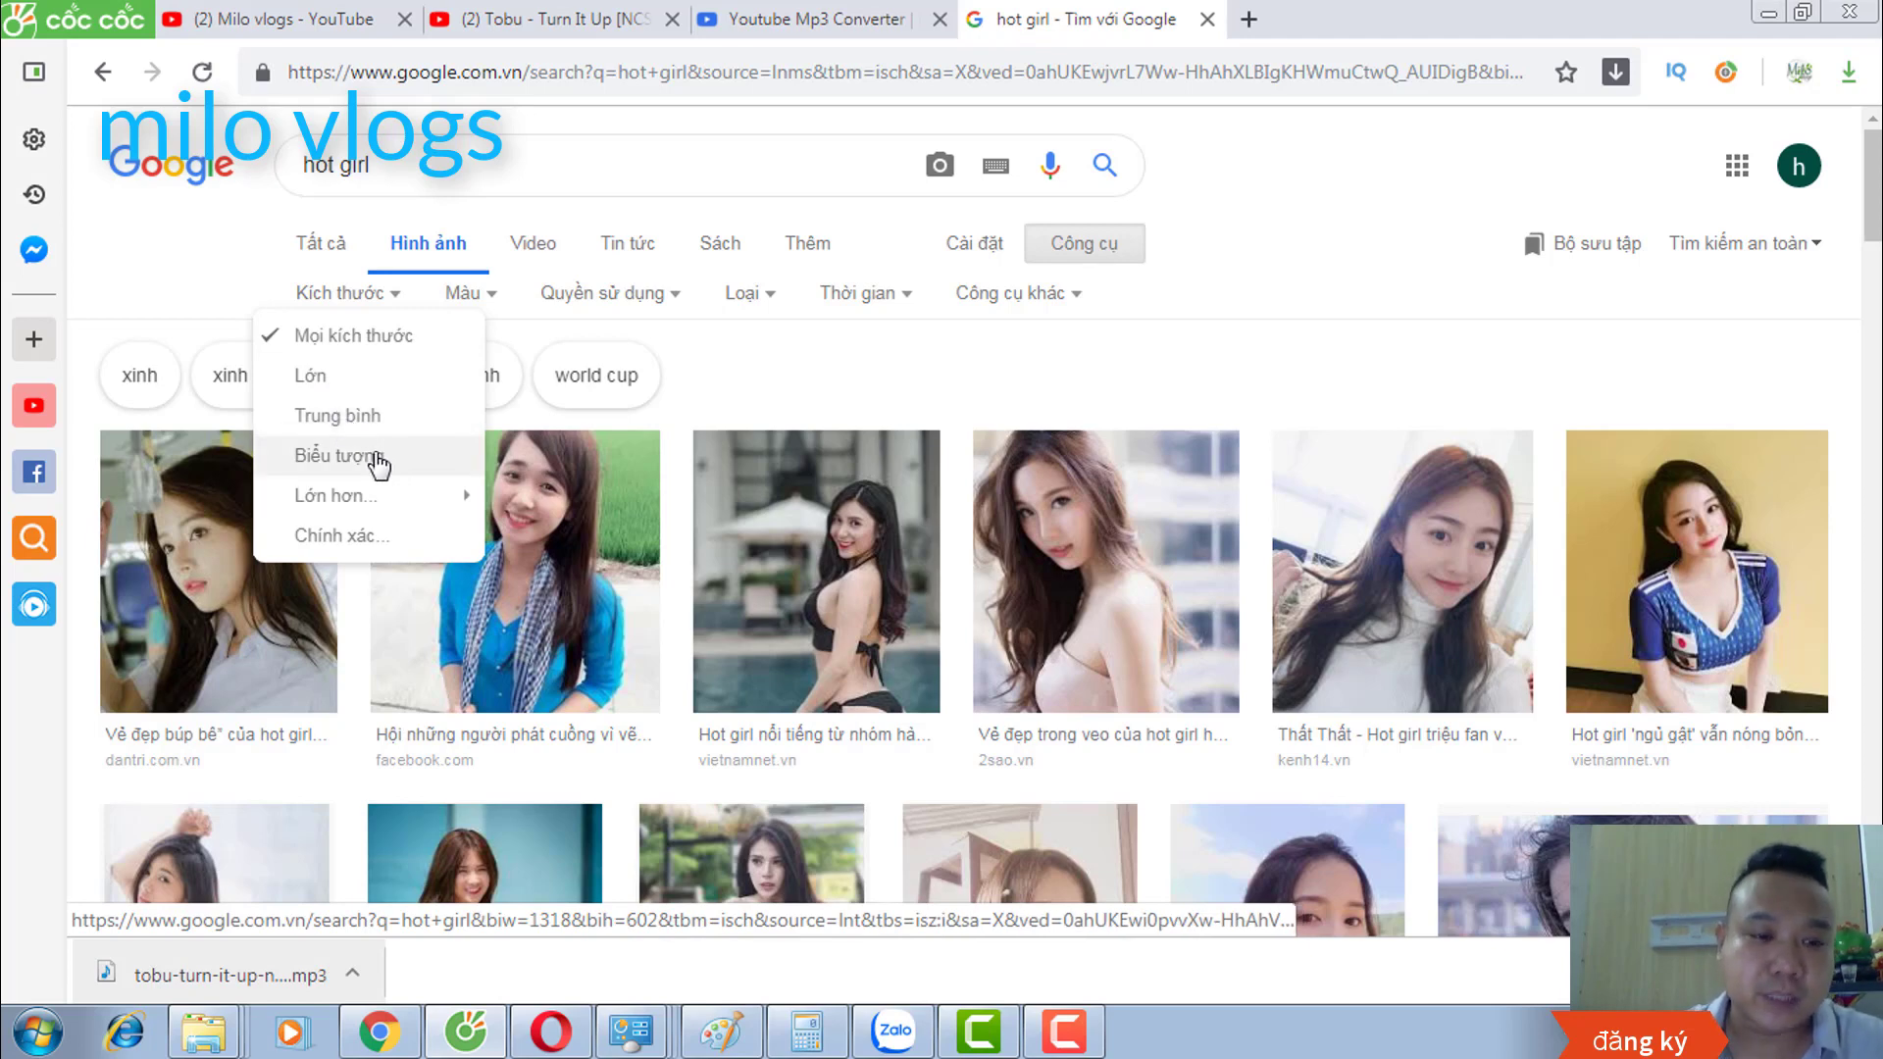
click(340, 538)
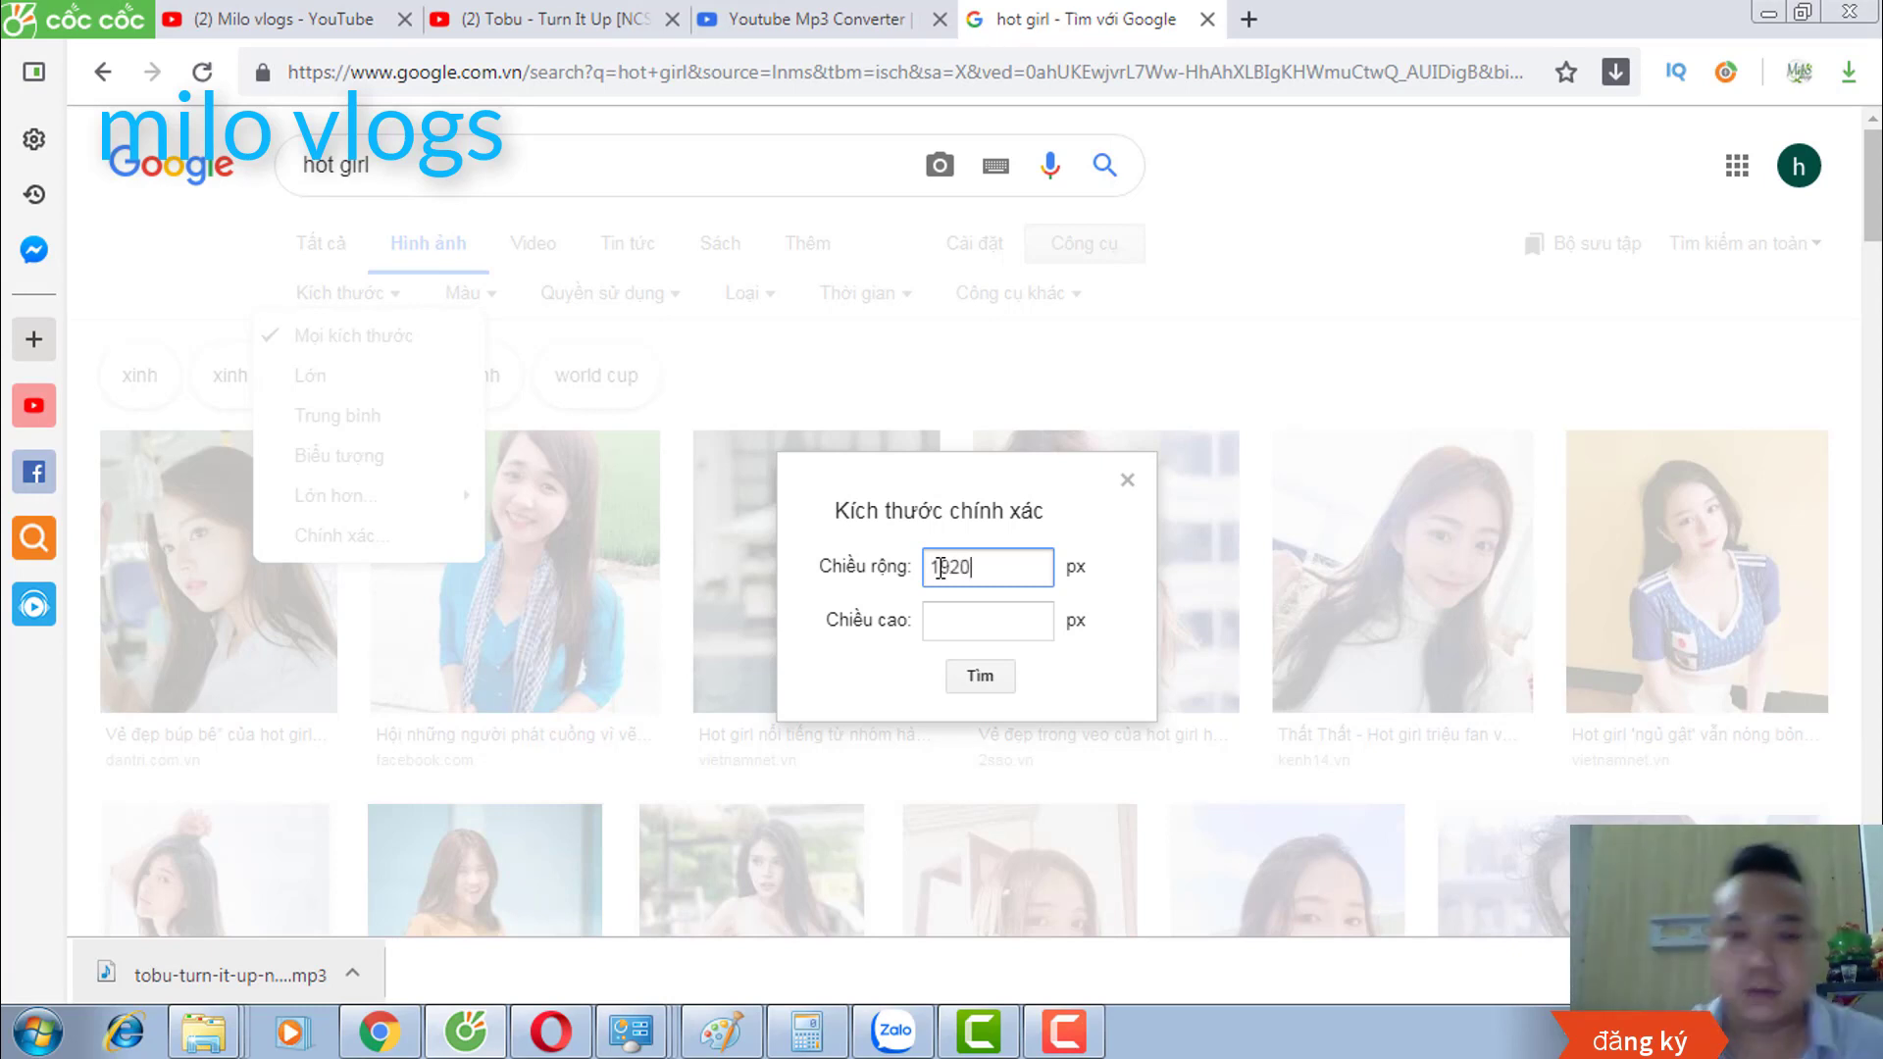
click(1007, 622)
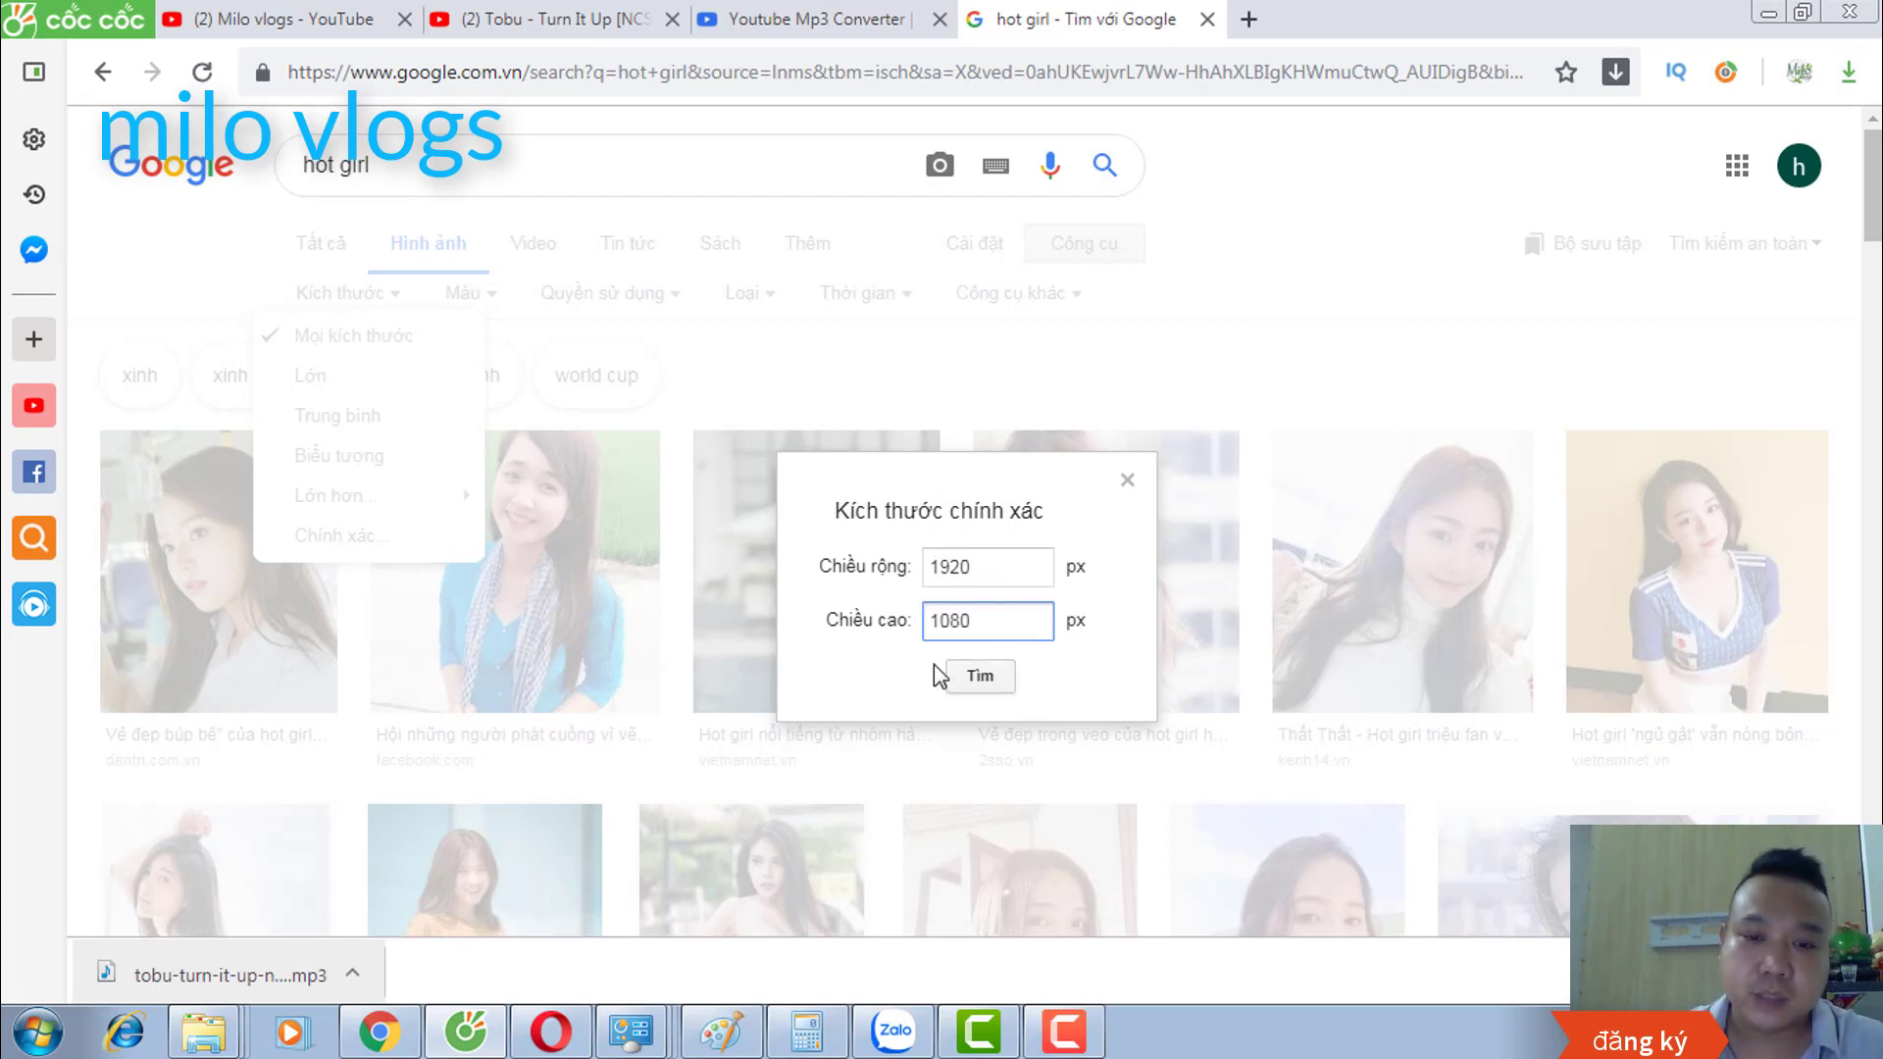
click(989, 679)
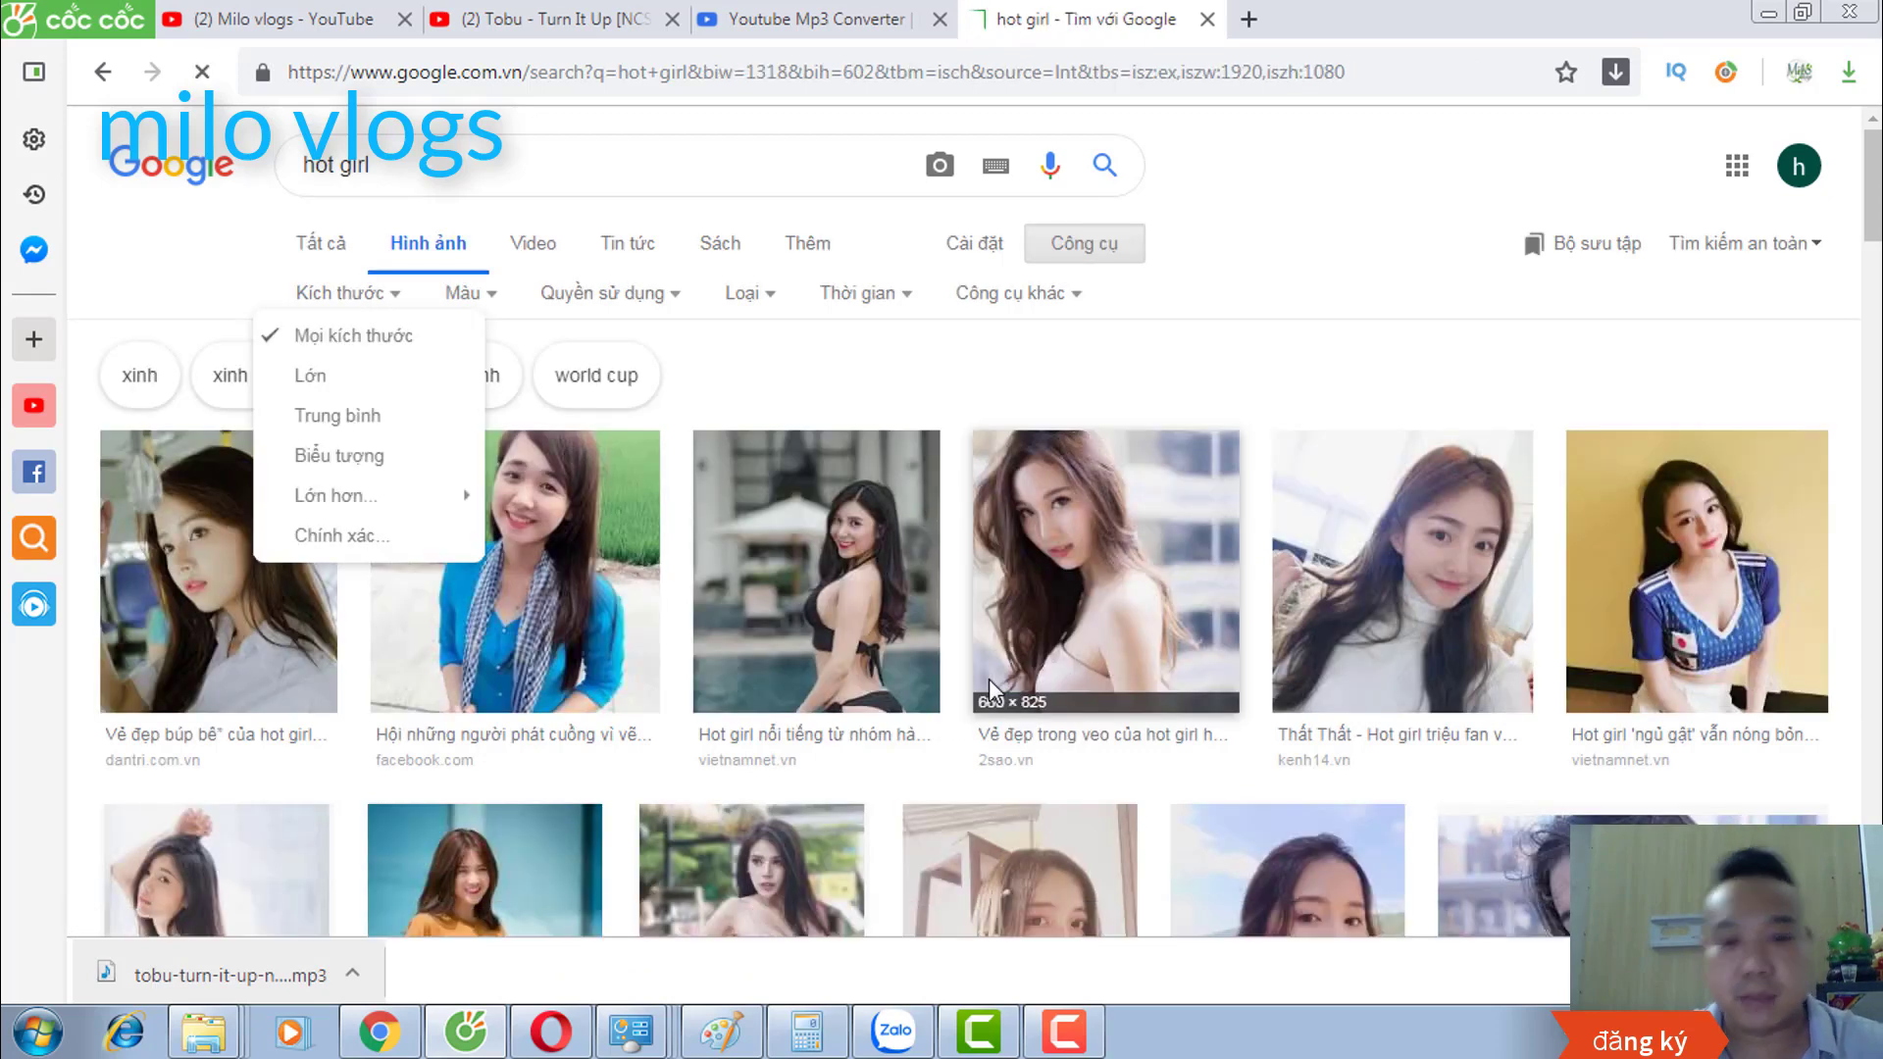
scroll(1047, 735, down, 2)
scroll(1049, 755, down, 3)
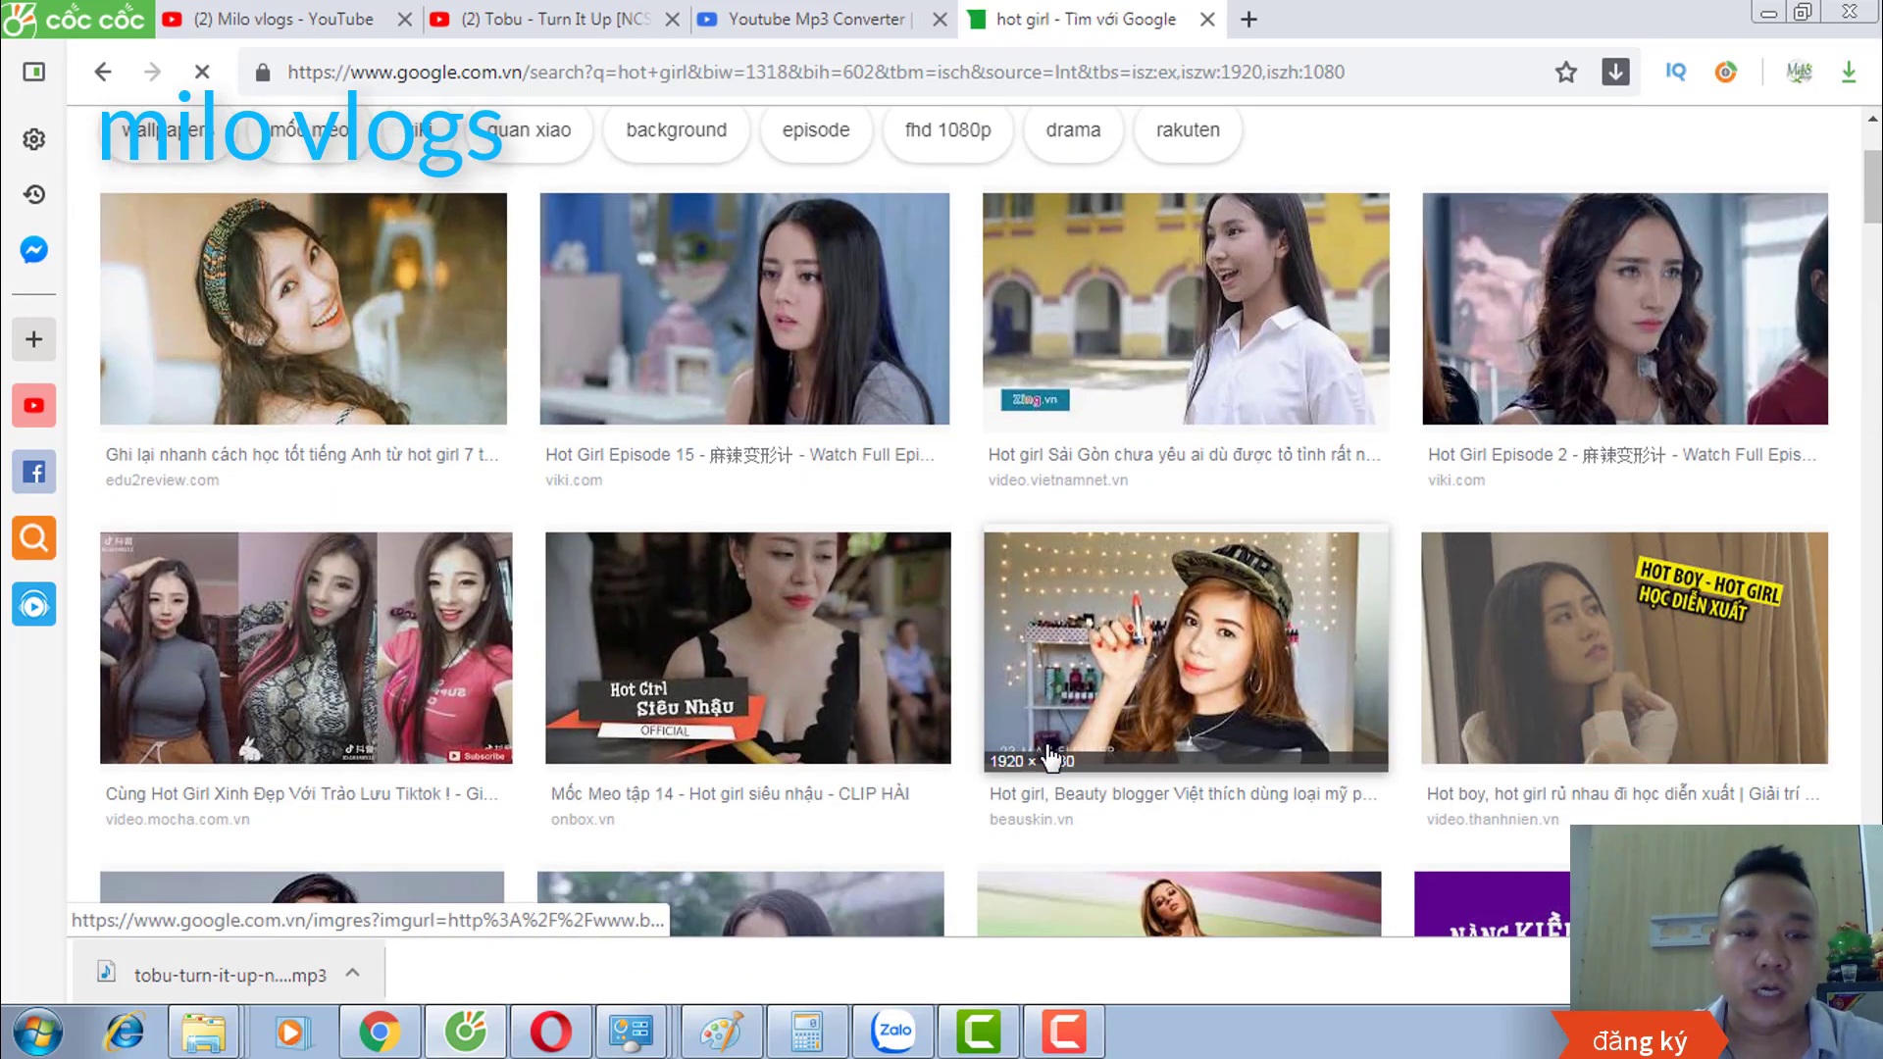
scroll(1047, 769, down, 6)
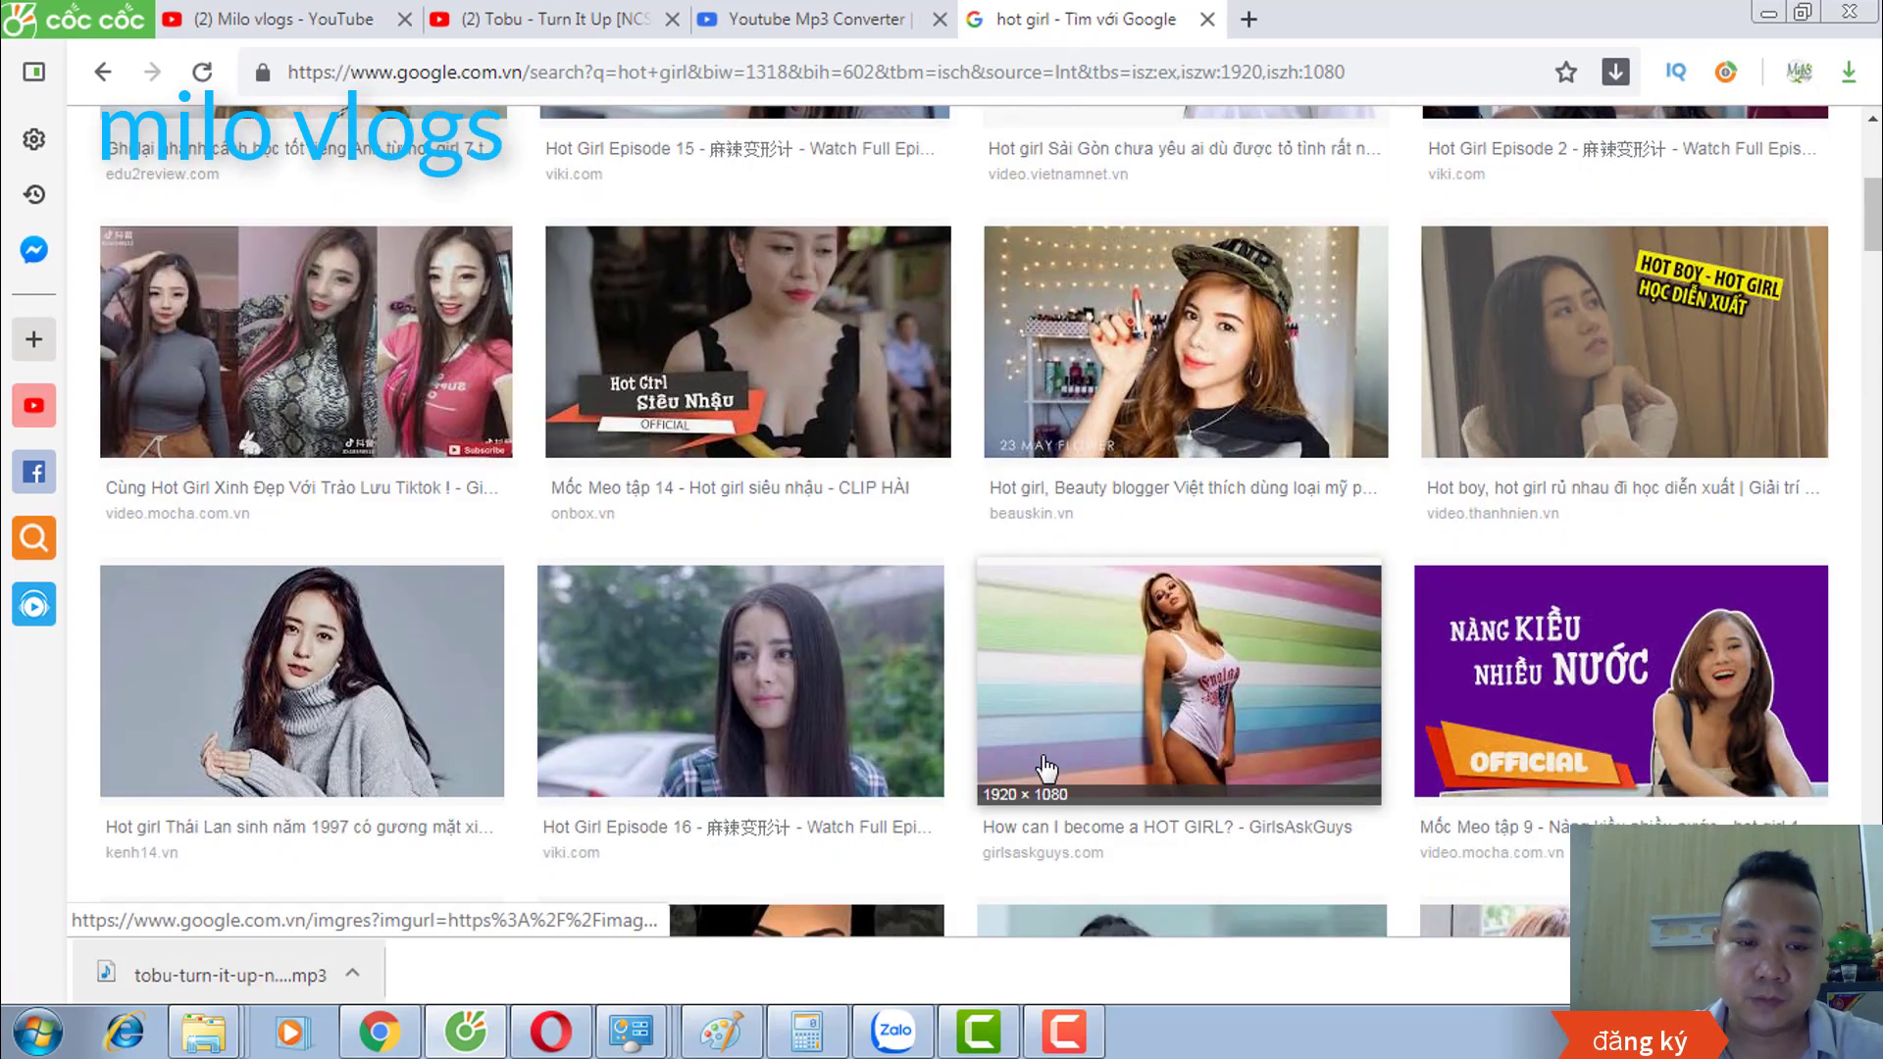
scroll(1049, 755, down, 10)
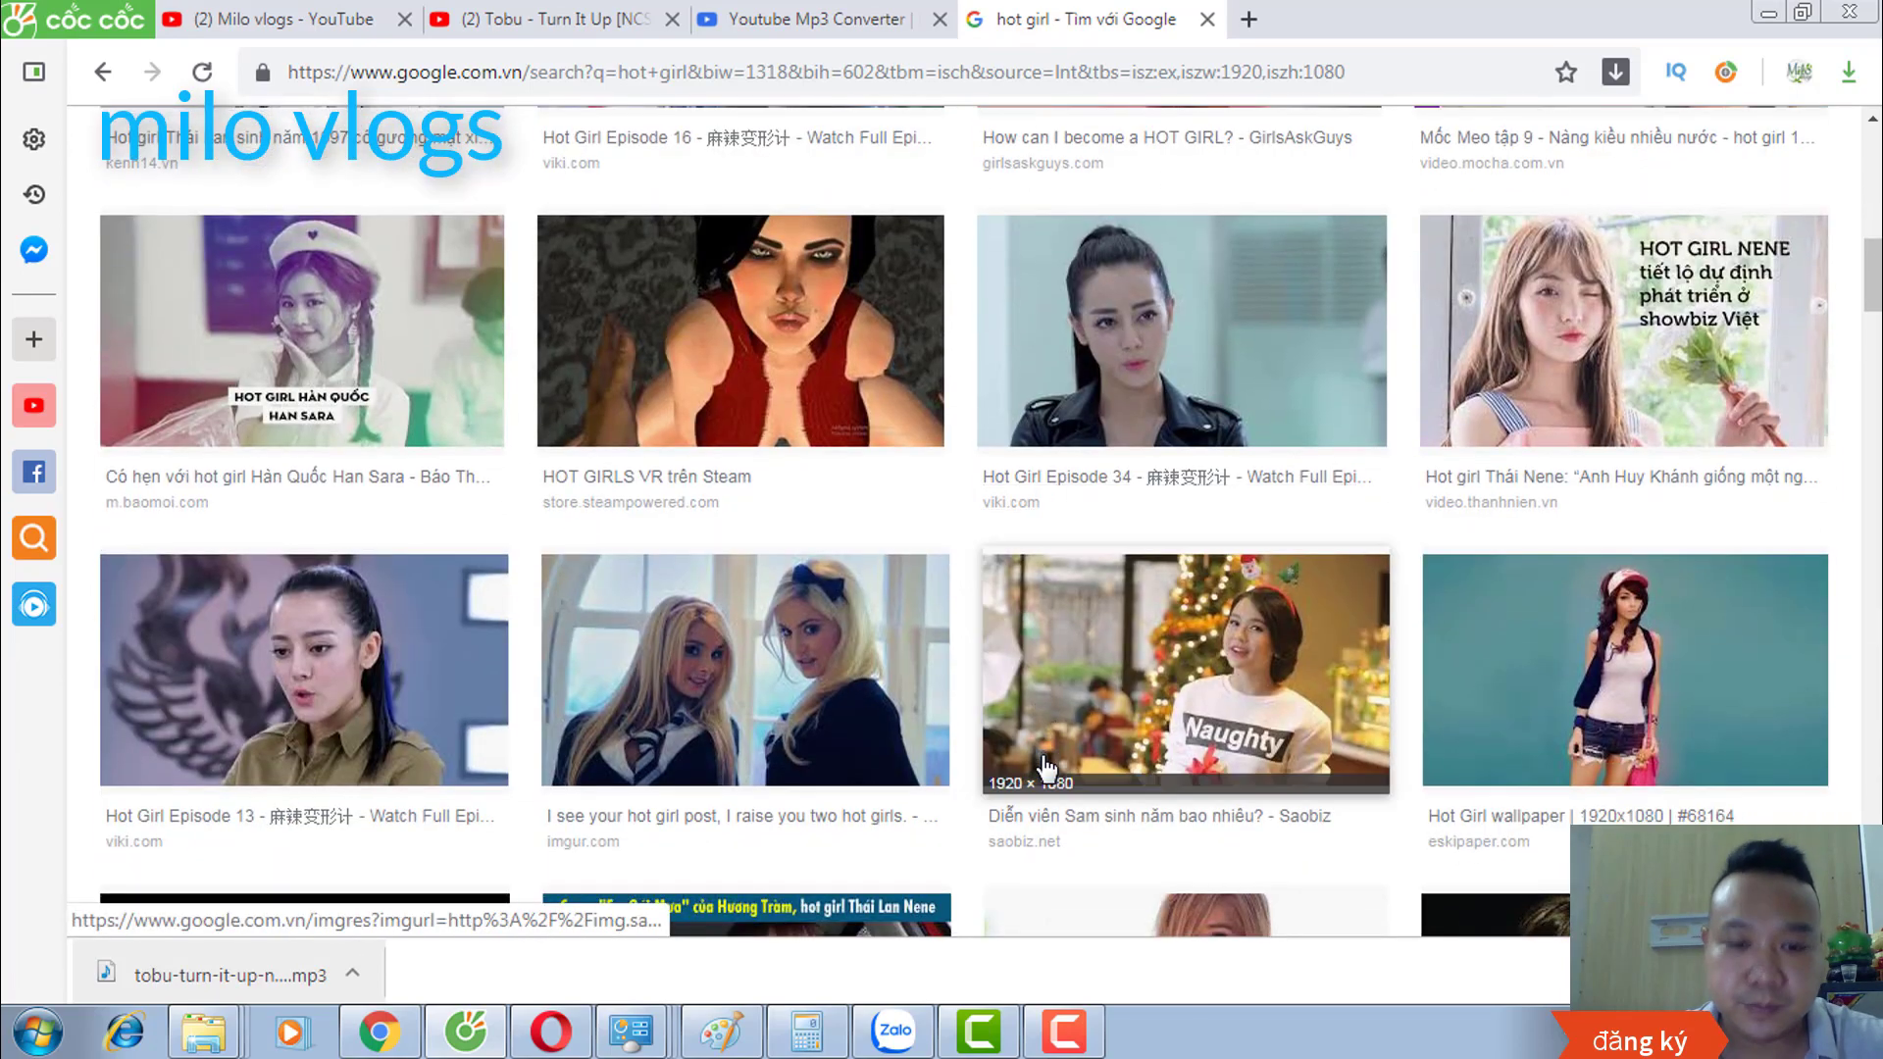
scroll(1066, 735, down, 20)
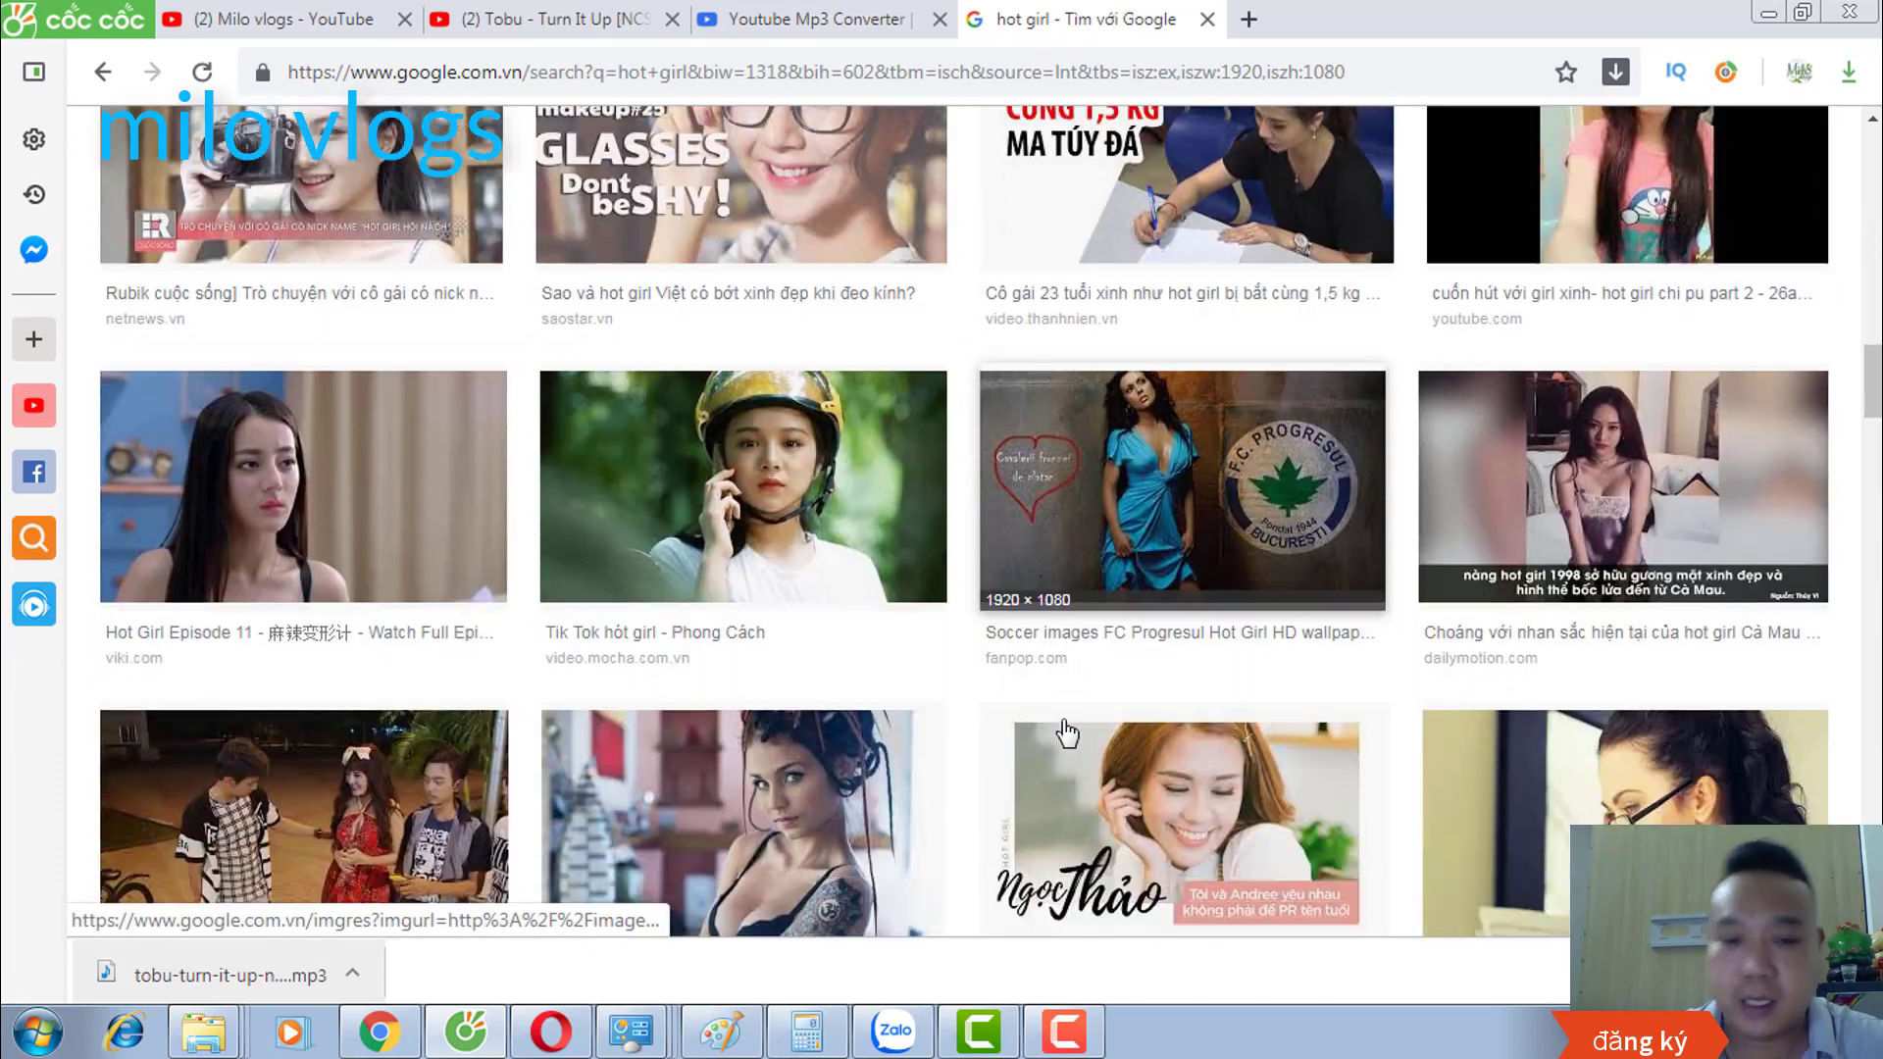
Step: Look through the 1920 × 1080 "hot girl" image results for a picture suitable as the video background
scroll(1098, 740, down, 4)
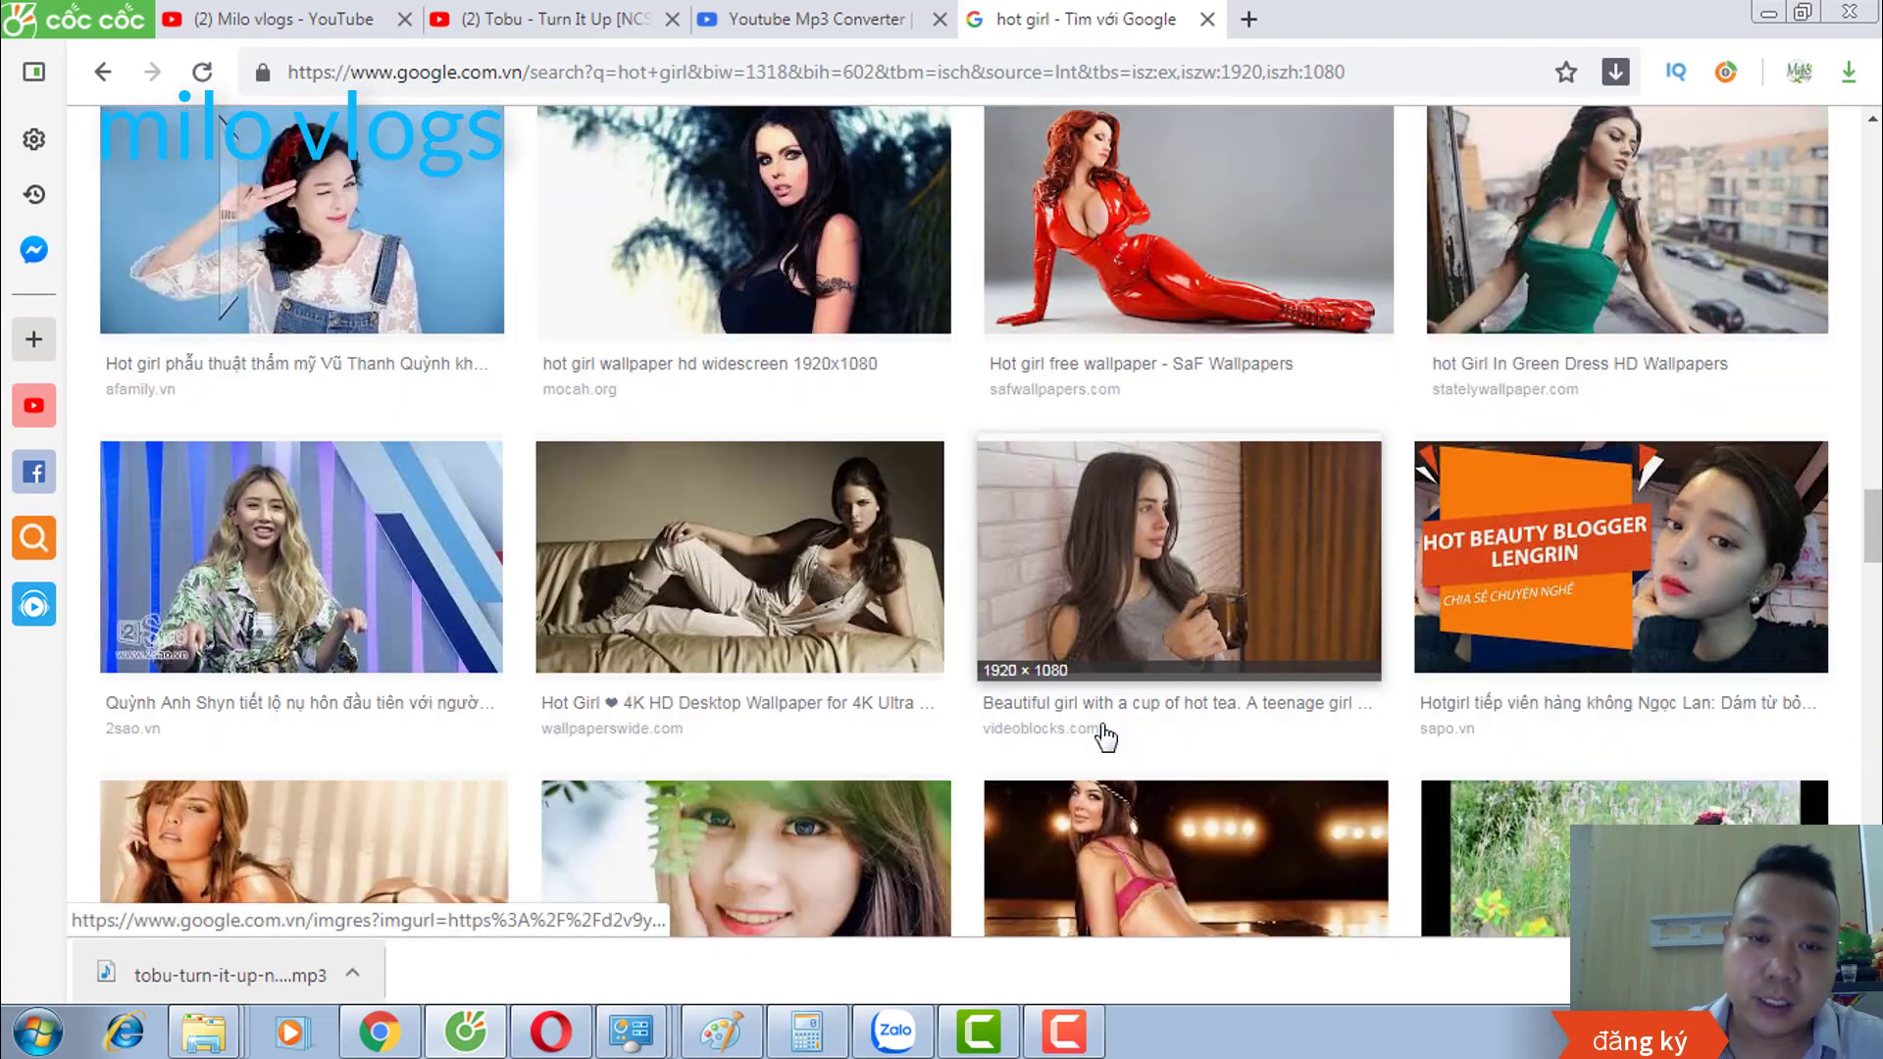
scroll(1106, 733, down, 12)
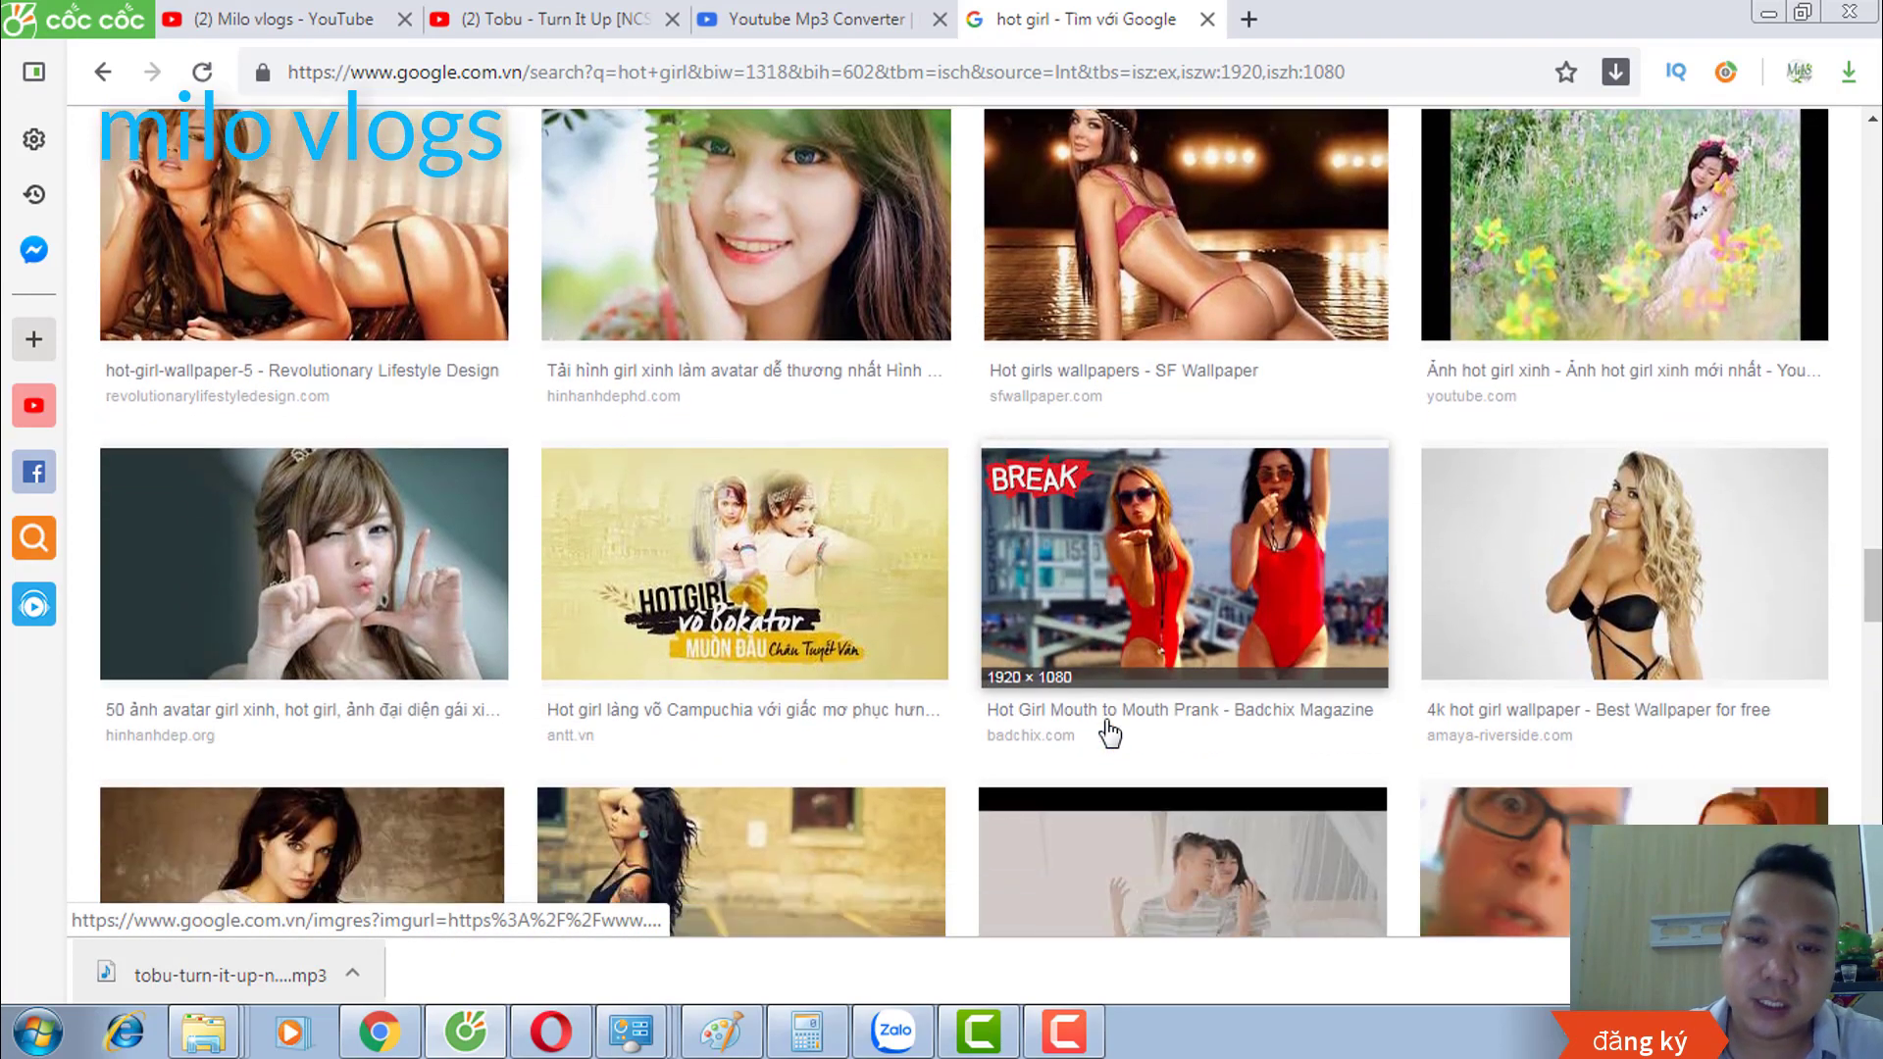
scroll(1107, 730, down, 12)
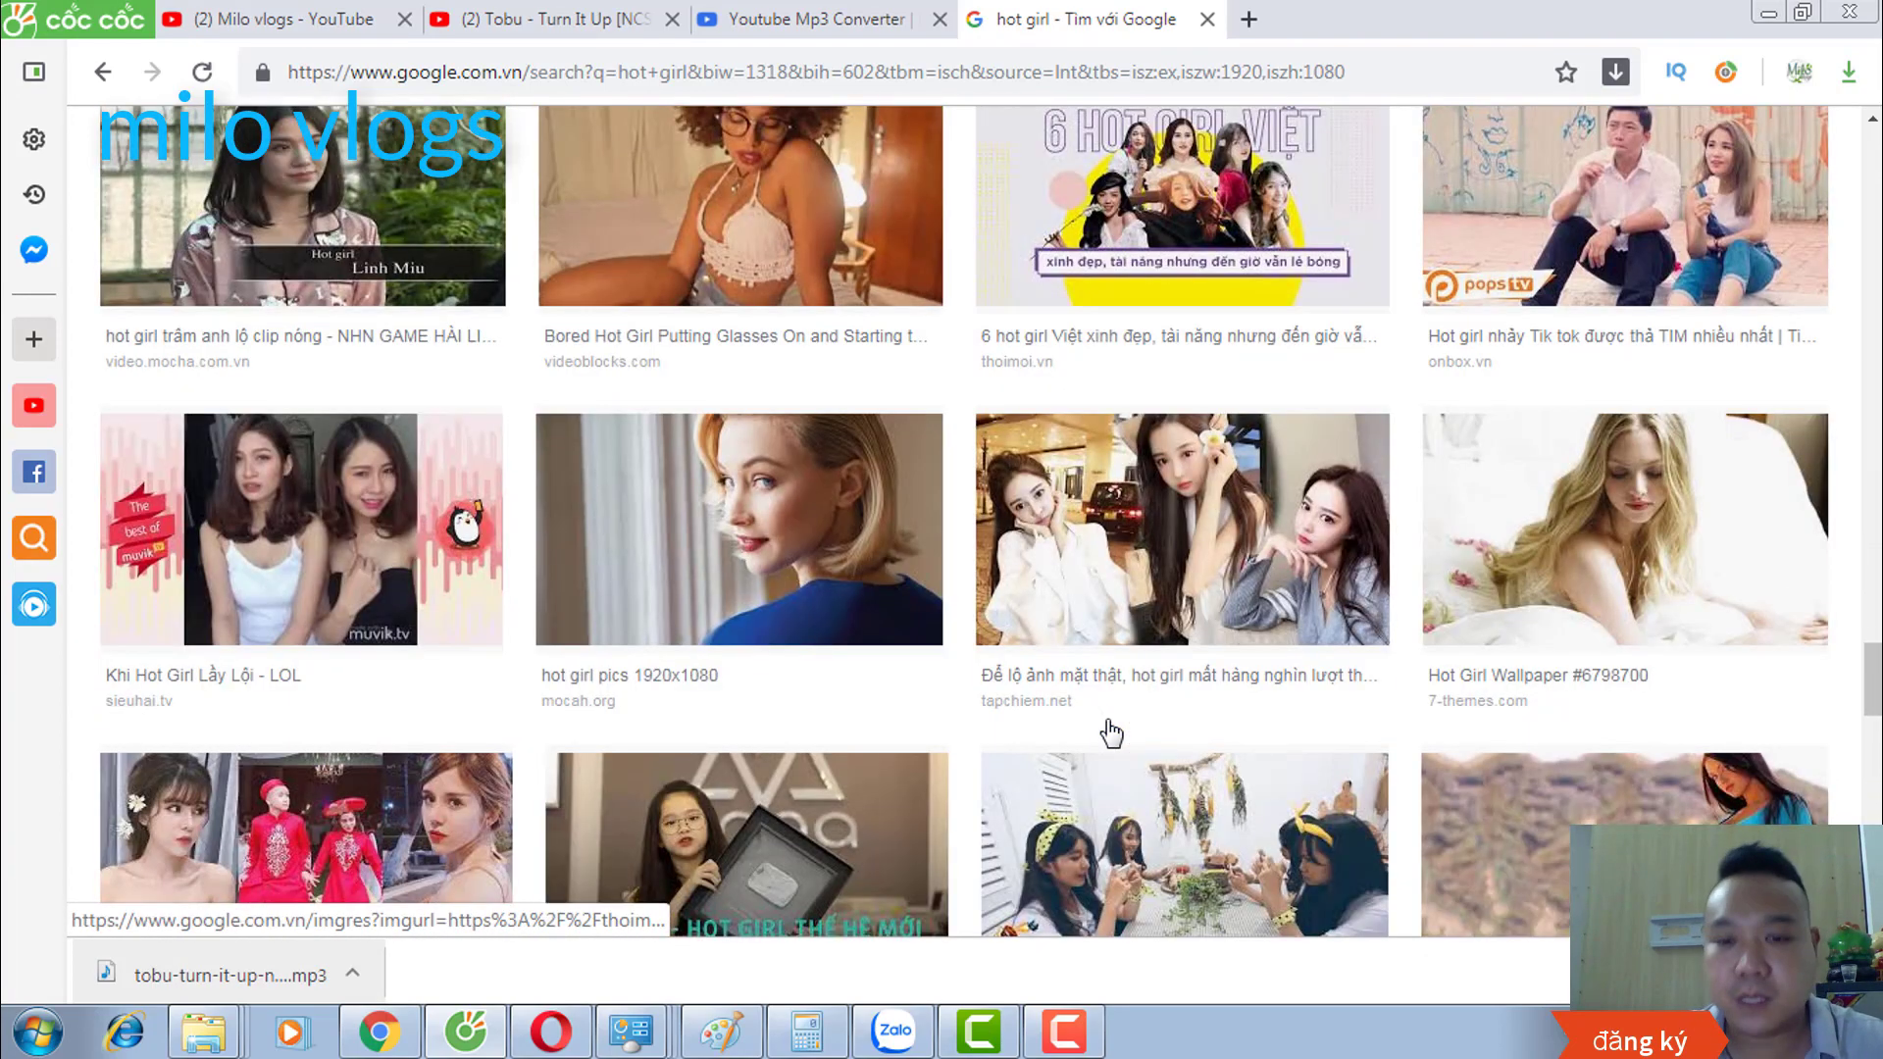
scroll(1111, 731, down, 10)
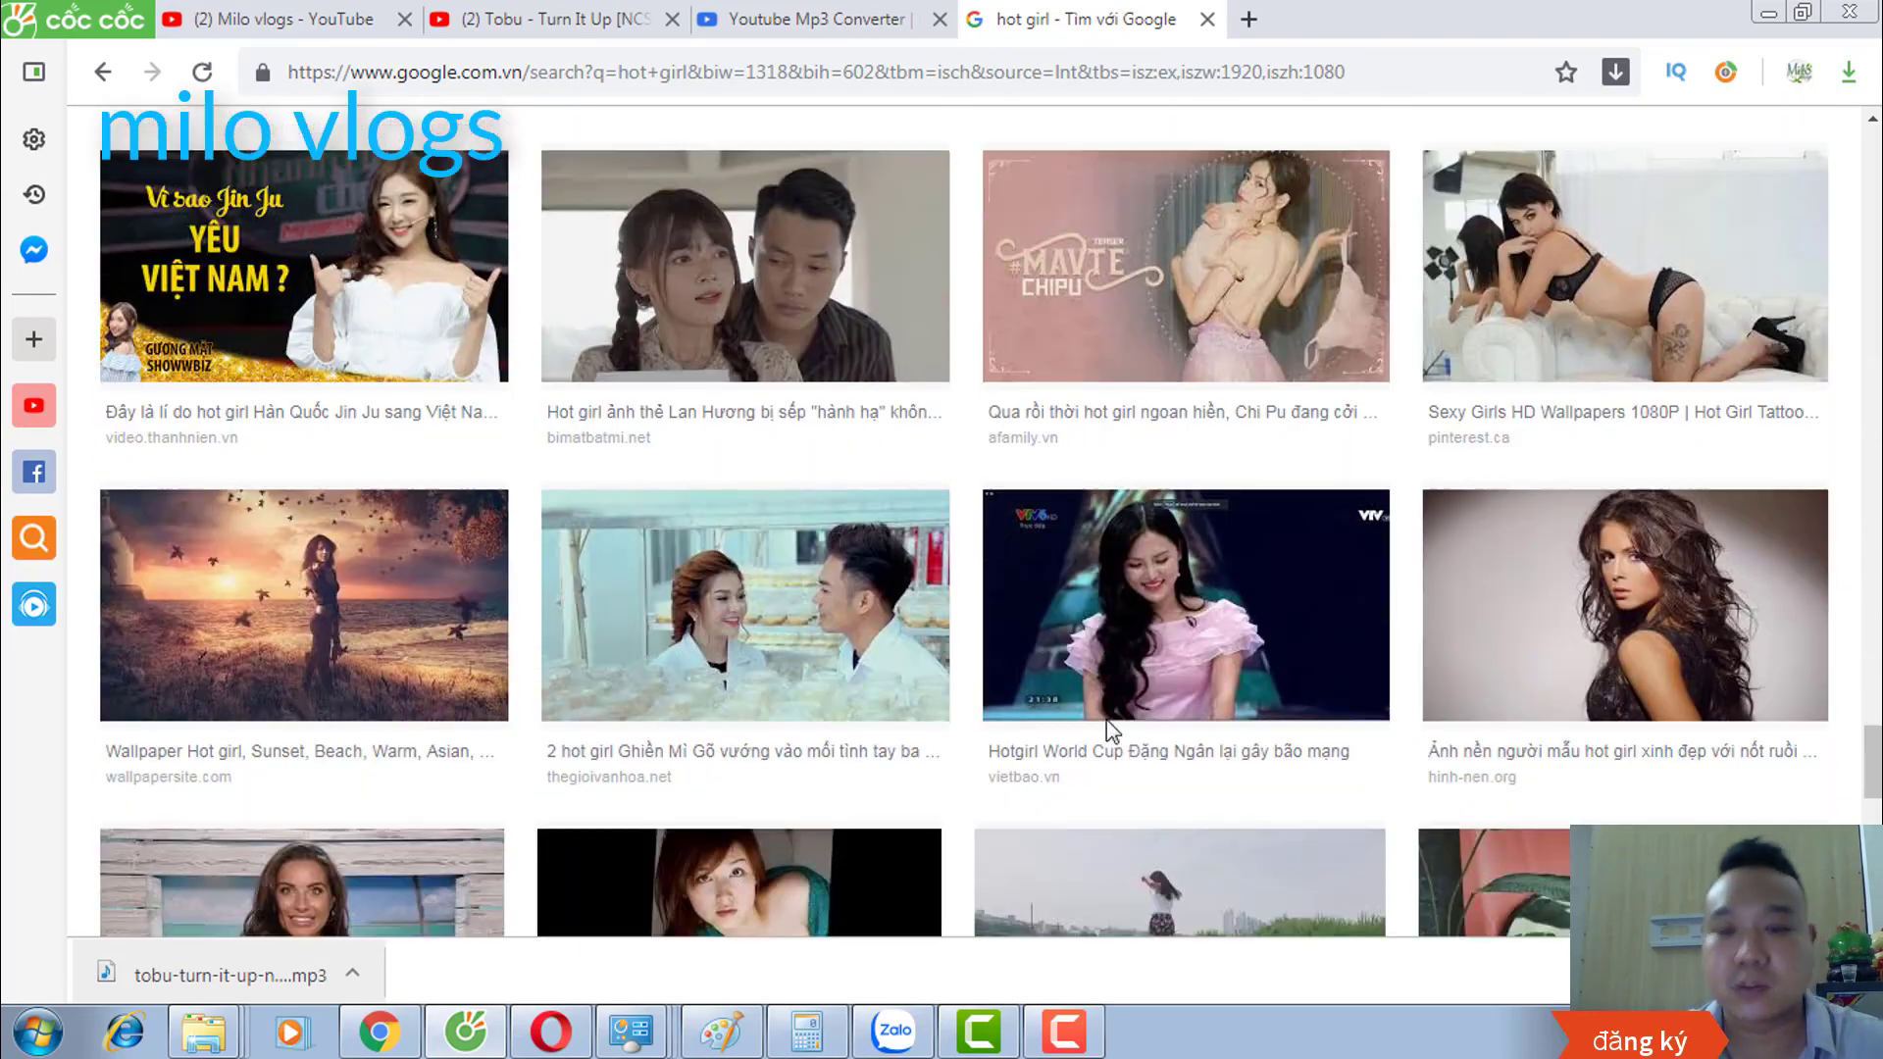
scroll(1111, 731, down, 7)
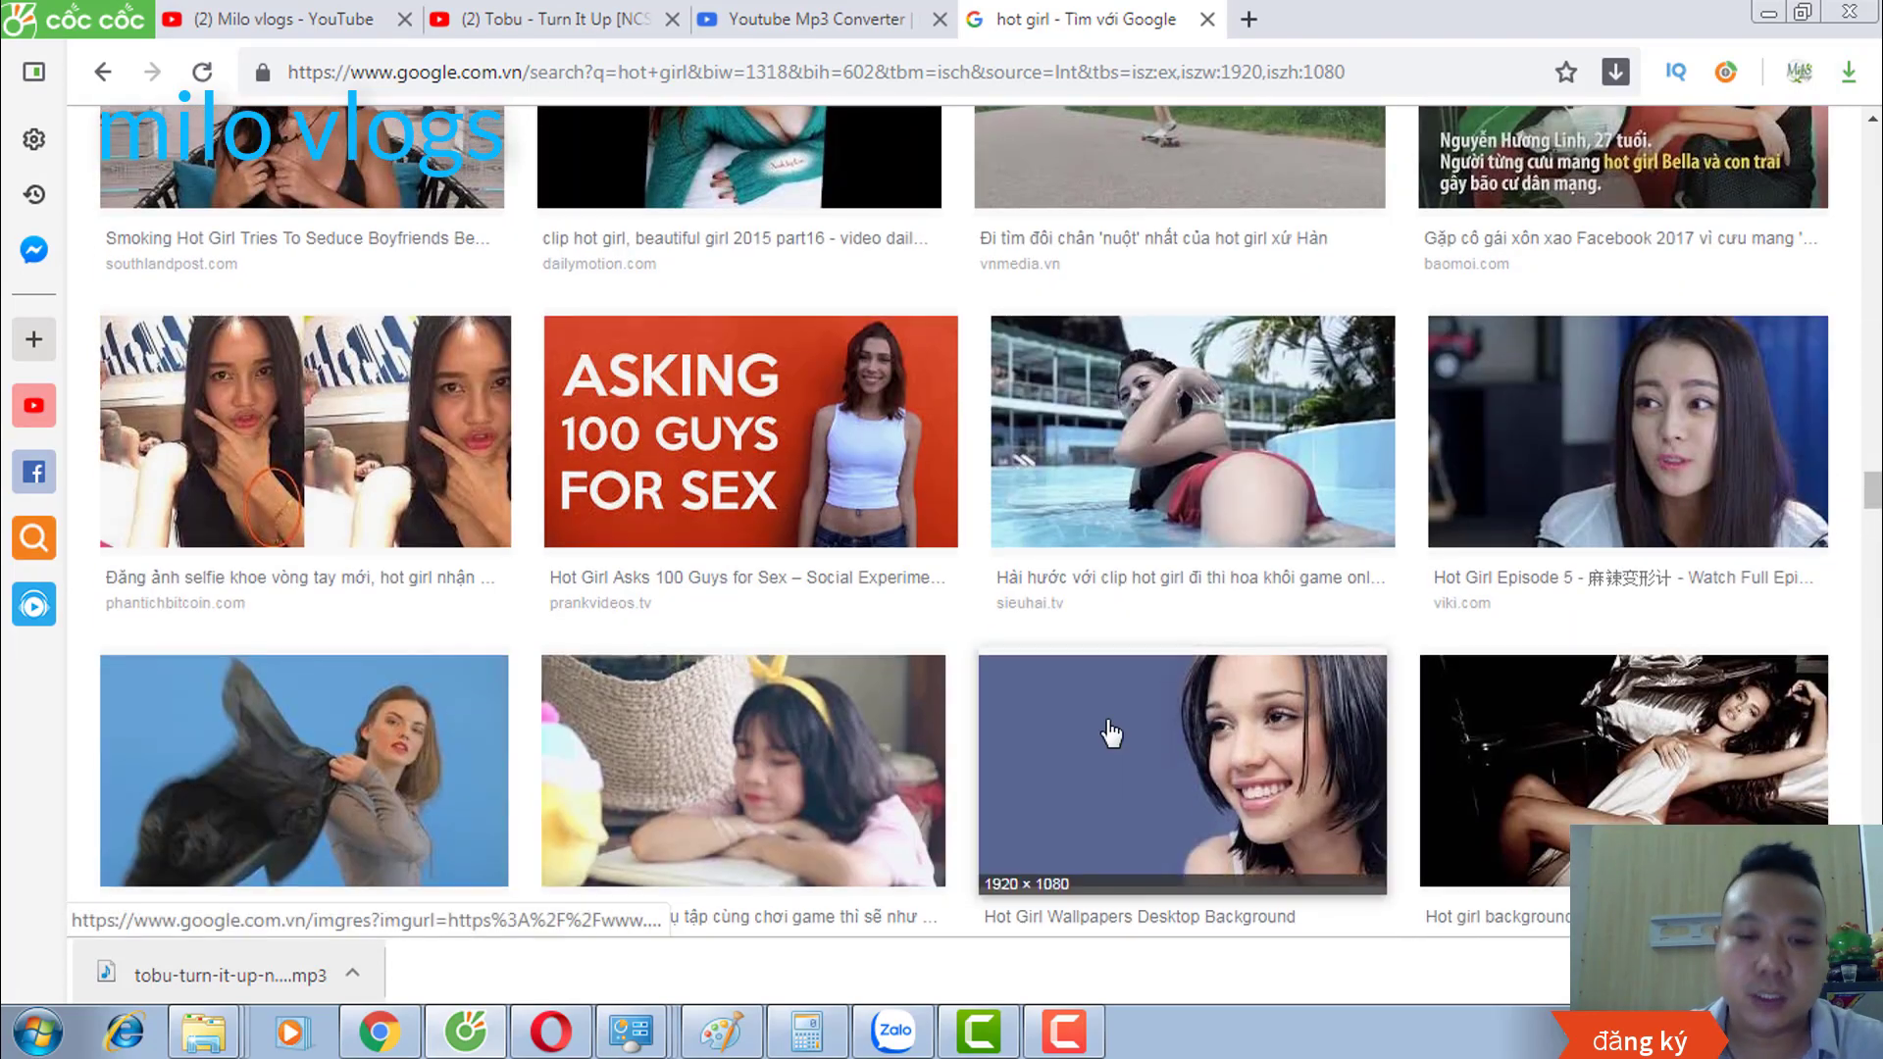
scroll(1111, 730, down, 8)
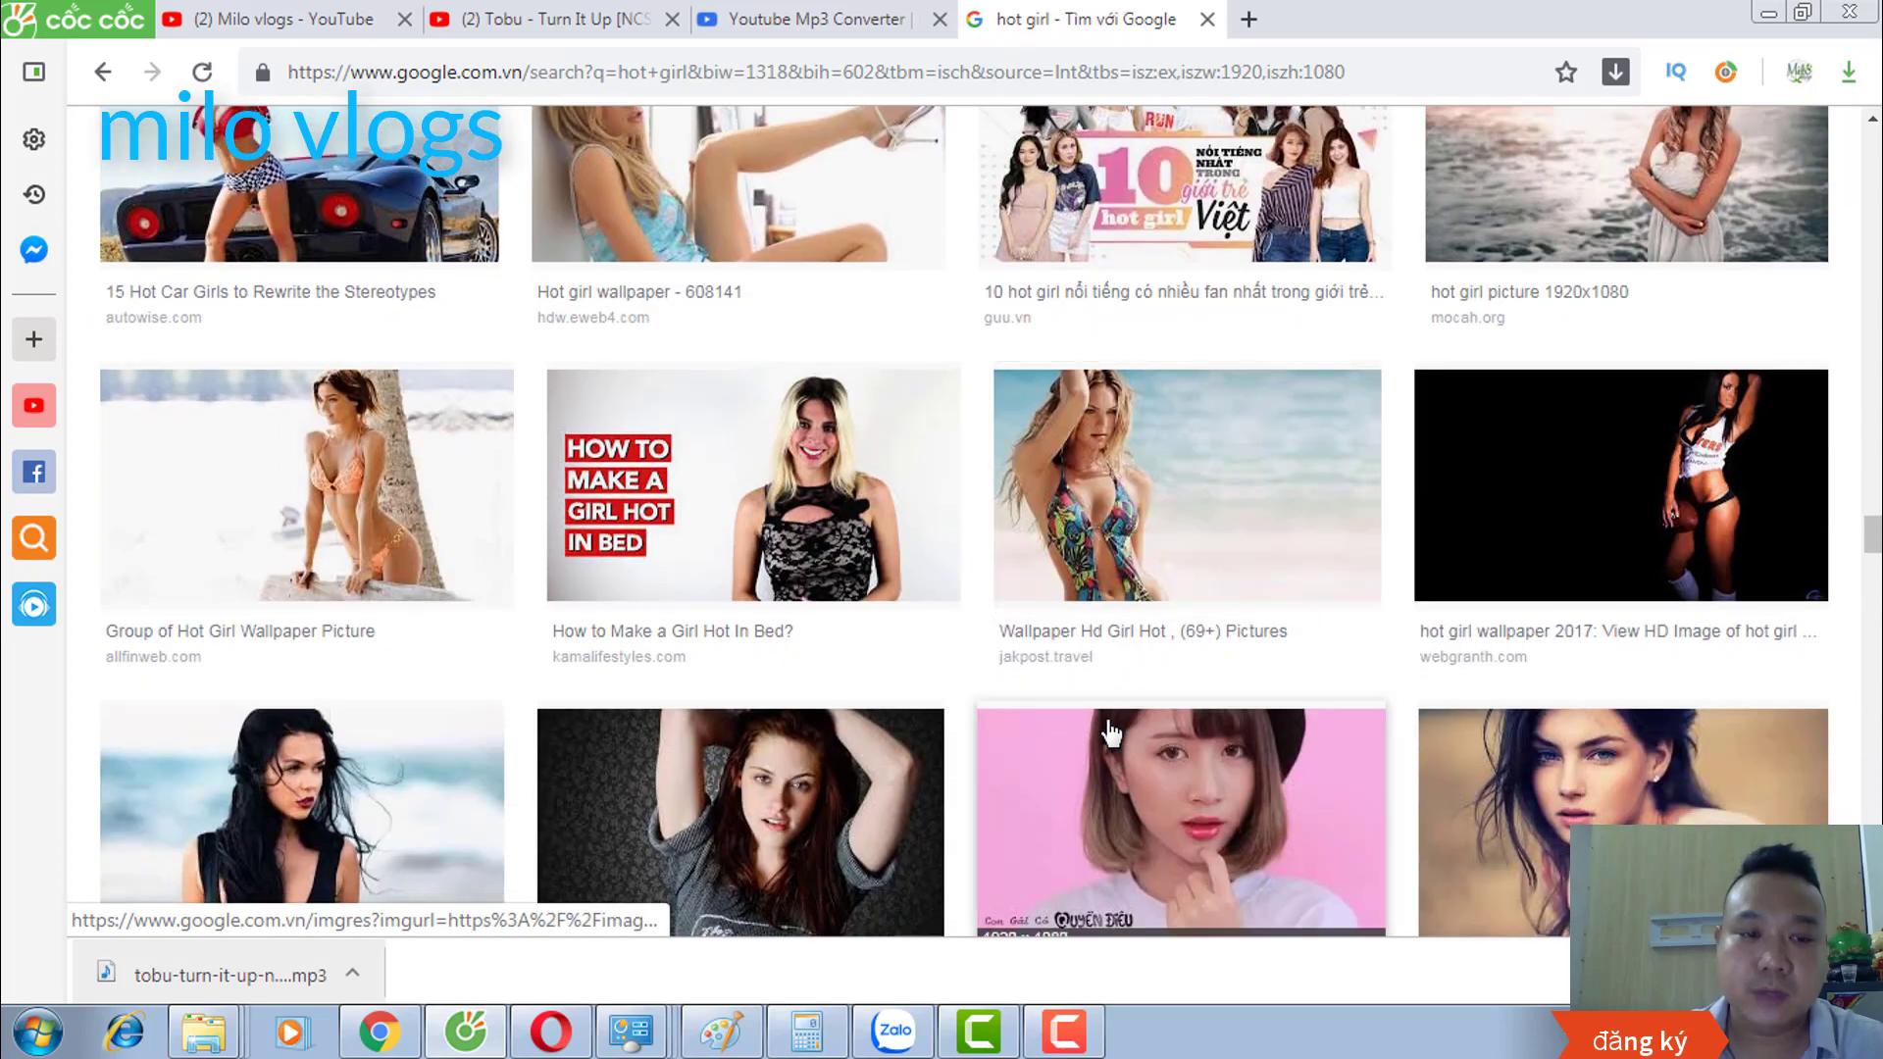
scroll(1111, 730, up, 4)
scroll(1111, 730, down, 2)
scroll(1111, 731, down, 3)
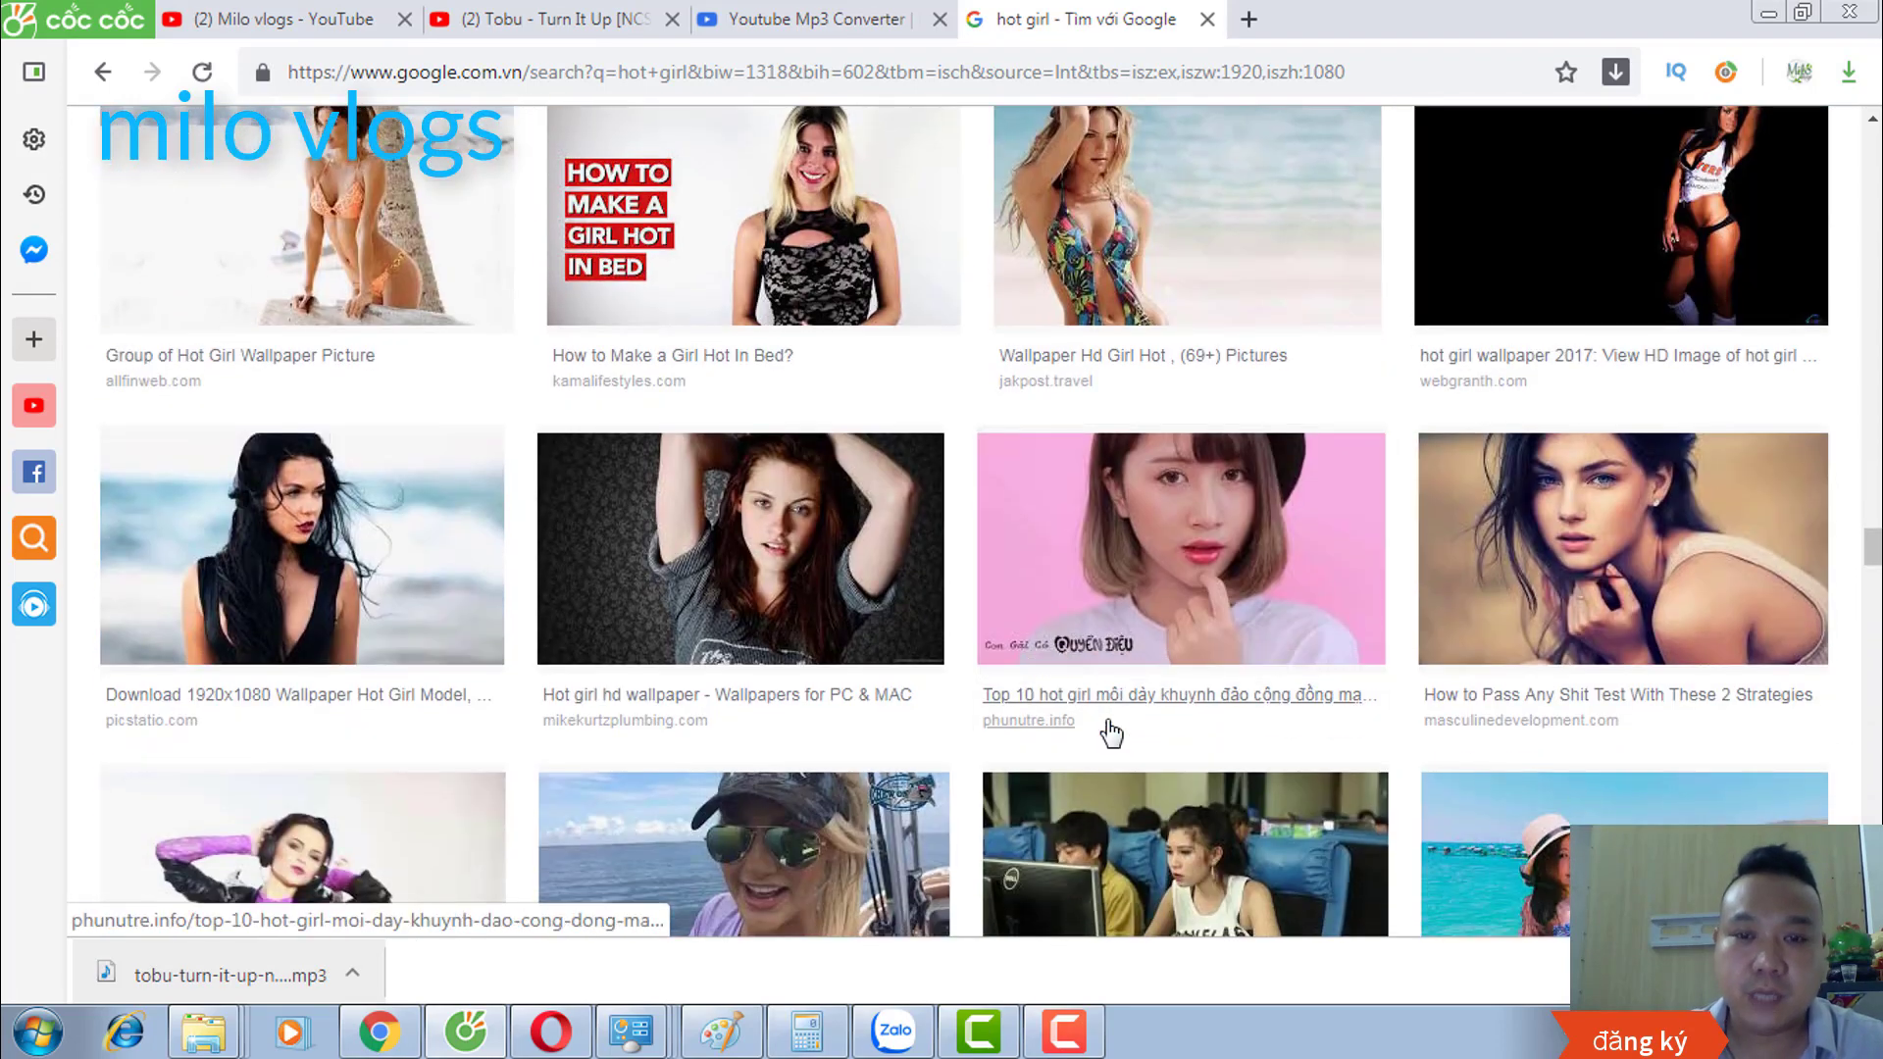
scroll(1111, 731, up, 1)
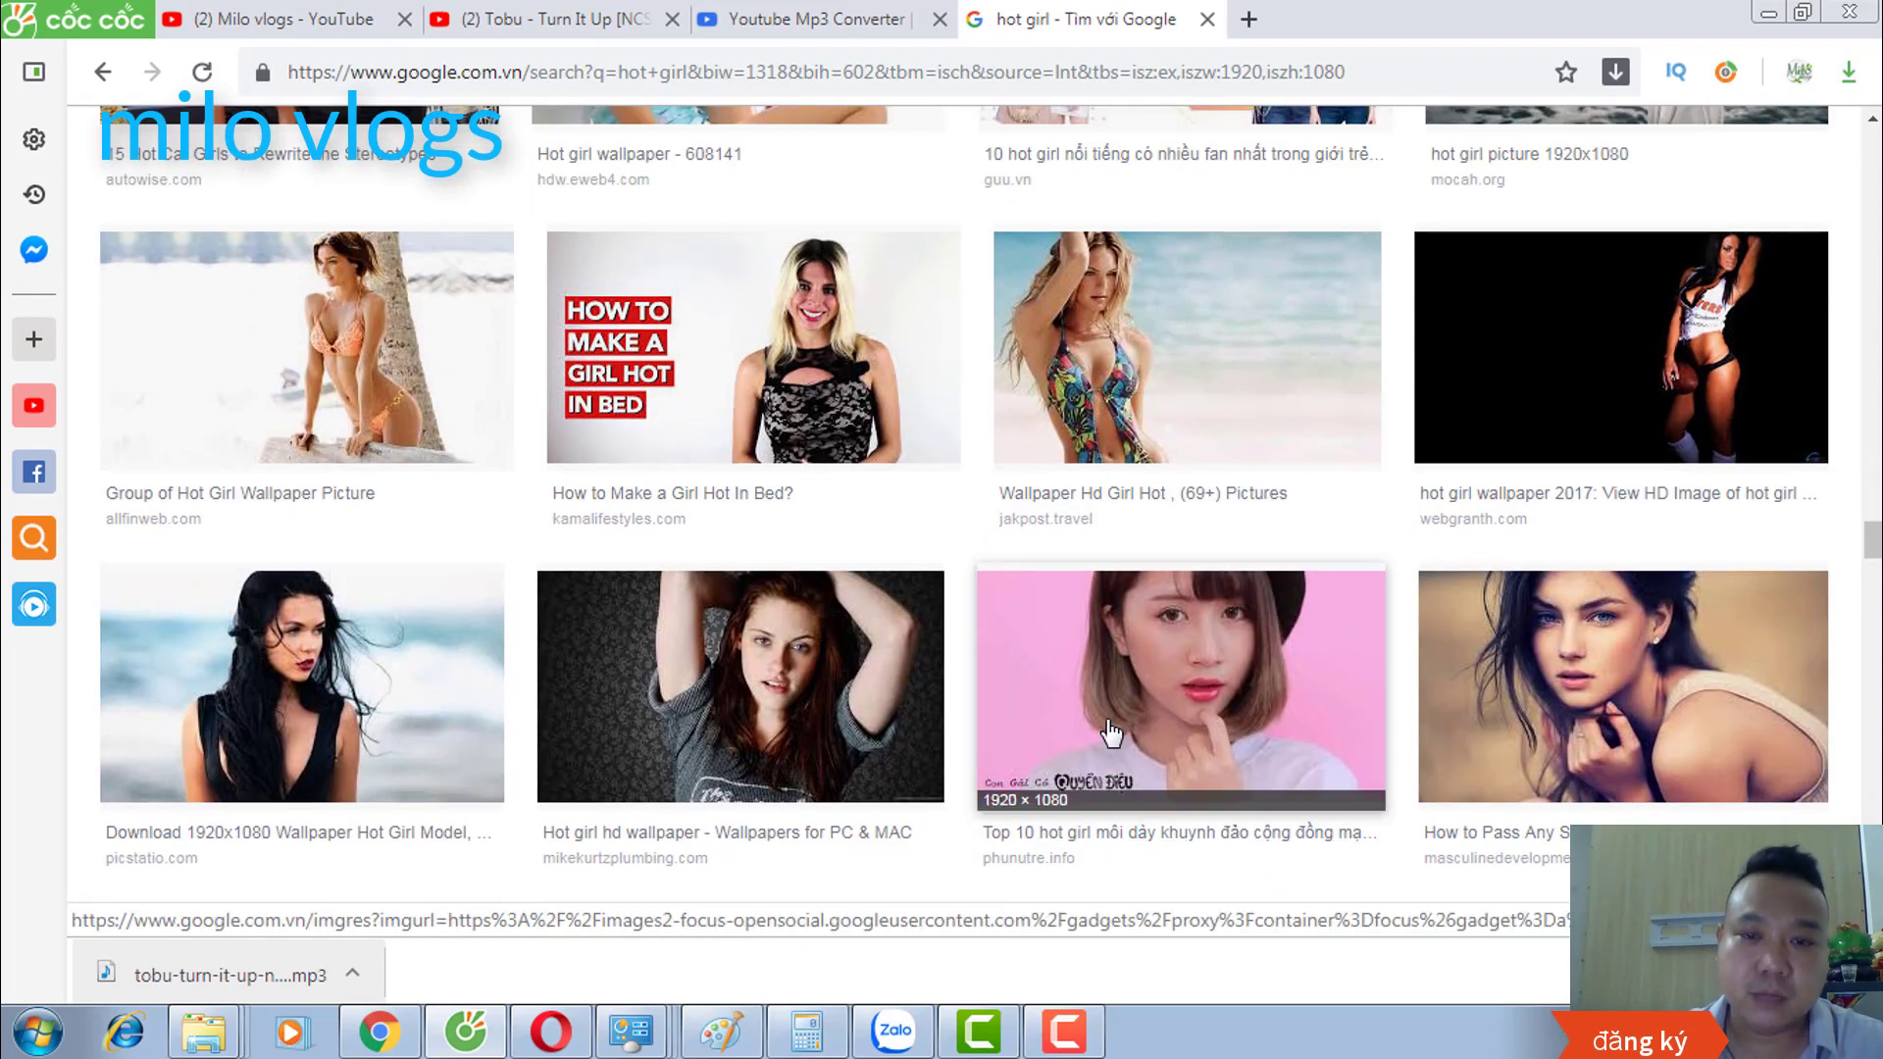
Step: Open the "Wallpaper Hd Girl Hot , (69+) Pictures" preview and save the image to the Desktop as JPEG wallpaper-hd-girl-hot
click(1254, 397)
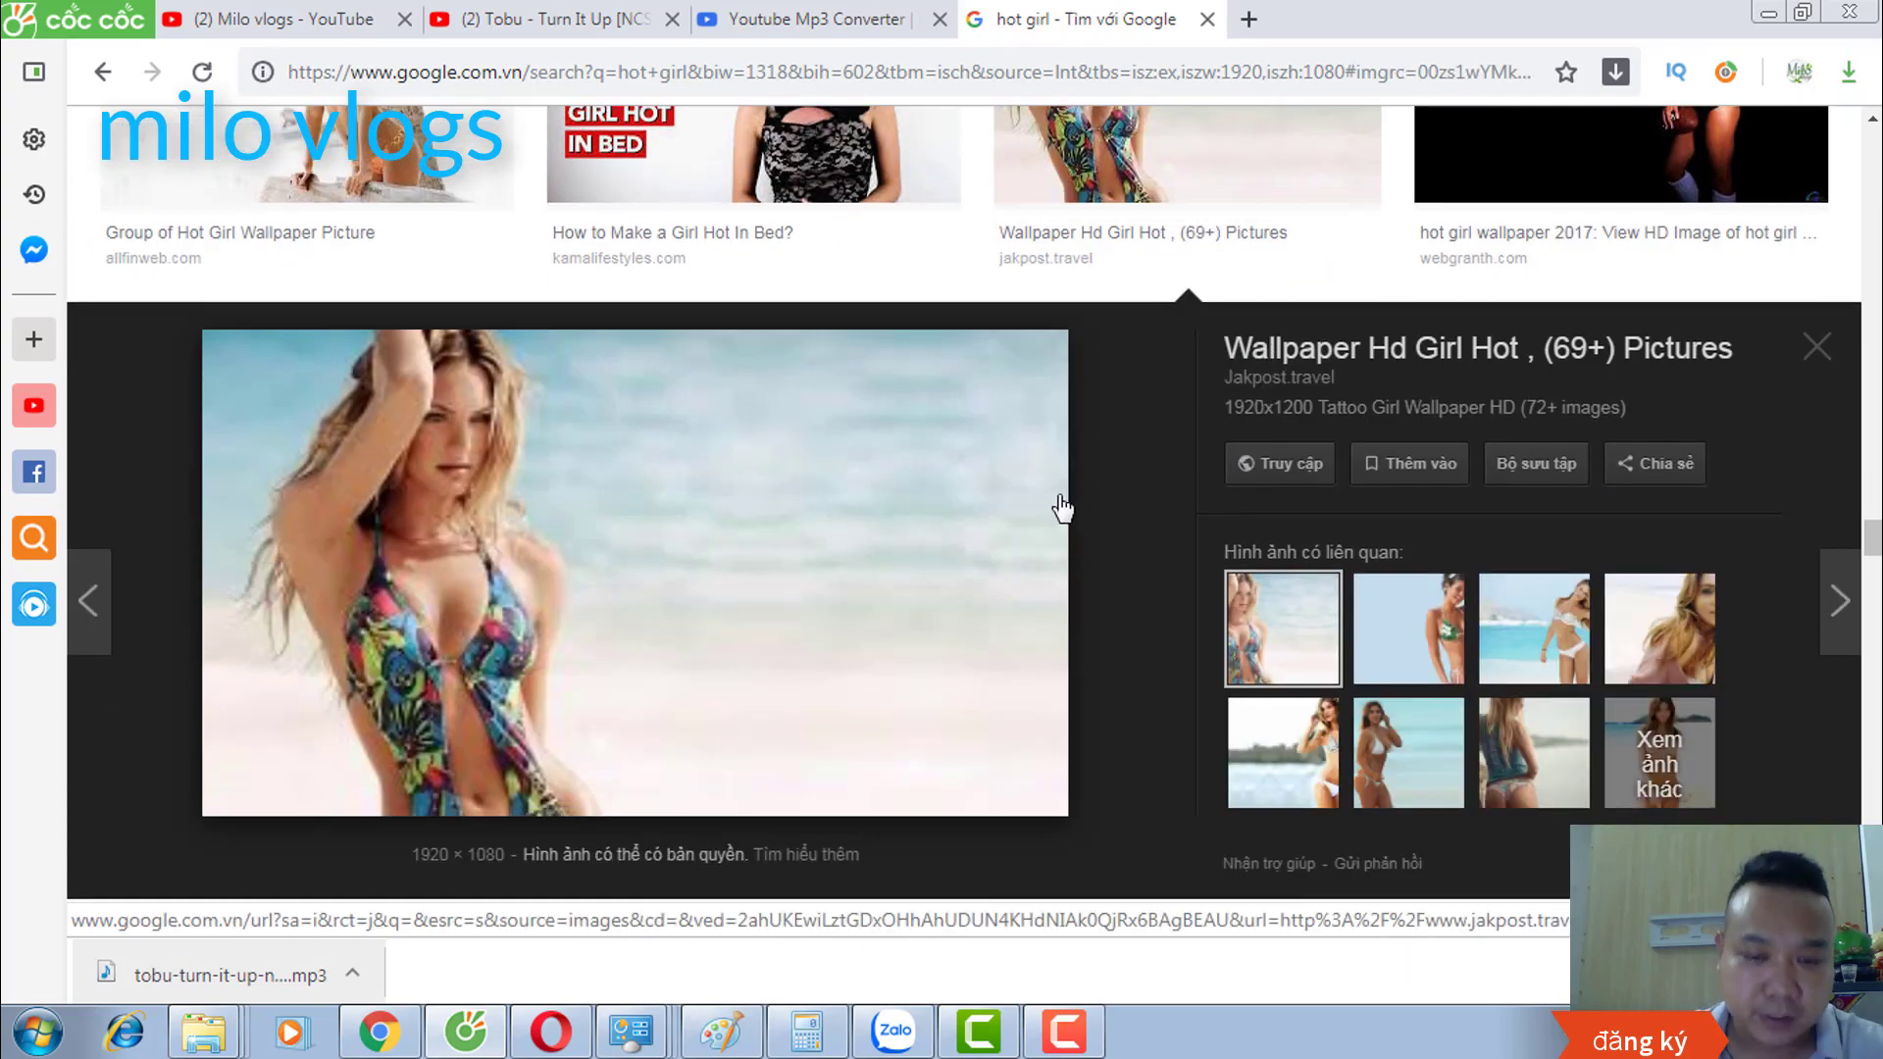
scroll(1062, 507, up, 1)
scroll(1059, 505, down, 8)
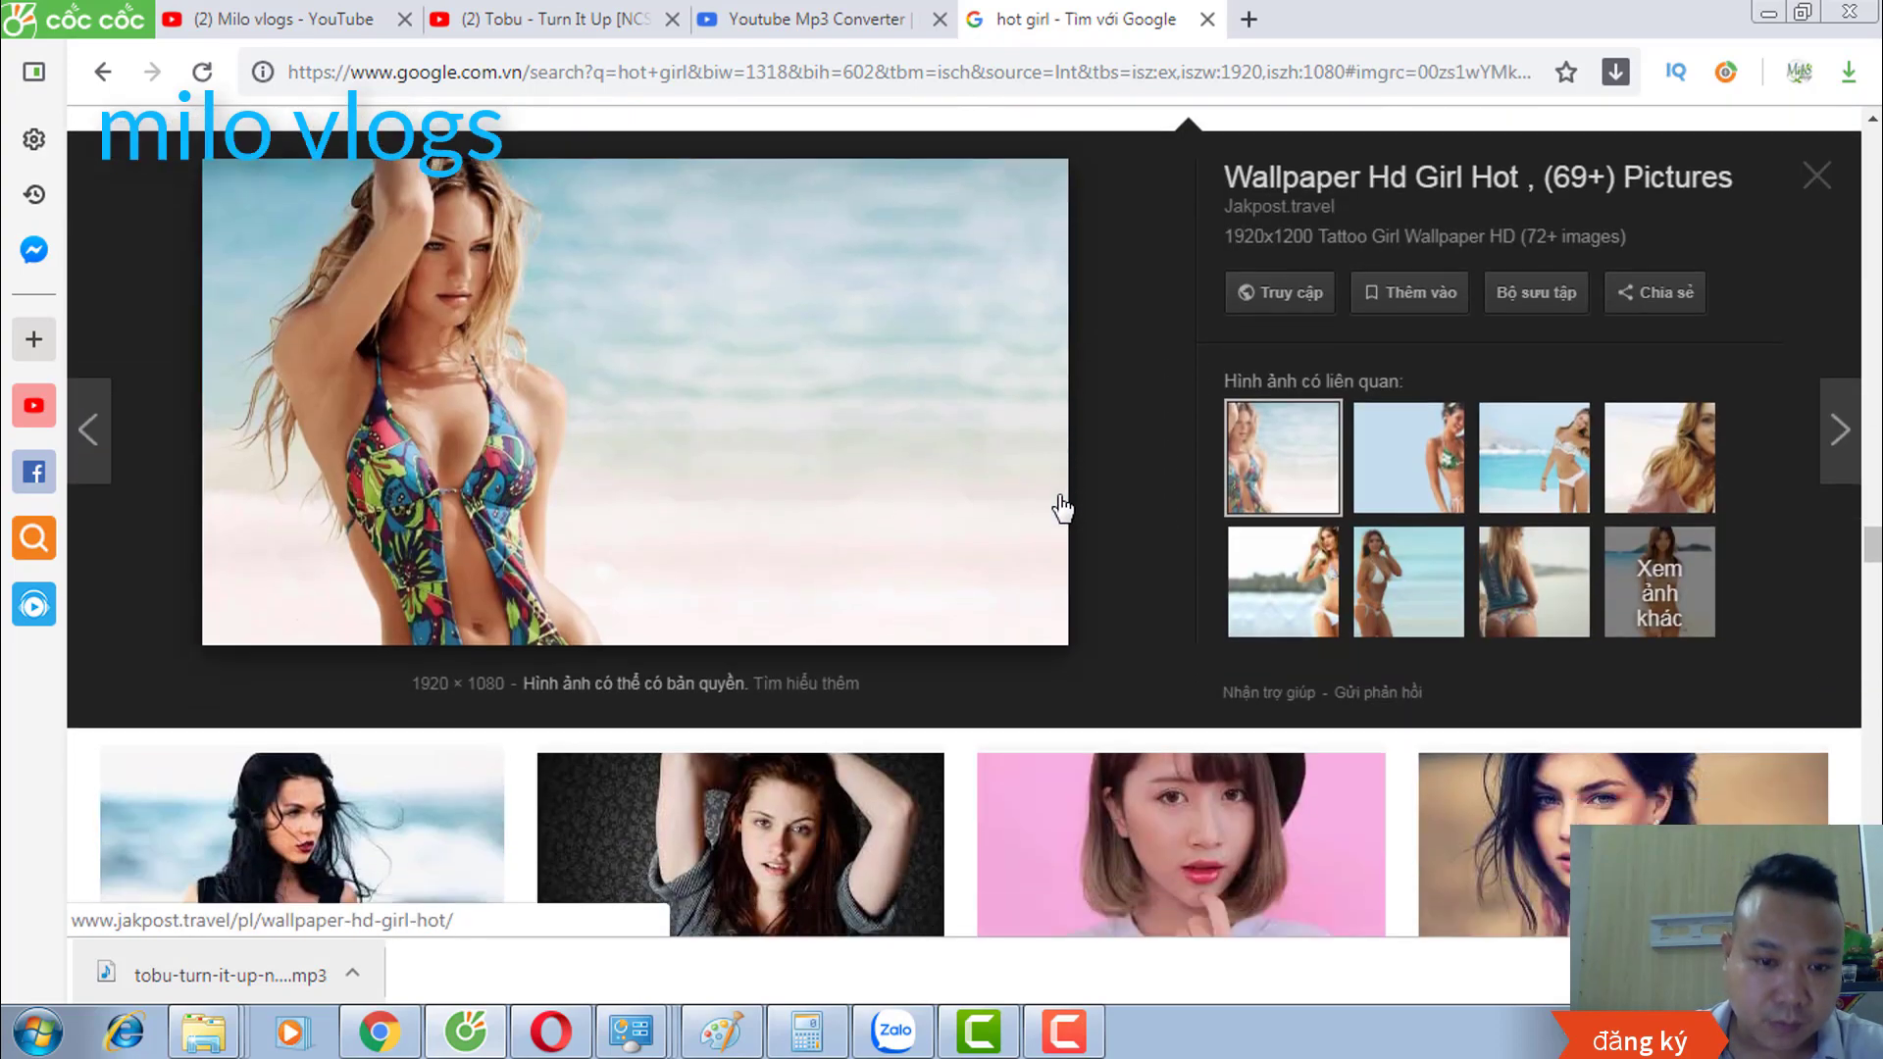
scroll(1056, 491, down, 10)
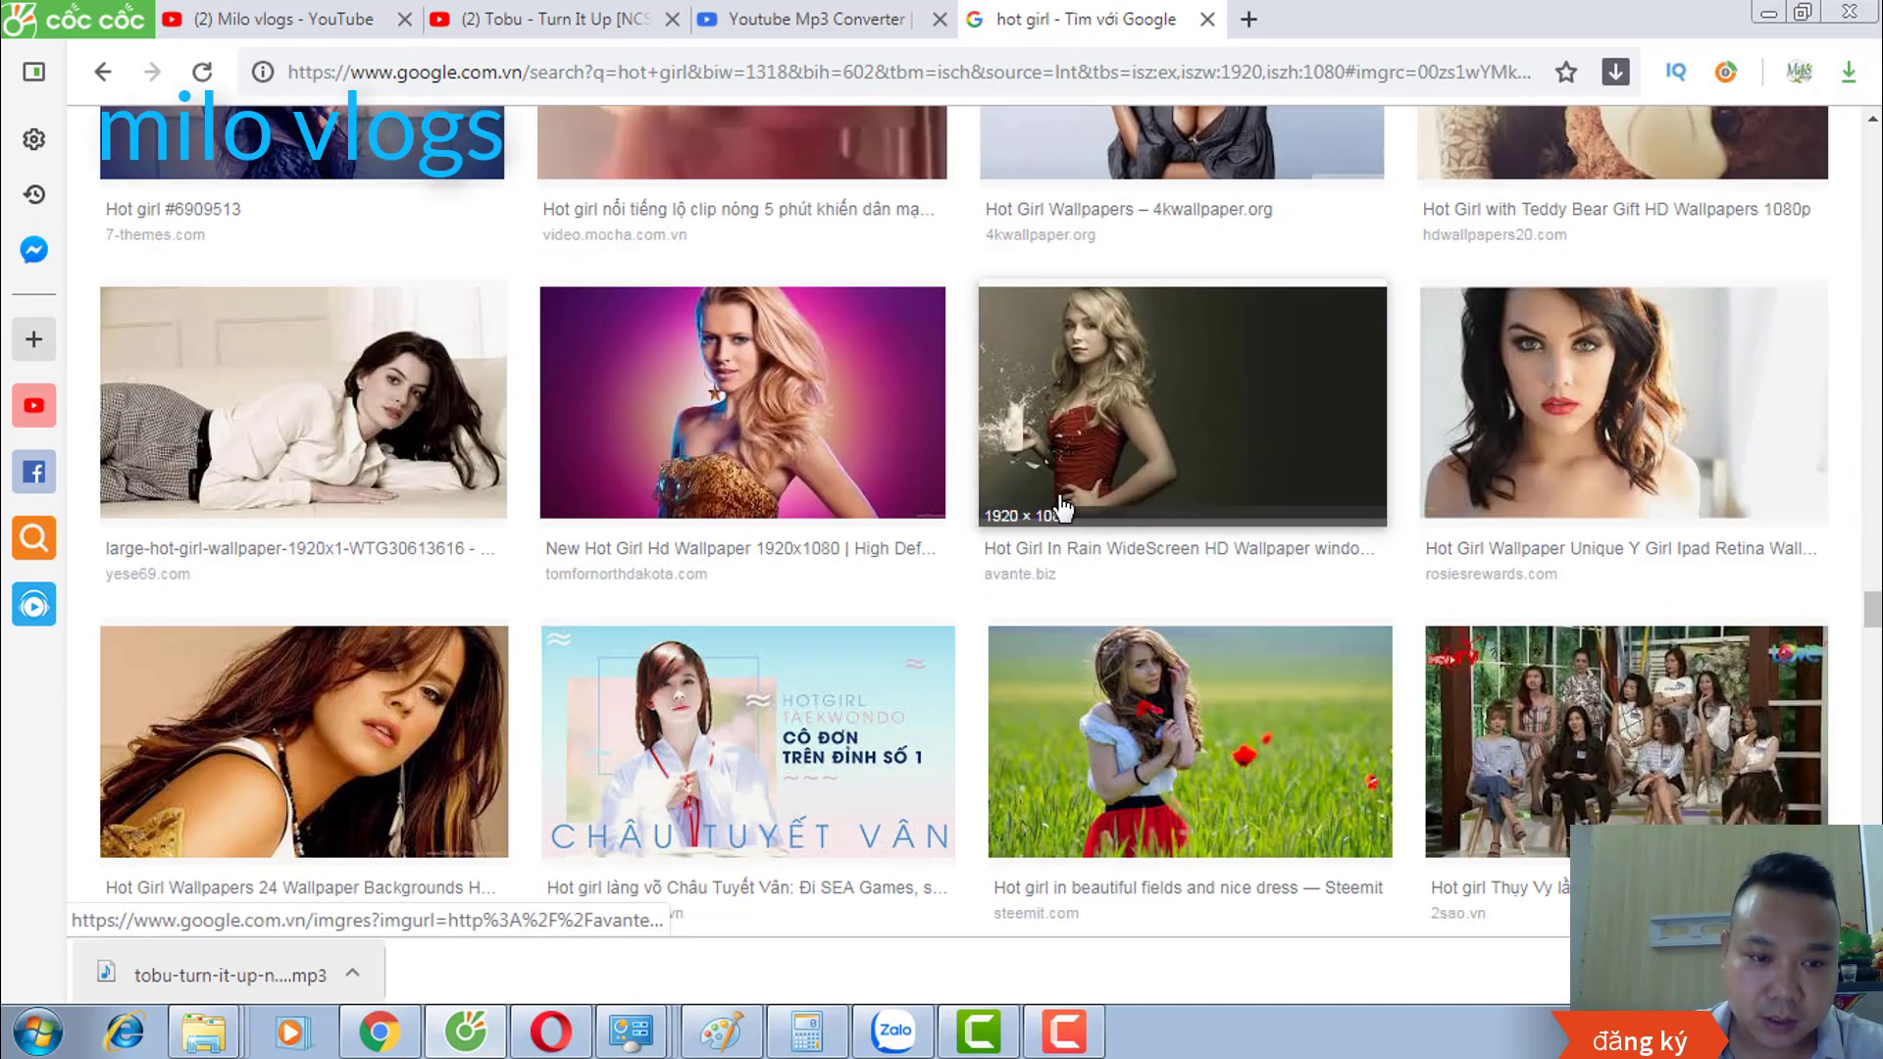
scroll(1062, 507, up, 10)
scroll(1062, 507, up, 10)
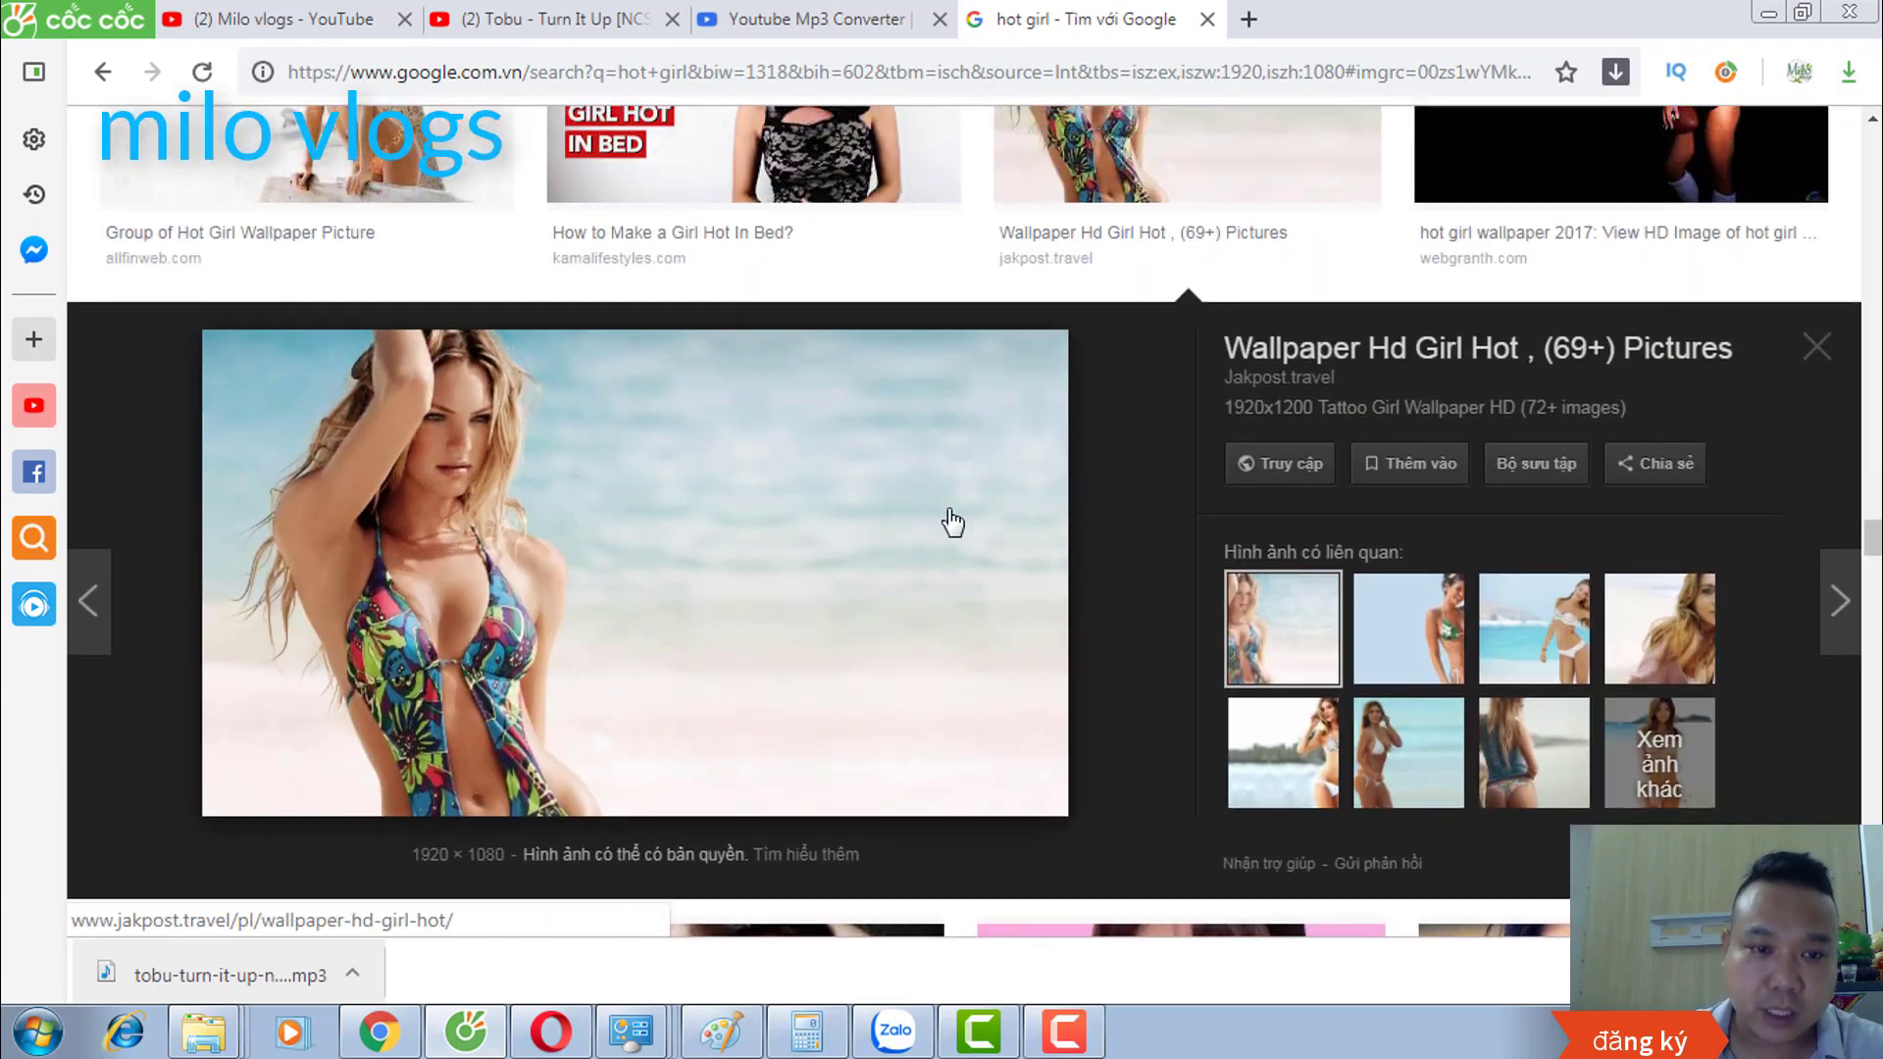
right_click(854, 490)
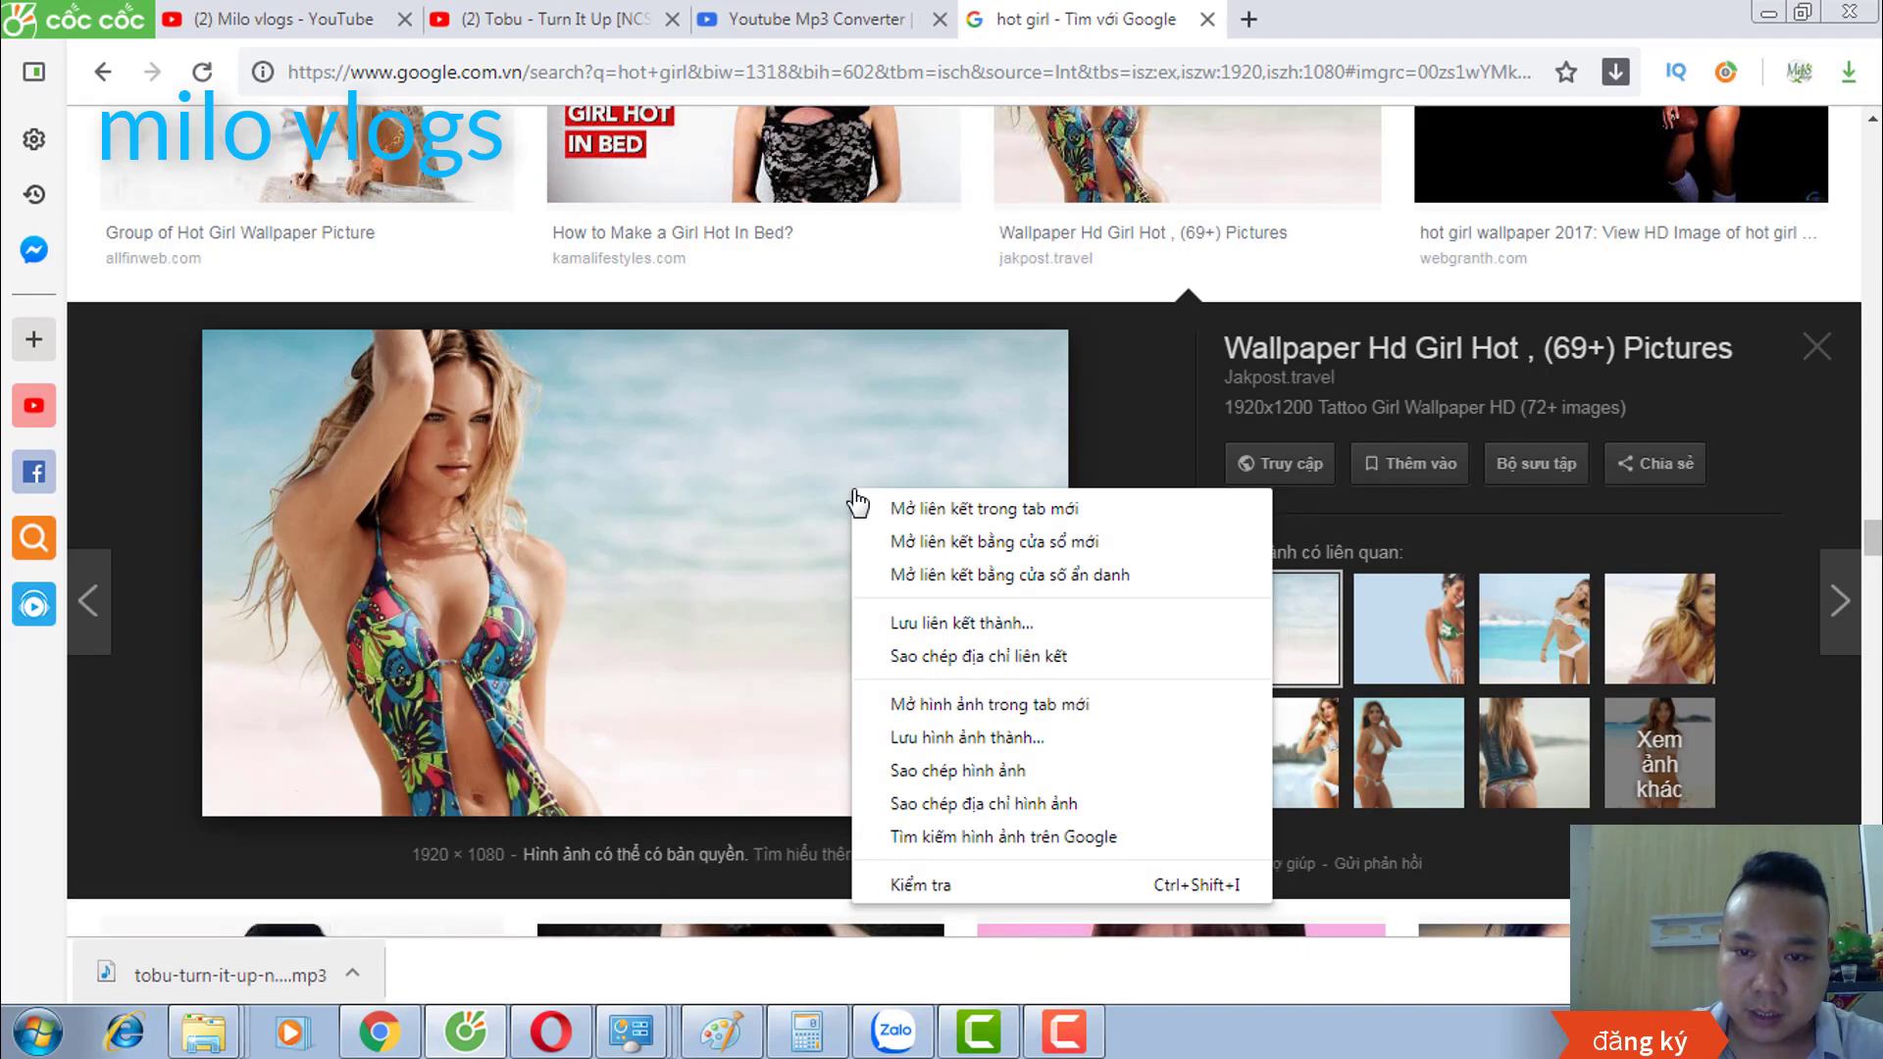
click(990, 740)
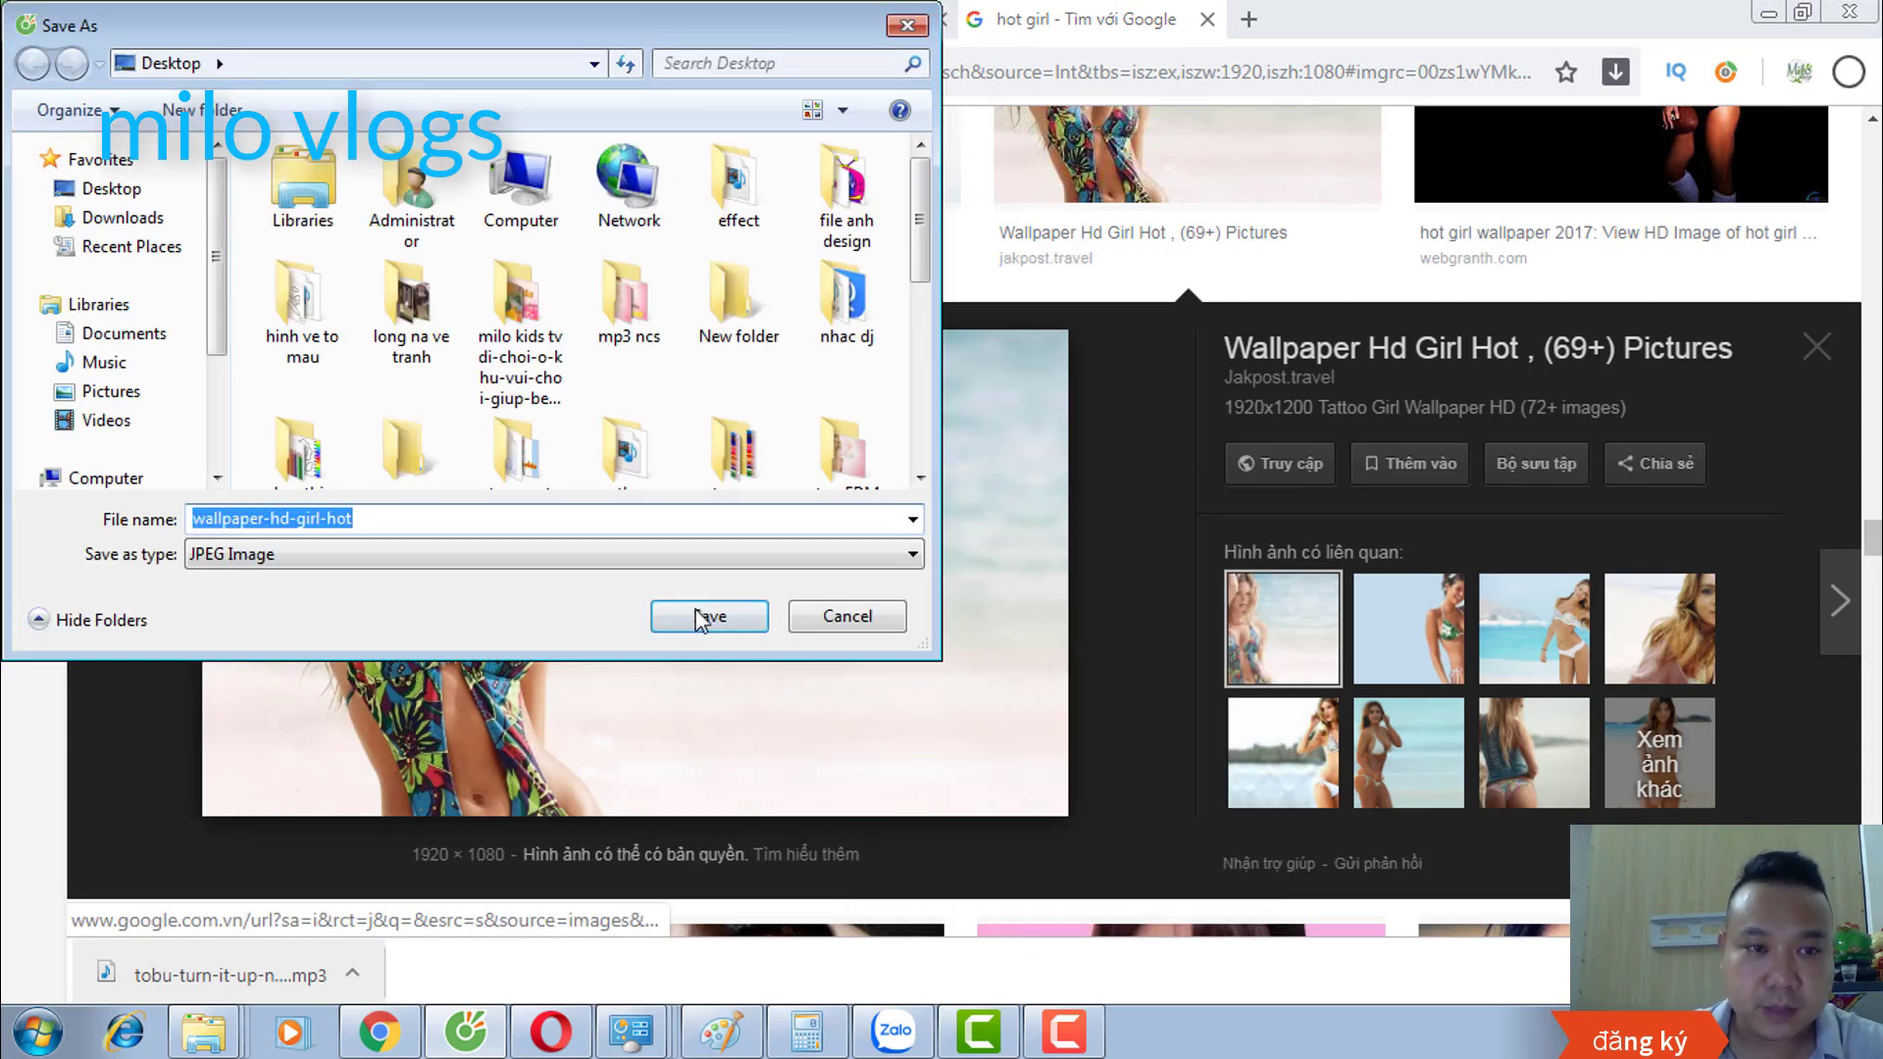
click(710, 614)
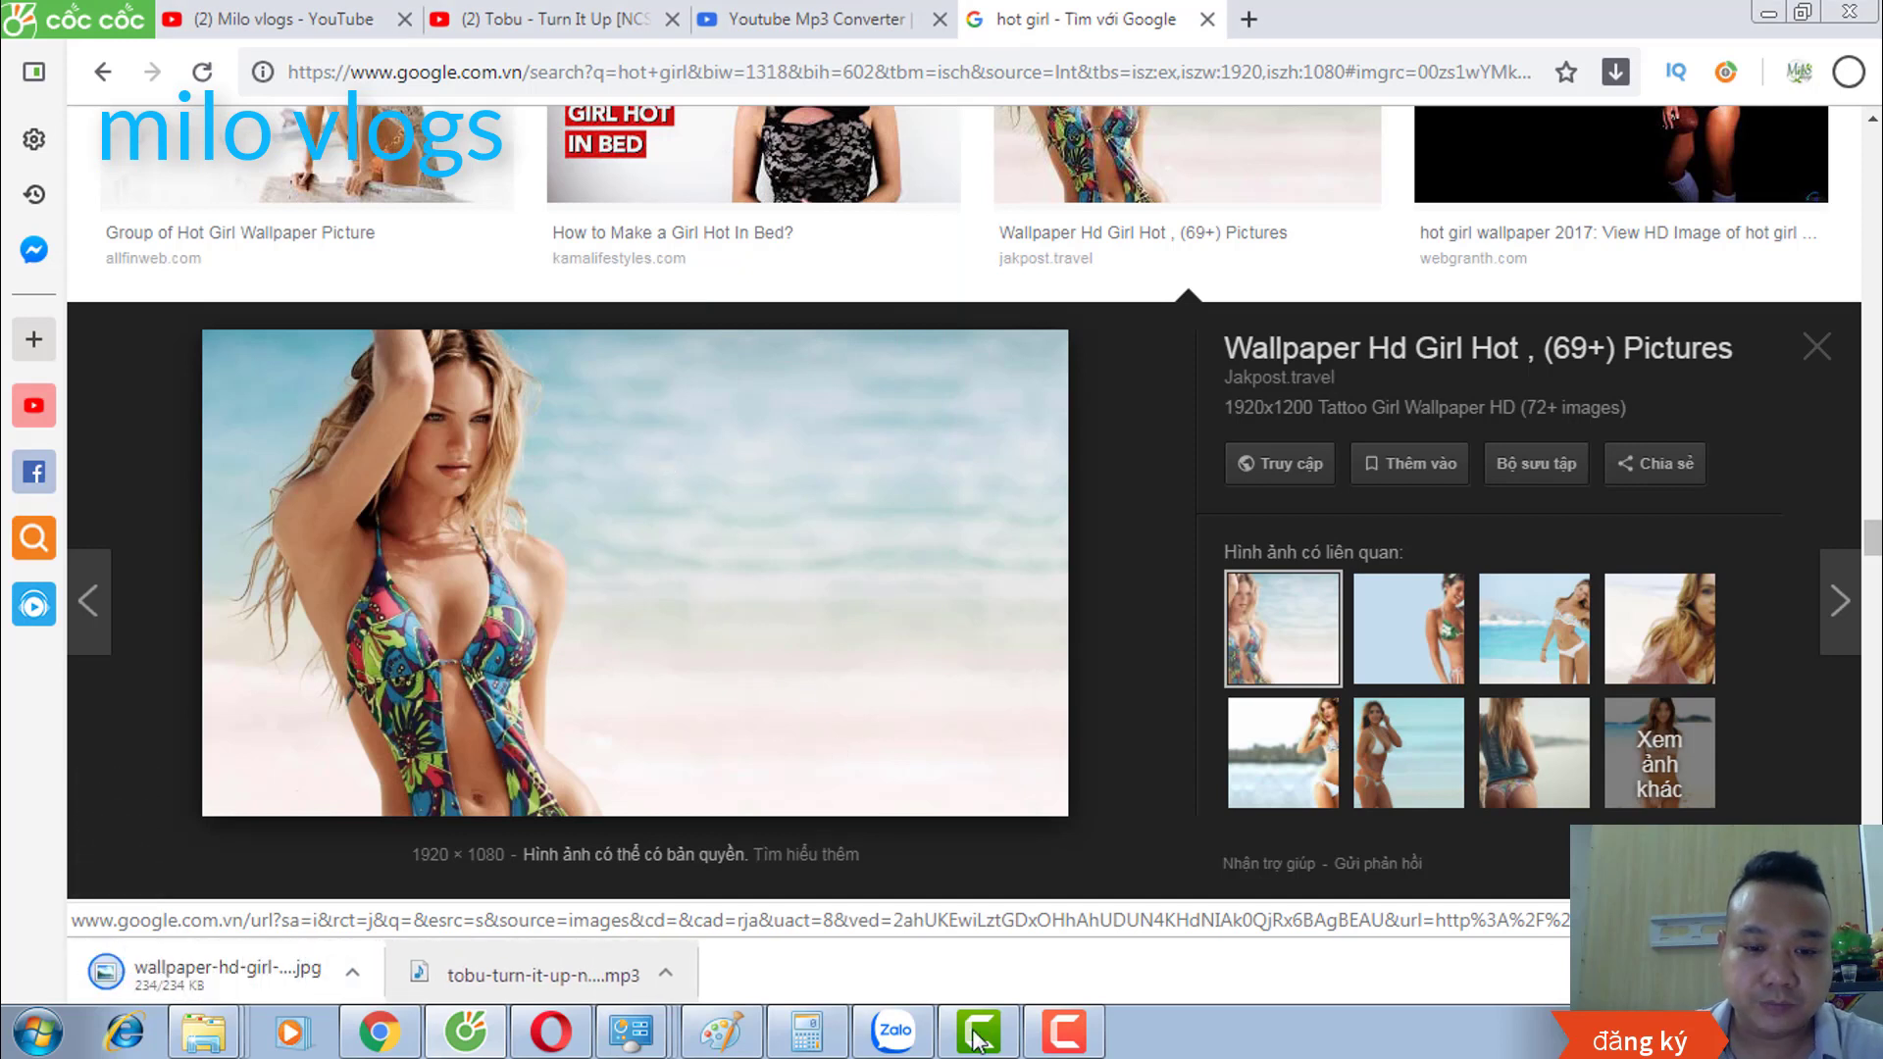
Step: Bring the downloaded wallpaper-hd-girl-hot image from the browser into the Camtasia Media Bin
mouse_move(975, 1043)
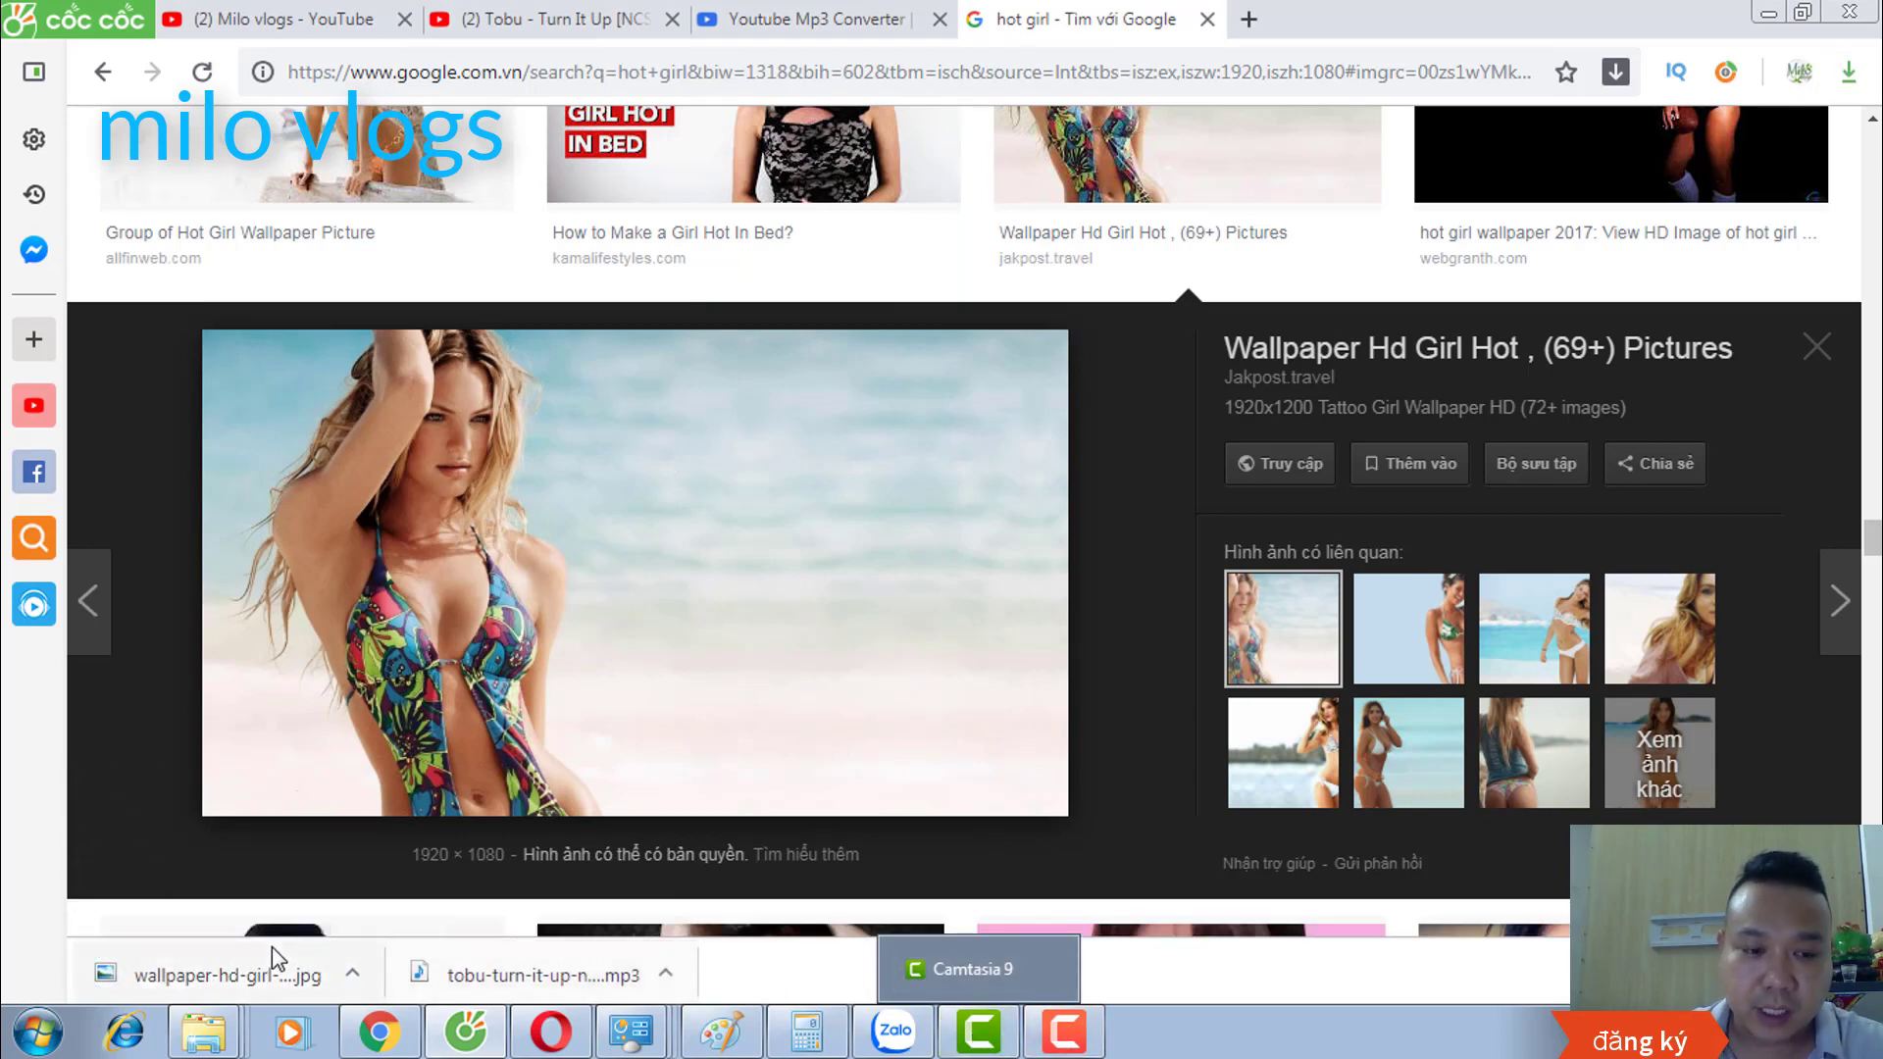
drag(284, 983, 262, 443)
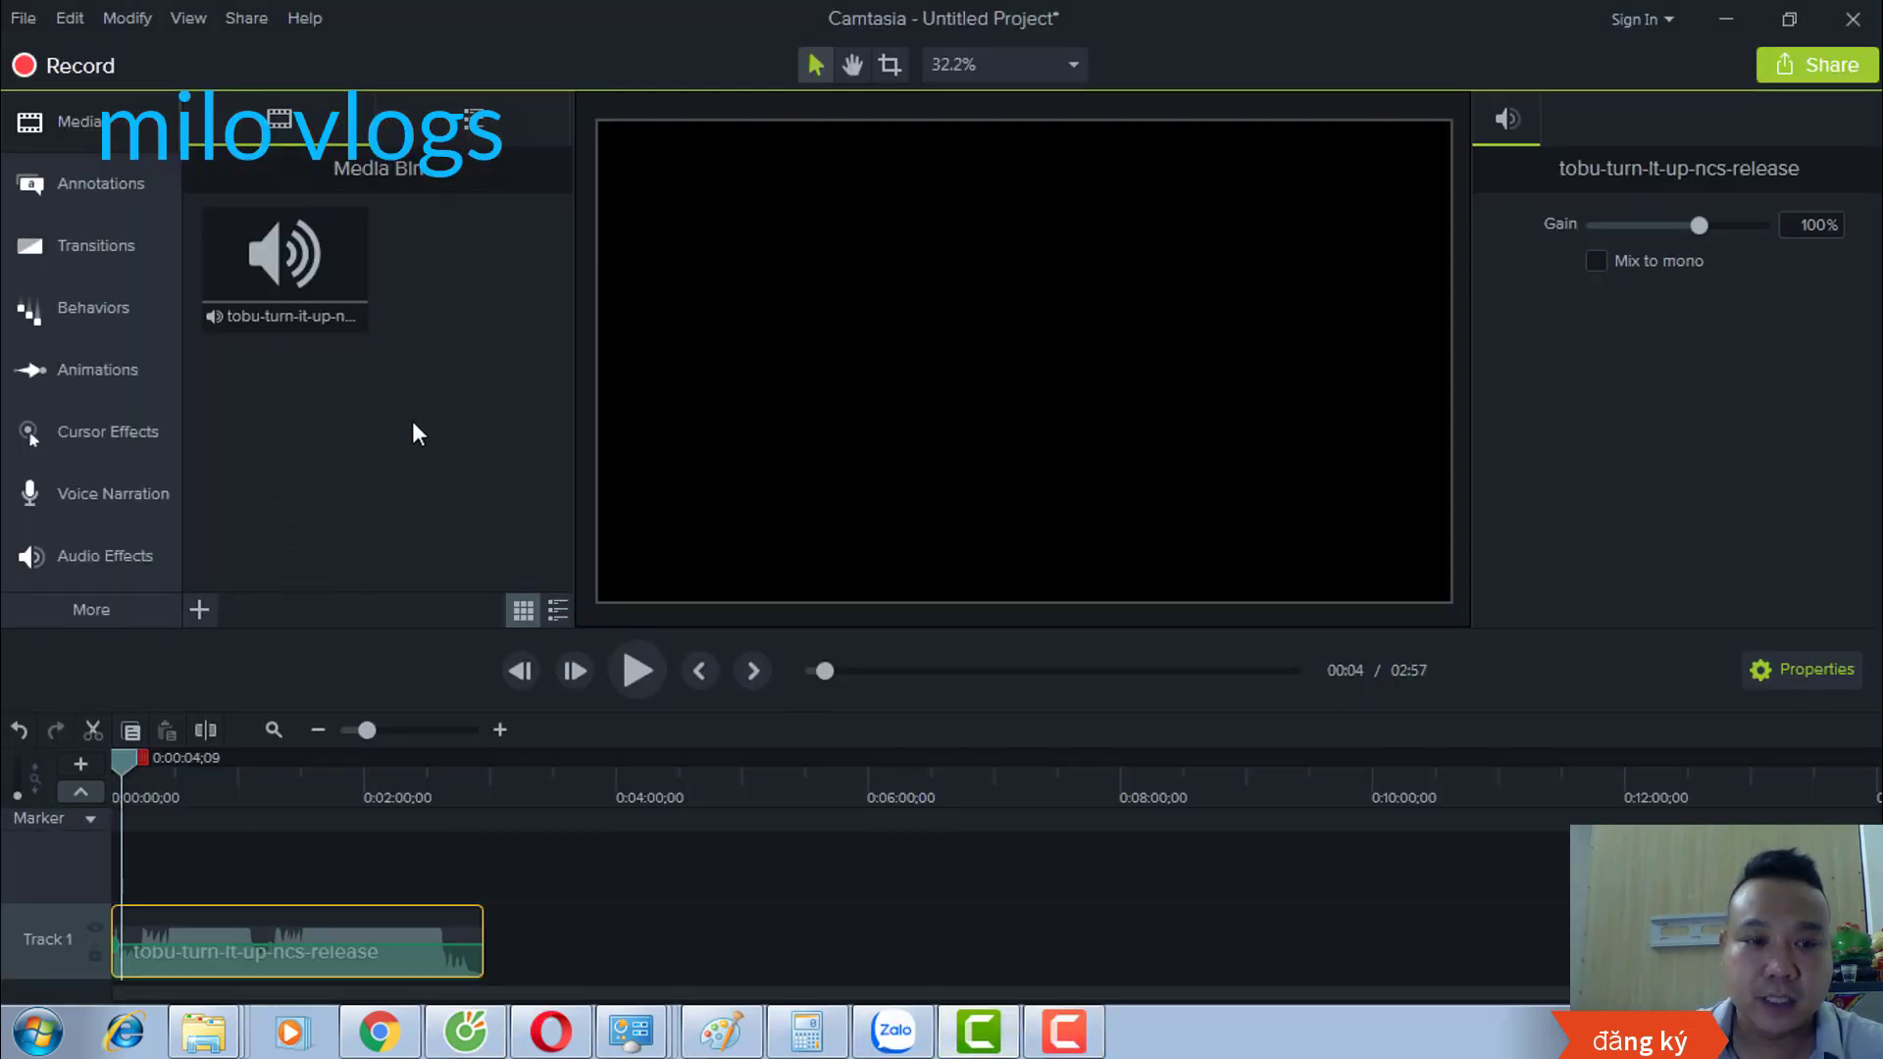
right_click(422, 476)
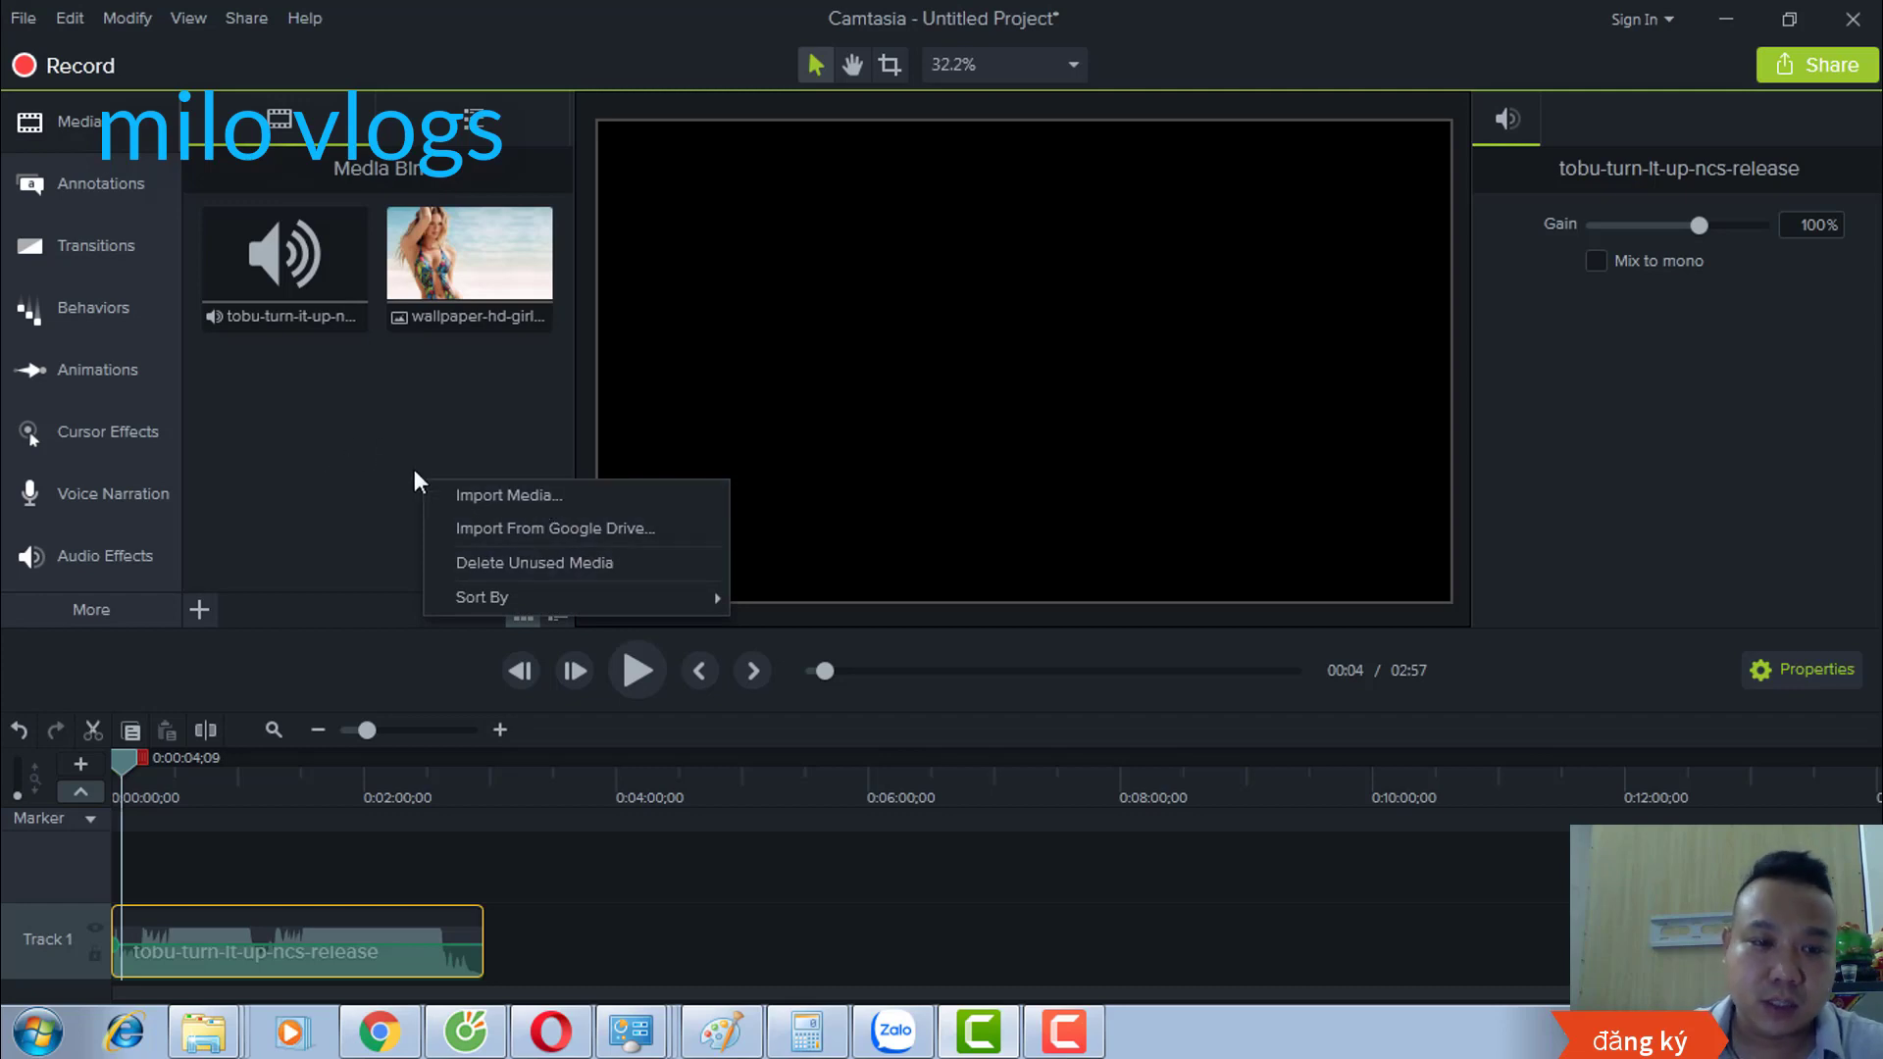
click(377, 463)
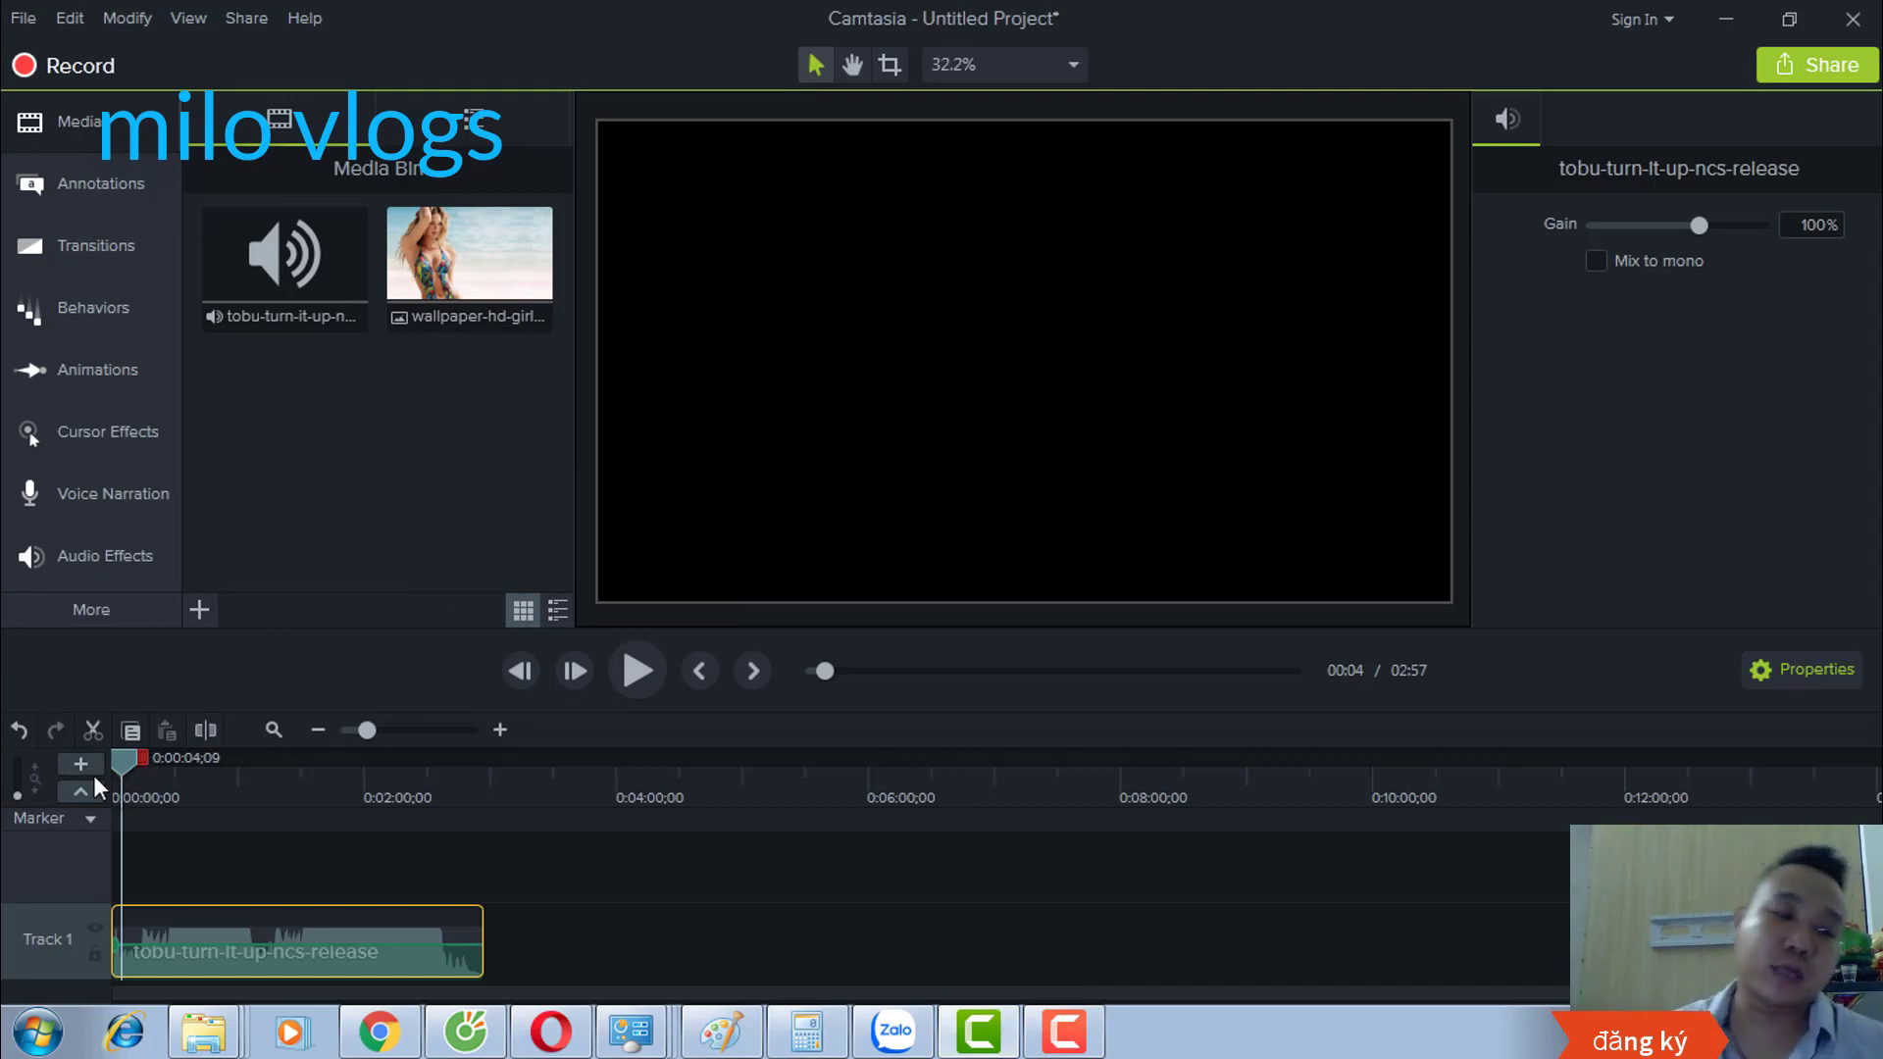
Step: Return the playhead to 0:00 and place the wallpaper image on Track 2 above the music, spanning the song's full length
drag(121, 767, 108, 761)
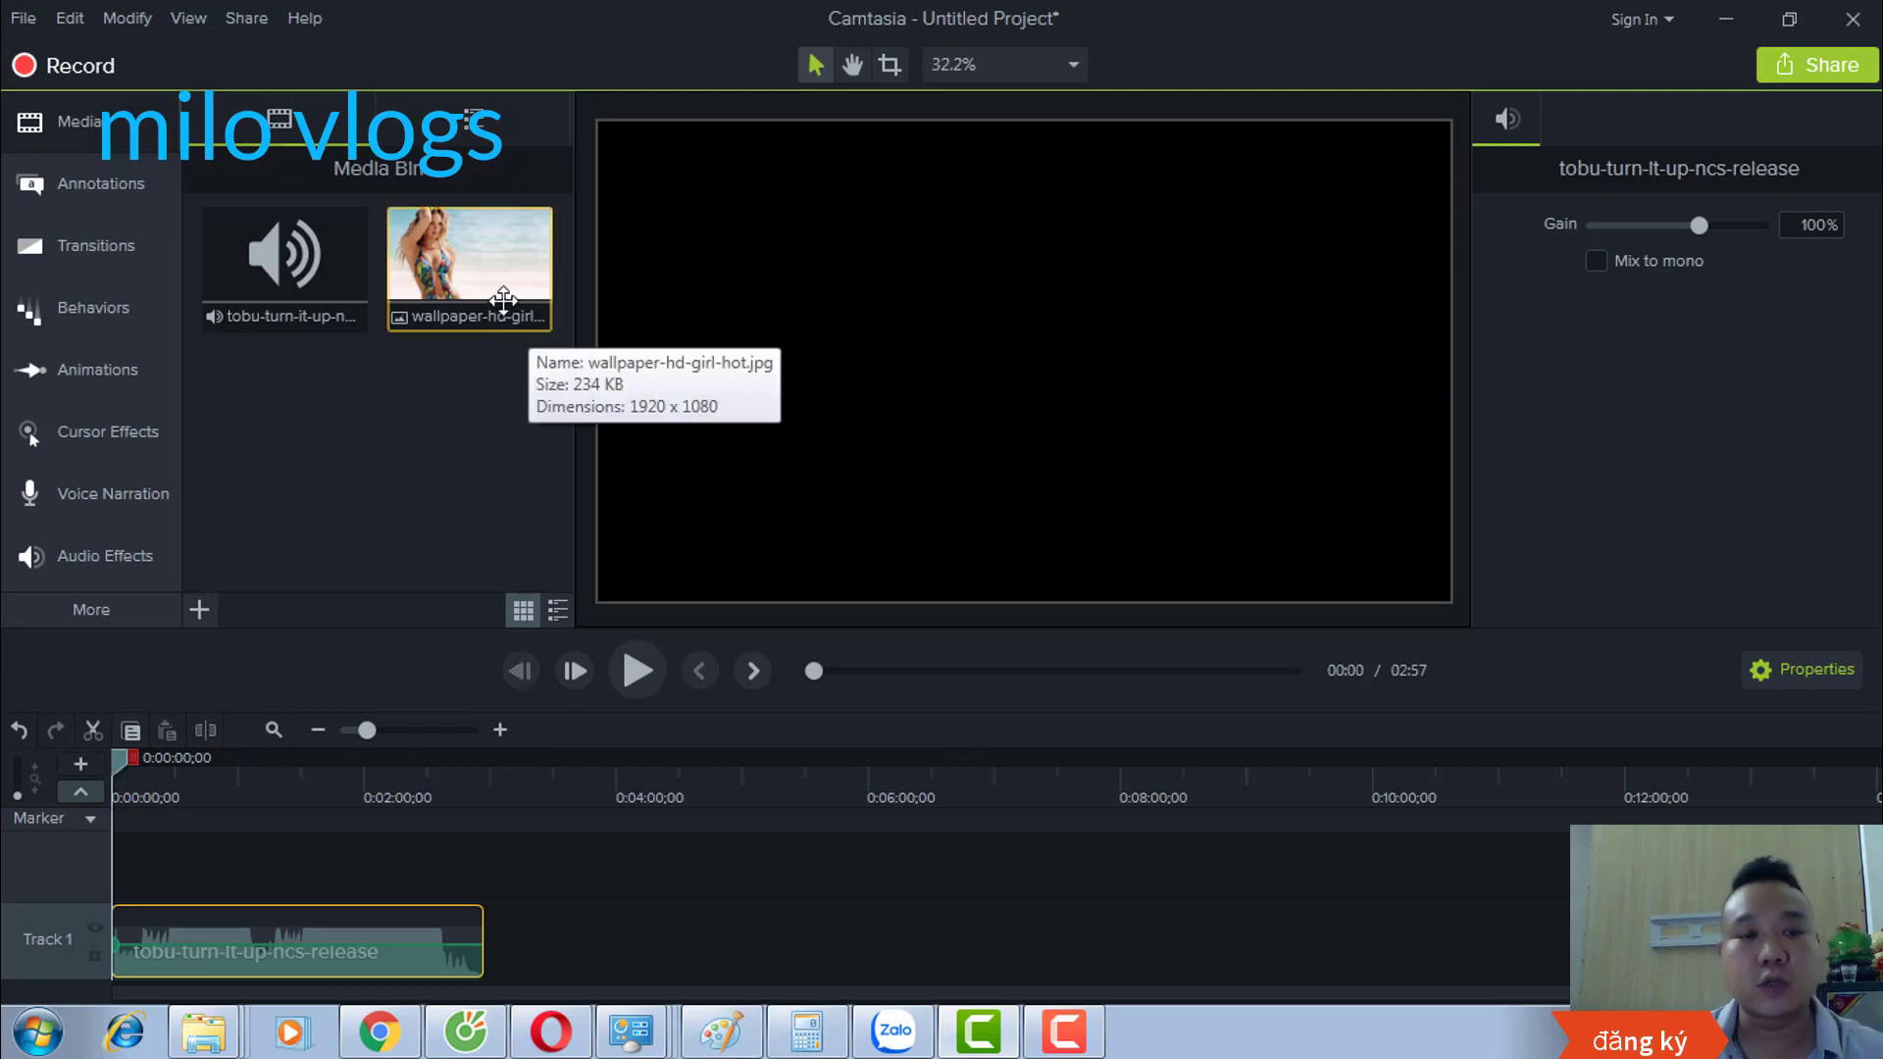
drag(500, 304, 476, 902)
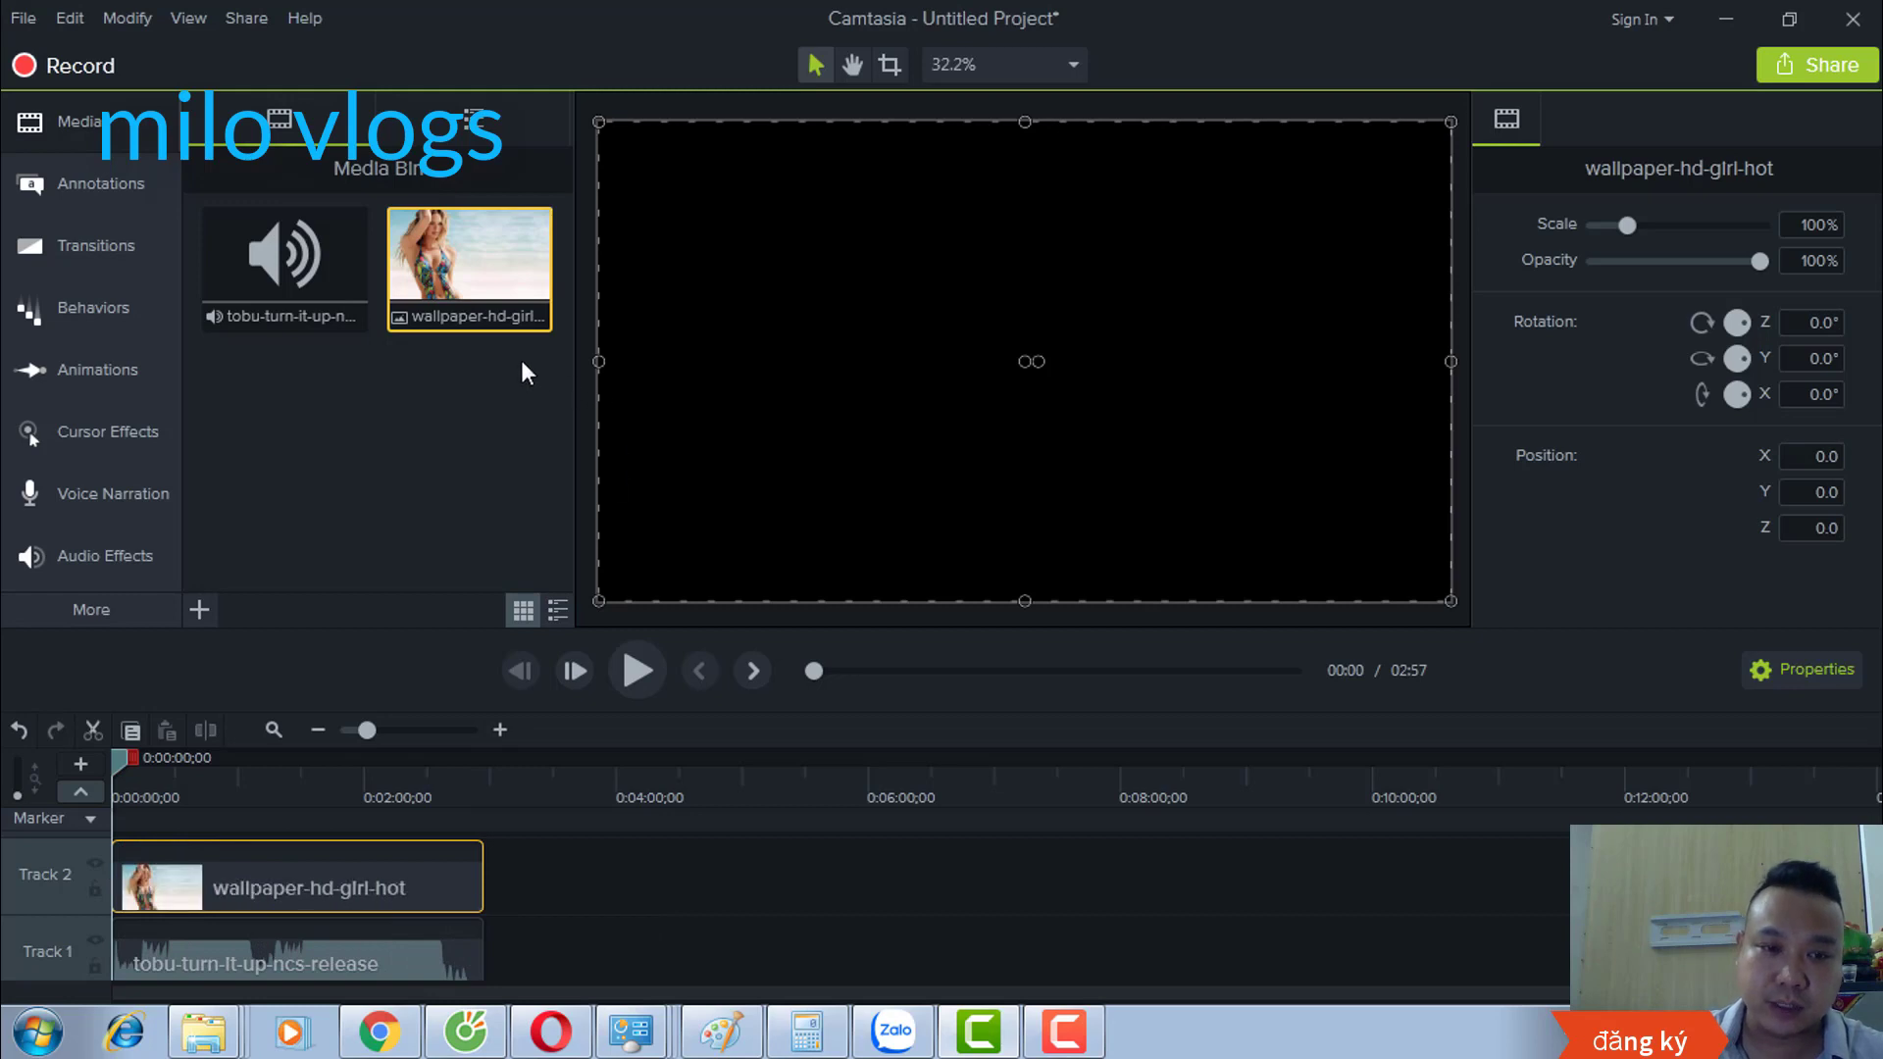
drag(227, 890, 228, 890)
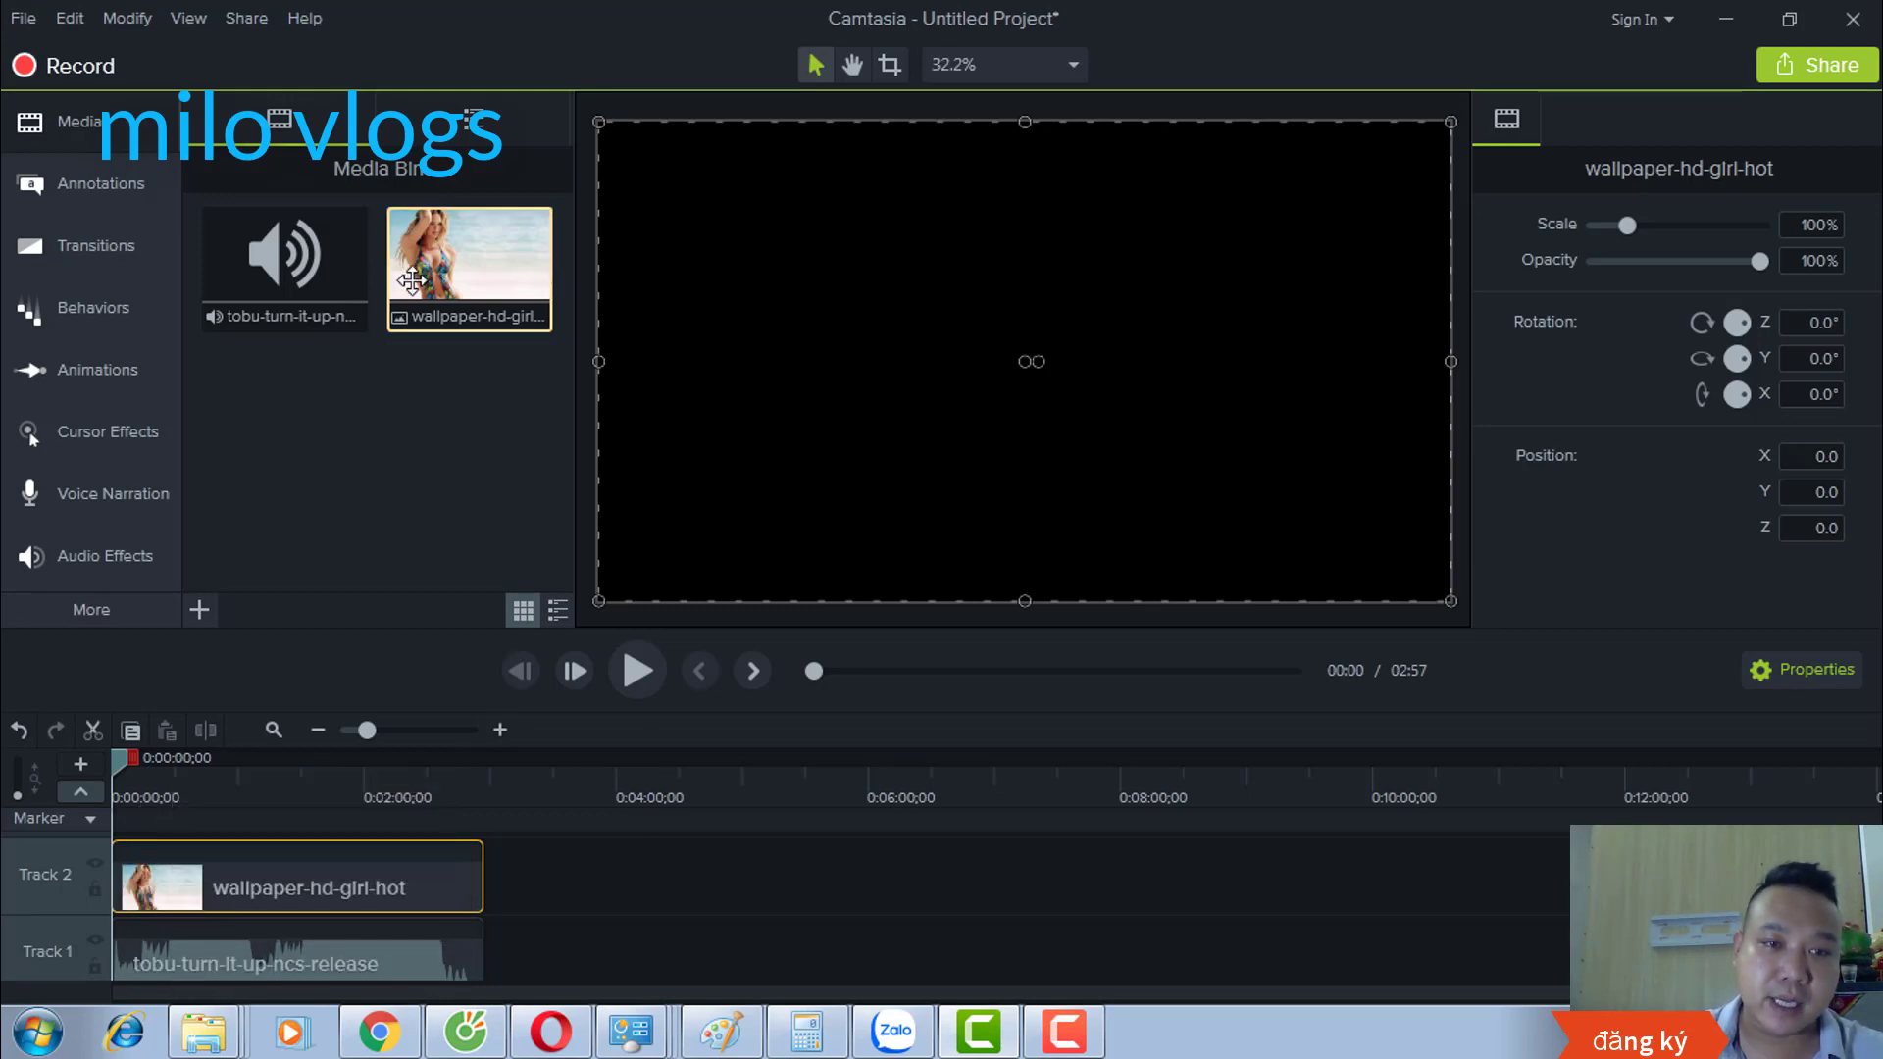
Step: Play the timeline from two different points to check the image with the music, and examine how the picture fills the canvas
click(639, 673)
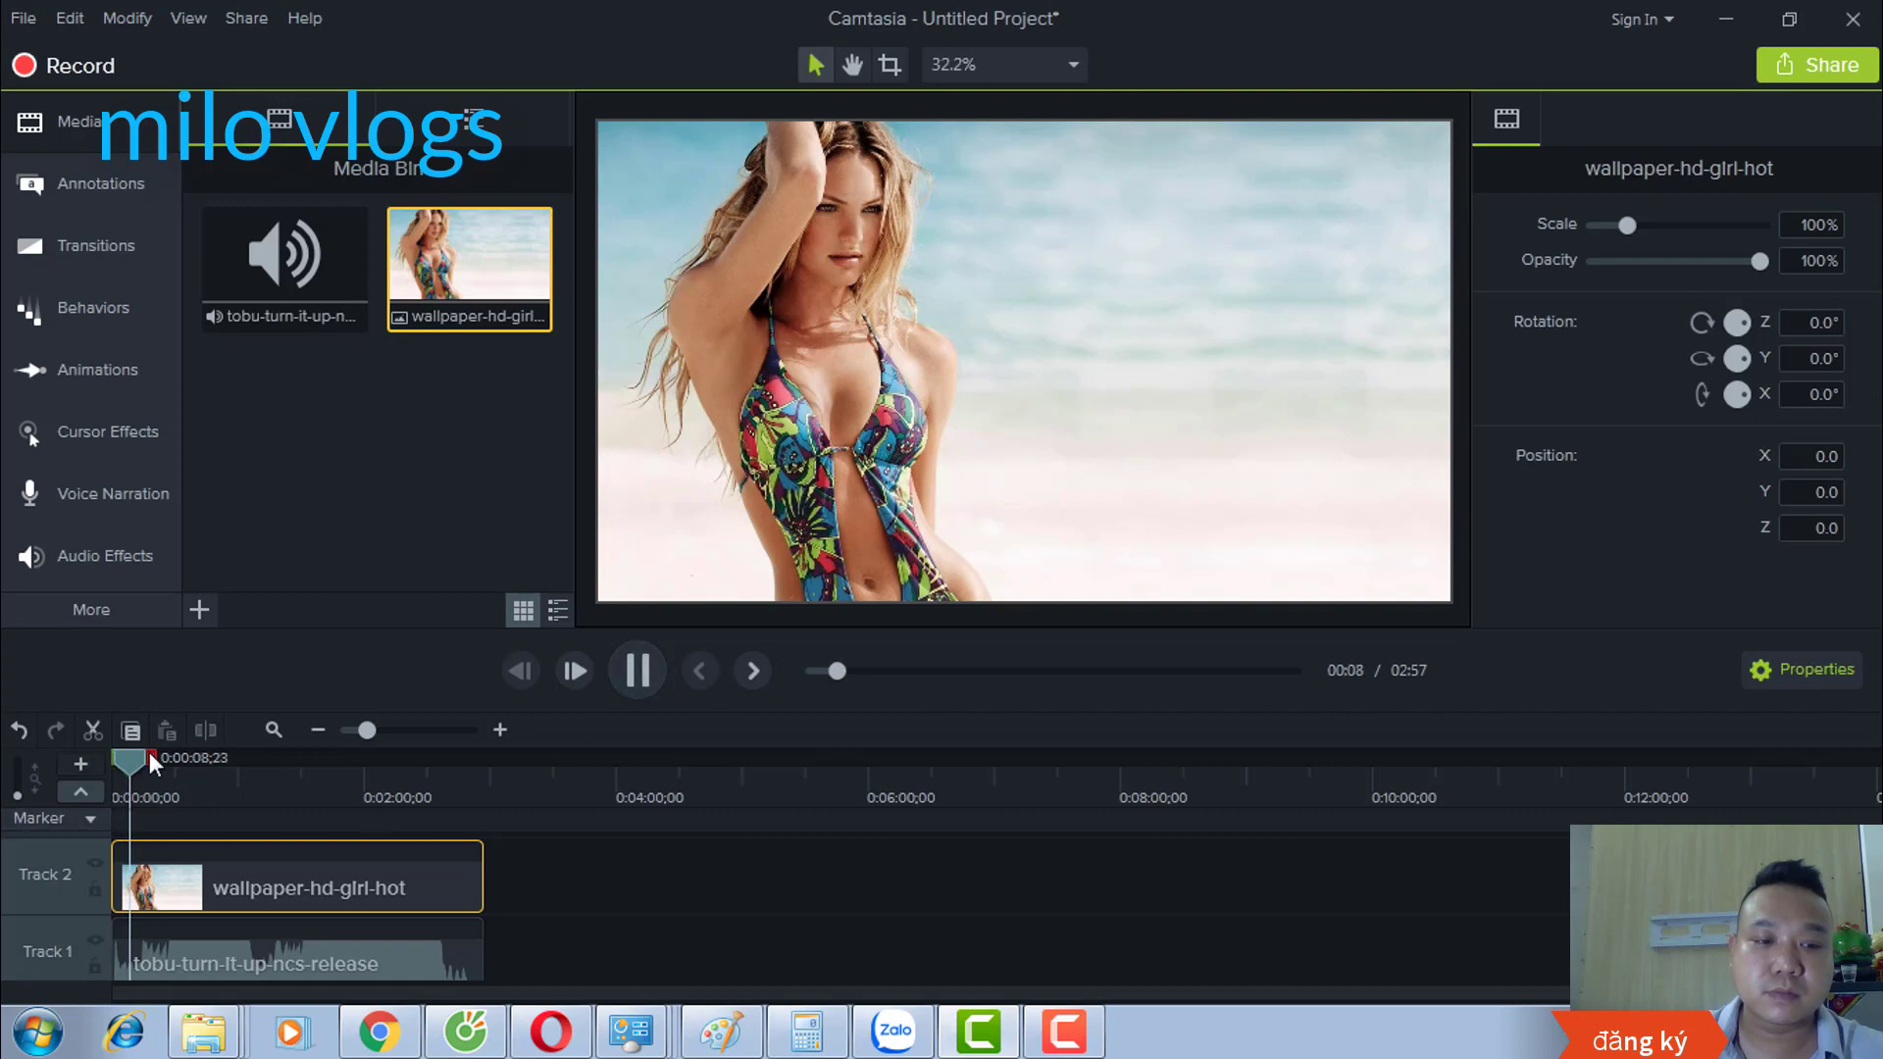
drag(133, 757, 249, 734)
click(635, 671)
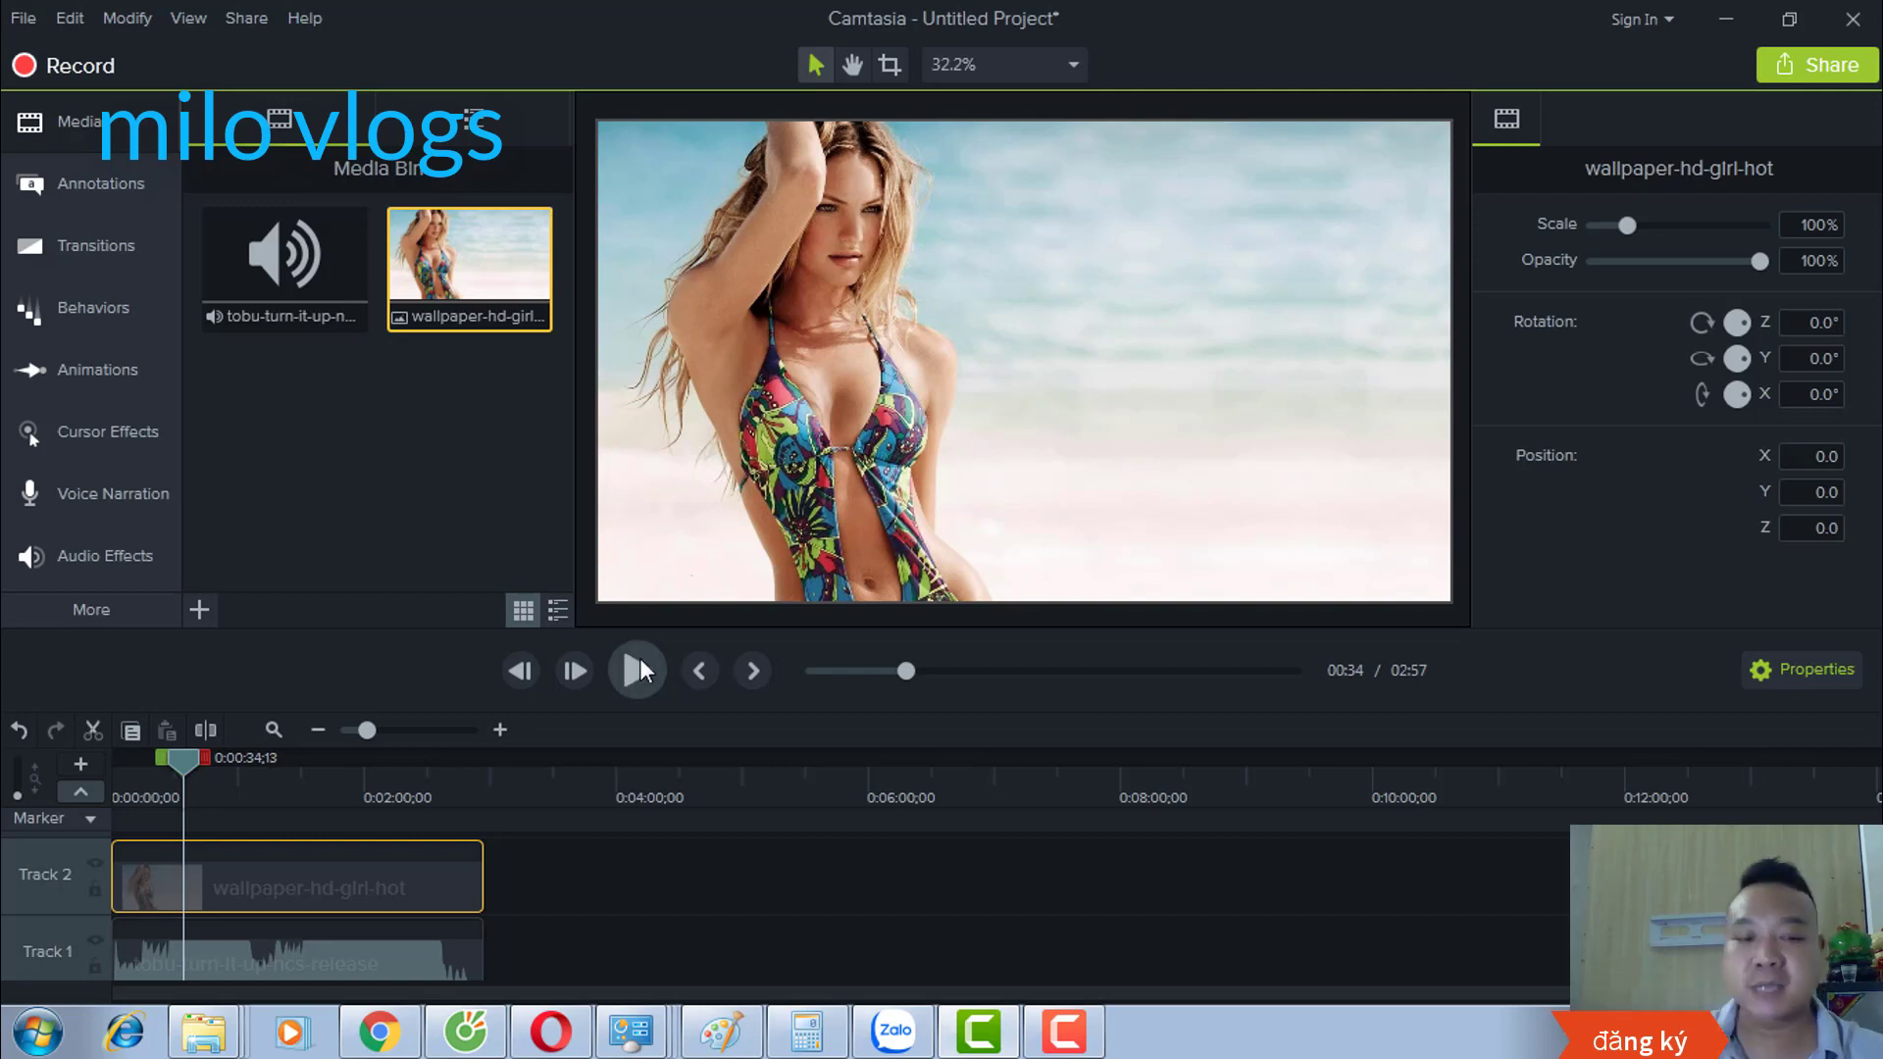
click(1106, 511)
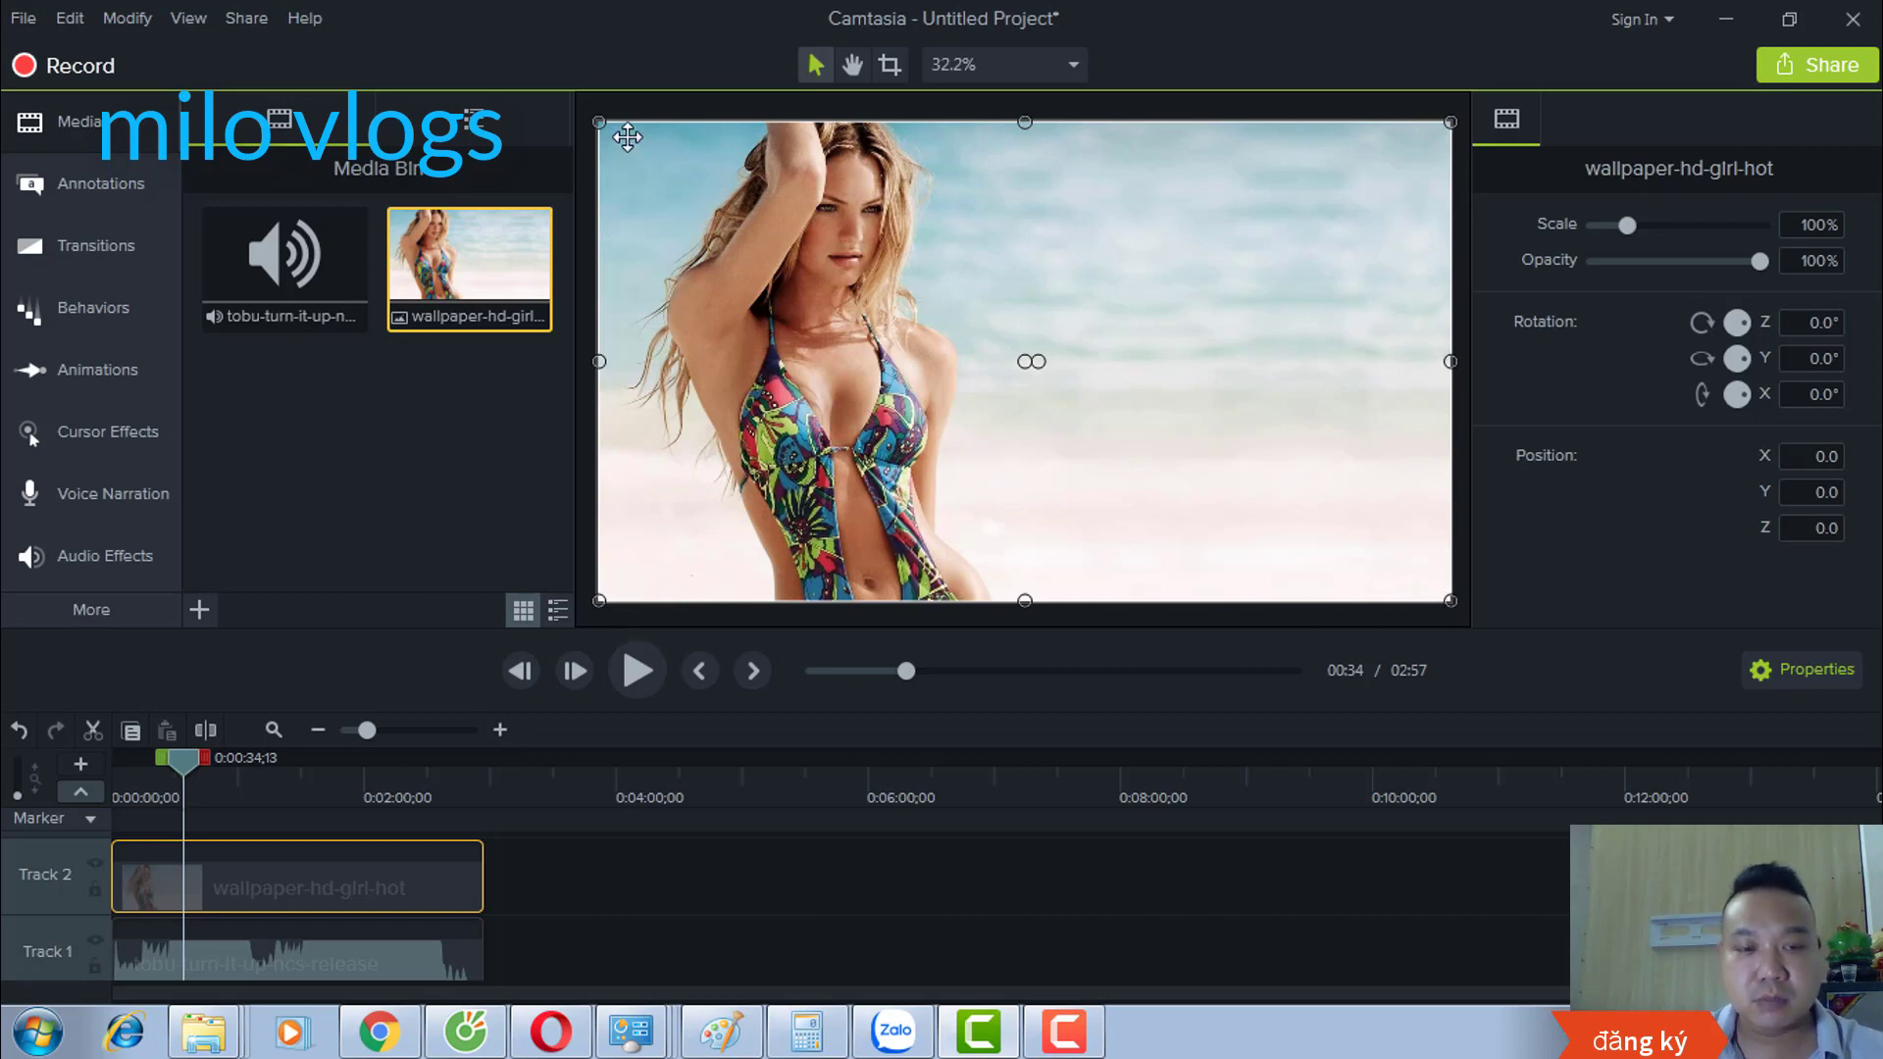
click(350, 371)
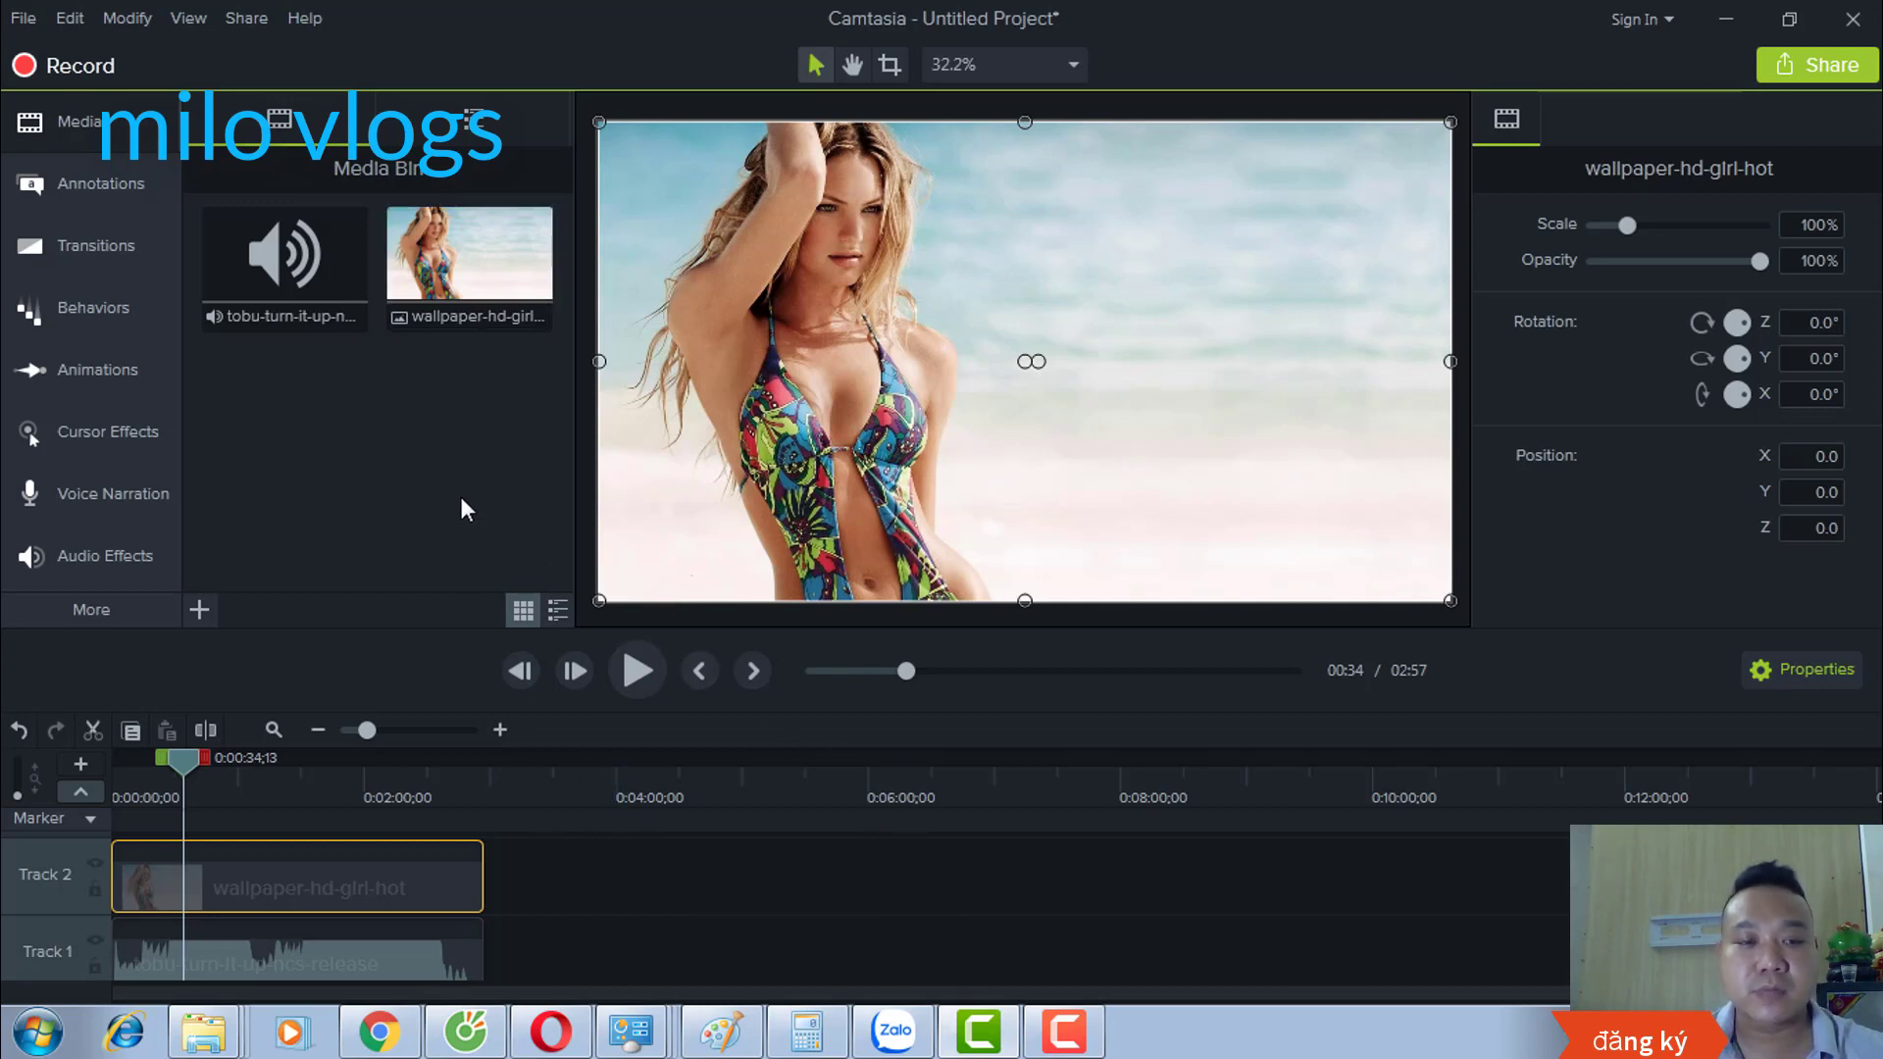
Step: Switch back to the Cốc Cốc browser, view the Milo vlogs channel page and return to the Tobu - Turn It Up video page
click(466, 1030)
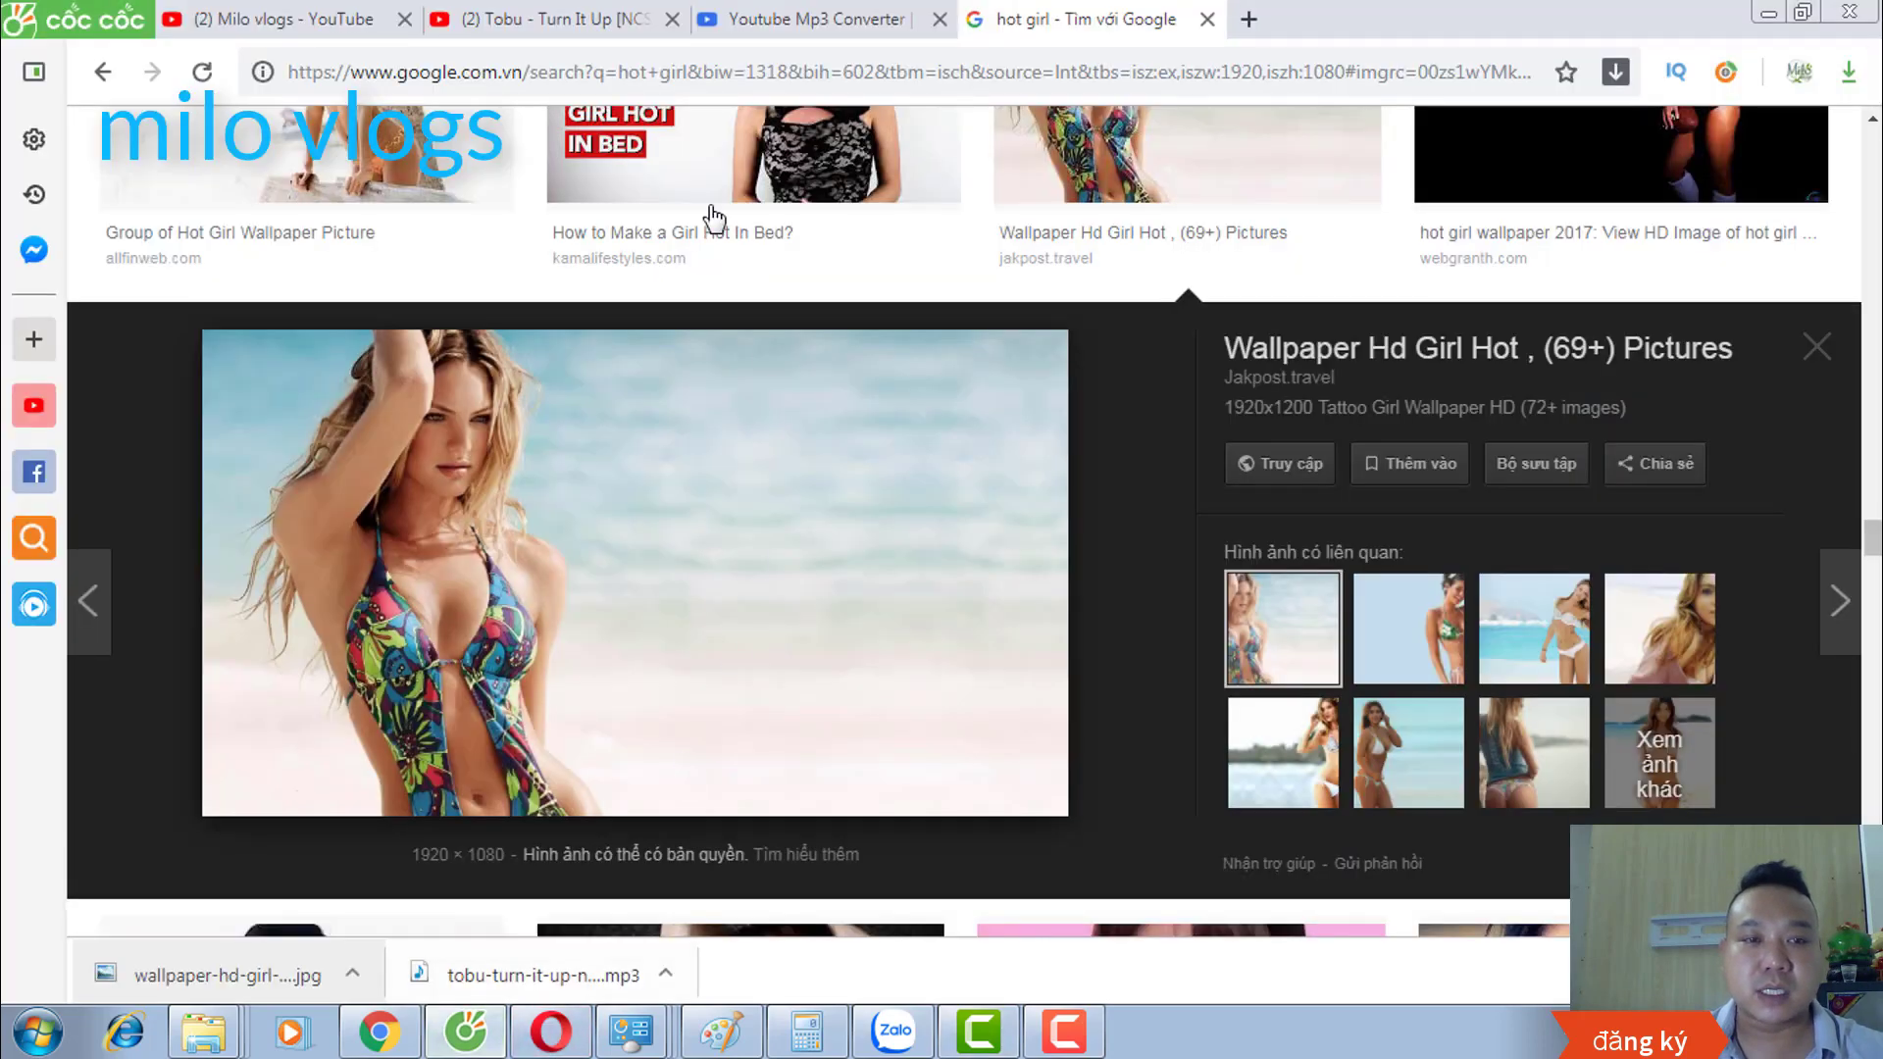
click(333, 18)
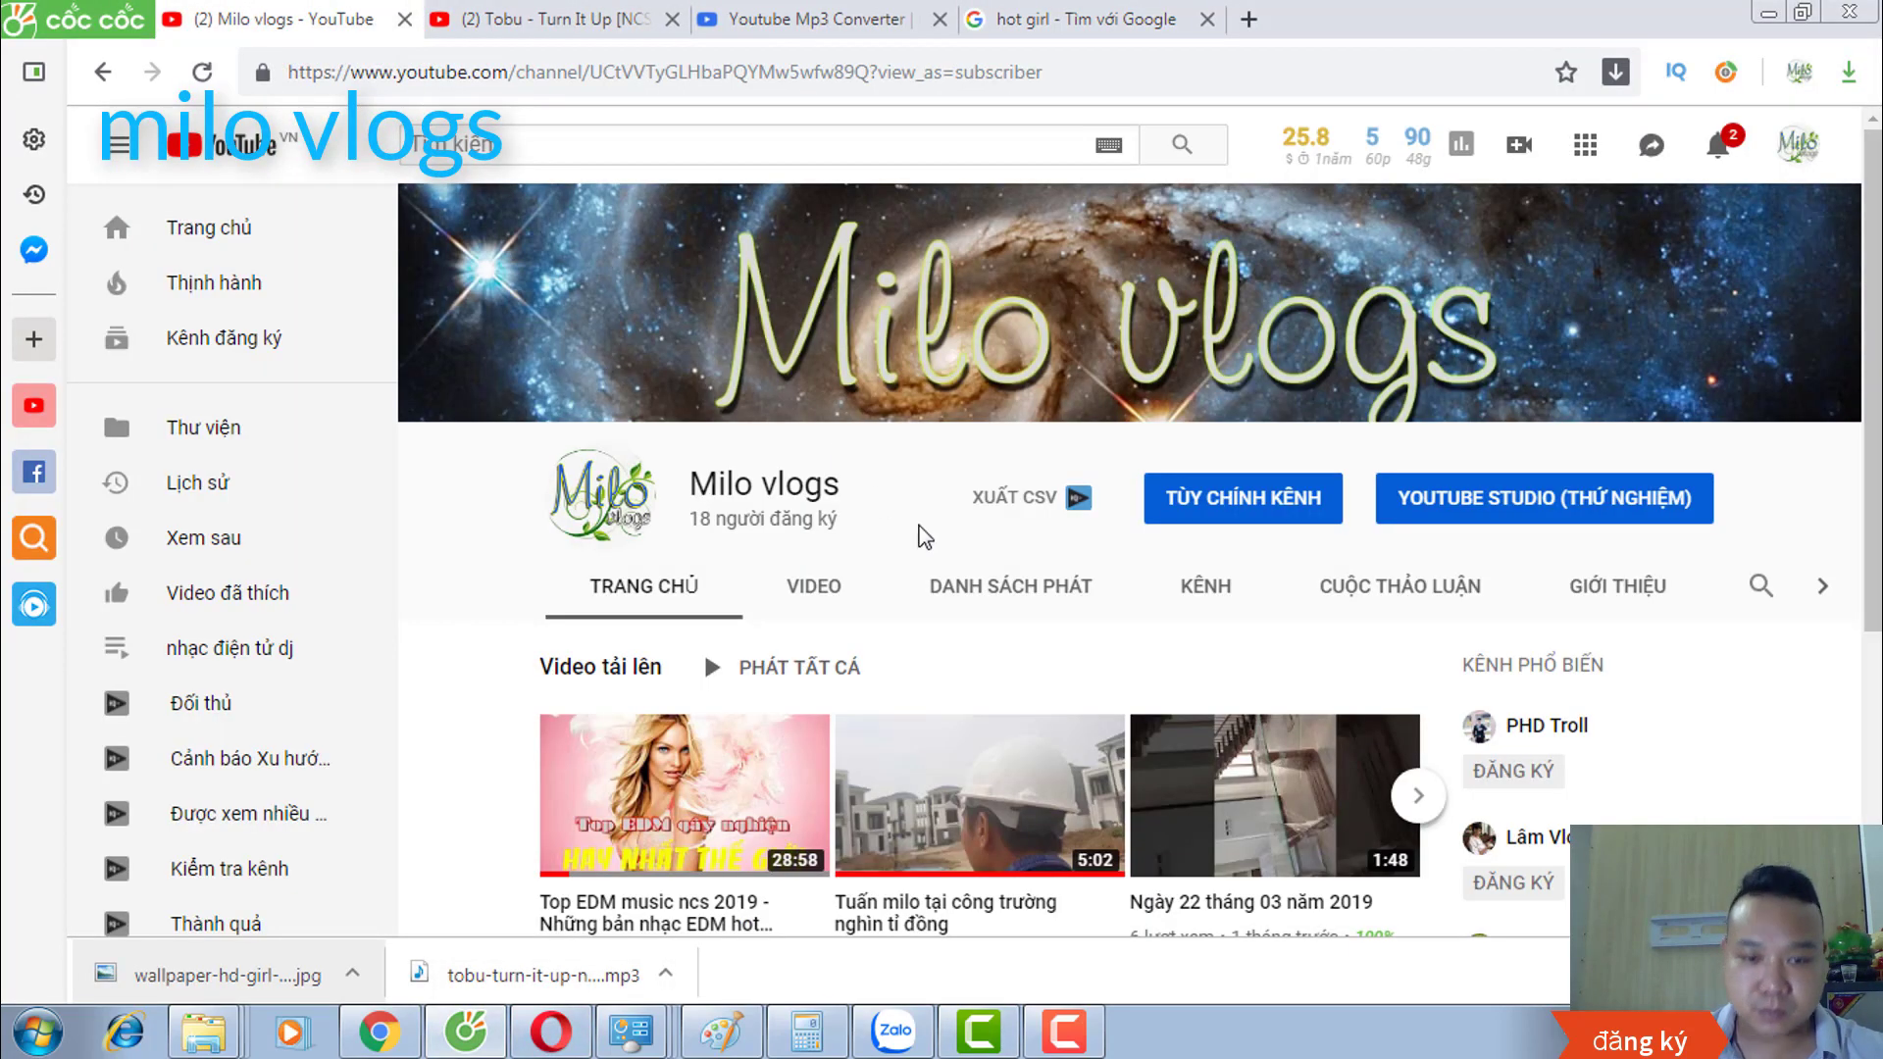
click(525, 20)
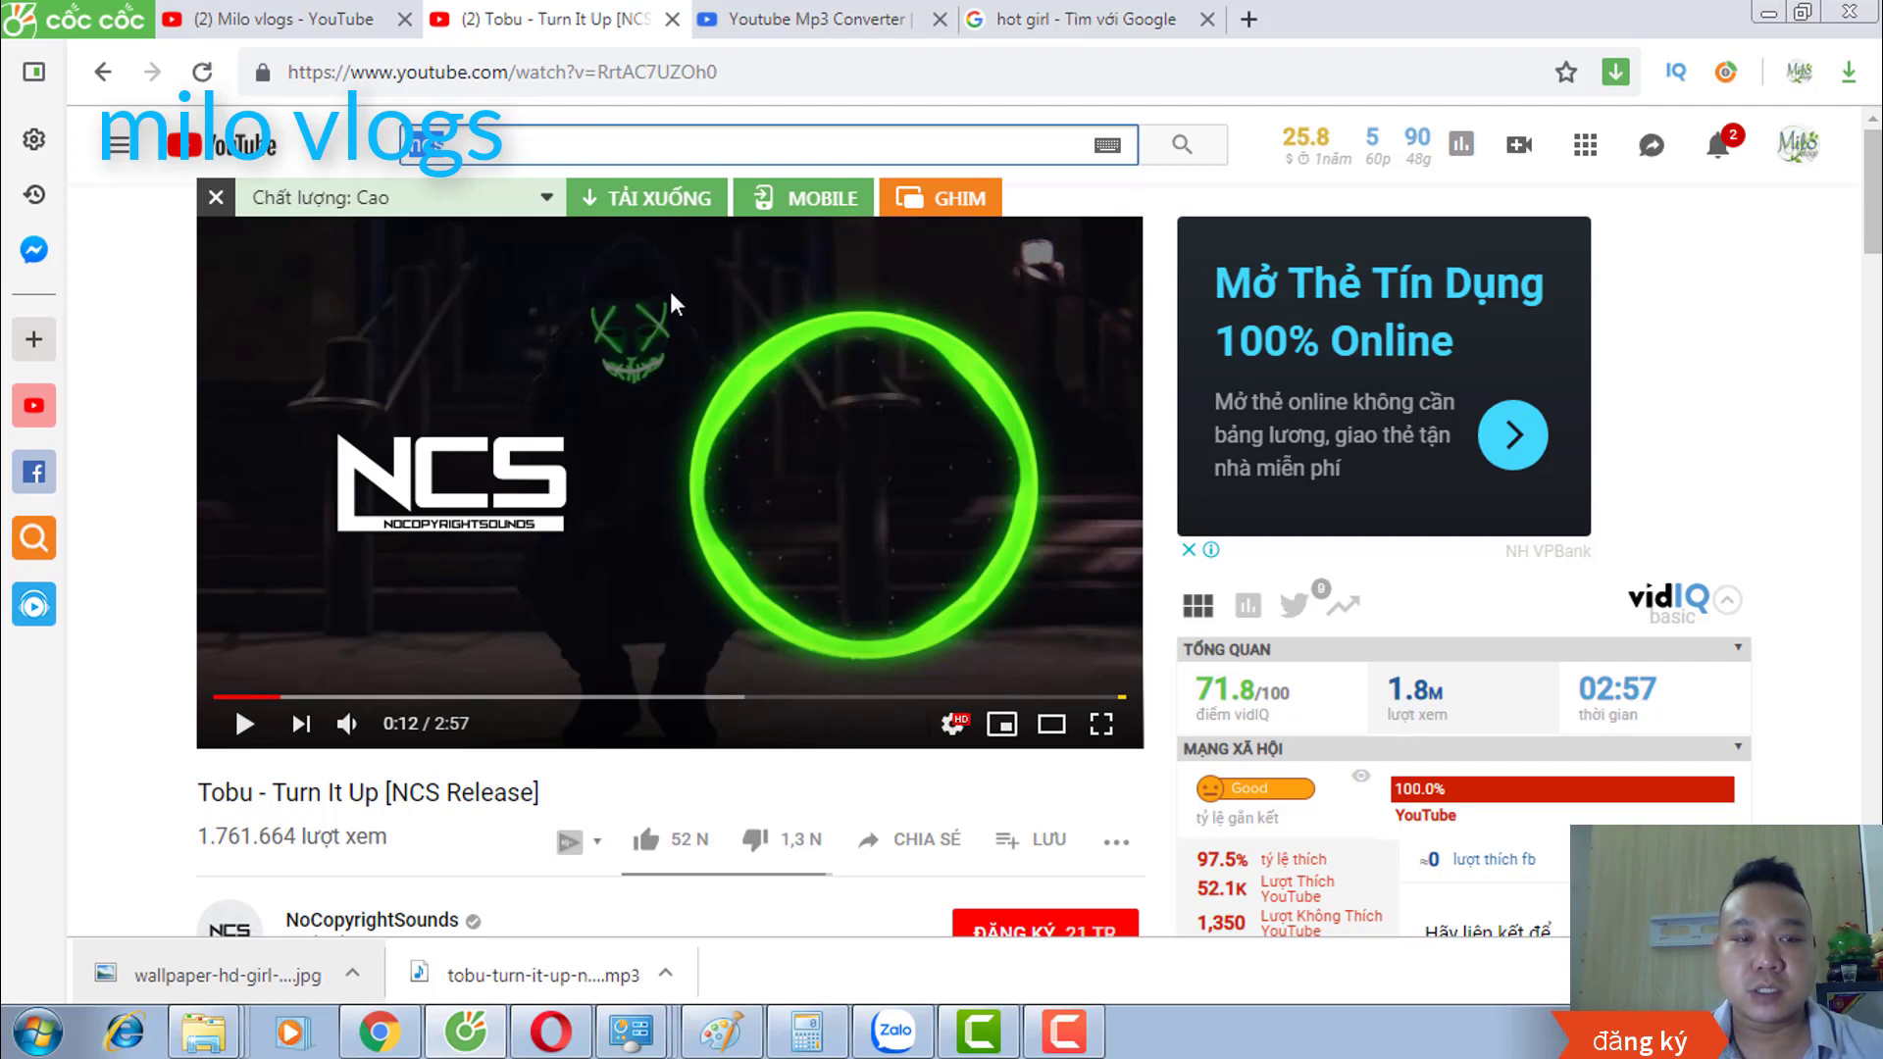
Step: Search YouTube for "snow background effects"
text(soi)
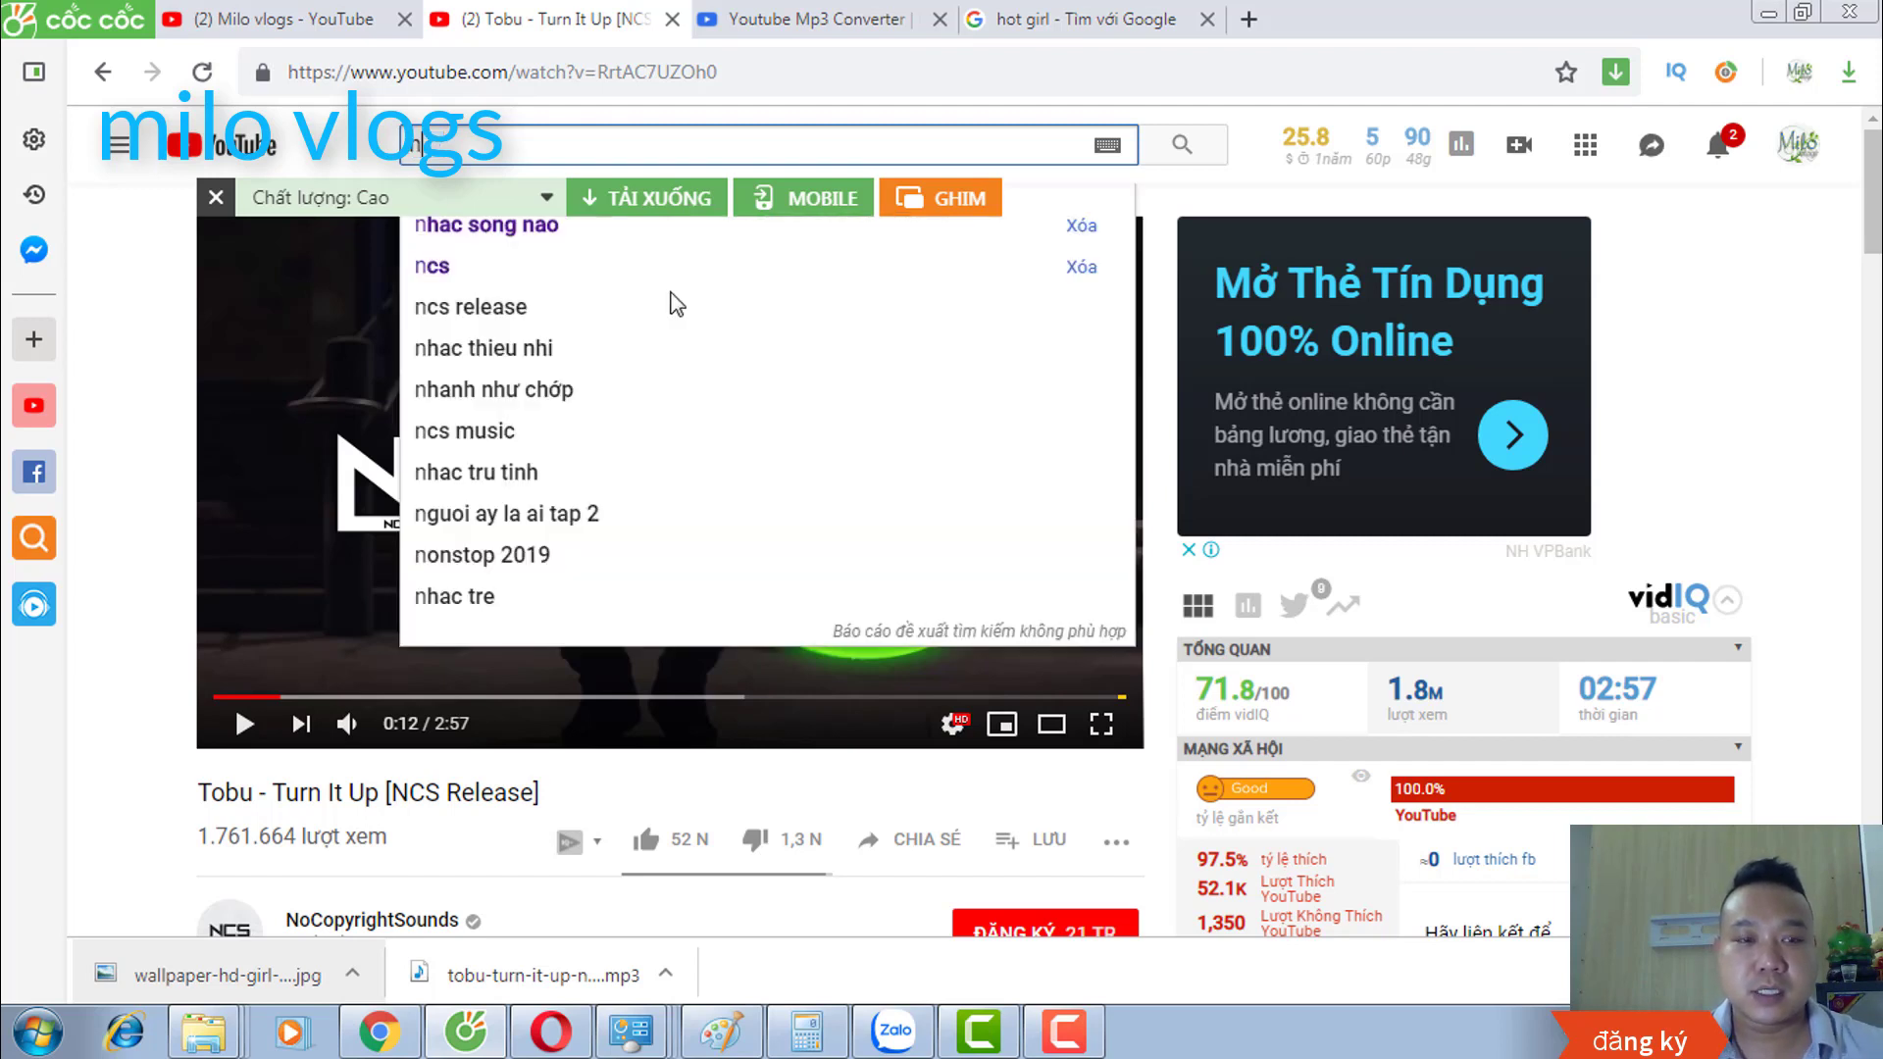
key(BackSpace)
key(BackSpace)
text(now)
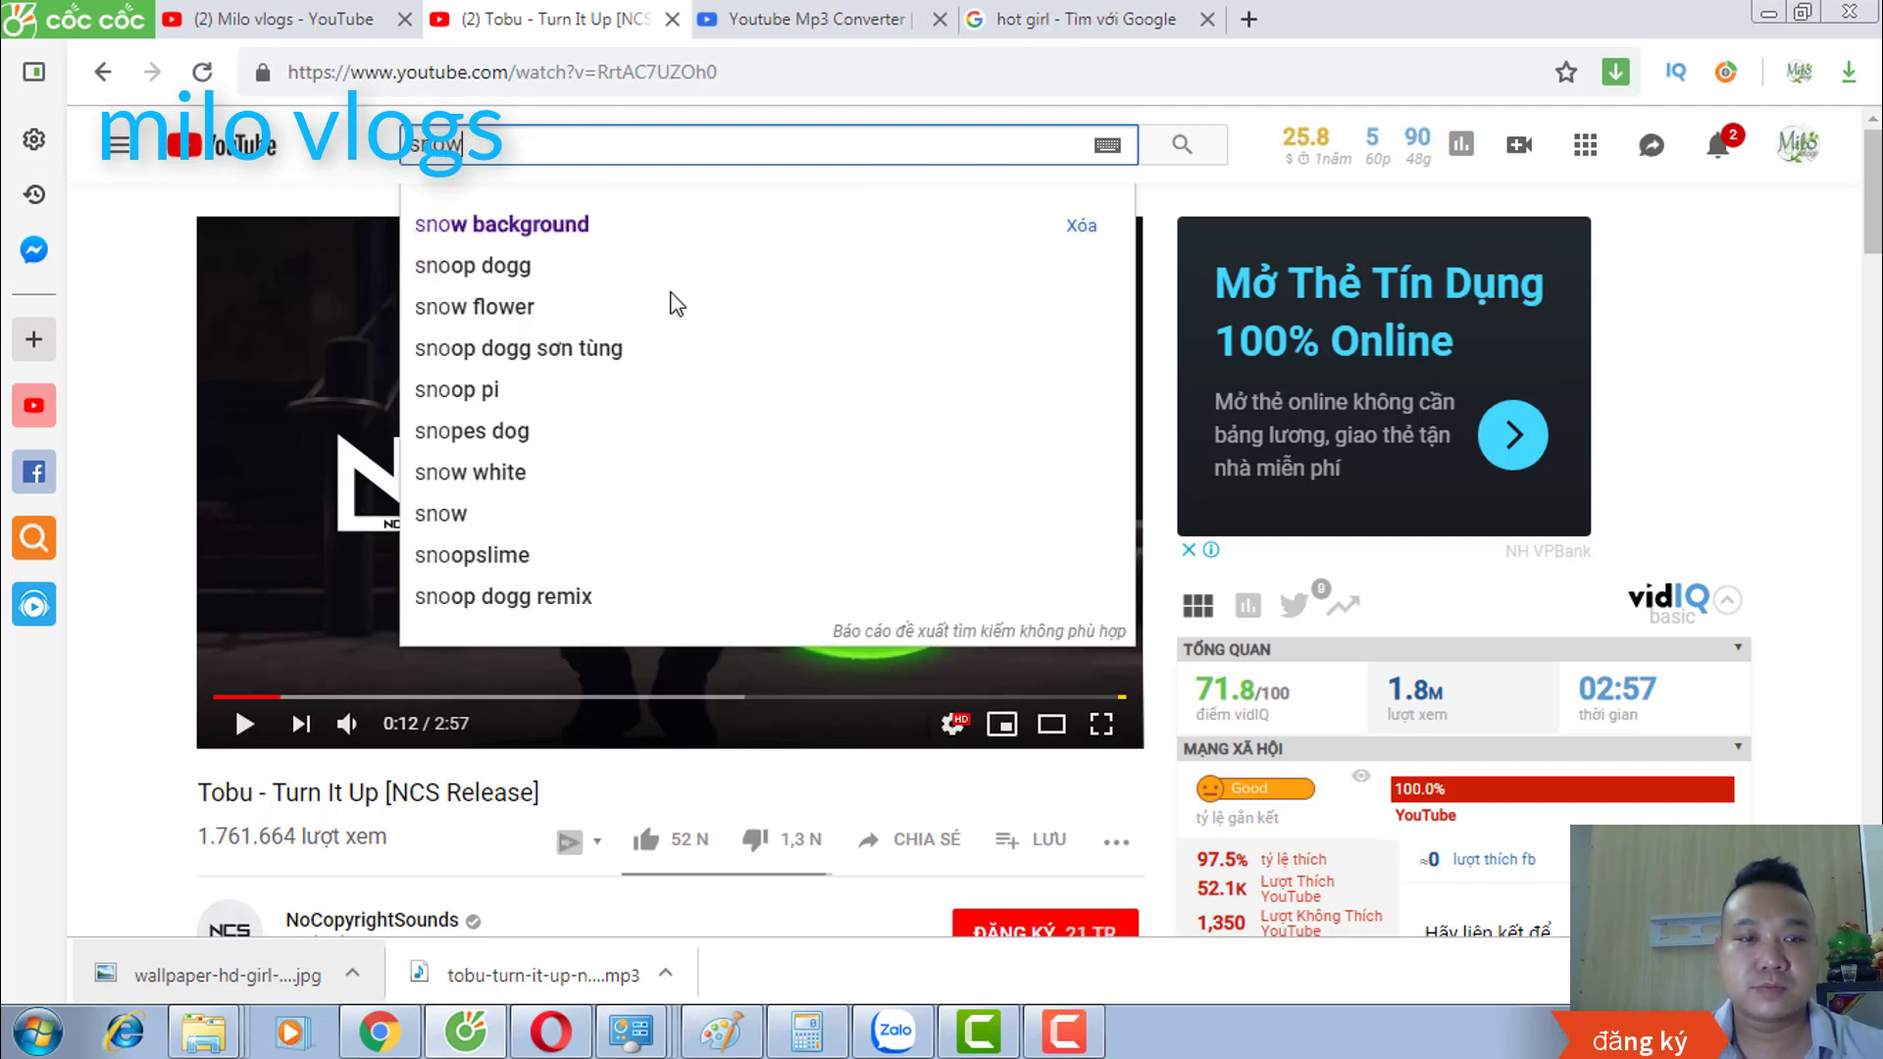
text( ba)
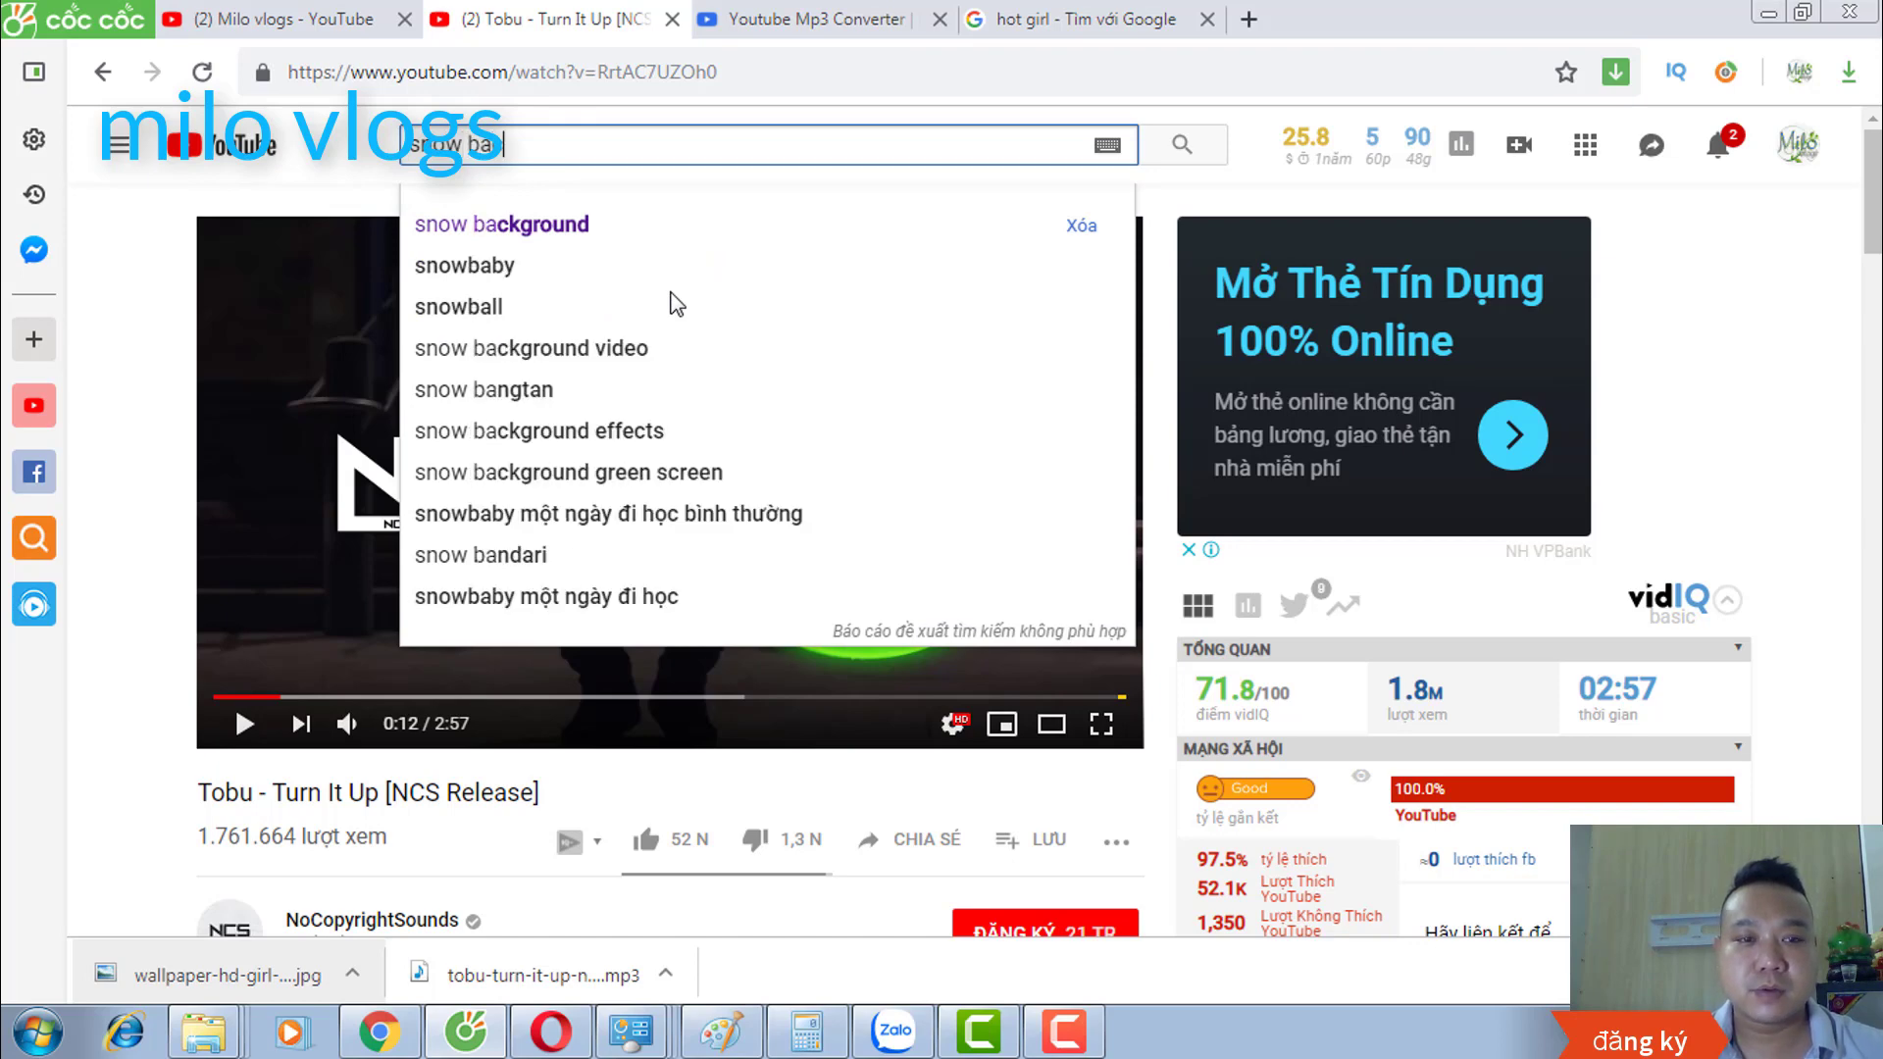
text(ck gro)
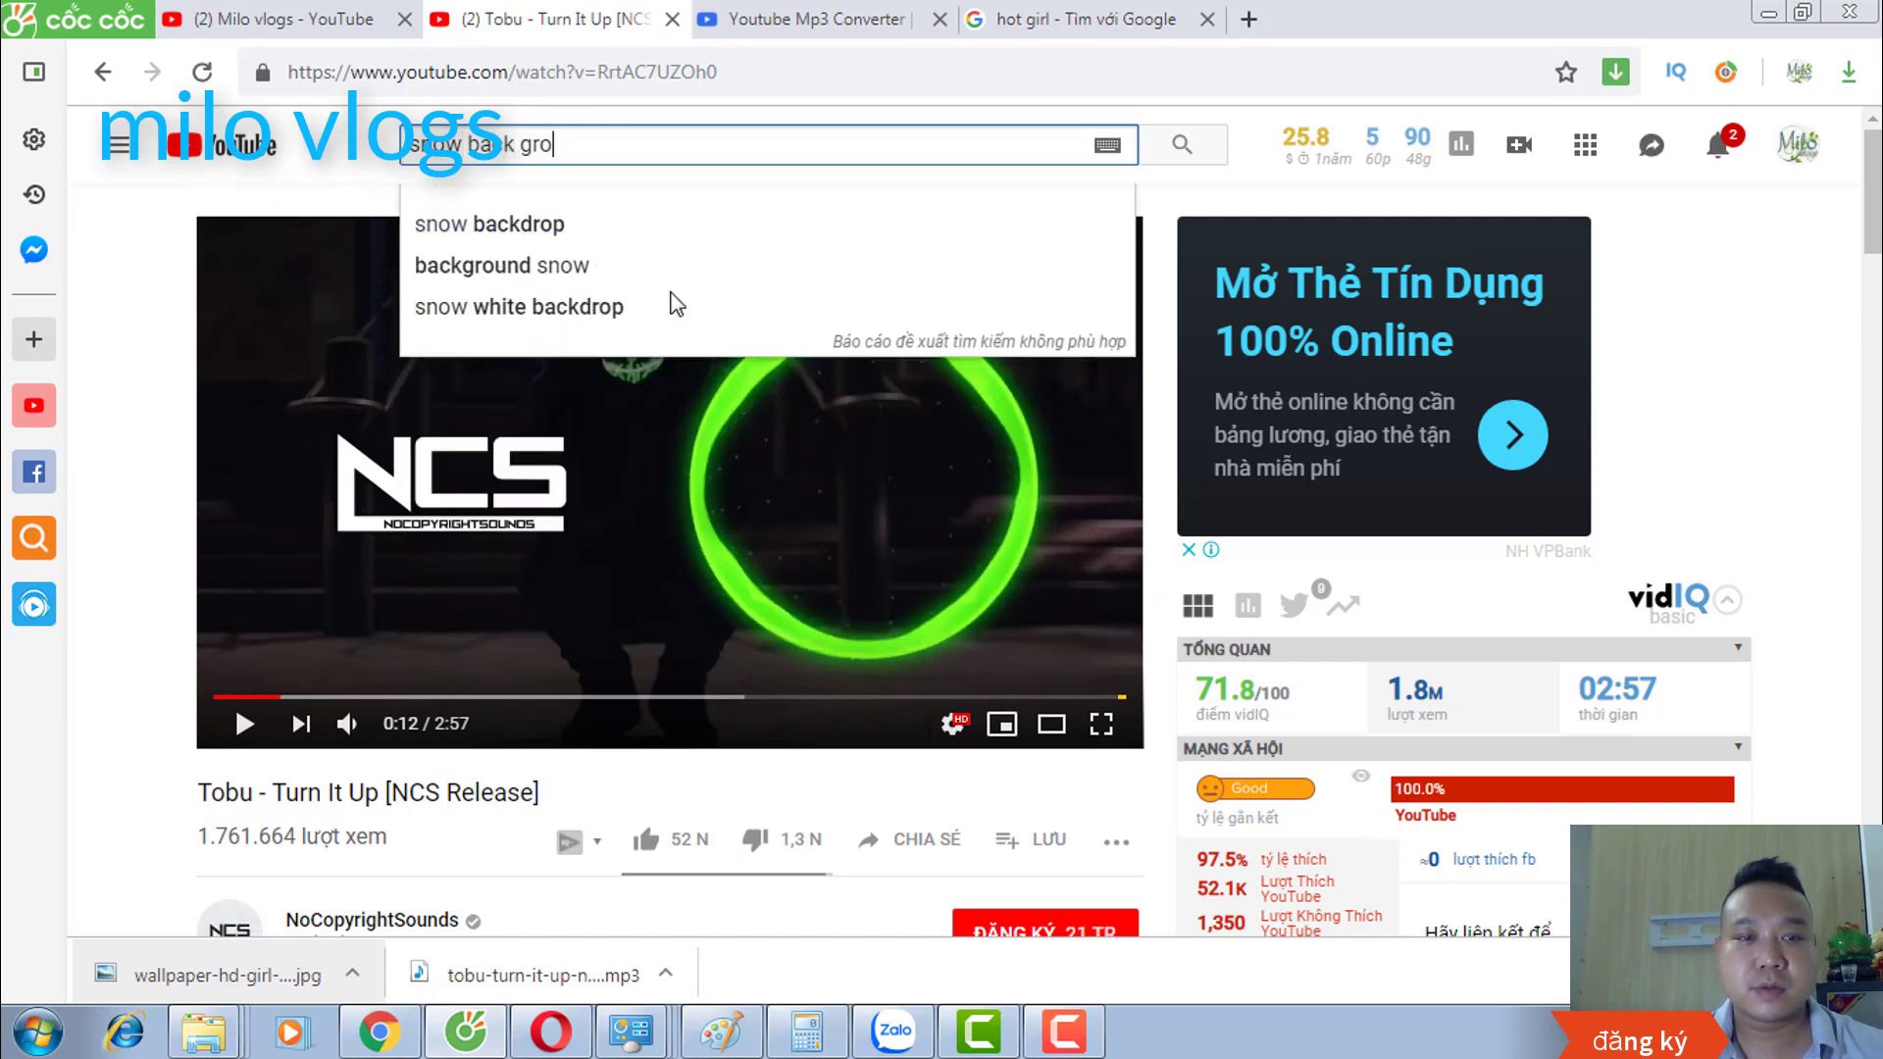
key(BackSpace)
key(BackSpace)
key(BackSpace)
text(ground)
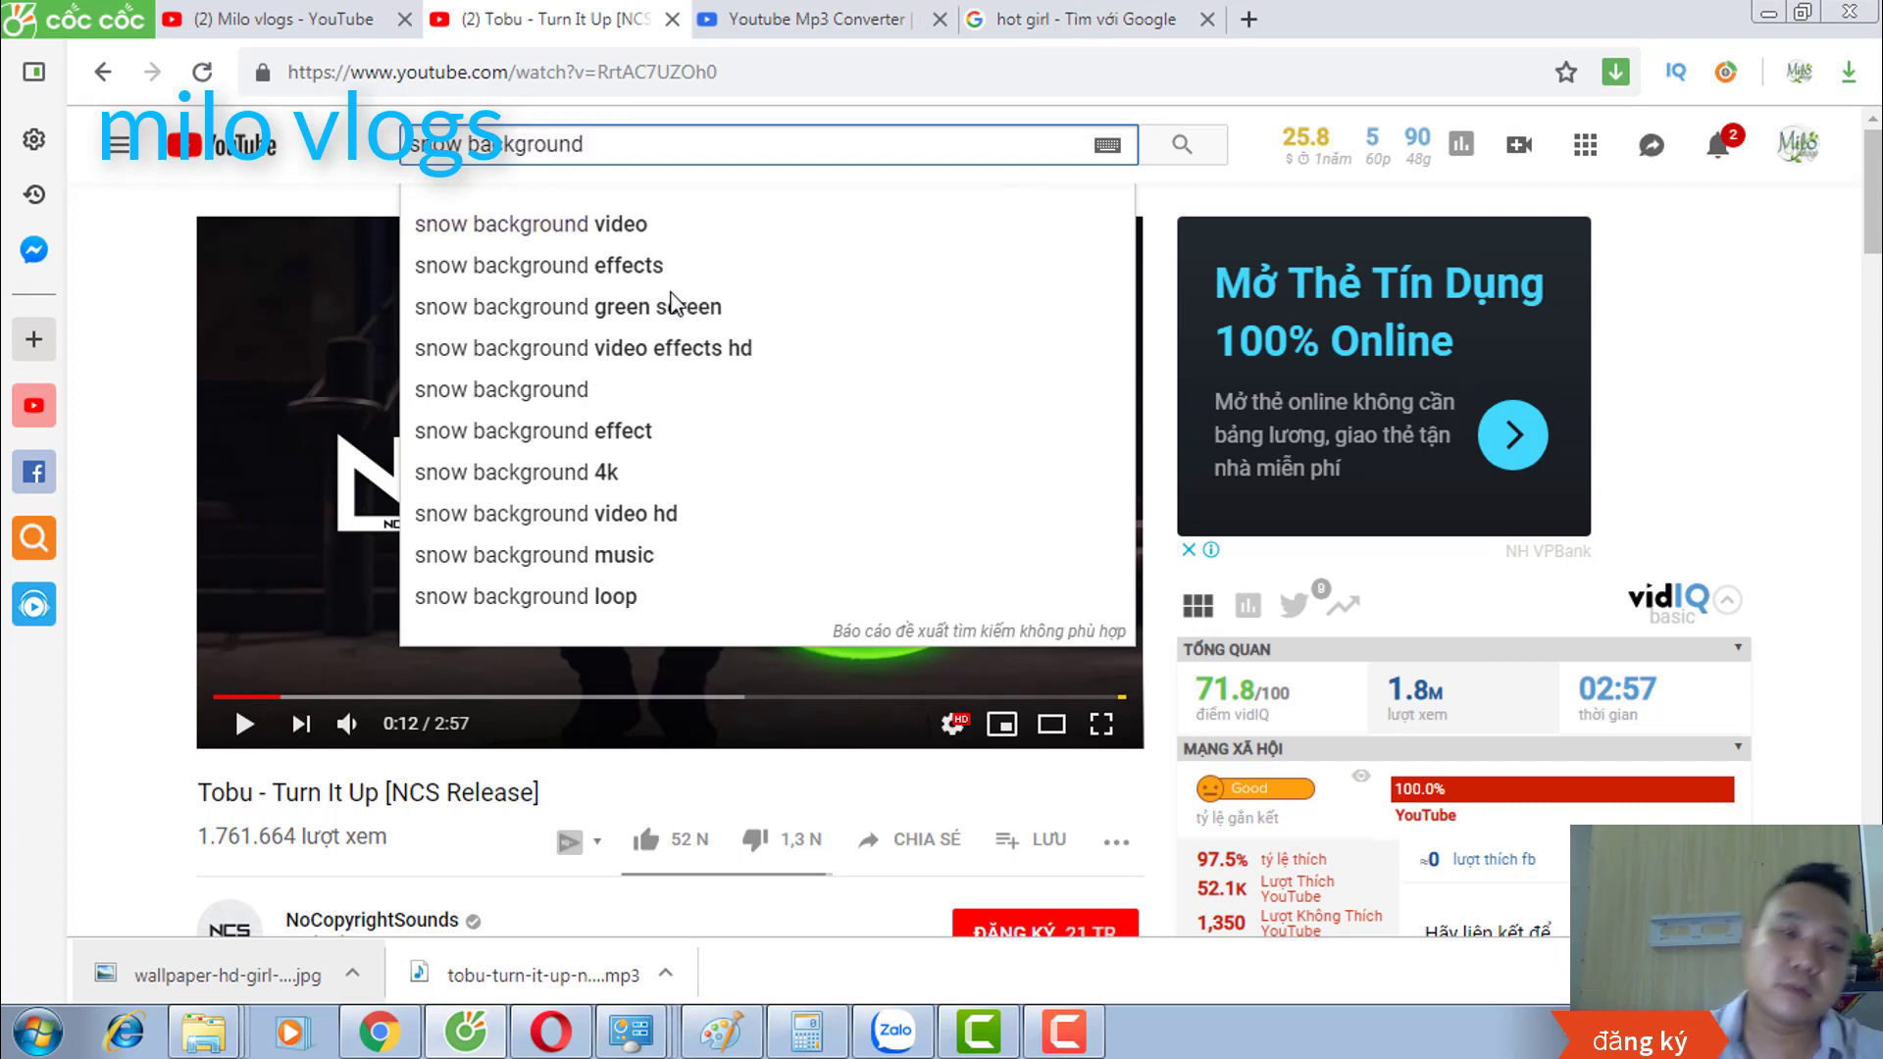
click(600, 271)
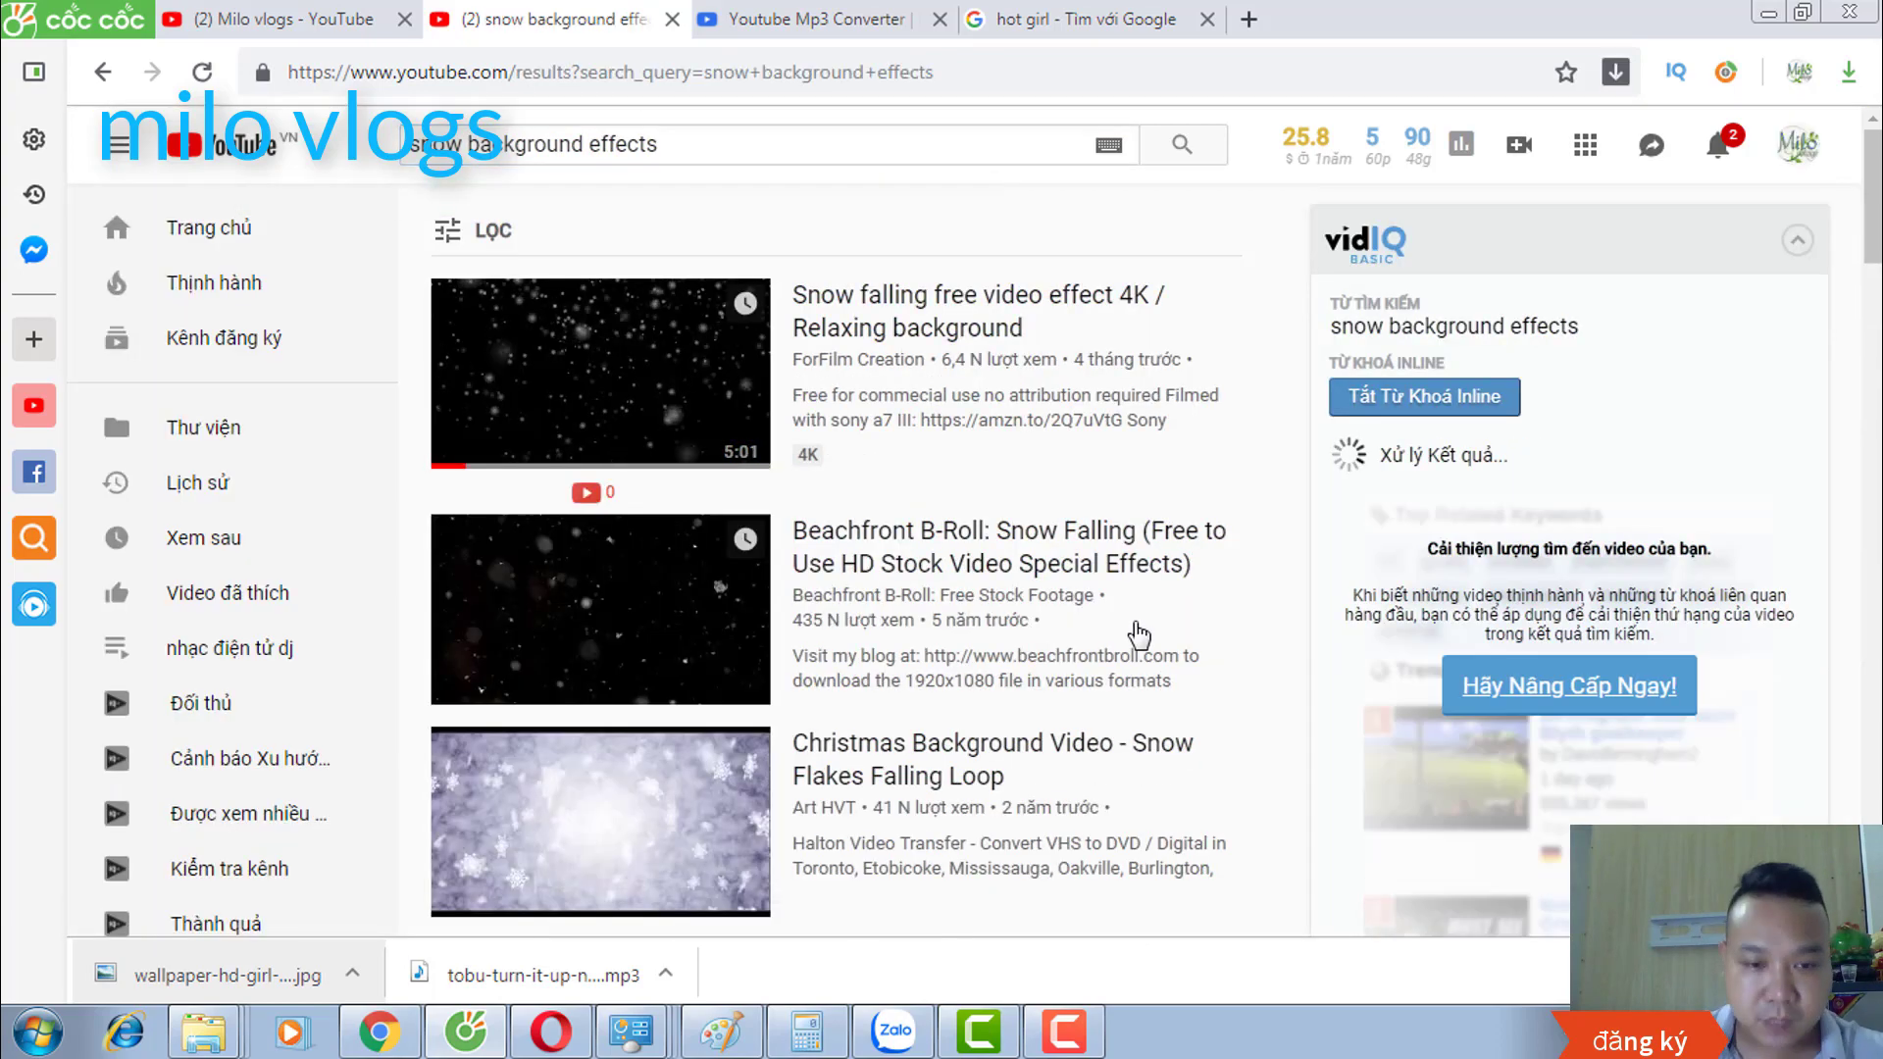
Step: Browse the search results for a snow background and open the video "Christmas Background Video - Snow Flakes Falling Loop"
scroll(1137, 636, down, 12)
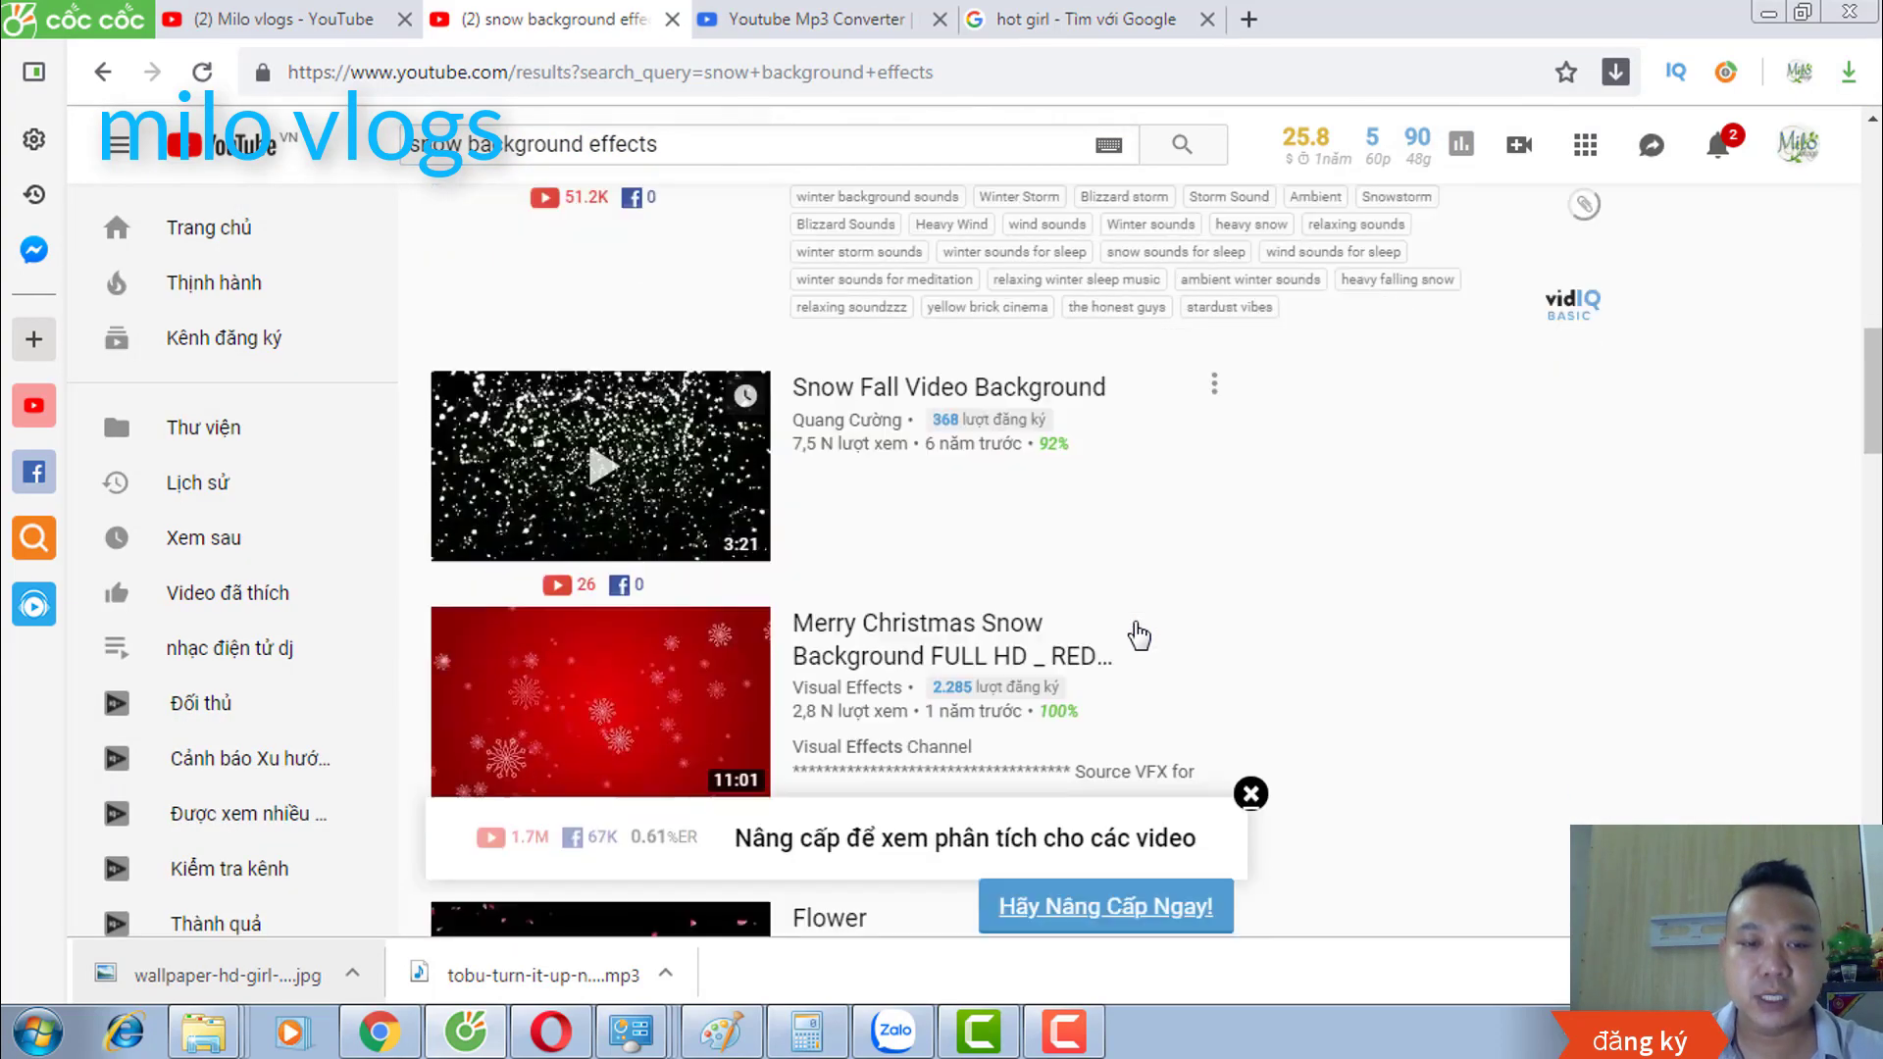
scroll(1138, 635, down, 10)
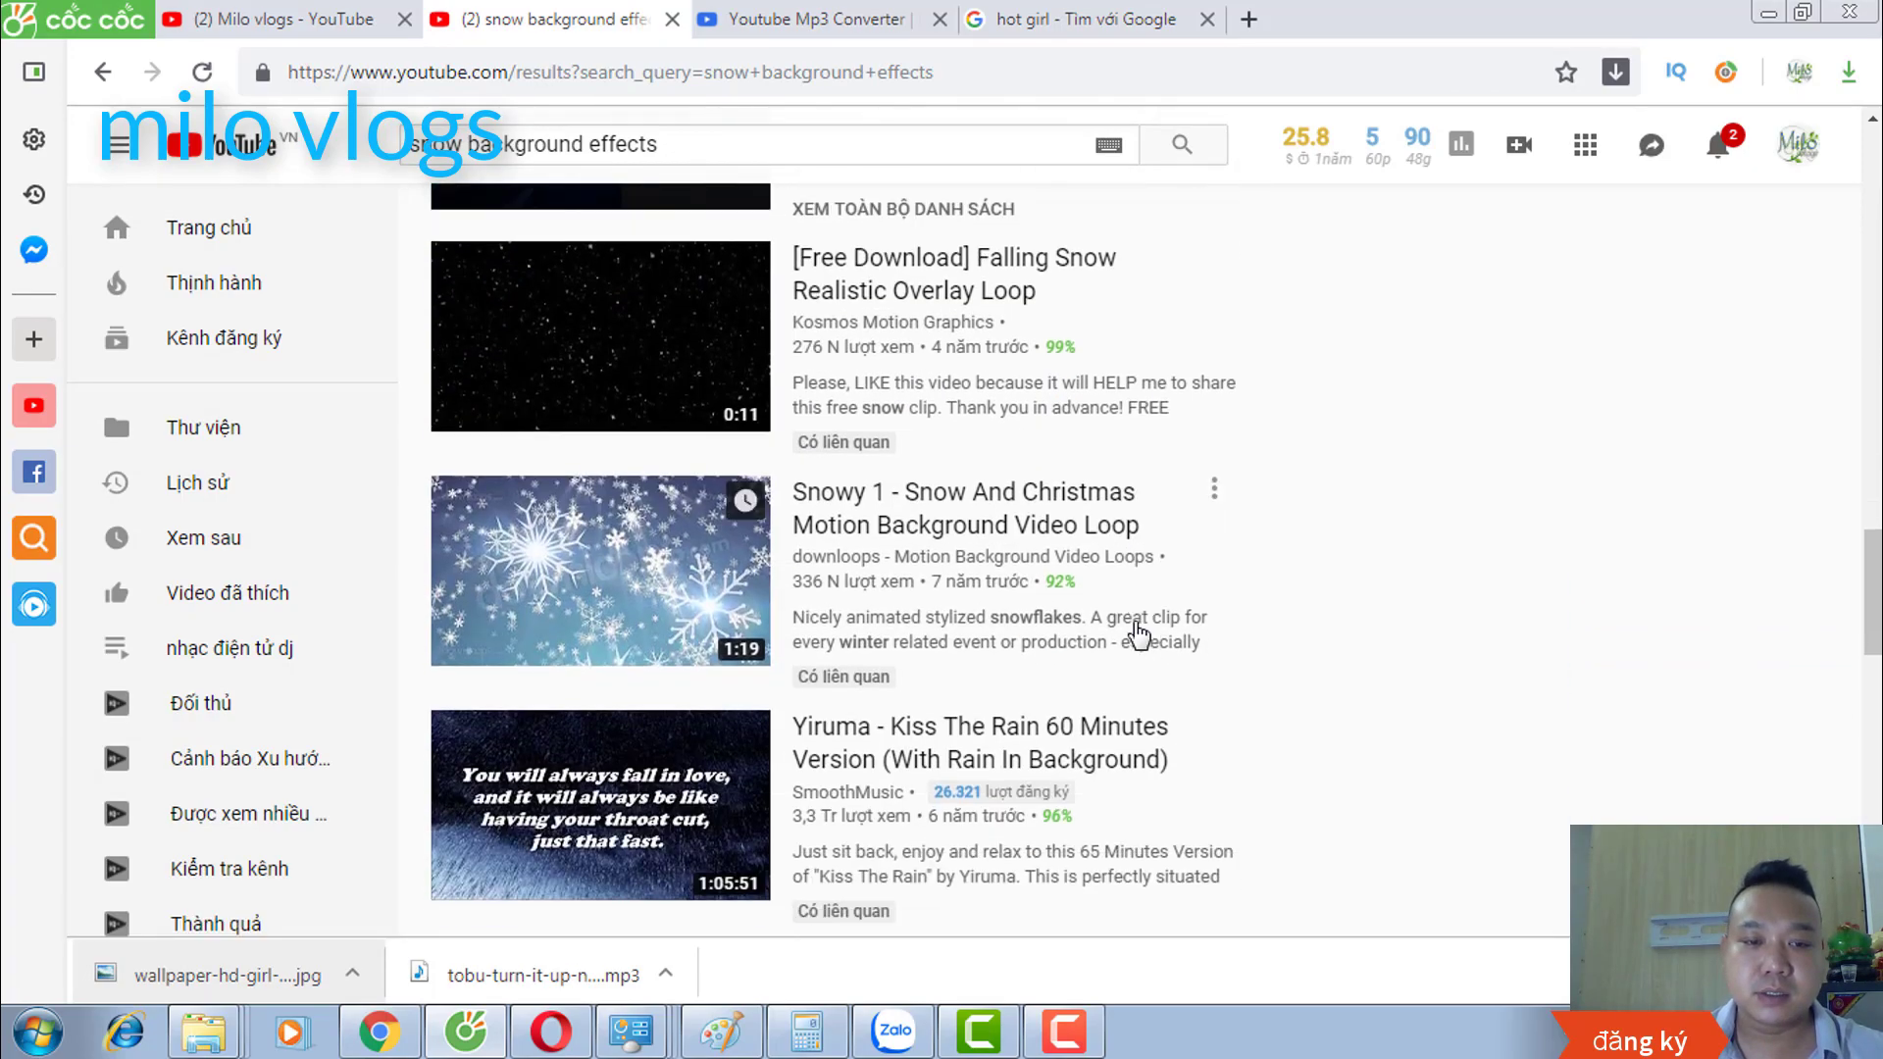
scroll(1137, 636, down, 3)
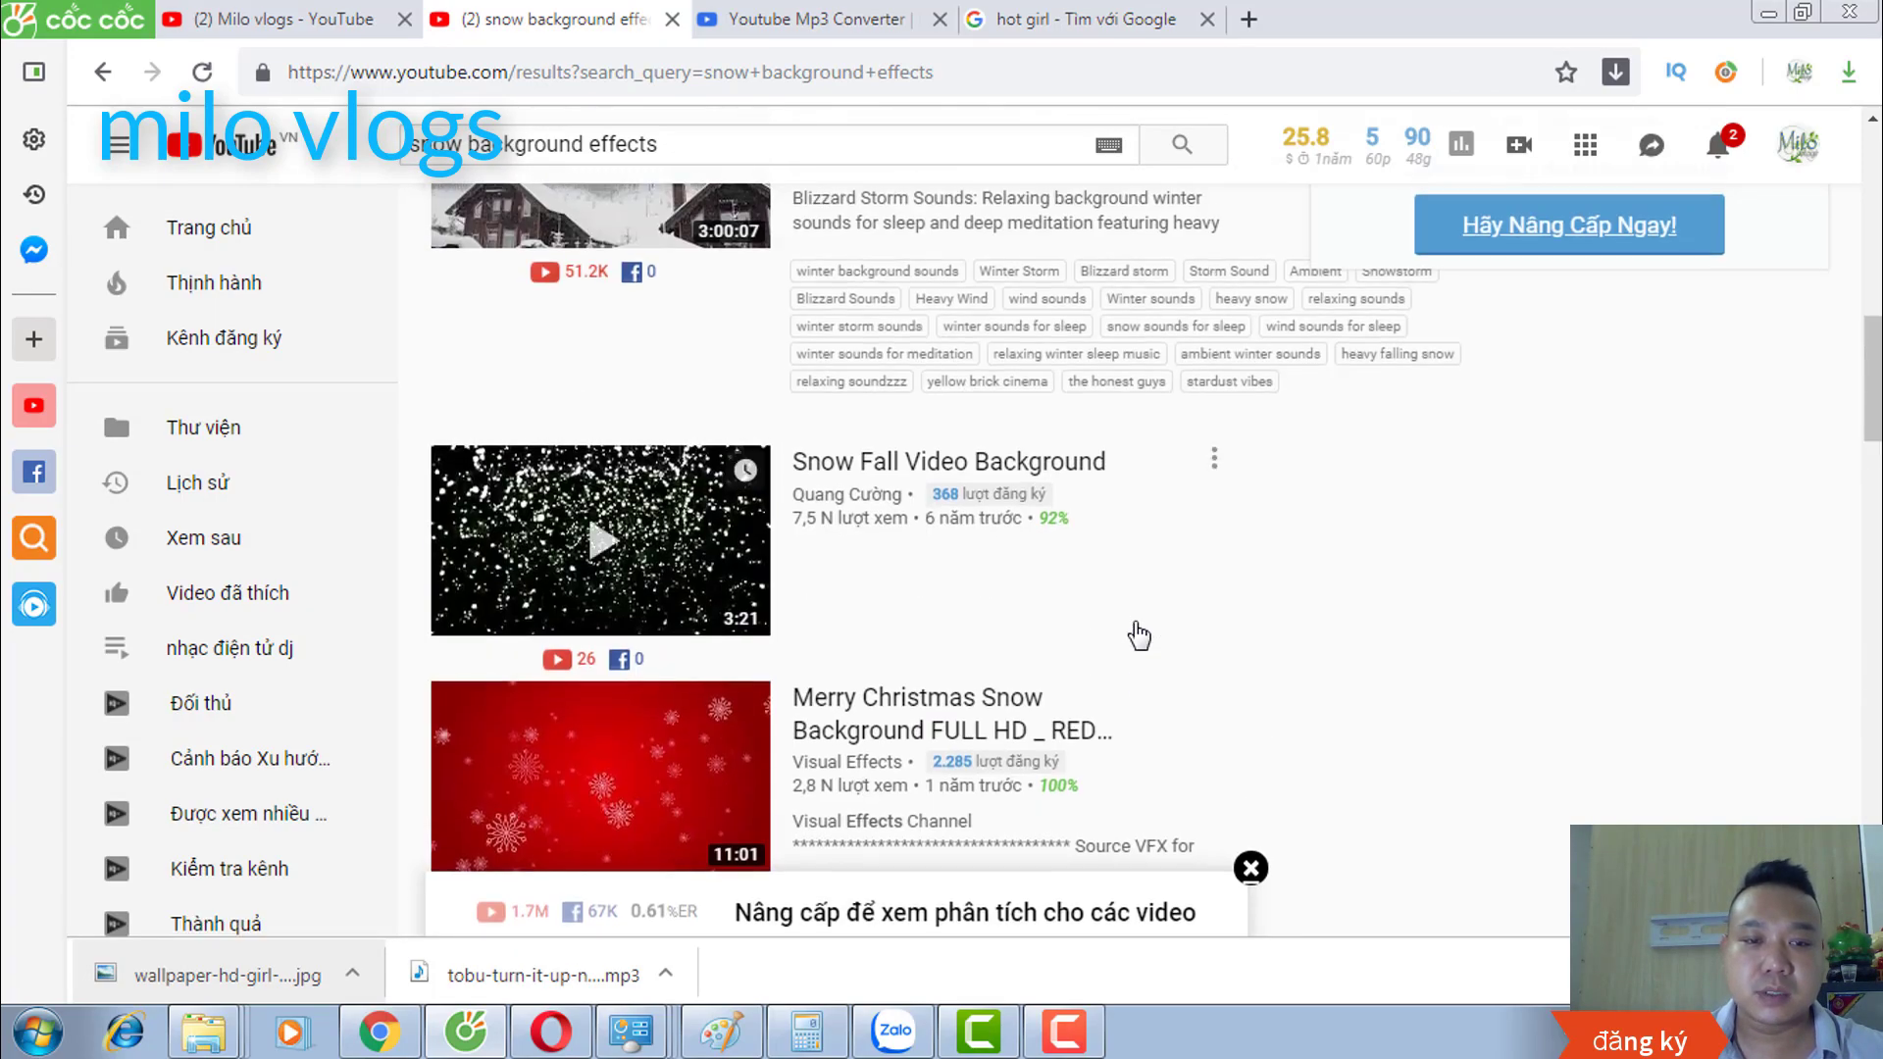
scroll(1137, 635, up, 10)
scroll(1081, 673, down, 3)
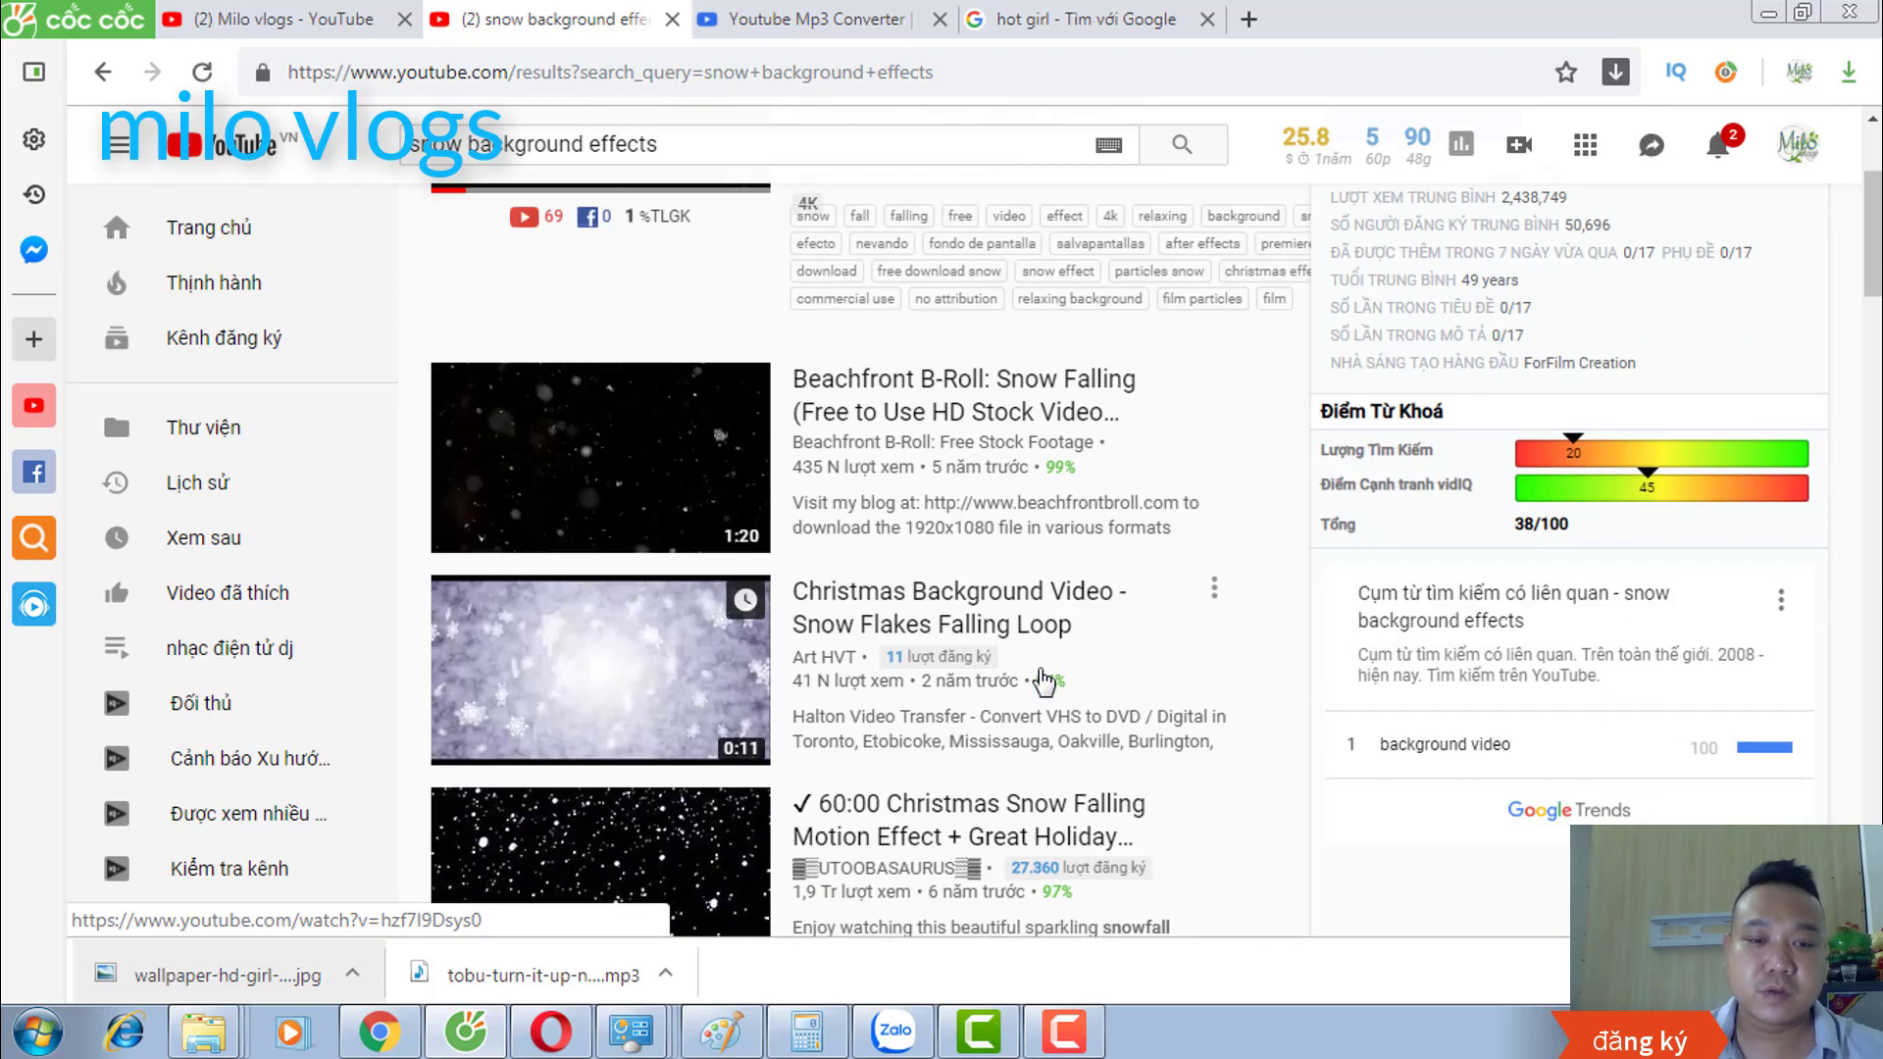
scroll(1044, 679, down, 1)
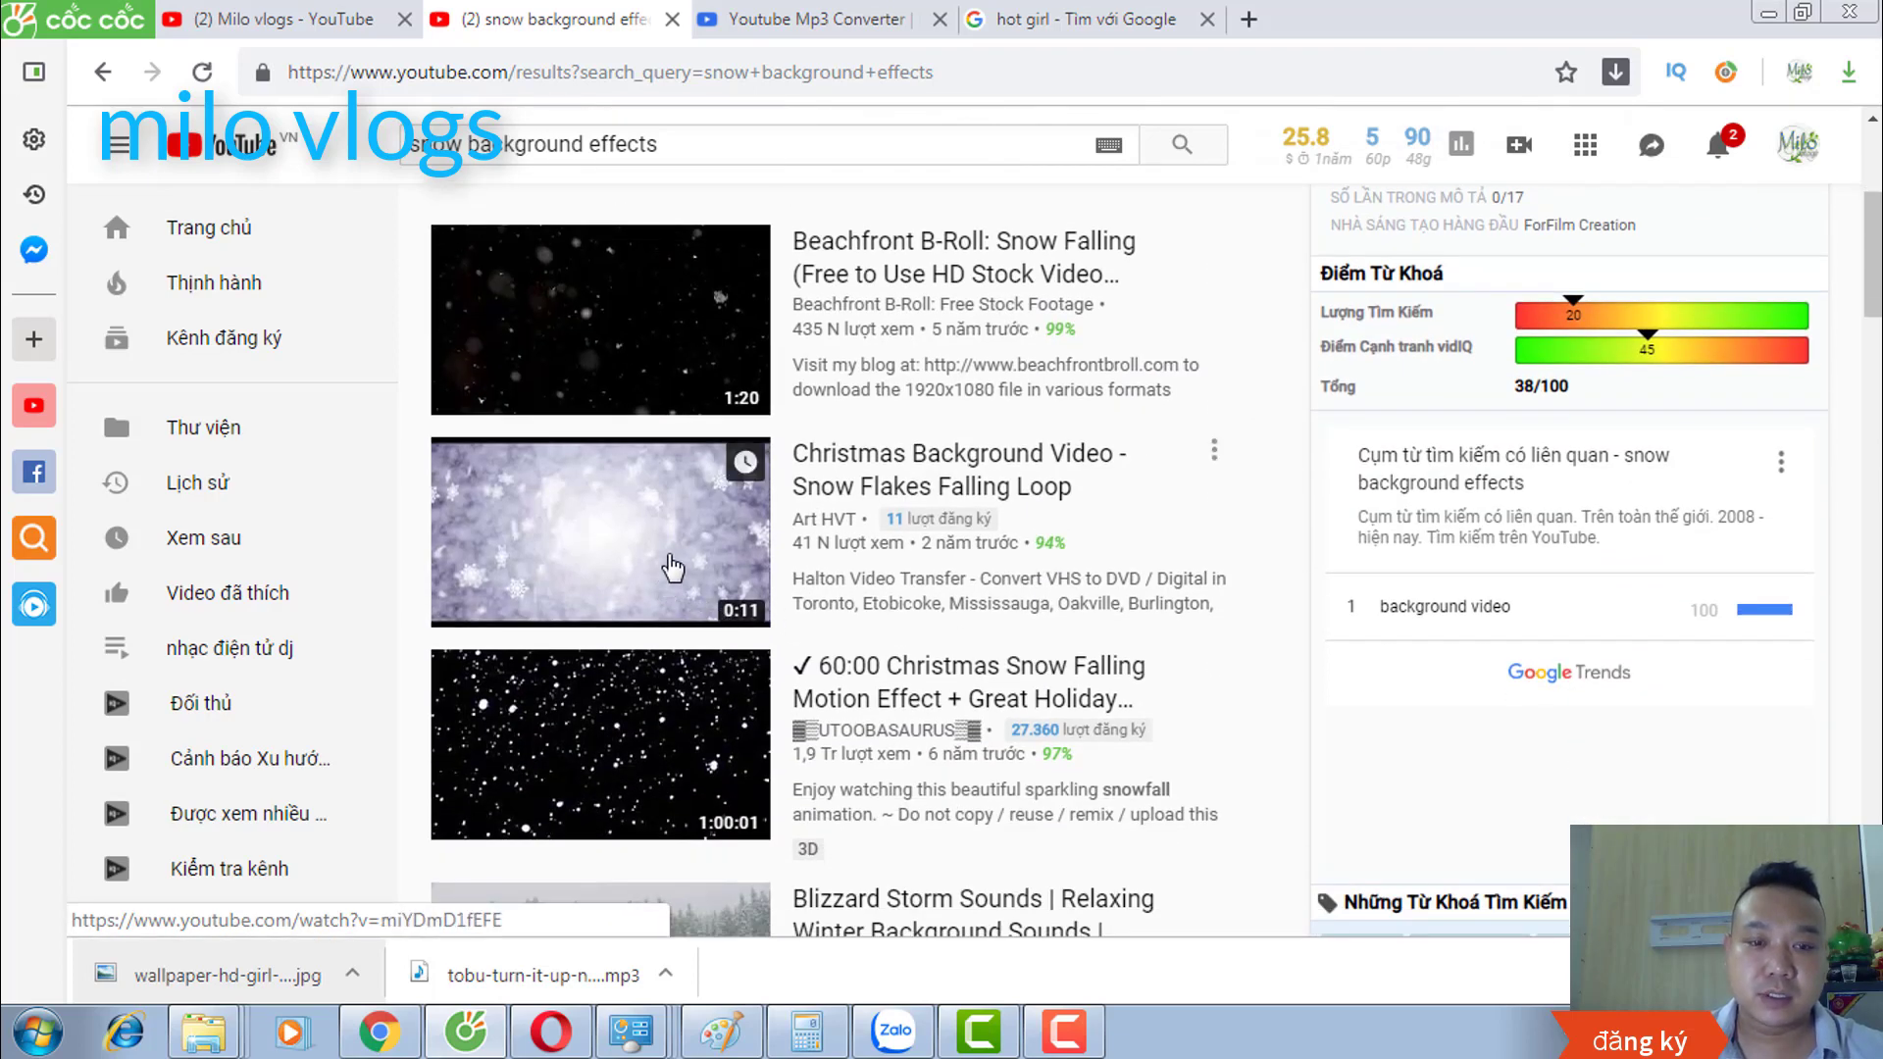
click(829, 489)
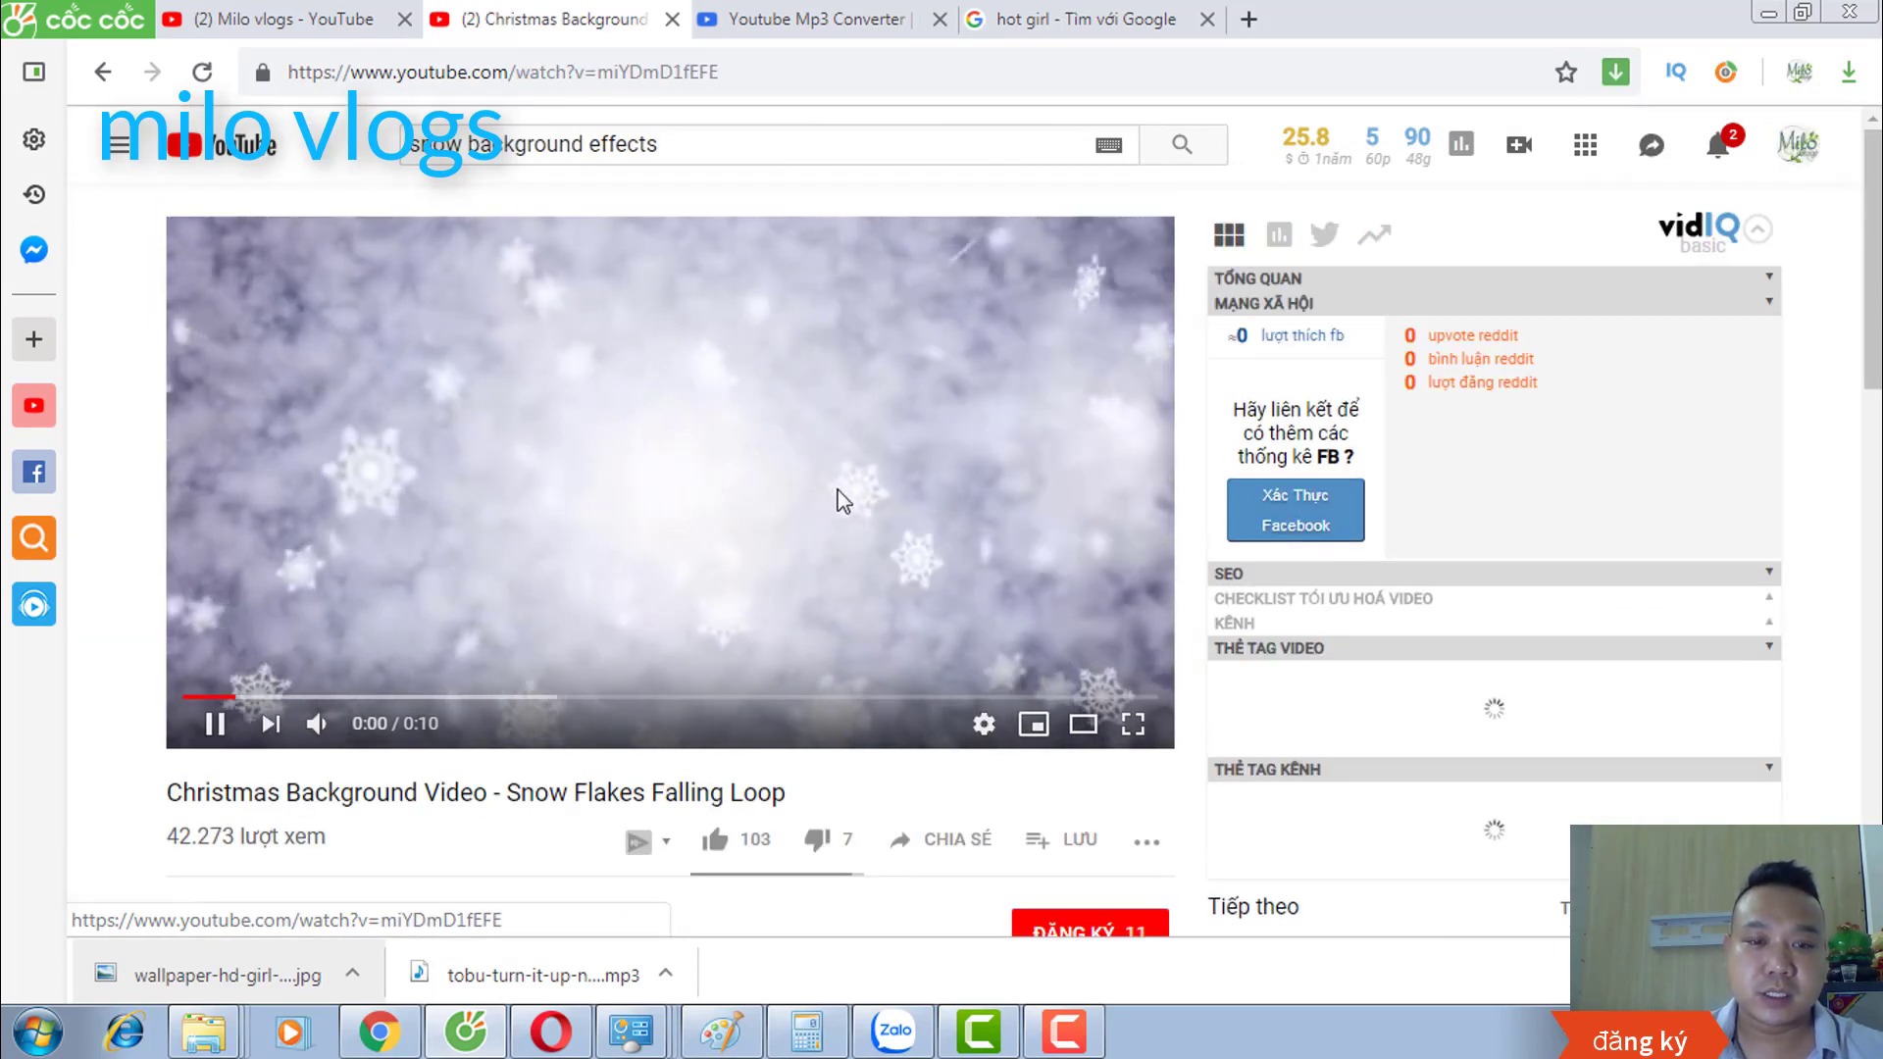
Step: Preview and pause the snowflake video, and download it as an MP4 to the Desktop under its suggested name
scroll(869, 591, down, 2)
scroll(873, 604, up, 2)
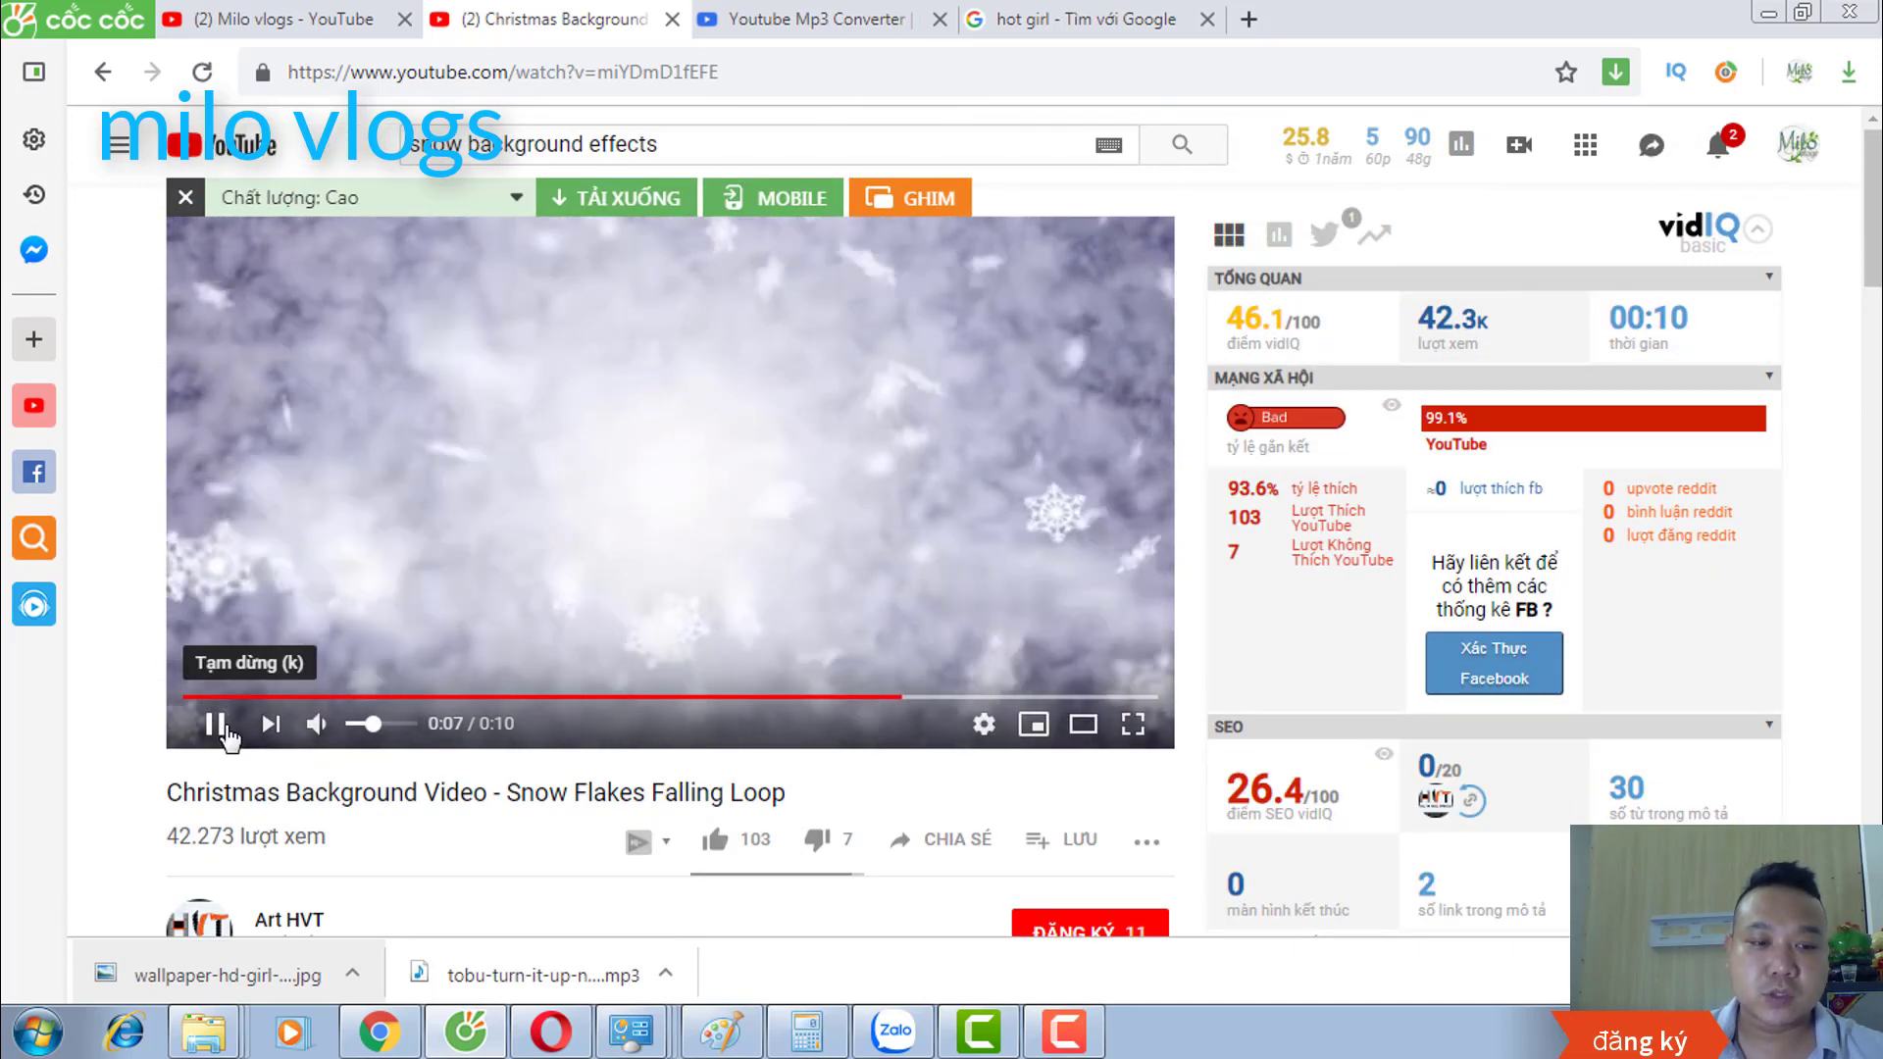
click(217, 722)
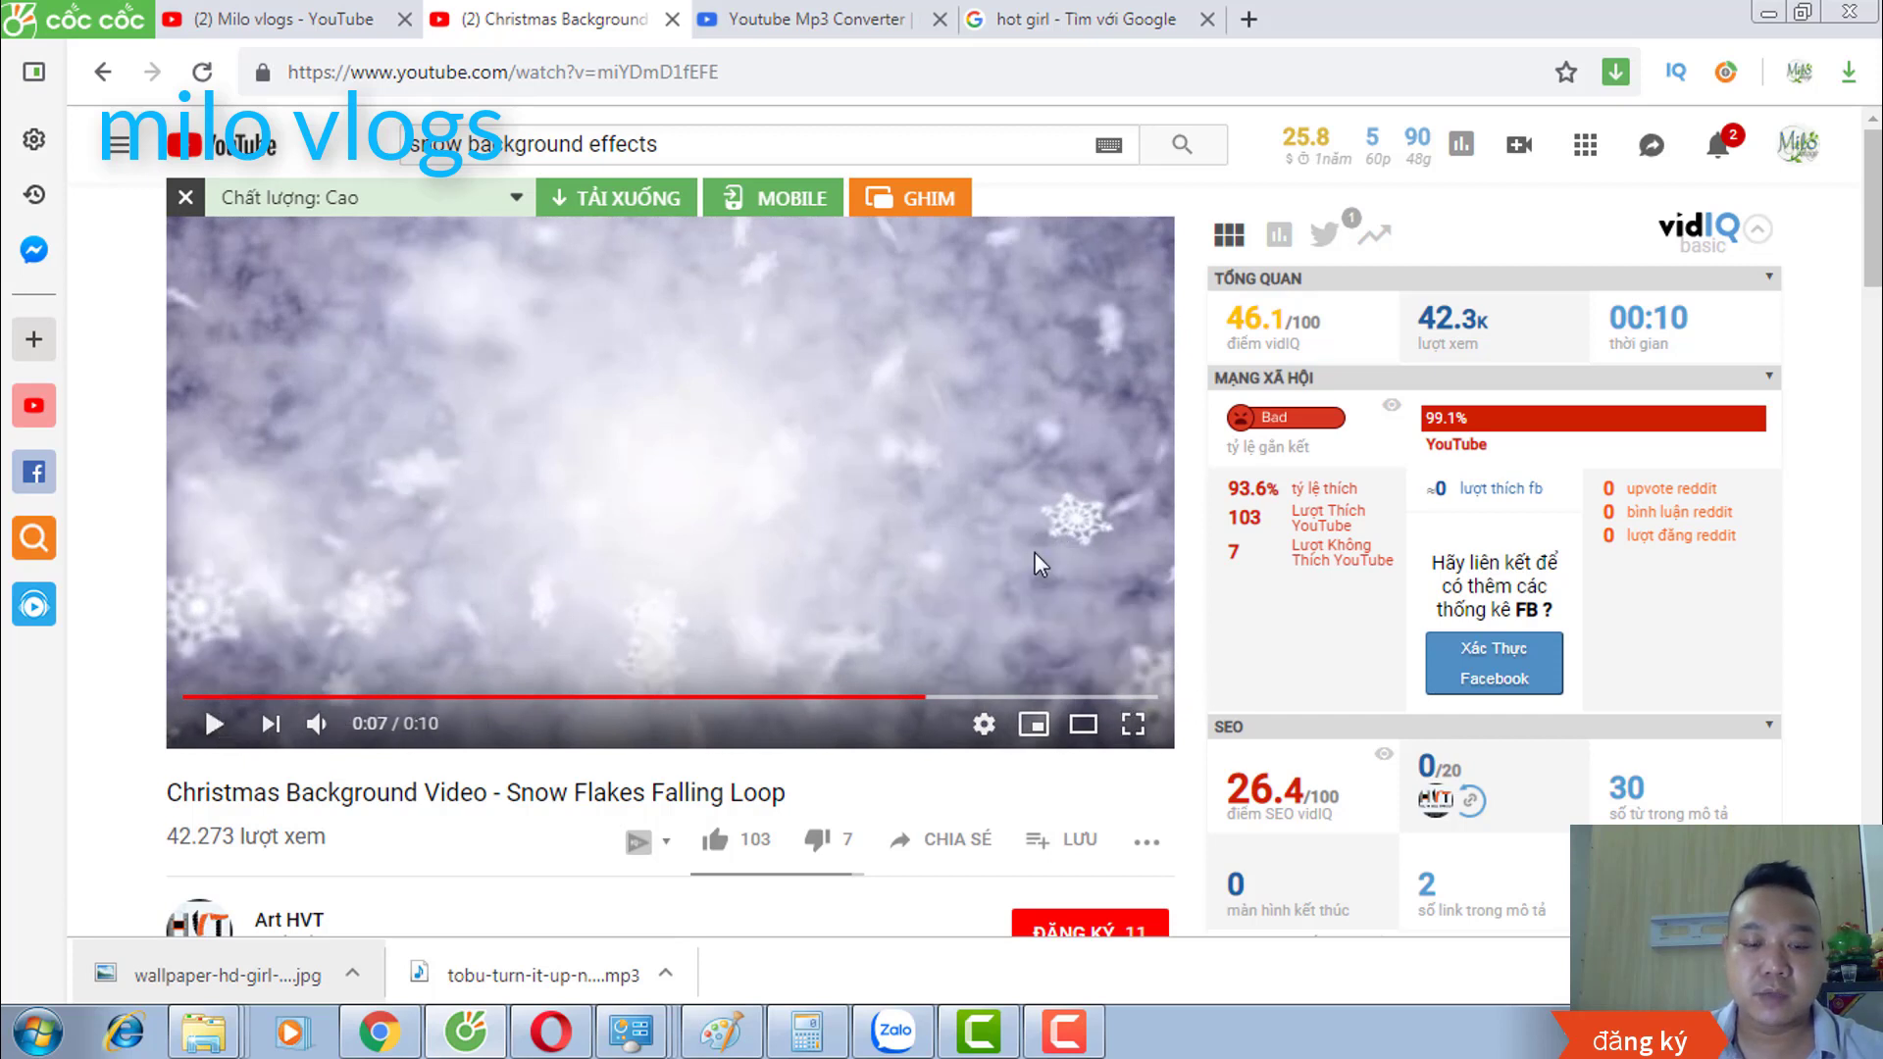
click(639, 199)
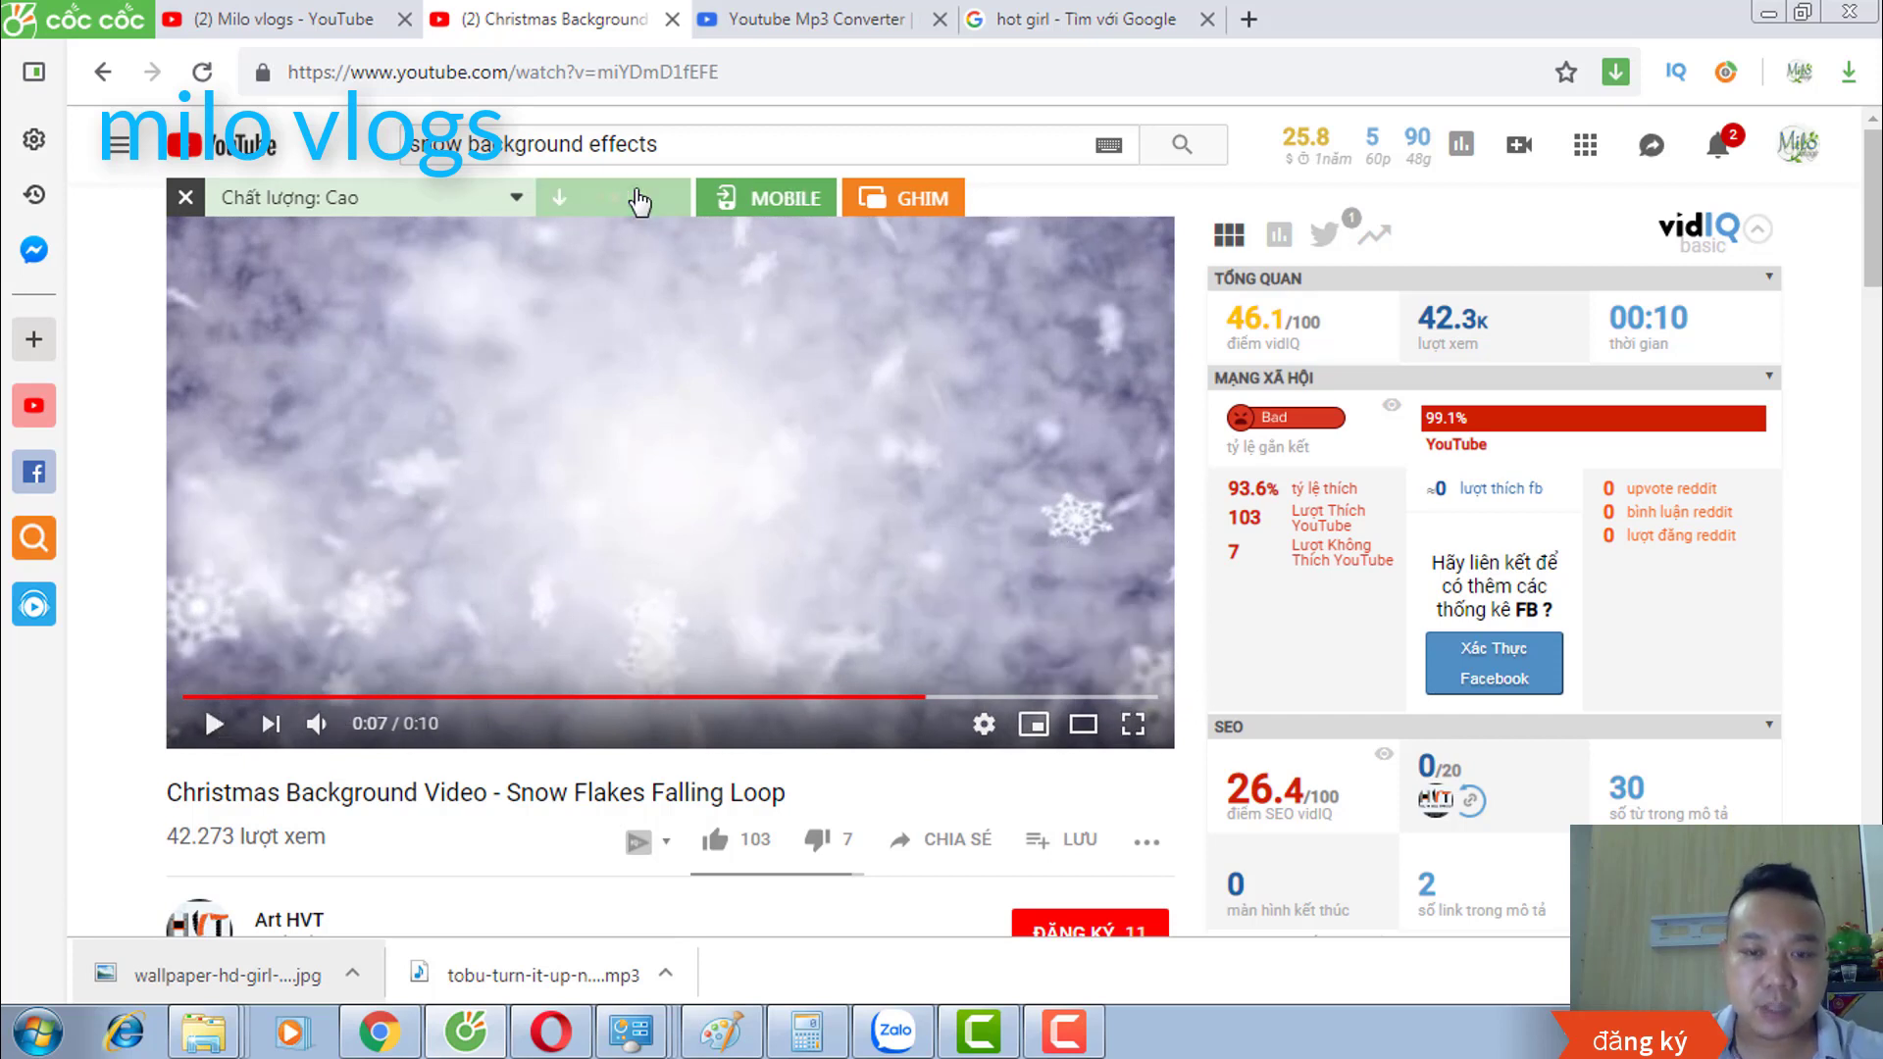
click(640, 199)
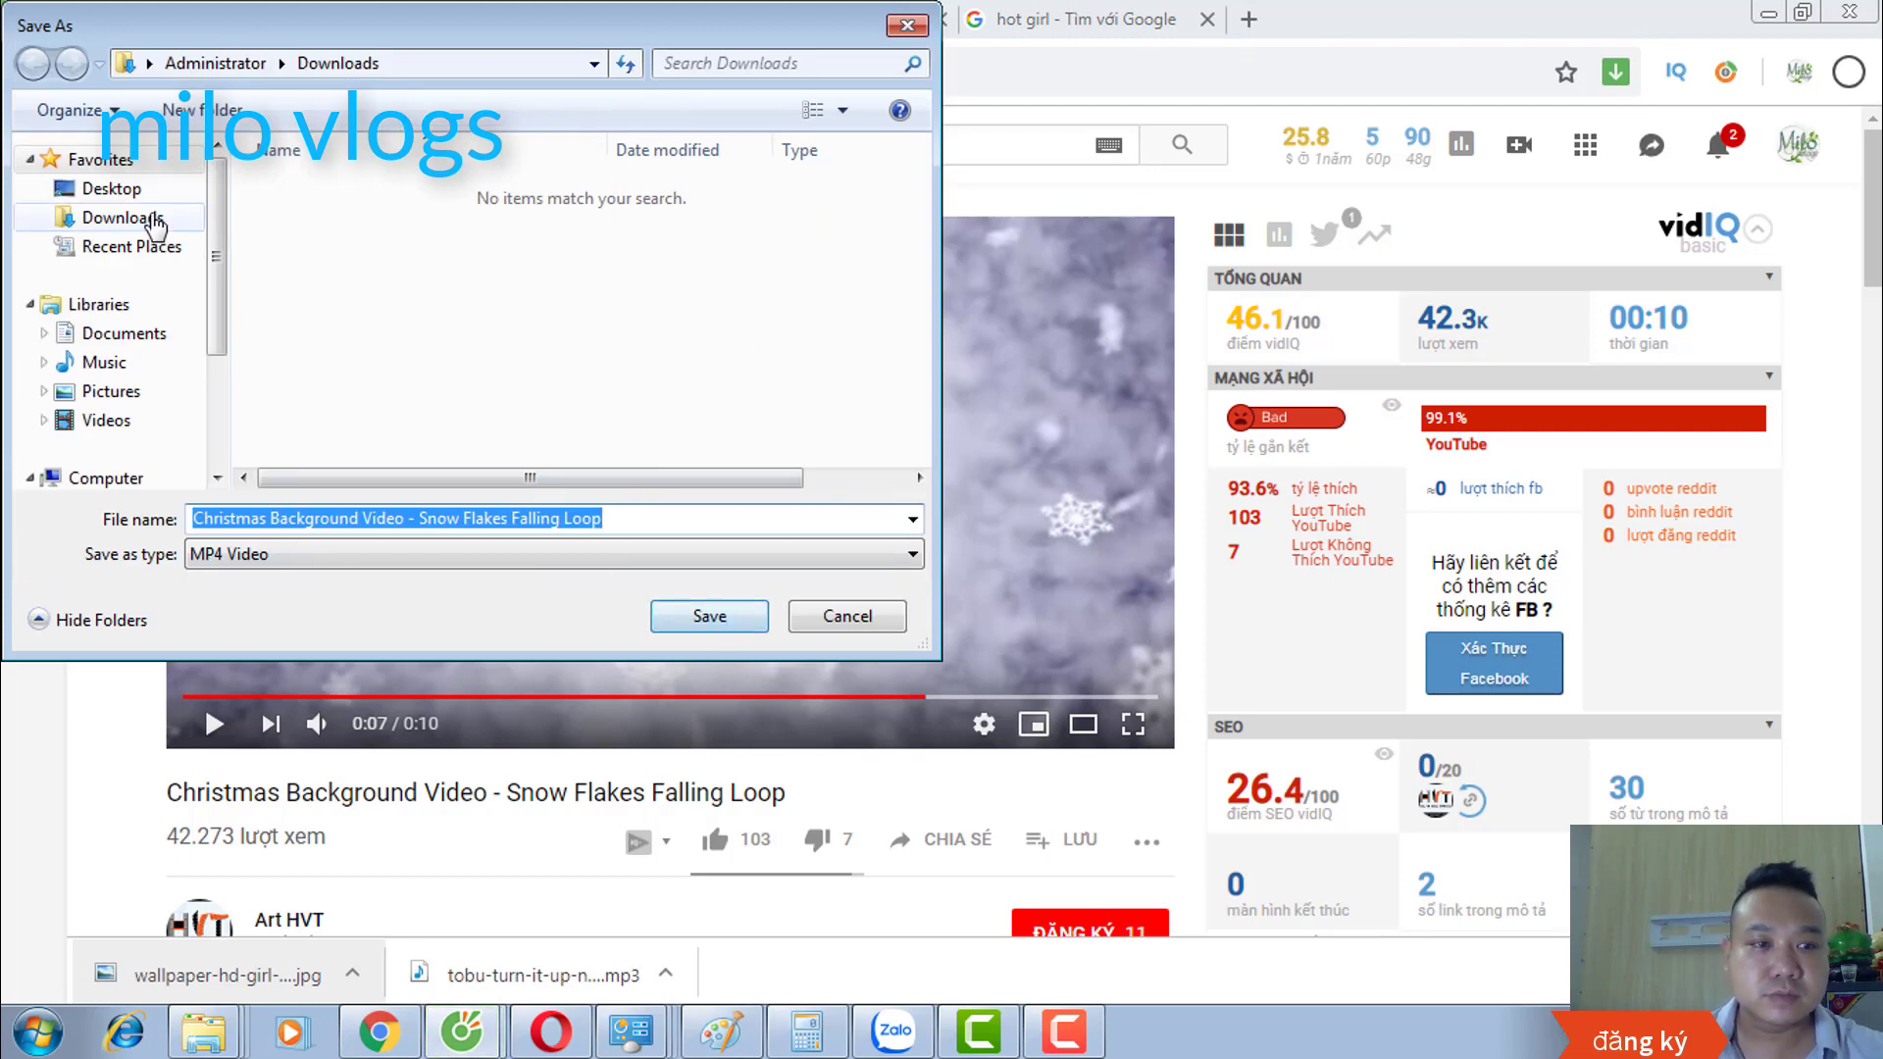
click(97, 188)
click(697, 617)
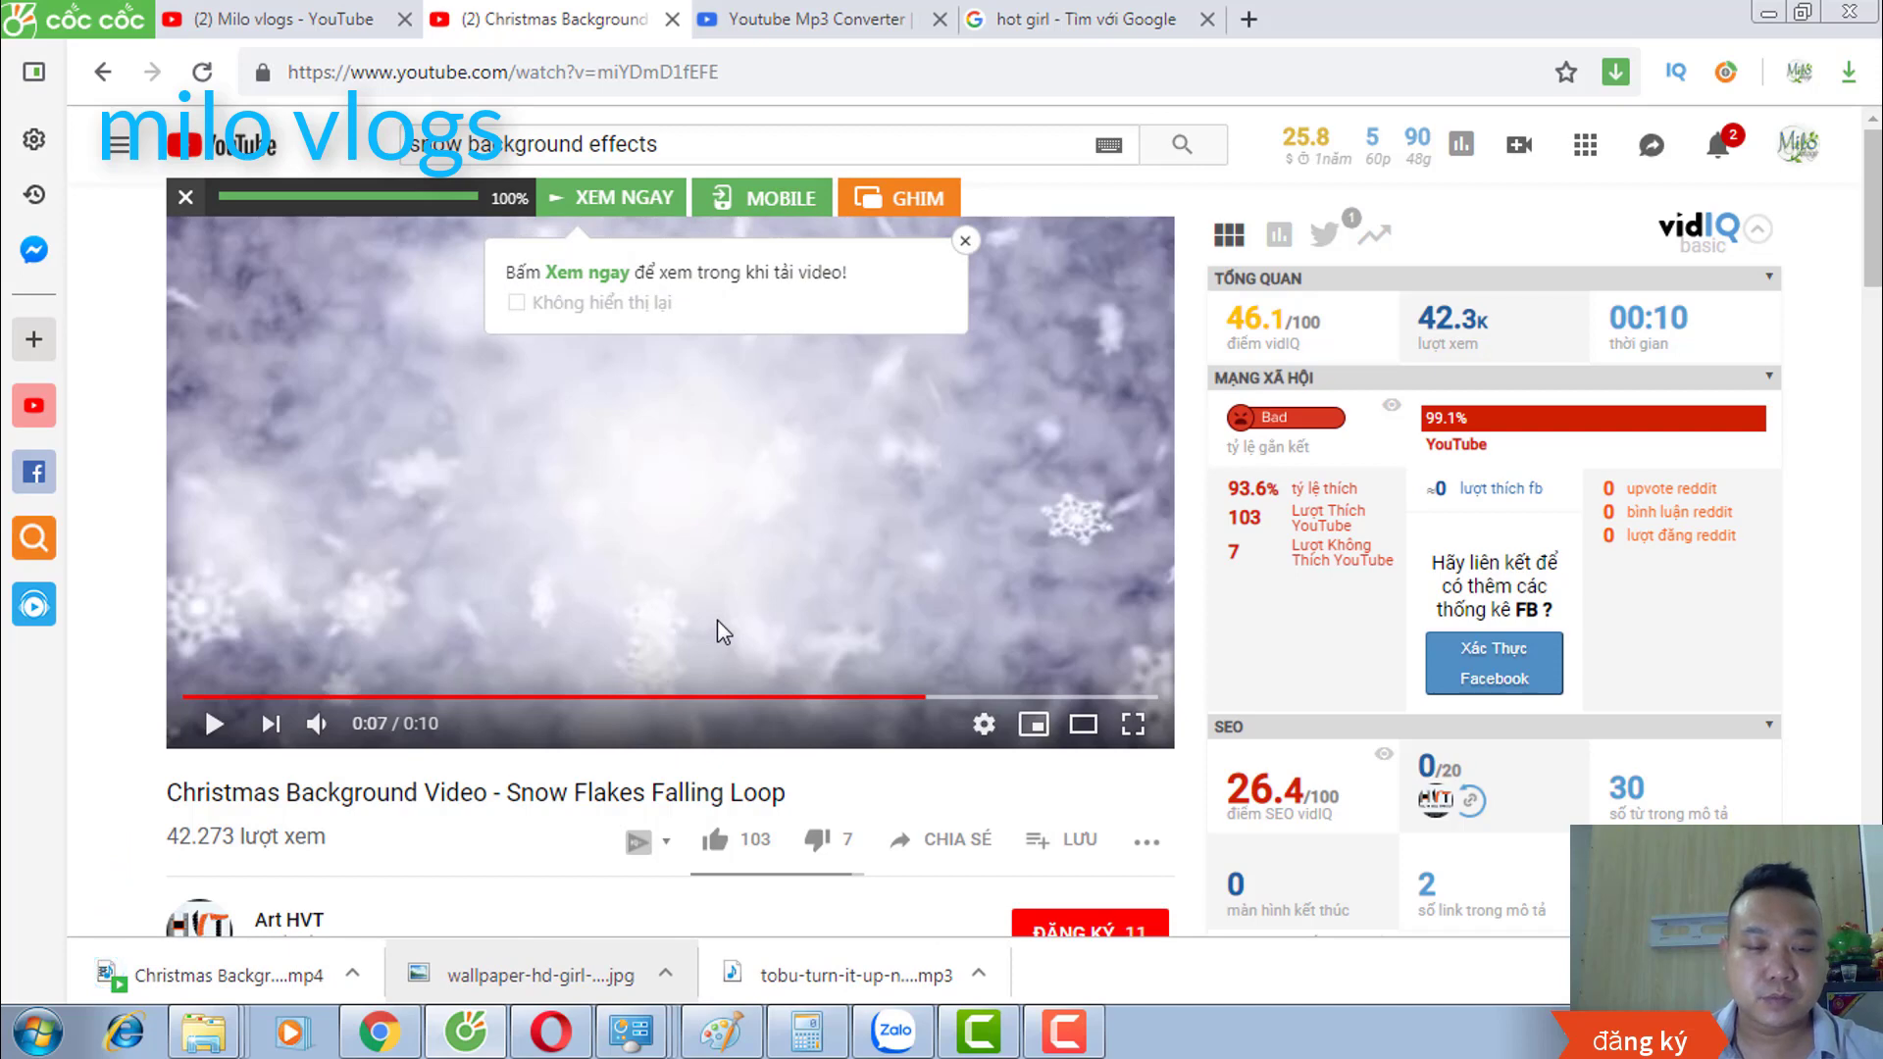
Step: Import the downloaded snowflake video into Camtasia's media bin, place it at the start of Track 3 and return the playhead to 0:00
drag(257, 984, 281, 448)
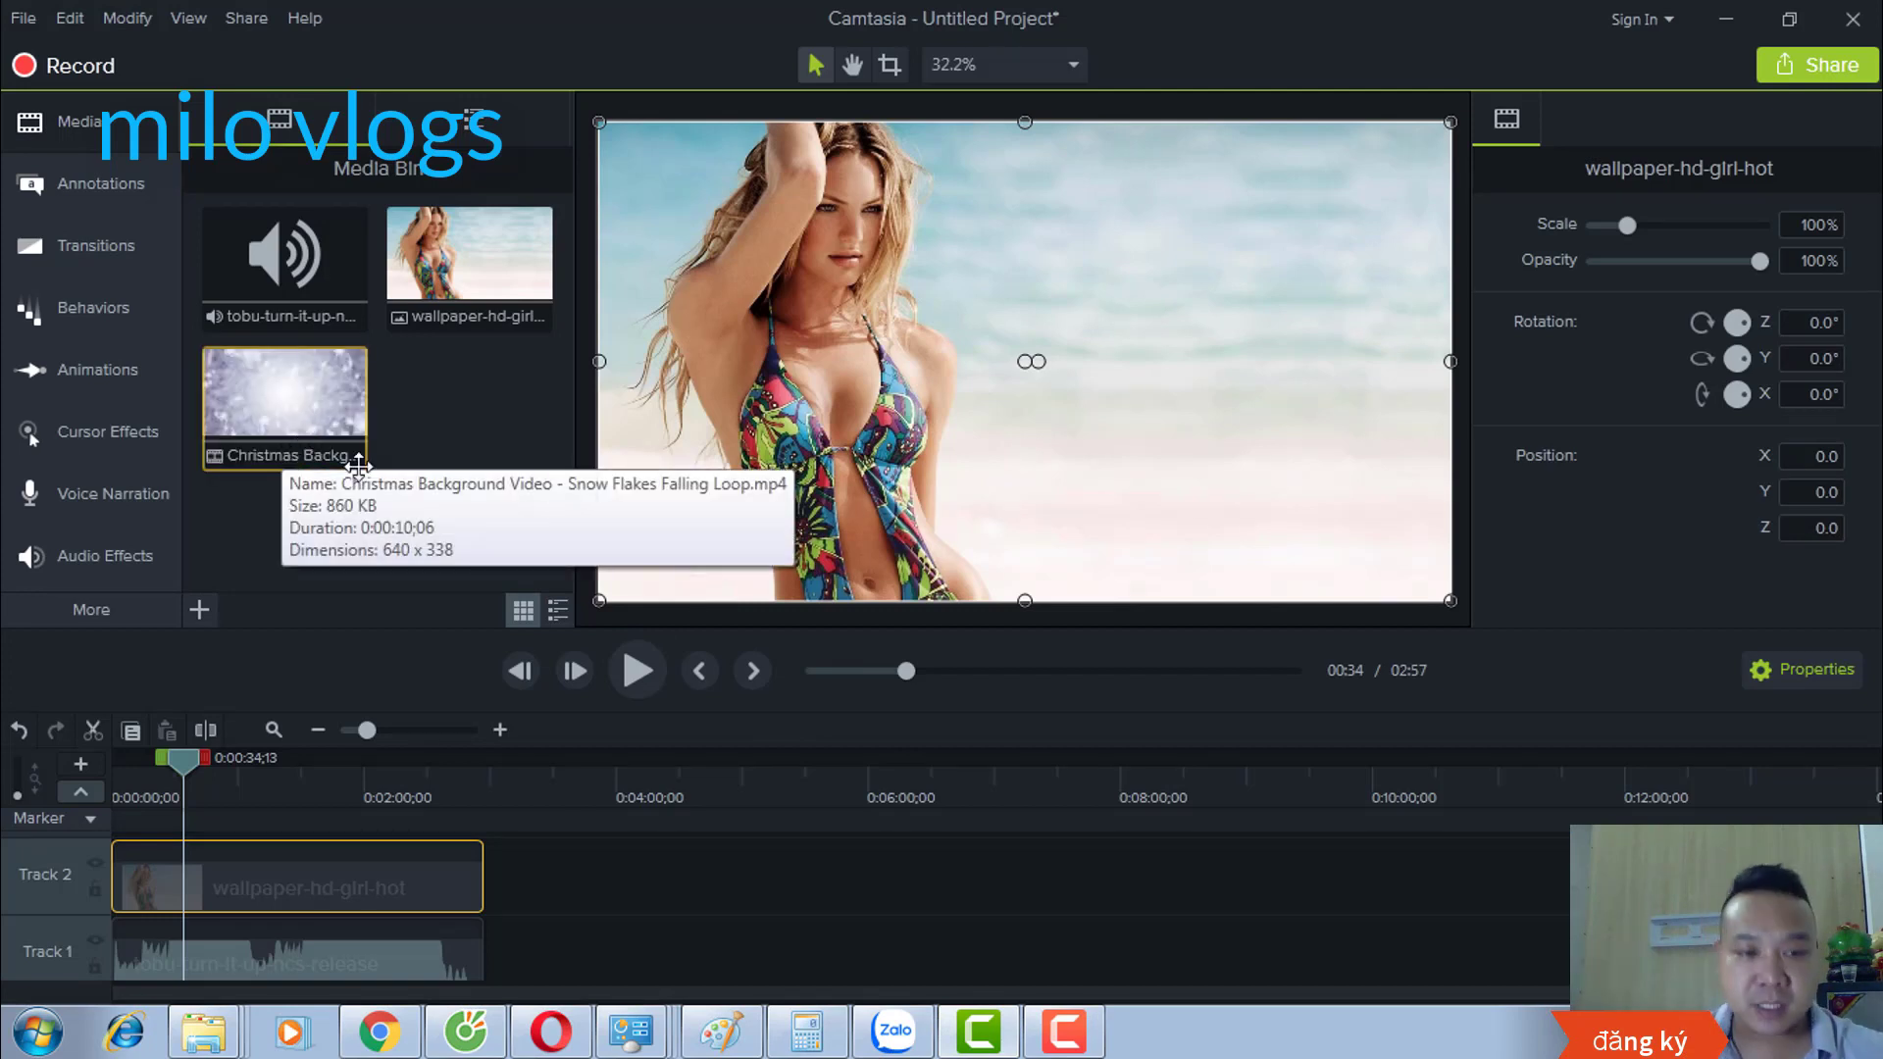
scroll(562, 891, up, 1)
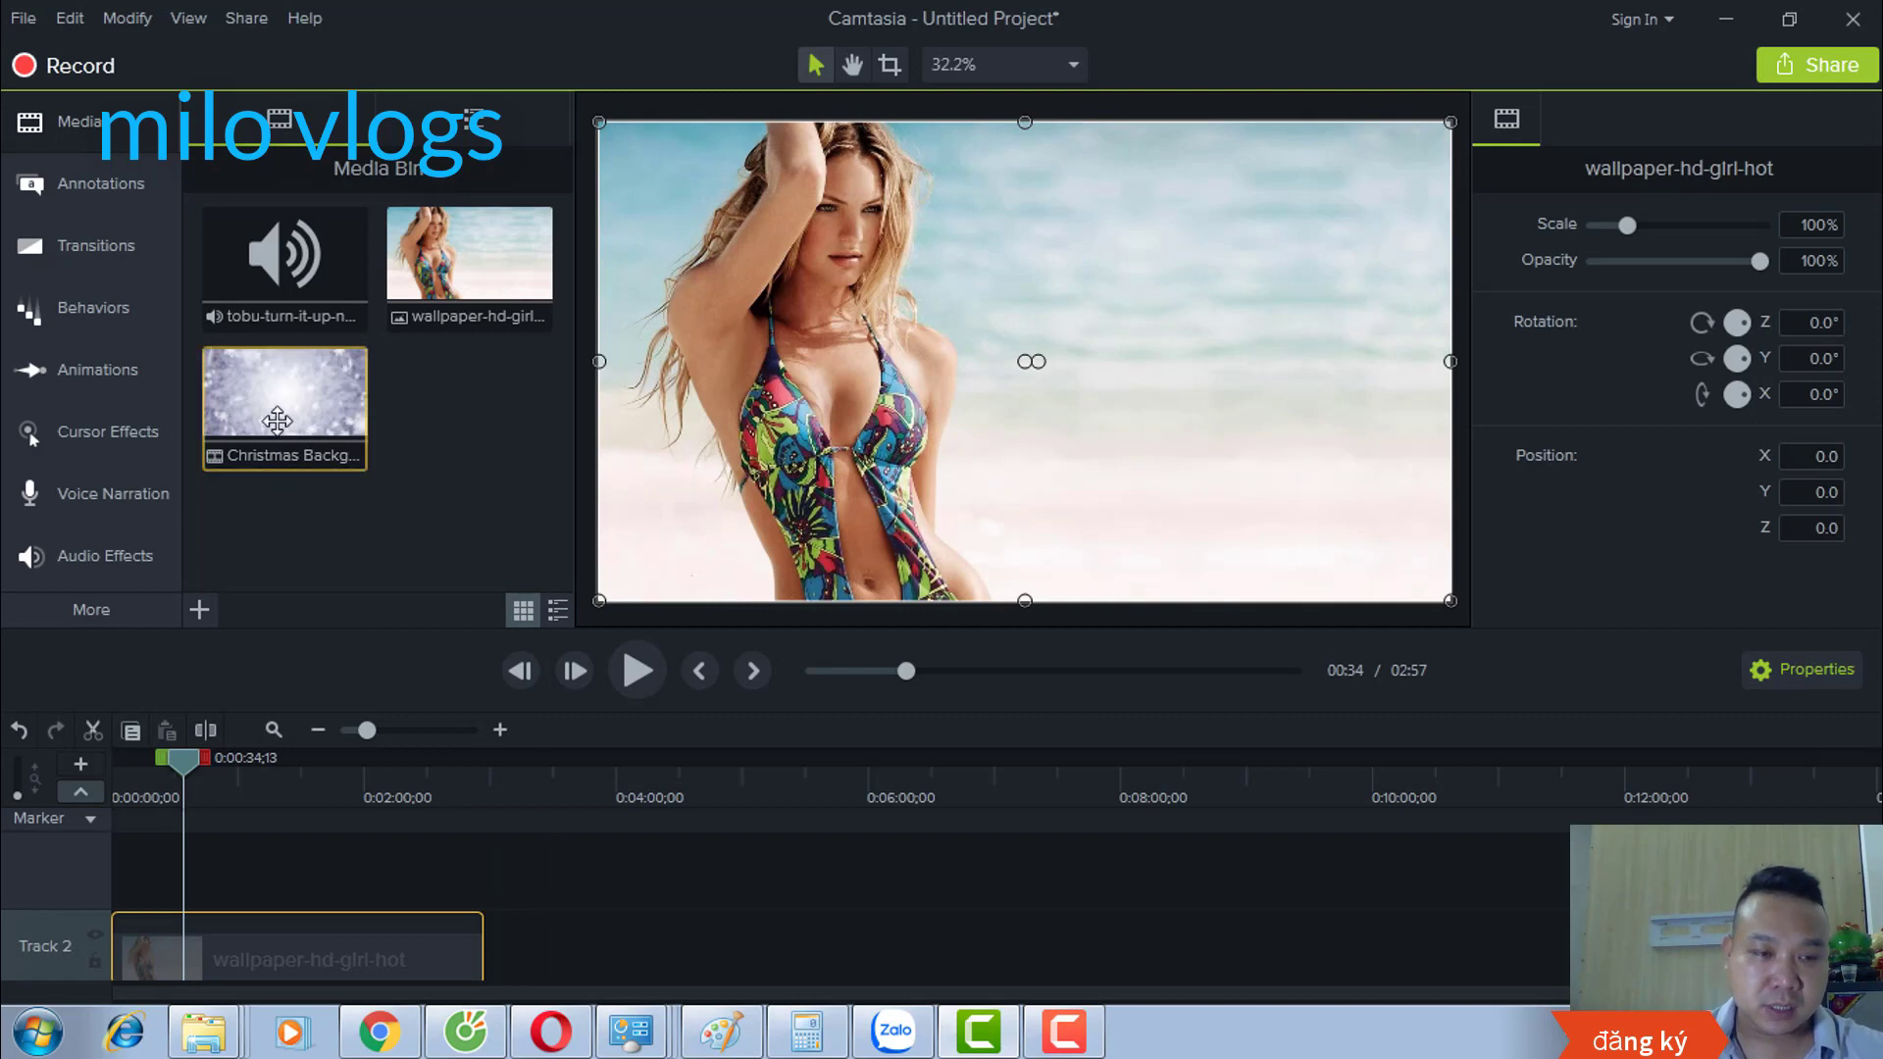
drag(278, 421, 114, 861)
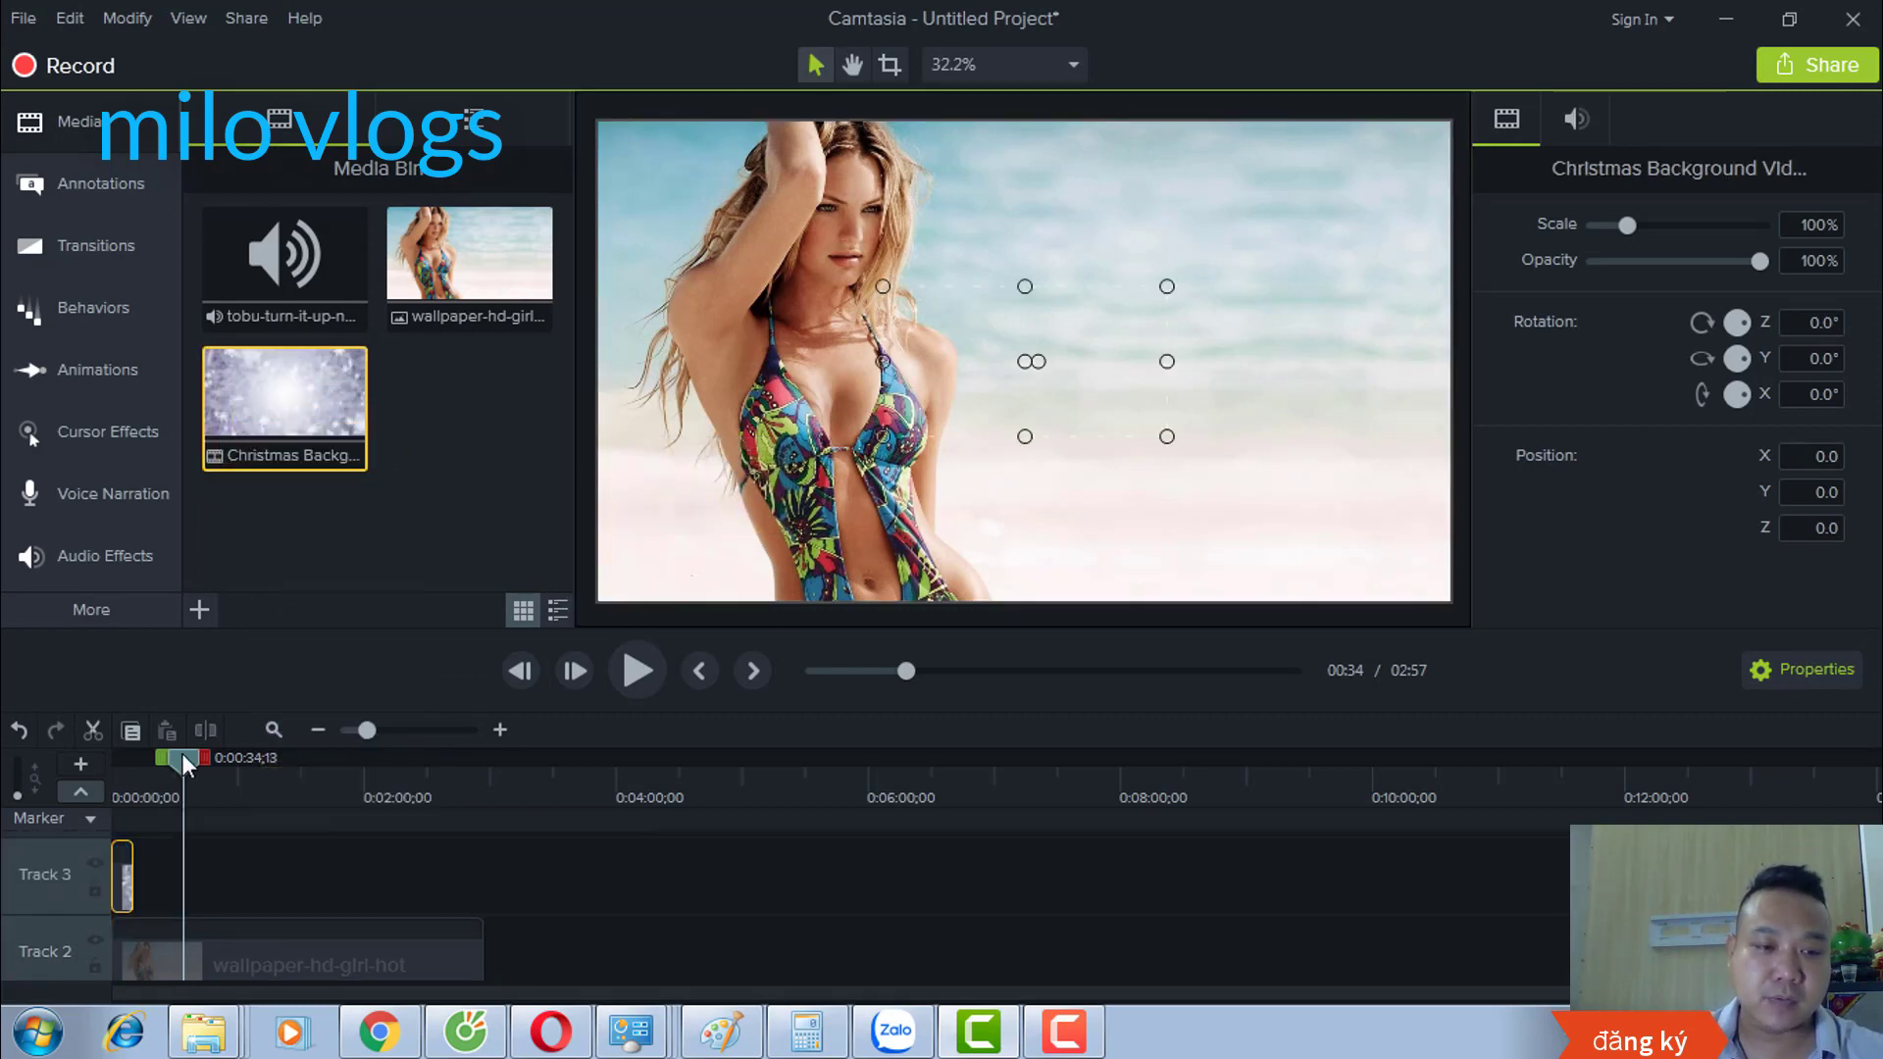
drag(181, 753, 38, 737)
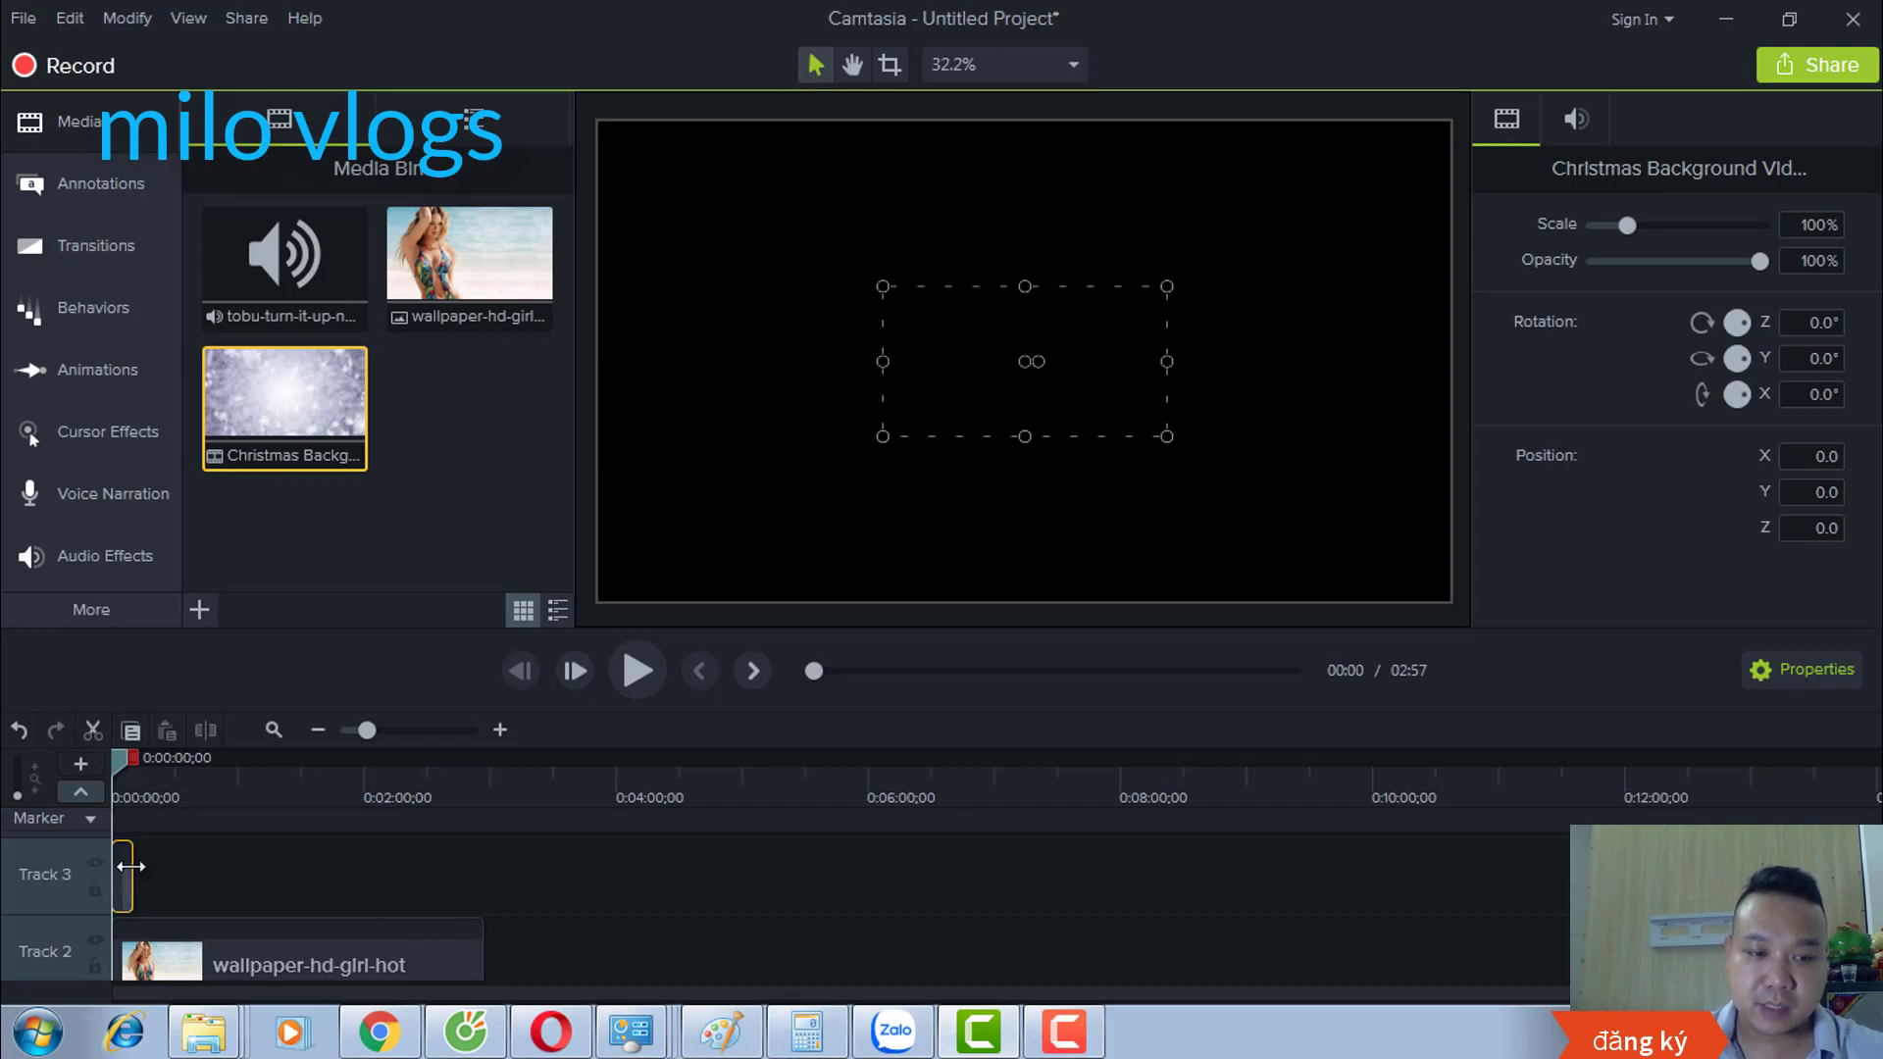
Step: Try to stretch the snowflake clip along Track 3 by its end, and delete the clip from the timeline
mouse_move(130, 866)
mouse_down()
mouse_move(249, 862)
mouse_move(150, 876)
mouse_up()
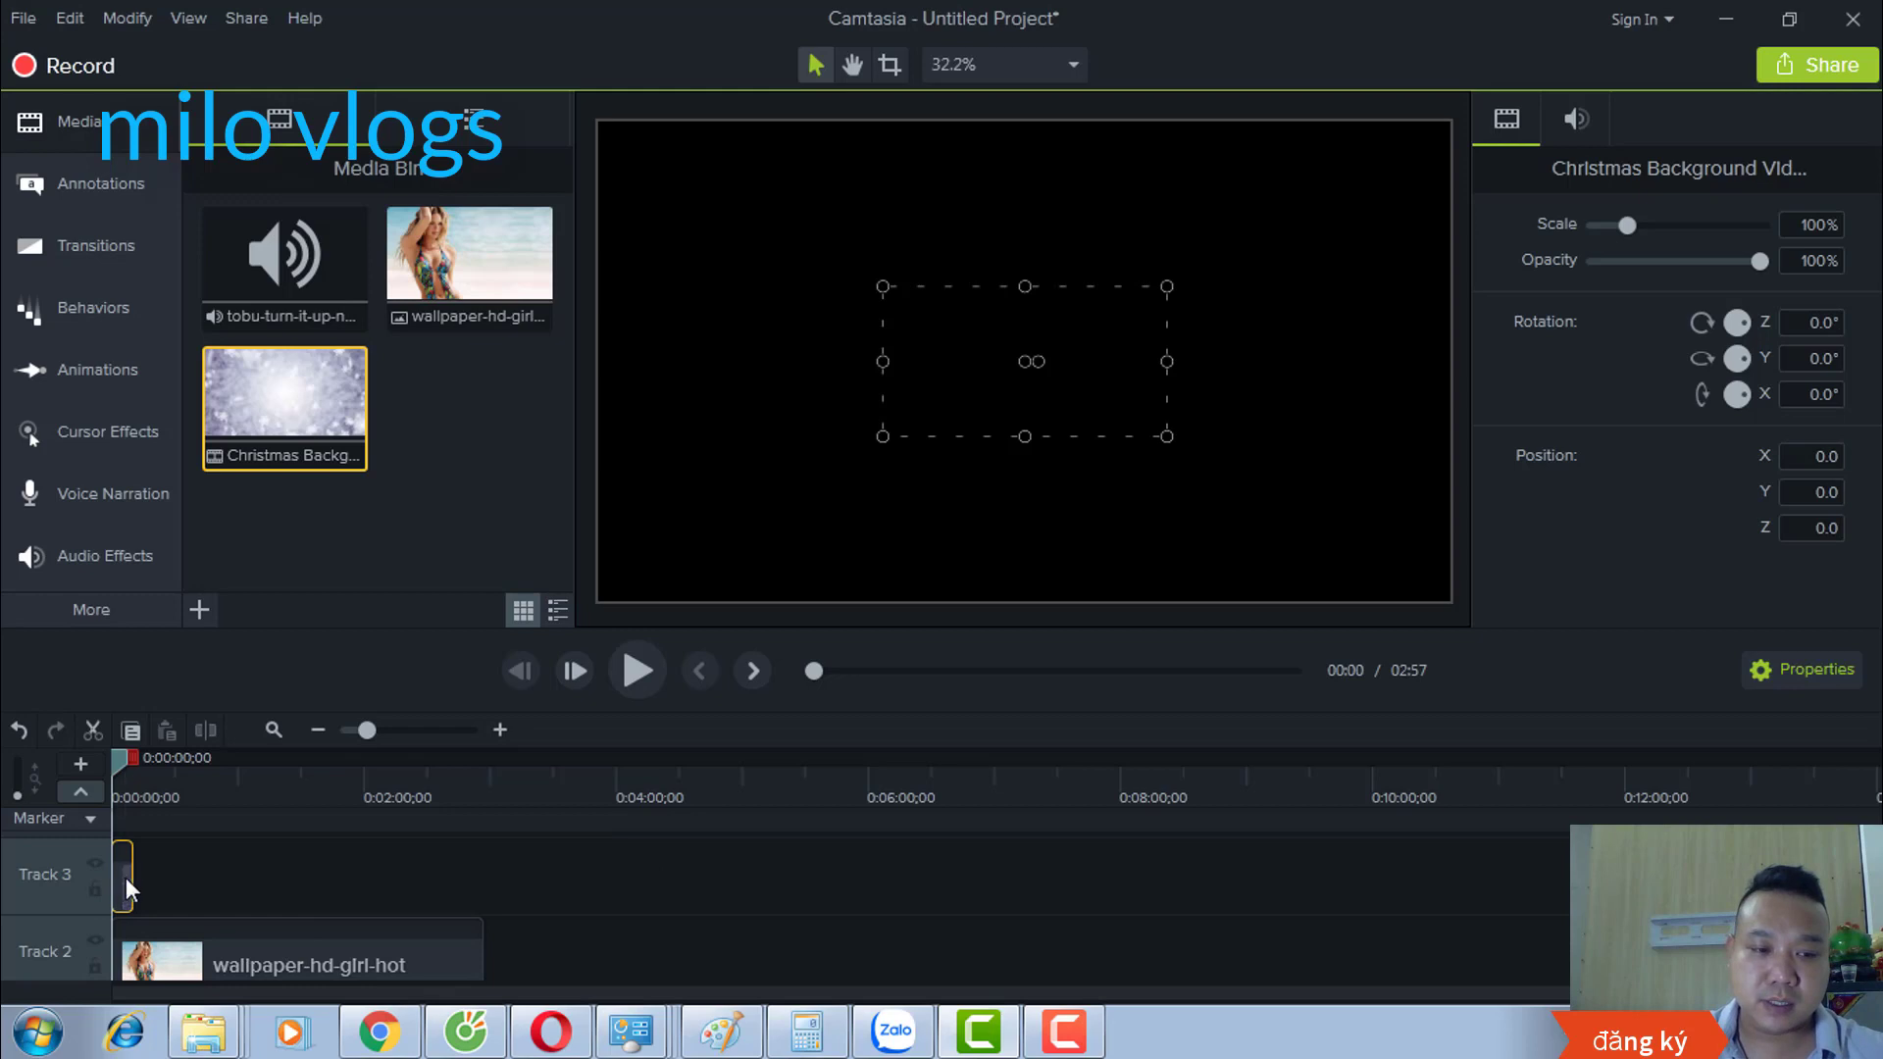
mouse_move(125, 879)
mouse_down()
mouse_move(193, 869)
mouse_move(120, 877)
mouse_up()
right_click(120, 875)
click(221, 362)
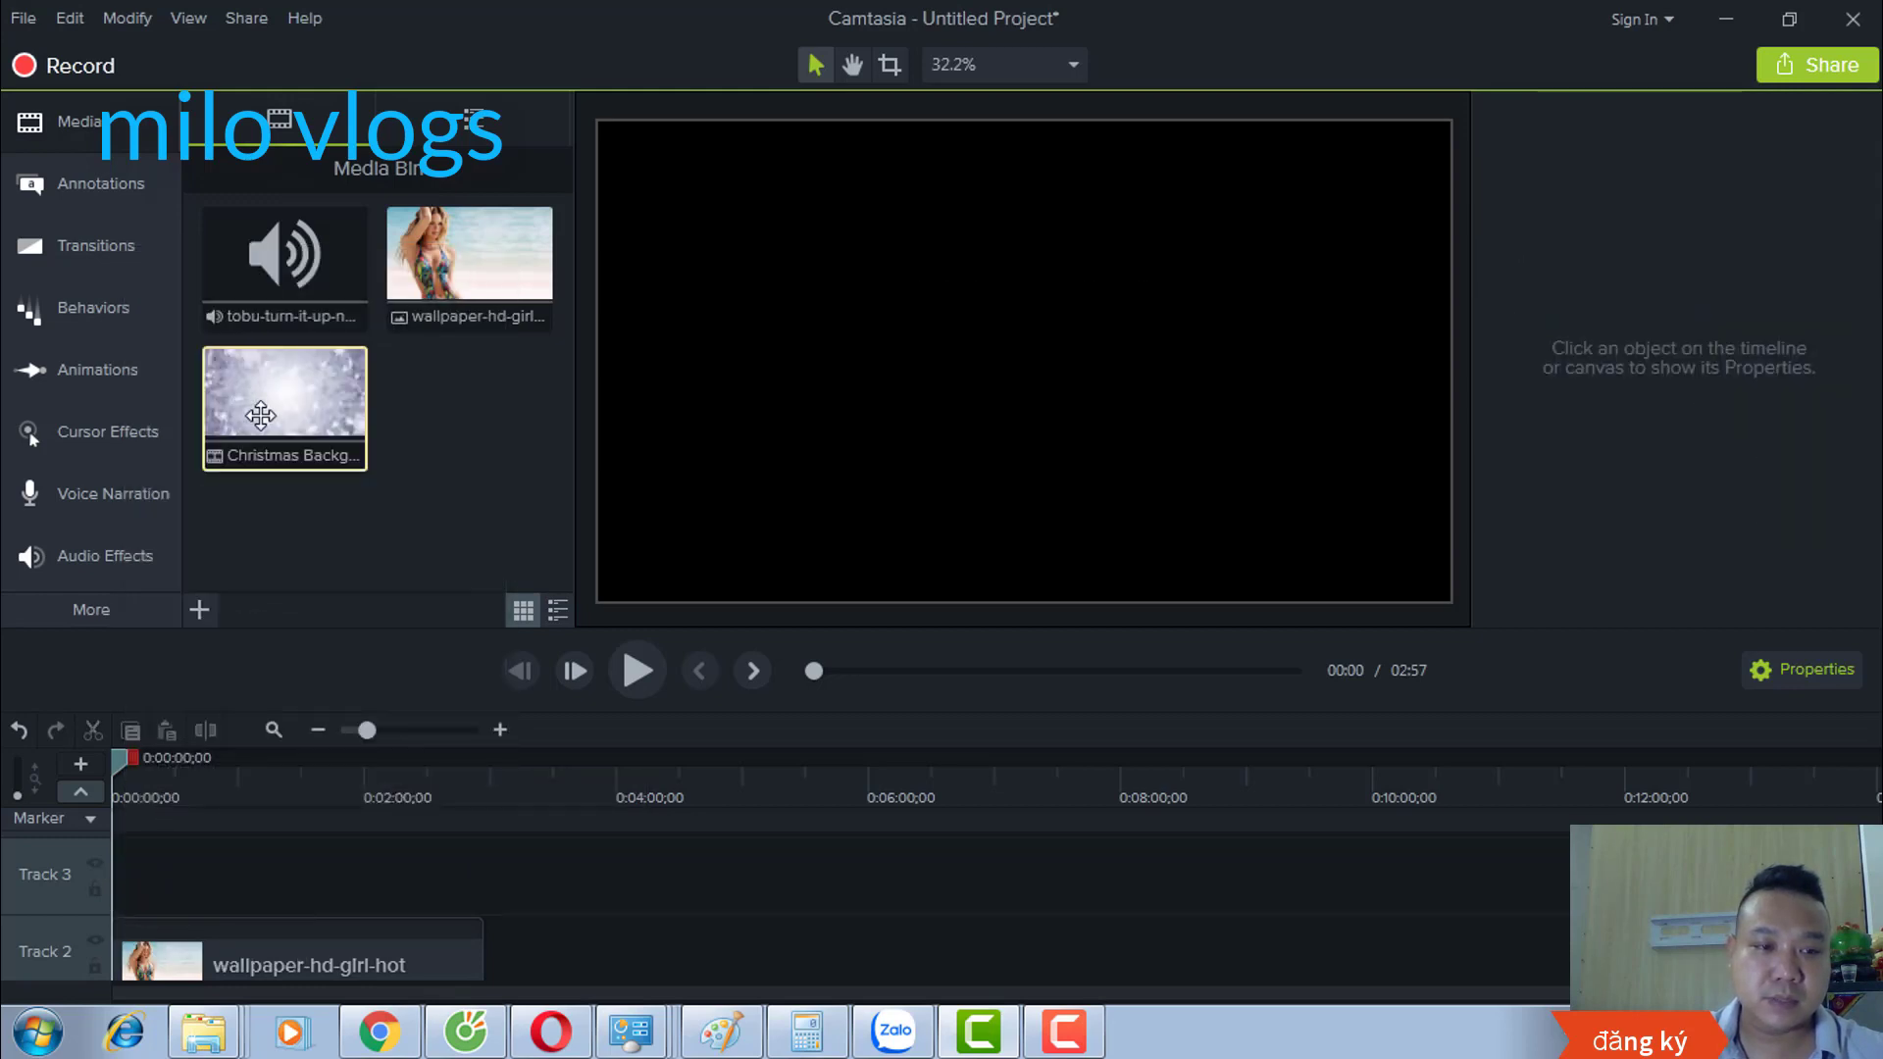
Step: Place three copies of the snowflake video end to end on Track 3, beginning at the start of the timeline
drag(260, 407, 211, 879)
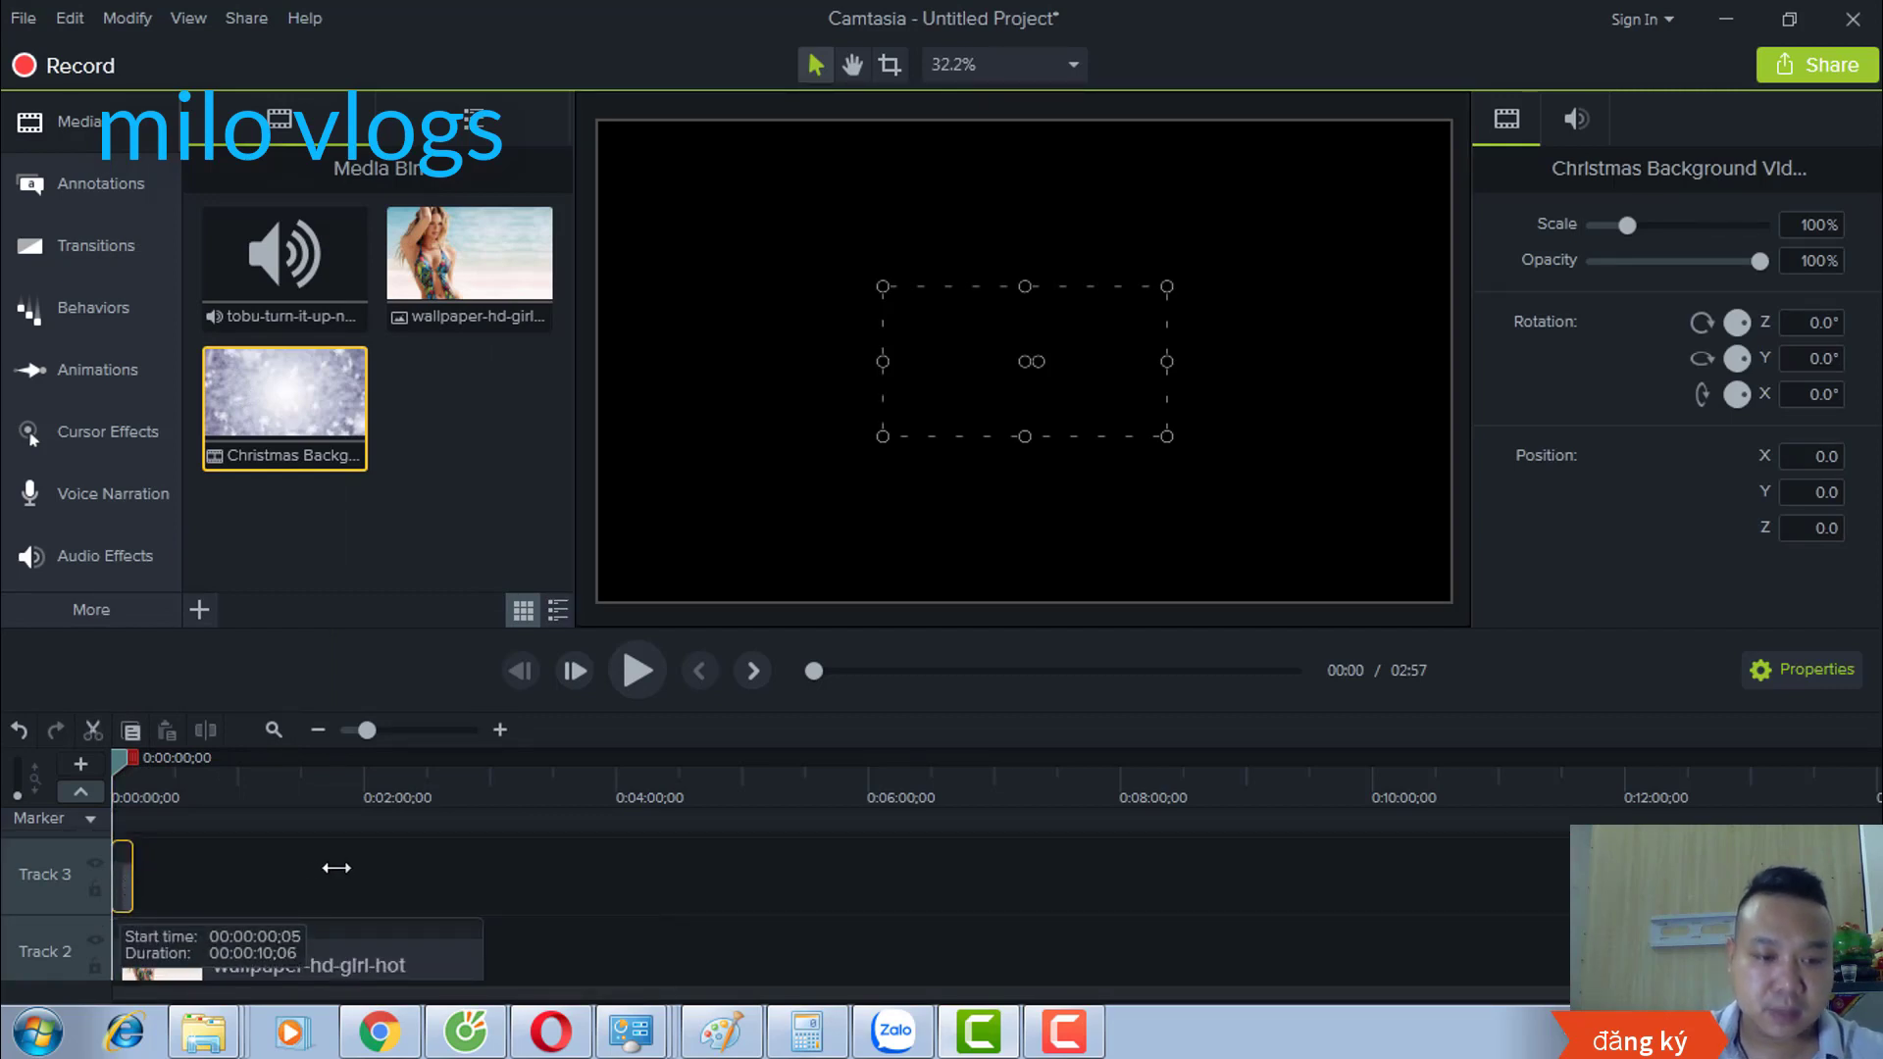
drag(336, 868, 336, 863)
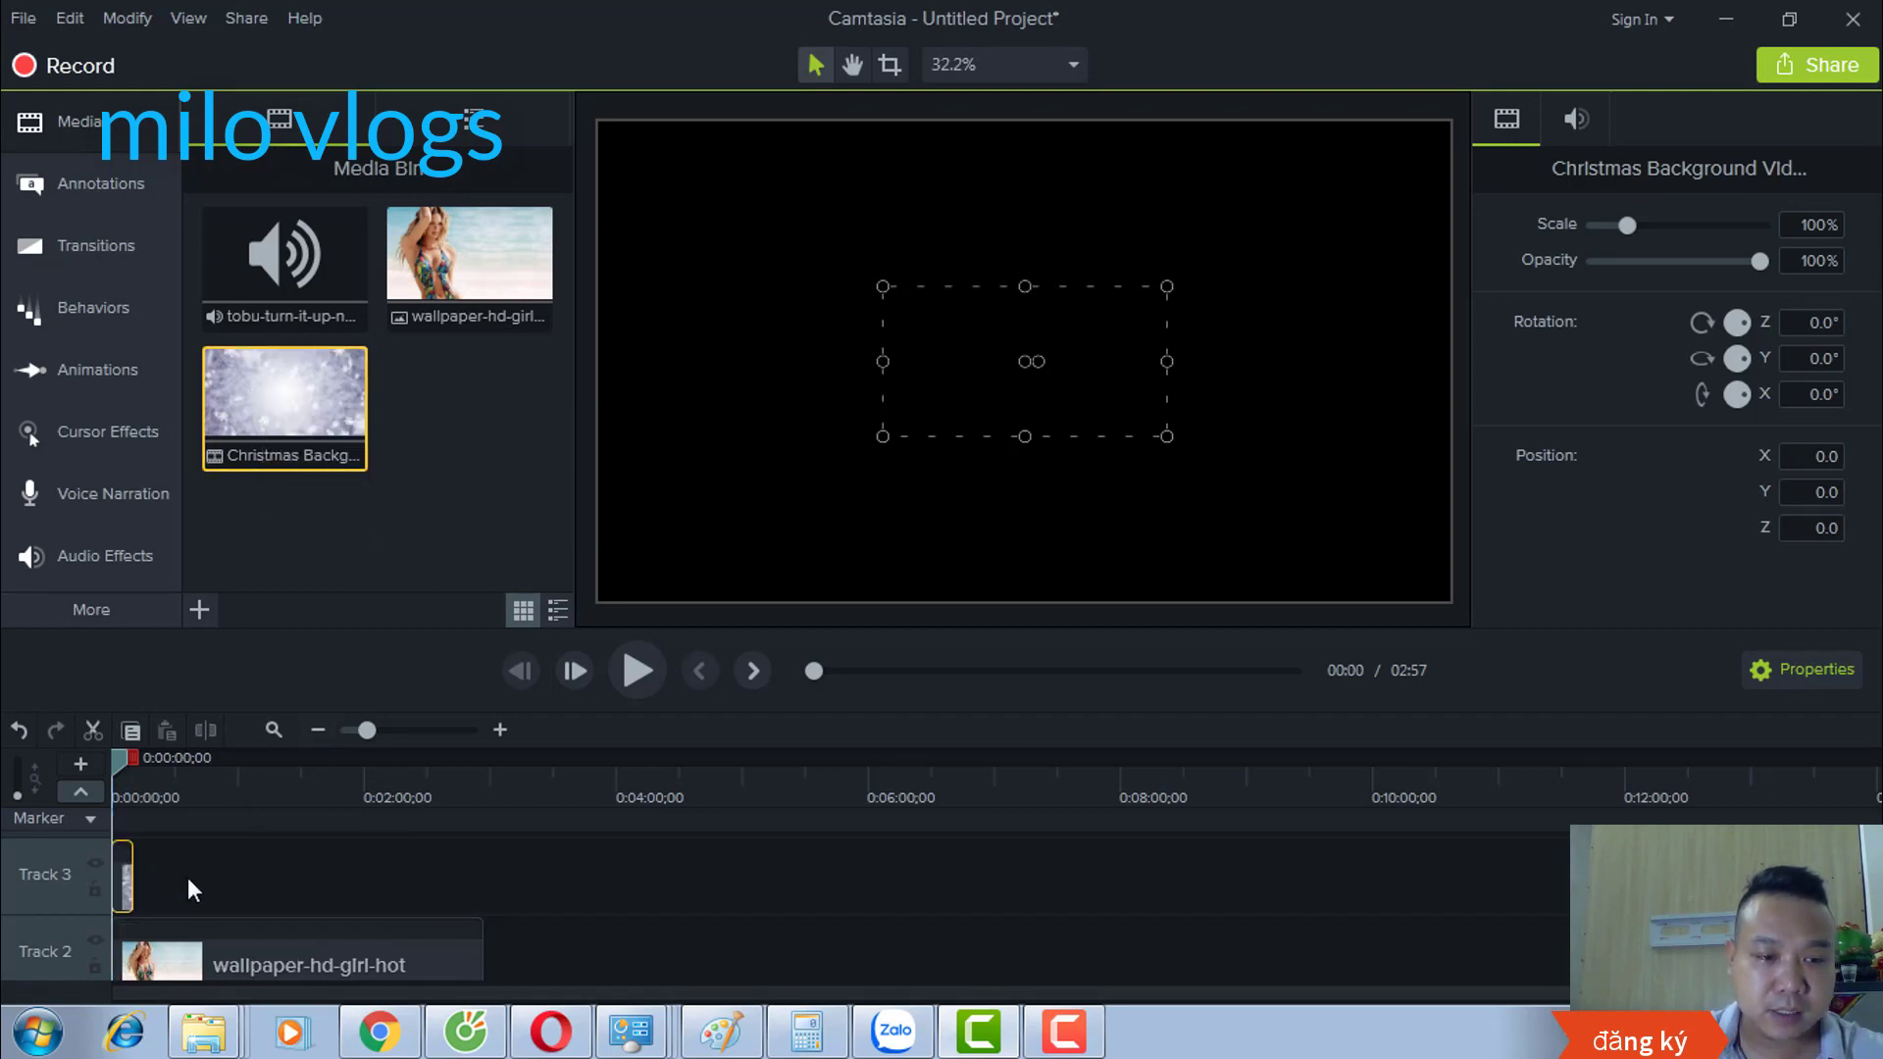
scroll(413, 914, up, 2)
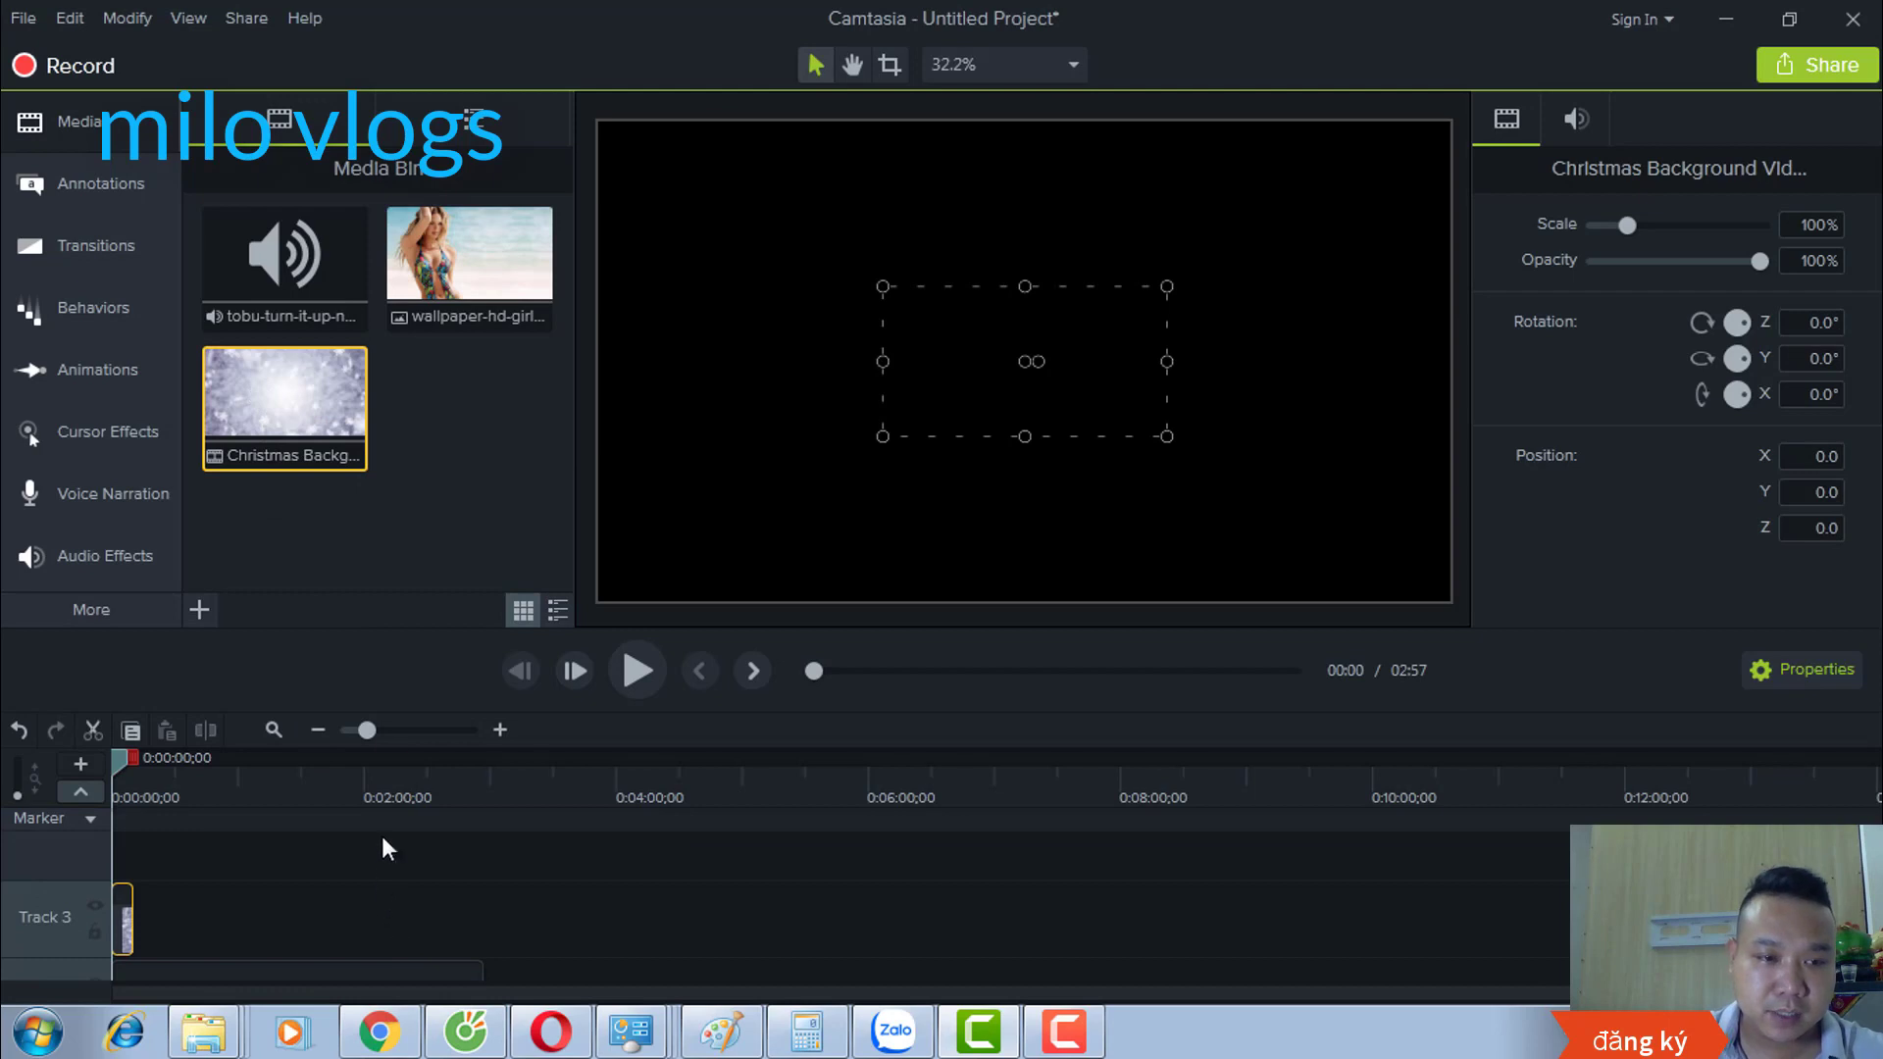
drag(284, 407, 262, 900)
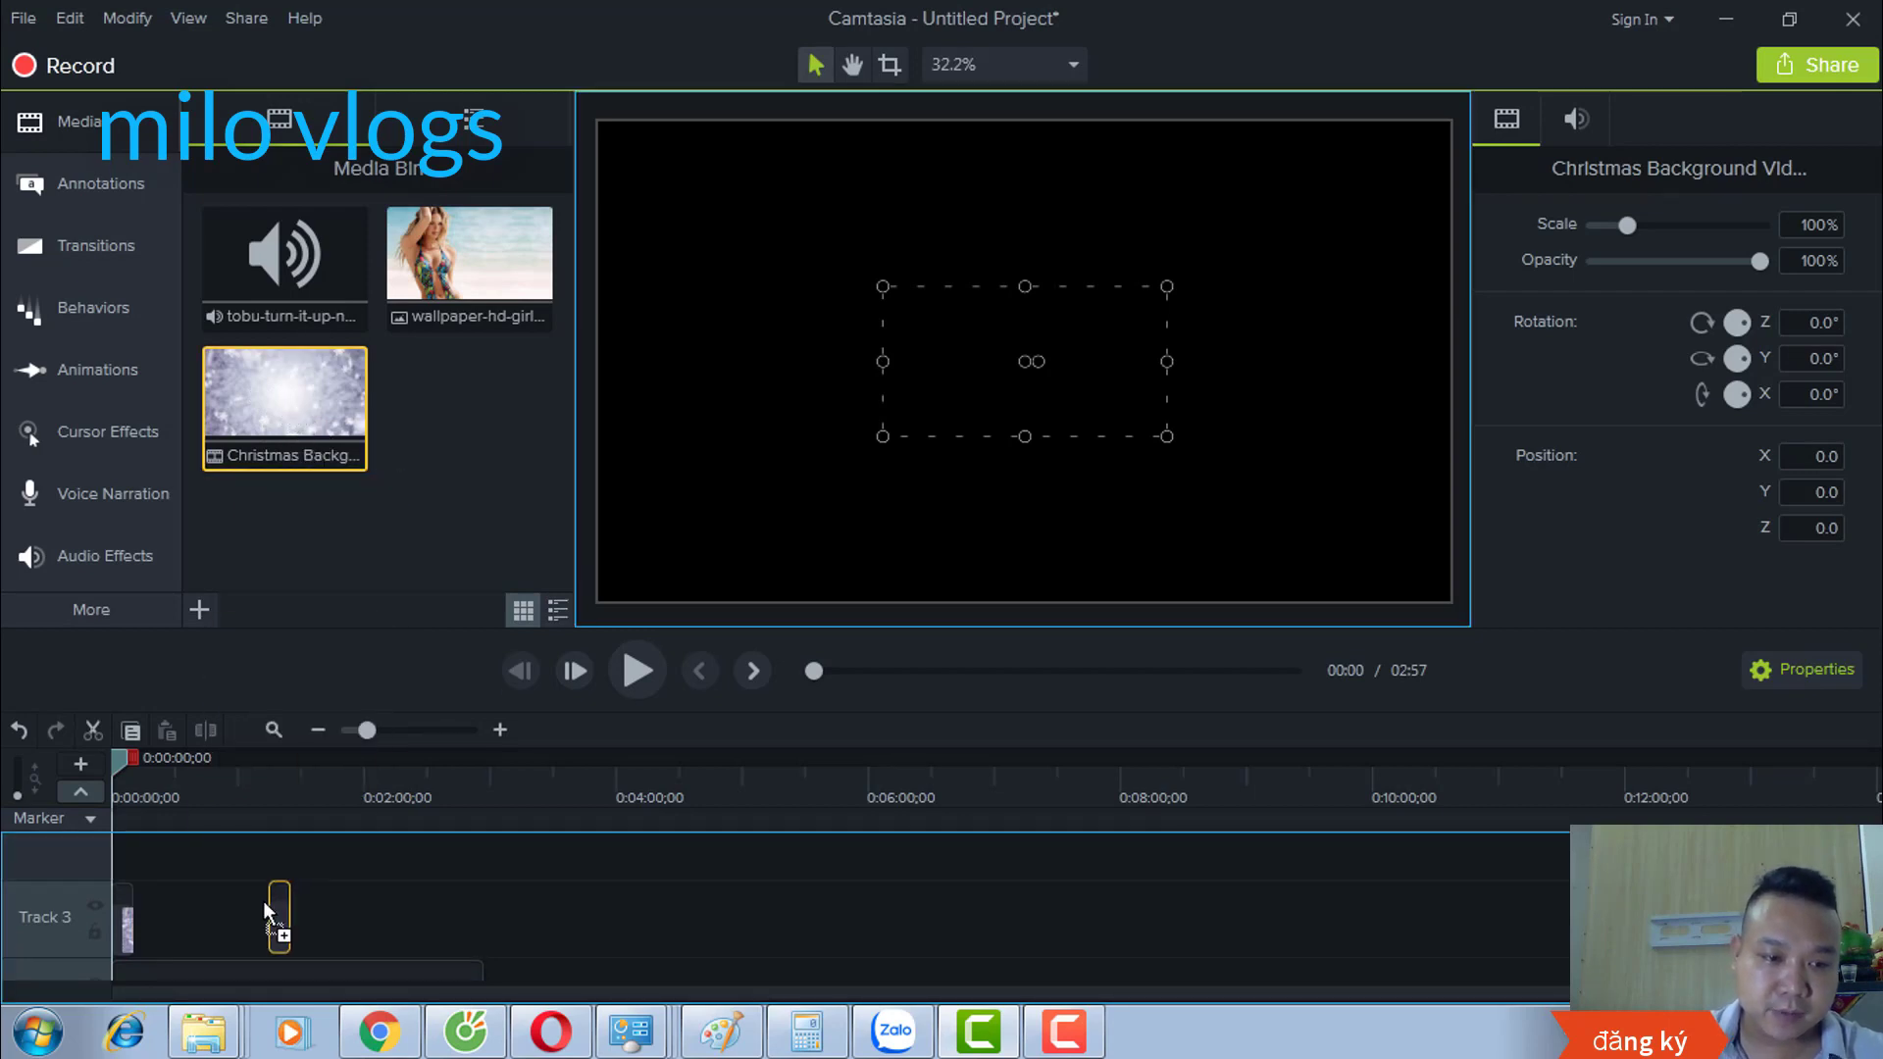
drag(138, 916, 137, 916)
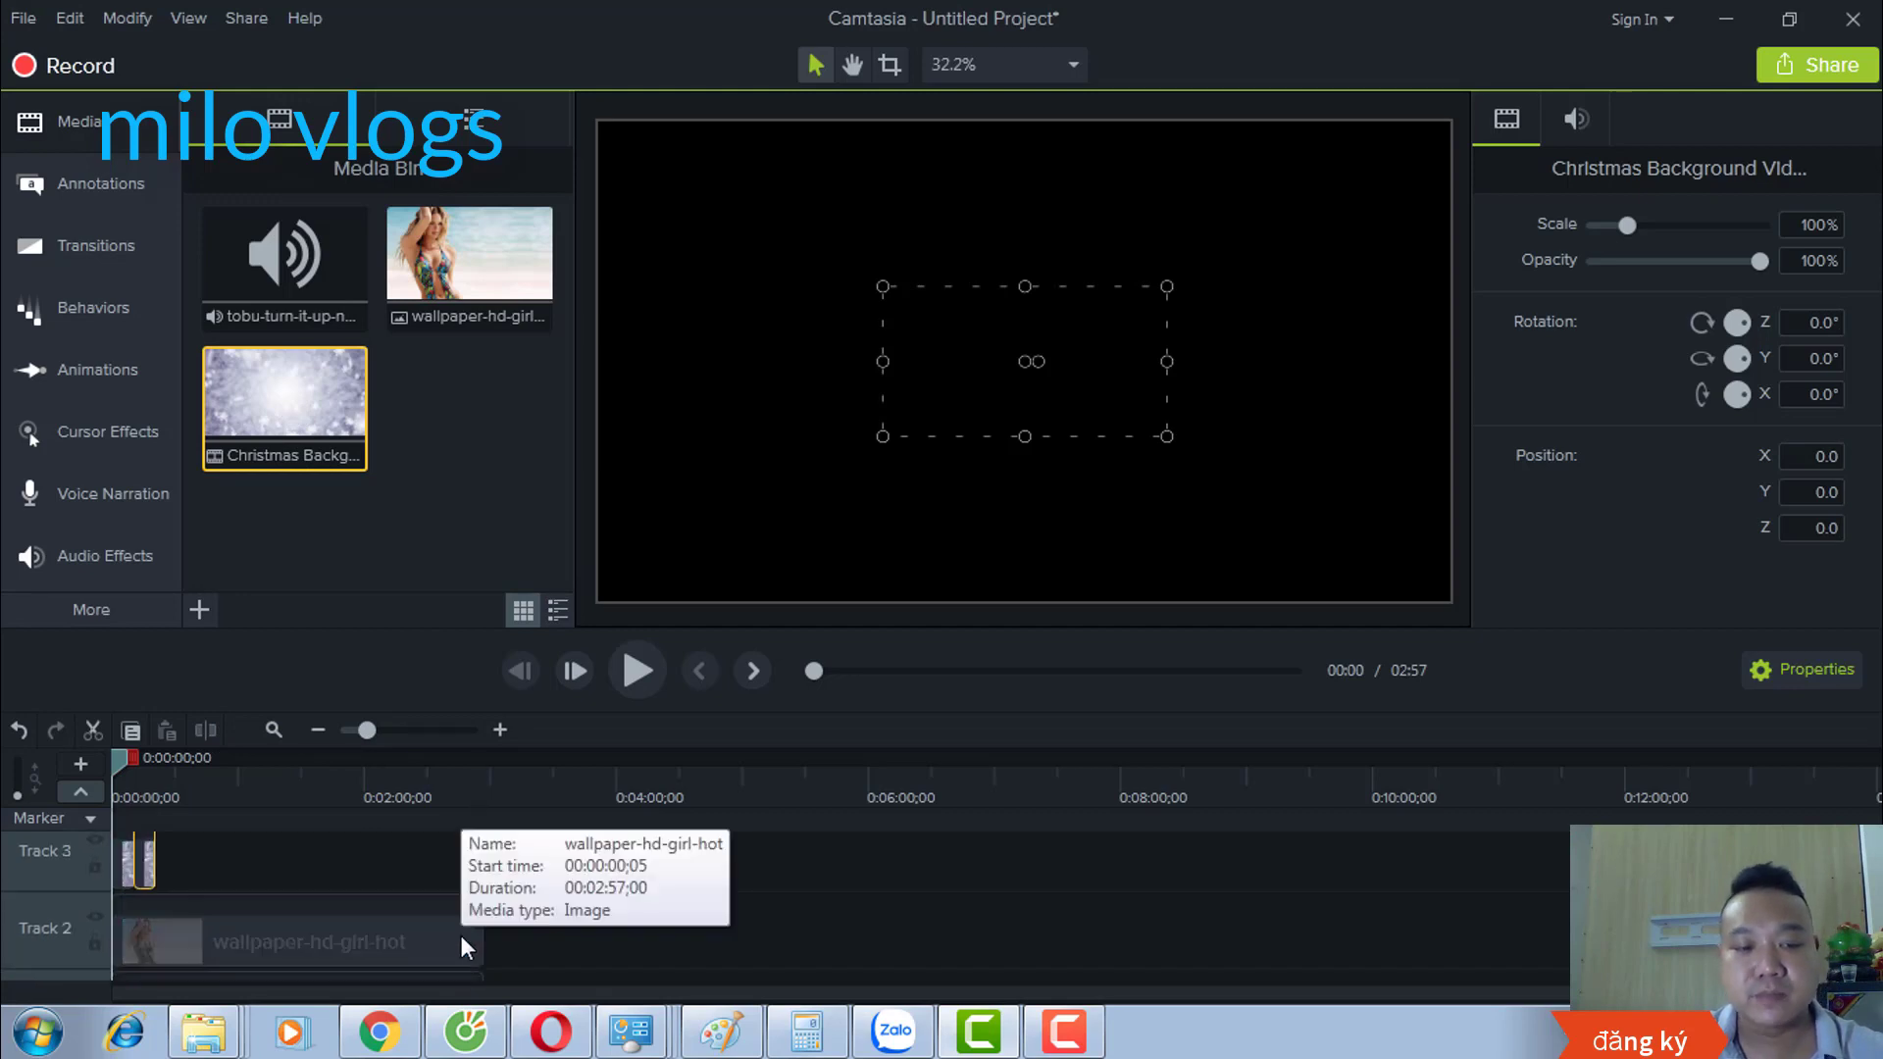
scroll(522, 945, up, 1)
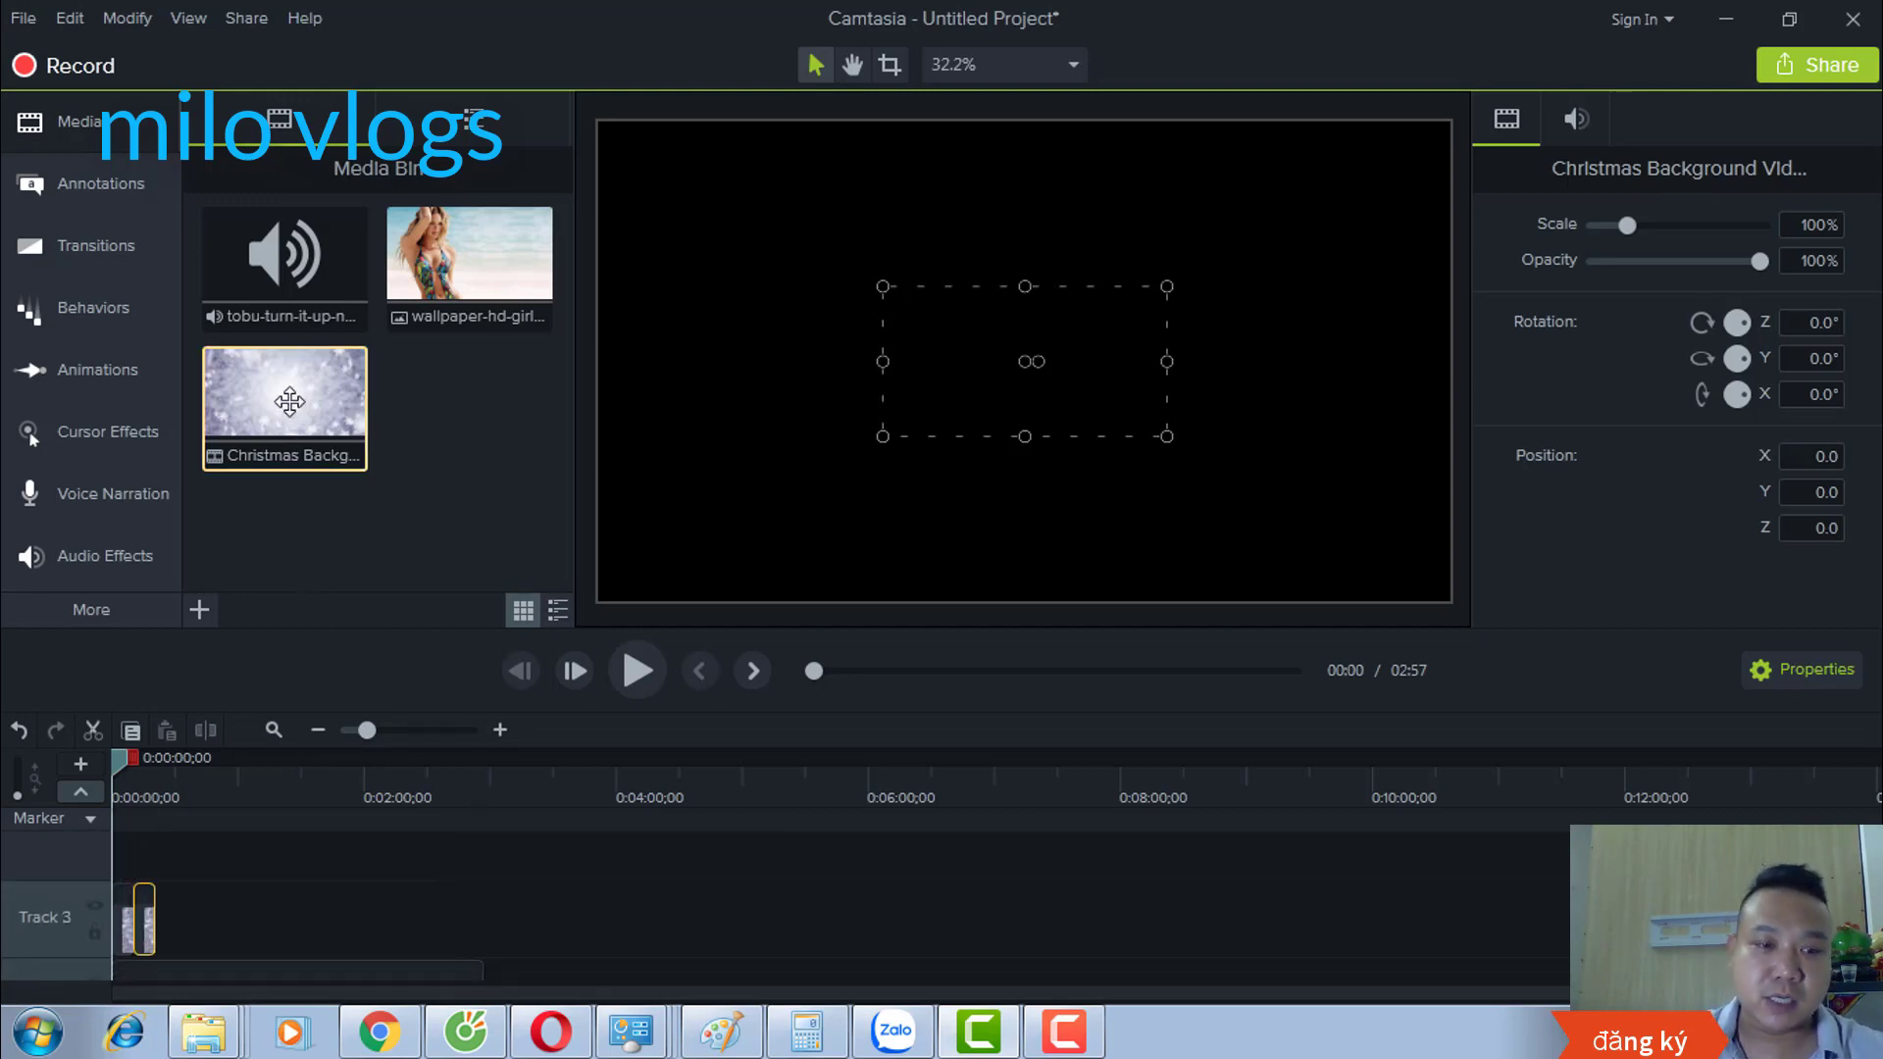
drag(289, 402, 158, 919)
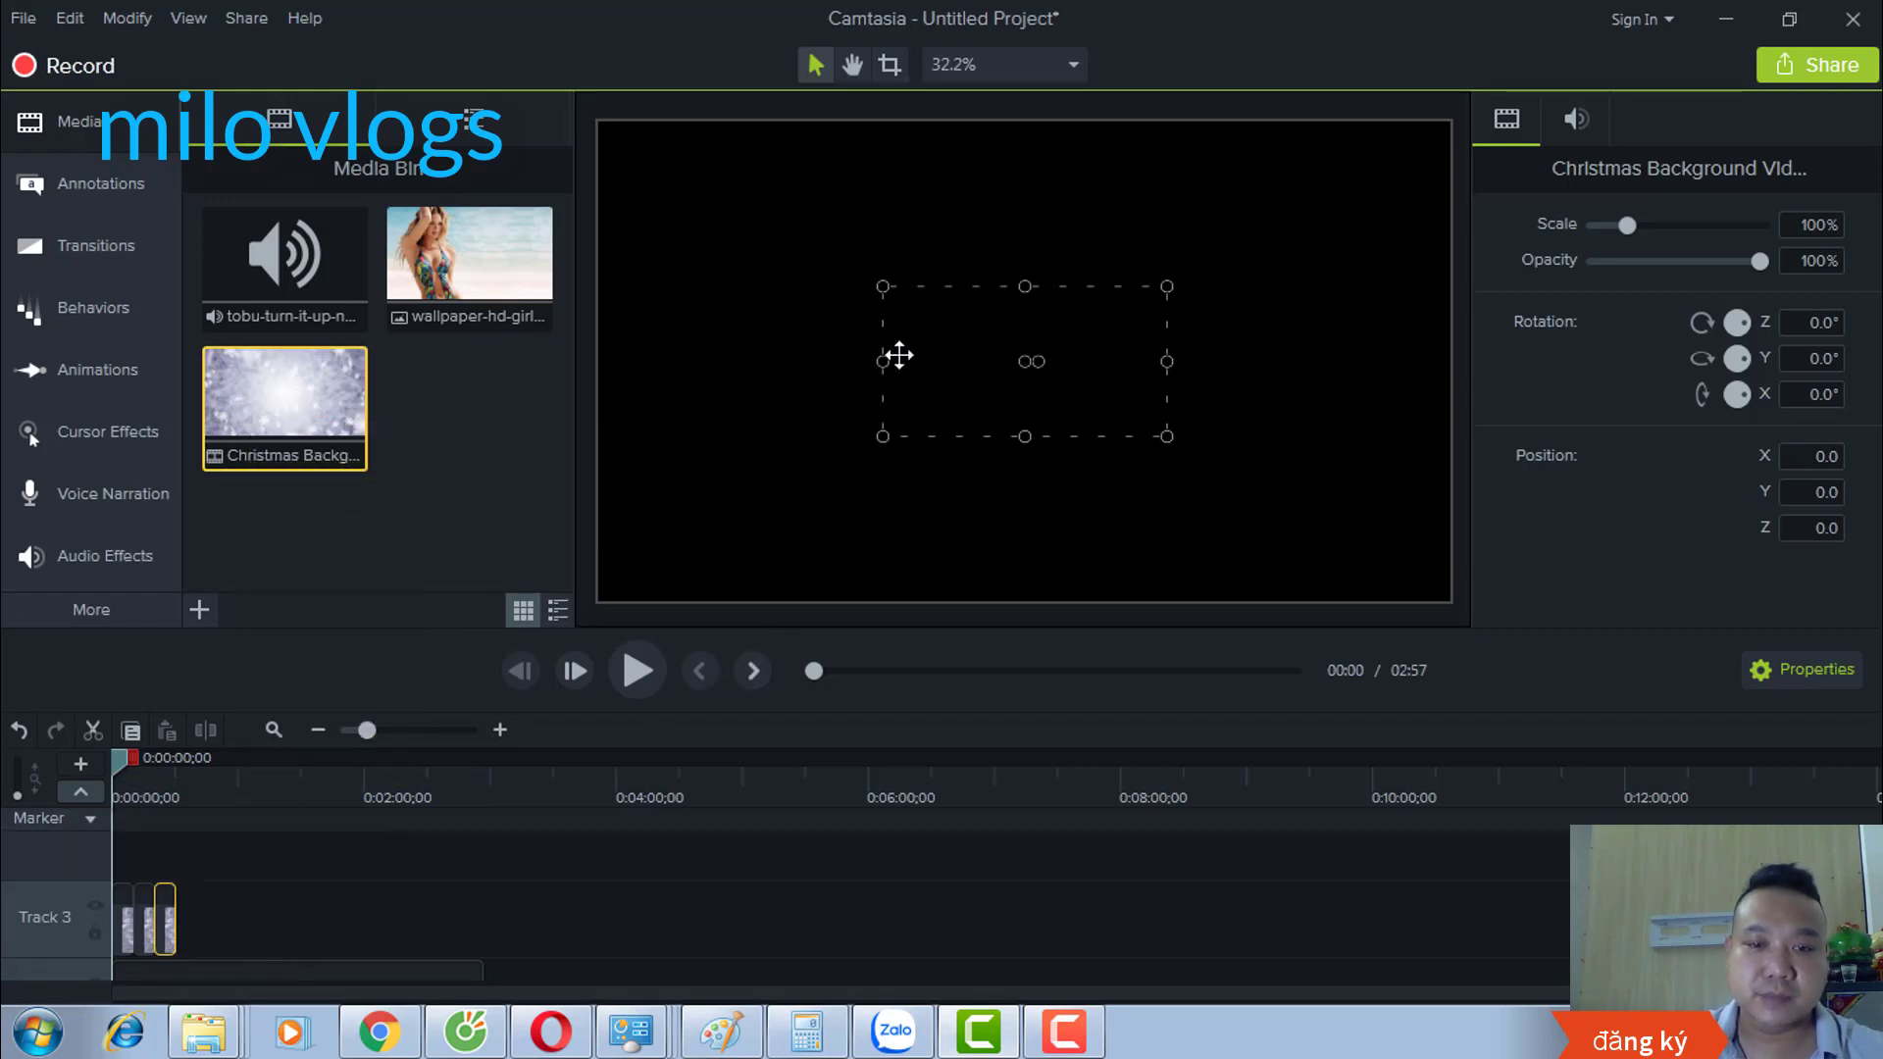
Step: Play the opening five seconds to check the snow overlay, and enlarge the third snow clip on the canvas to about 319.5%
click(645, 674)
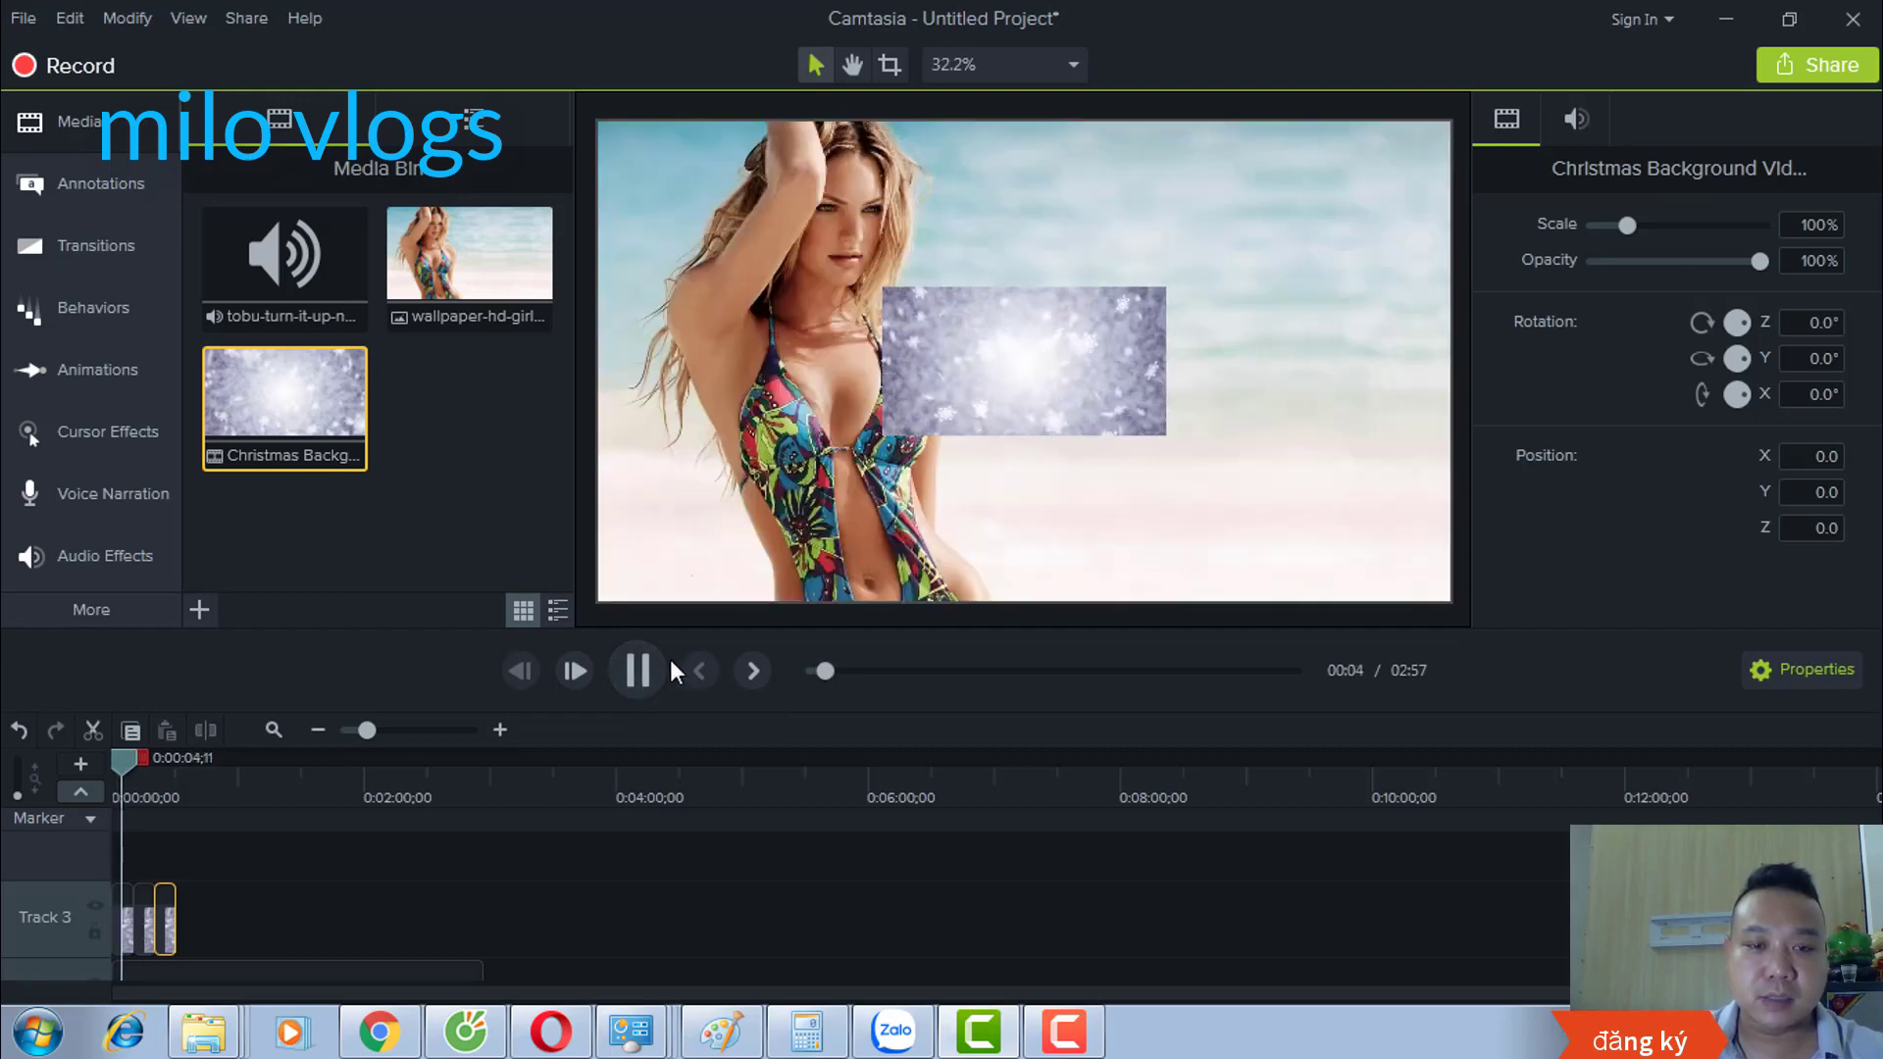
click(649, 679)
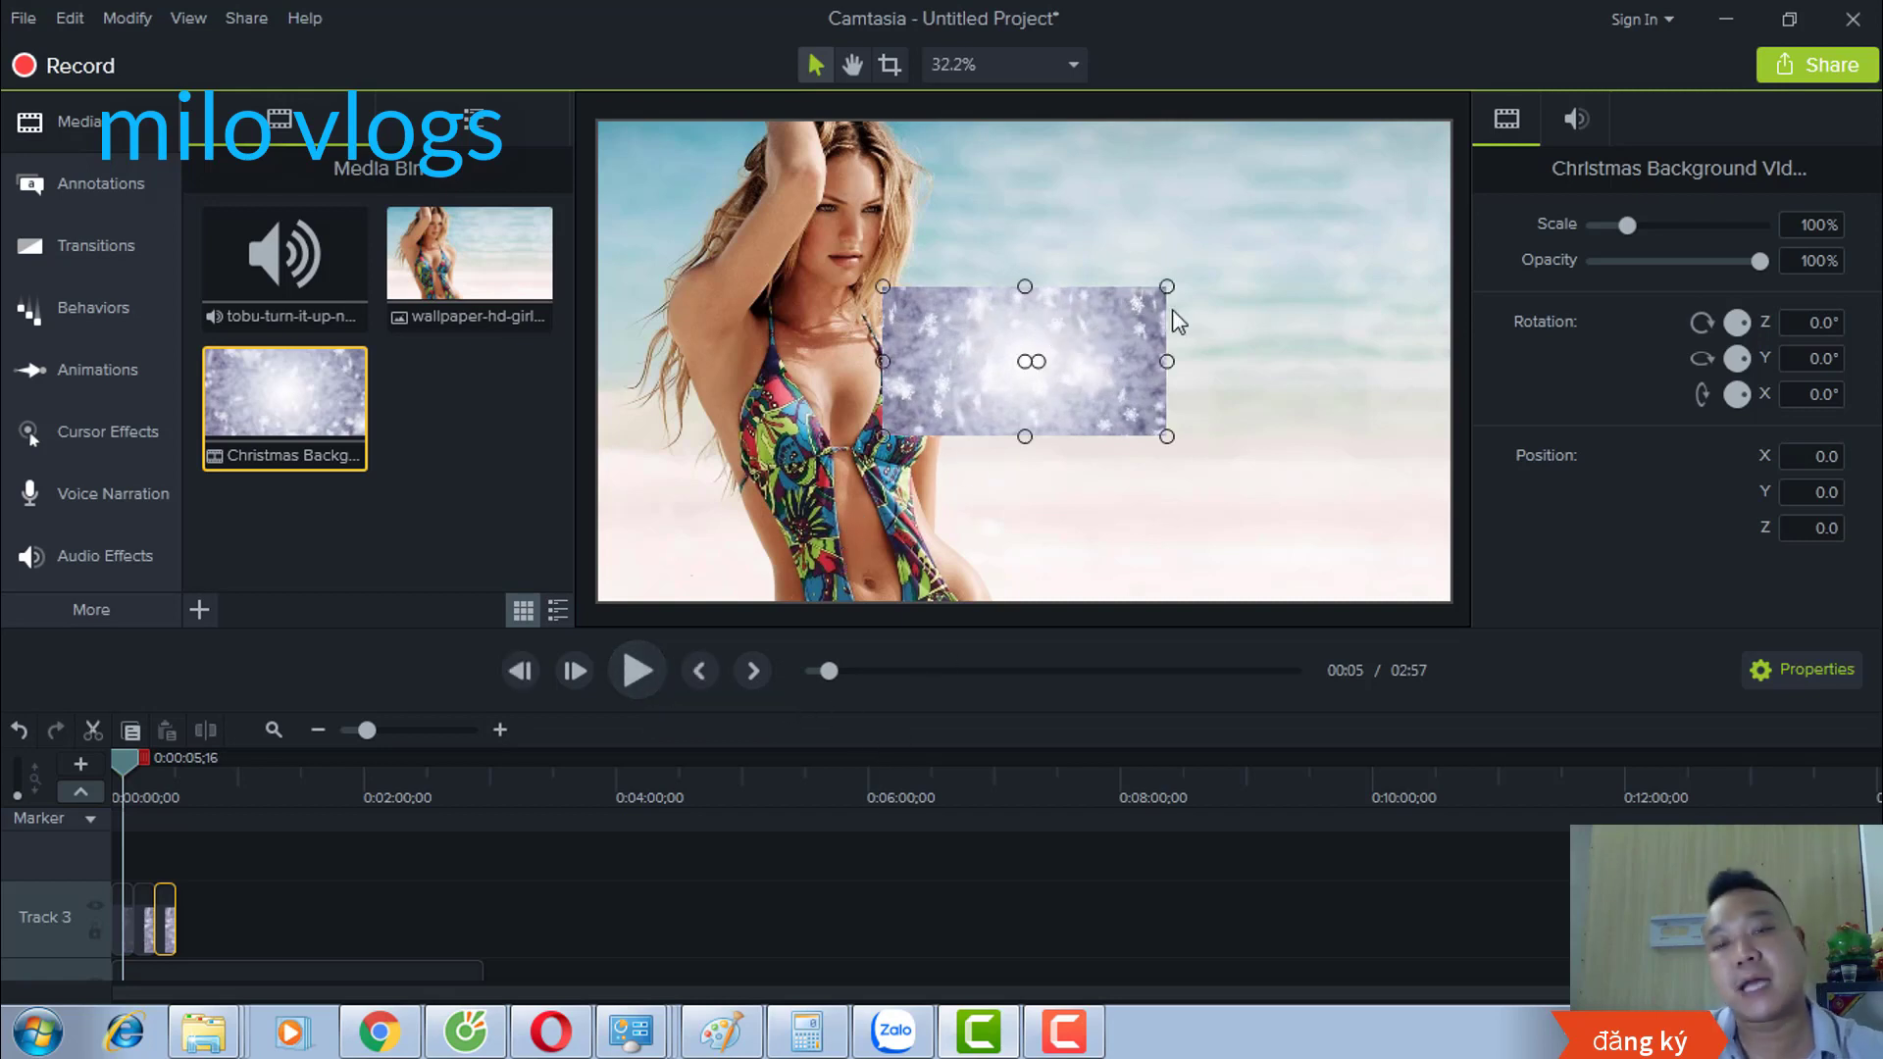
drag(1166, 288, 1401, 137)
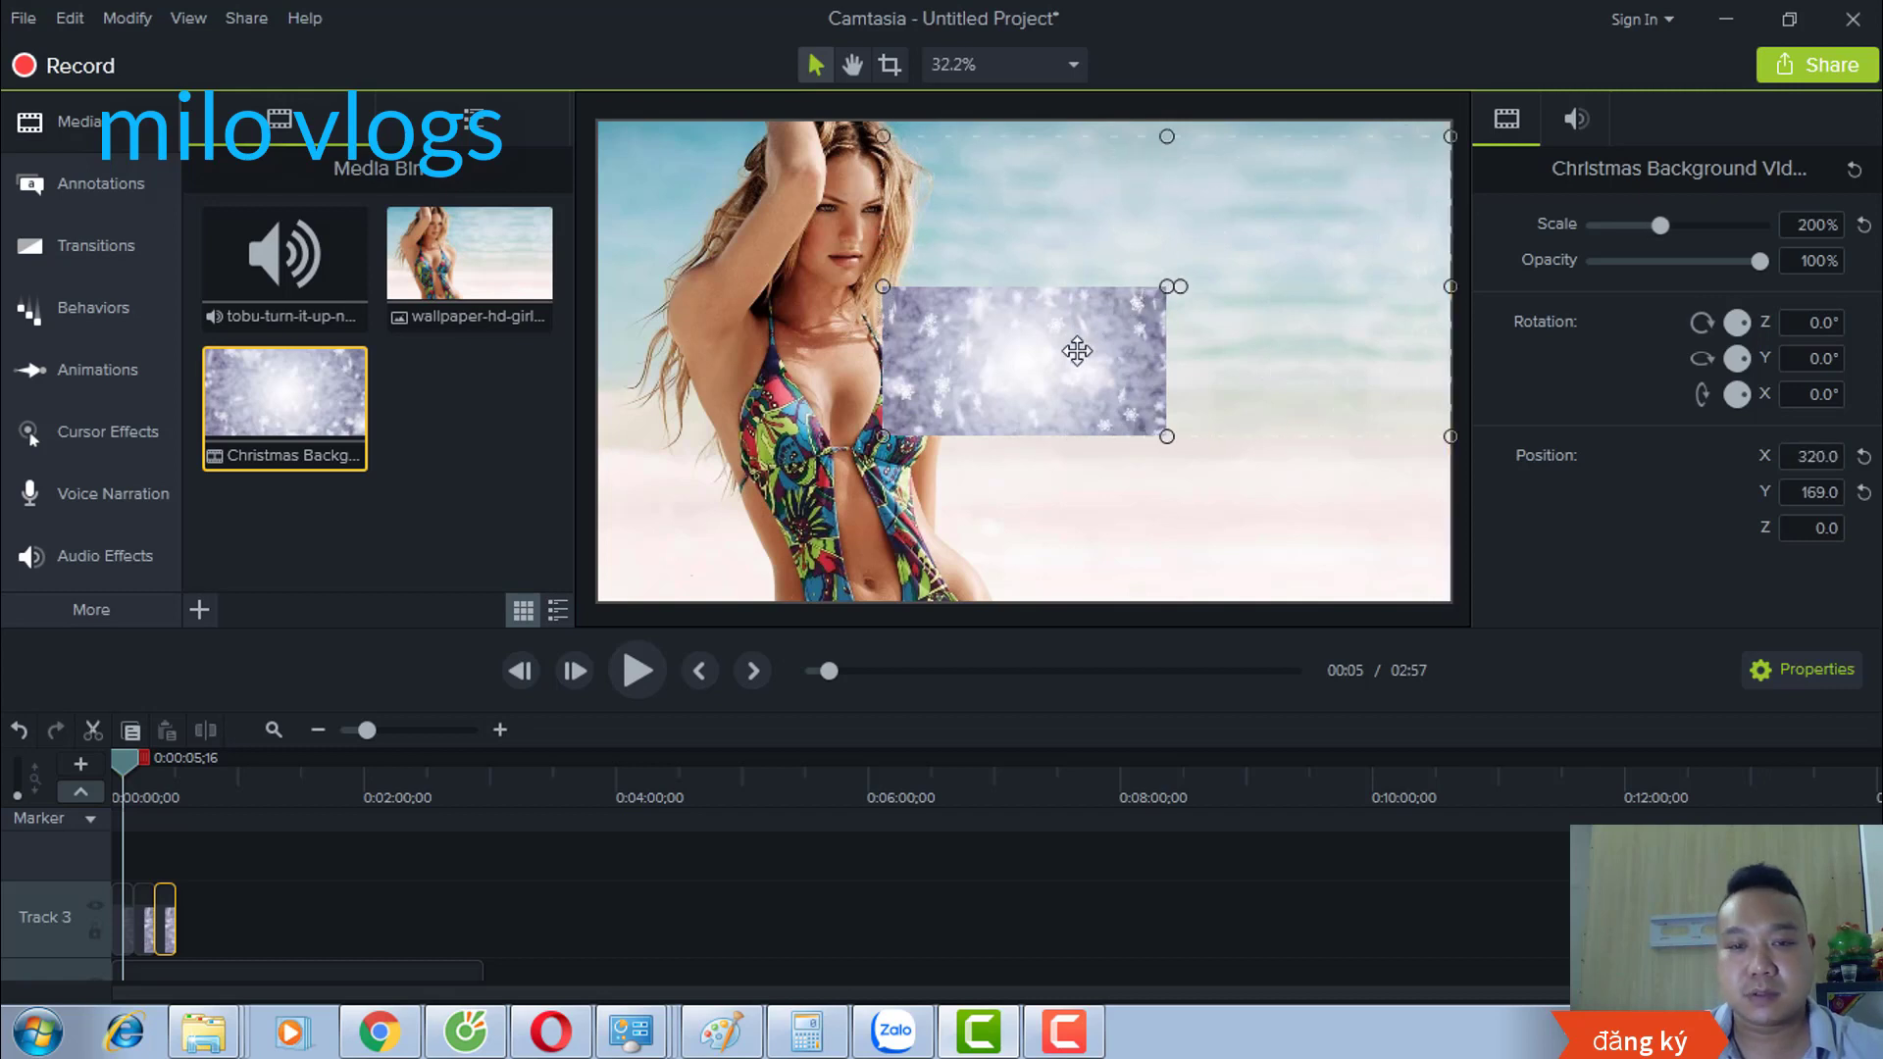
drag(881, 435, 598, 599)
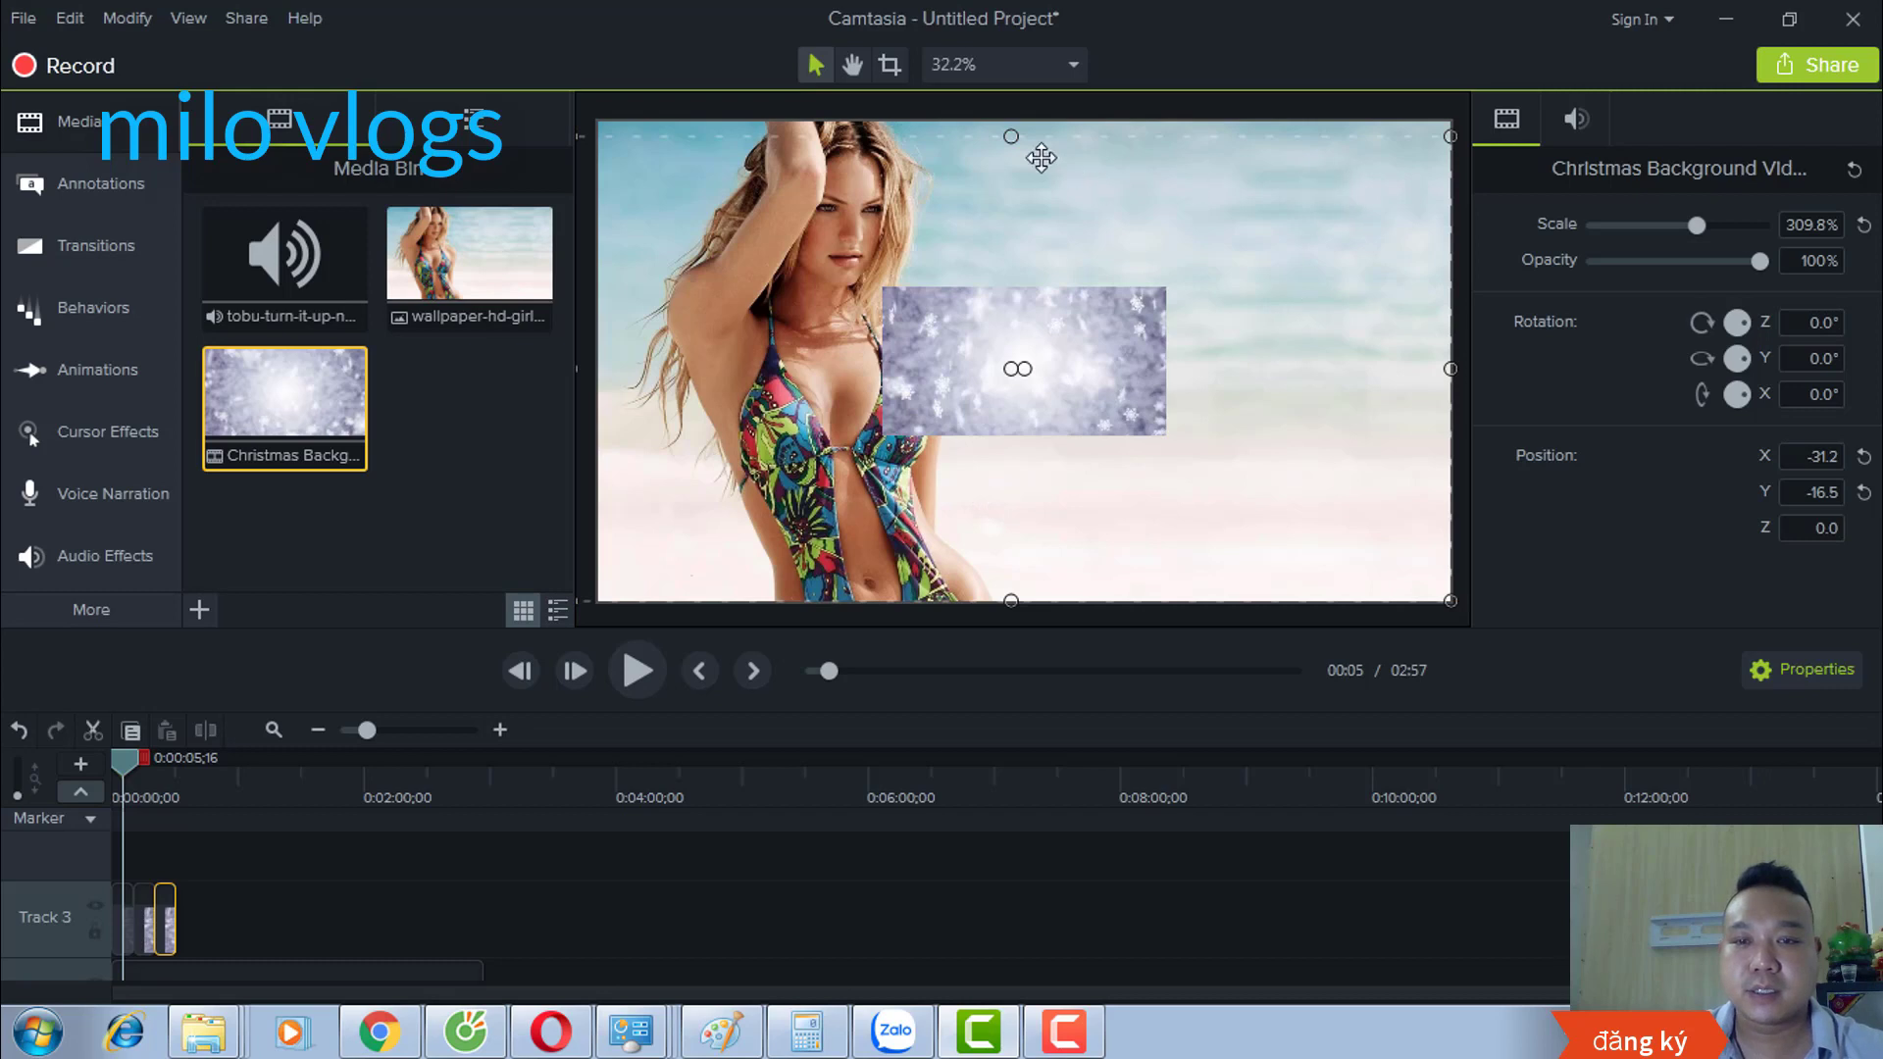
drag(1010, 137, 1014, 123)
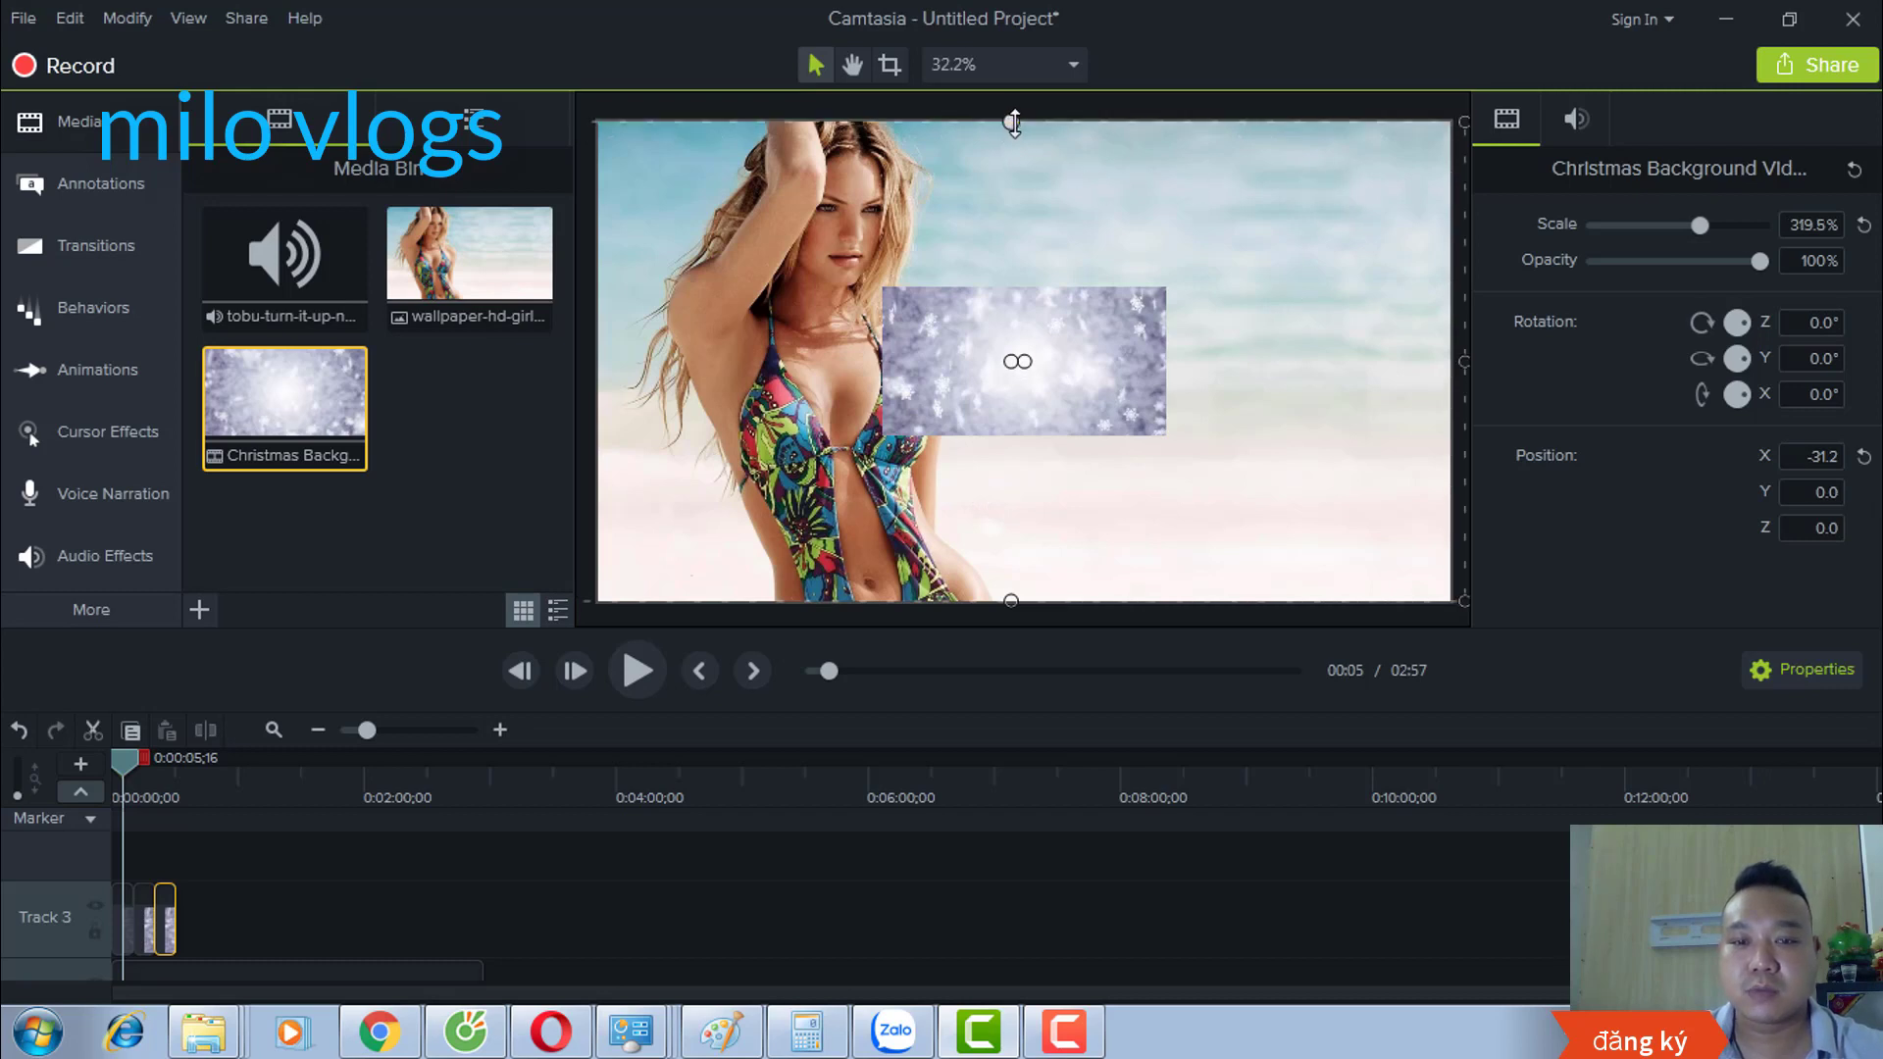
click(565, 527)
click(609, 480)
click(592, 500)
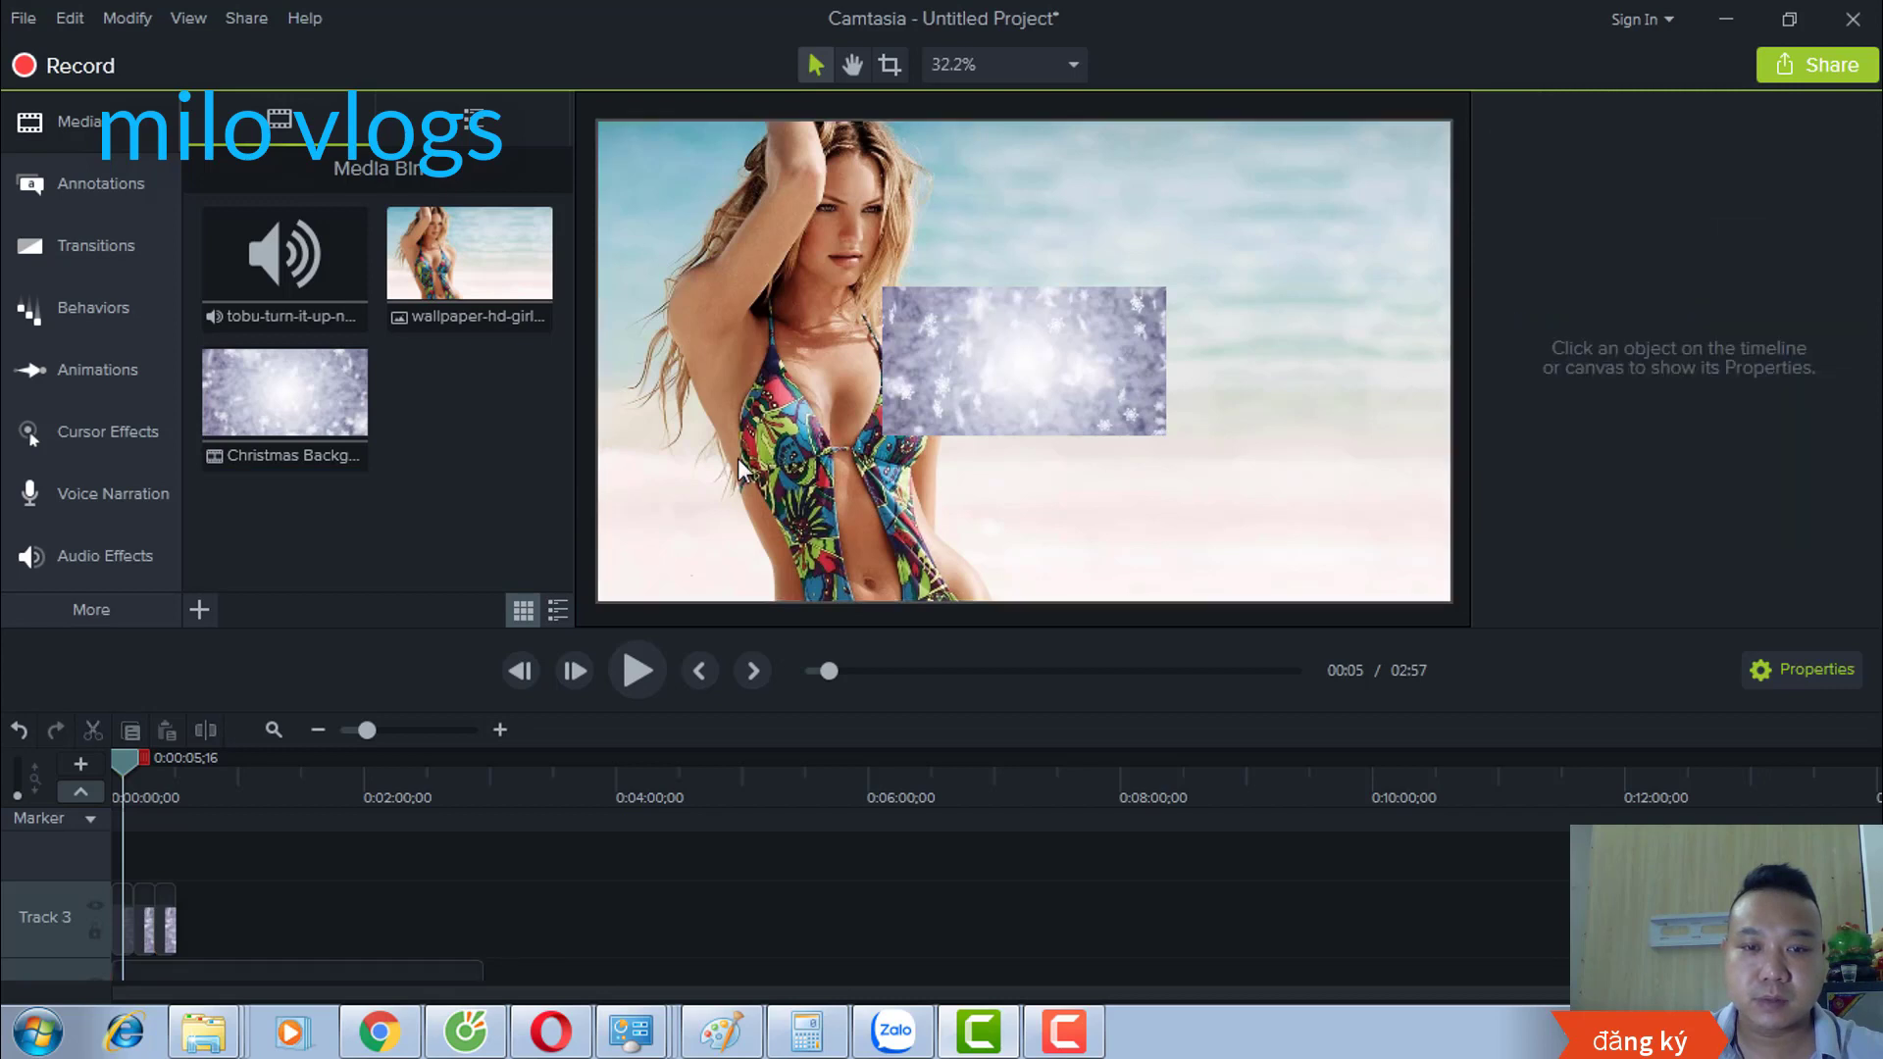
Step: Enlarge the first snow clip from its corners to about 319.5%, centred so it covers the whole canvas
click(958, 365)
drag(882, 434, 577, 600)
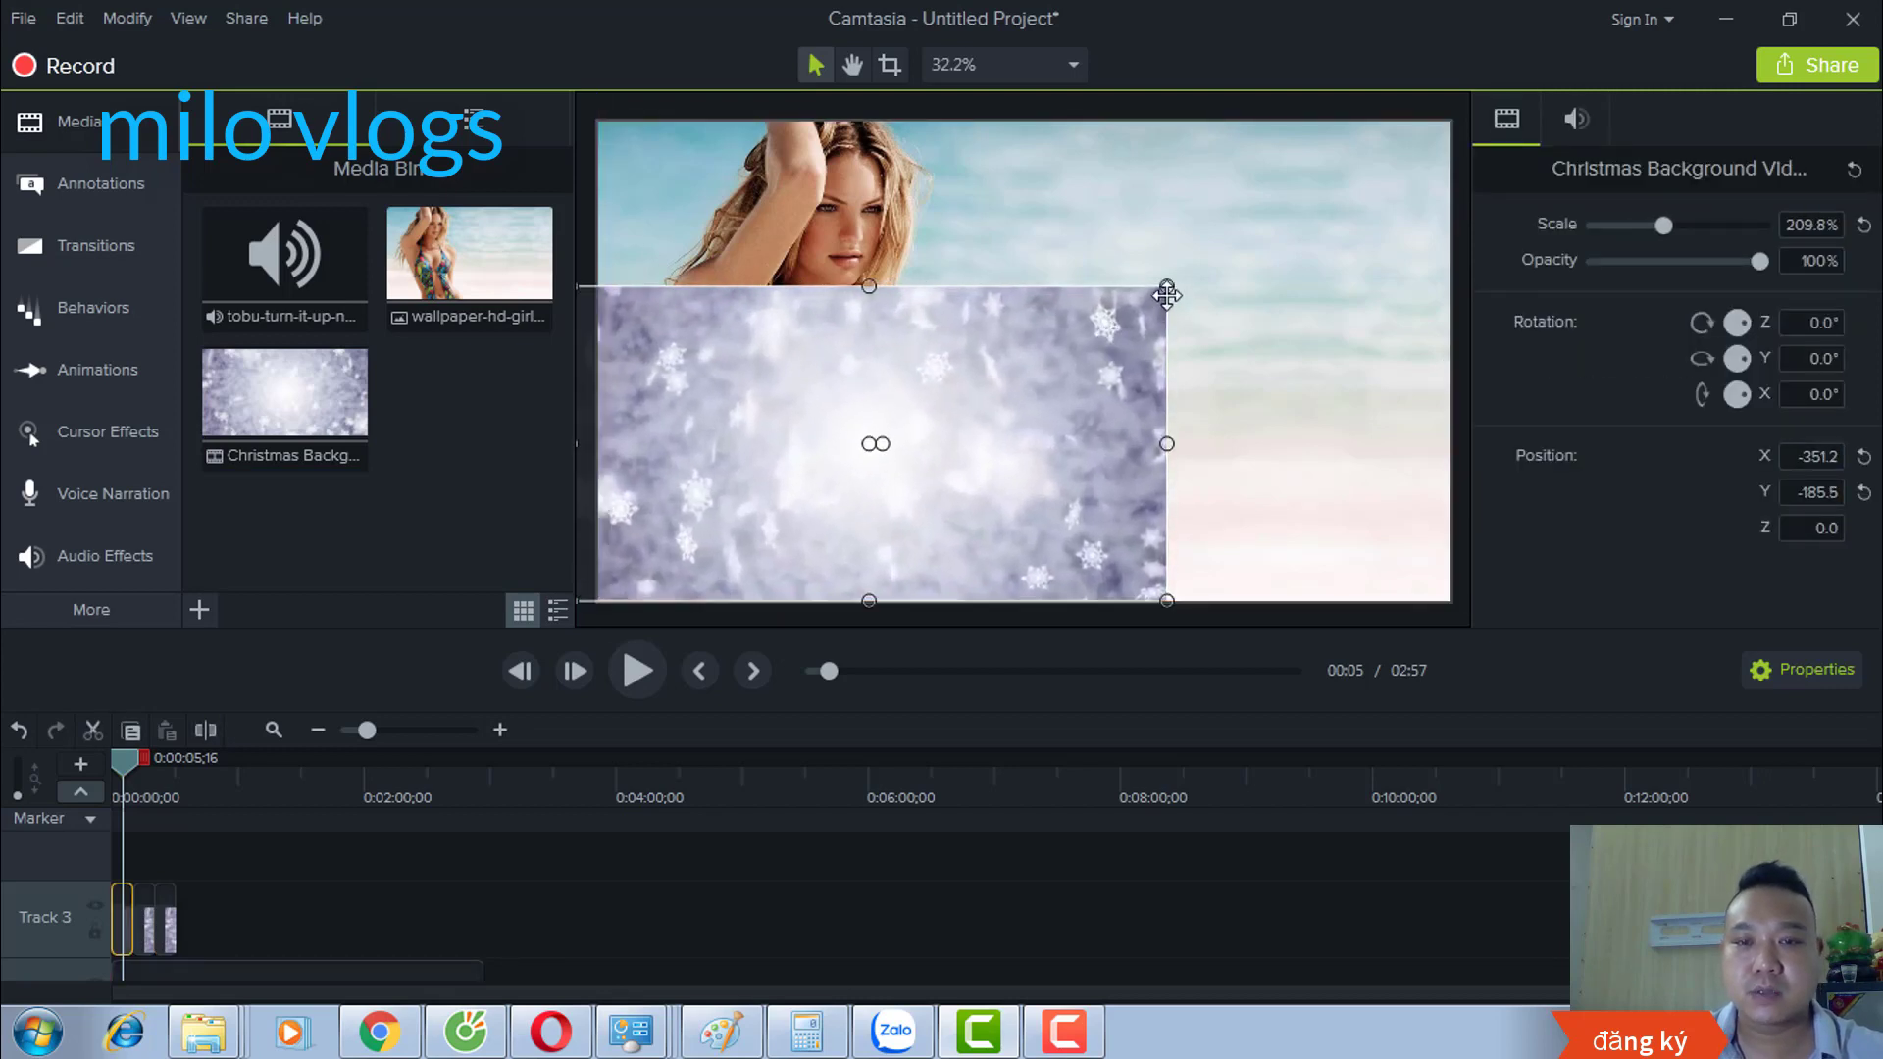
drag(1166, 294, 1461, 116)
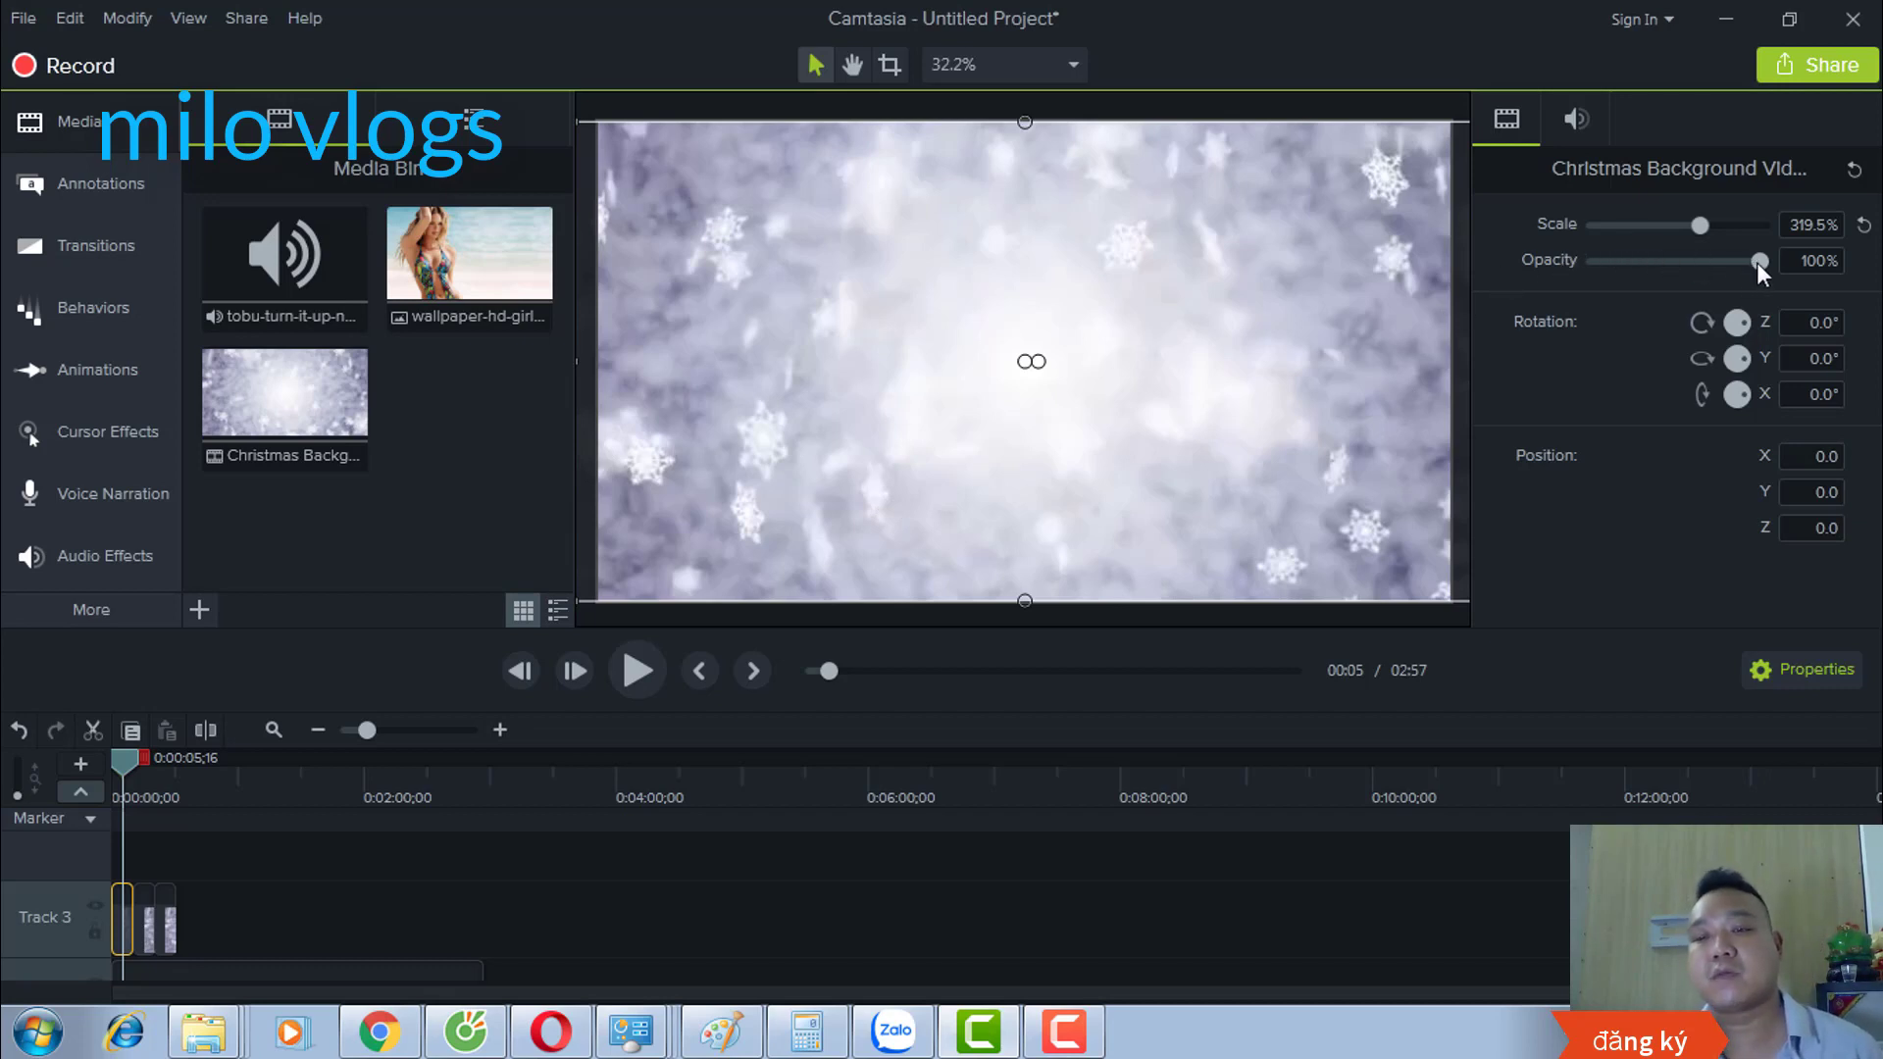
Step: Lower the first snow clip's opacity to 20% so the wallpaper shows through, and return the playhead to 0:00
mouse_move(1756, 262)
mouse_down()
mouse_move(1740, 264)
mouse_move(1769, 264)
mouse_up()
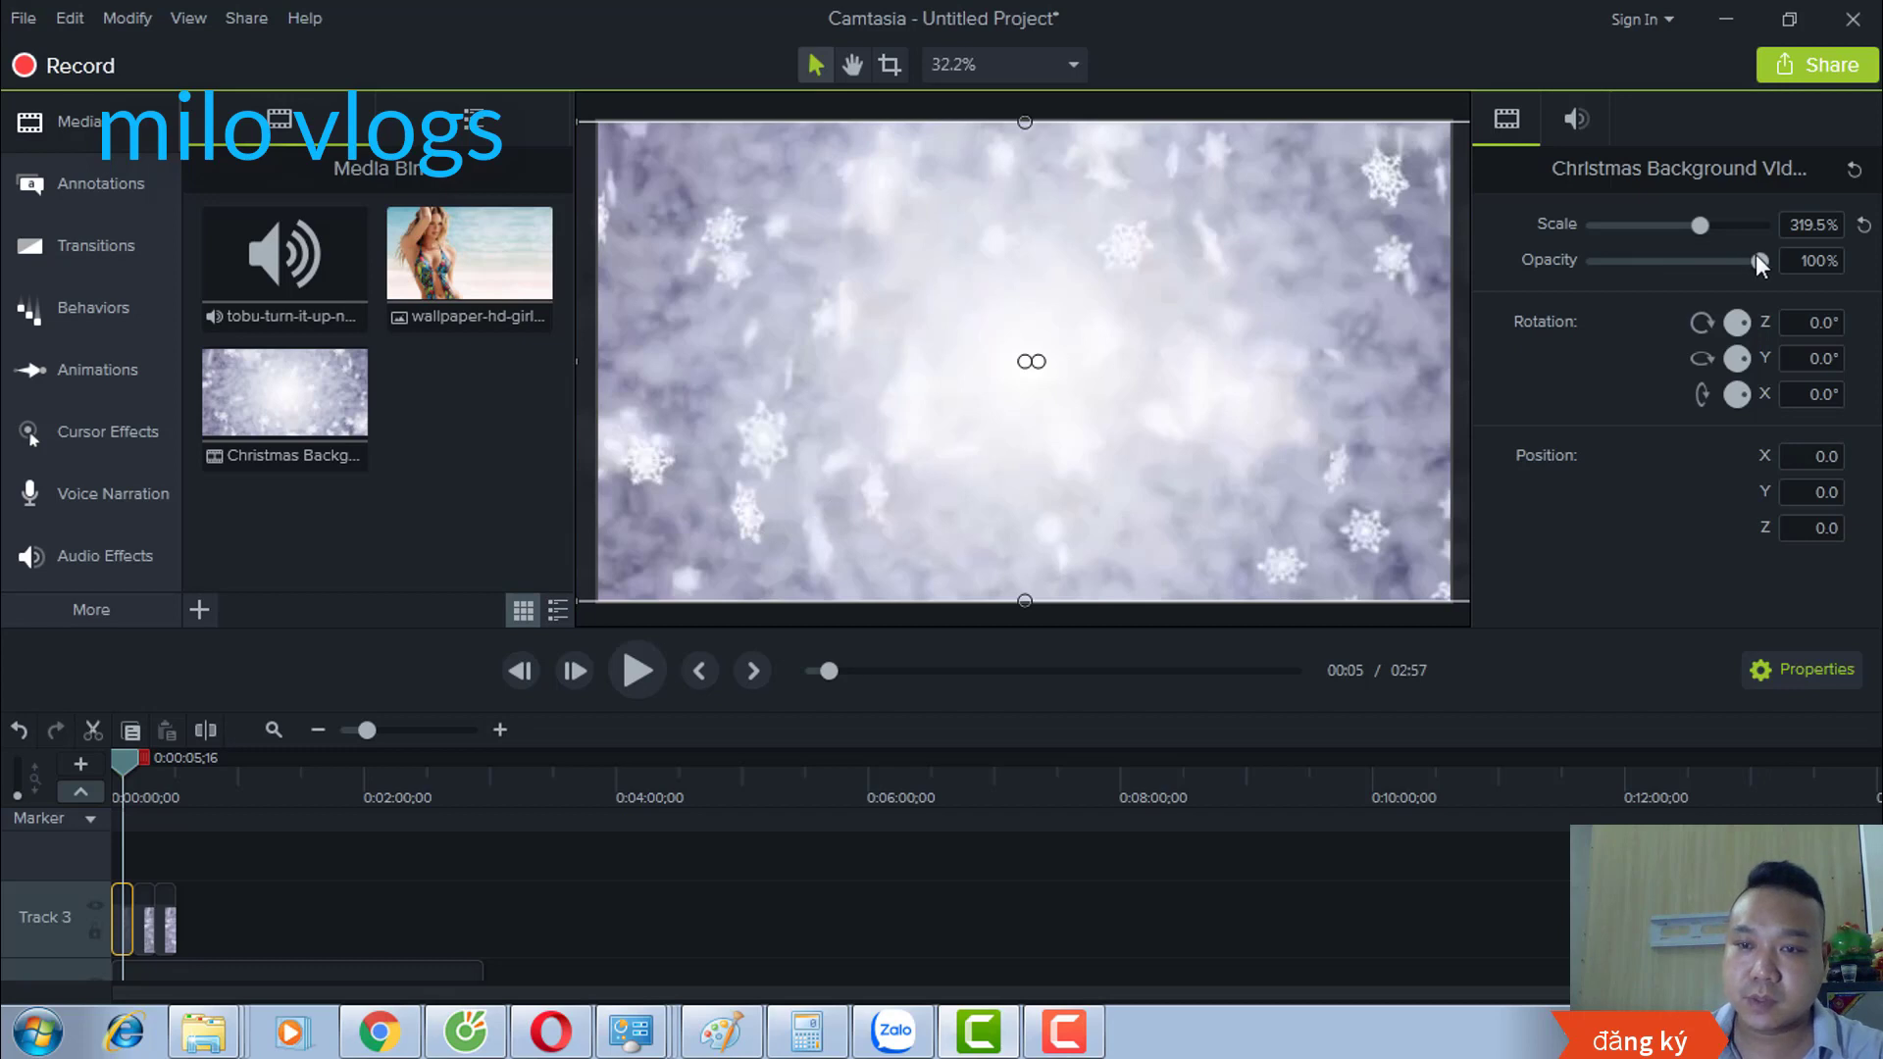
drag(1760, 257, 1628, 262)
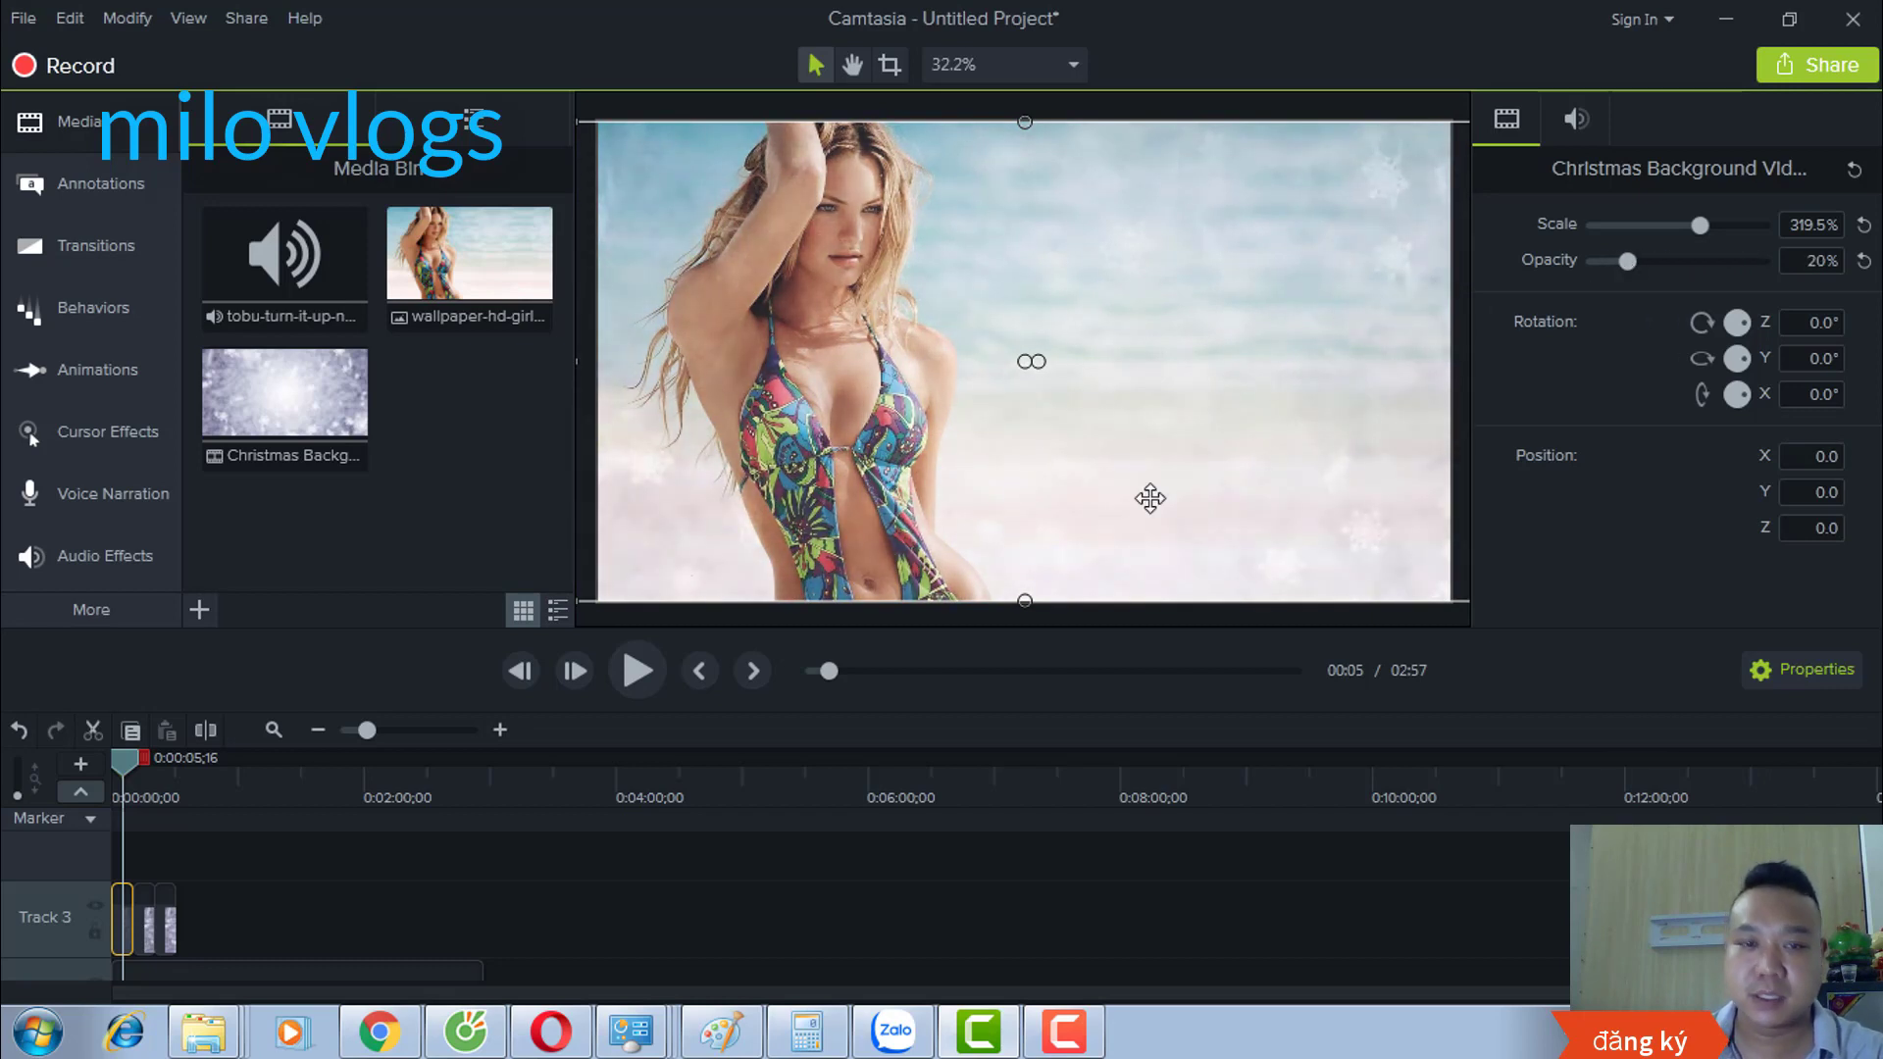
drag(130, 763, 114, 761)
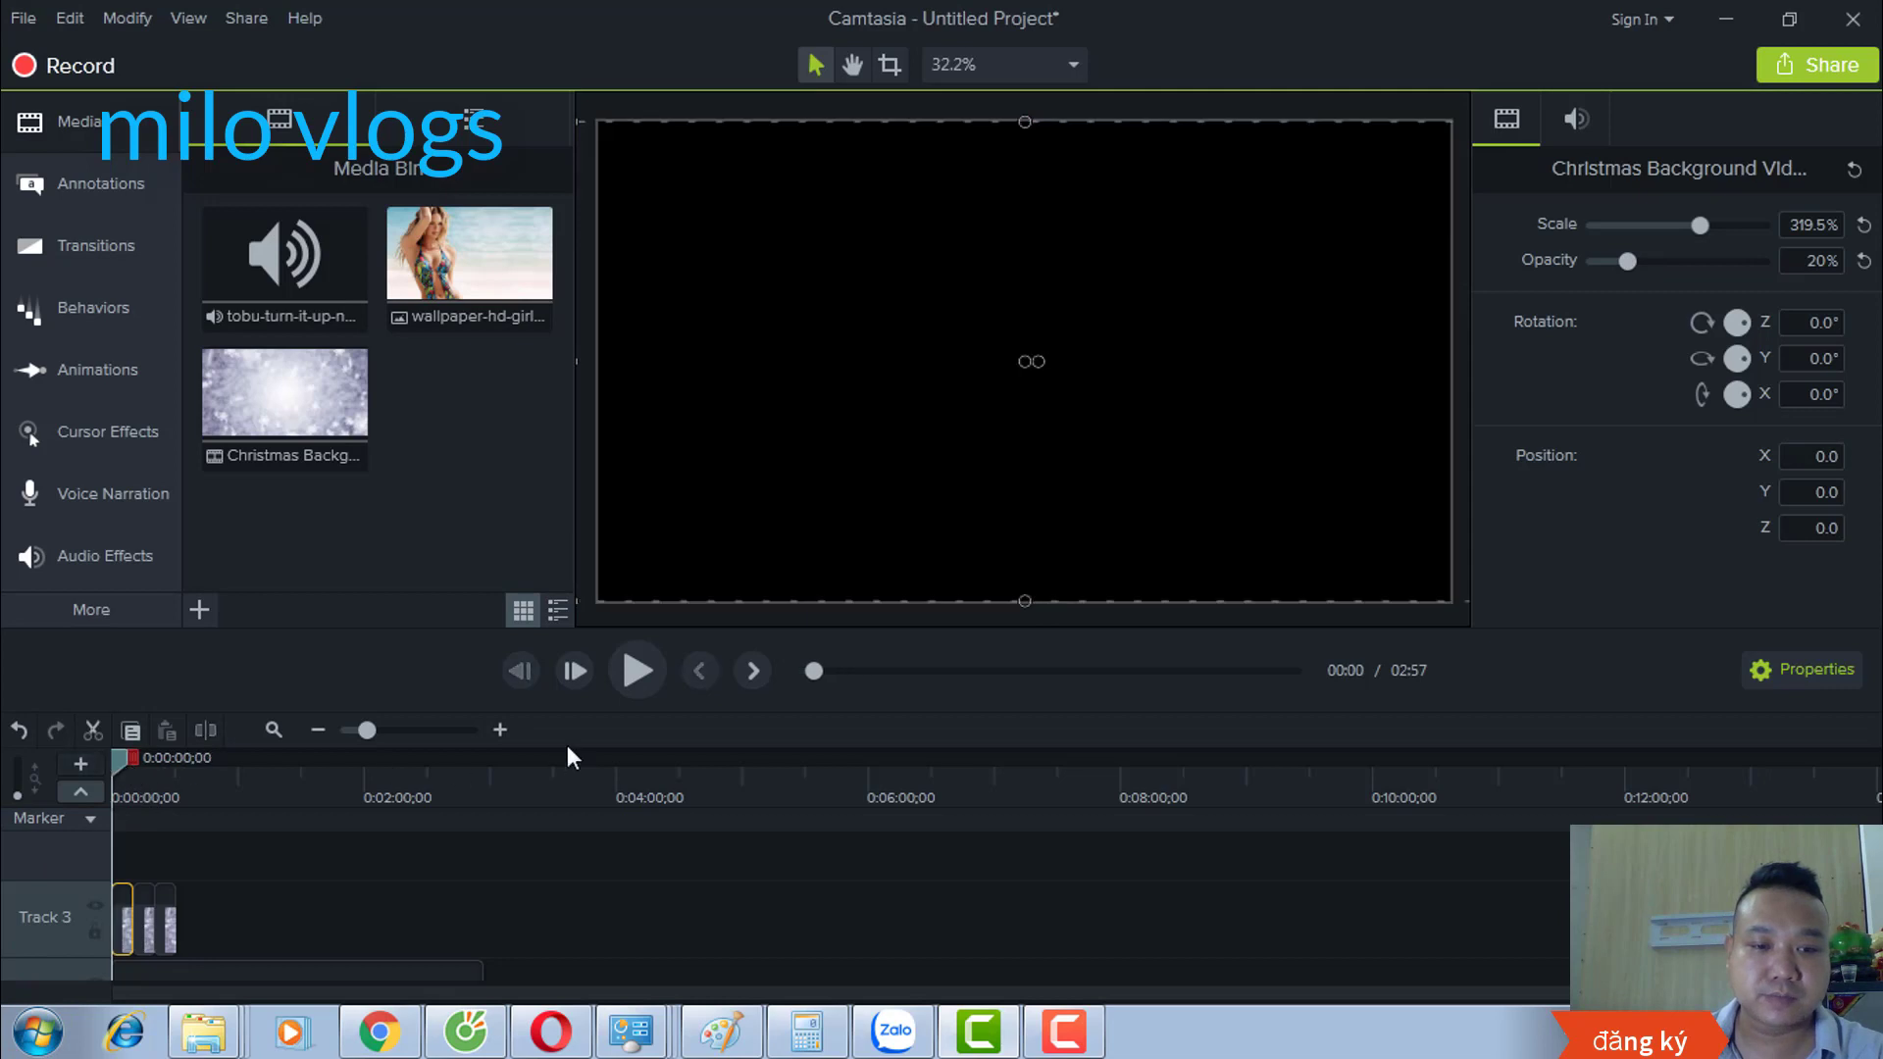
Step: Play the snow overlay, try the first snow clip at 39% opacity, and replay the opening seconds to compare
click(635, 666)
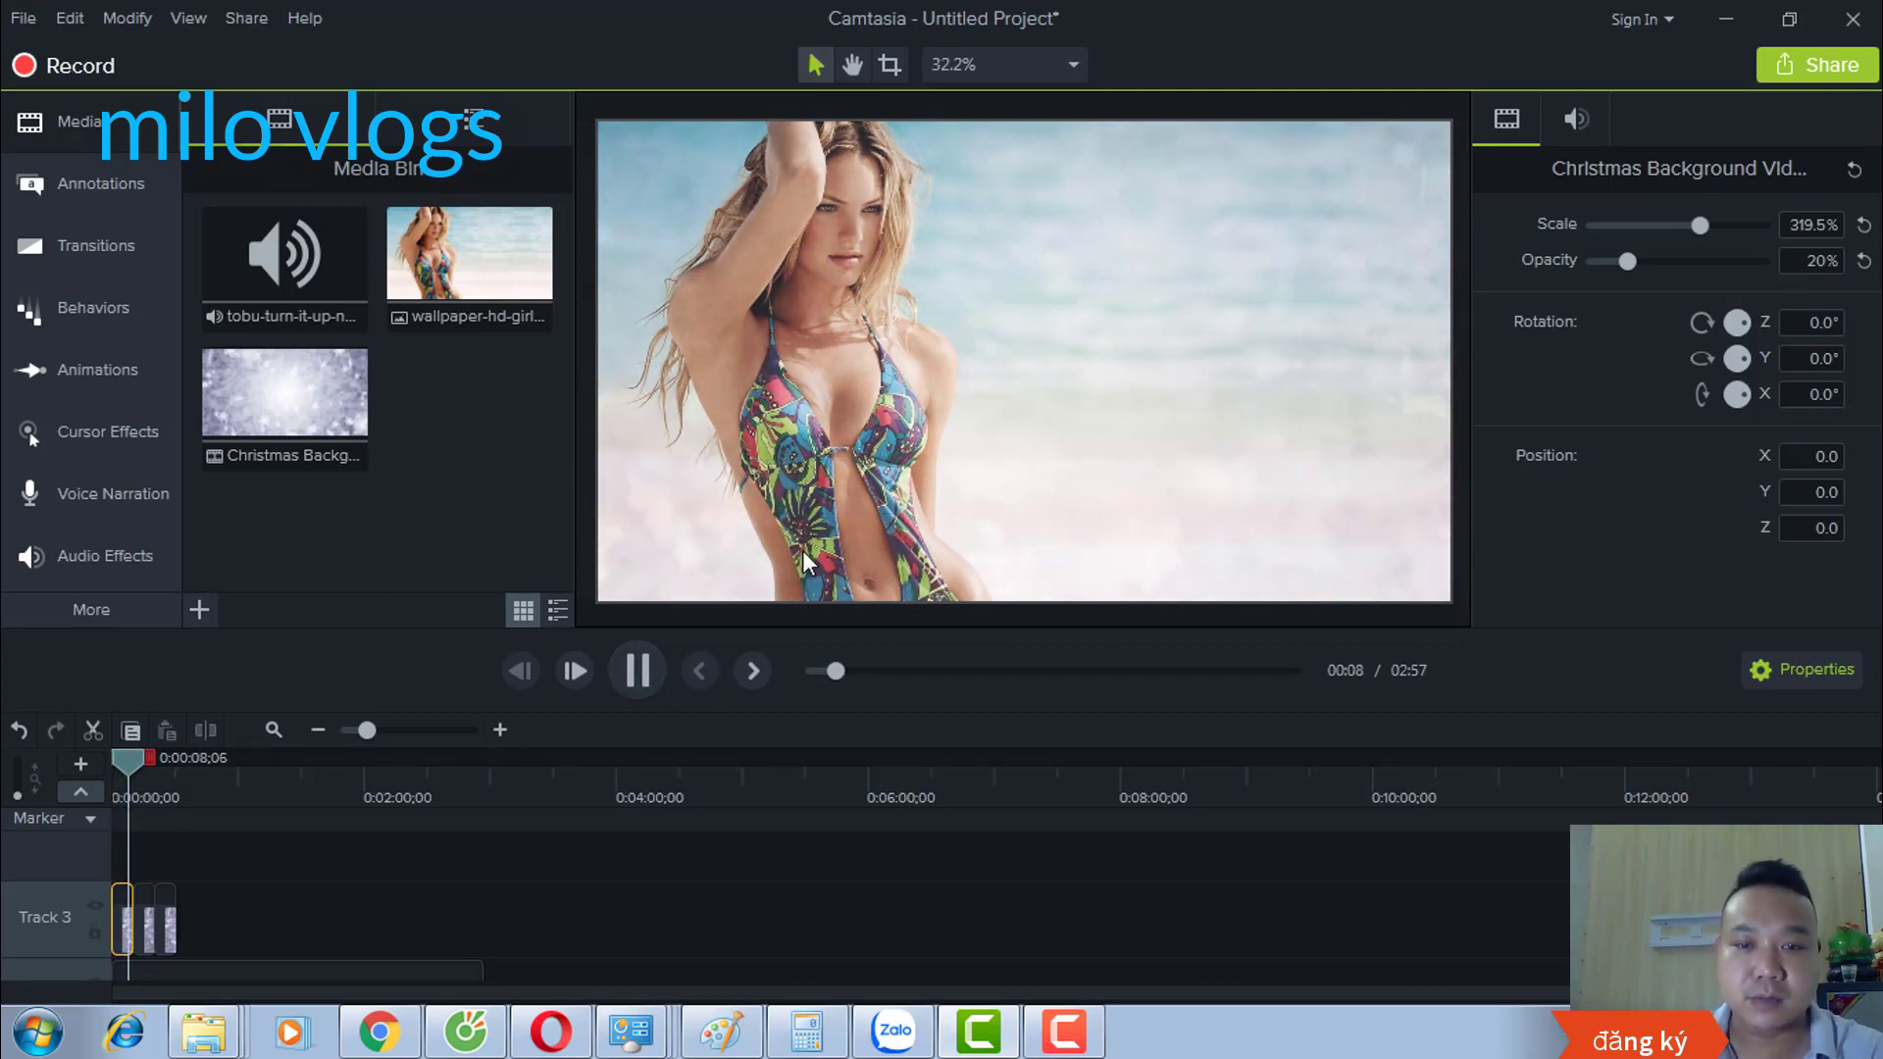
click(639, 671)
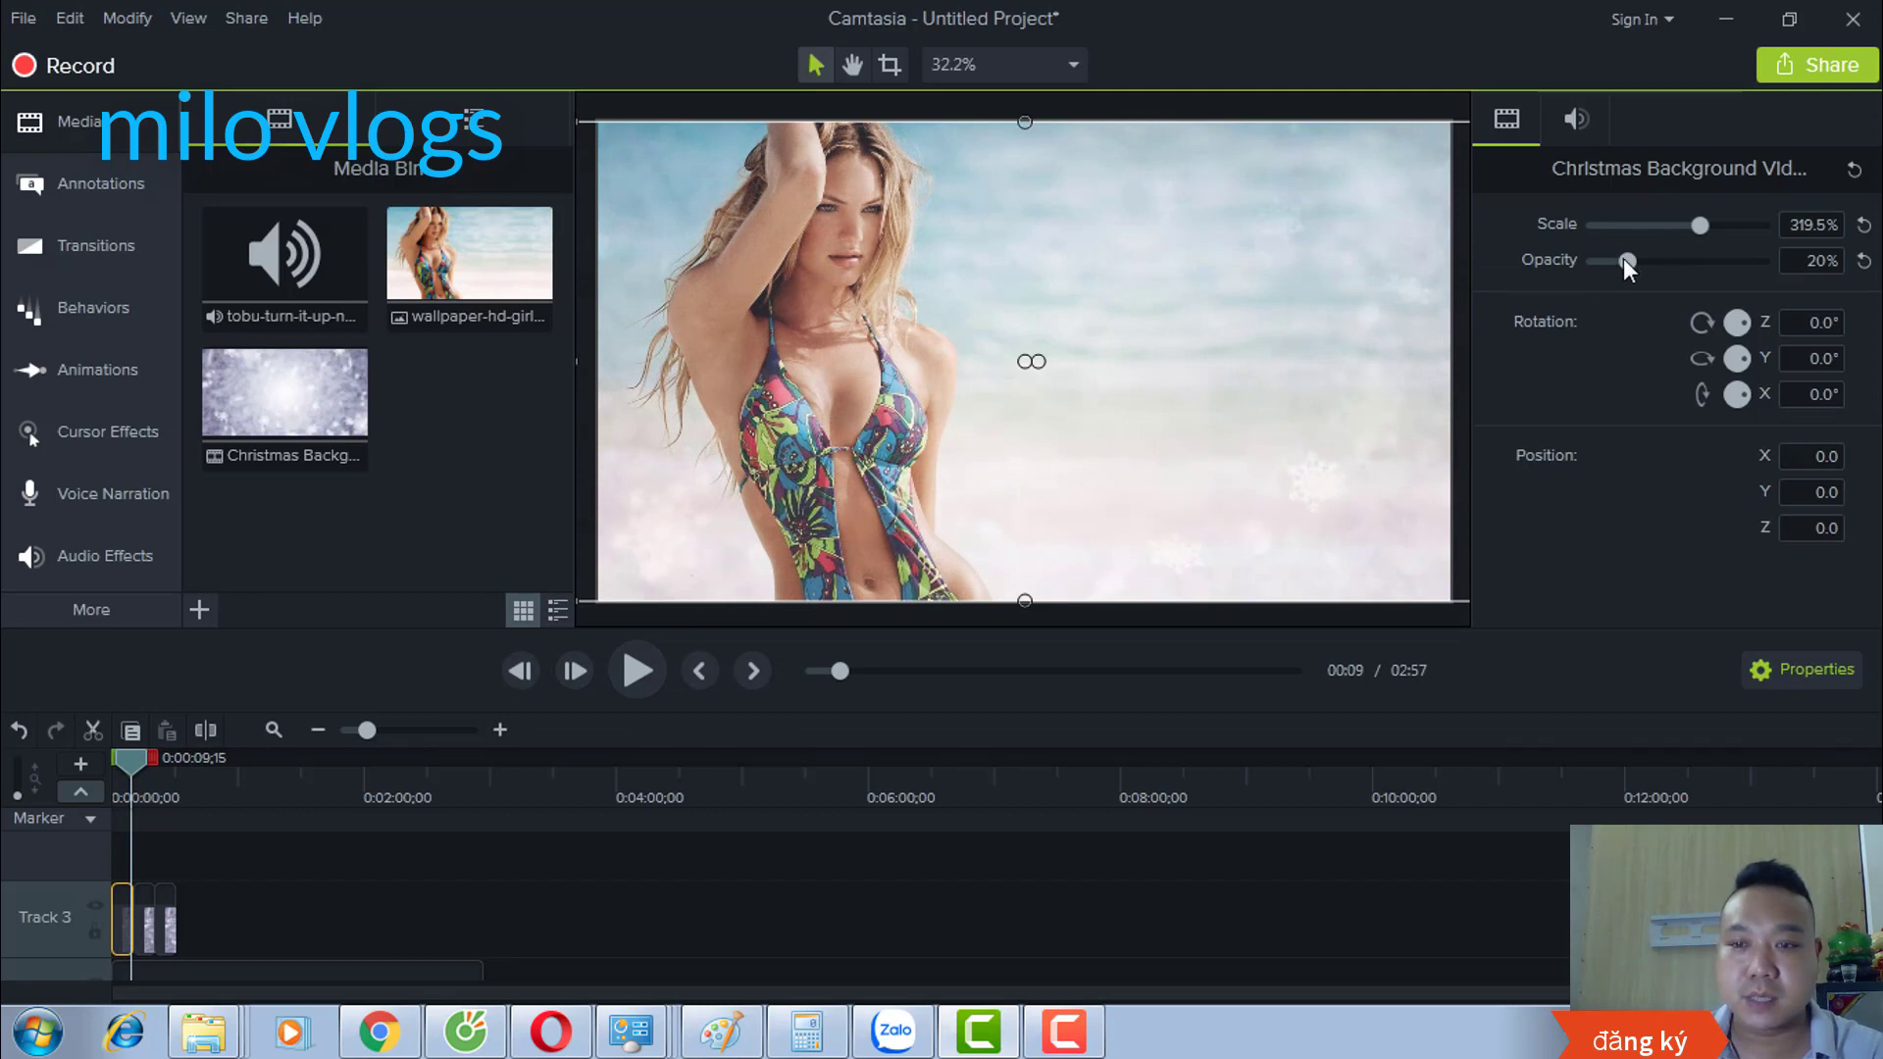
mouse_move(1622, 257)
mouse_down()
mouse_move(1681, 269)
mouse_move(1658, 263)
mouse_up()
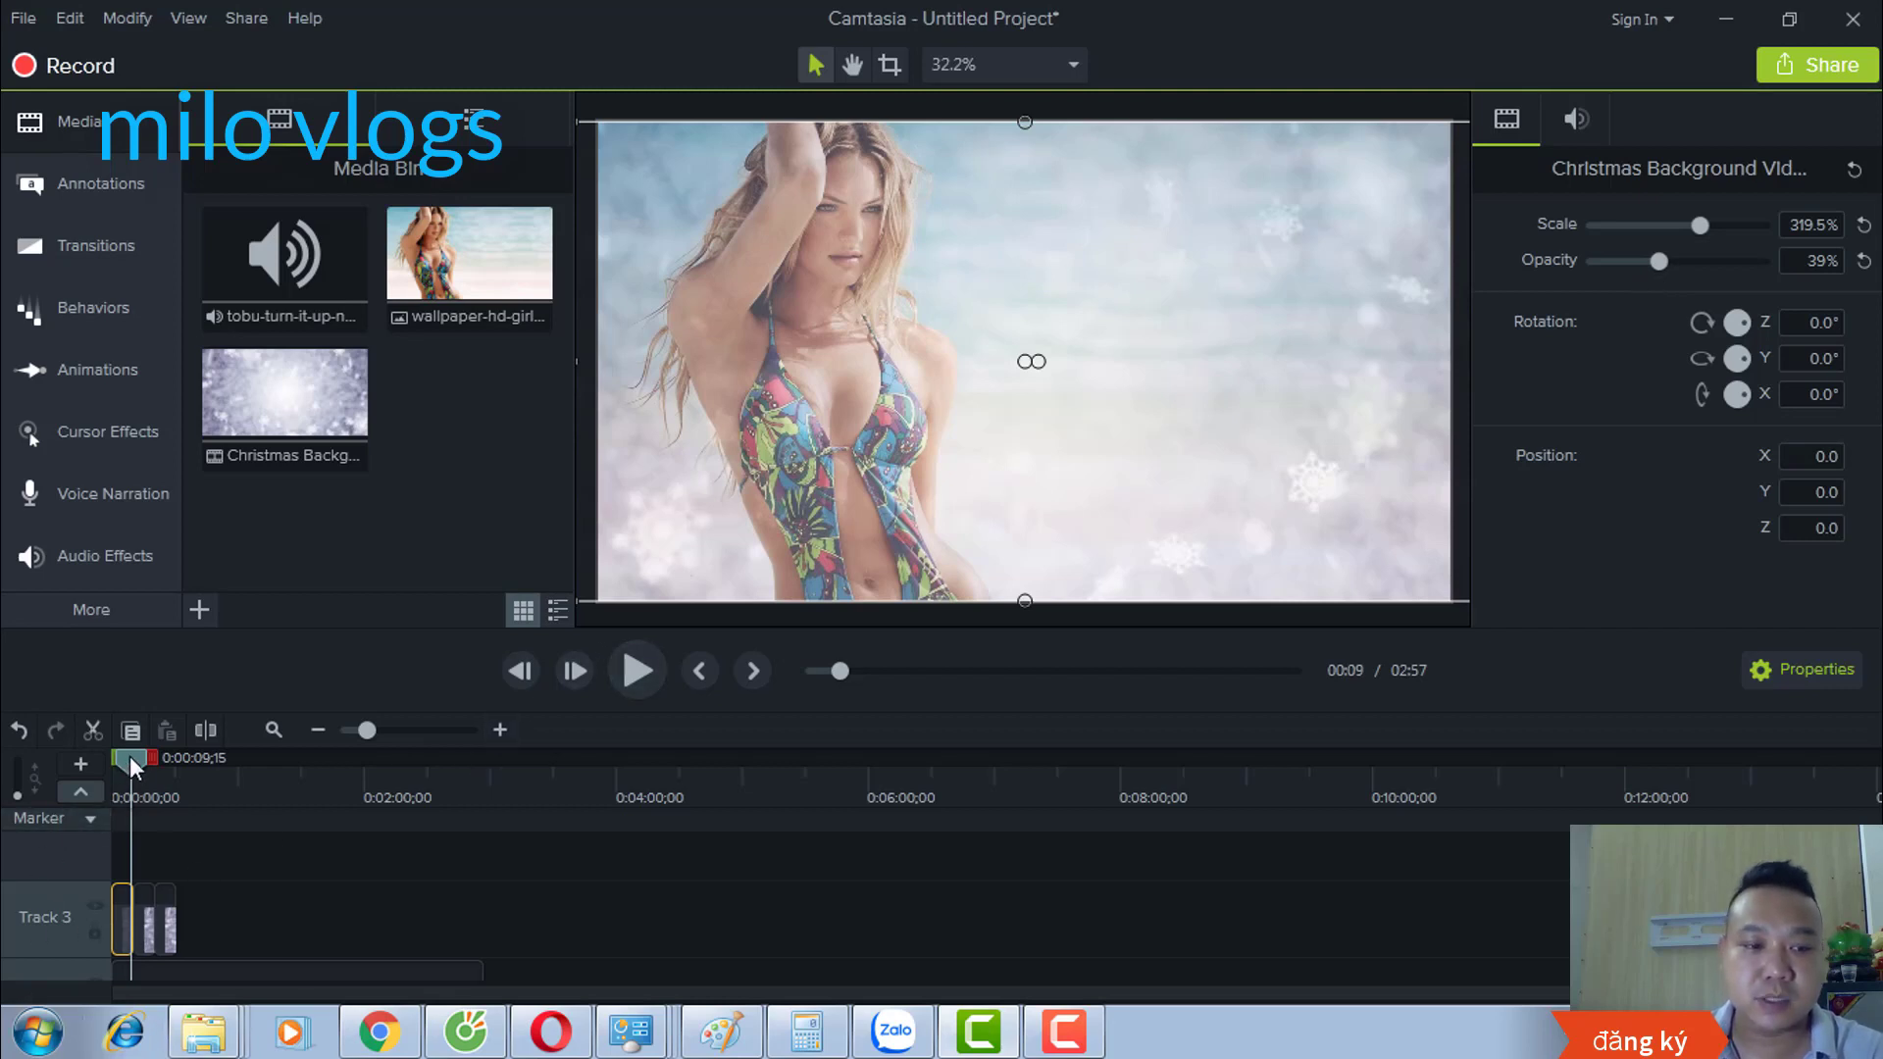
drag(129, 756, 117, 757)
click(641, 667)
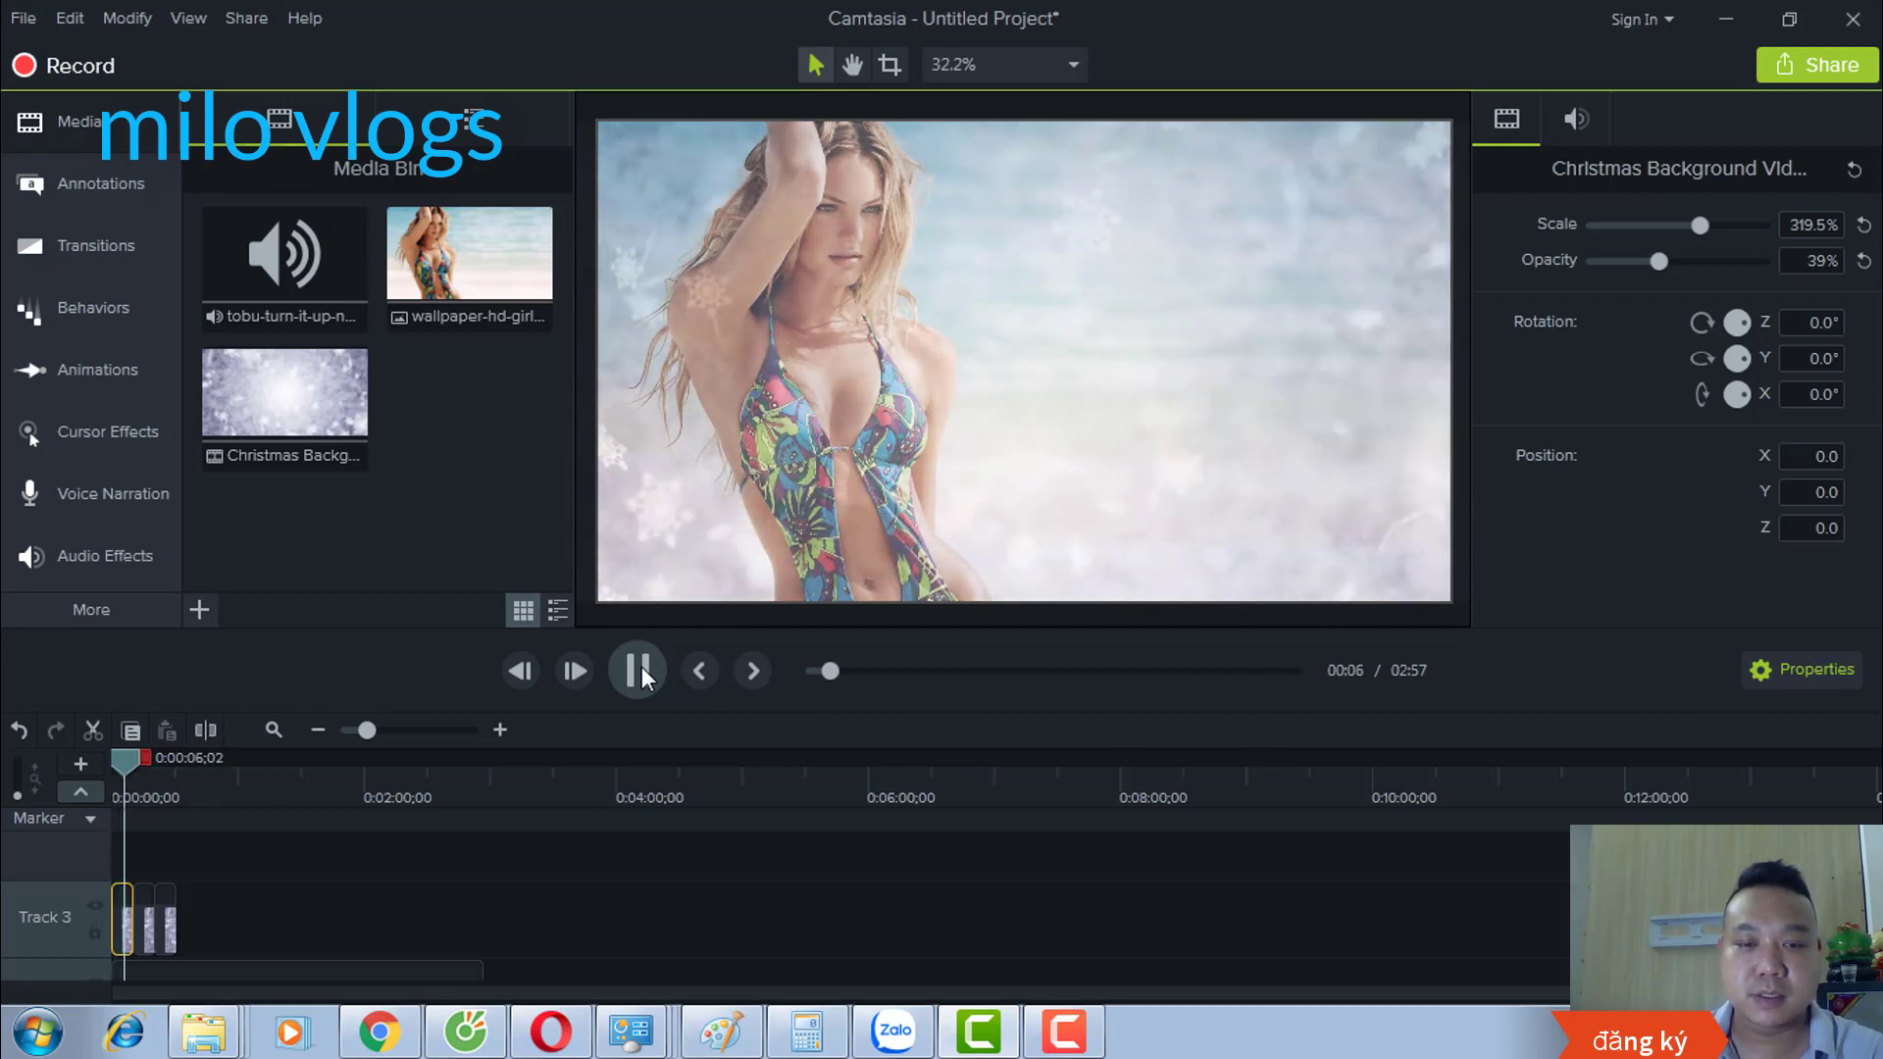
click(642, 667)
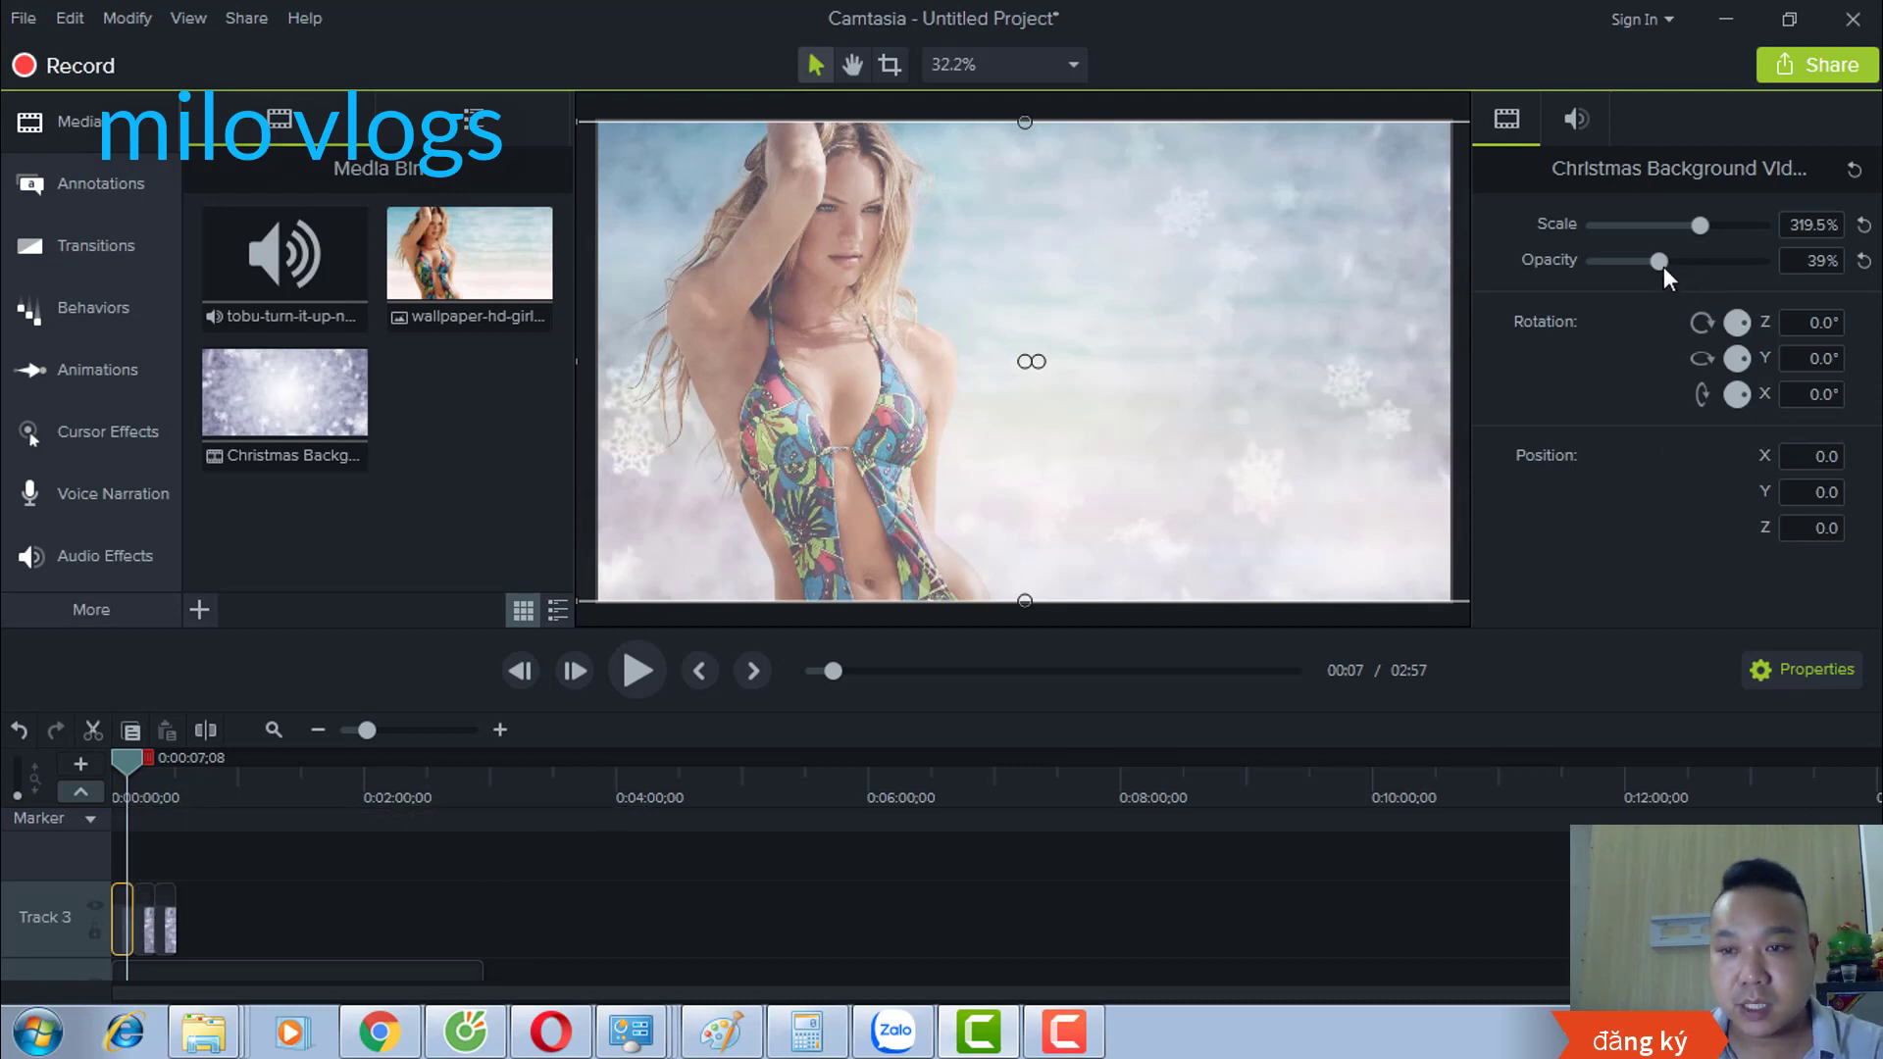
Step: Set the first snow clip's opacity to 25% and play the opening seconds from 0:00 to check the overlay
drag(1662, 257, 1640, 263)
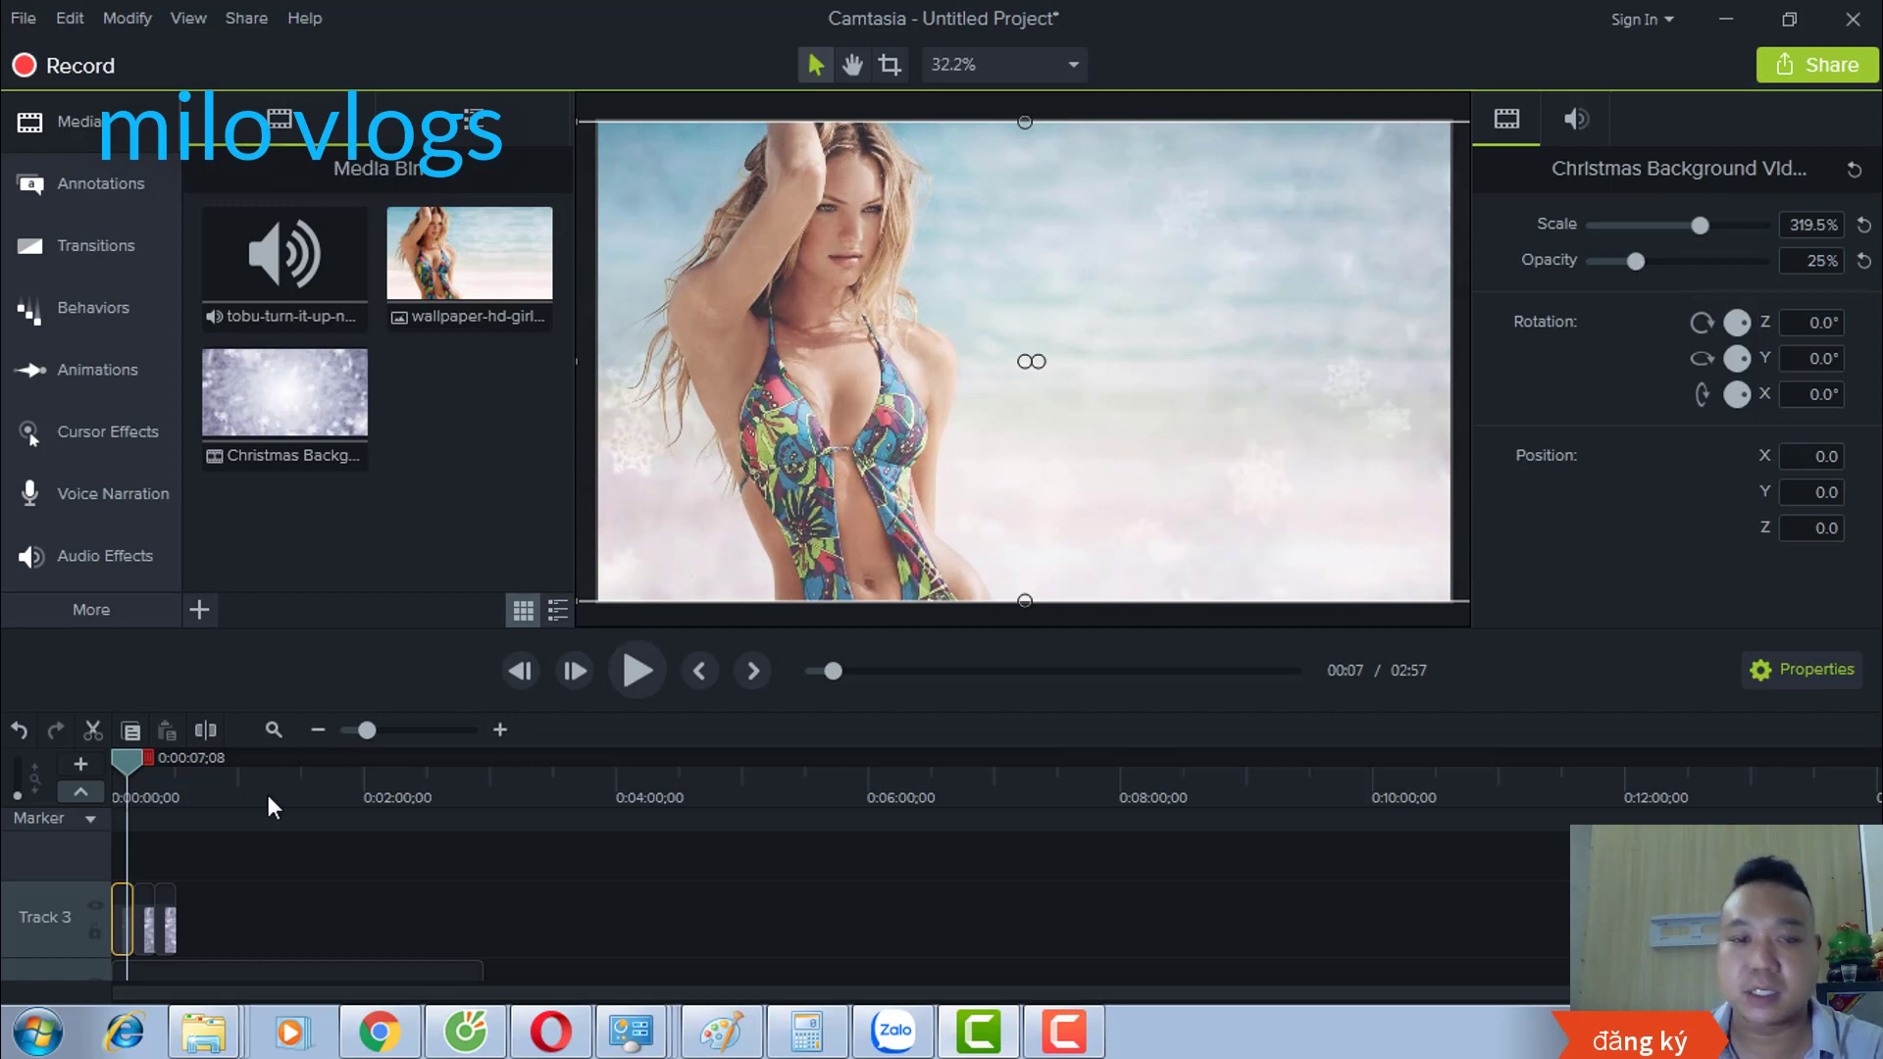
drag(132, 756, 114, 757)
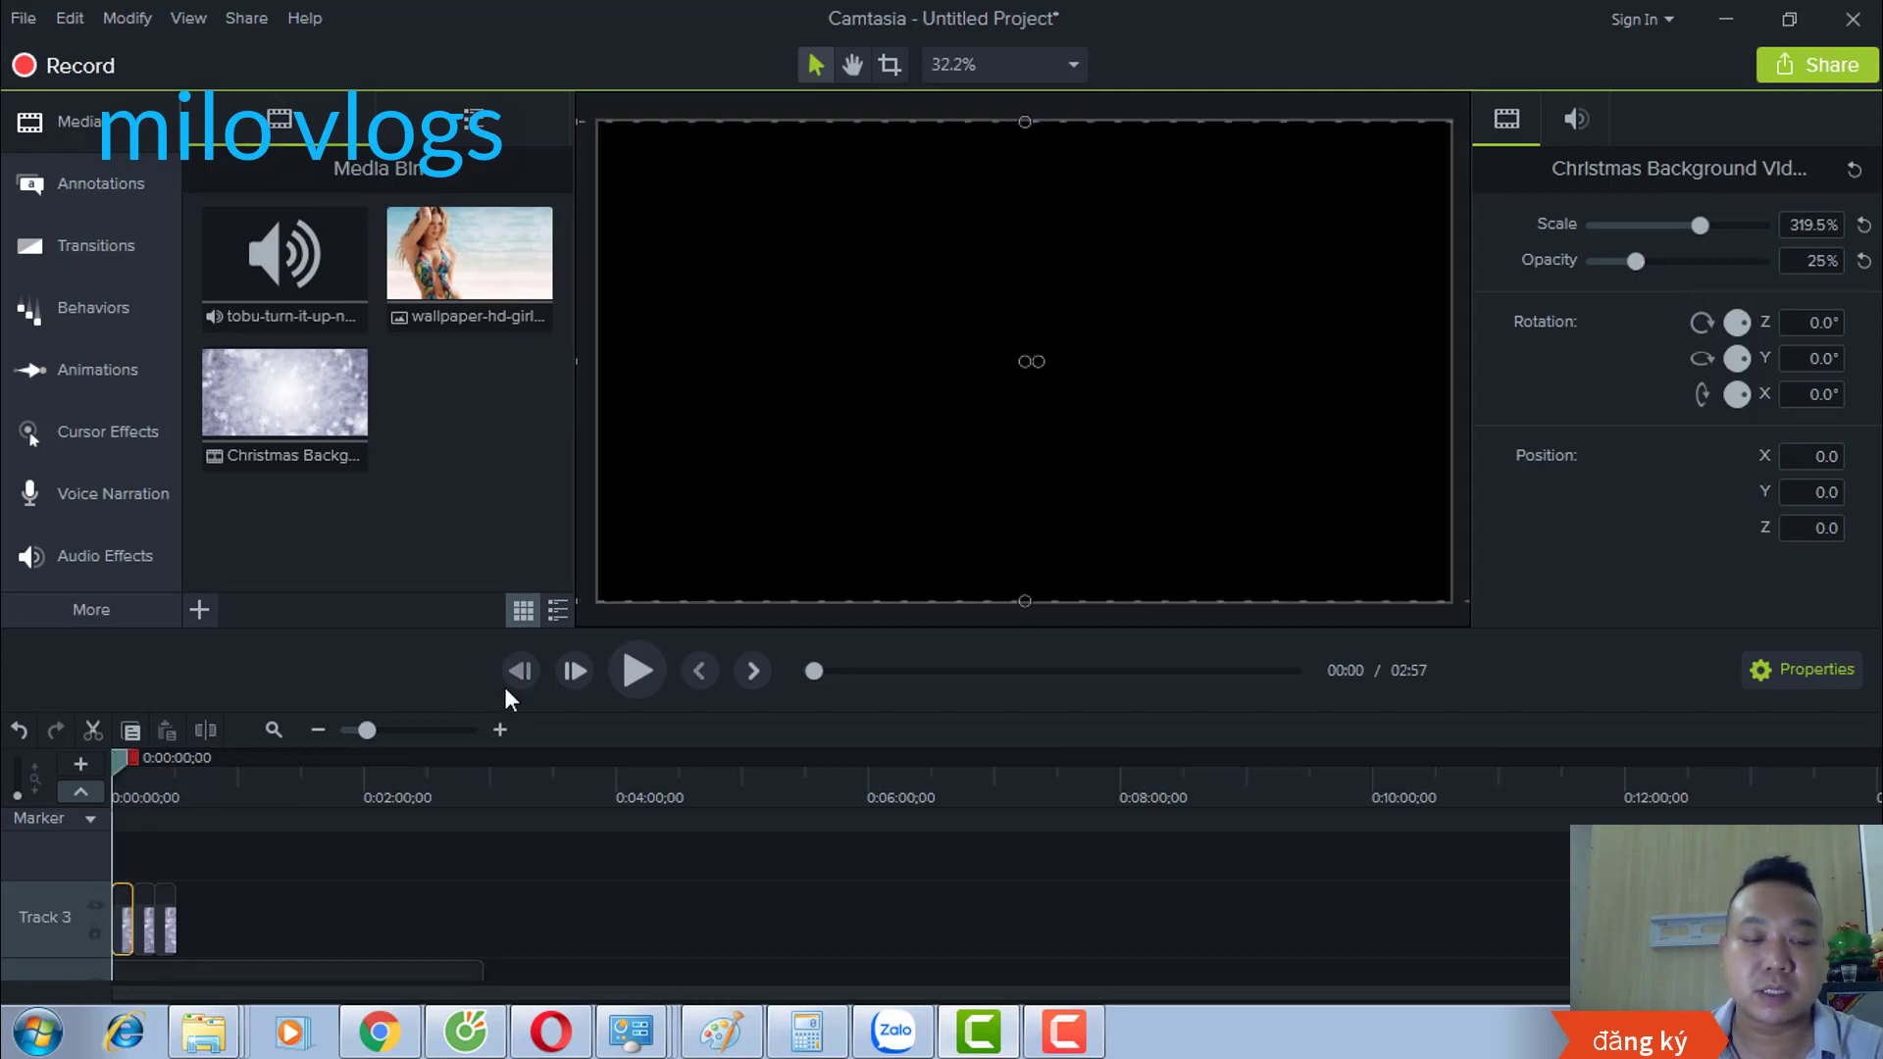
click(639, 670)
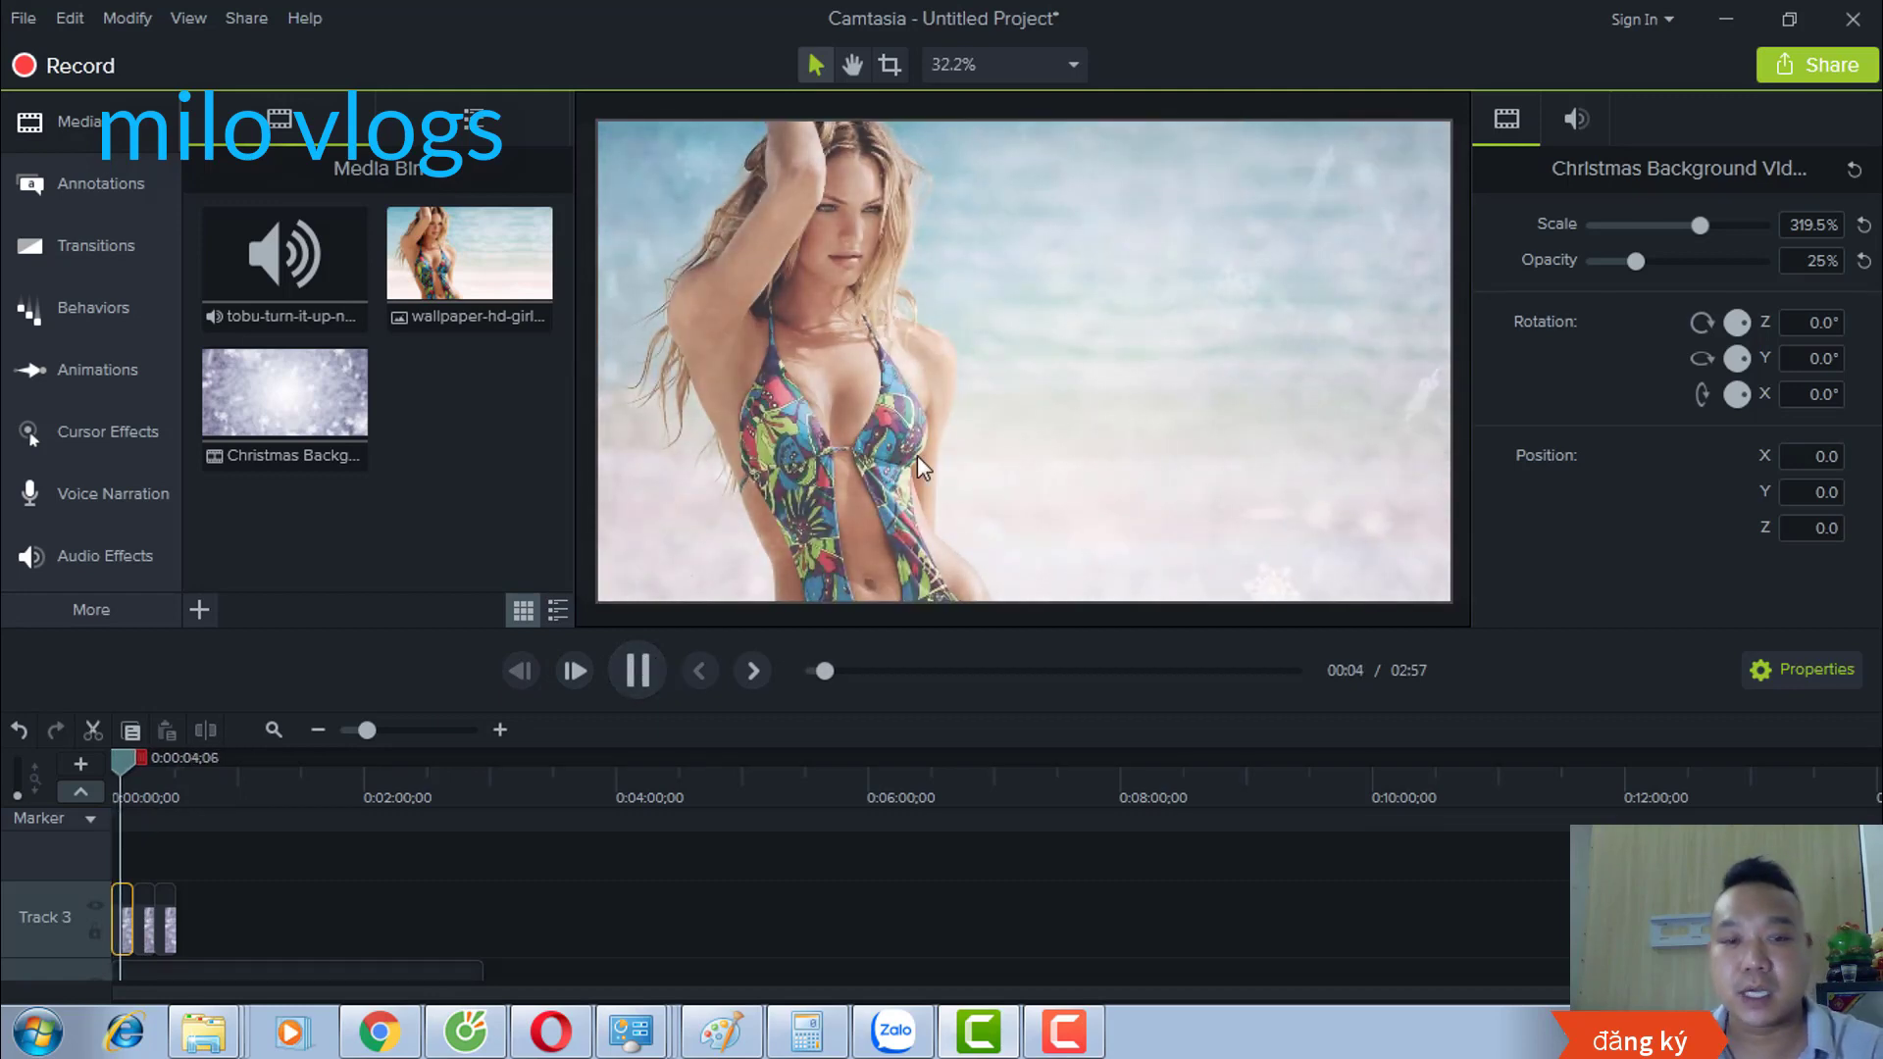
click(639, 670)
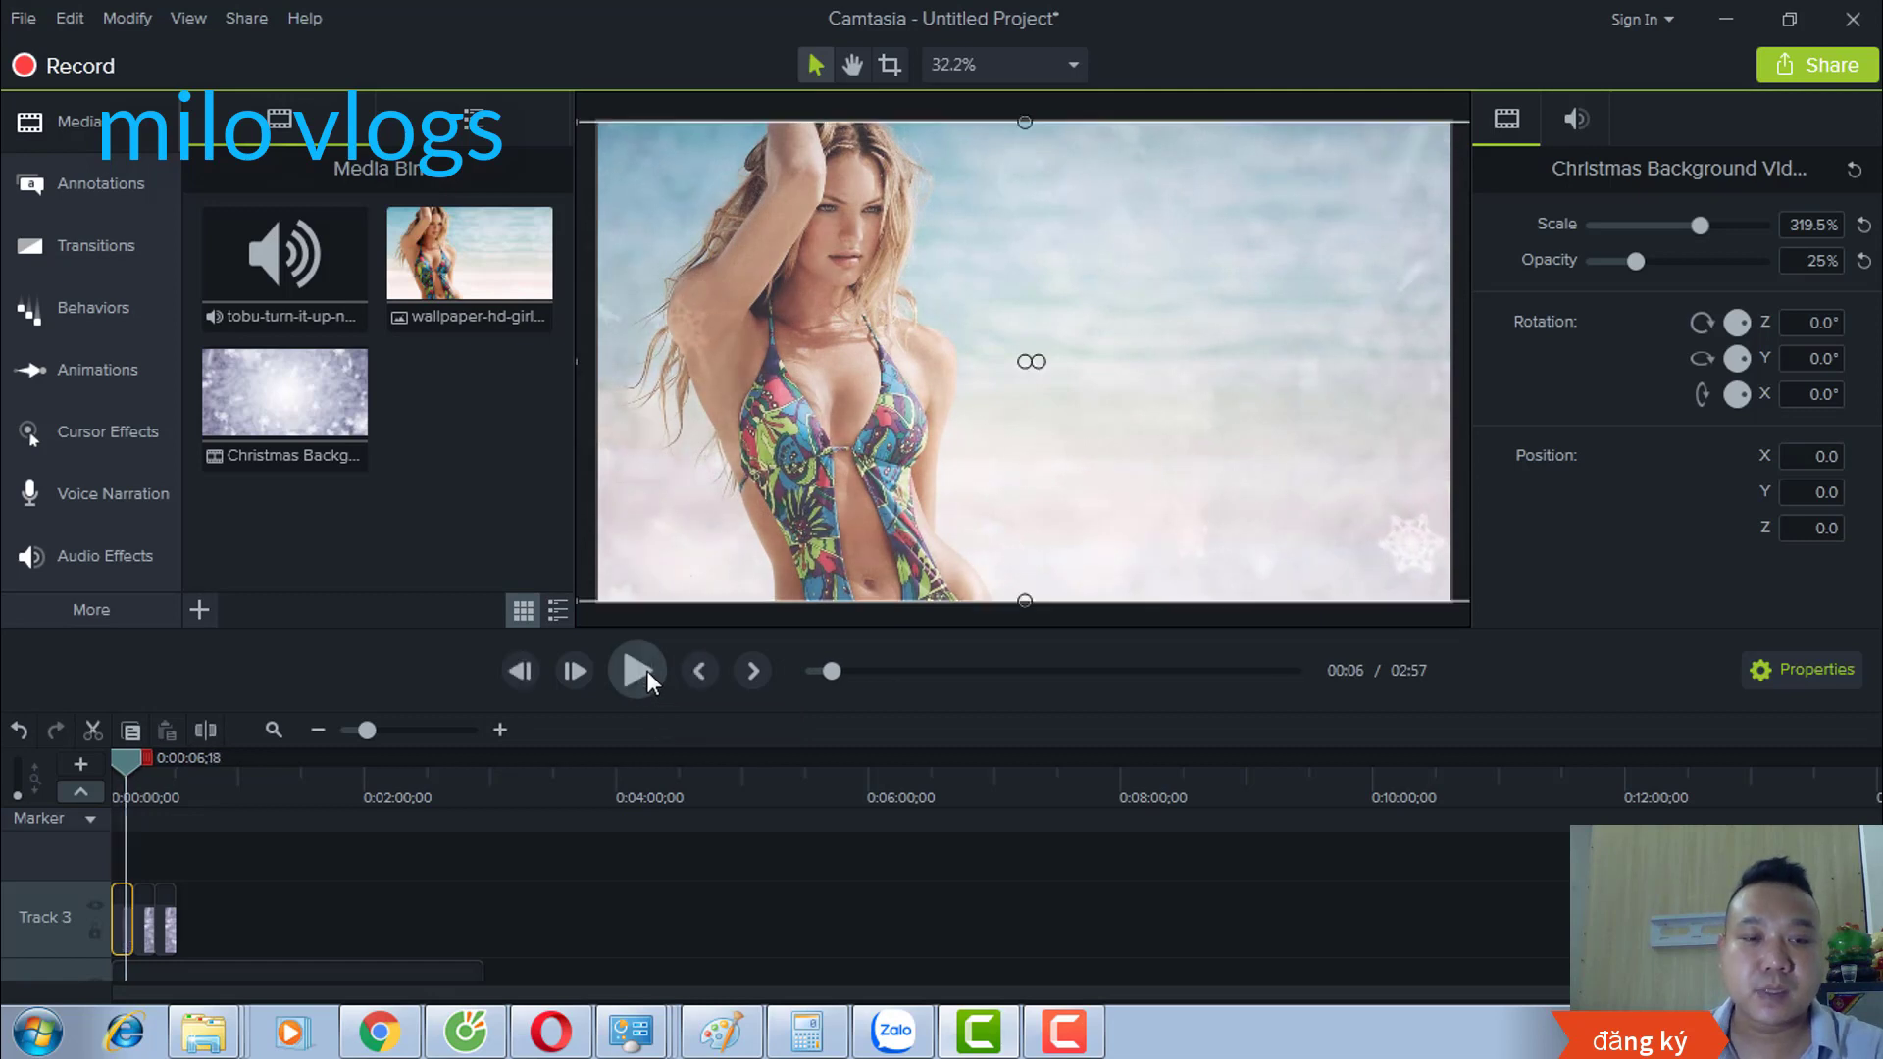
Step: Check the second and third snow clips' properties, reselect the first clip, and briefly play the timeline from 0:00
click(146, 923)
click(167, 921)
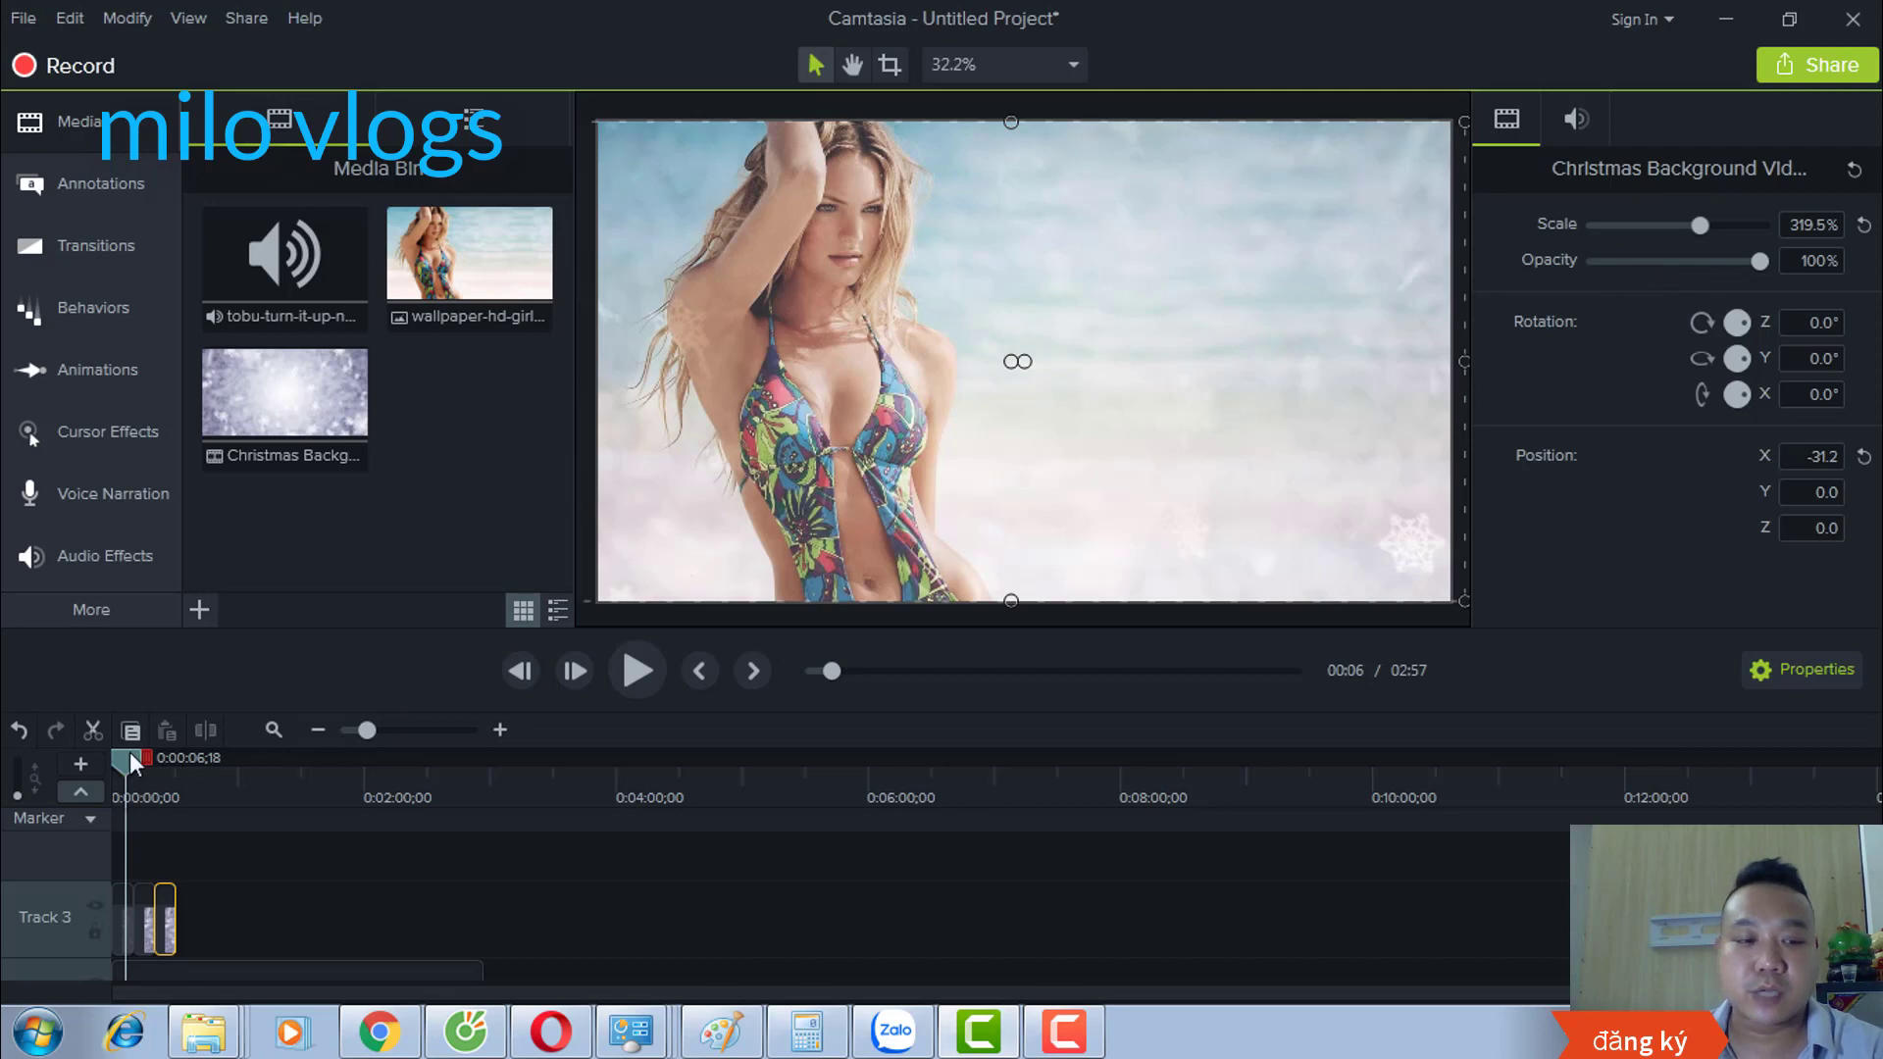
drag(129, 751, 103, 751)
click(125, 924)
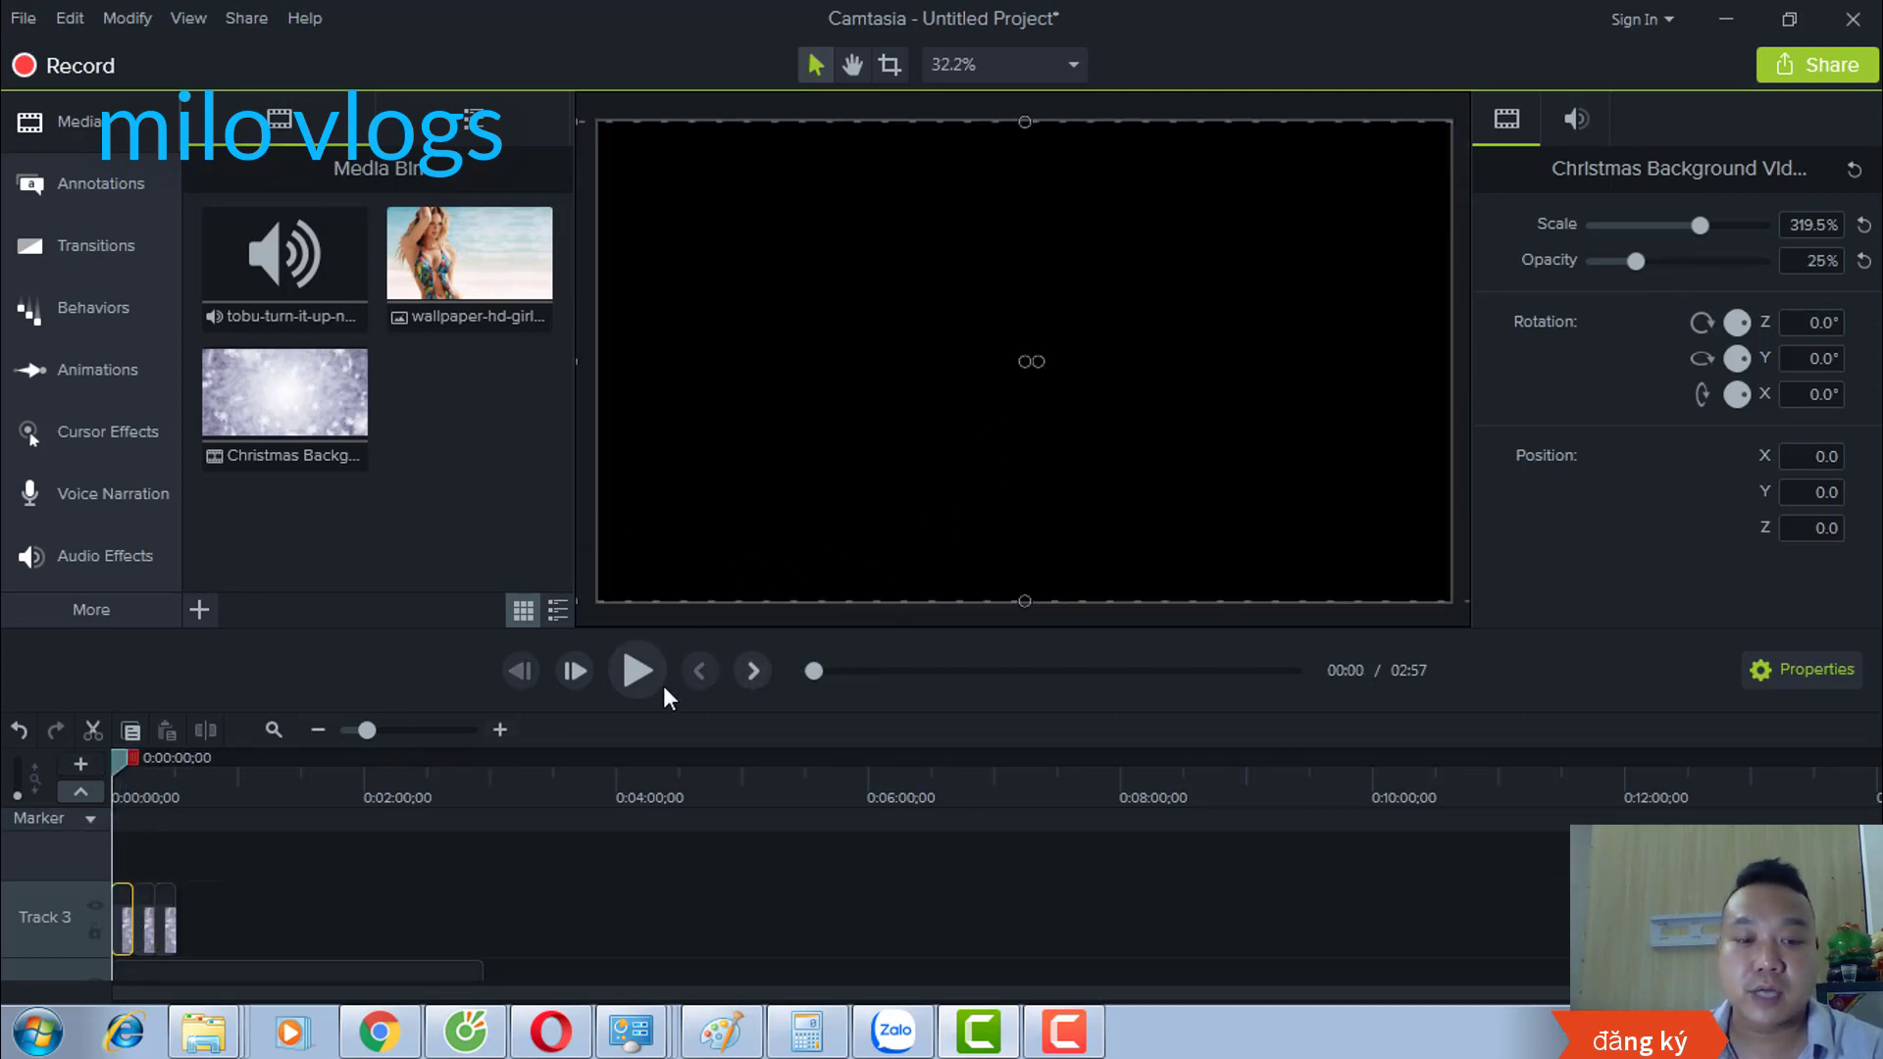
click(630, 673)
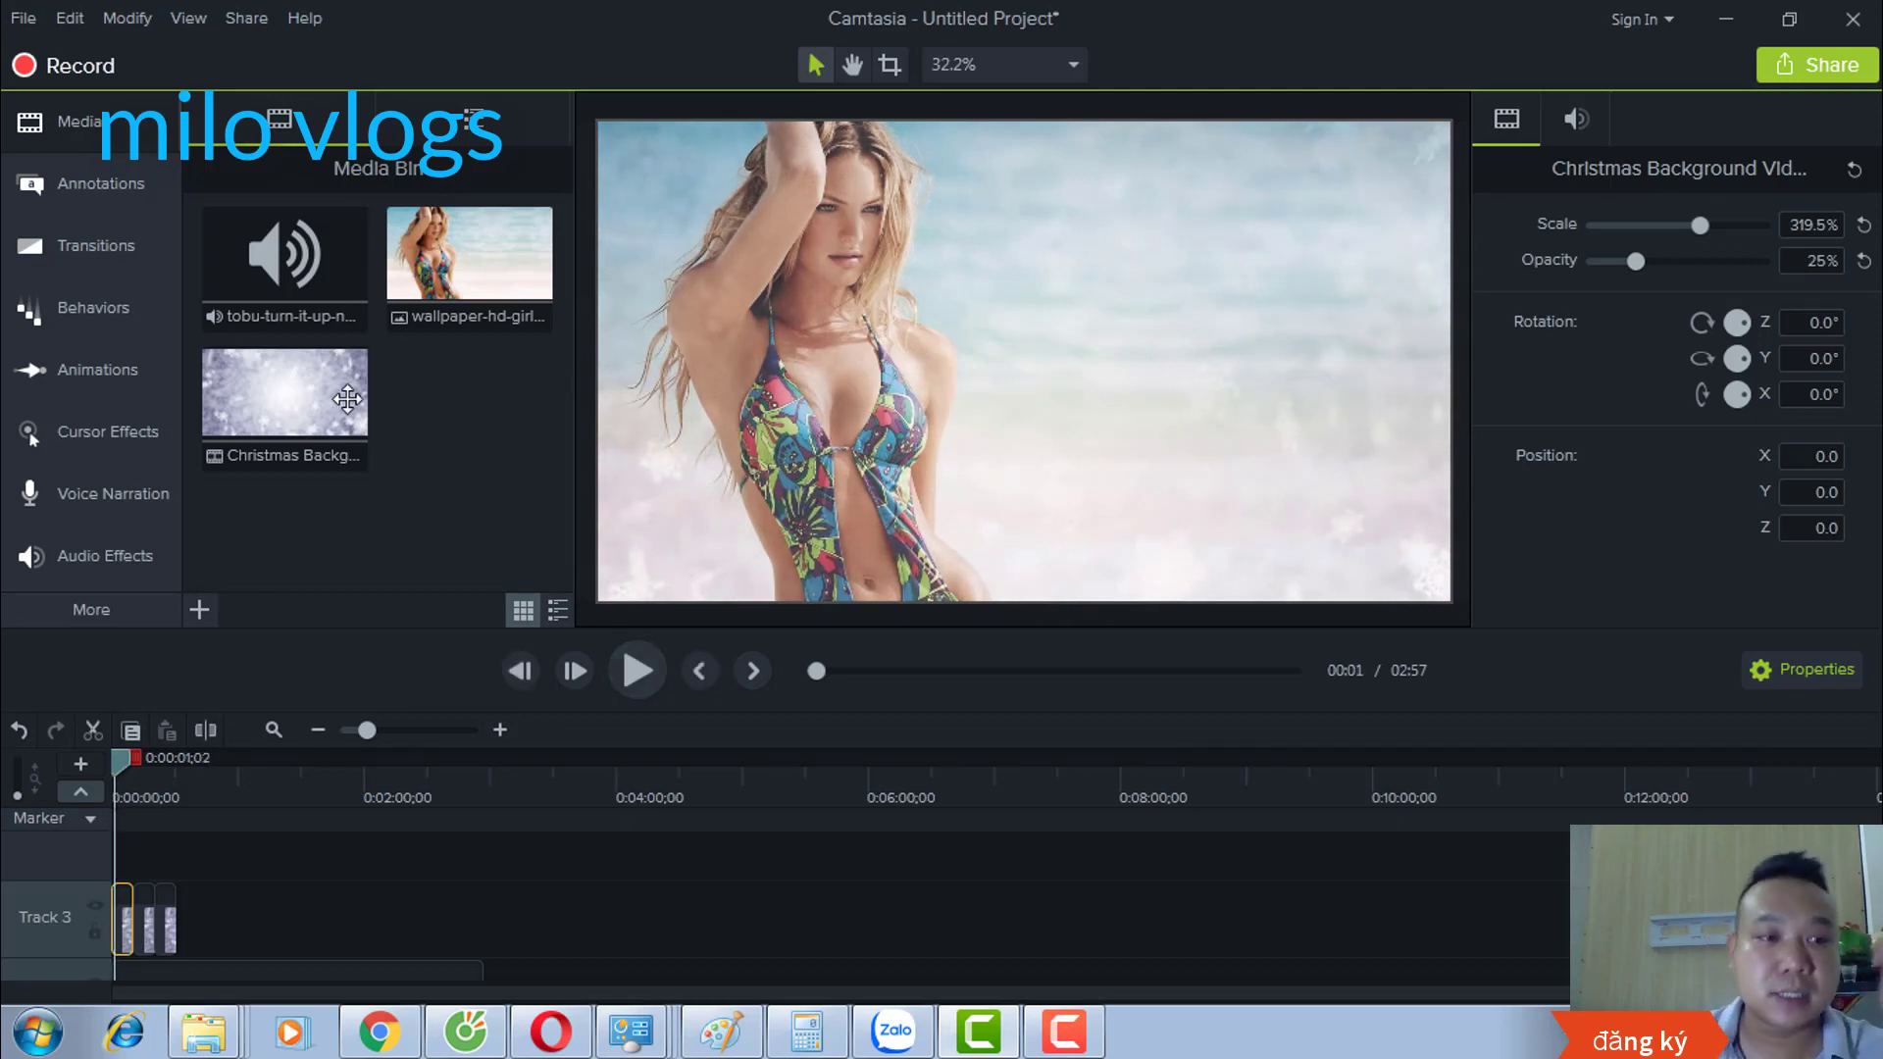
Step: List the callouts of all styles and add the plain white ABC text callout with no background to the canvas
click(99, 183)
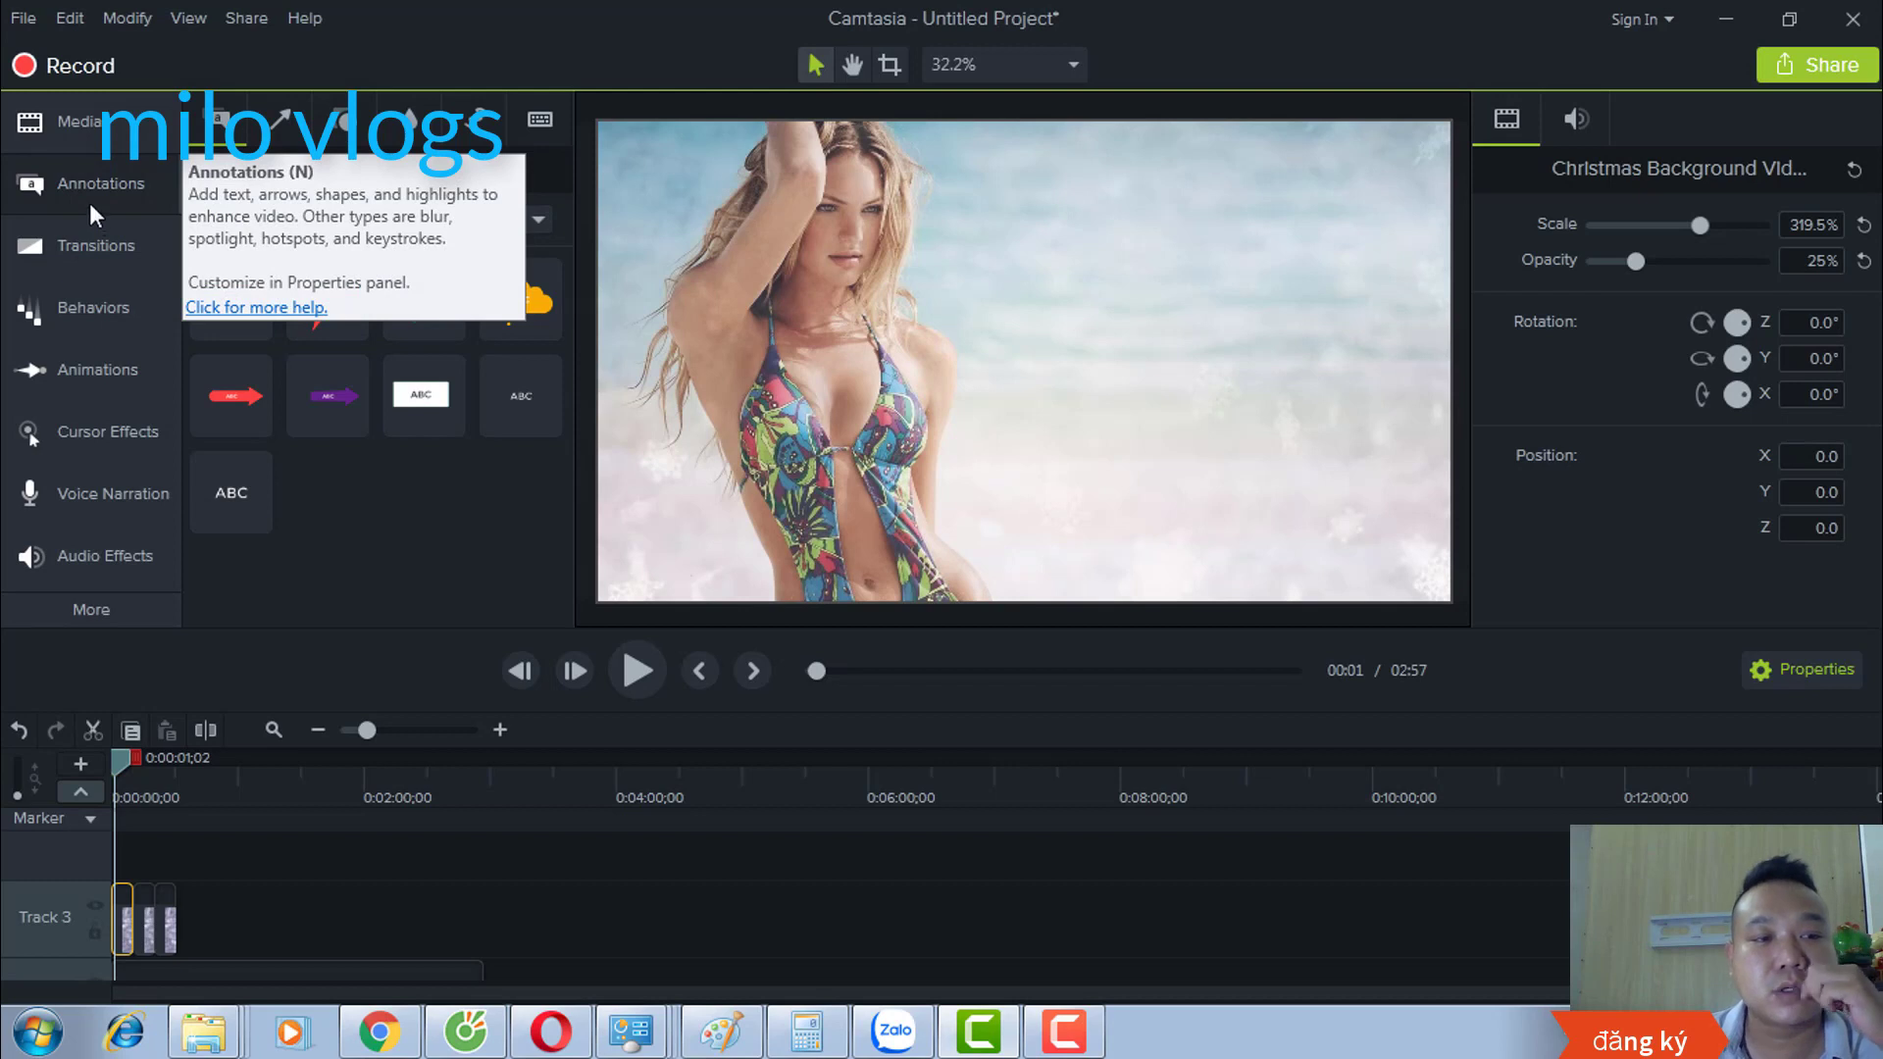
click(367, 217)
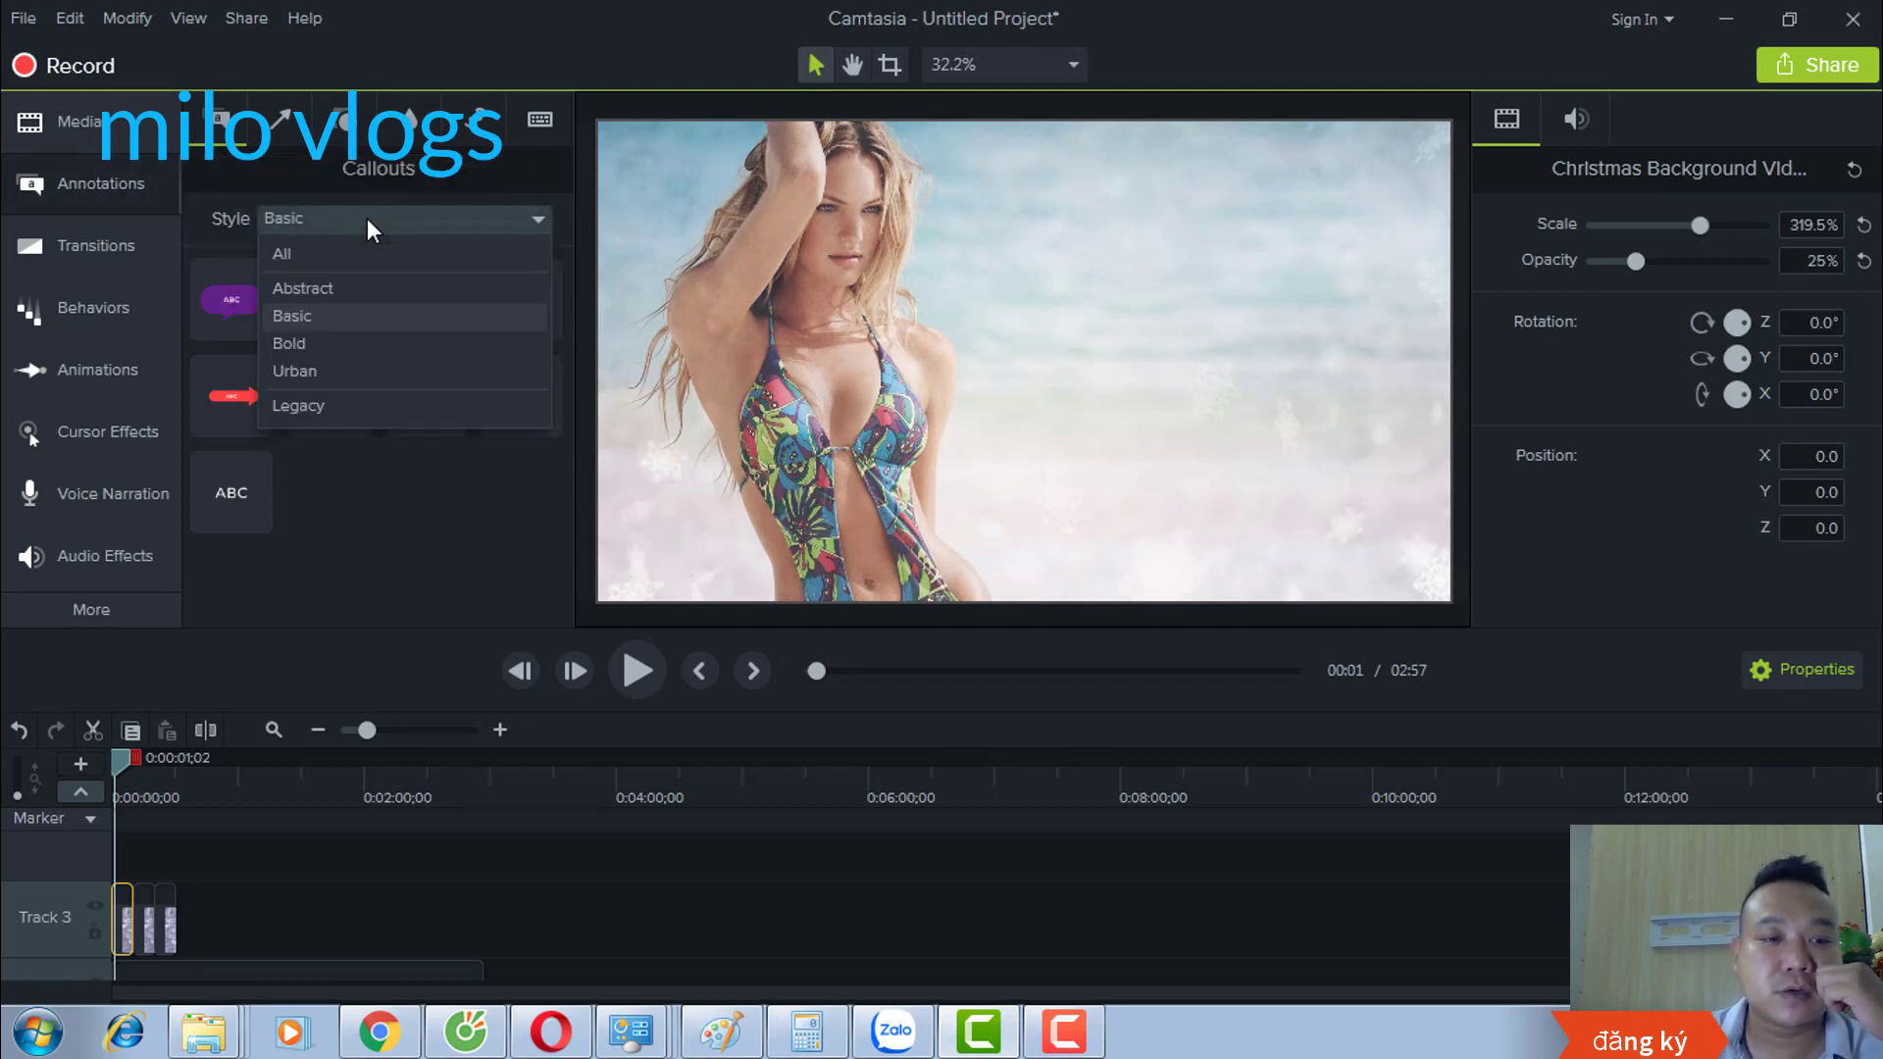
click(343, 240)
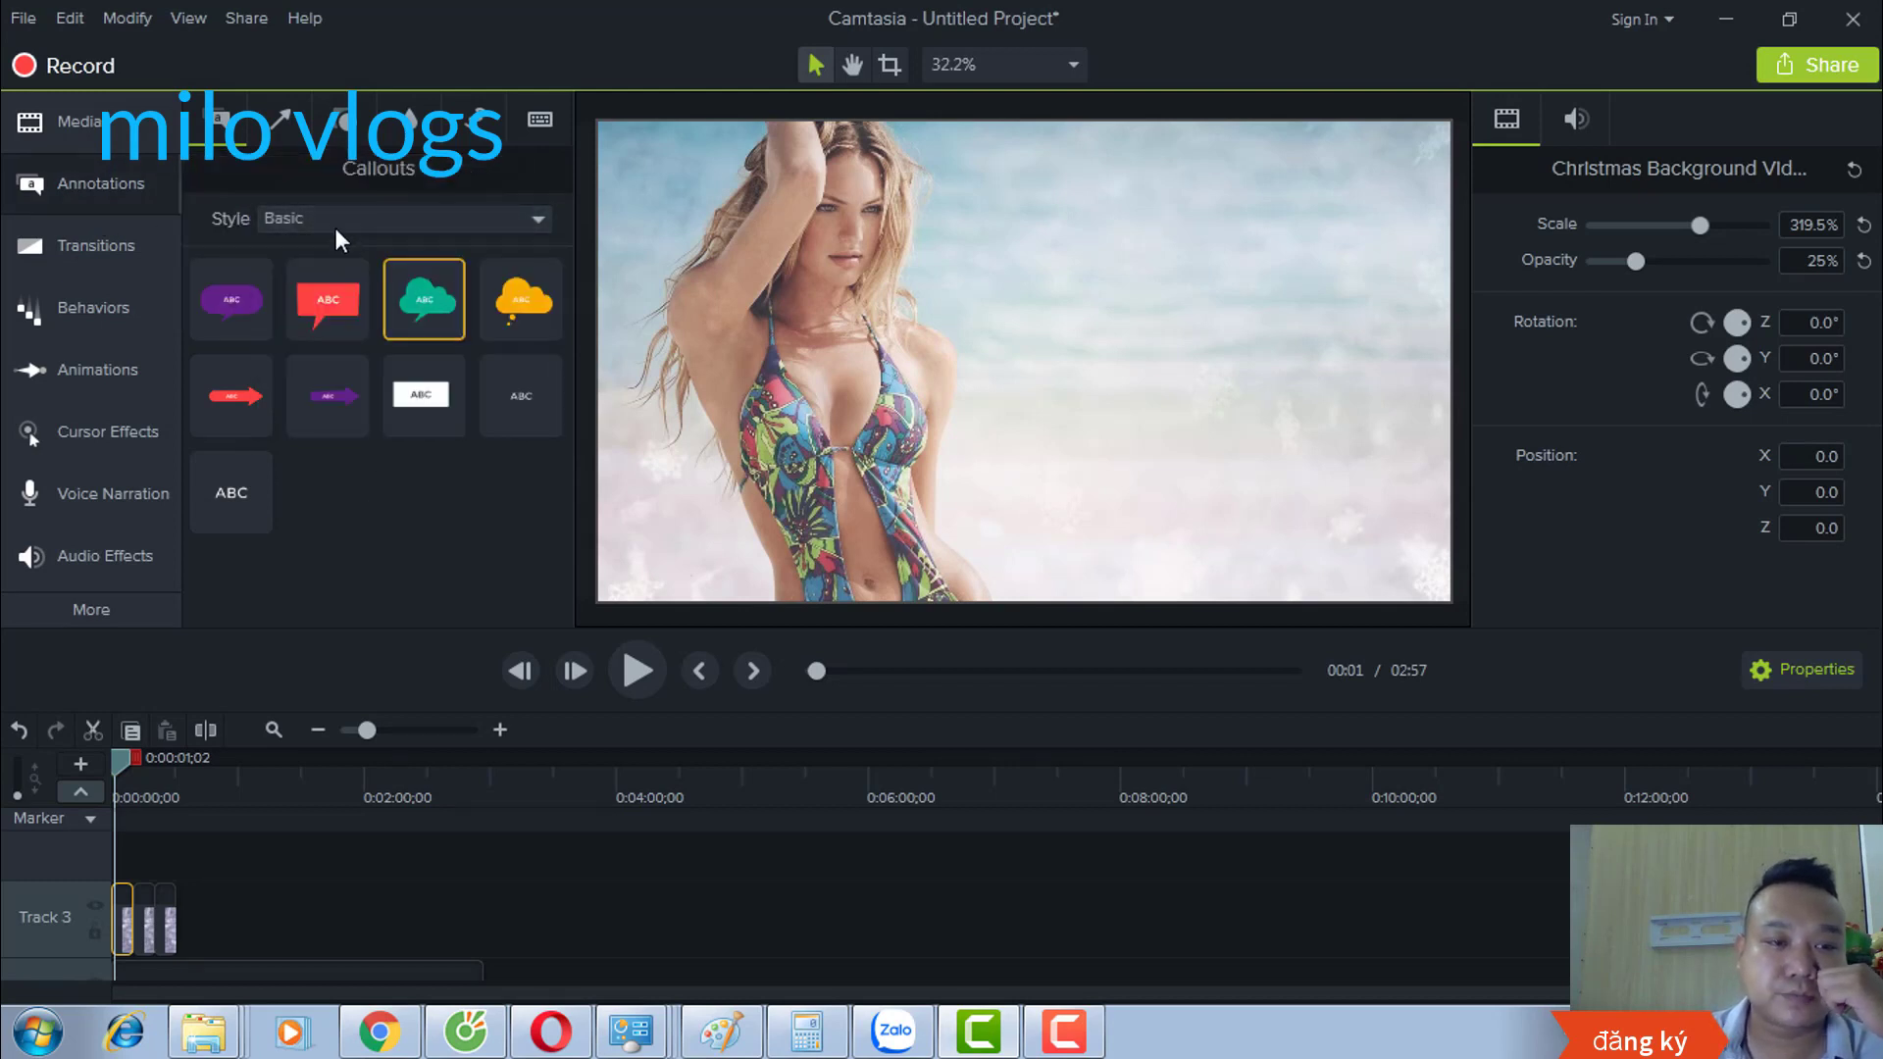
click(359, 223)
click(368, 251)
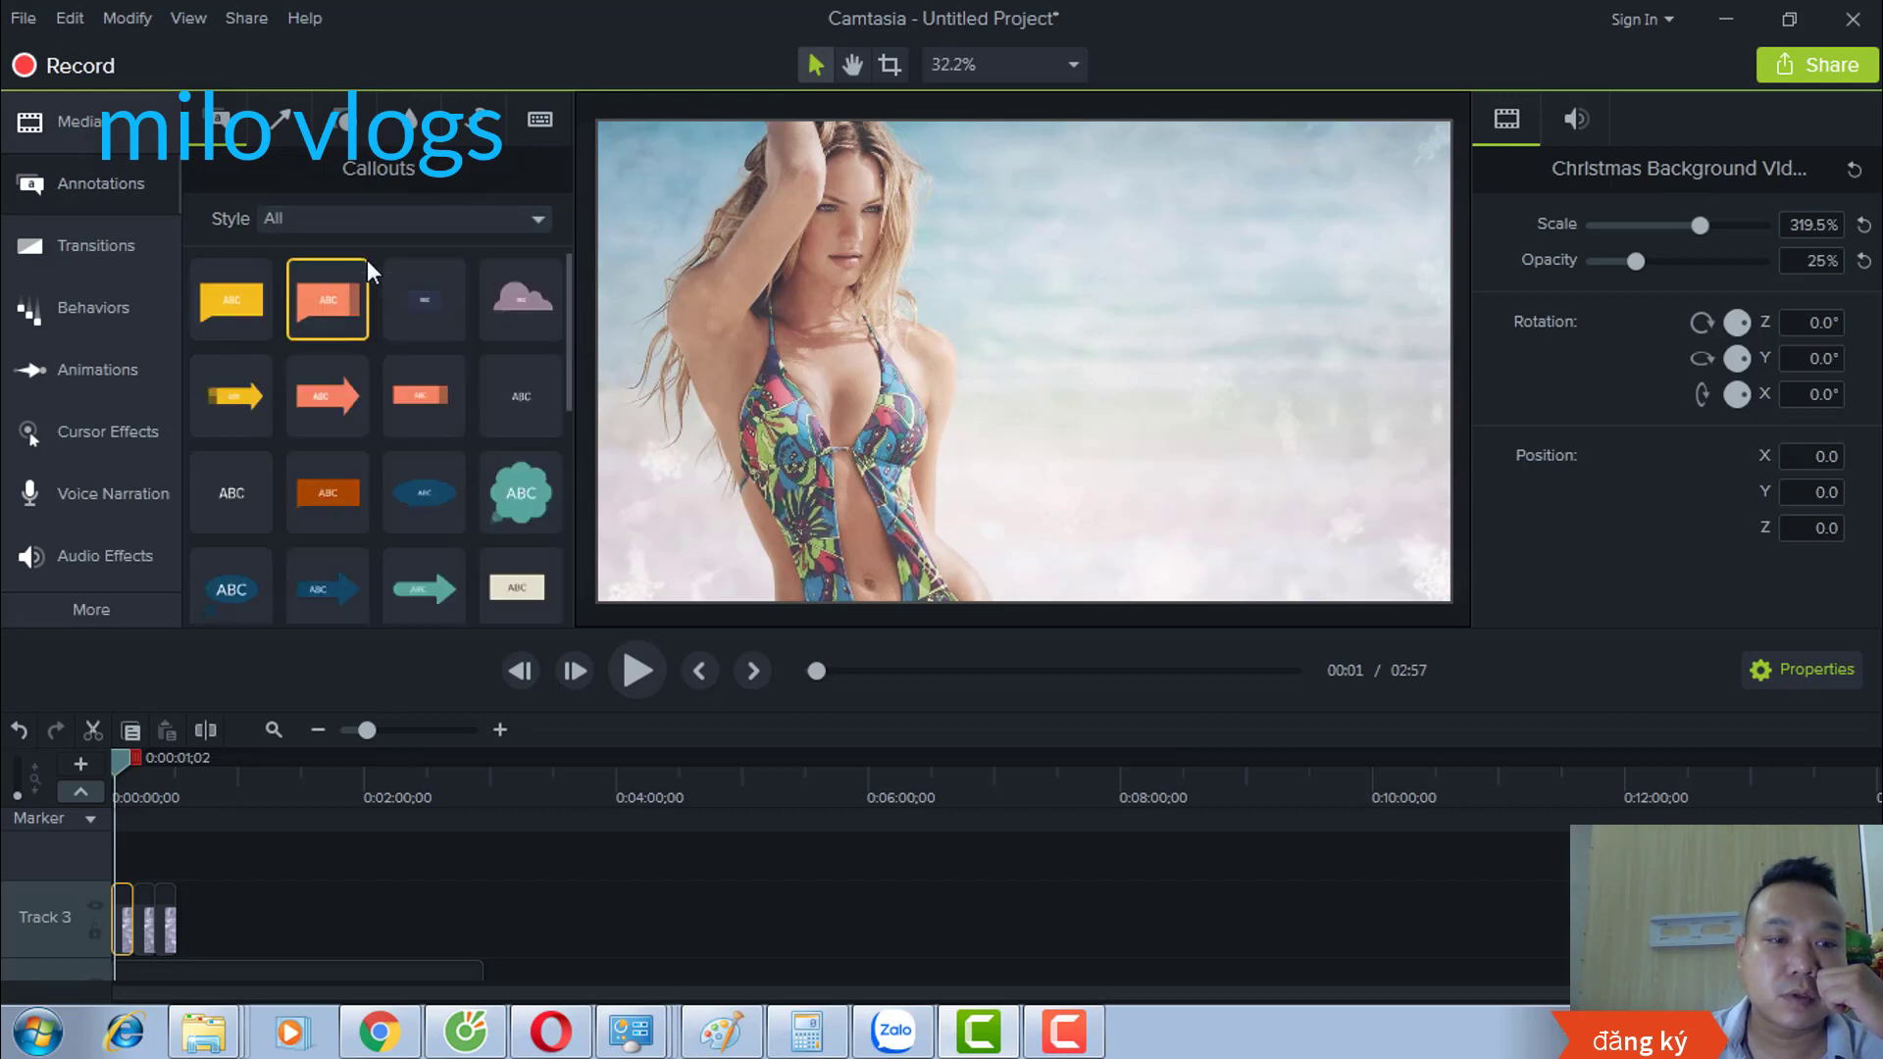
scroll(443, 463, down, 5)
scroll(443, 463, up, 5)
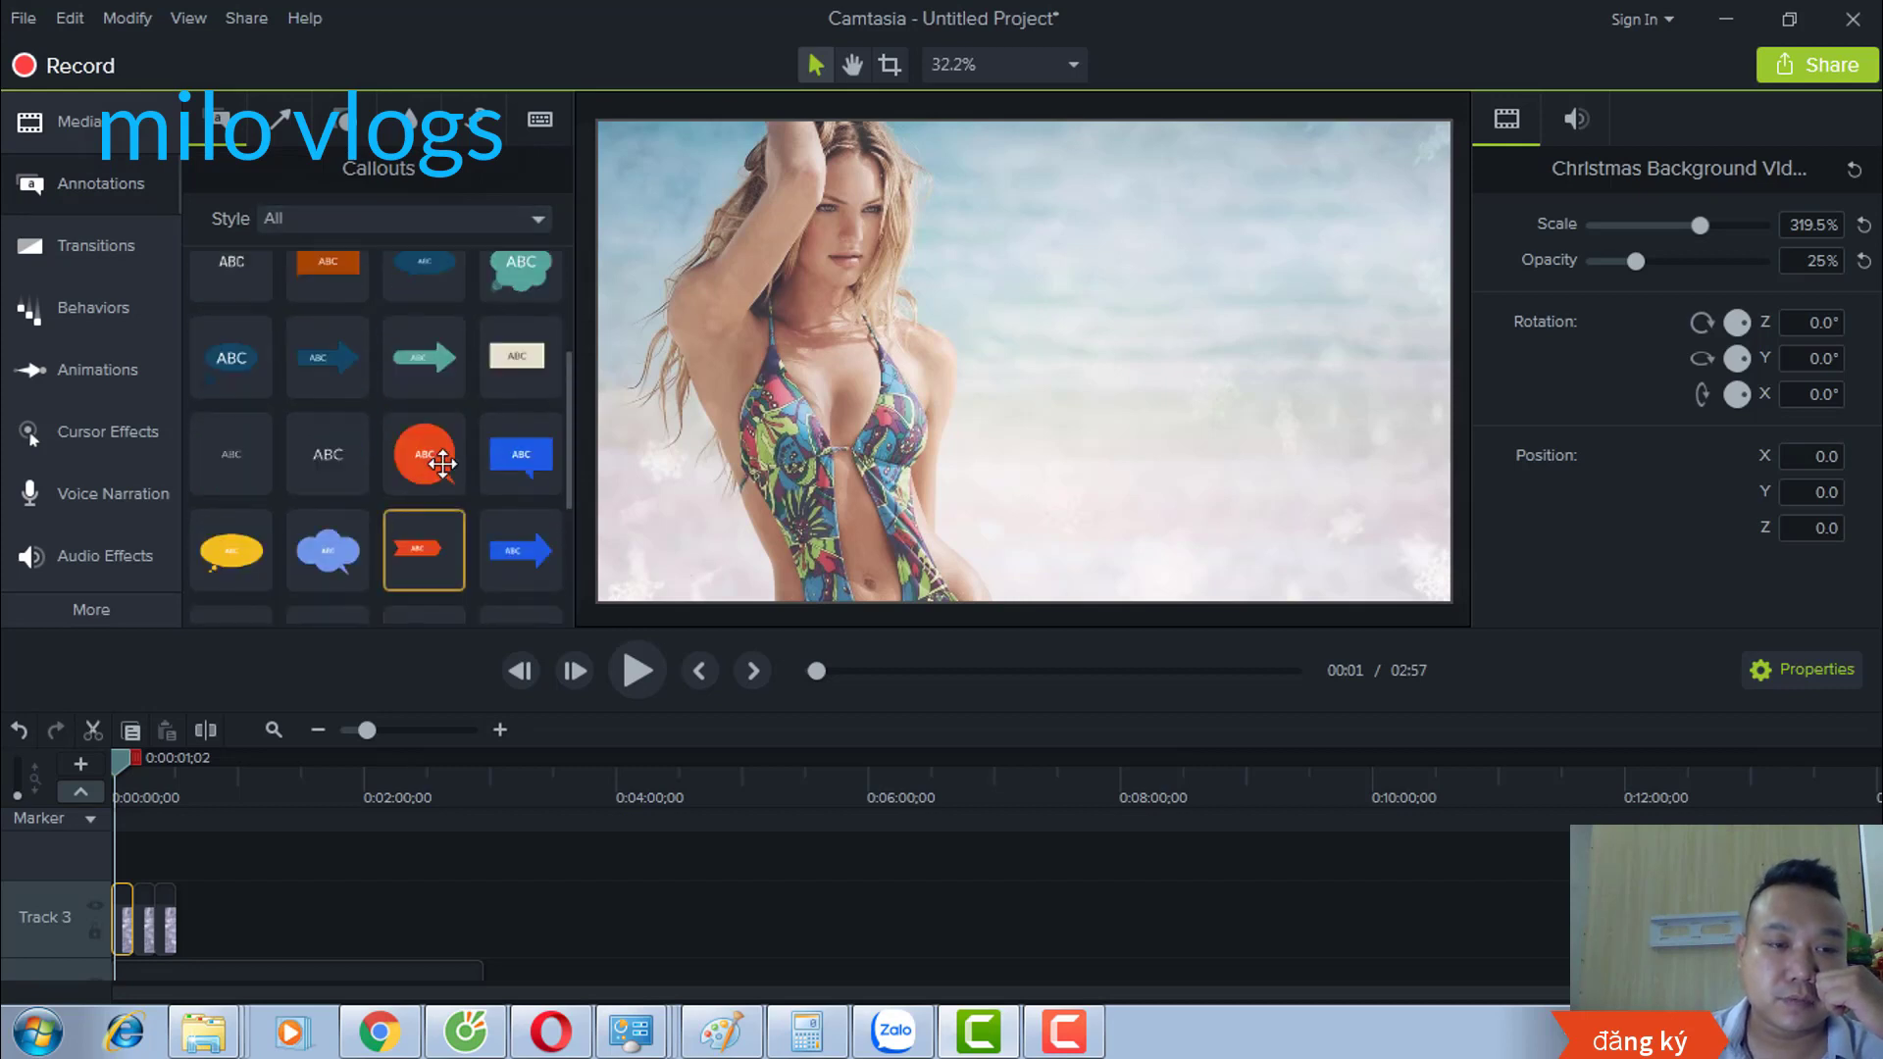
scroll(530, 379, down, 2)
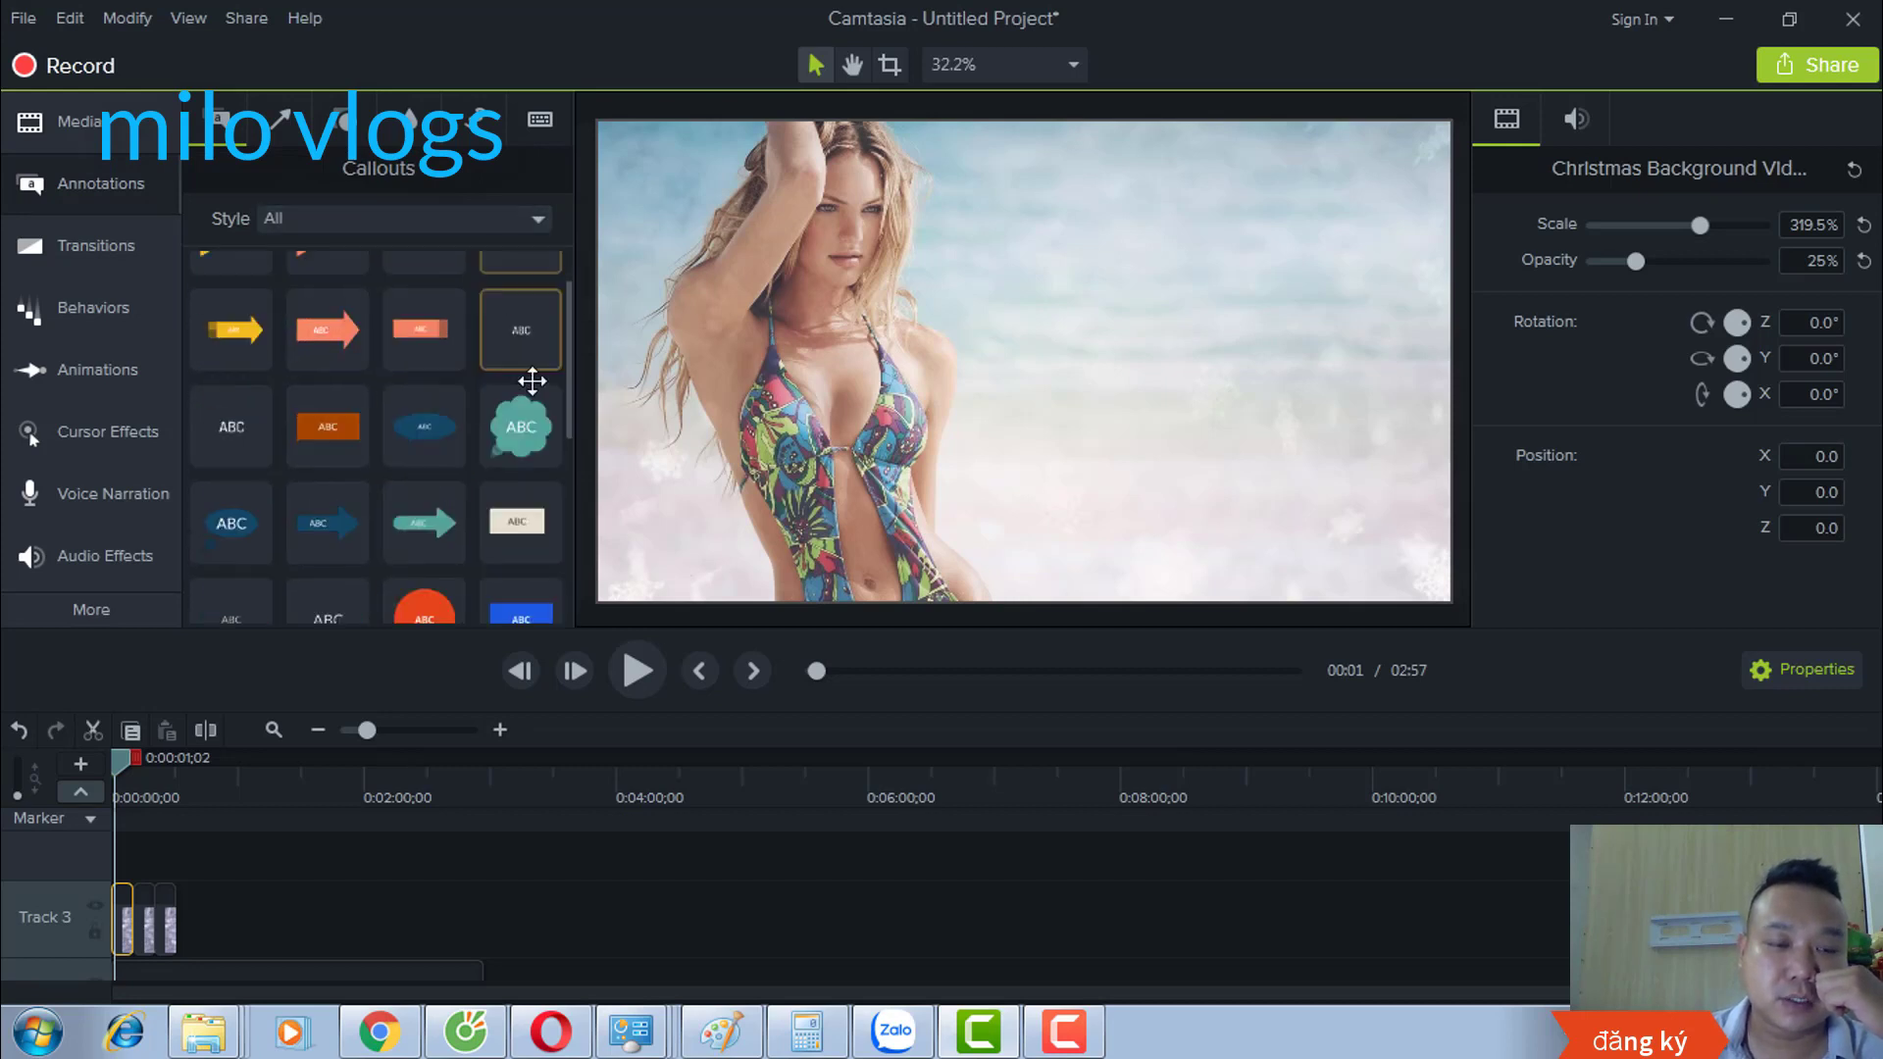
scroll(506, 483, down, 3)
scroll(504, 500, down, 1)
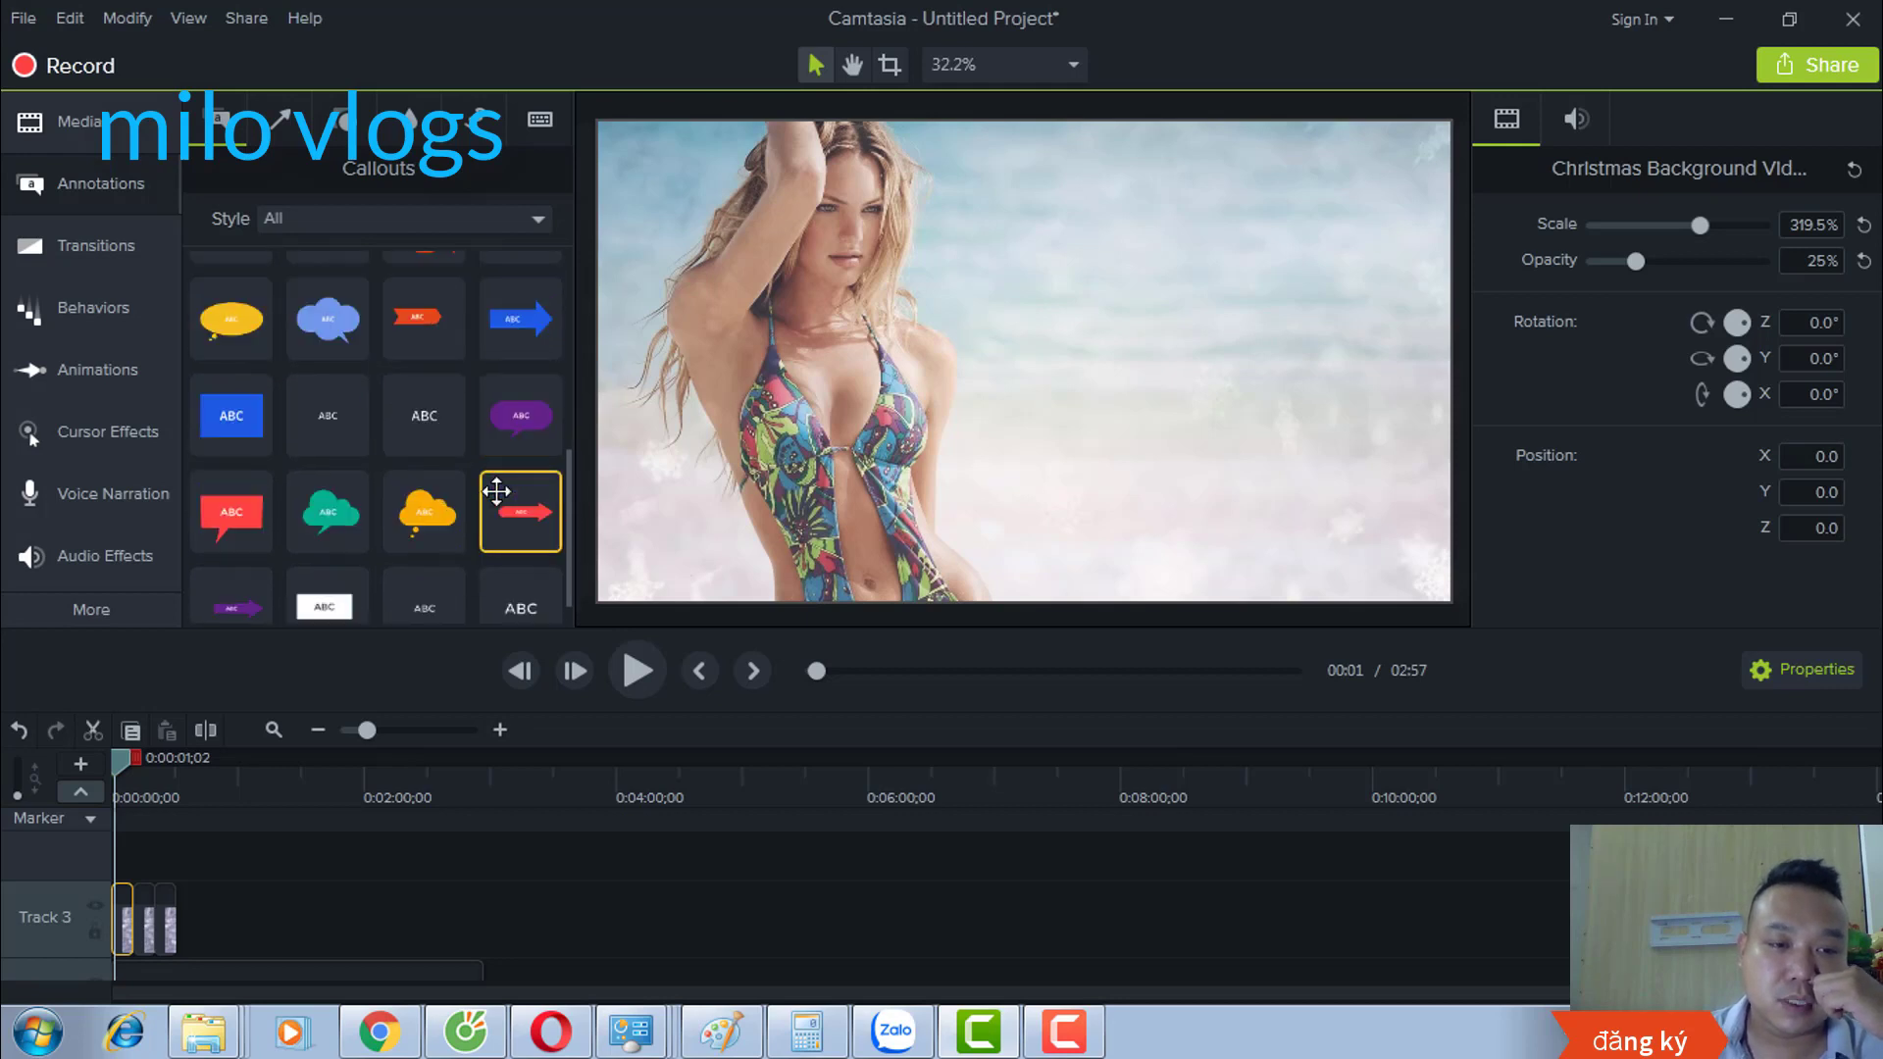
scroll(504, 500, up, 1)
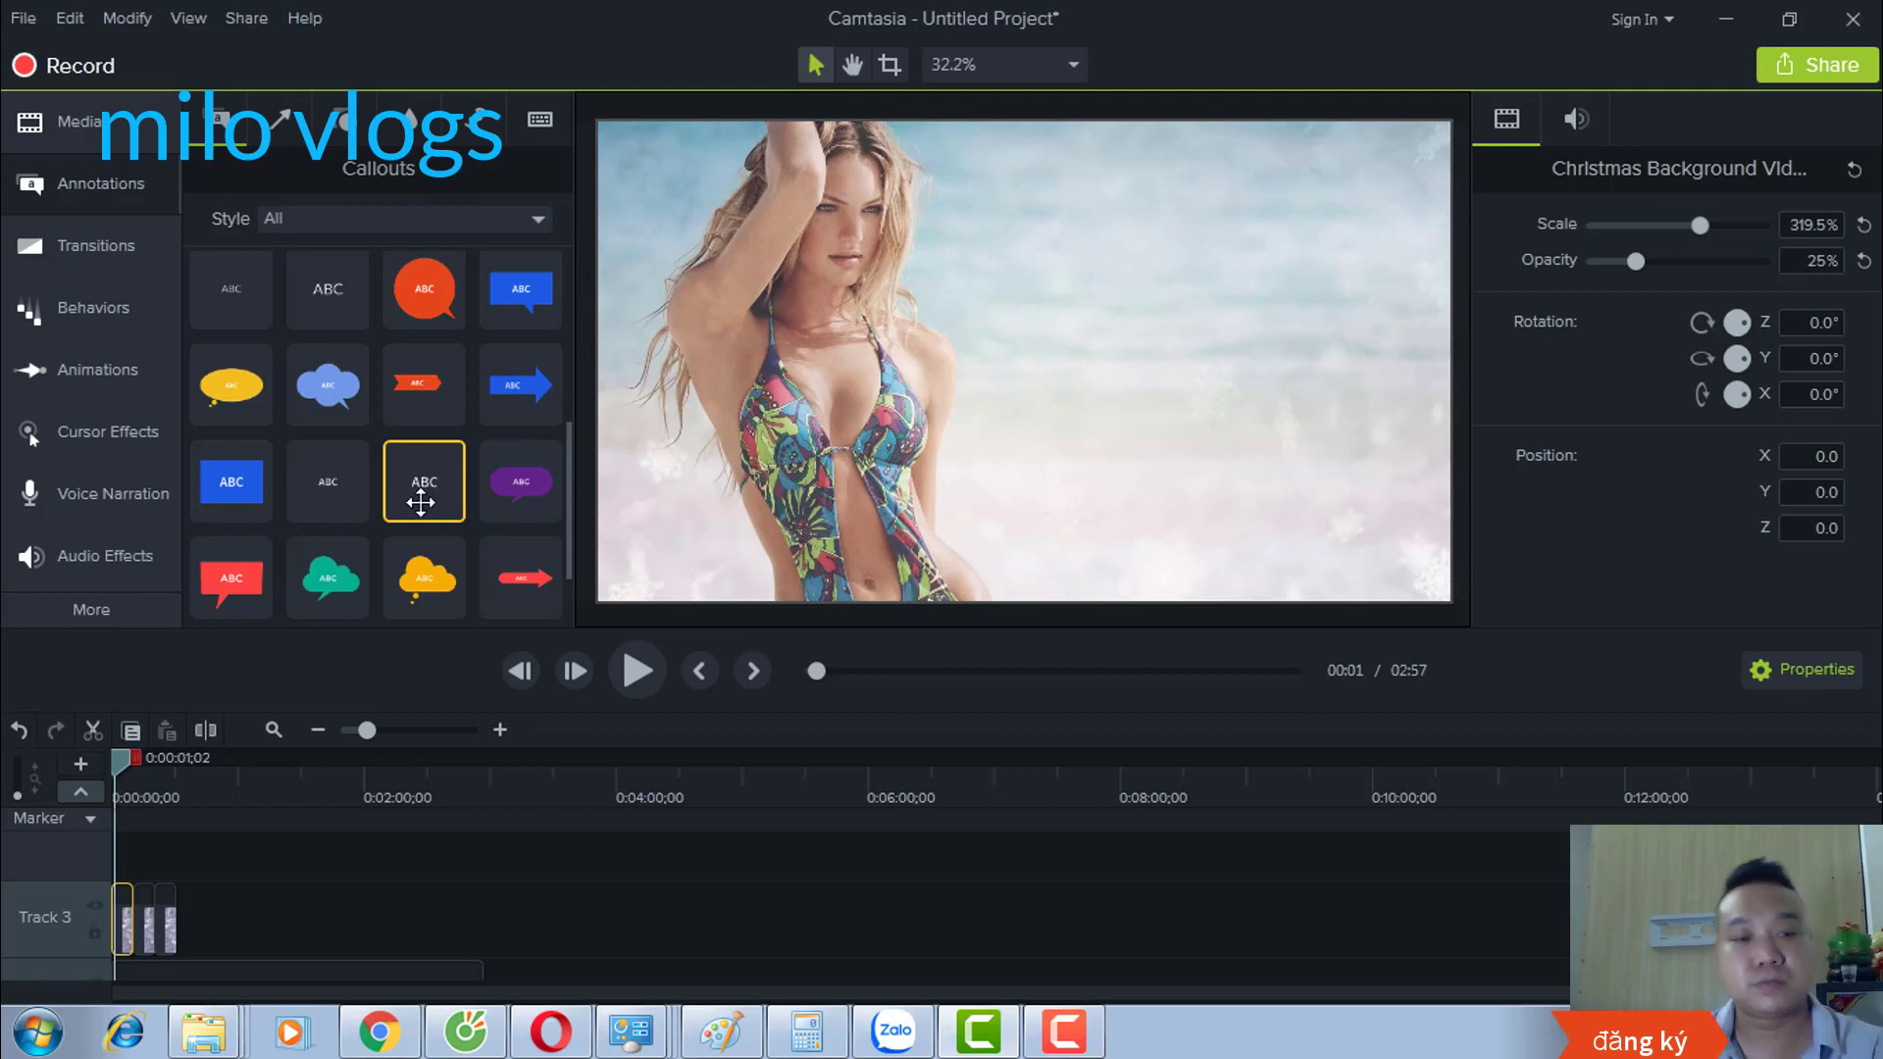
drag(435, 483, 669, 441)
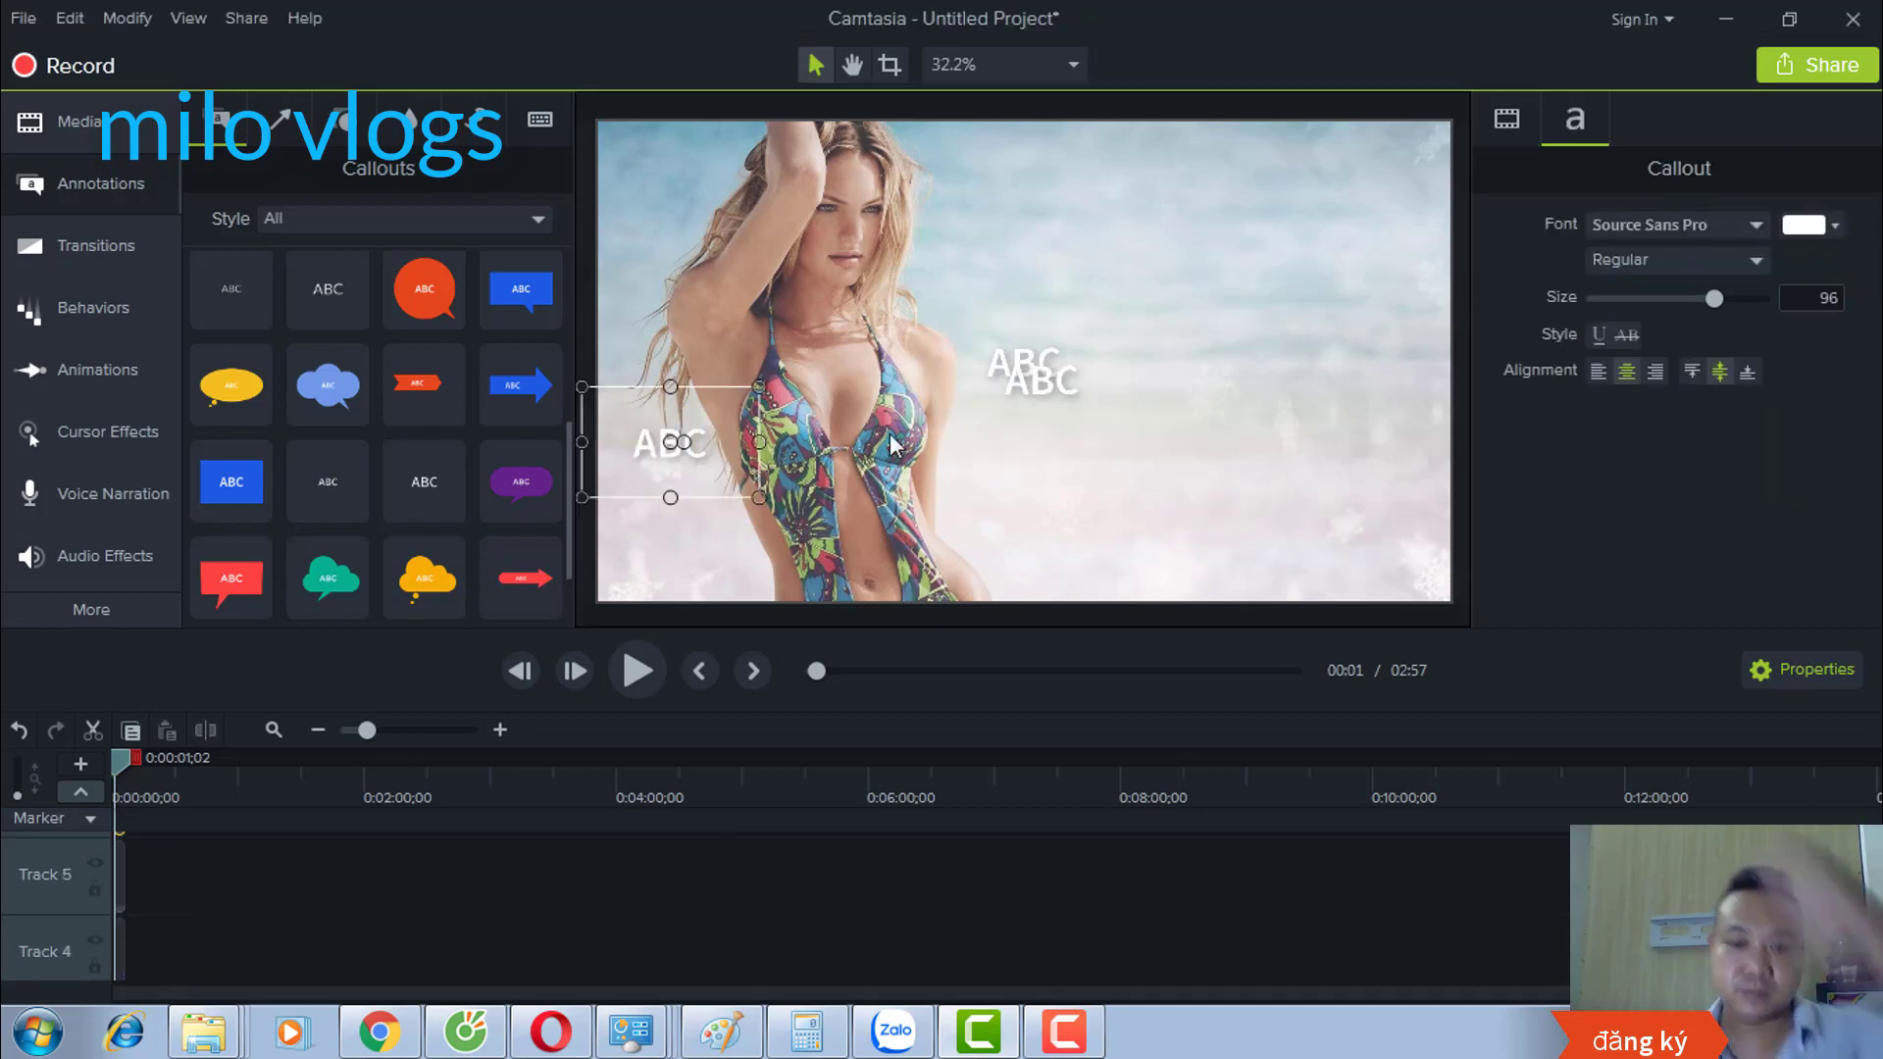
Step: Delete the two surplus ABC text callouts, keeping only the one at the centre of the canvas
right_click(707, 467)
click(761, 596)
click(1023, 399)
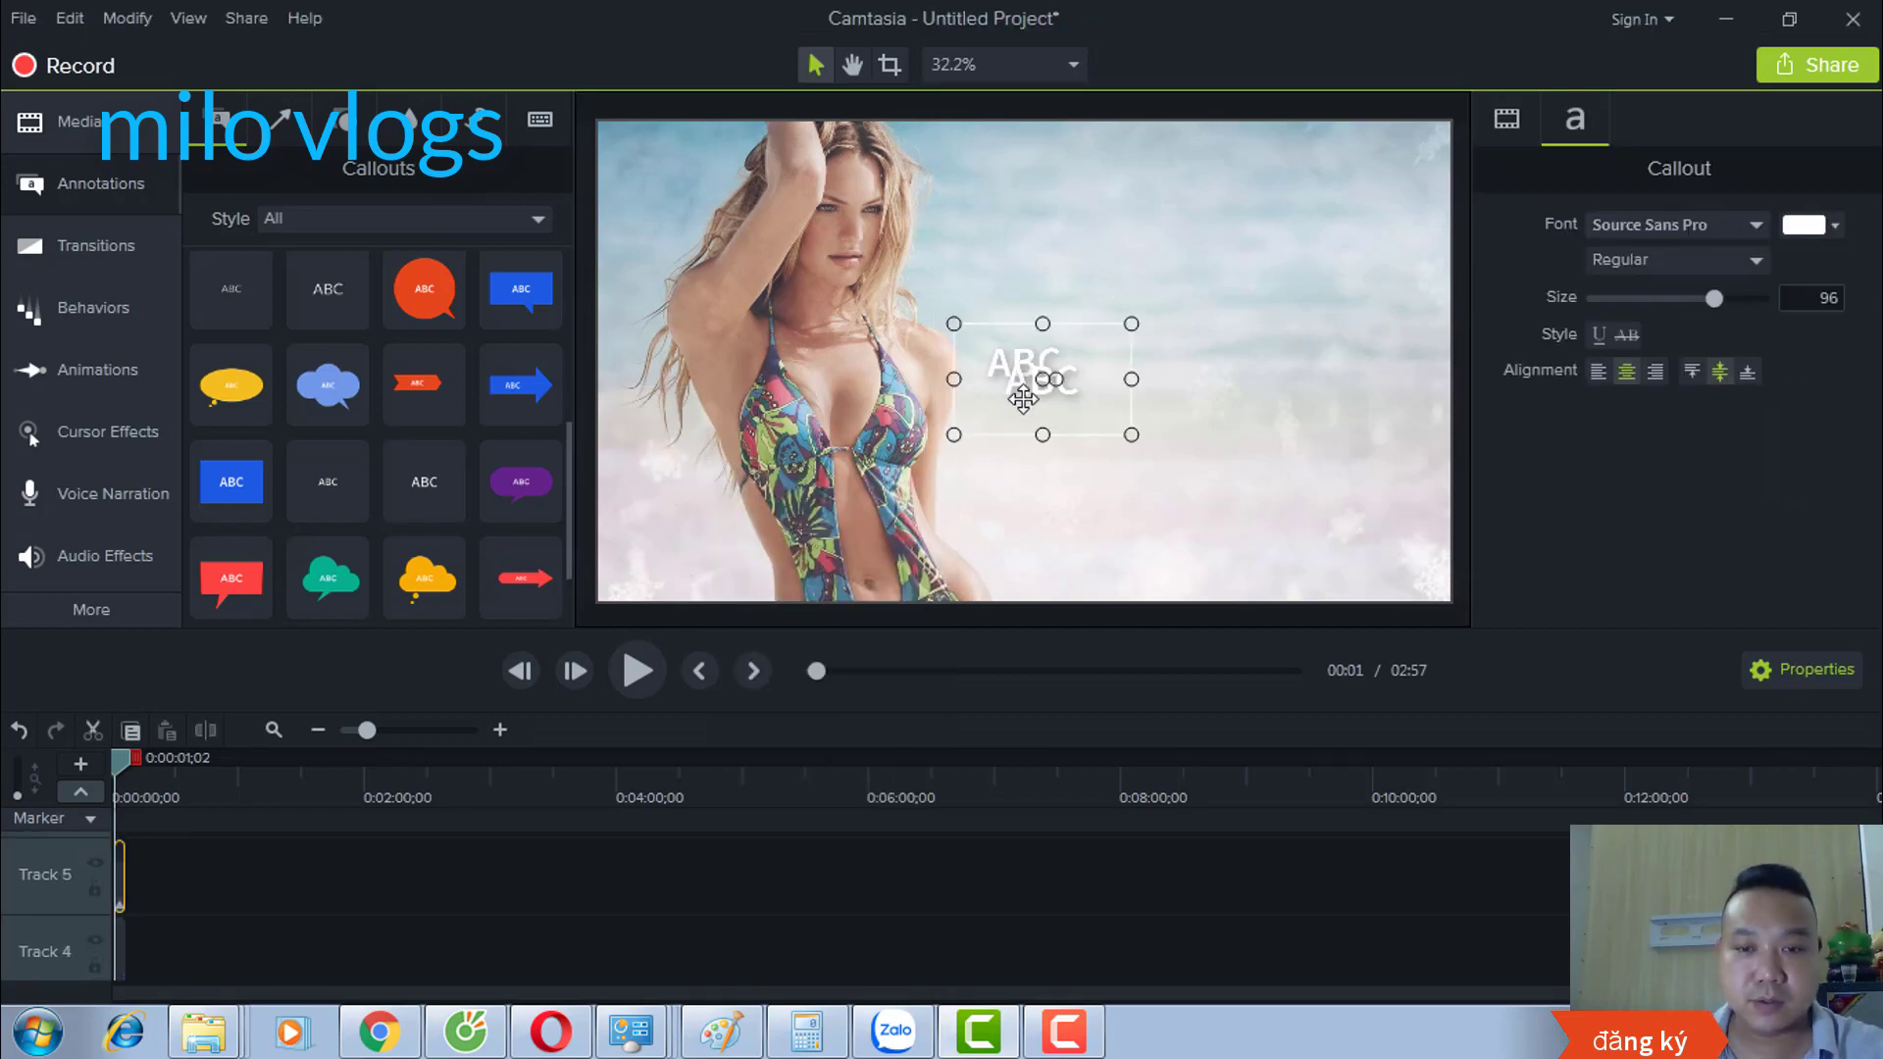
right_click(1023, 399)
click(1079, 531)
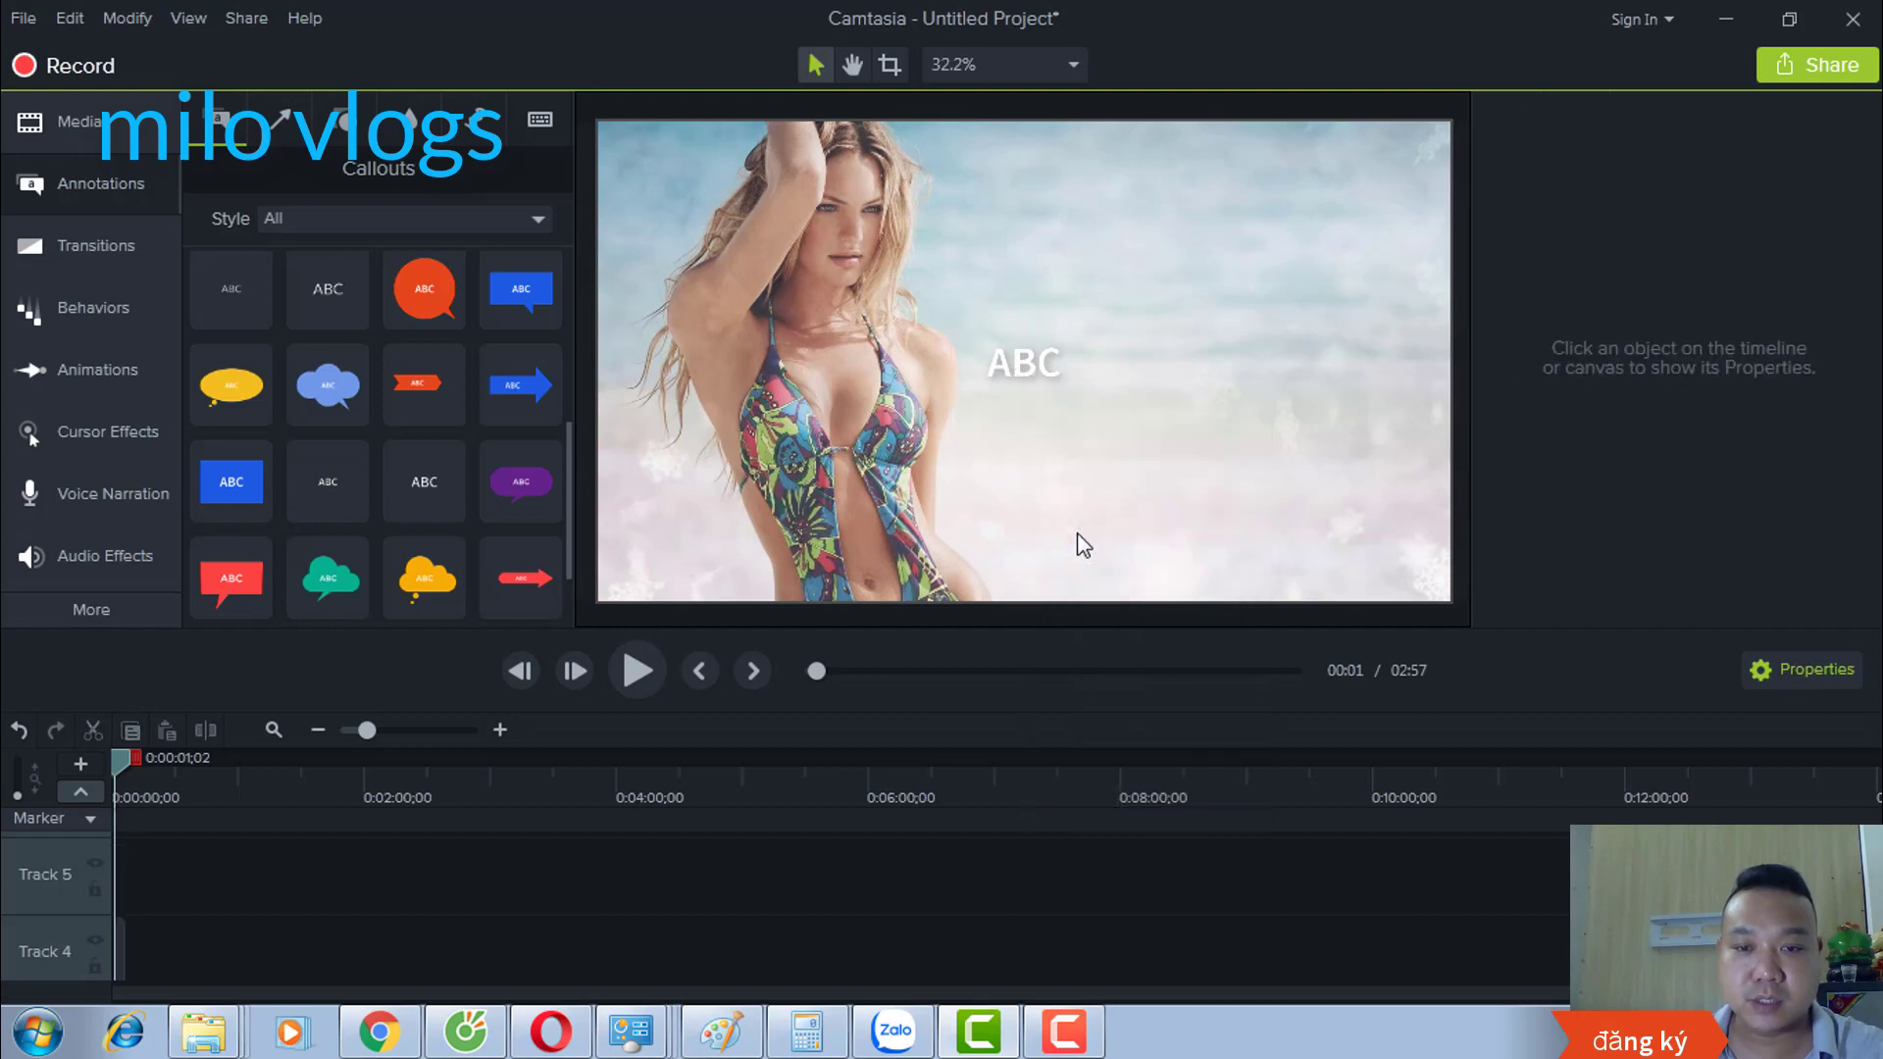
Step: Replace the callout text with "milo vlogs", widen its box to fit one line, and place it in the canvas's upper-left corner
click(1023, 383)
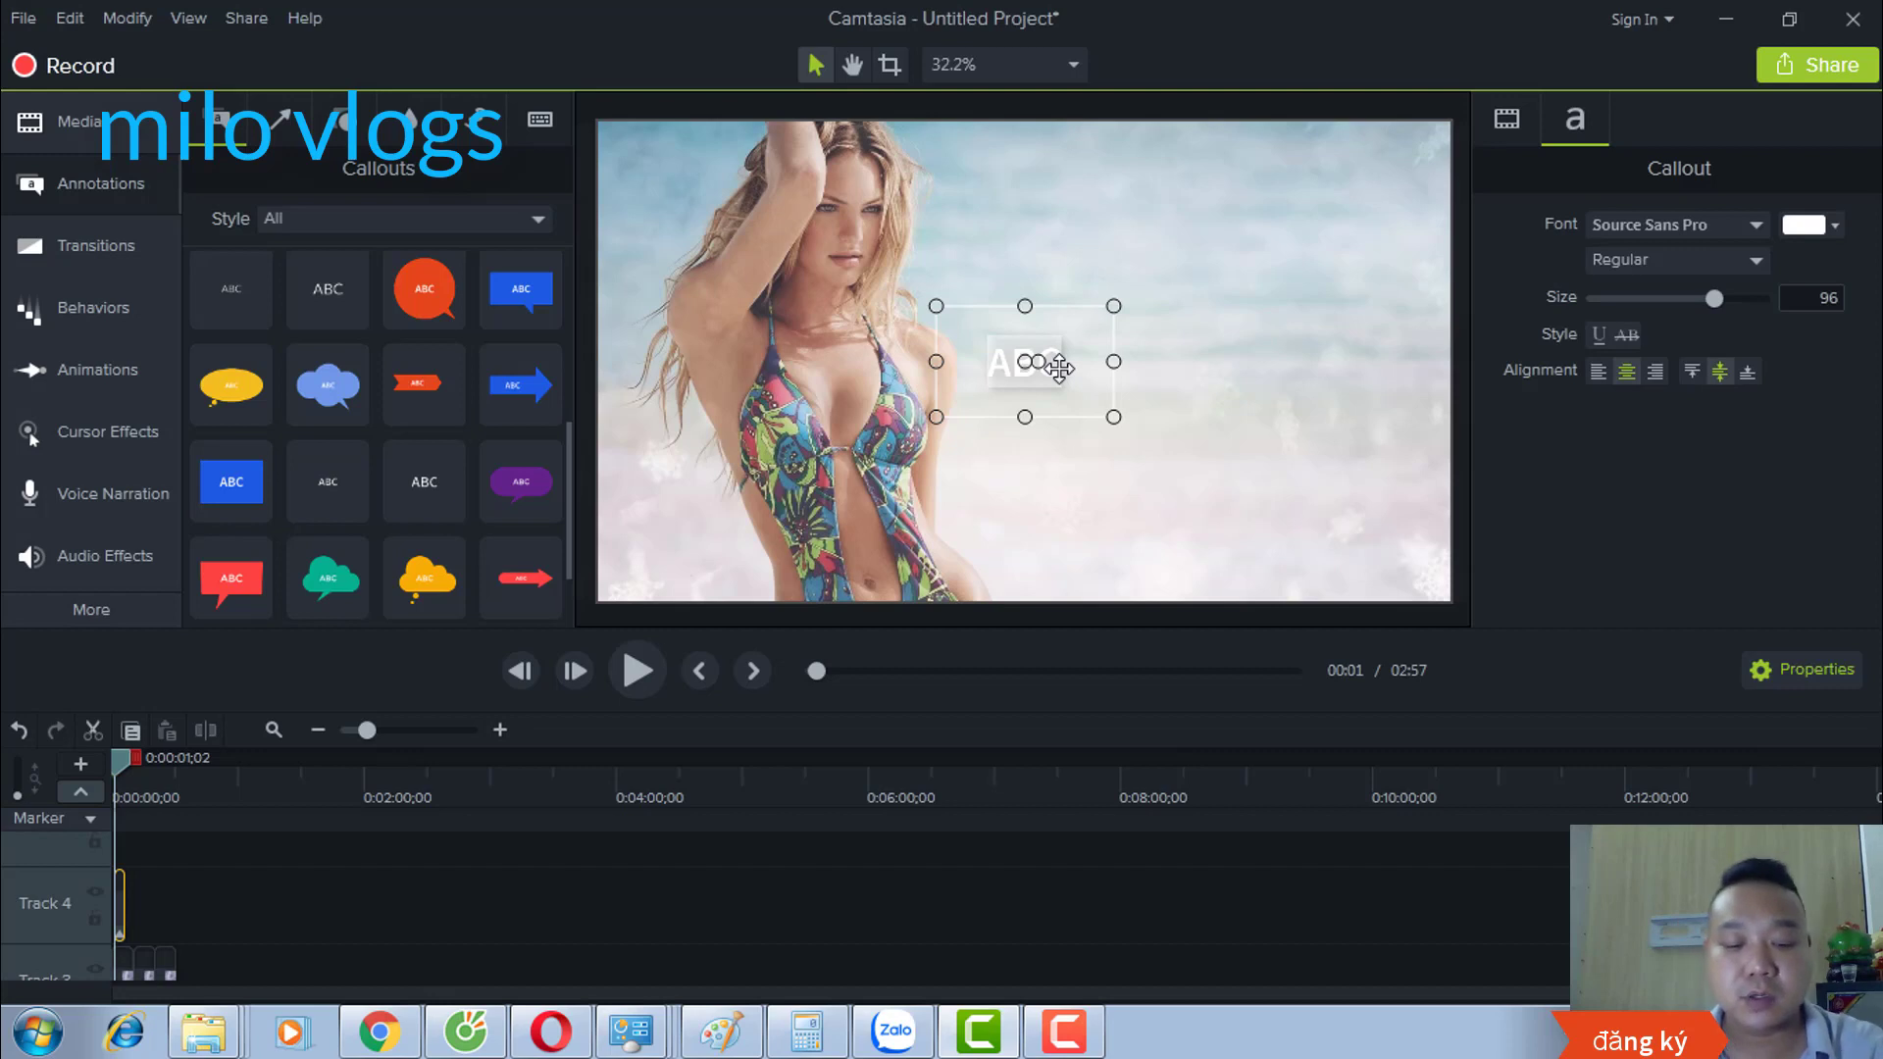
text(mil)
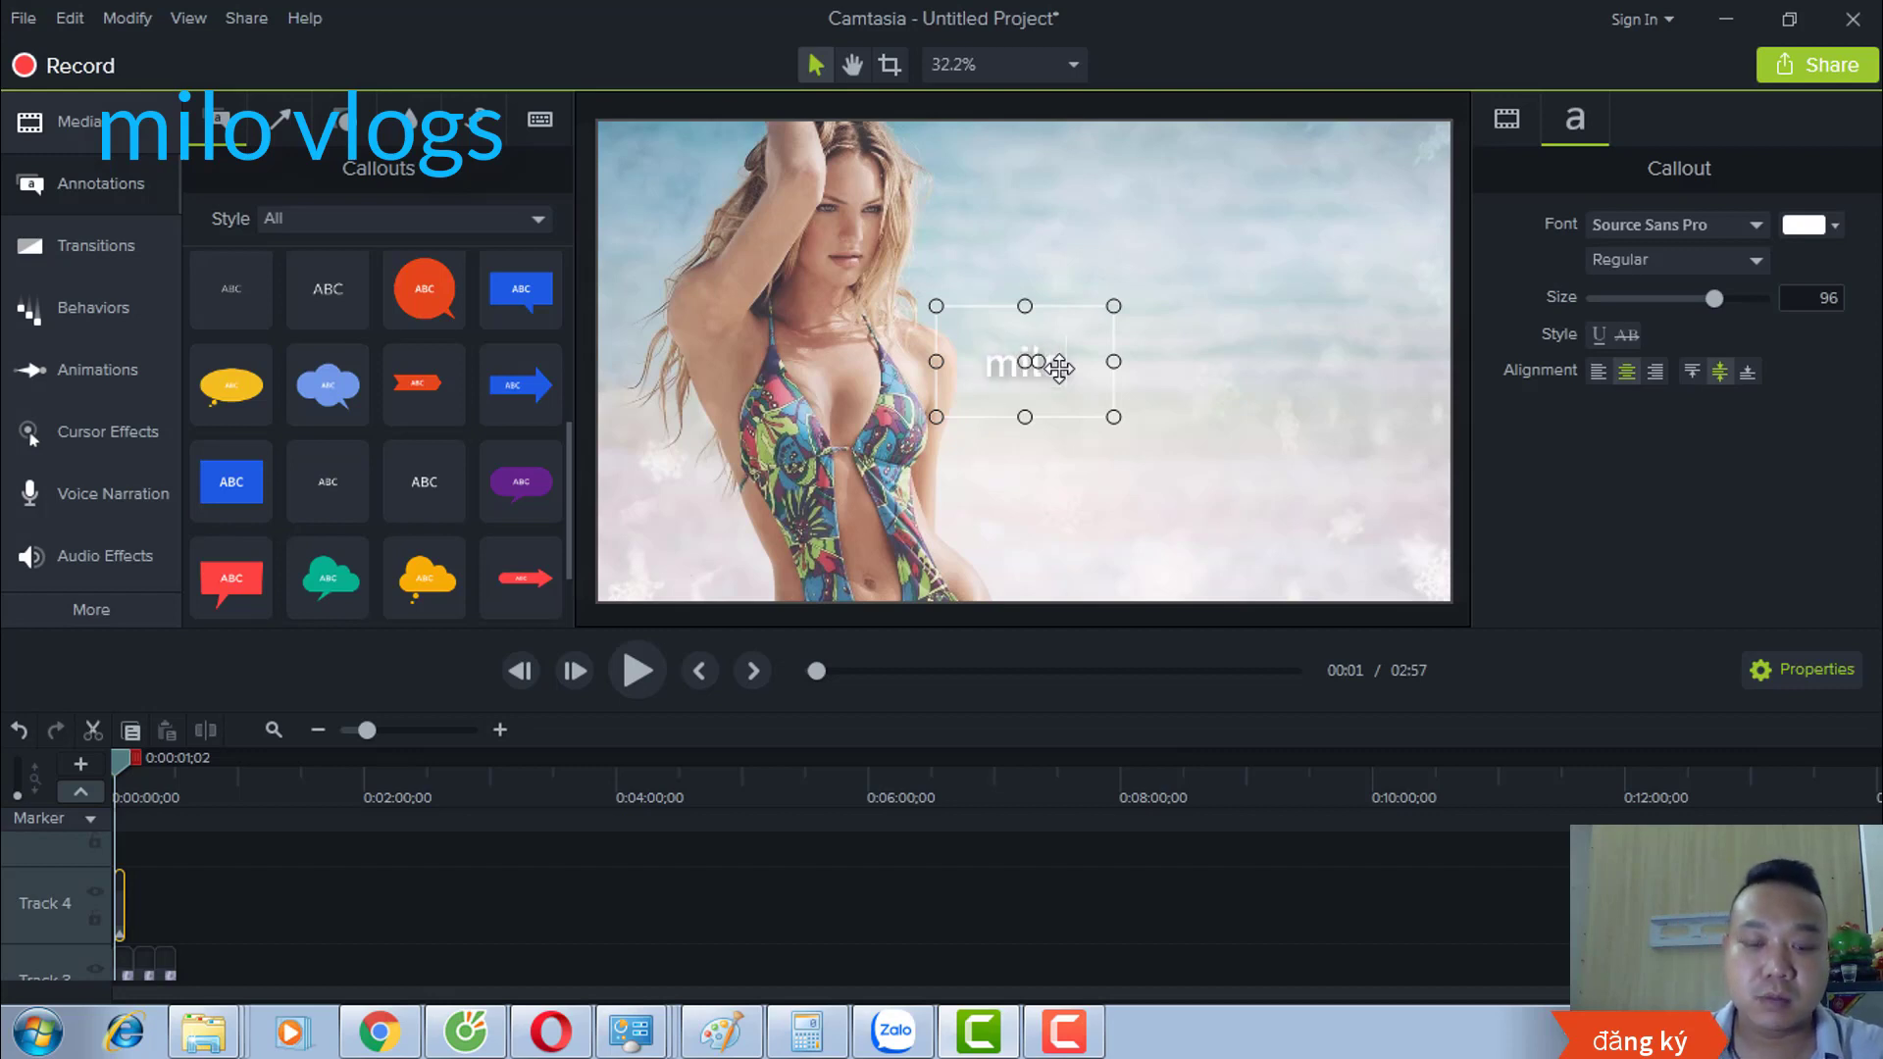
text(o vlogs)
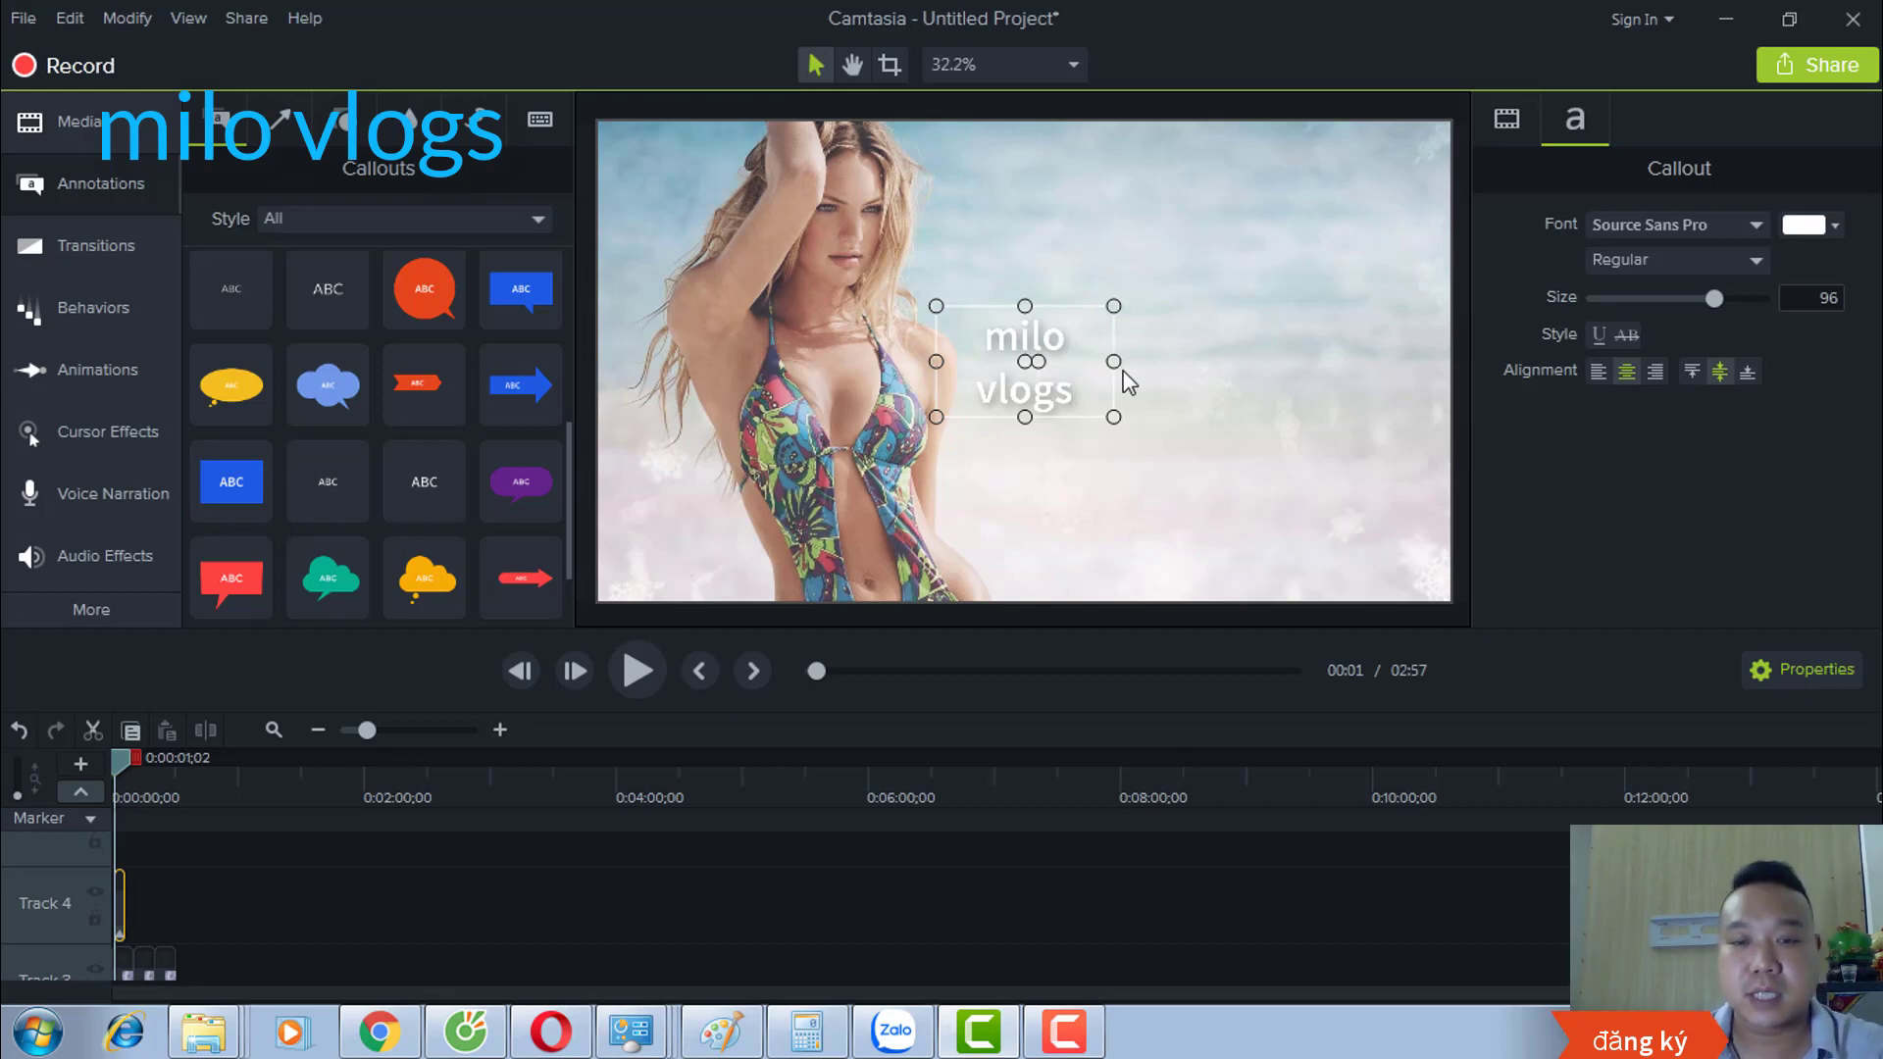
drag(1114, 362, 797, 165)
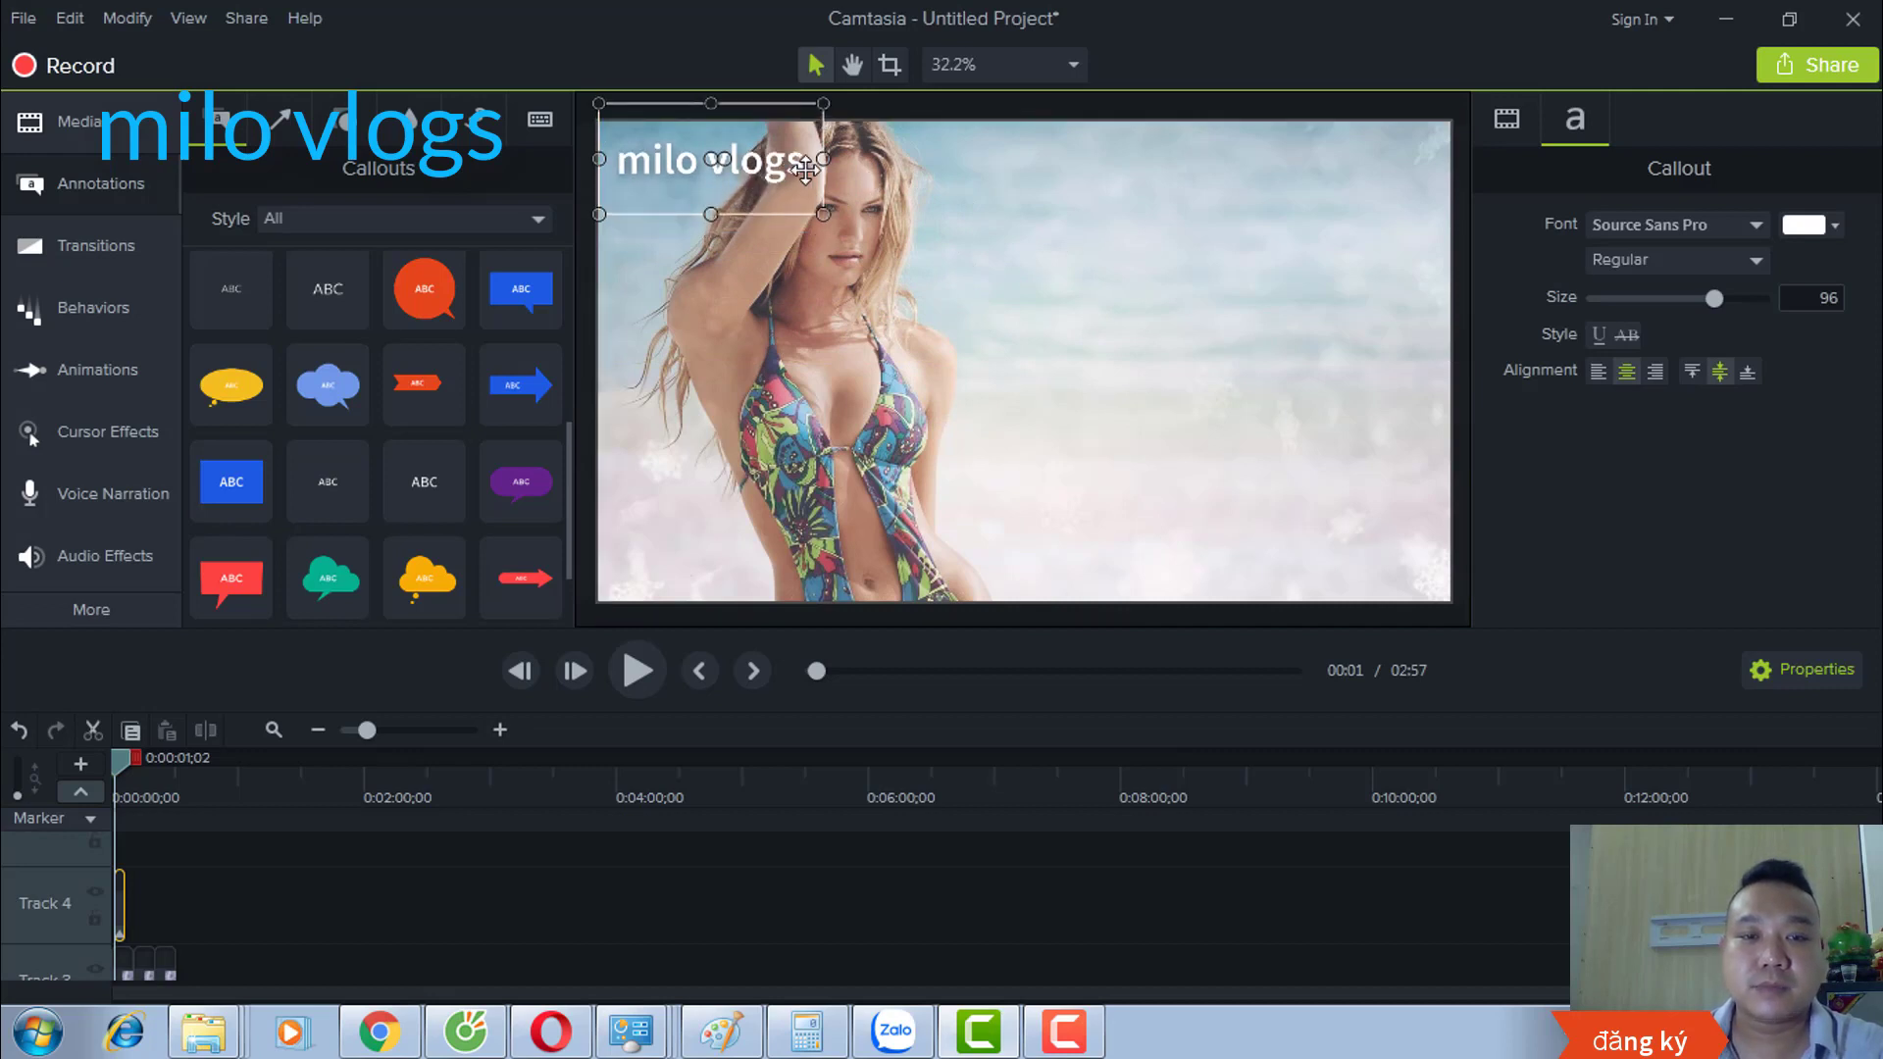
Step: Change the font colour of the "milo vlogs" text to bright green #00FF06
double_click(800, 168)
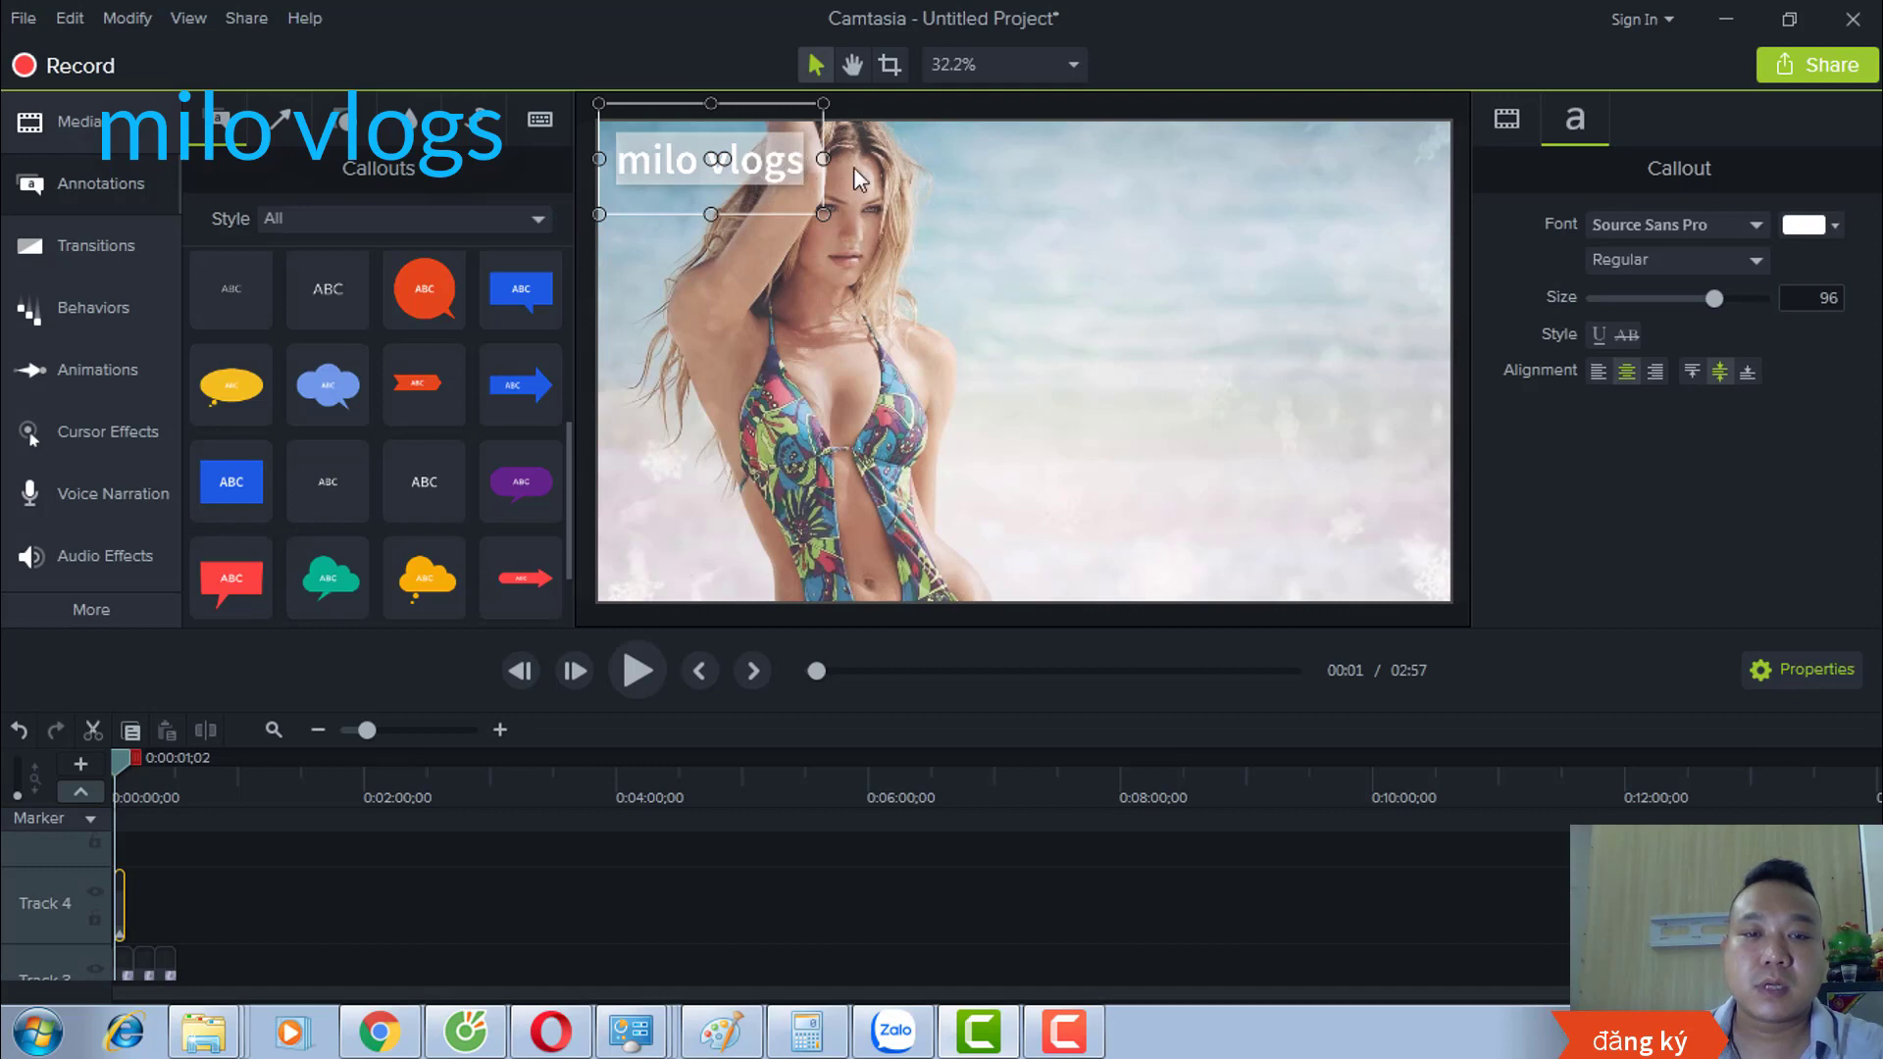
click(1805, 225)
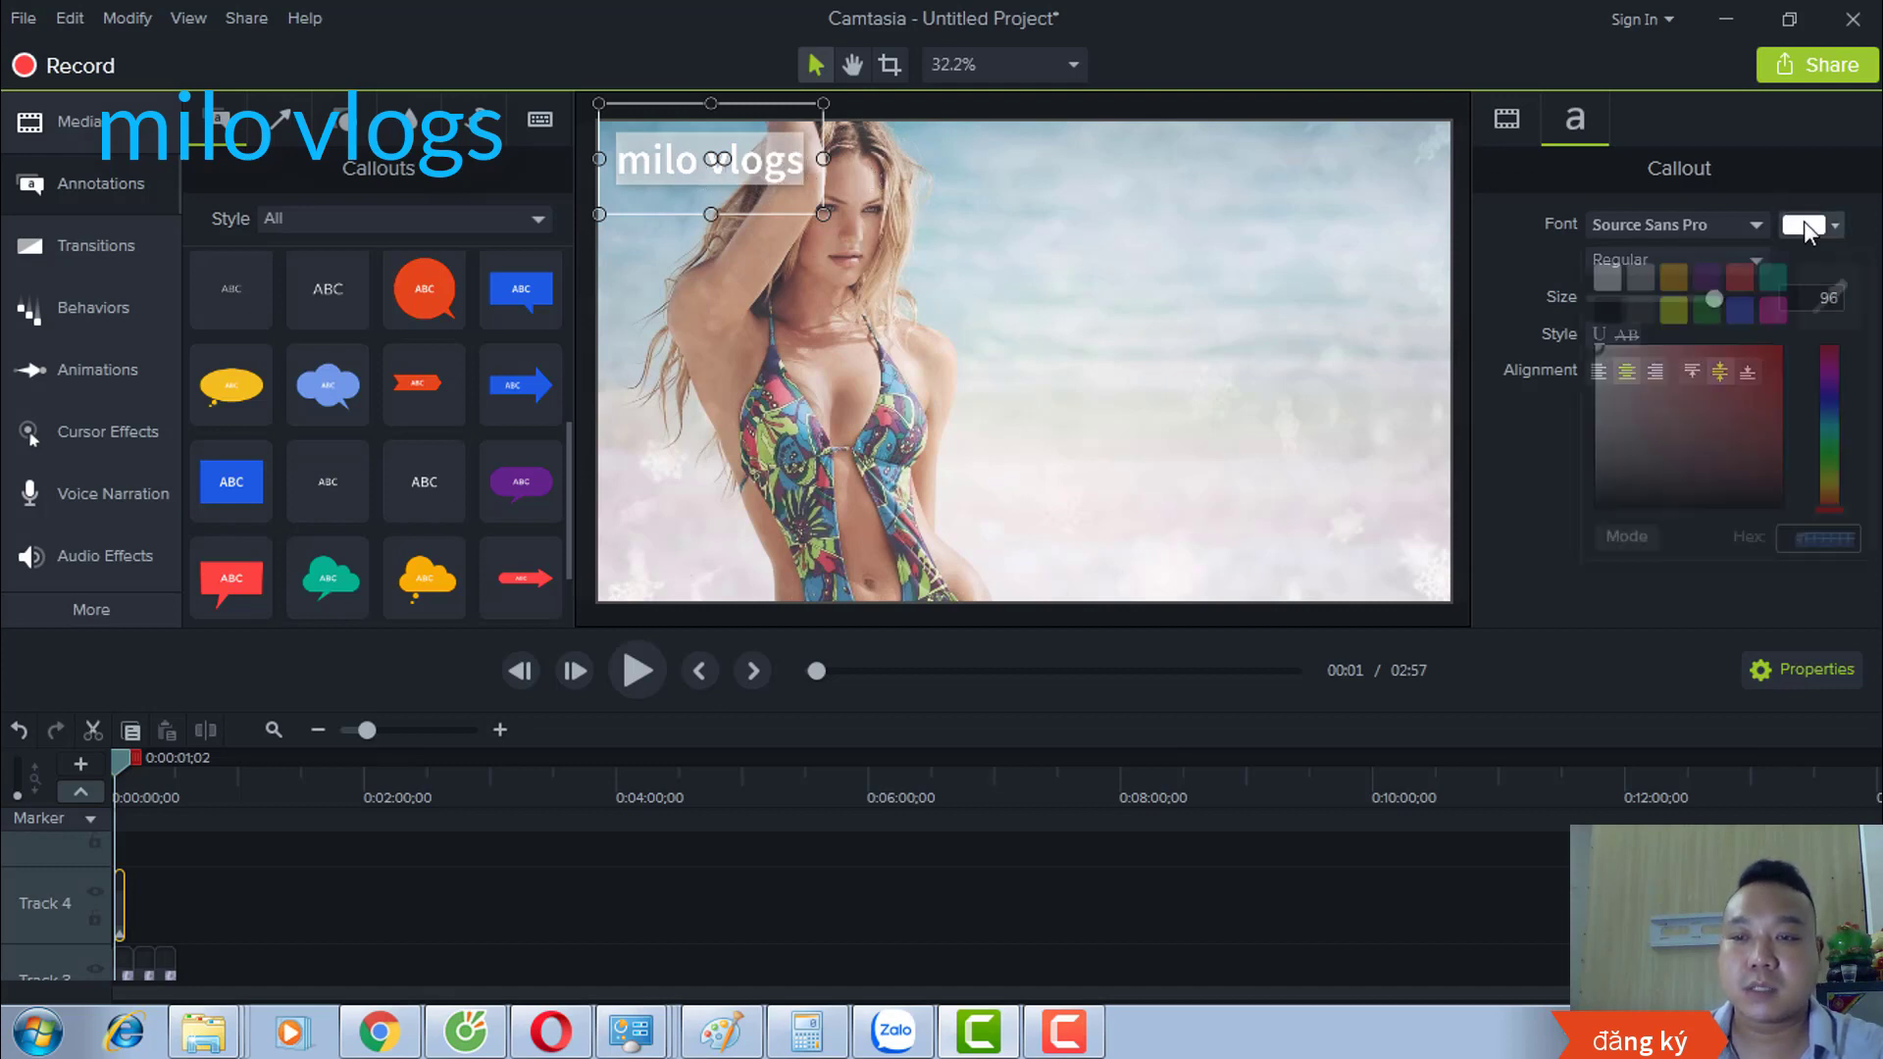
click(1779, 345)
drag(1779, 345, 1802, 355)
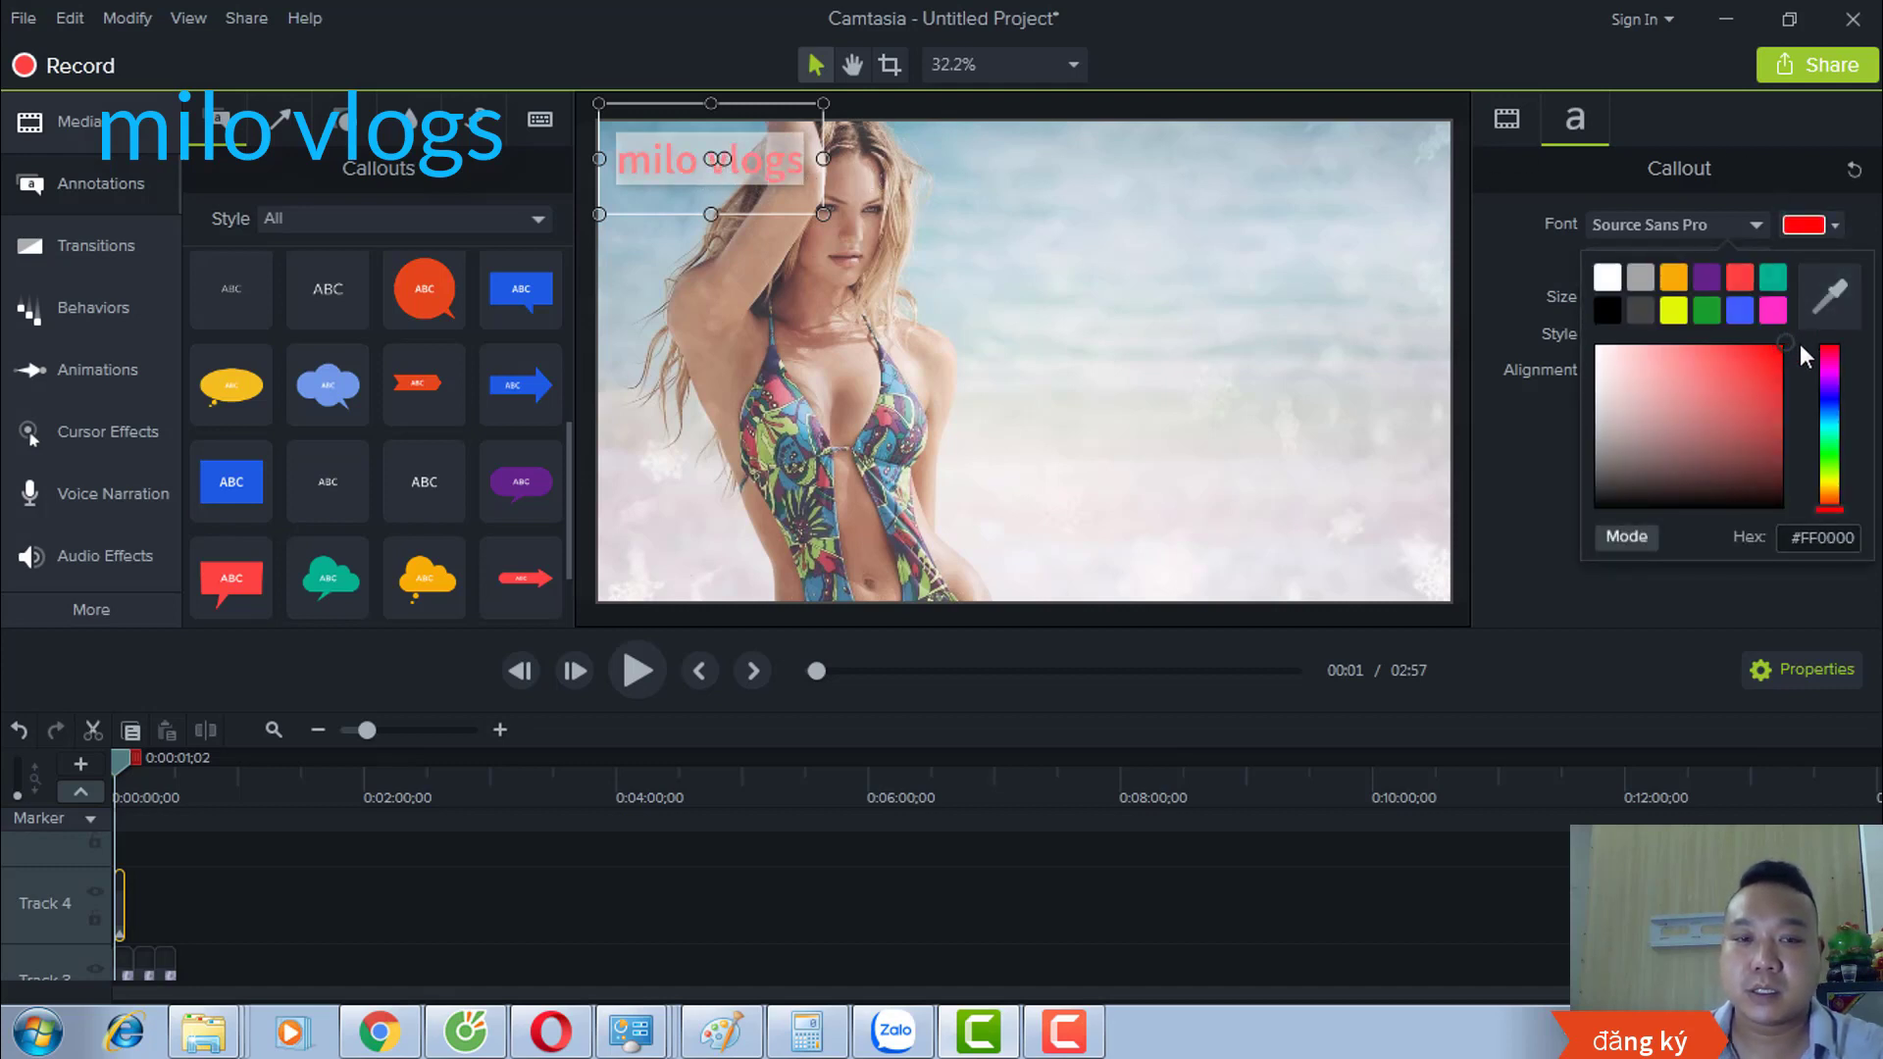
click(1830, 420)
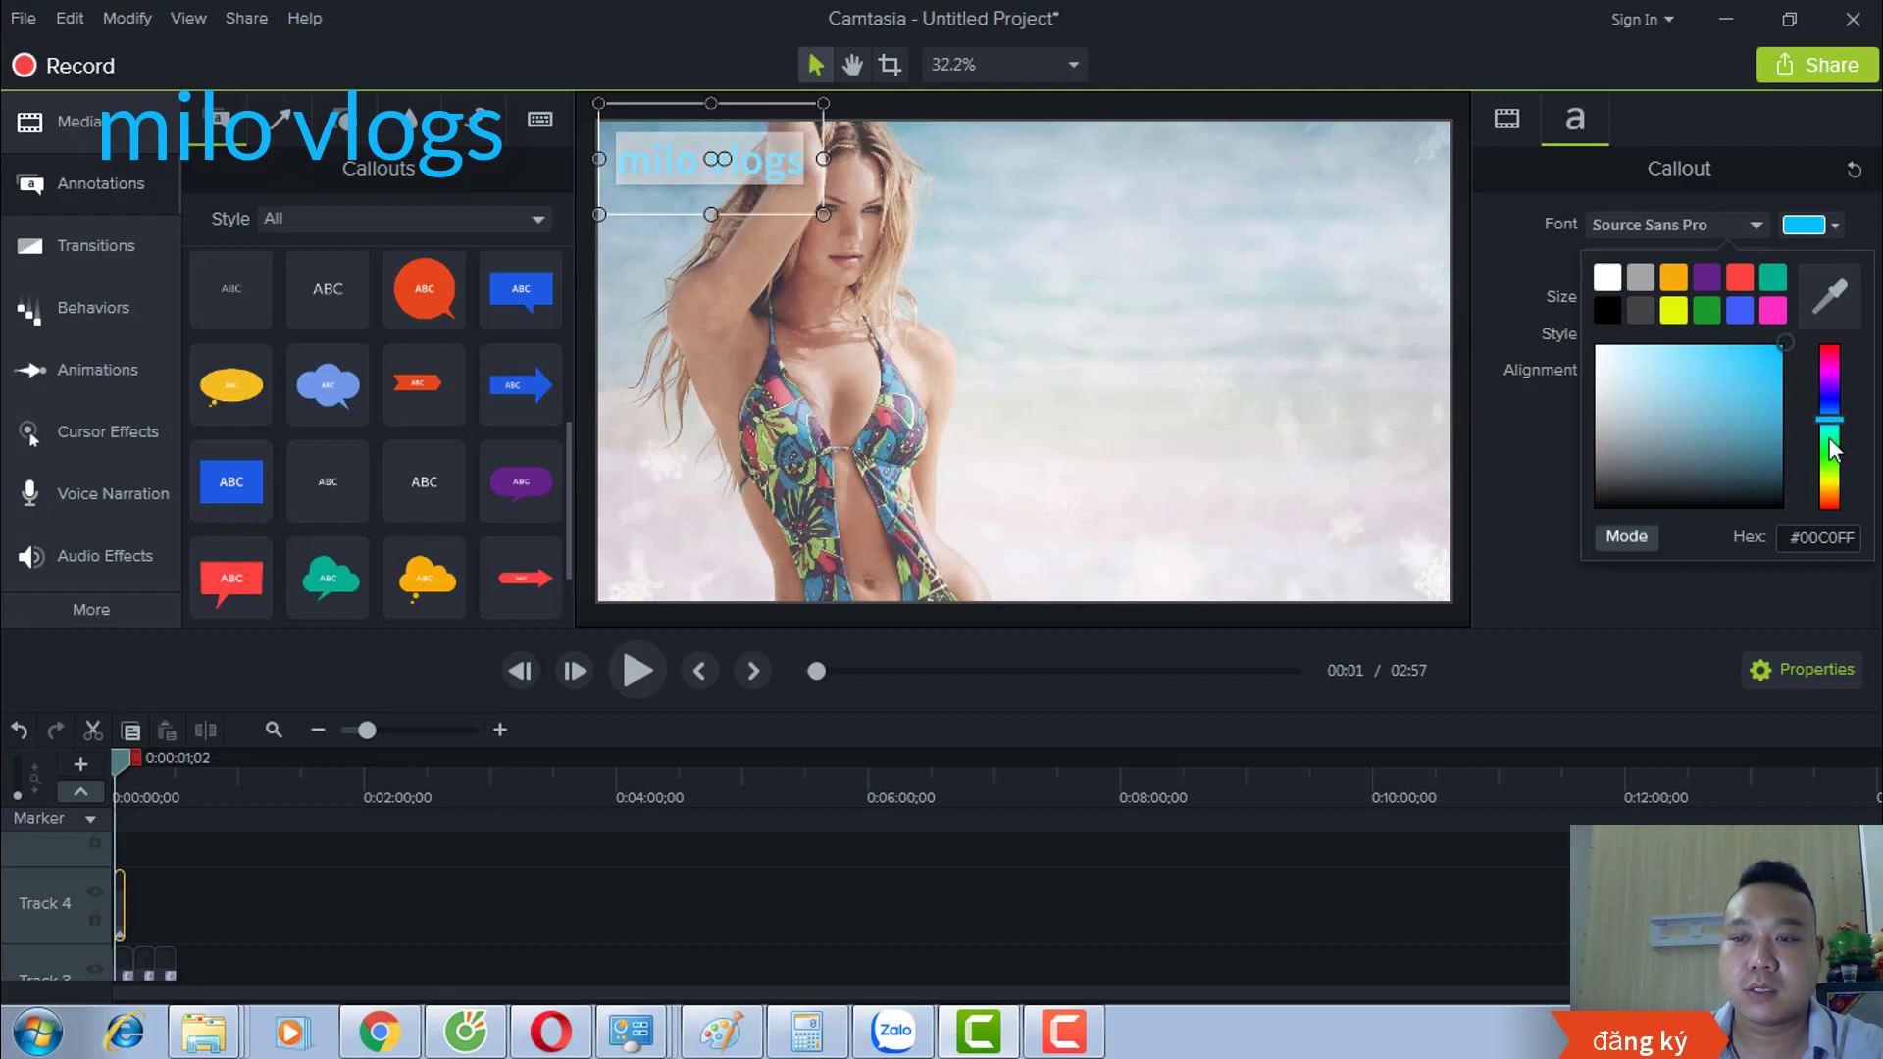
click(1832, 453)
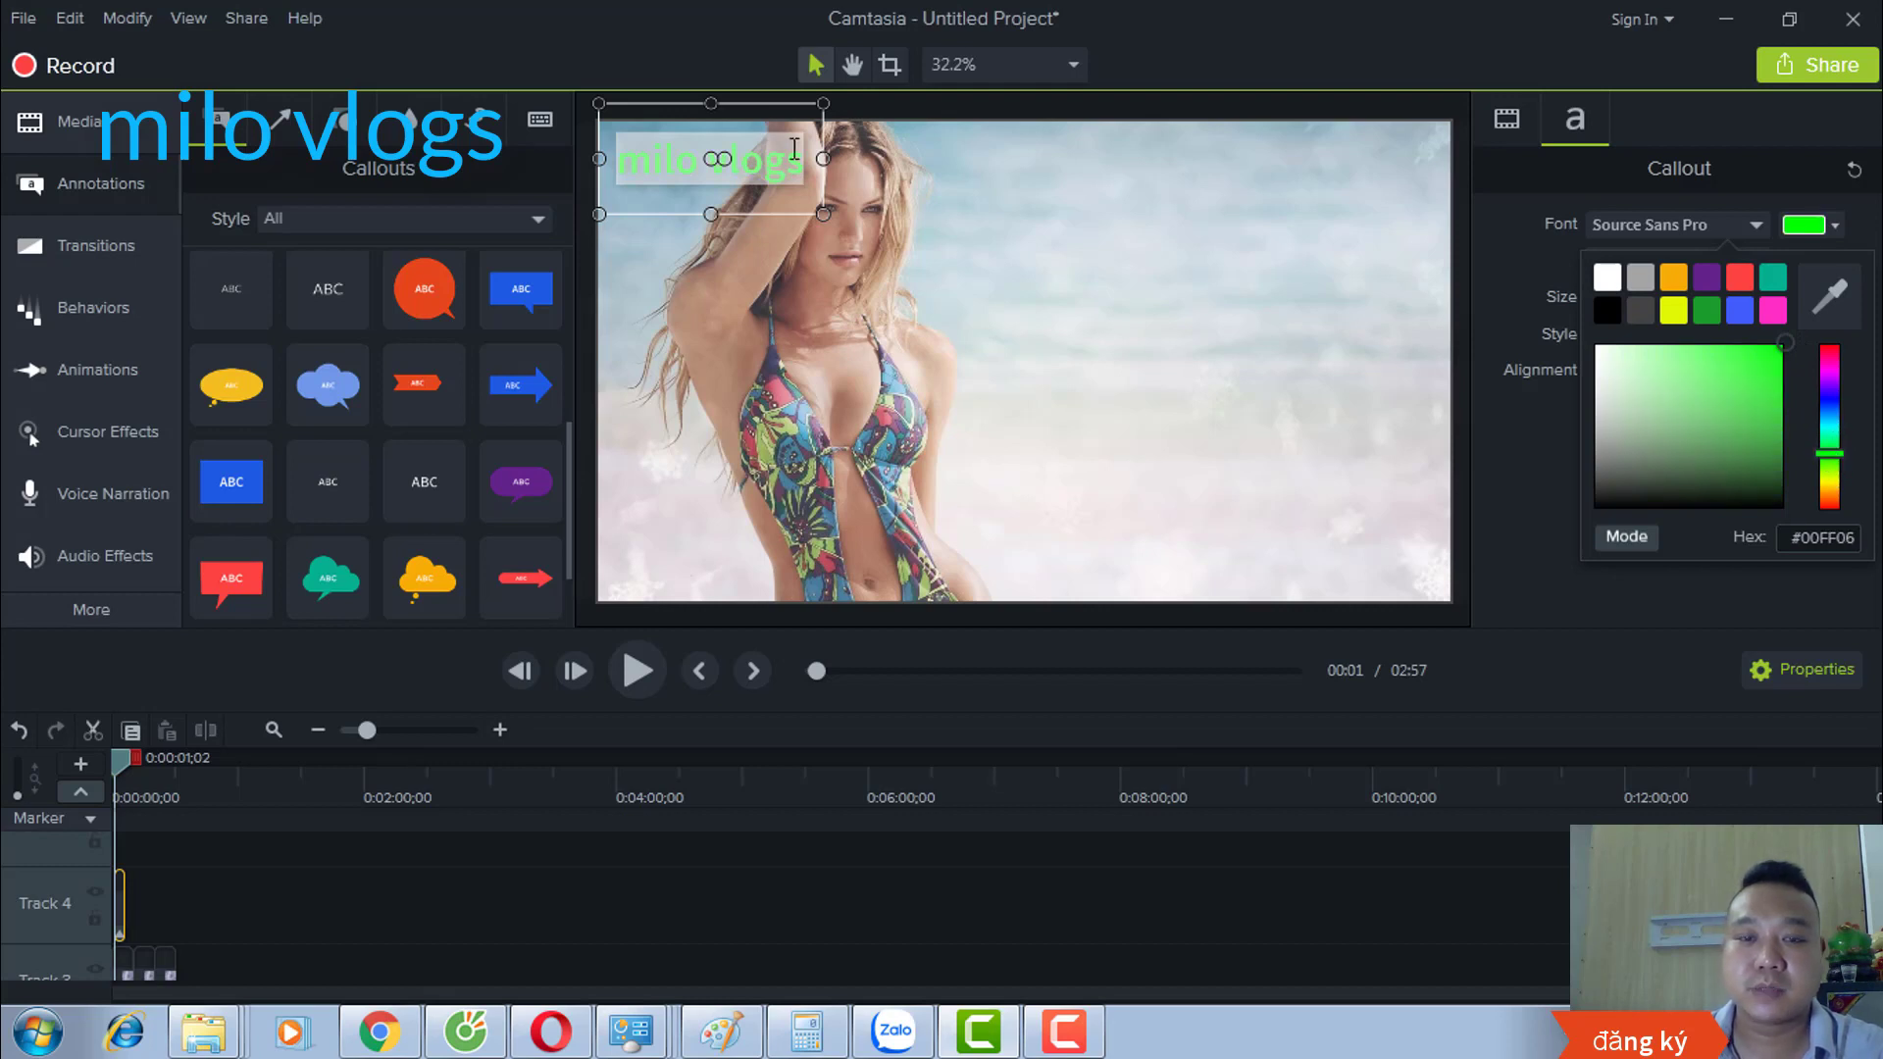
click(930, 192)
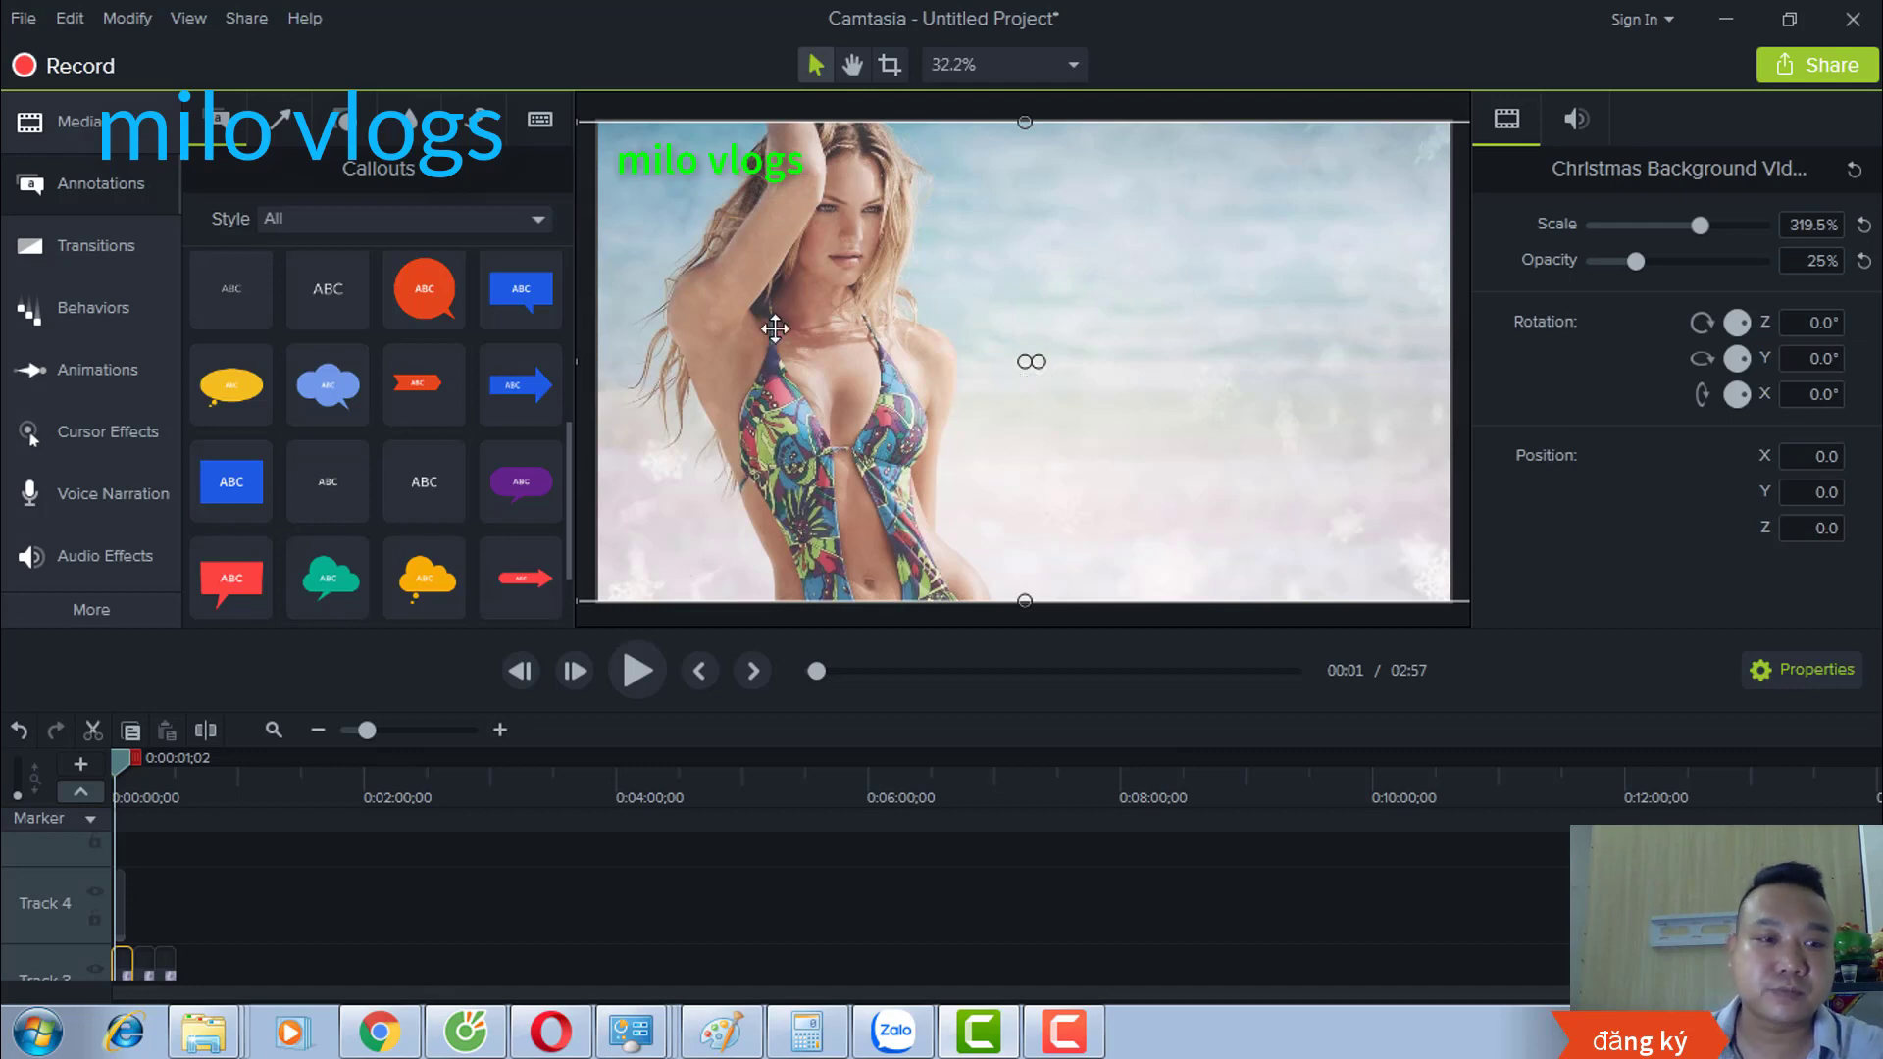
Step: Browse the text behaviors and extend the "milo vlogs" text clip on Track 4 to the end of the wallpaper clip
click(121, 332)
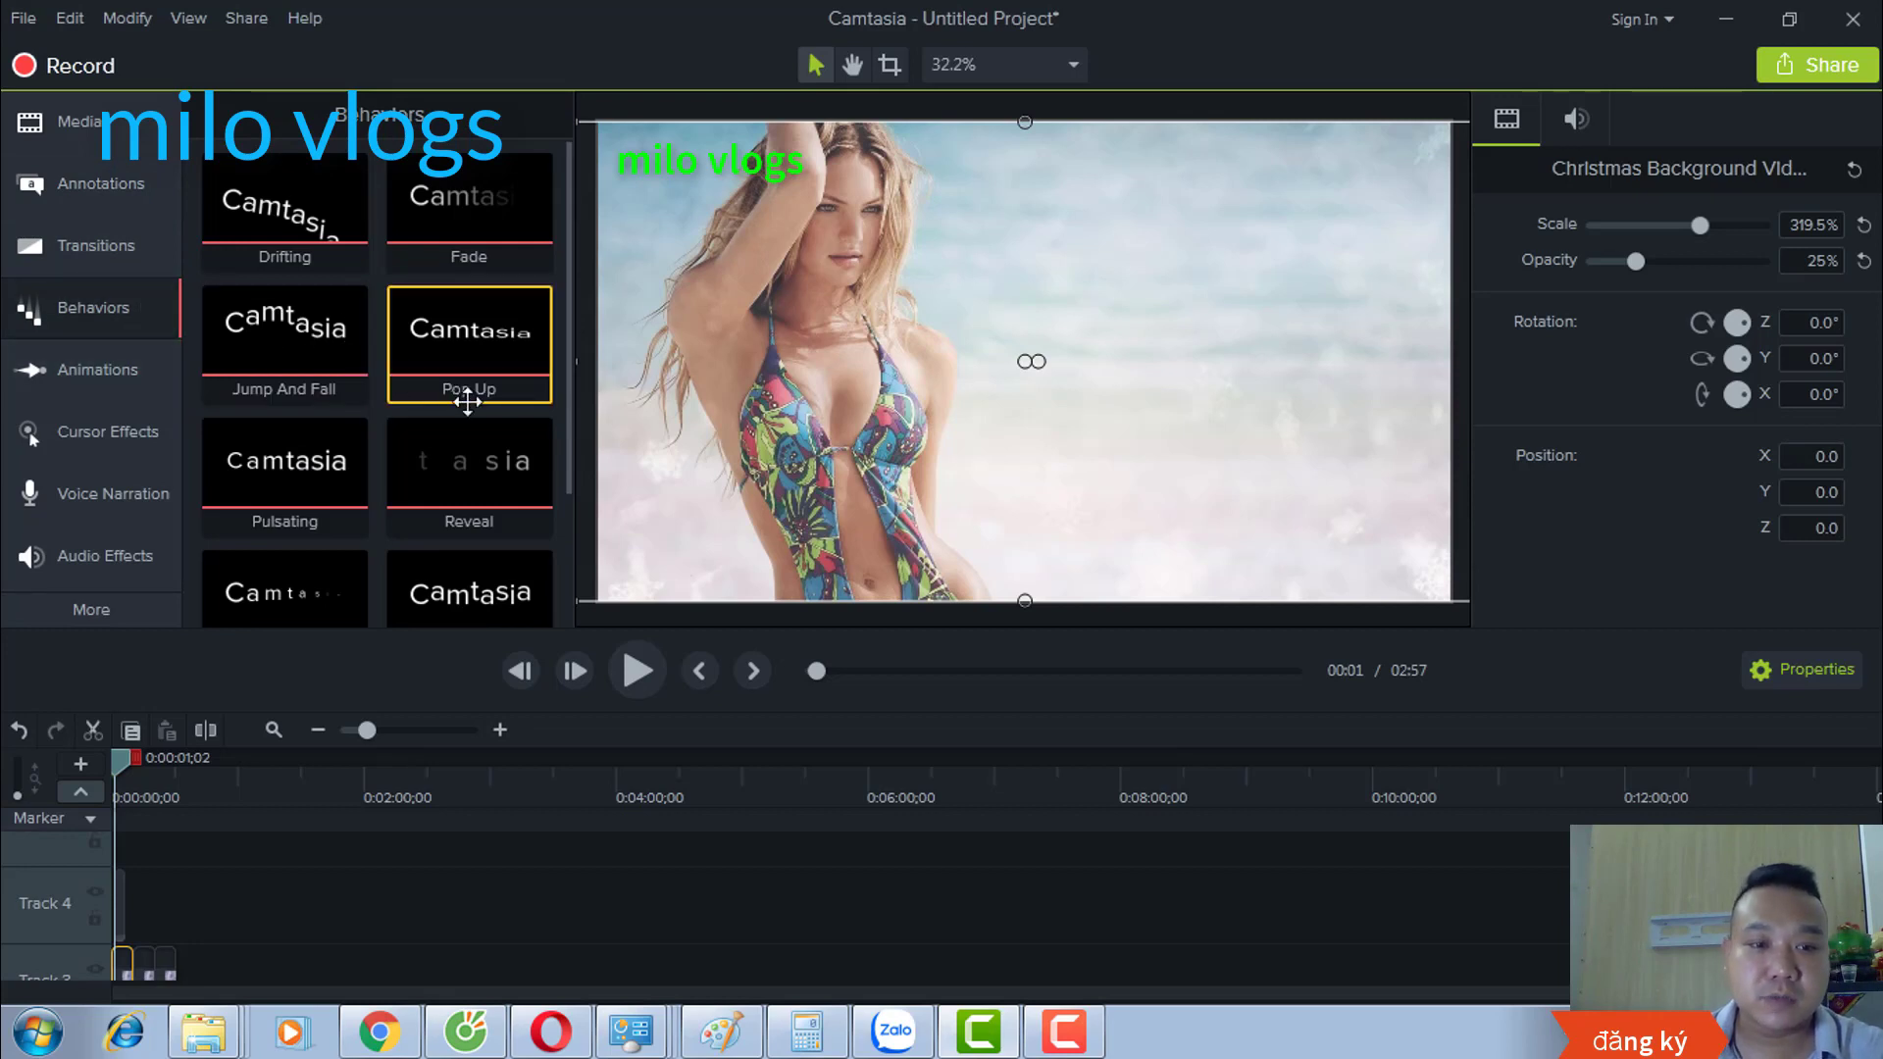
scroll(487, 432, down, 2)
scroll(486, 432, up, 1)
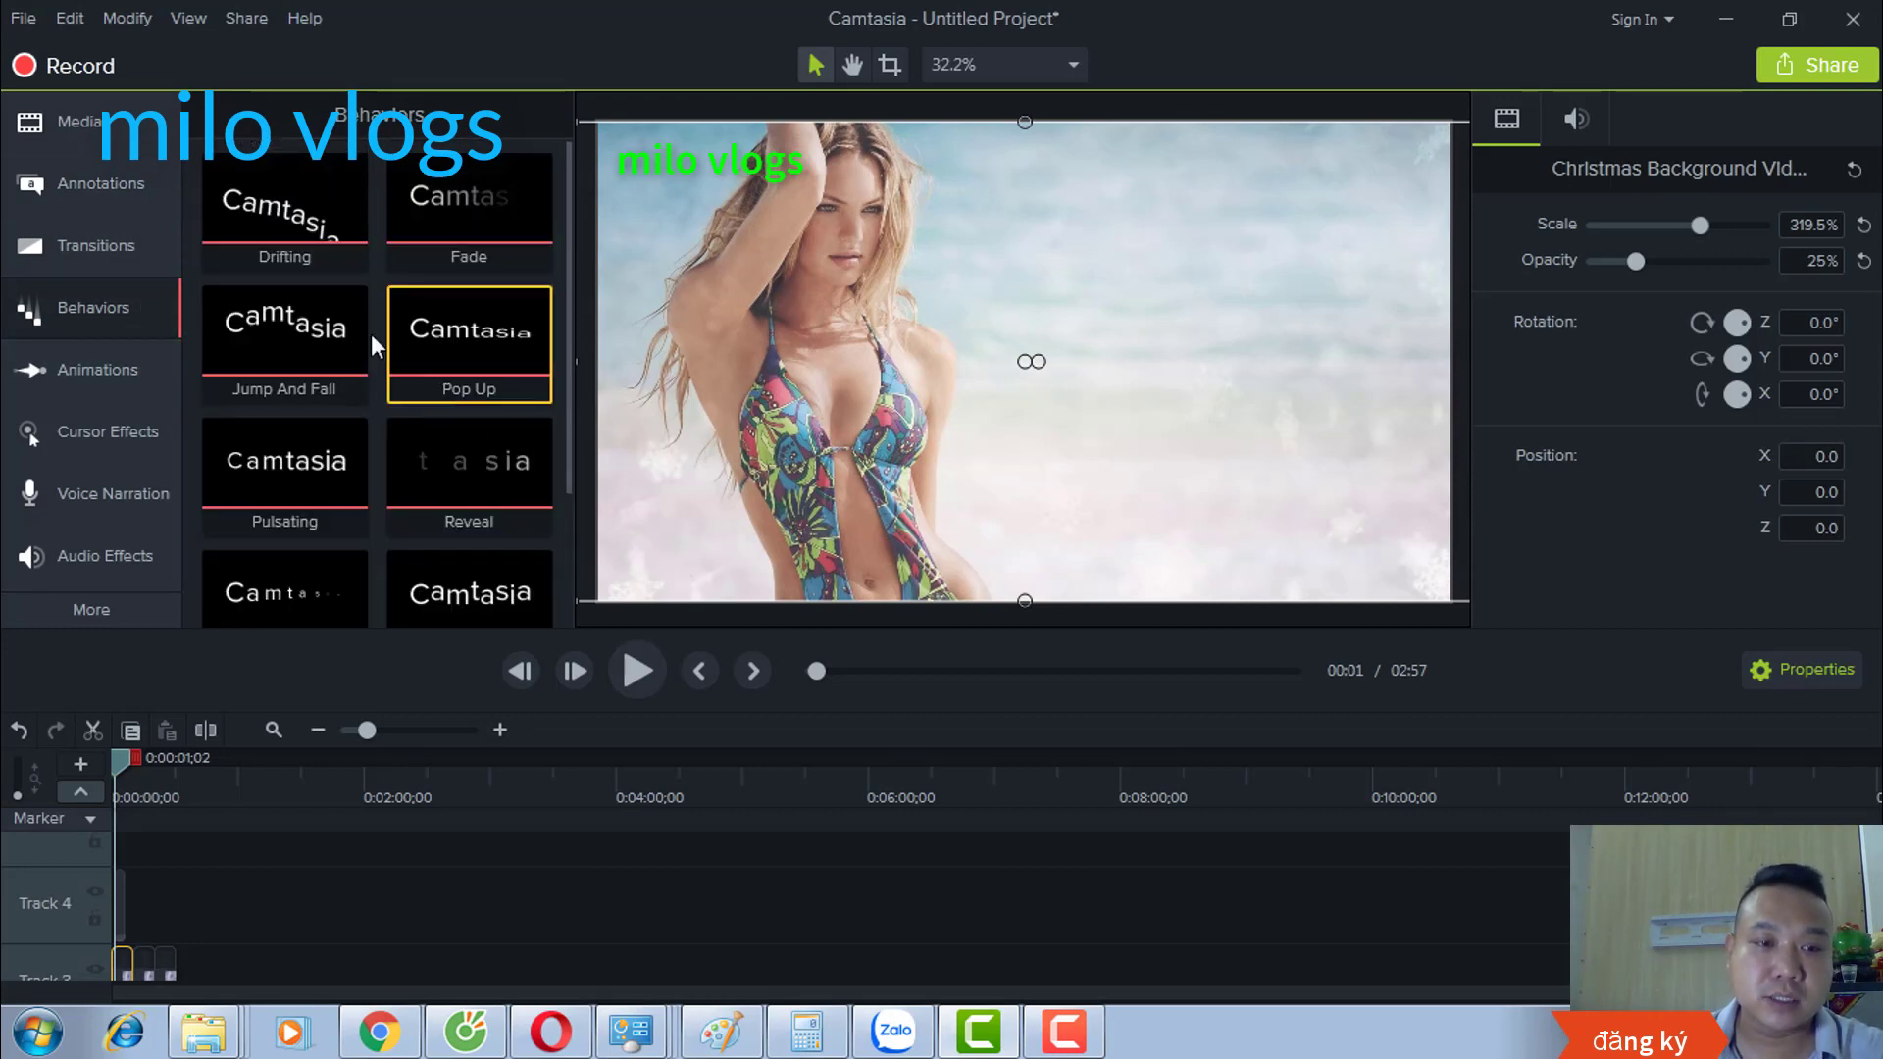
scroll(302, 312, down, 1)
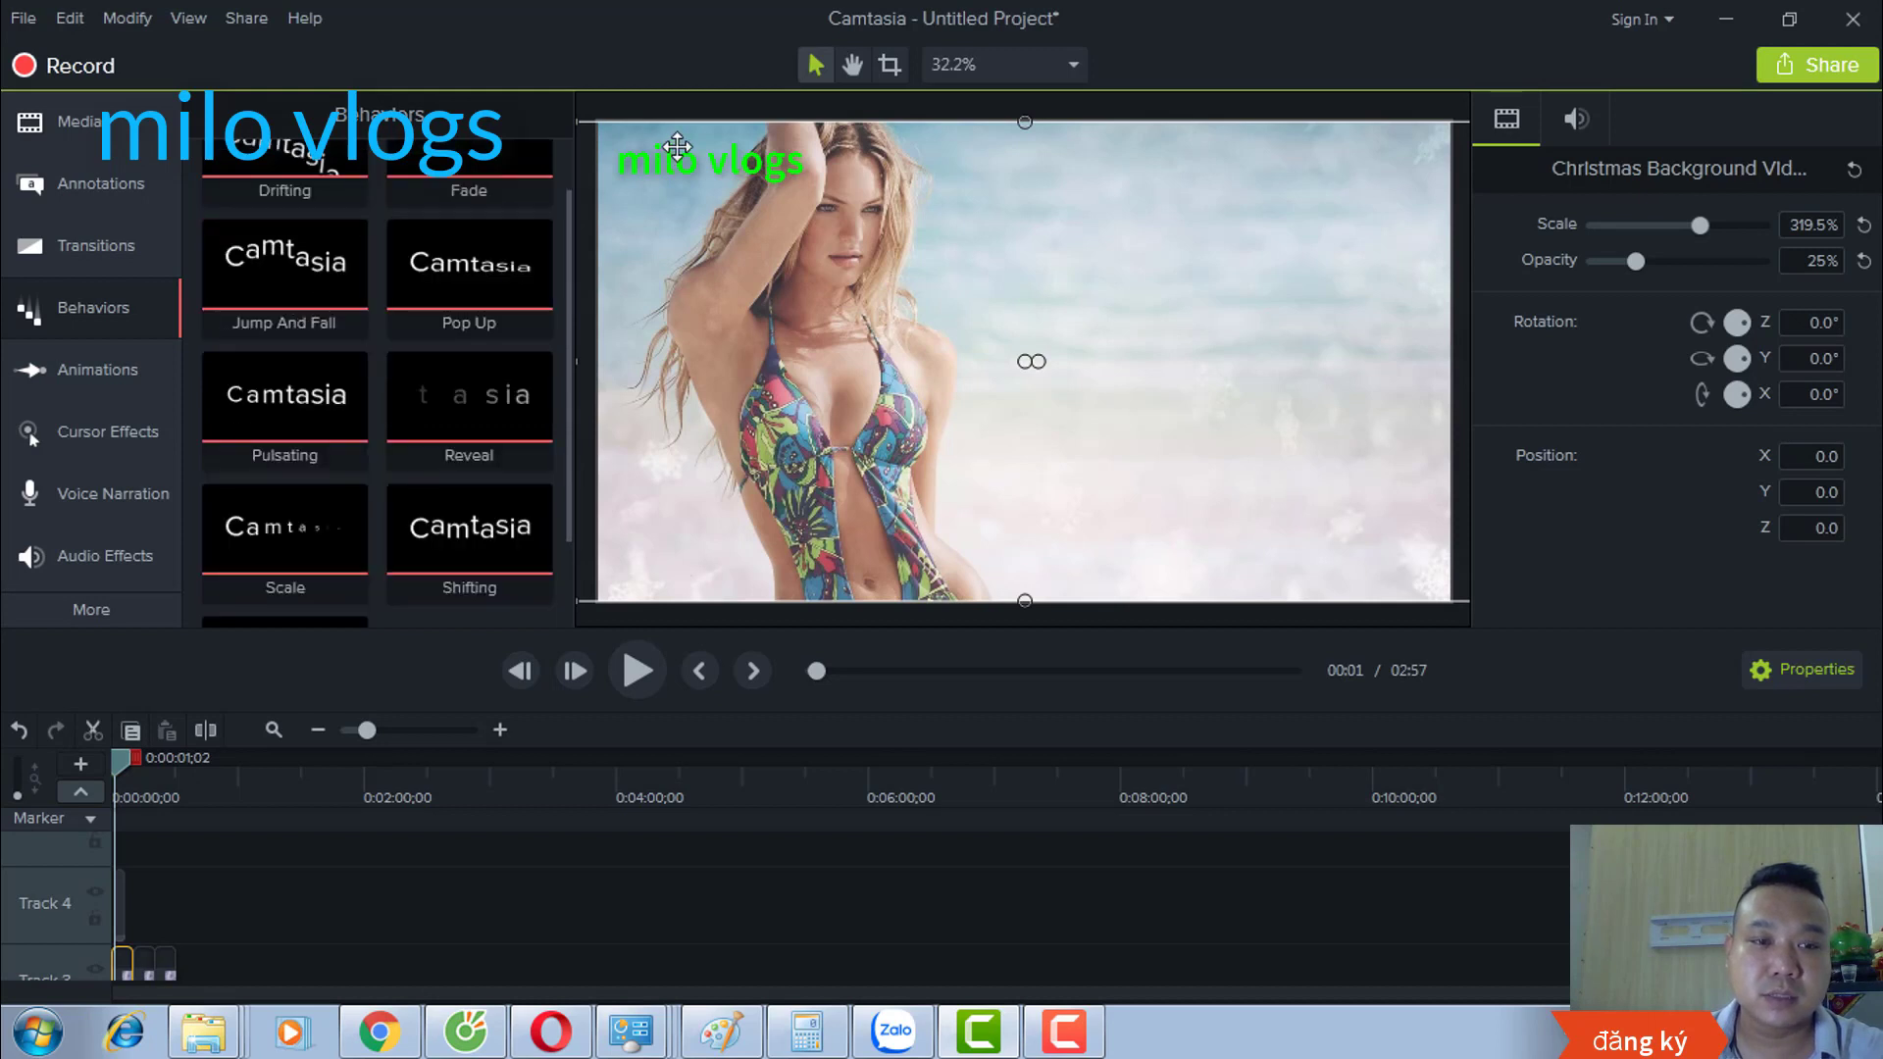
scroll(478, 454, up, 1)
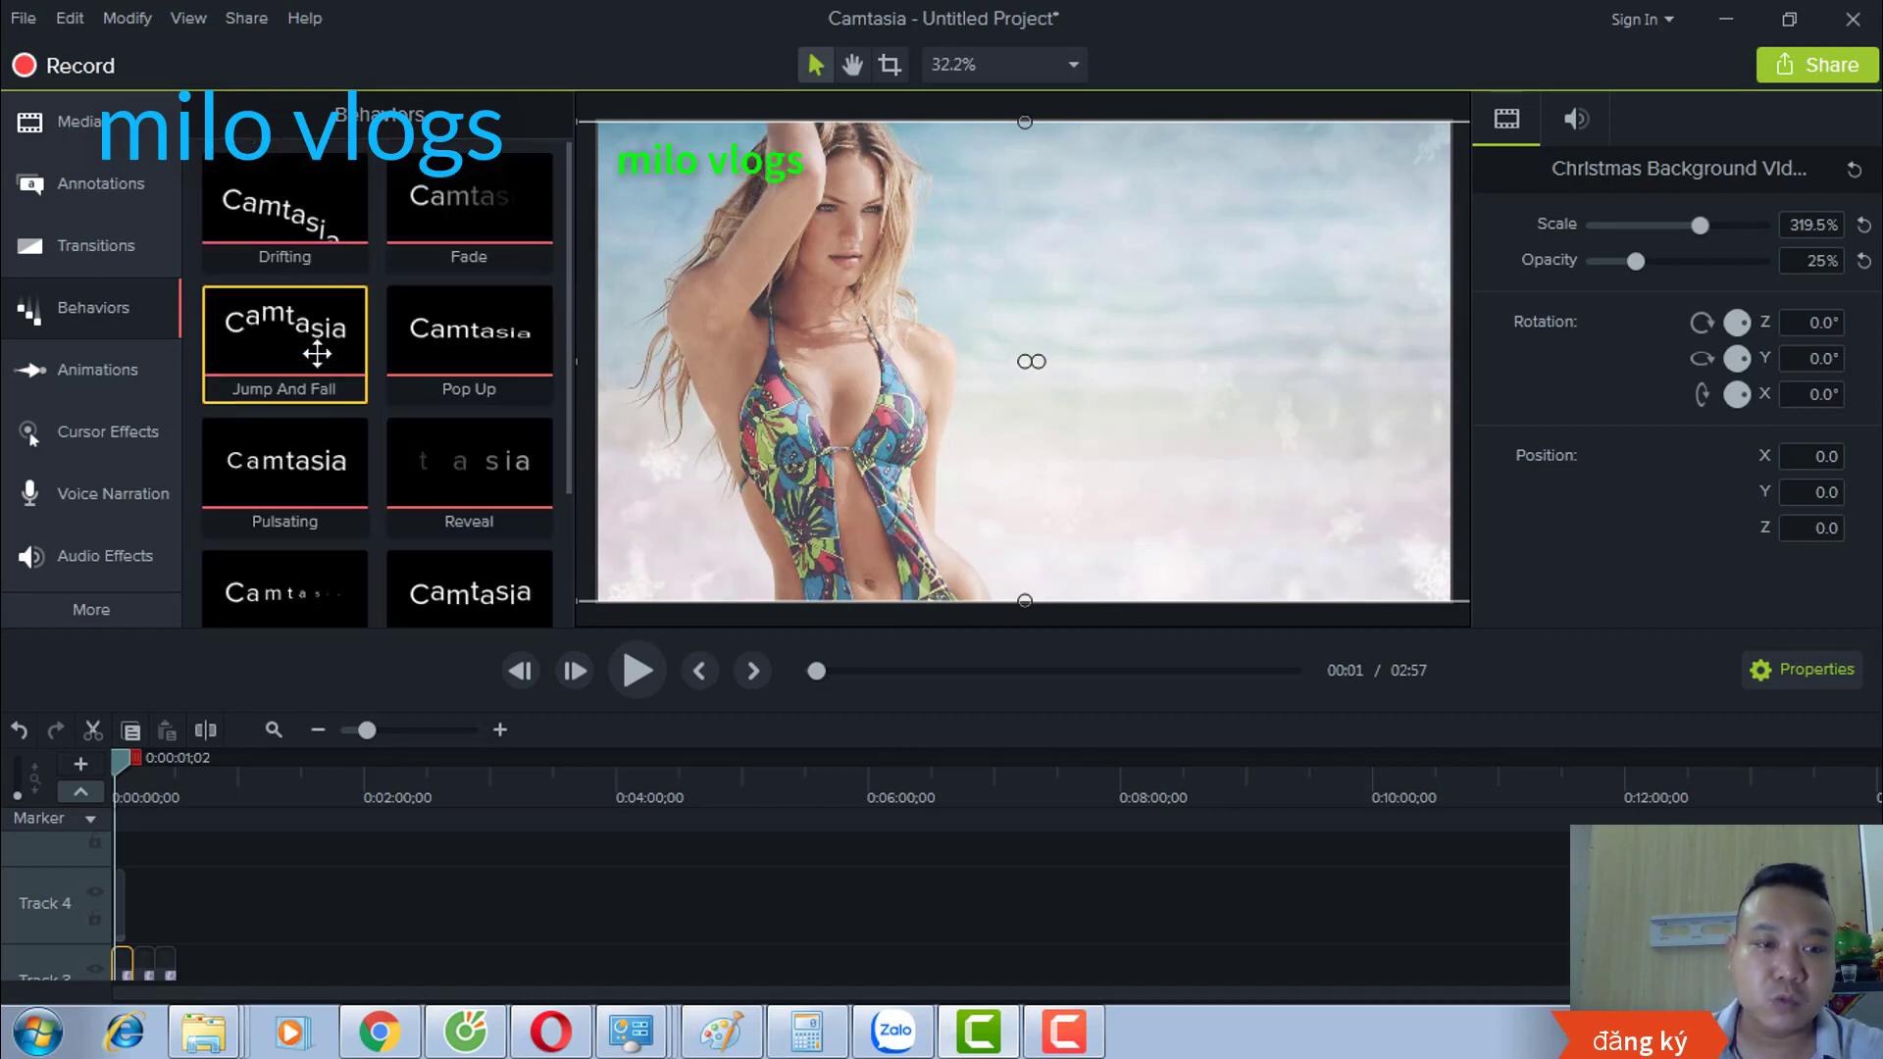
scroll(167, 937, down, 1)
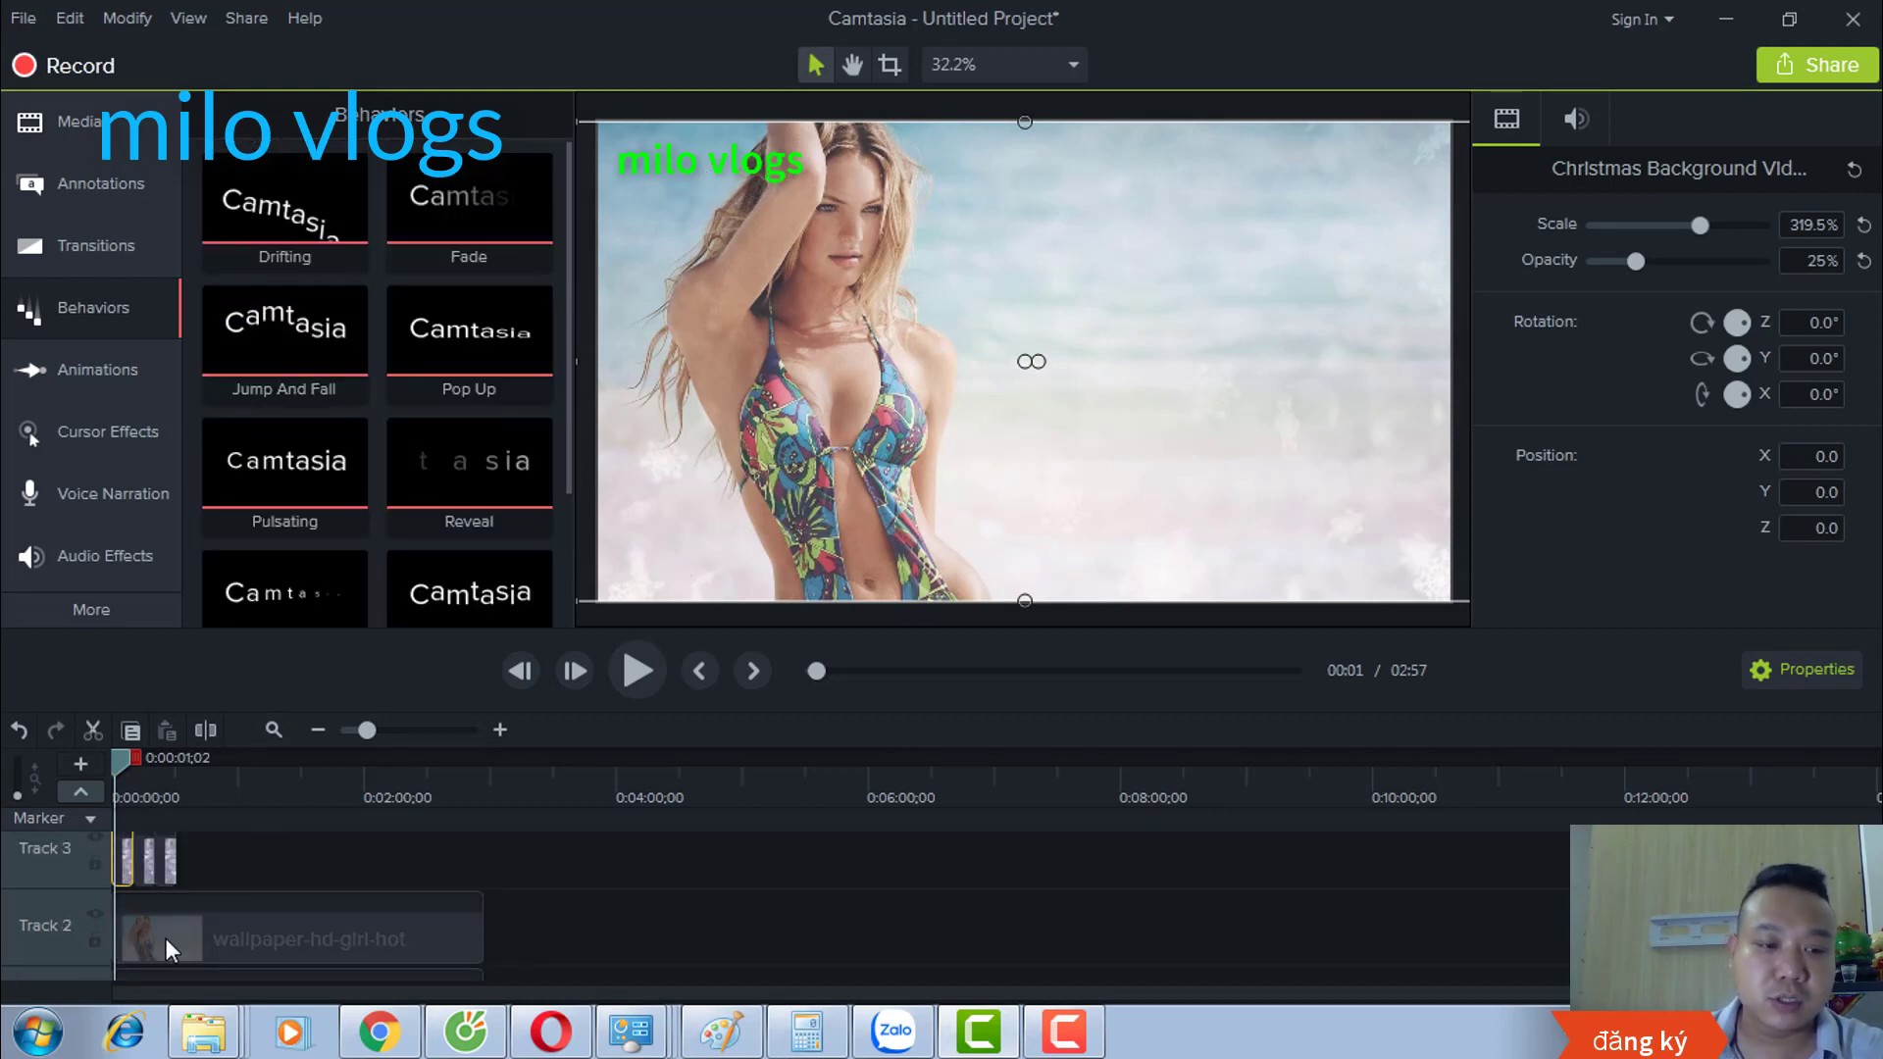
click(121, 855)
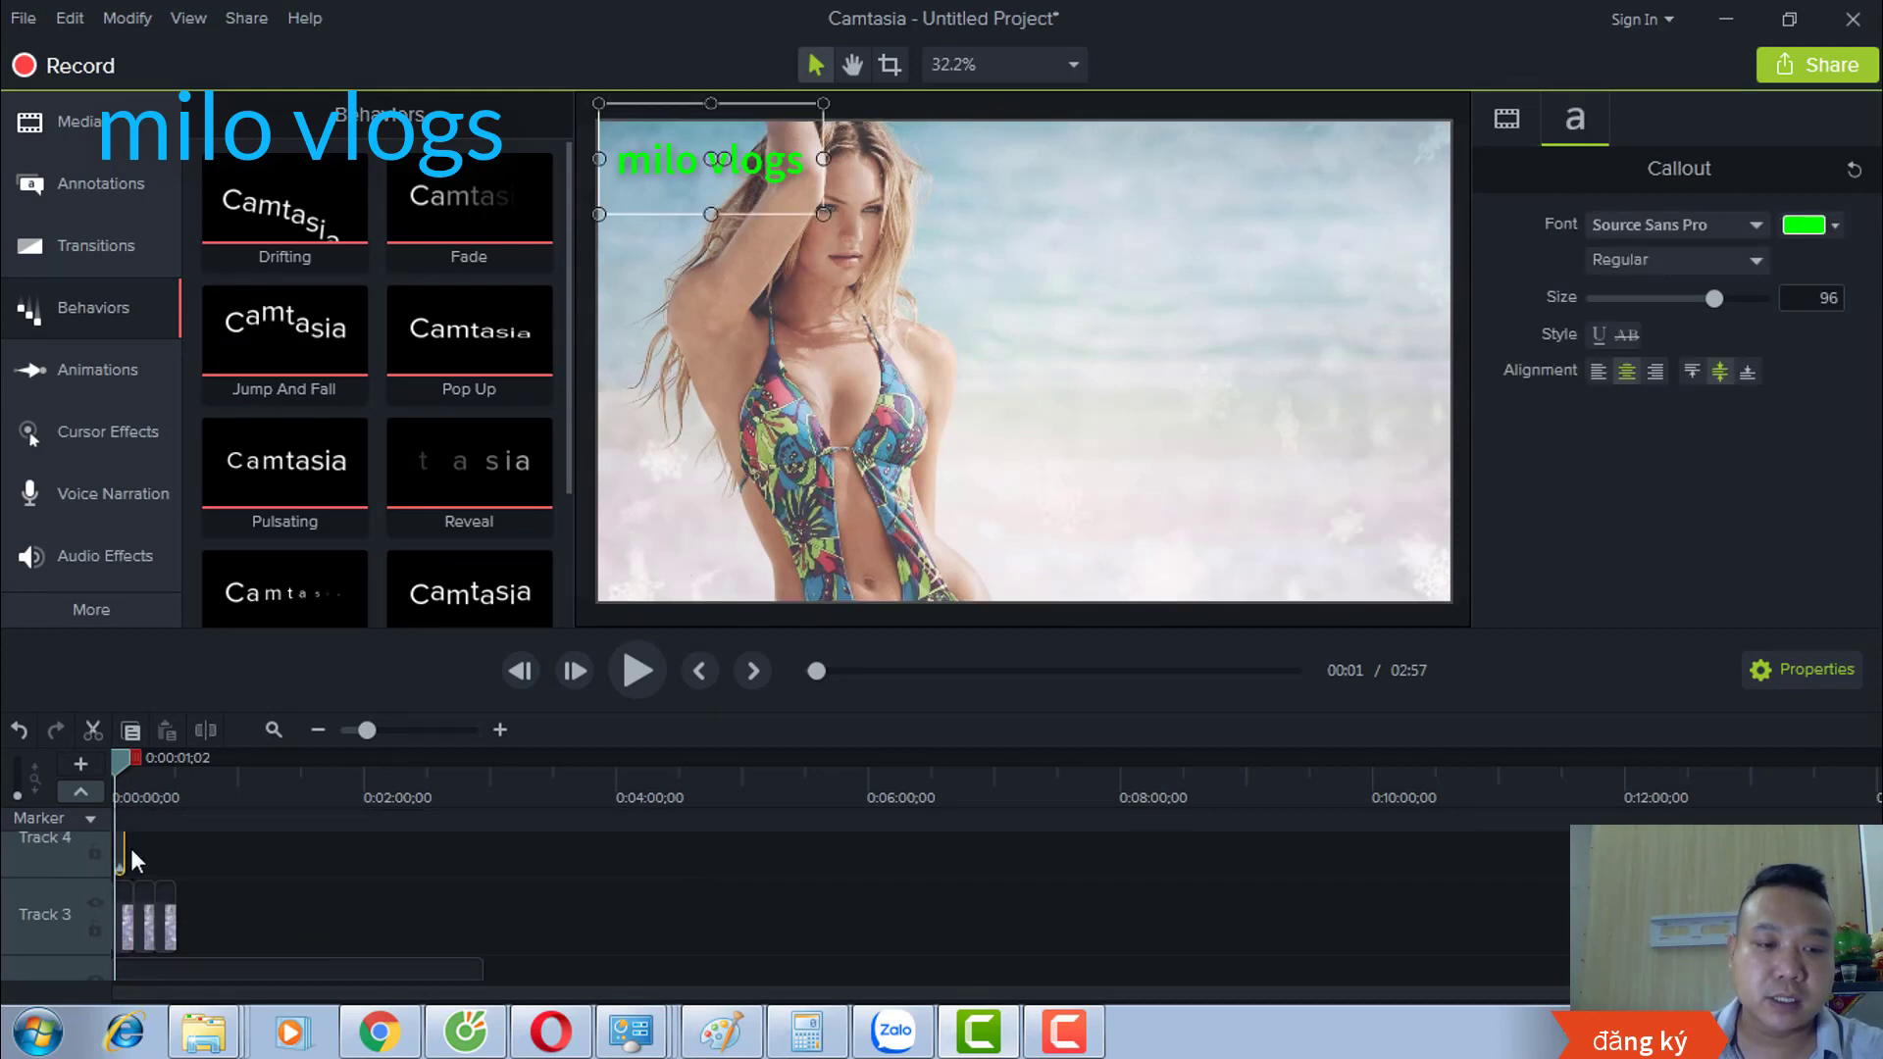
drag(123, 849, 472, 852)
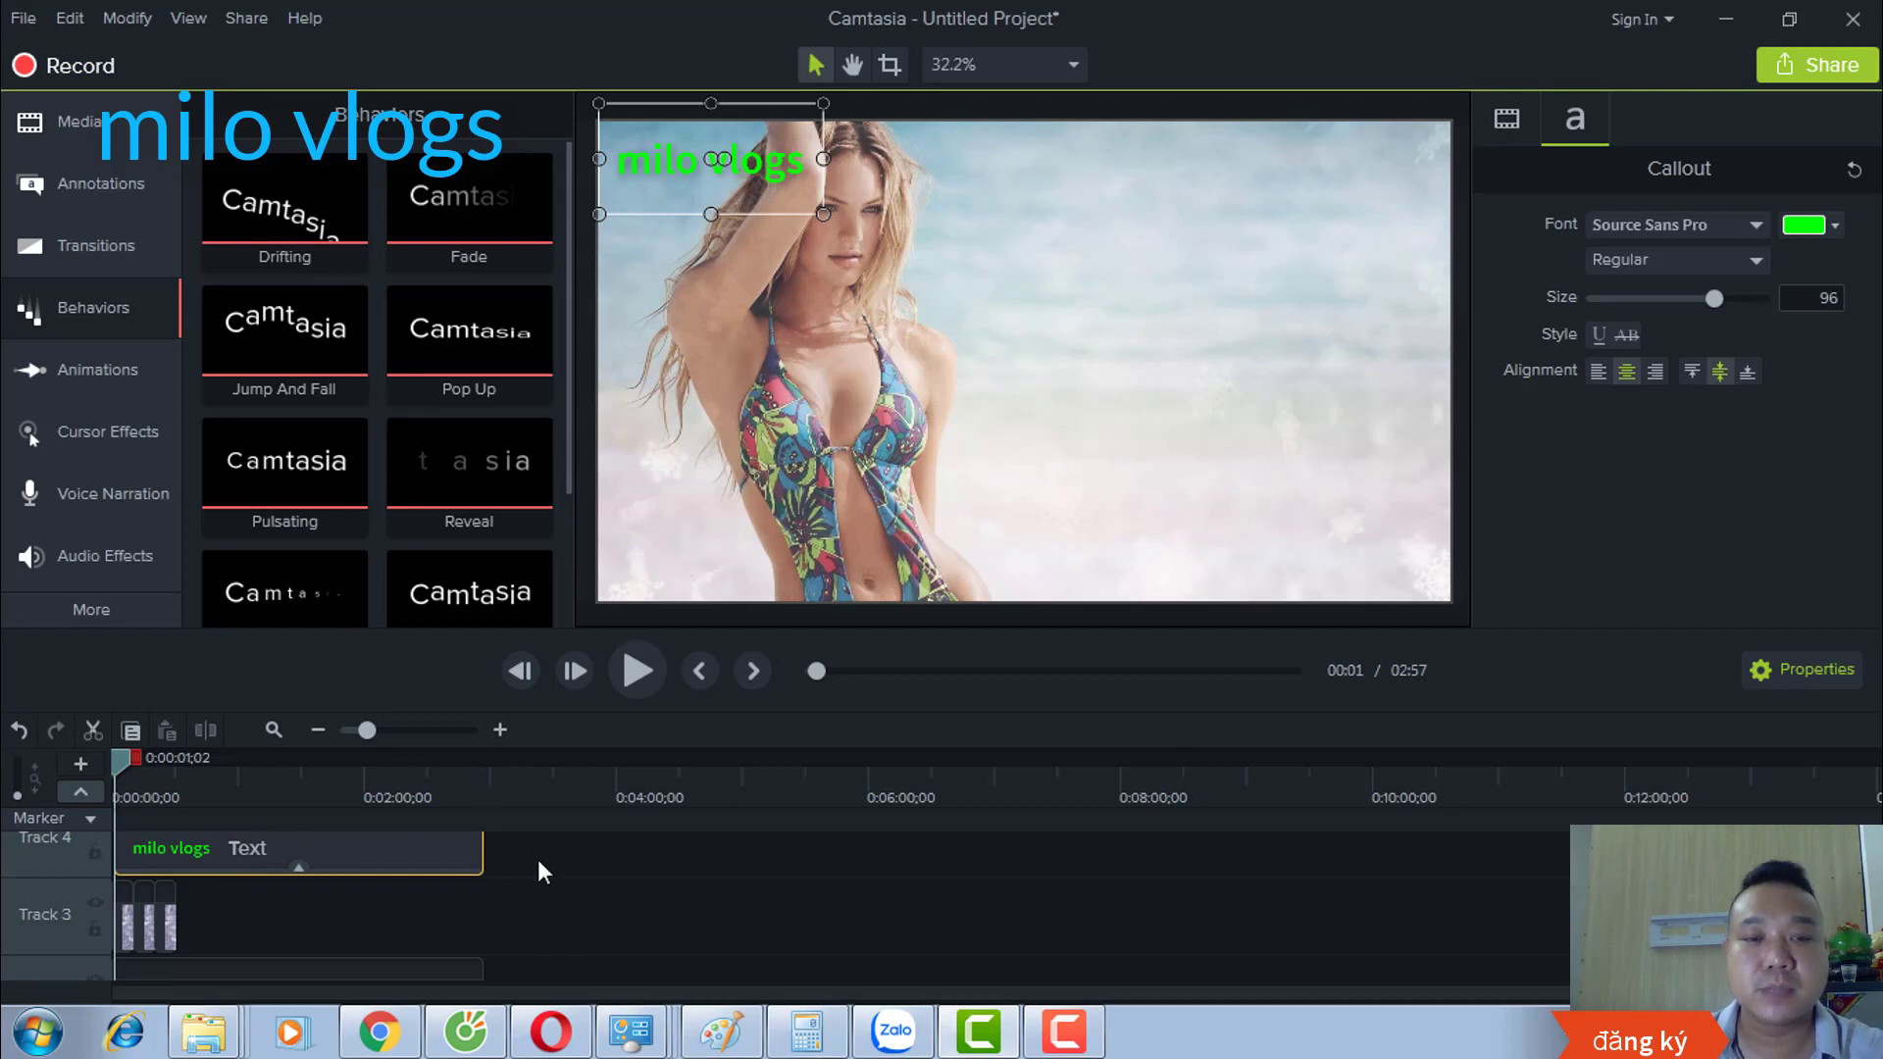
Step: Apply the Jump And Fall behavior to the "milo vlogs" text clip on Track 4
scroll(538, 859, up, 1)
scroll(569, 897, down, 1)
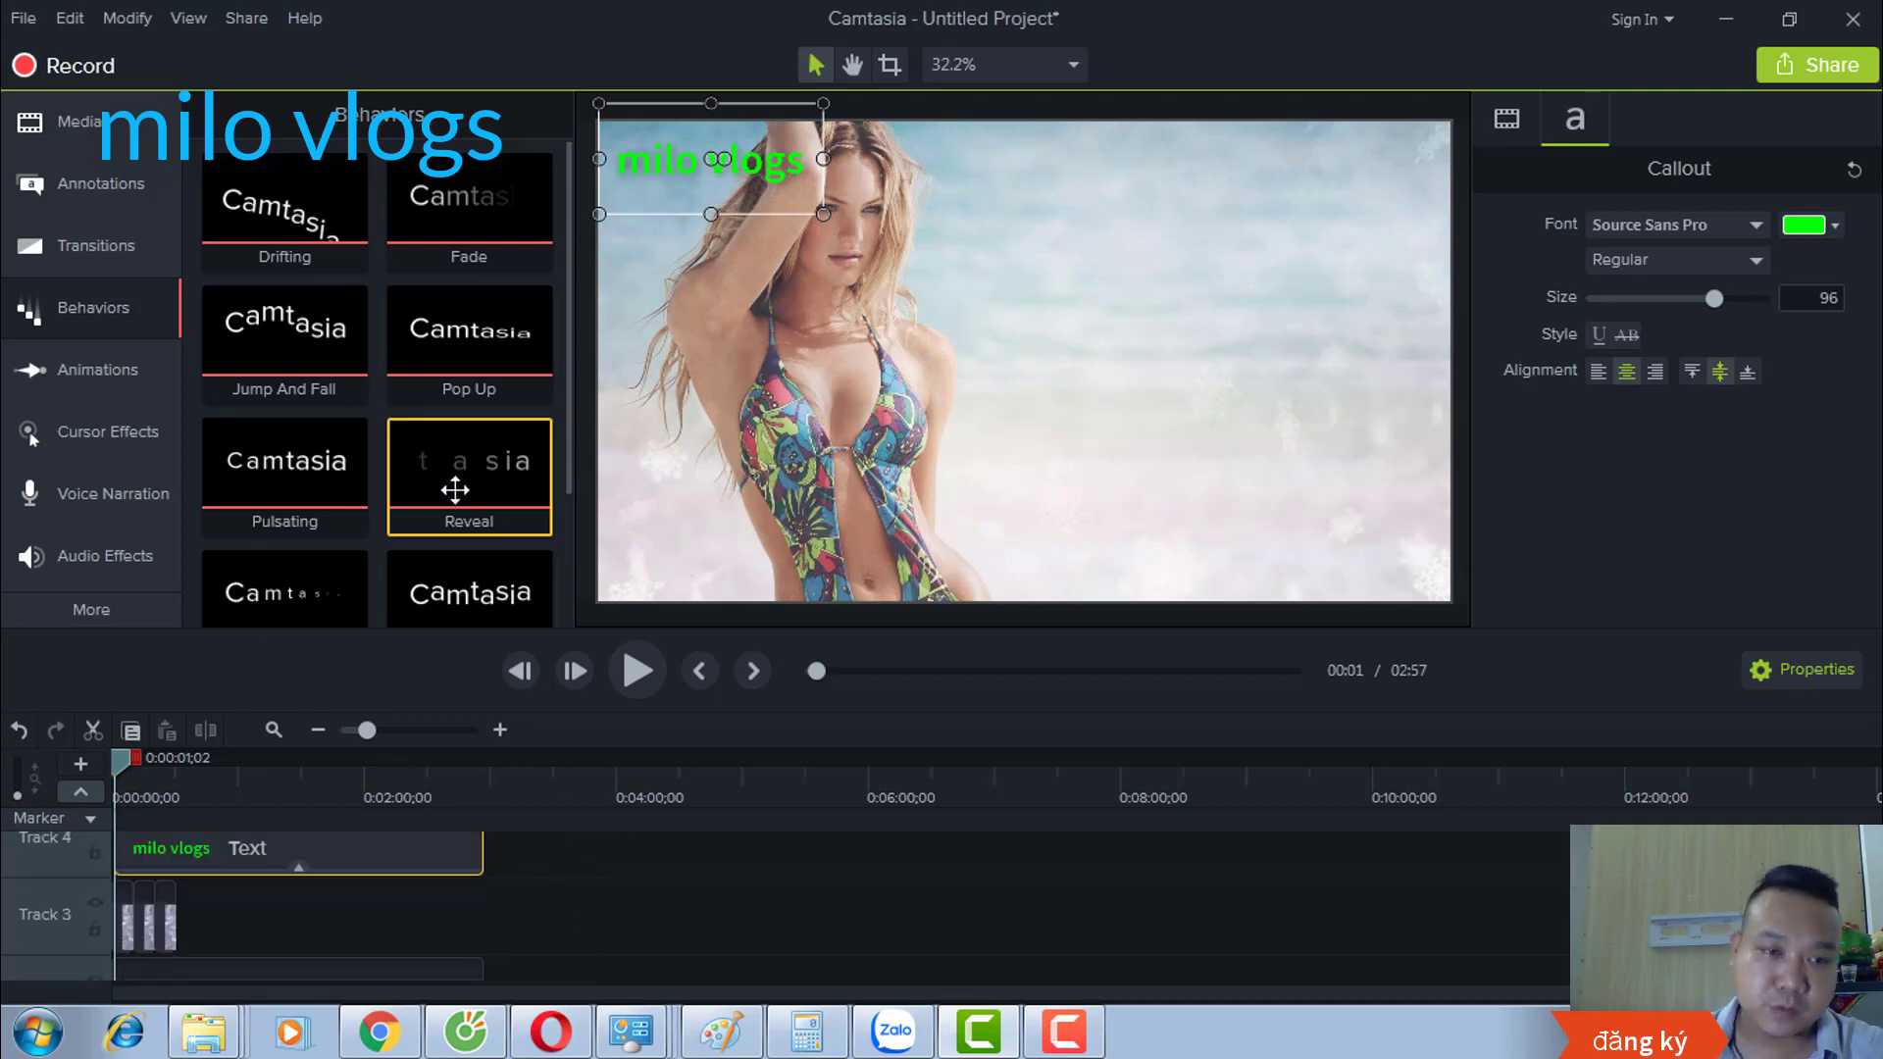
drag(284, 344, 251, 850)
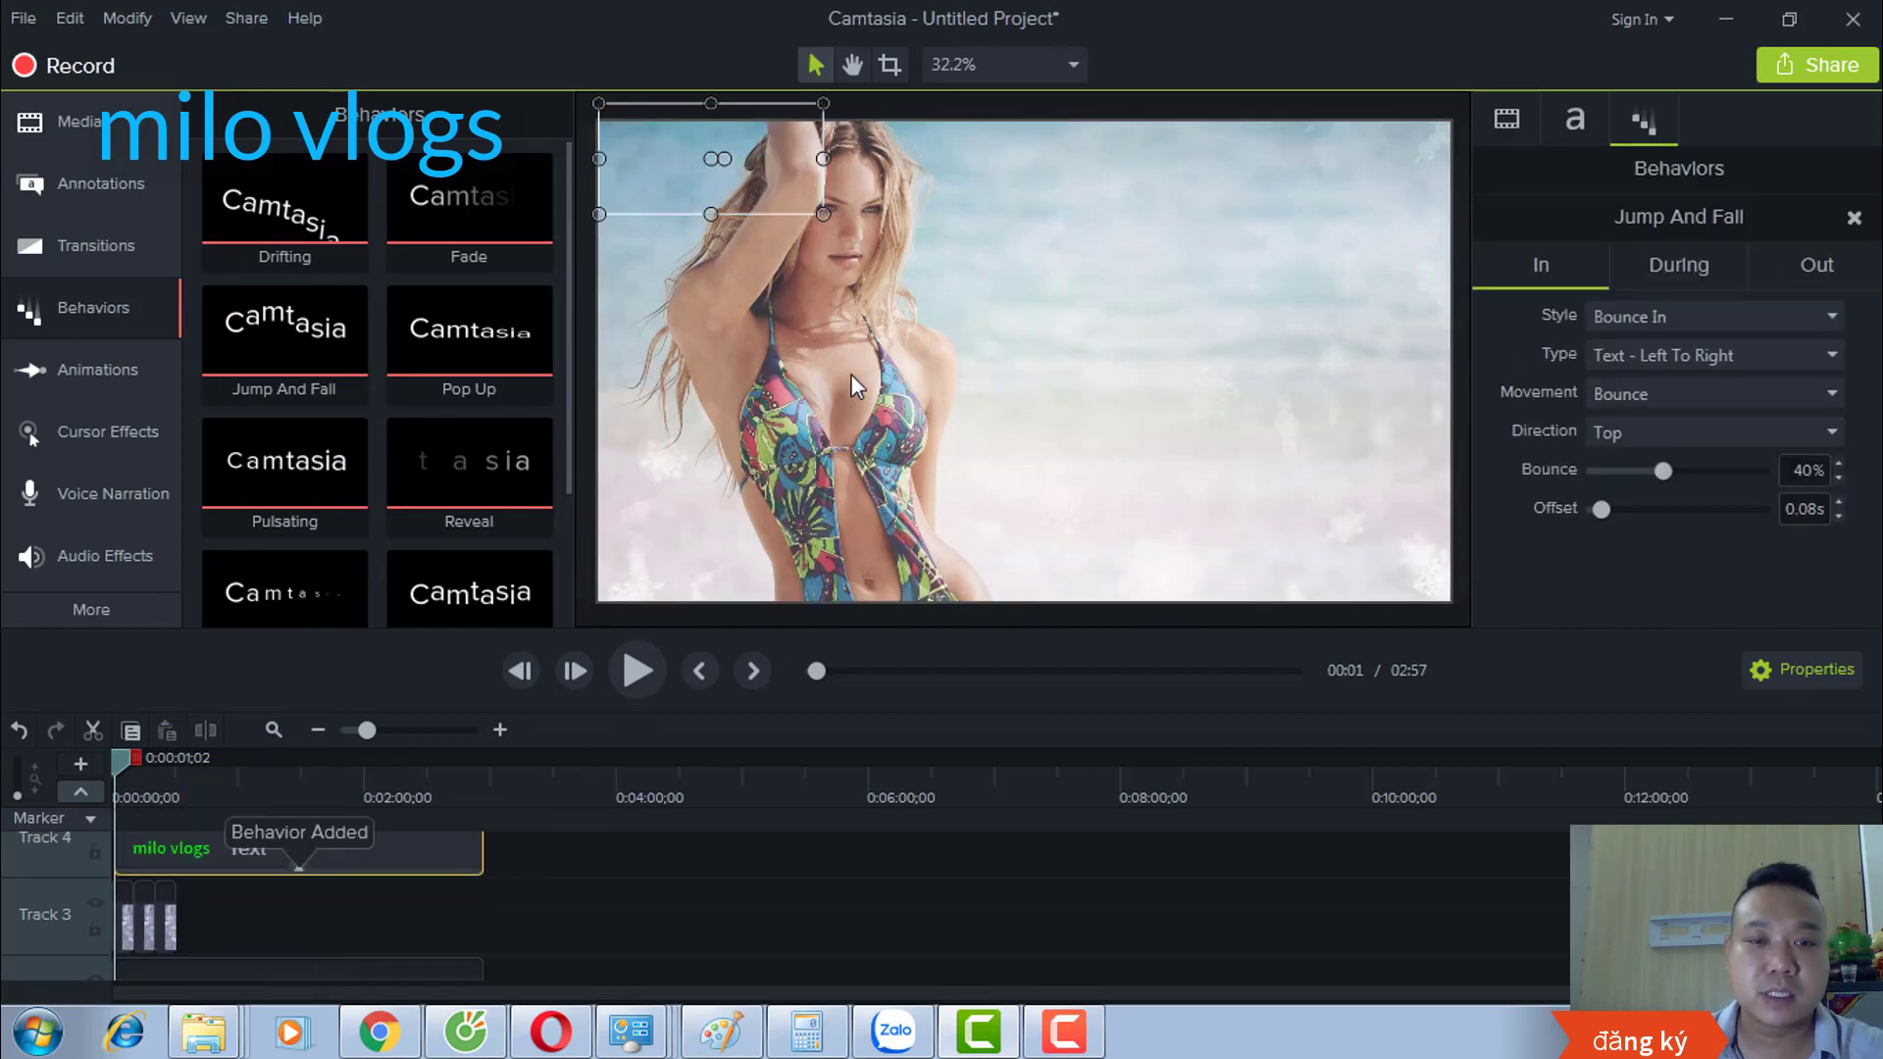
Step: Play the opening seconds to preview the title's animation and look over the other behaviors
click(638, 671)
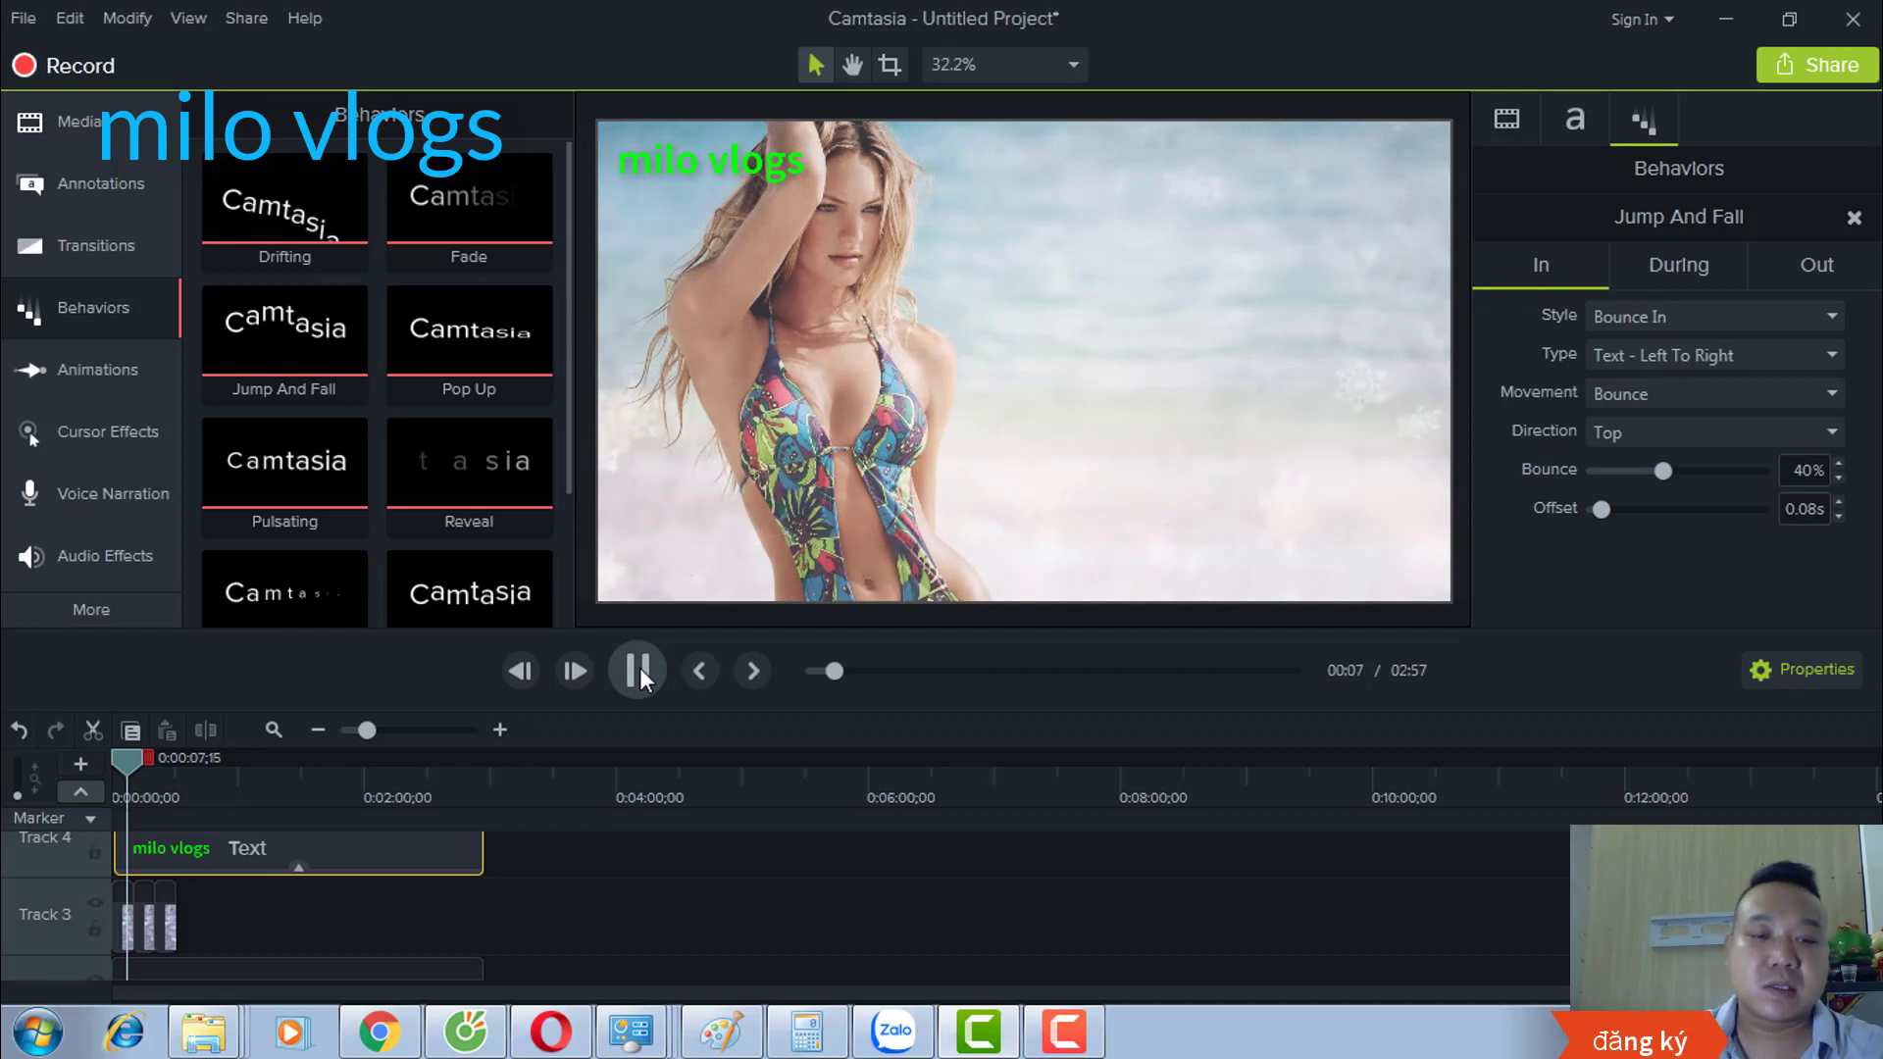
click(638, 671)
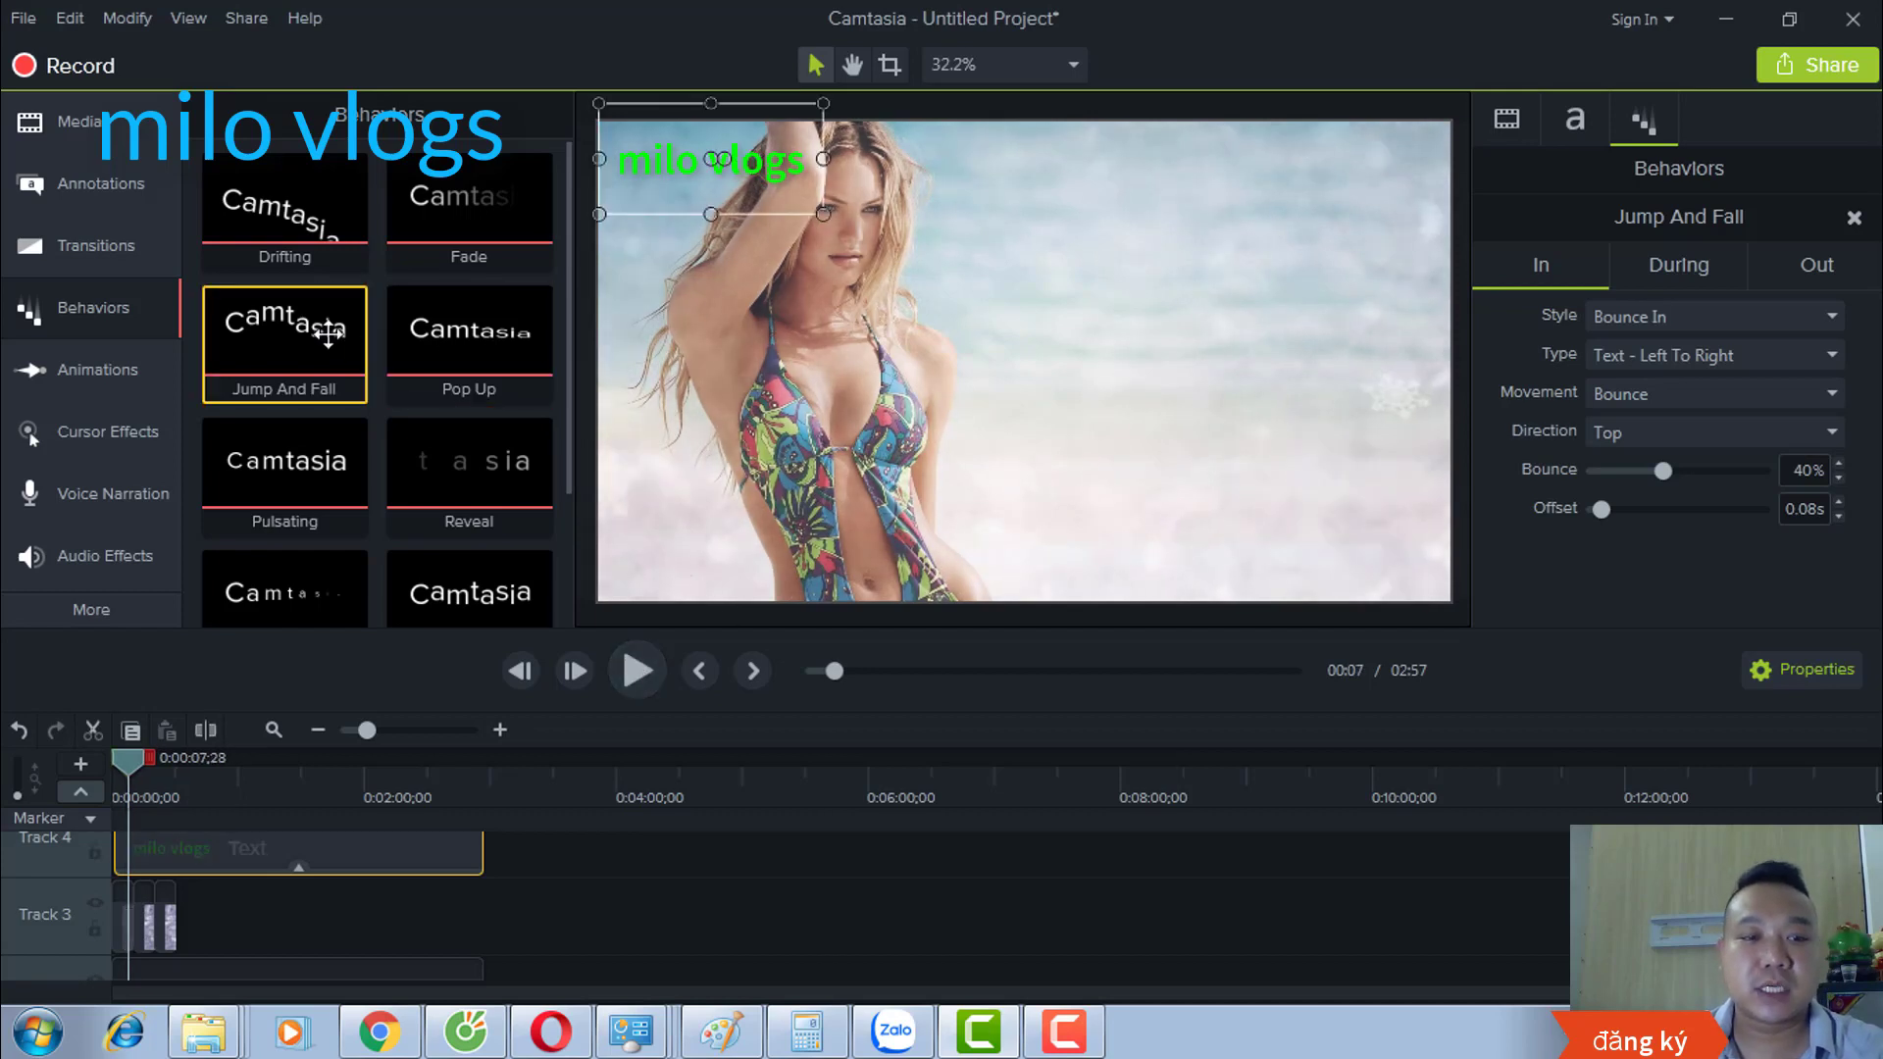
scroll(489, 554, down, 2)
scroll(490, 510, up, 2)
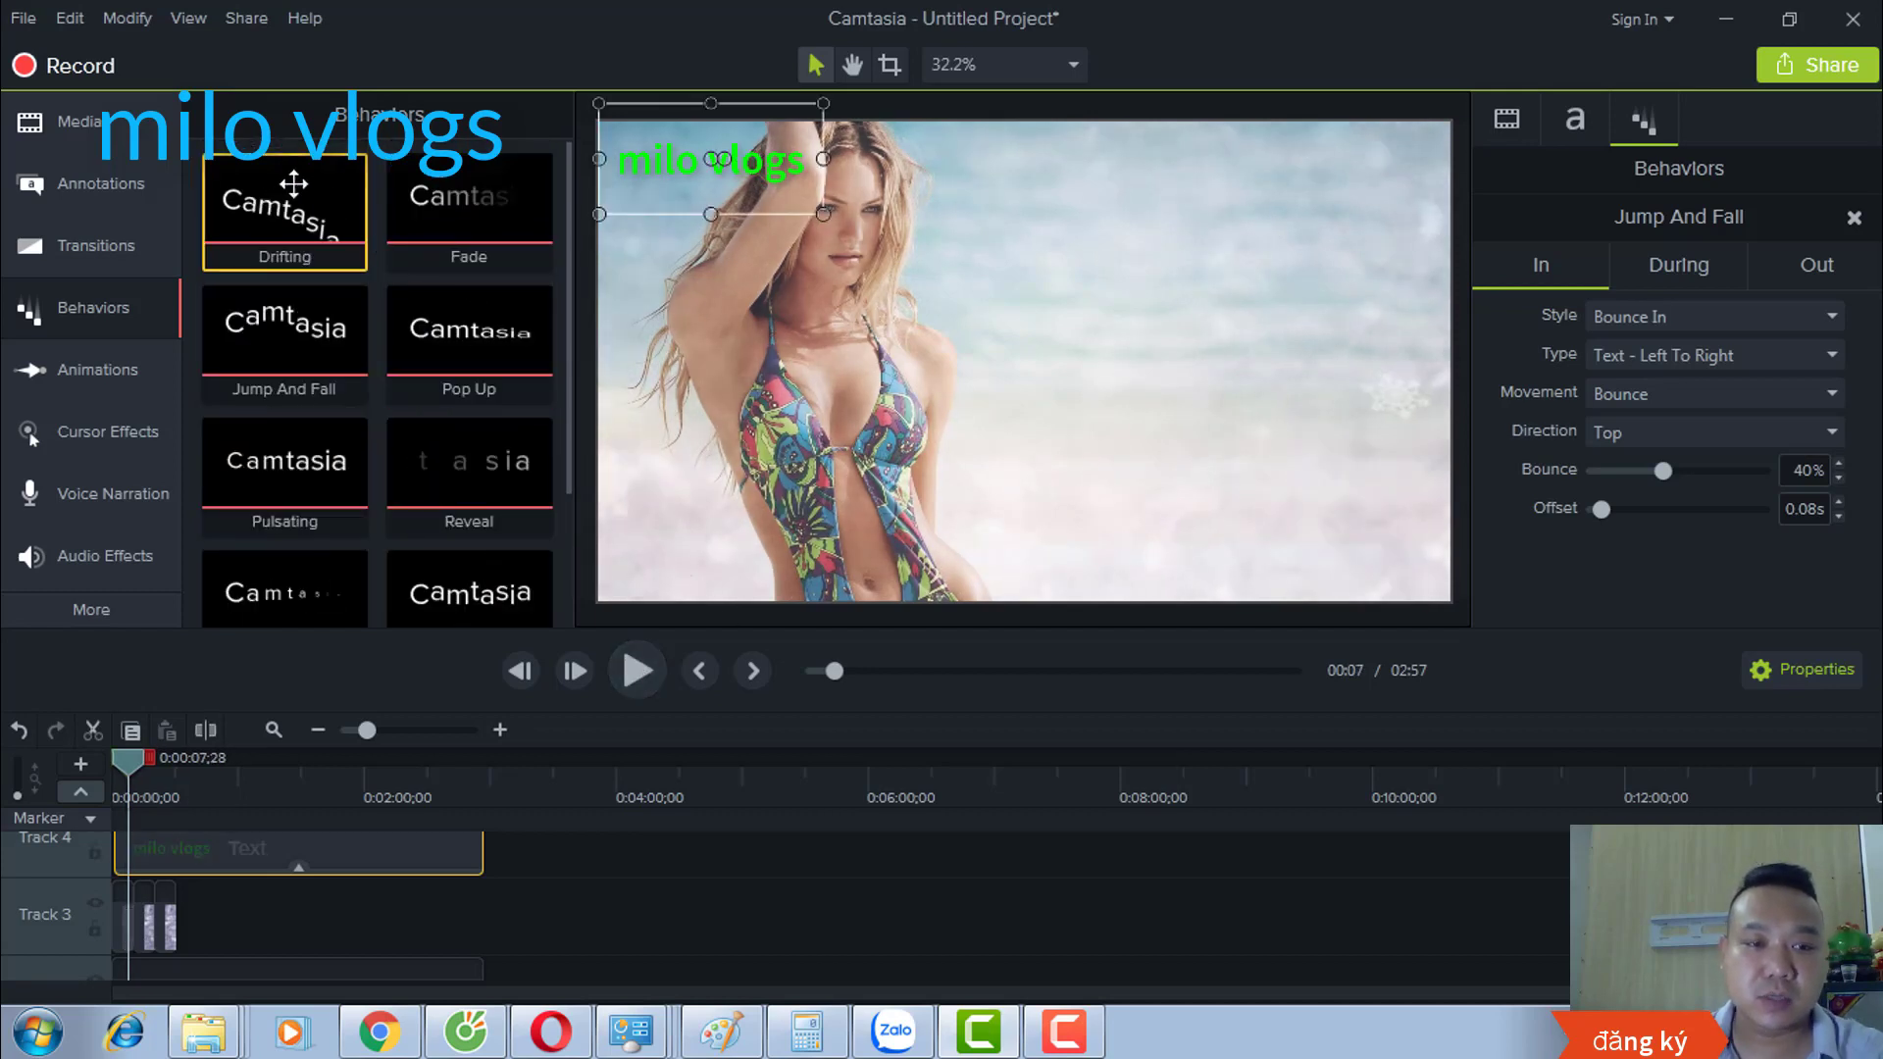
scroll(312, 534, down, 1)
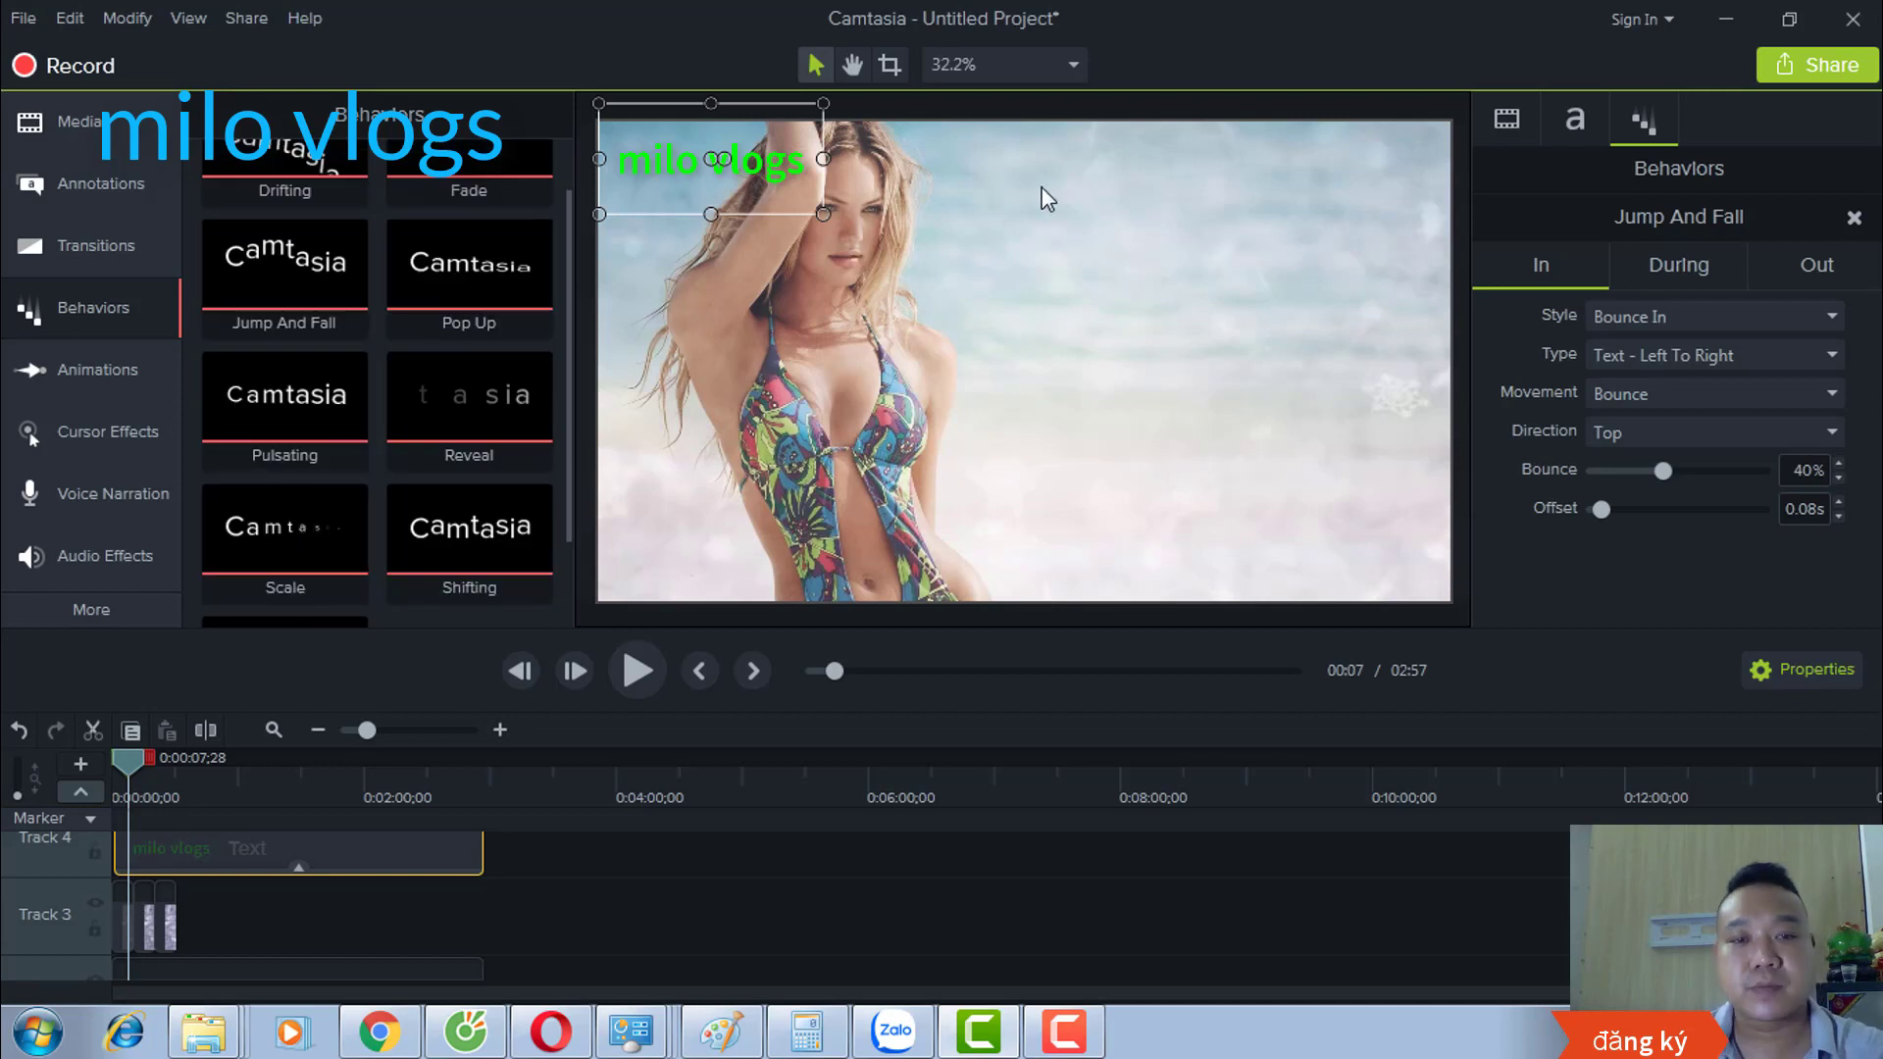
click(1009, 219)
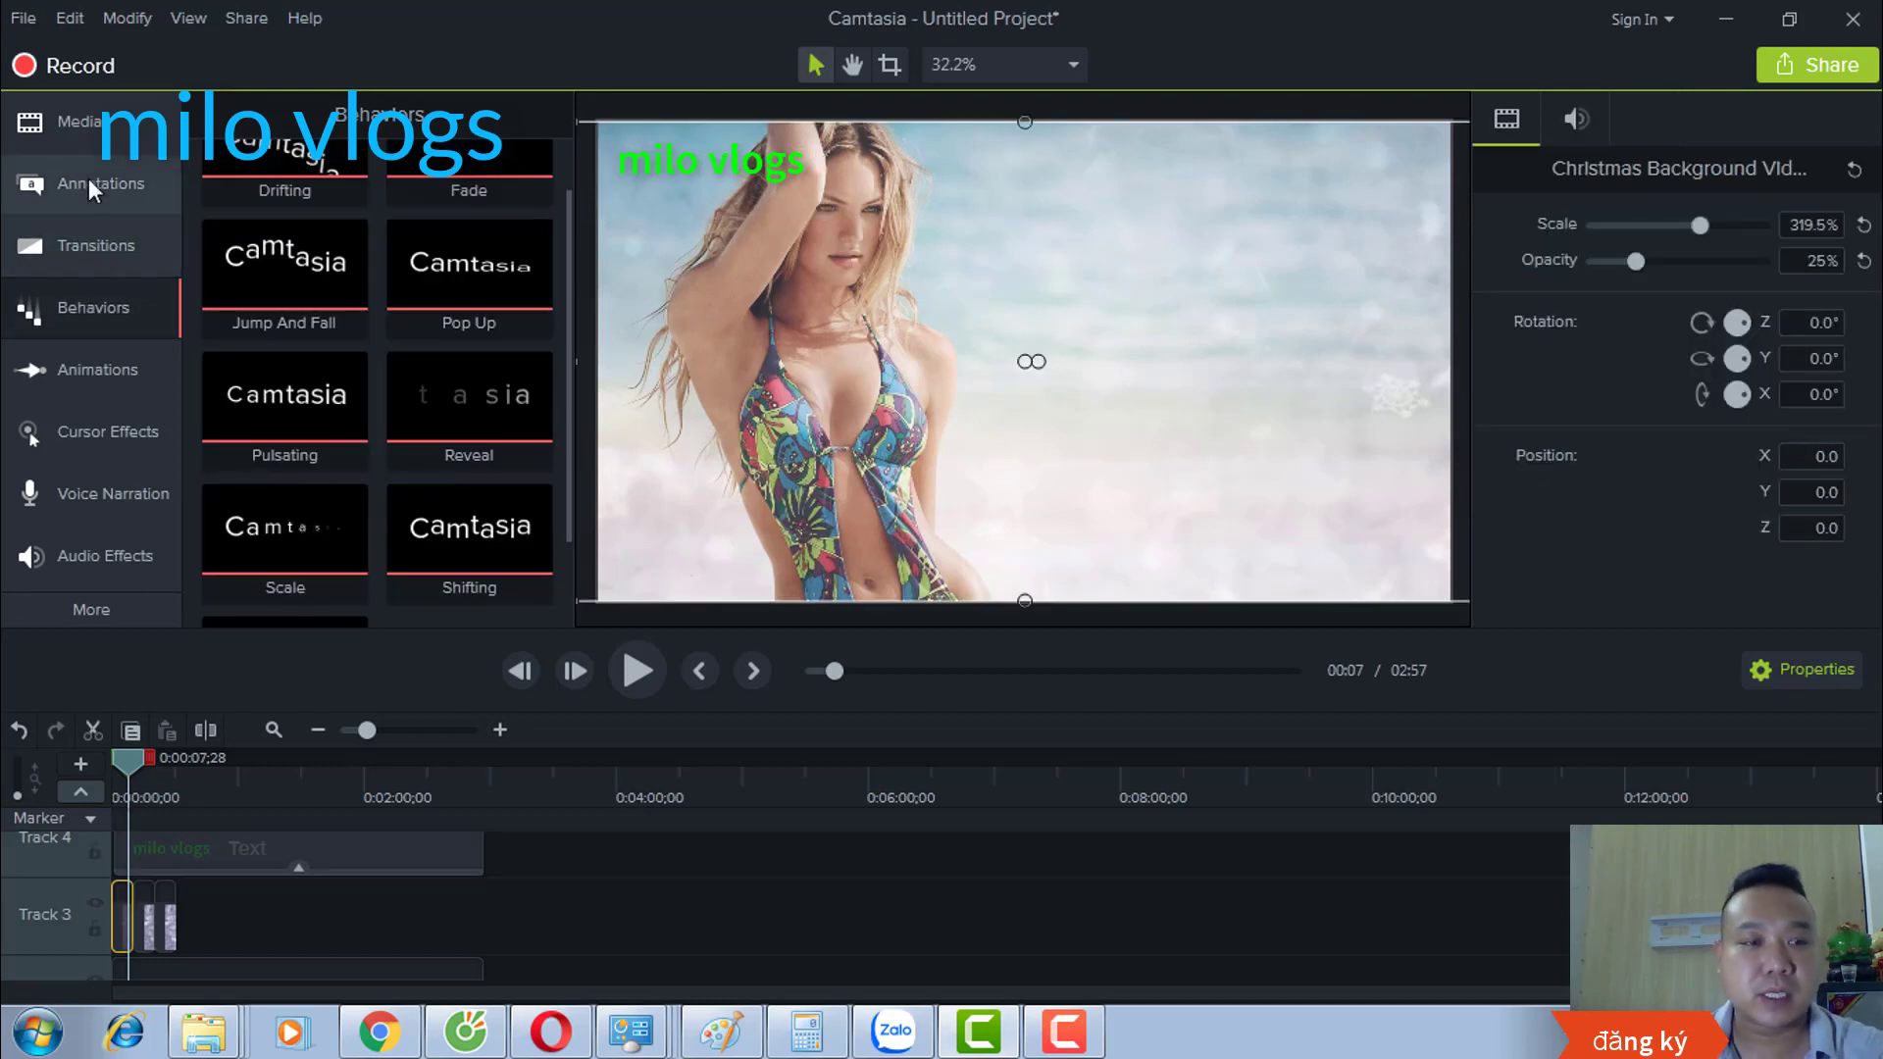
click(58, 186)
scroll(344, 382, up, 1)
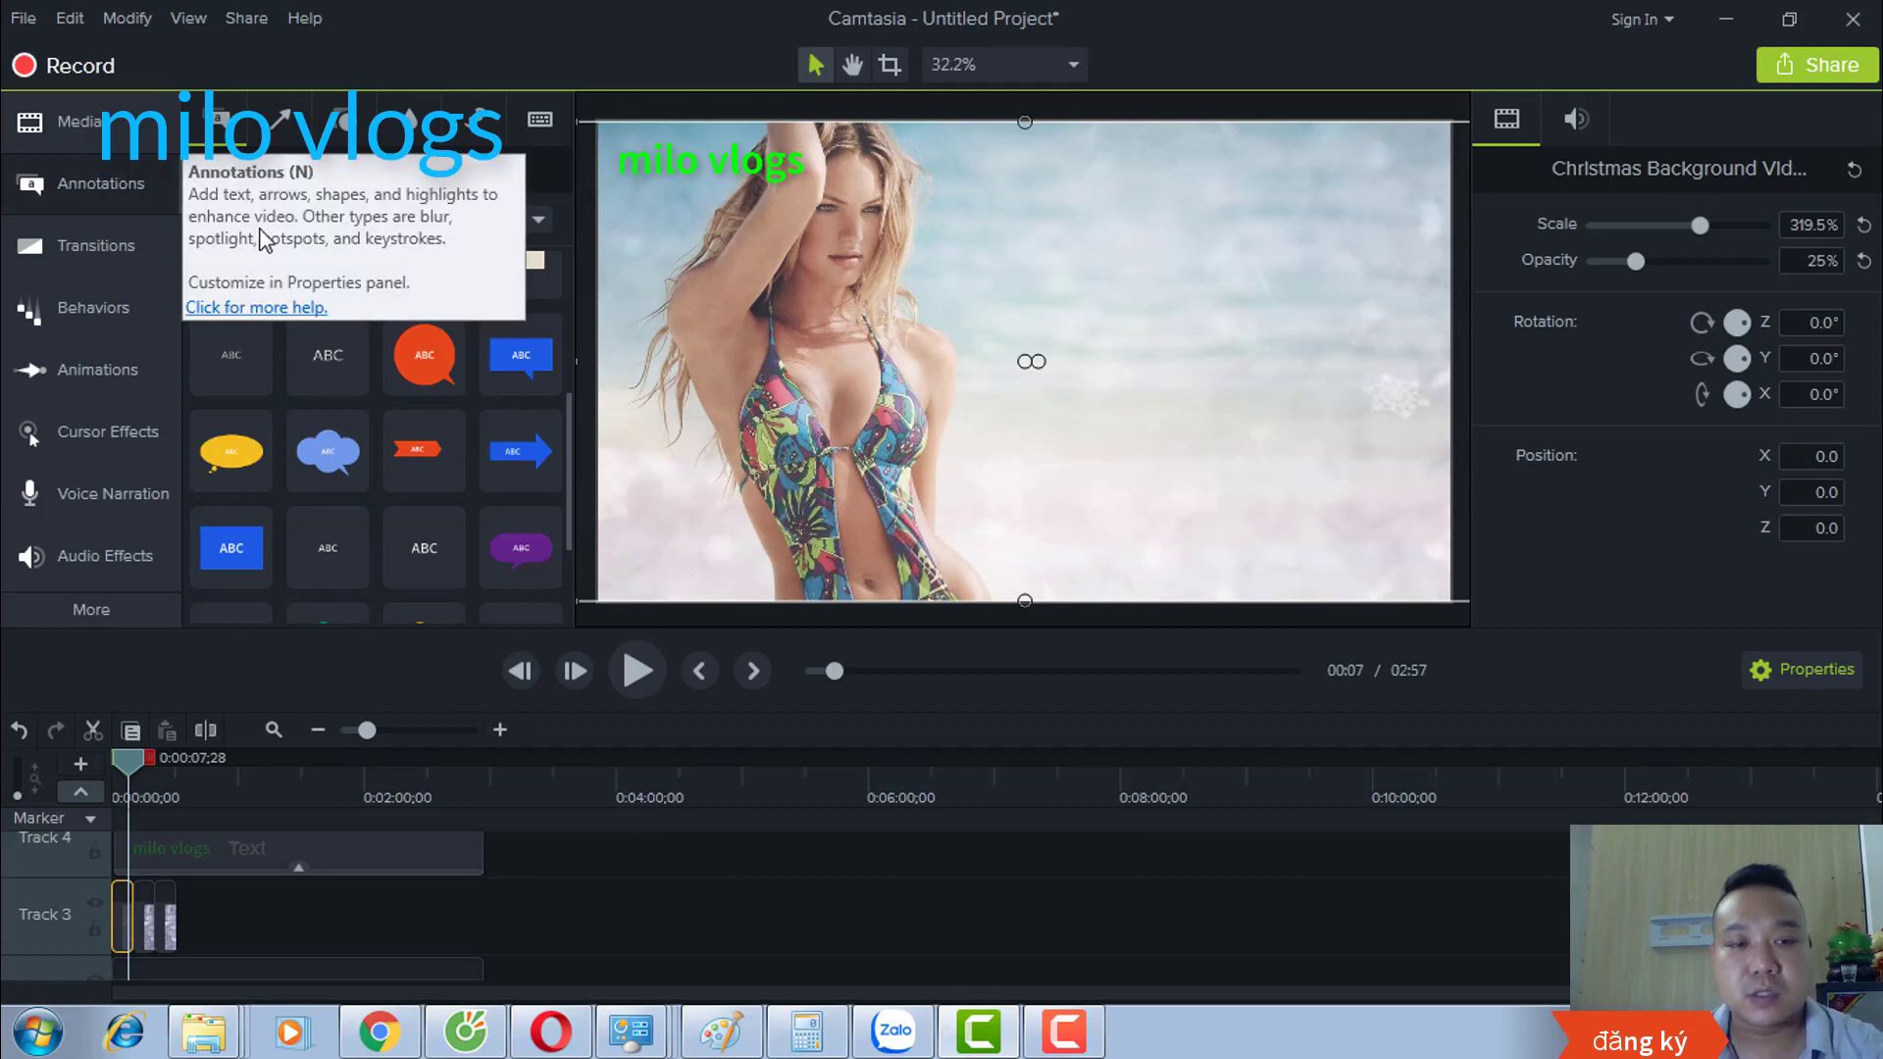
scroll(453, 505, down, 1)
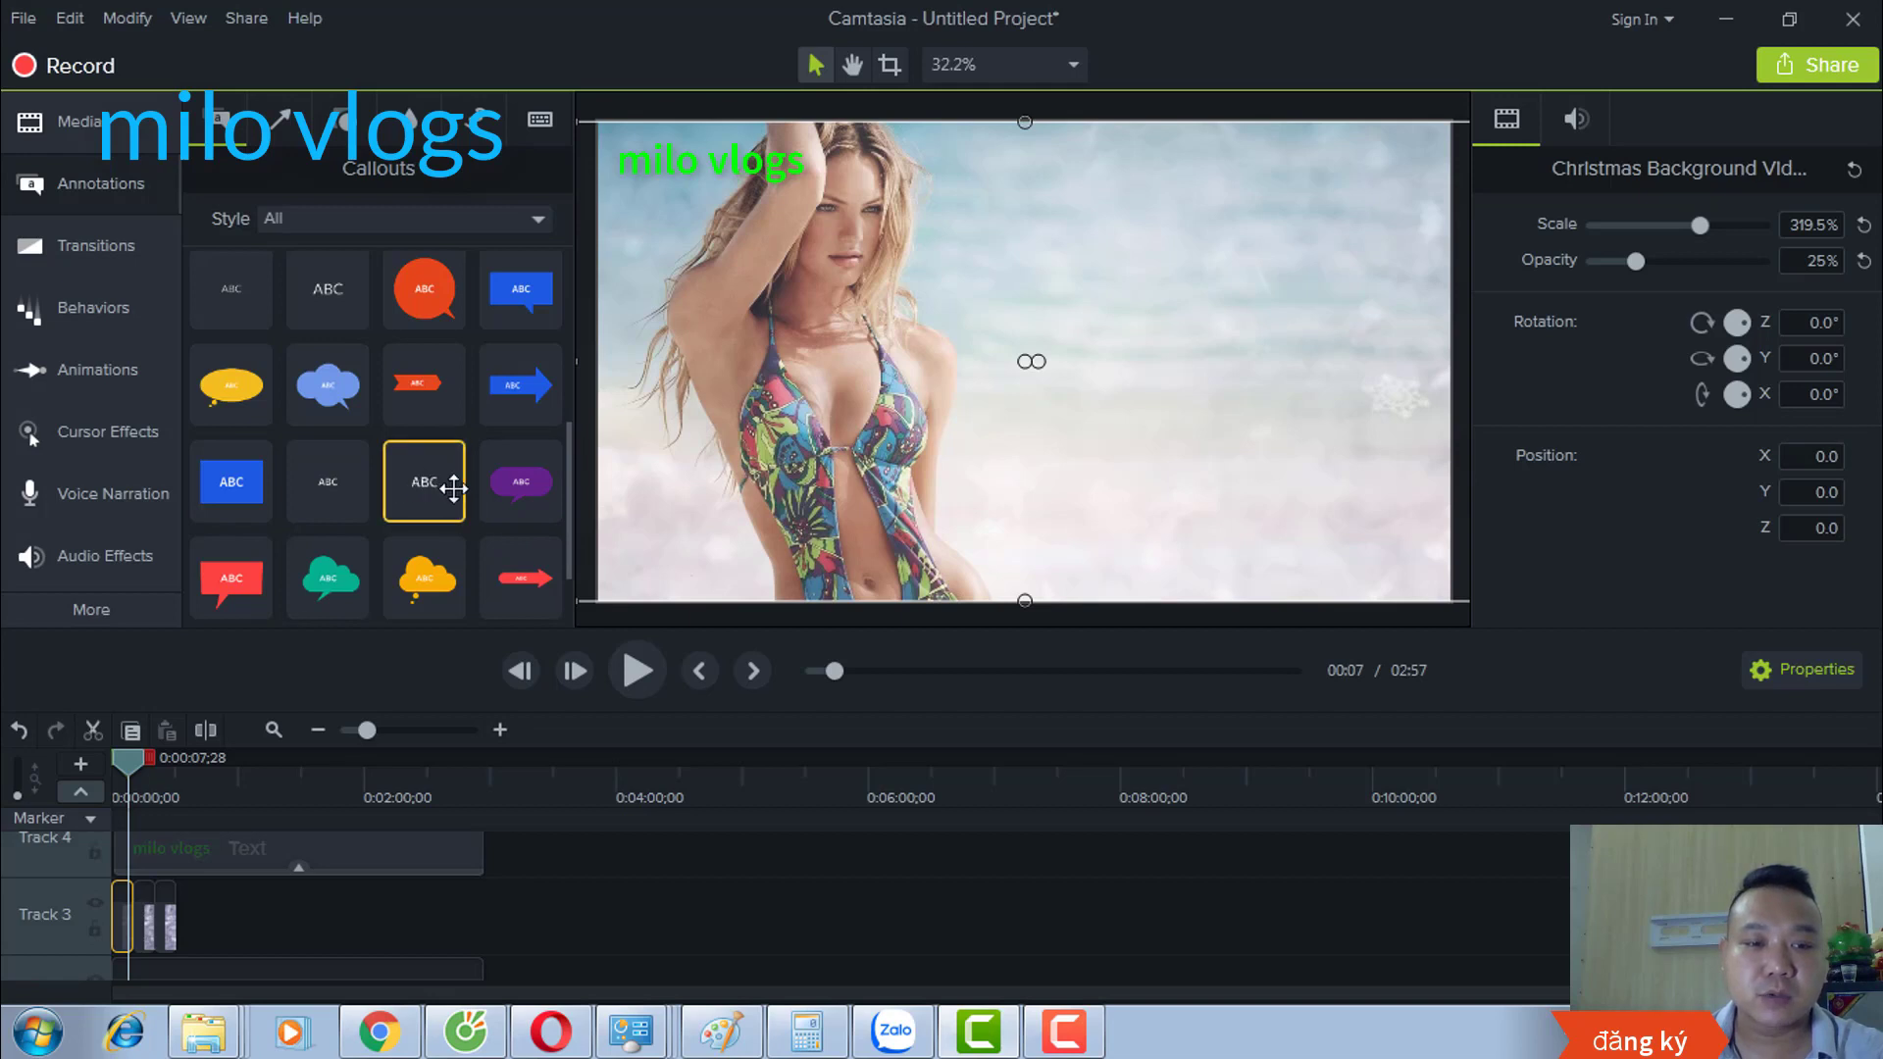
drag(453, 488, 1345, 467)
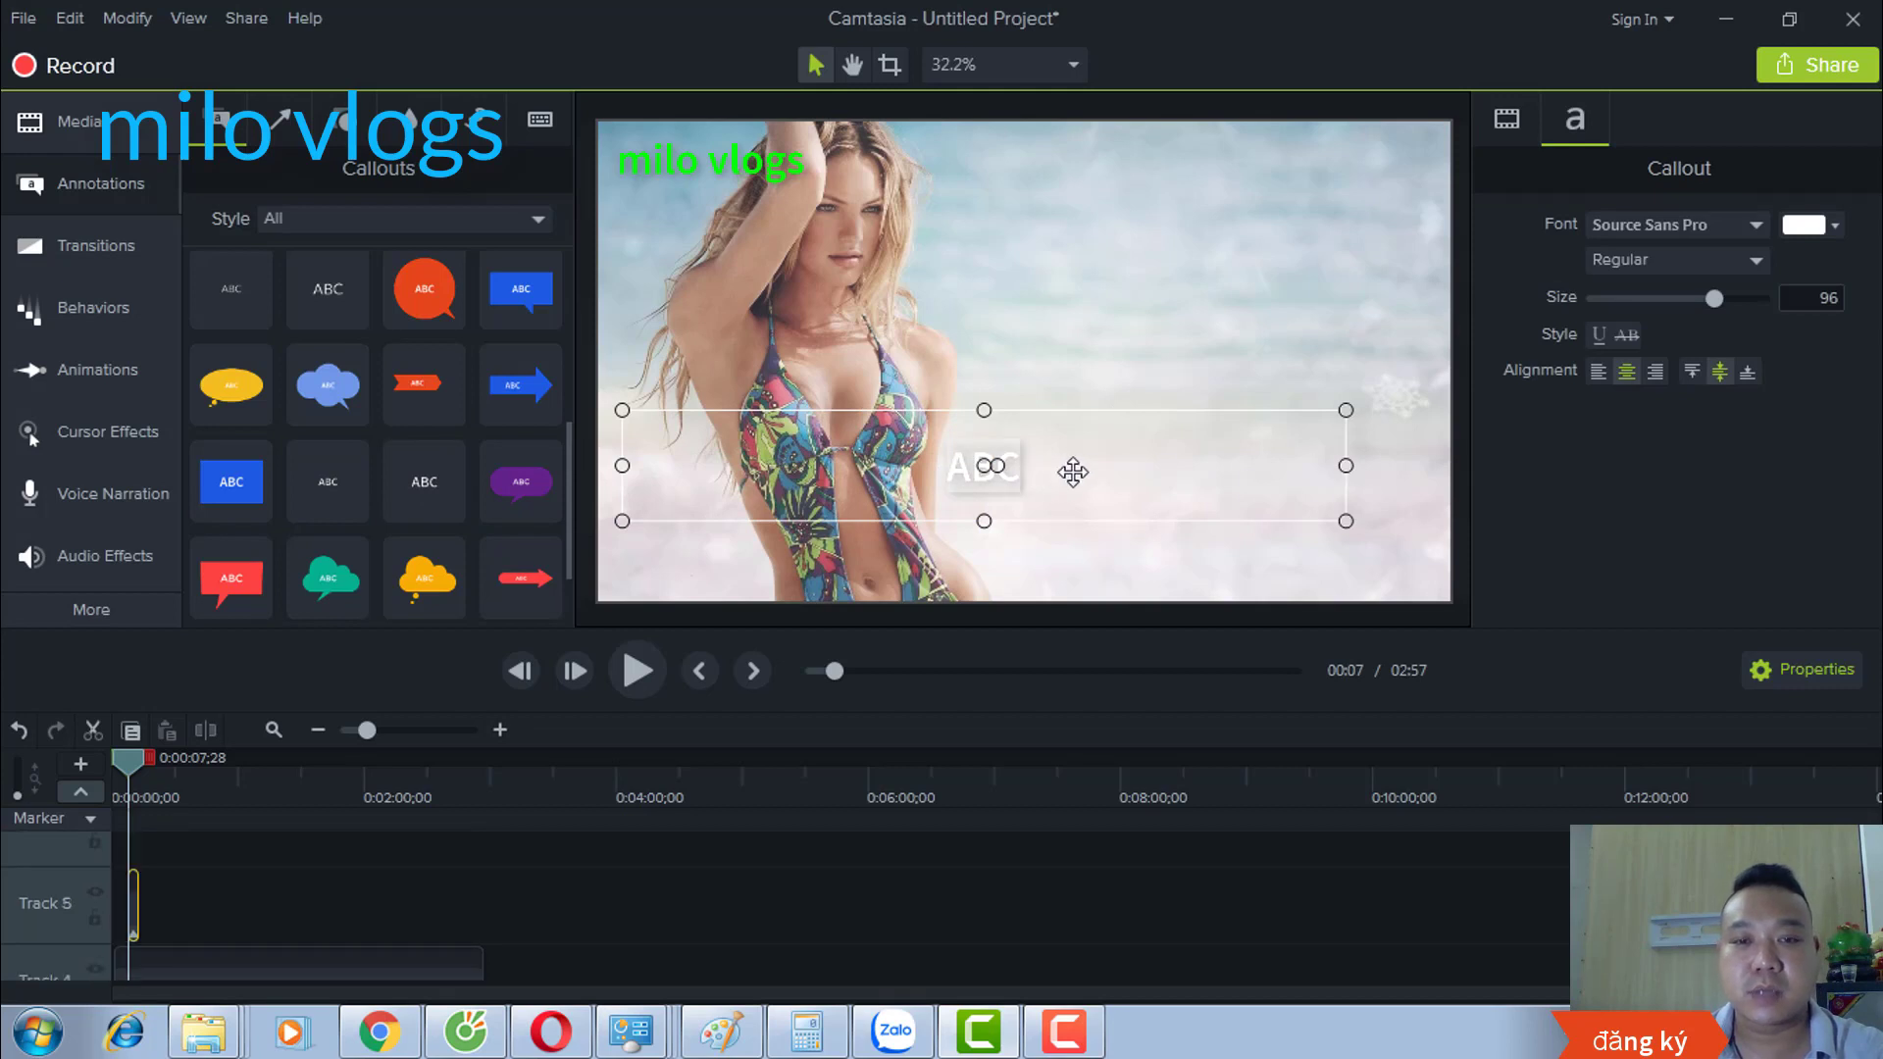
click(165, 123)
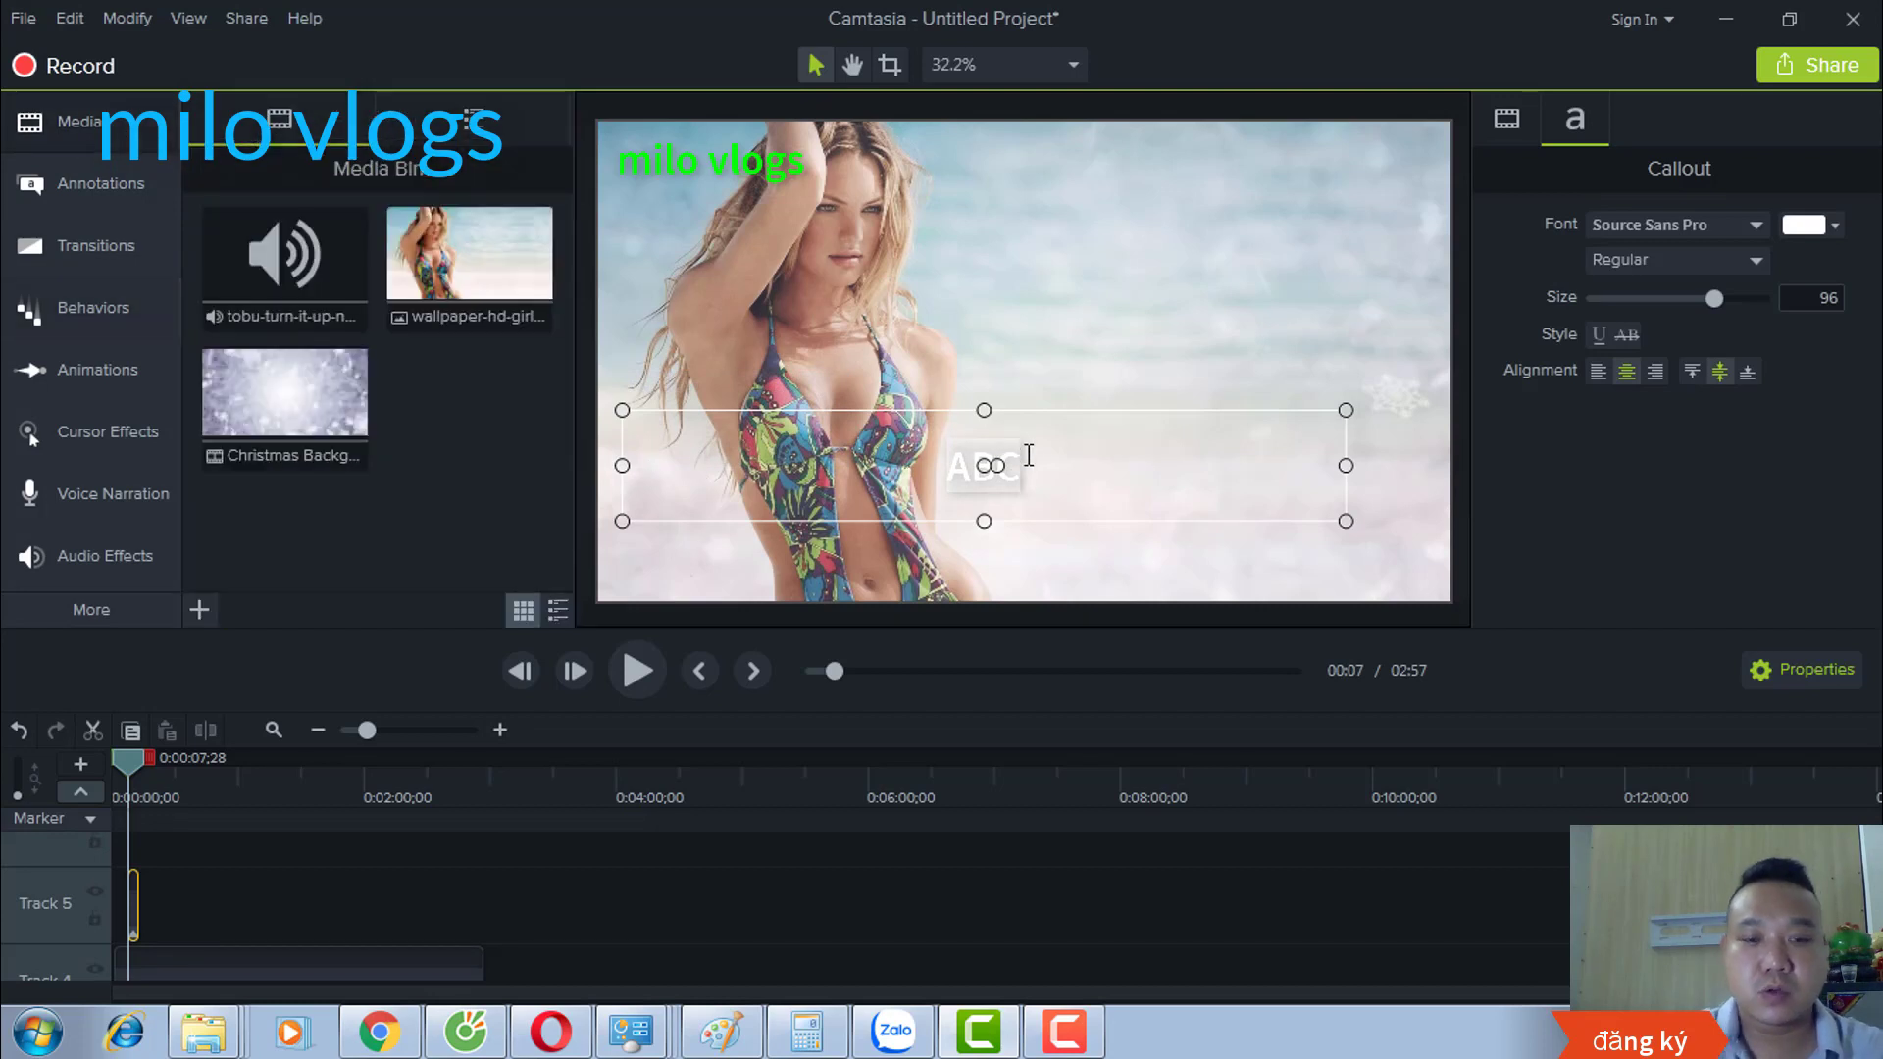
key(ctrl+7)
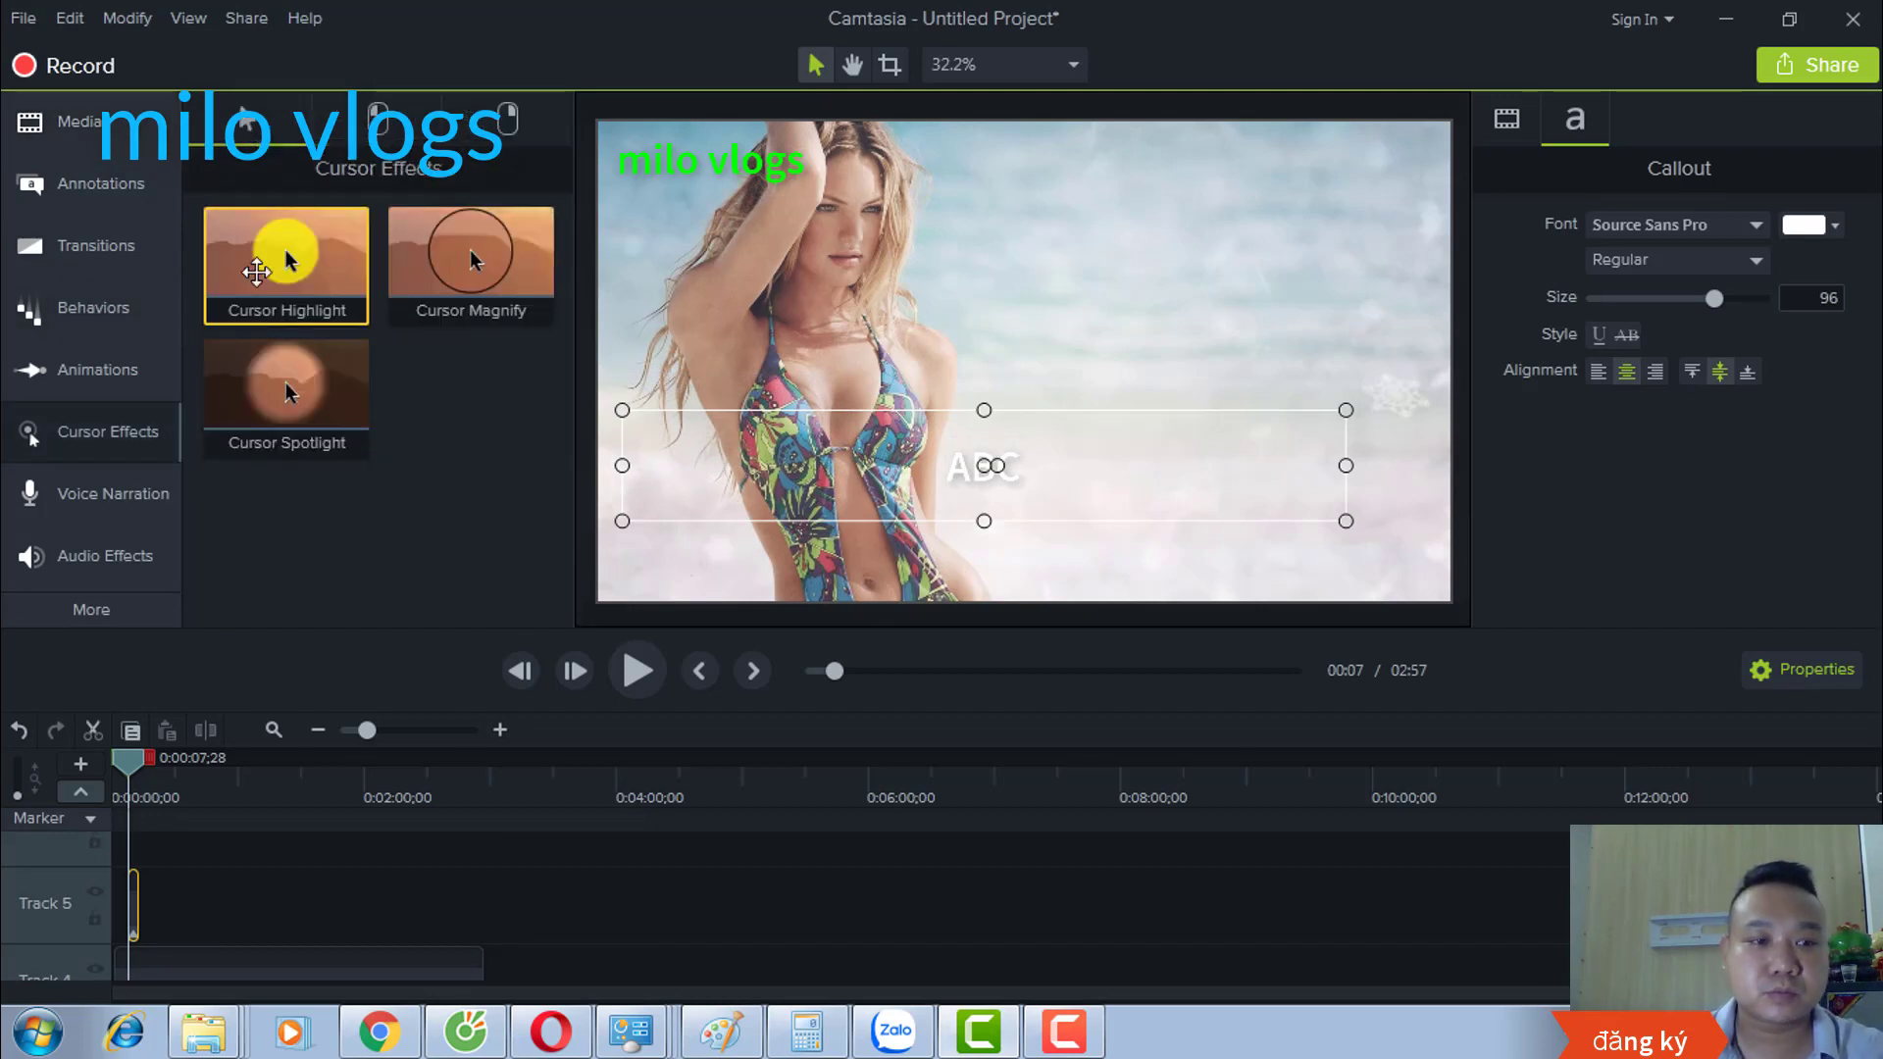
key(ctrl+3)
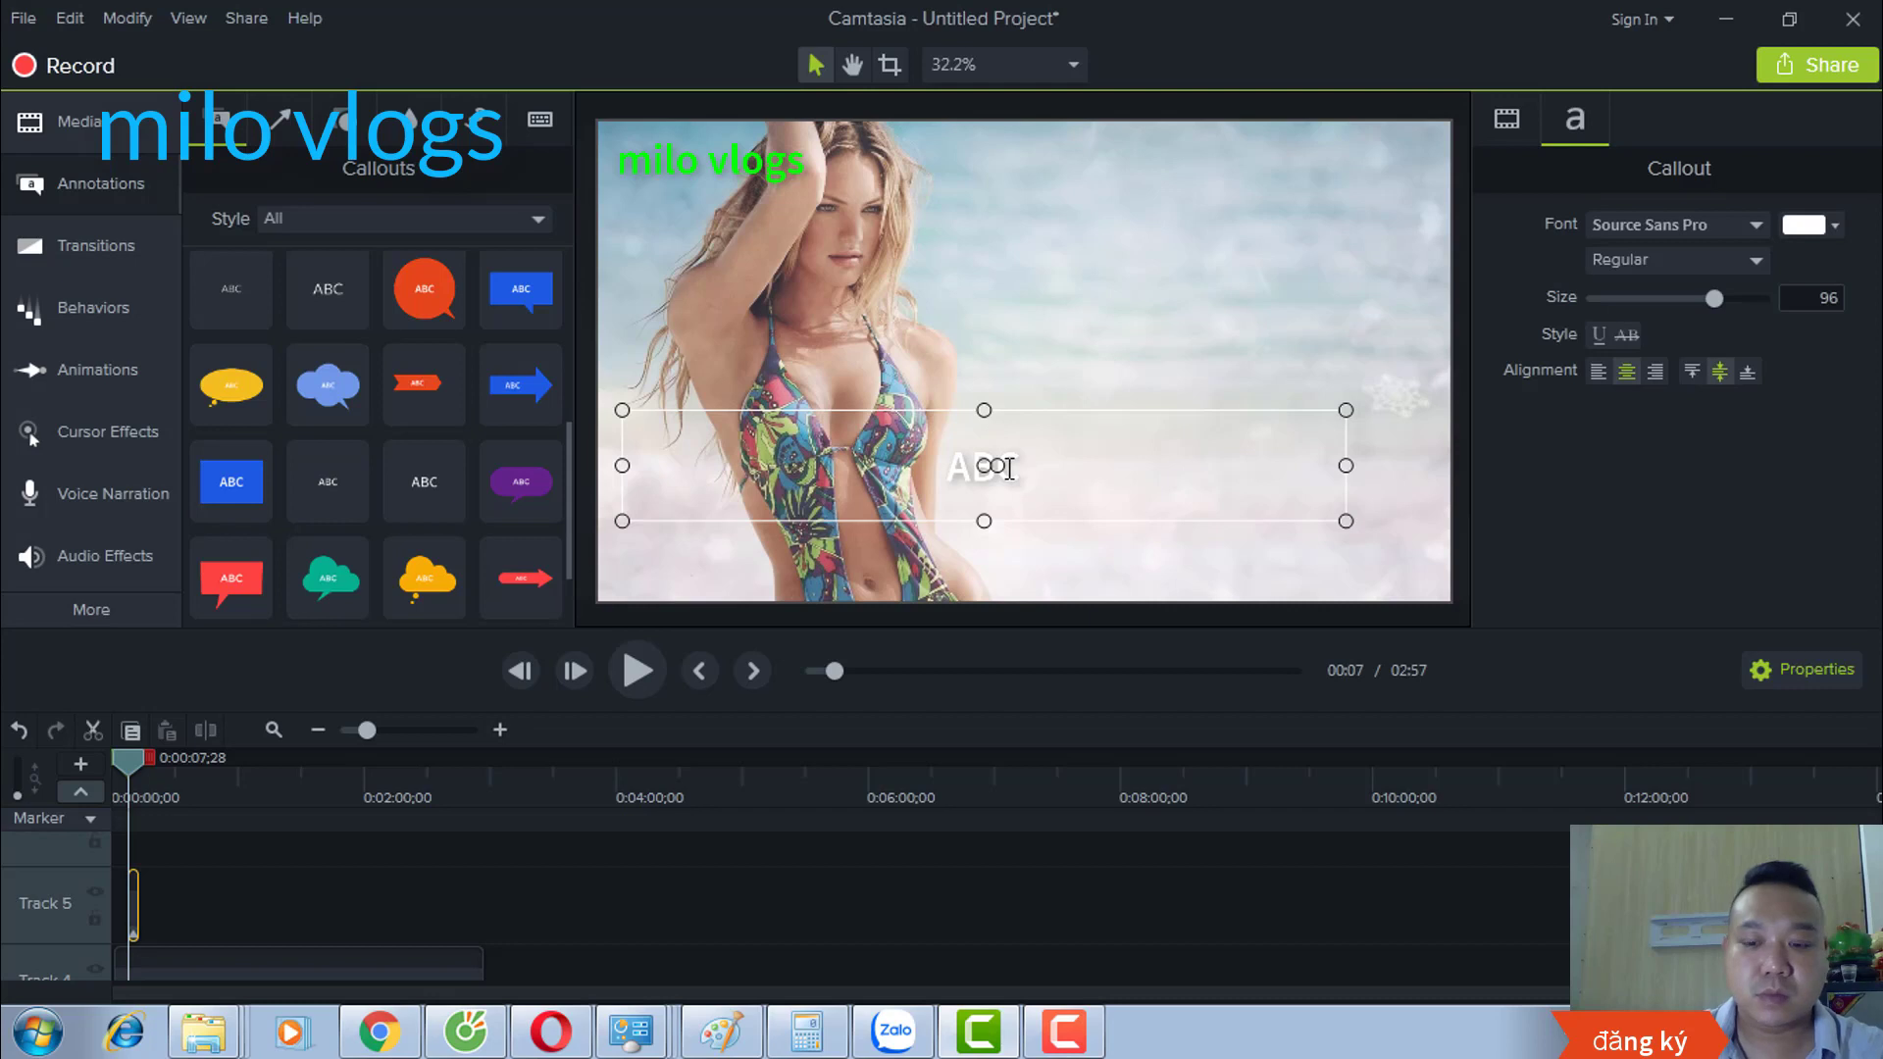
key(Delete)
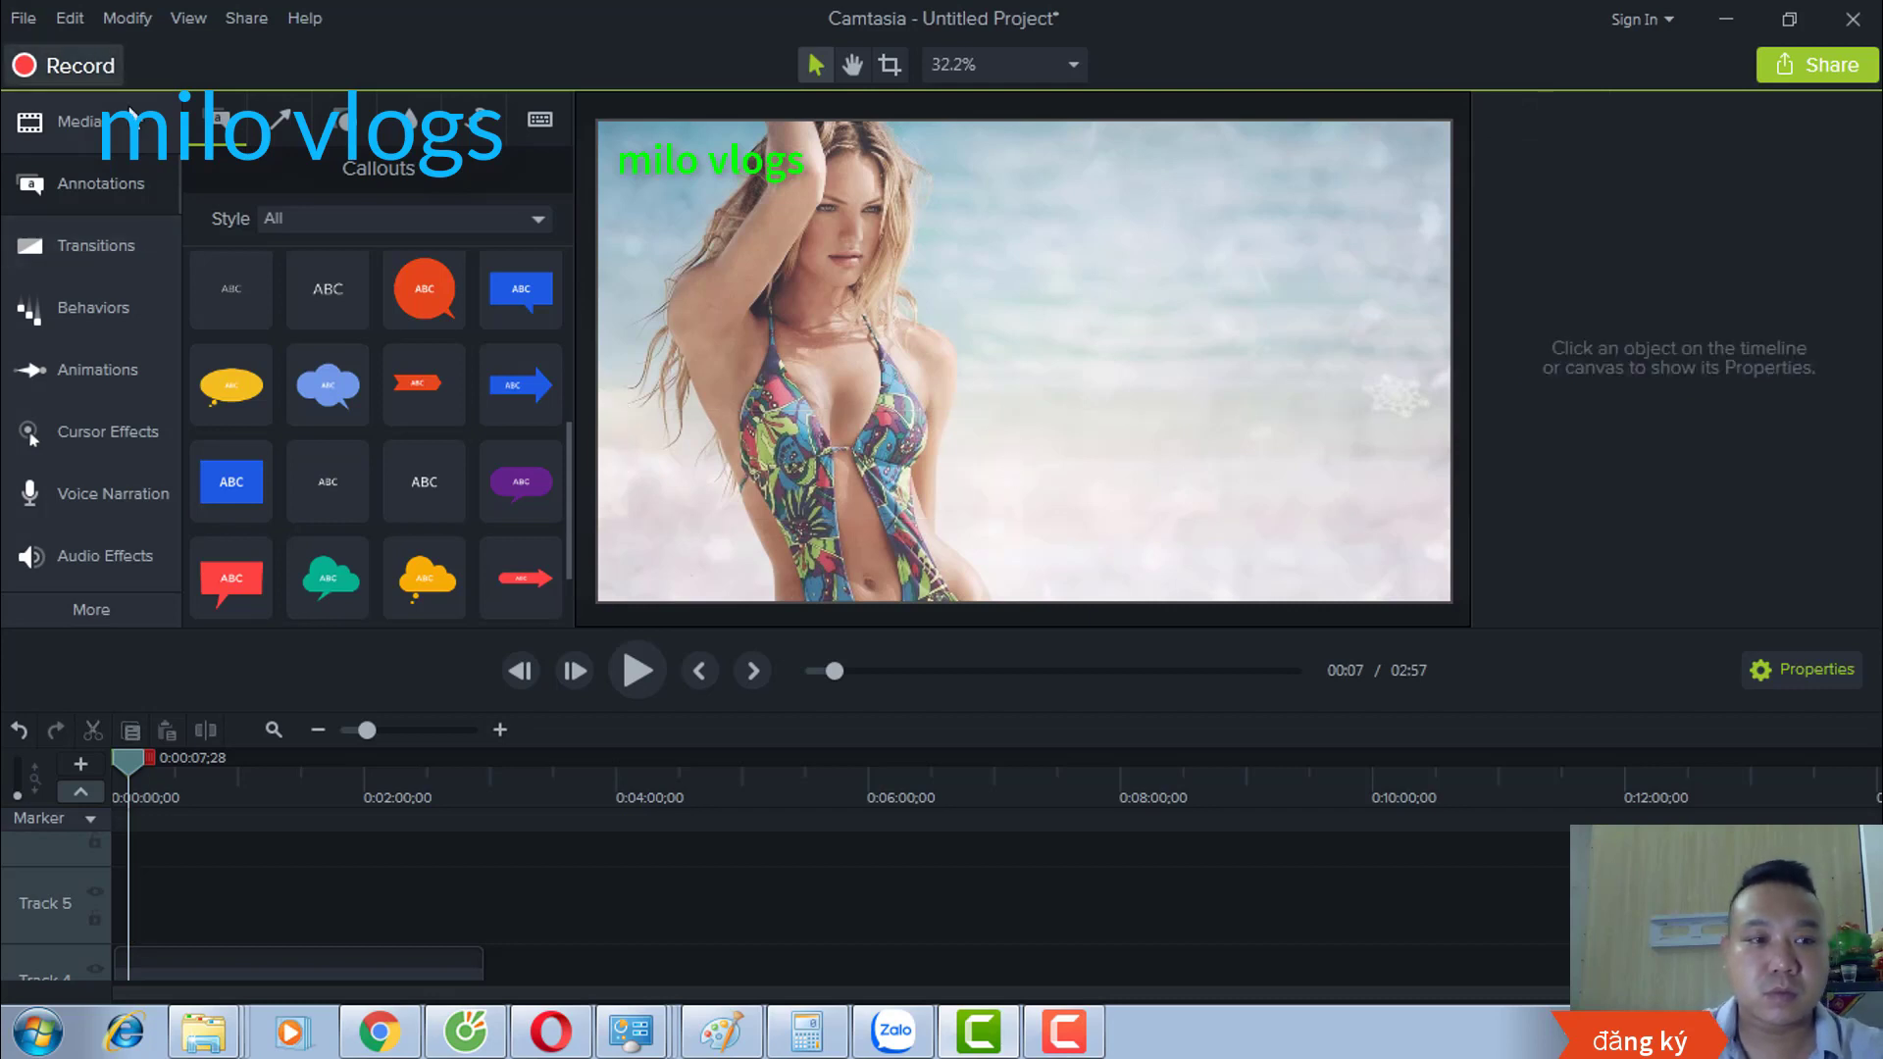
Step: Add the smaller plain white ABC text callout with no background to the lower middle of the canvas
click(102, 199)
click(100, 197)
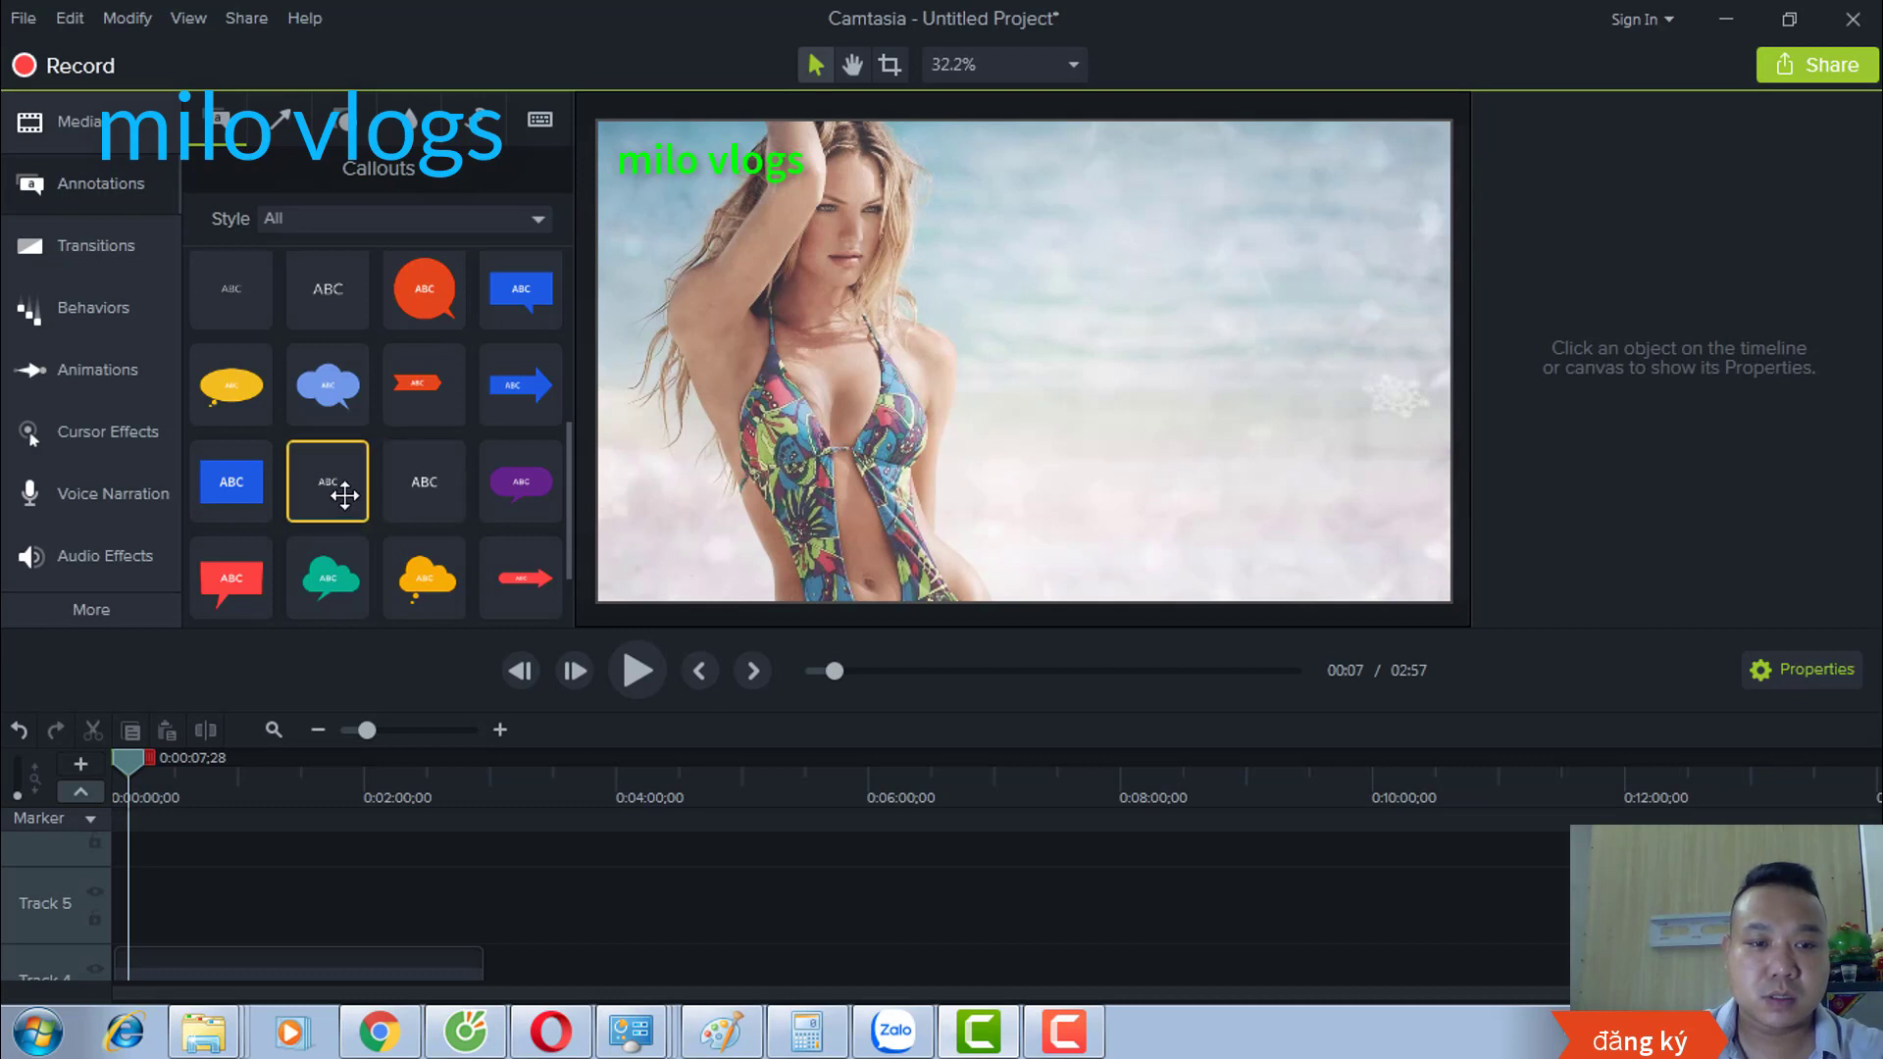
drag(345, 495, 1312, 471)
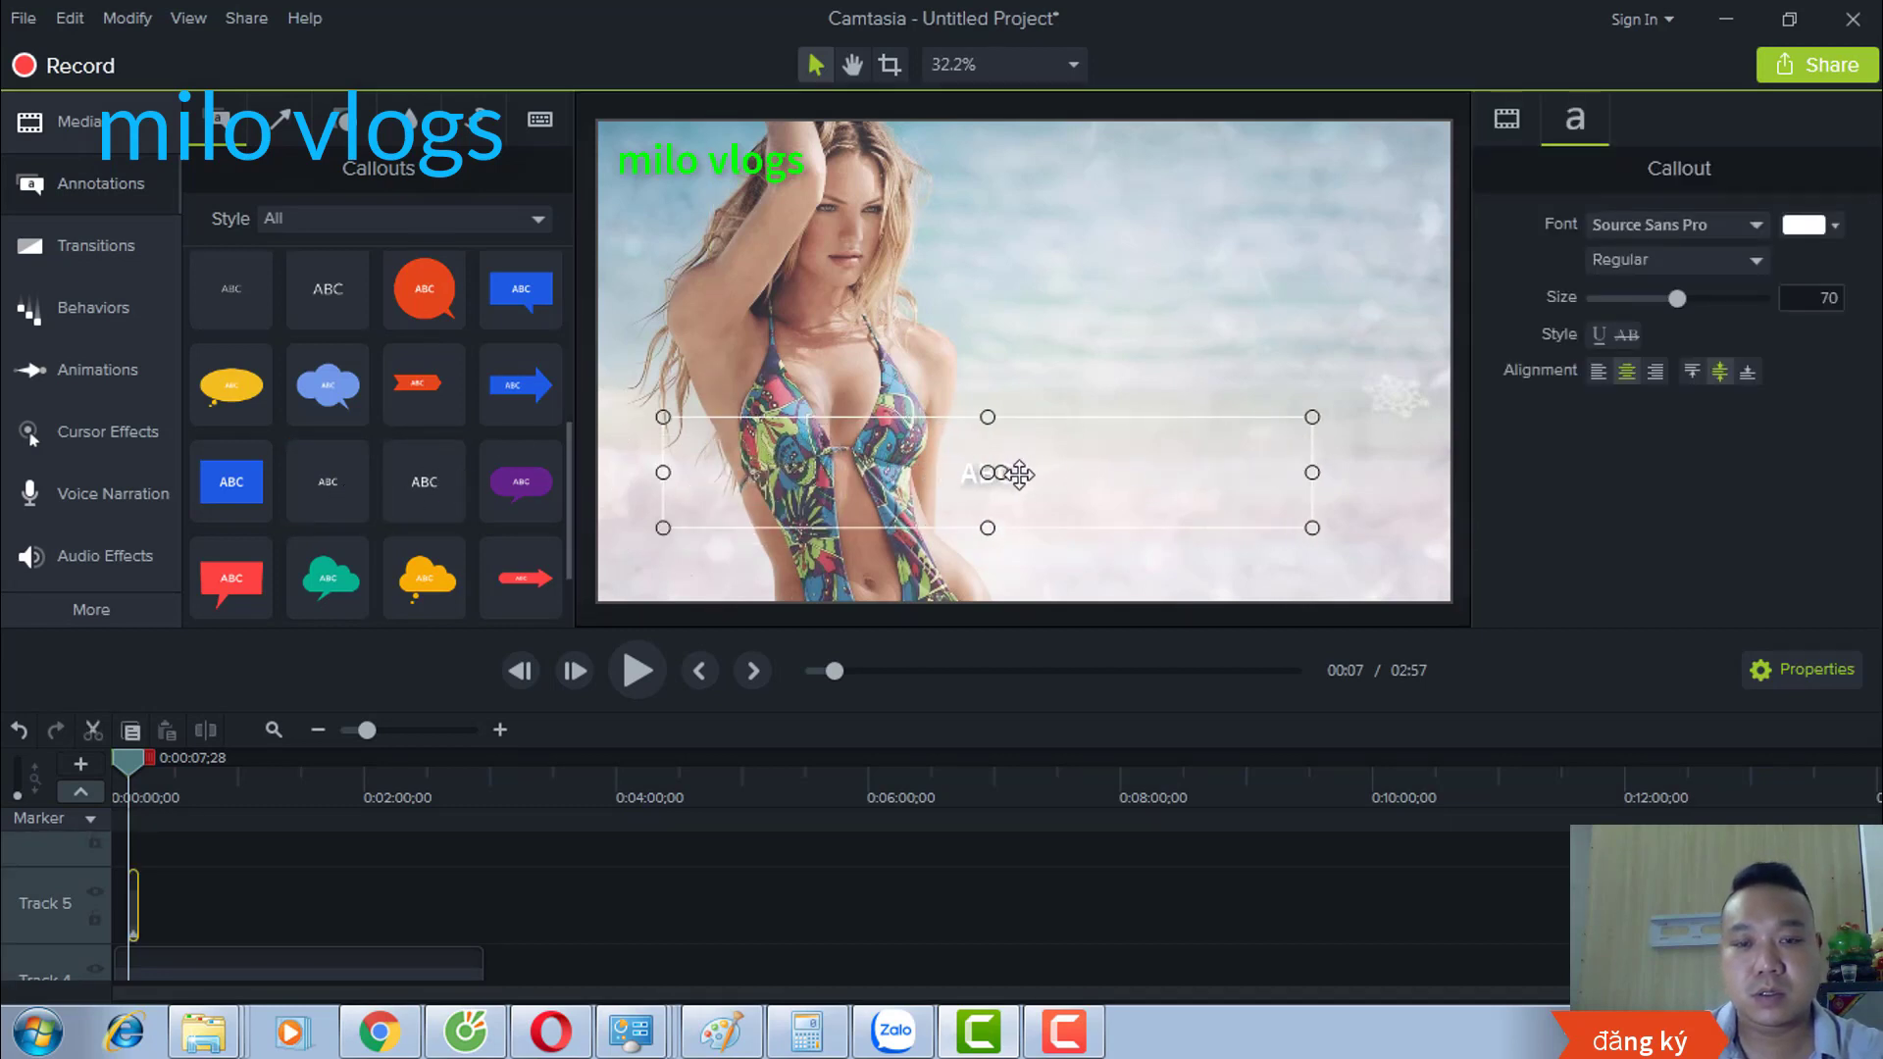
Step: Replace the new callout's text with the song title "tobu turn it up" and check it against the audio file in the media bin
double_click(1020, 475)
text(to)
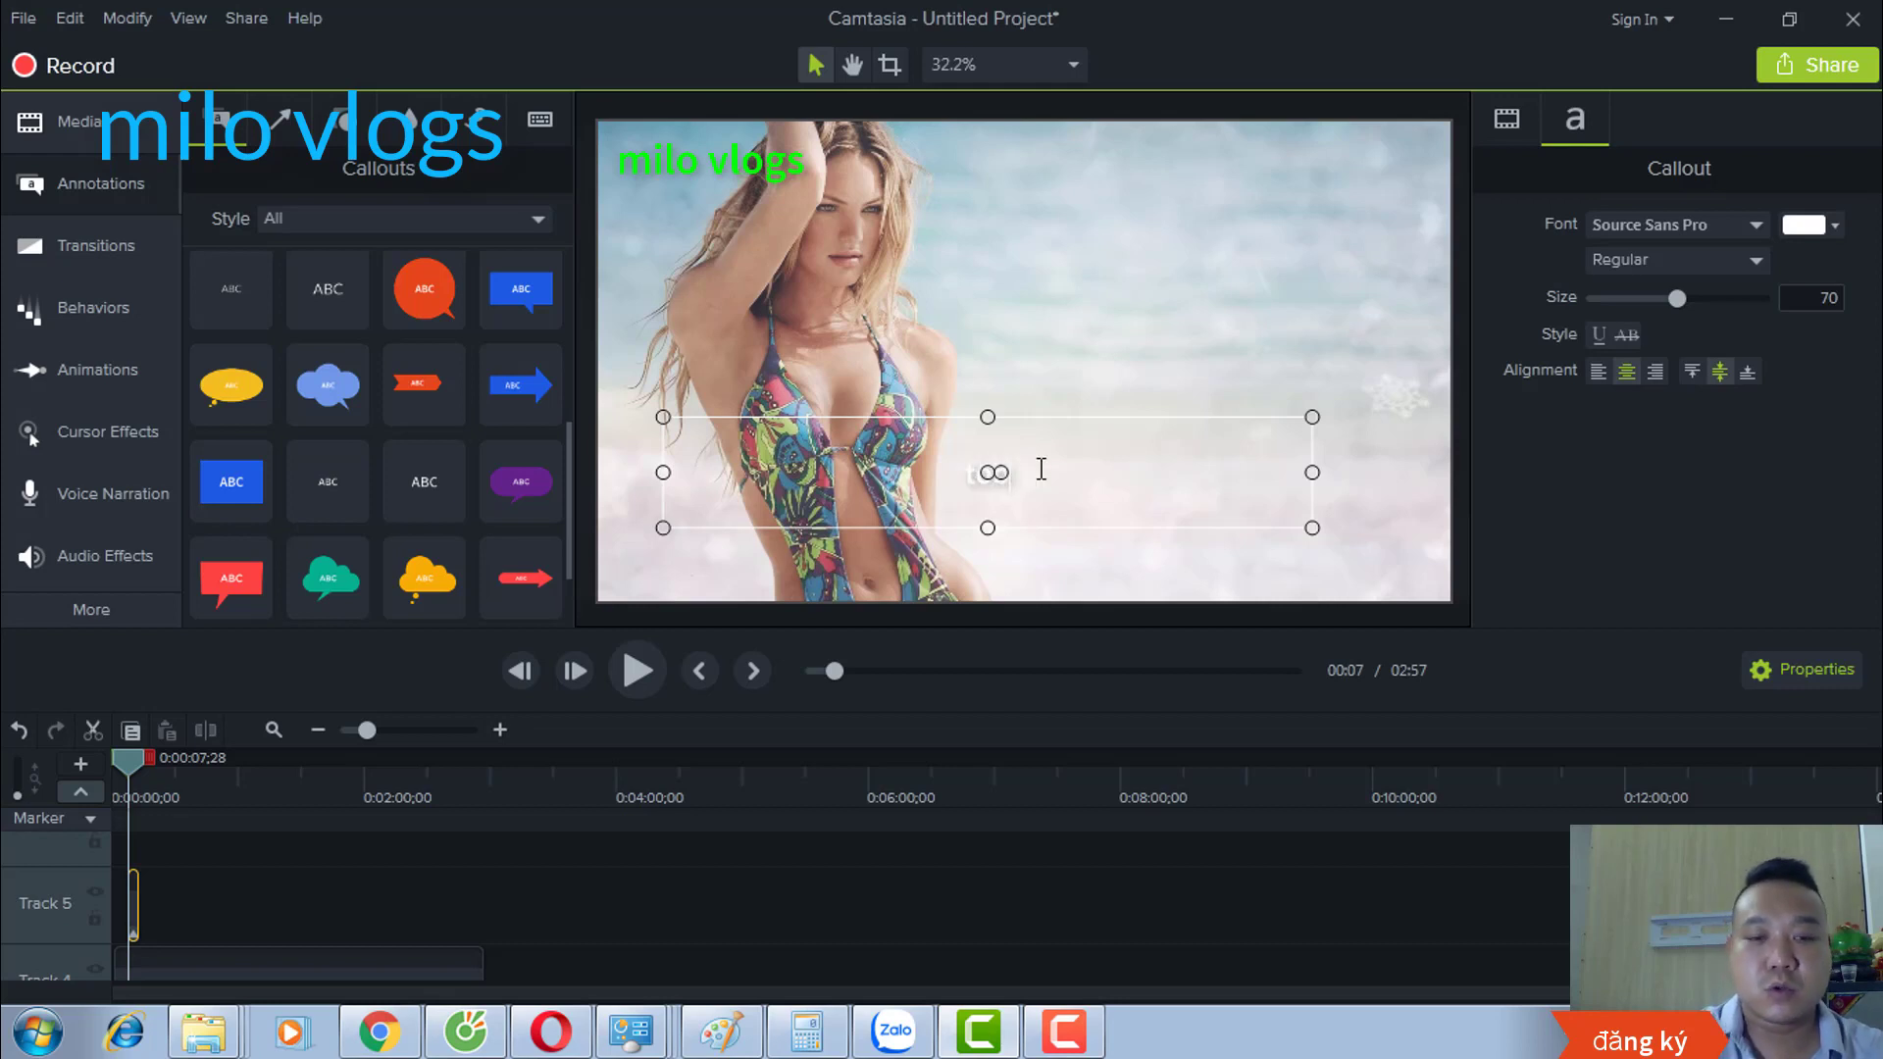
text(batu)
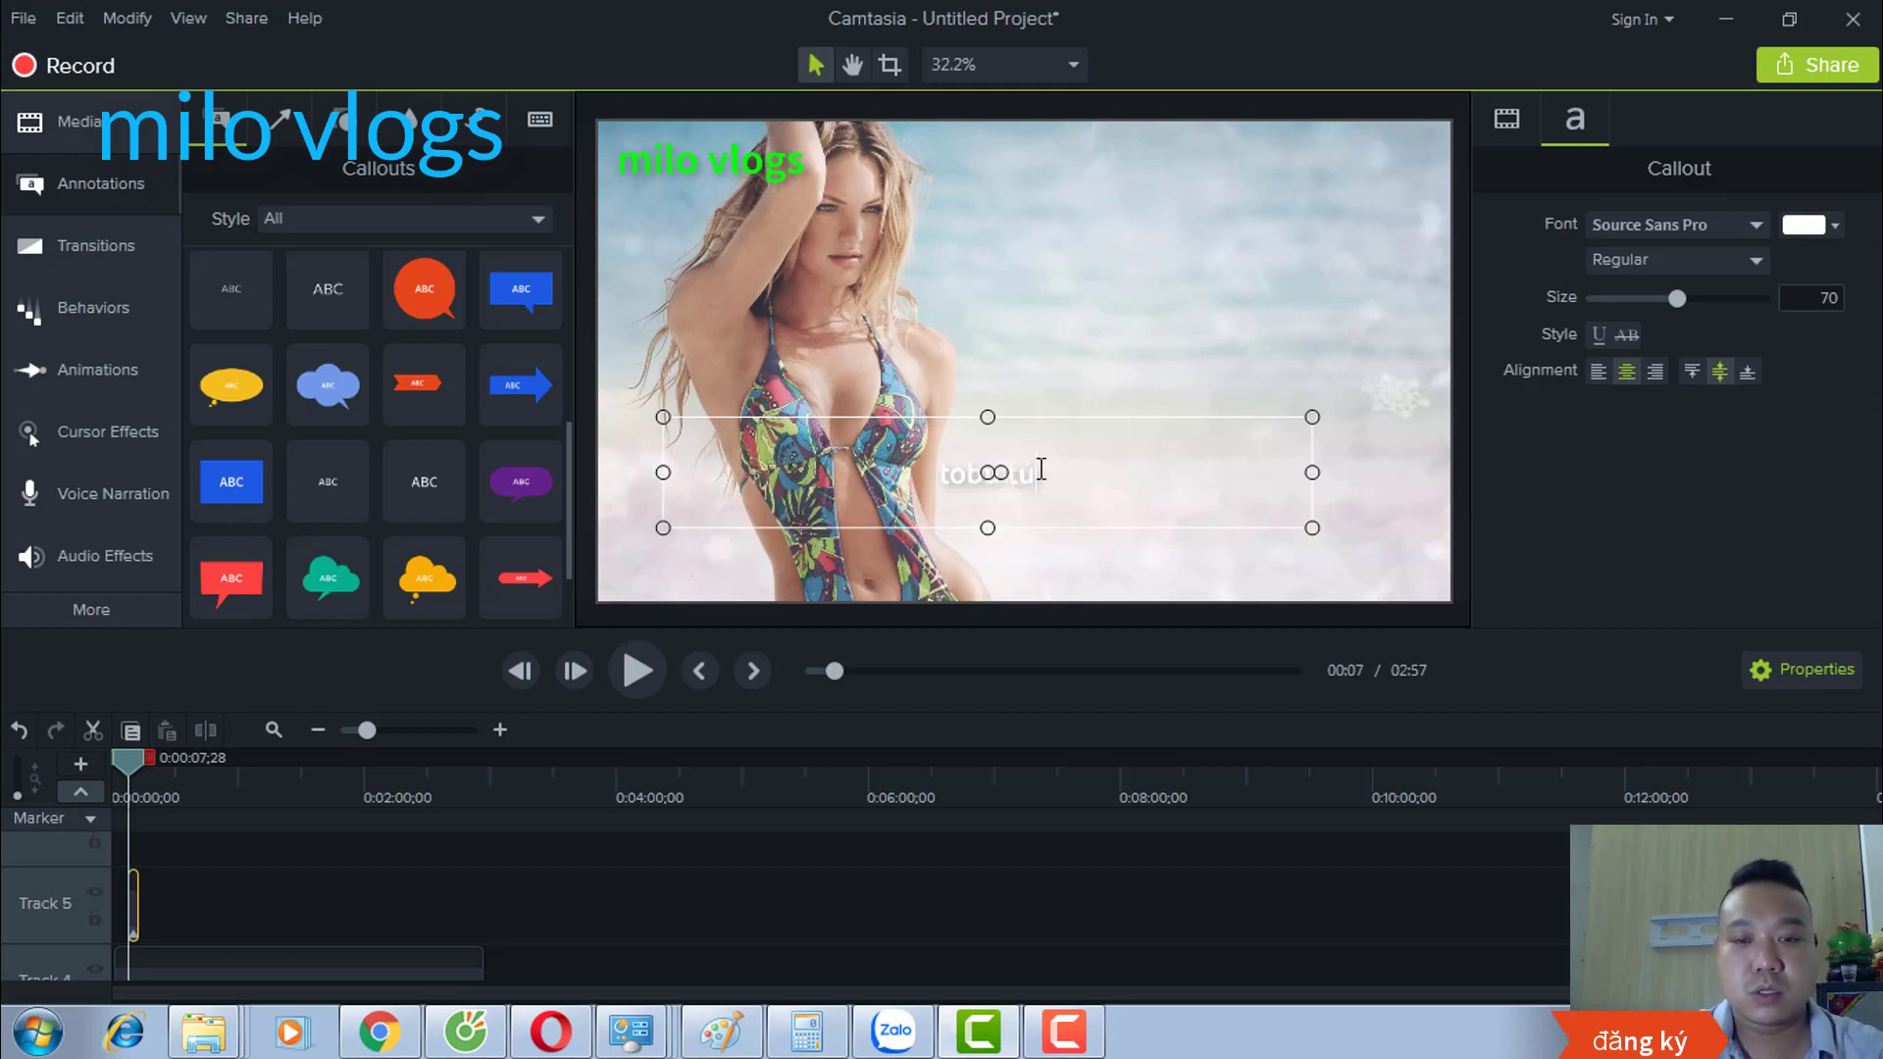
text(m itupo)
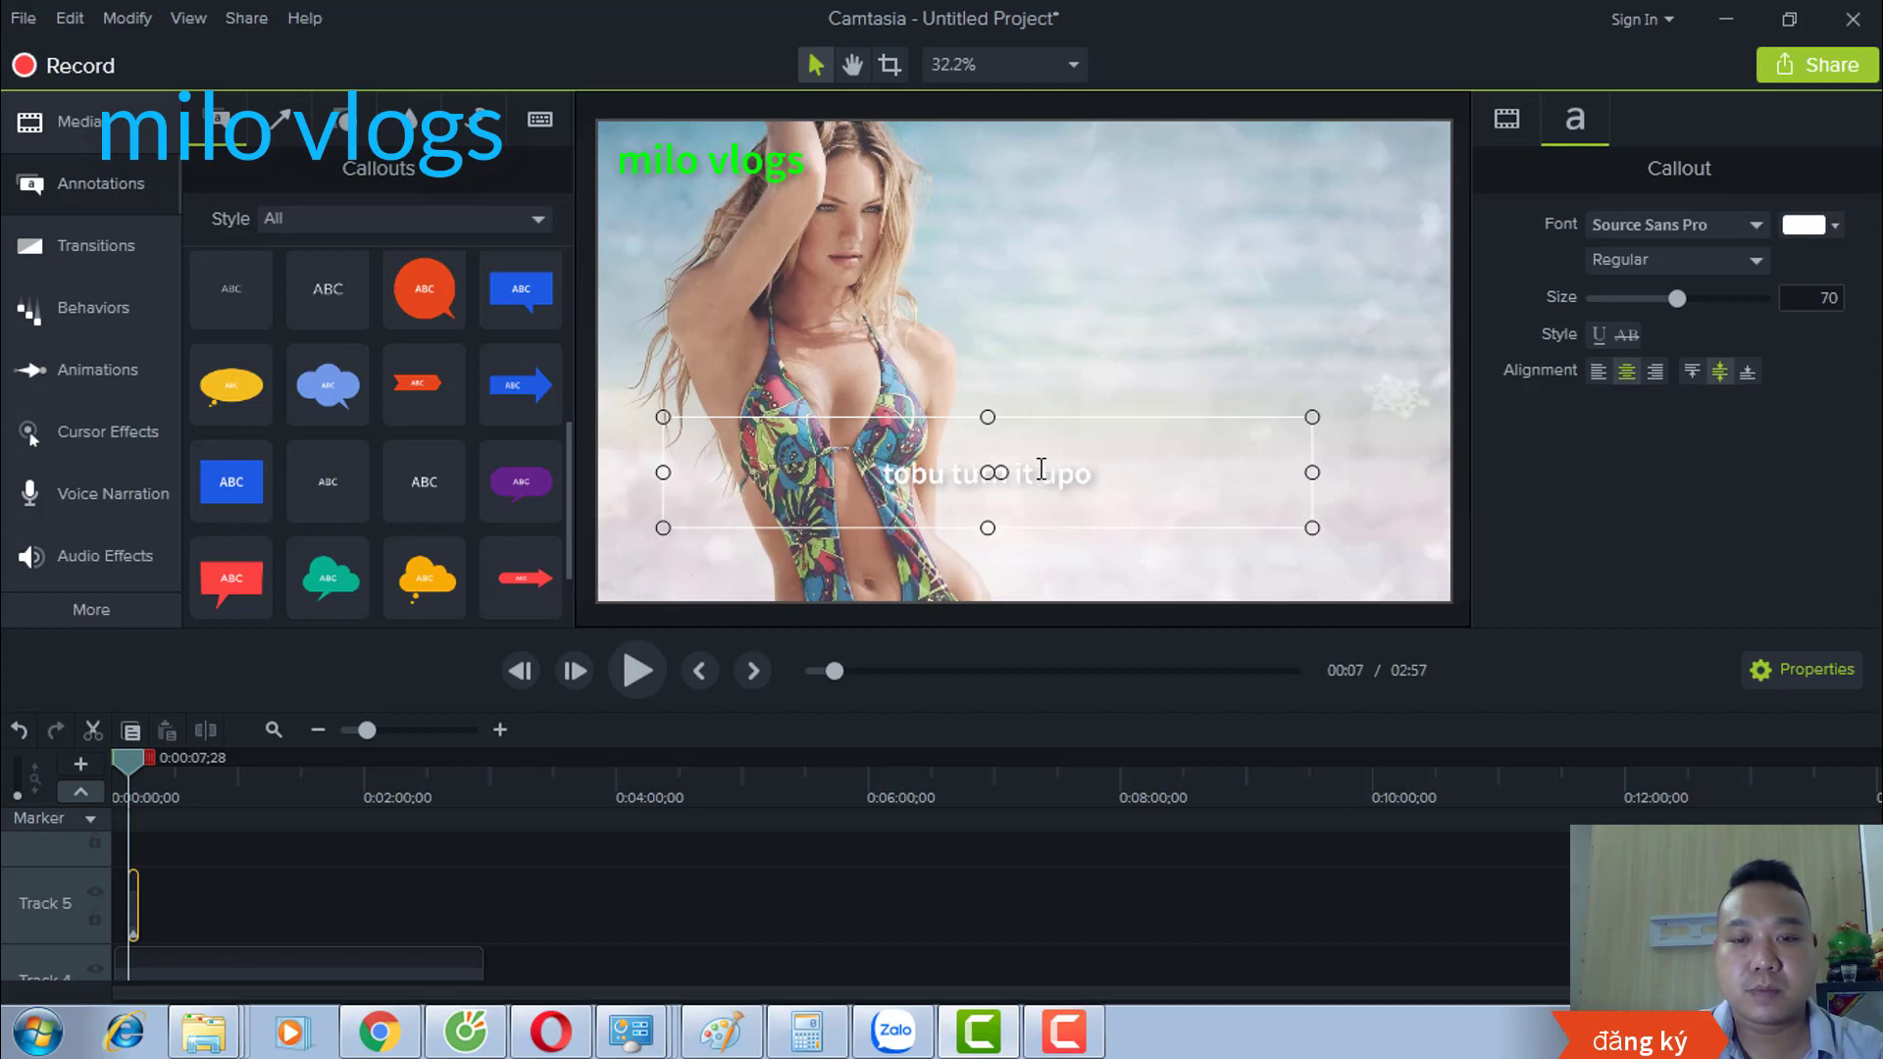
key(BackSpace)
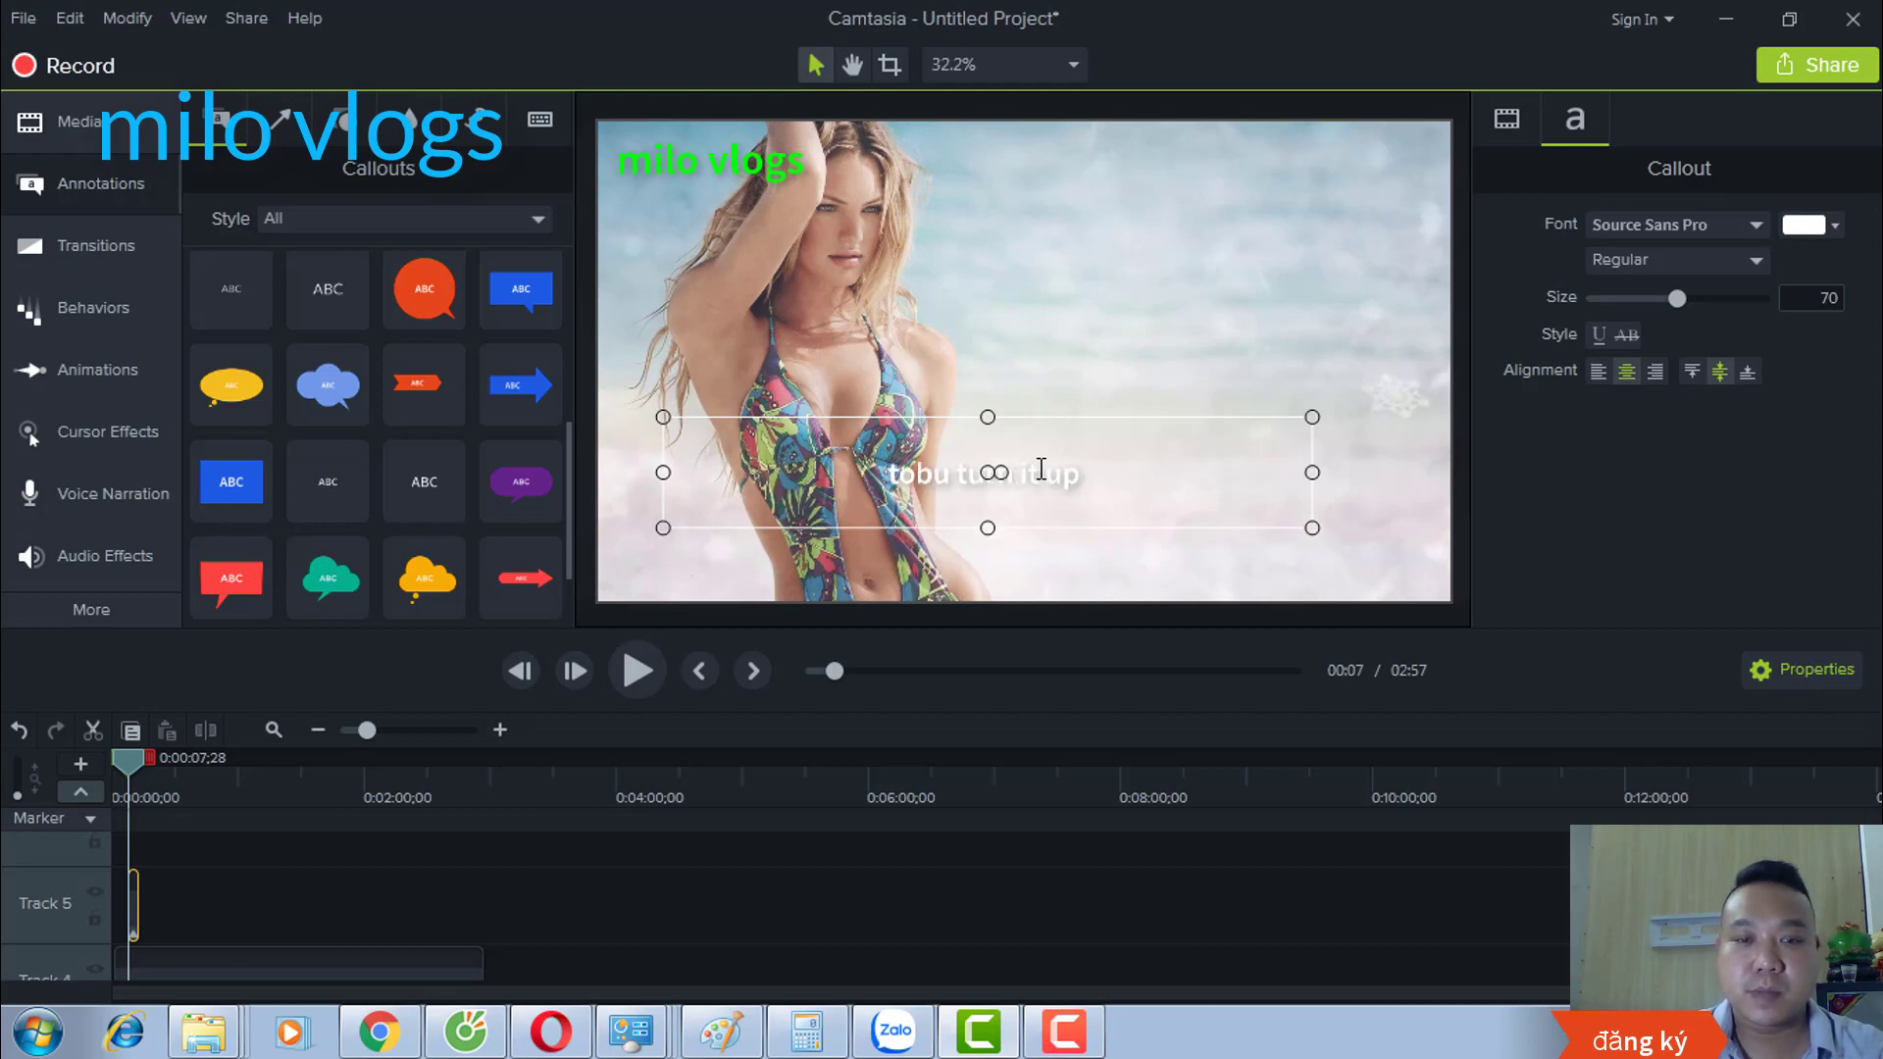
click(59, 122)
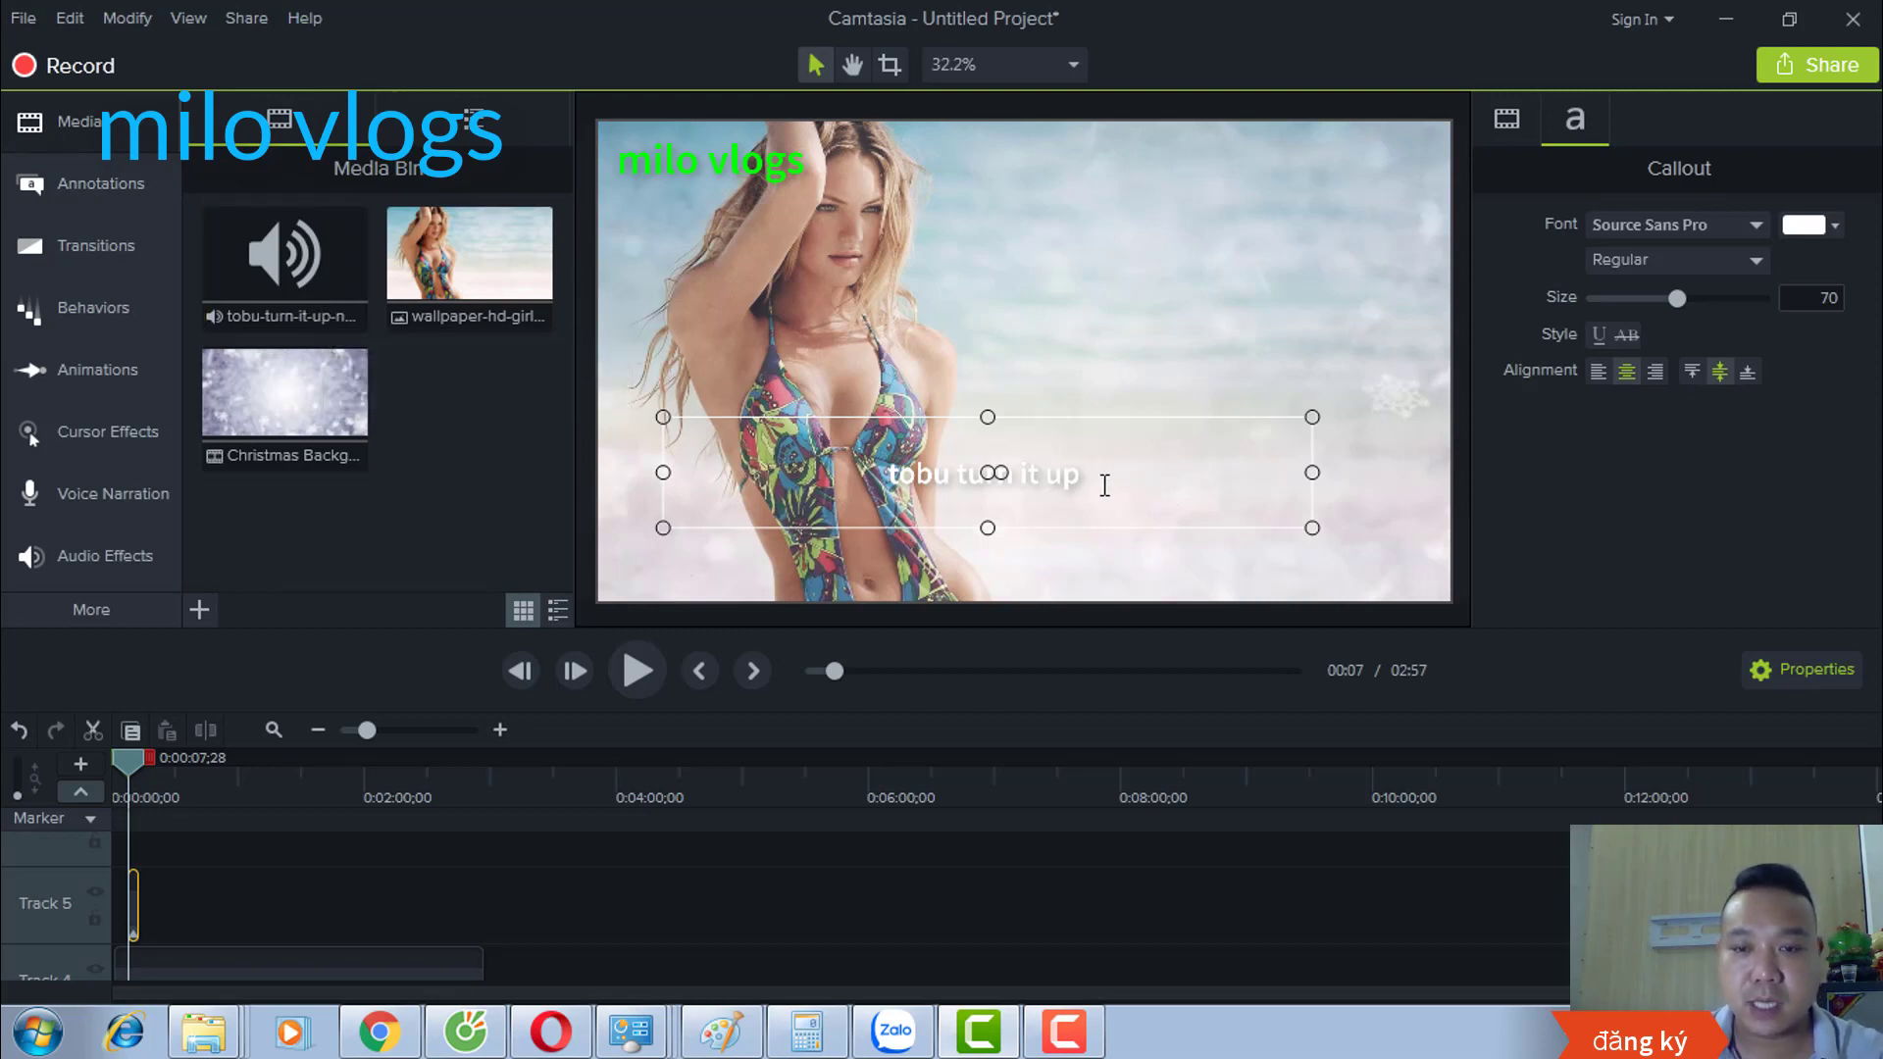
Step: Change the font colour of the "tobu turn it up" text to turquoise #00FFC0
drag(1086, 486, 859, 486)
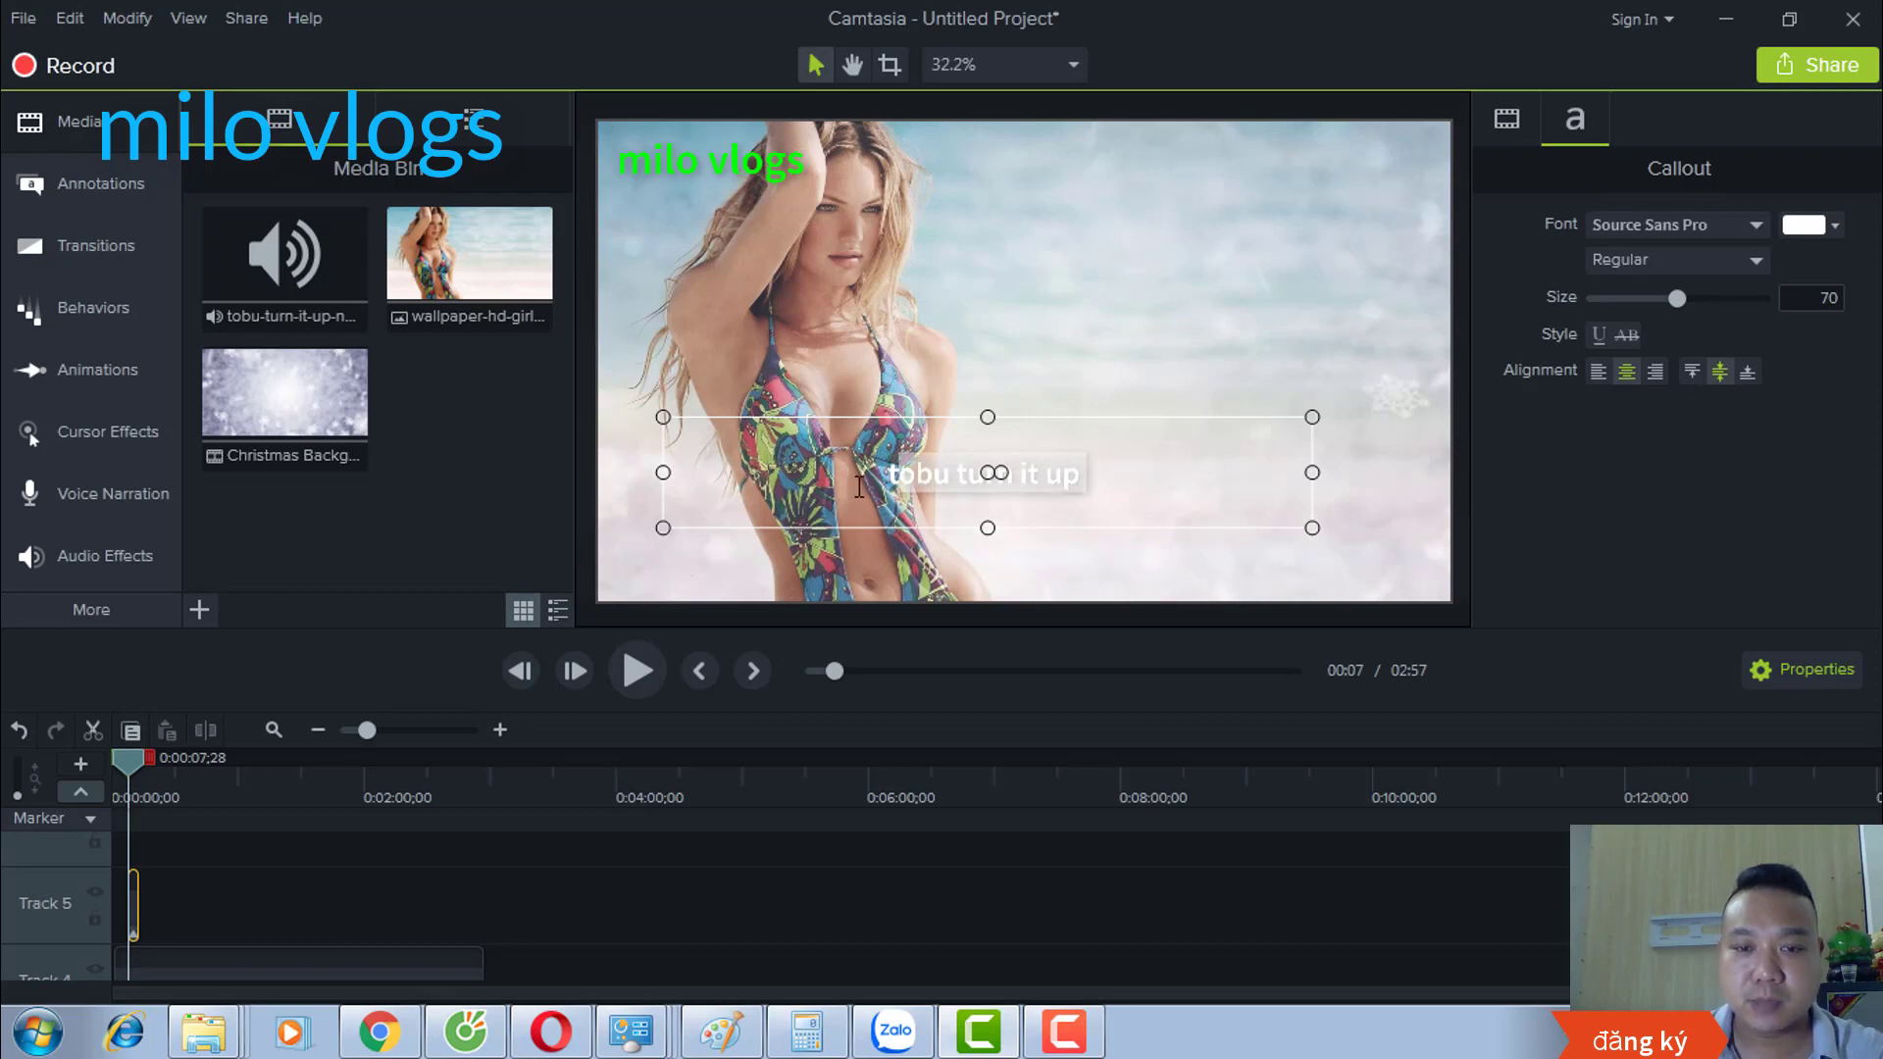
click(1809, 225)
drag(1765, 425, 1802, 351)
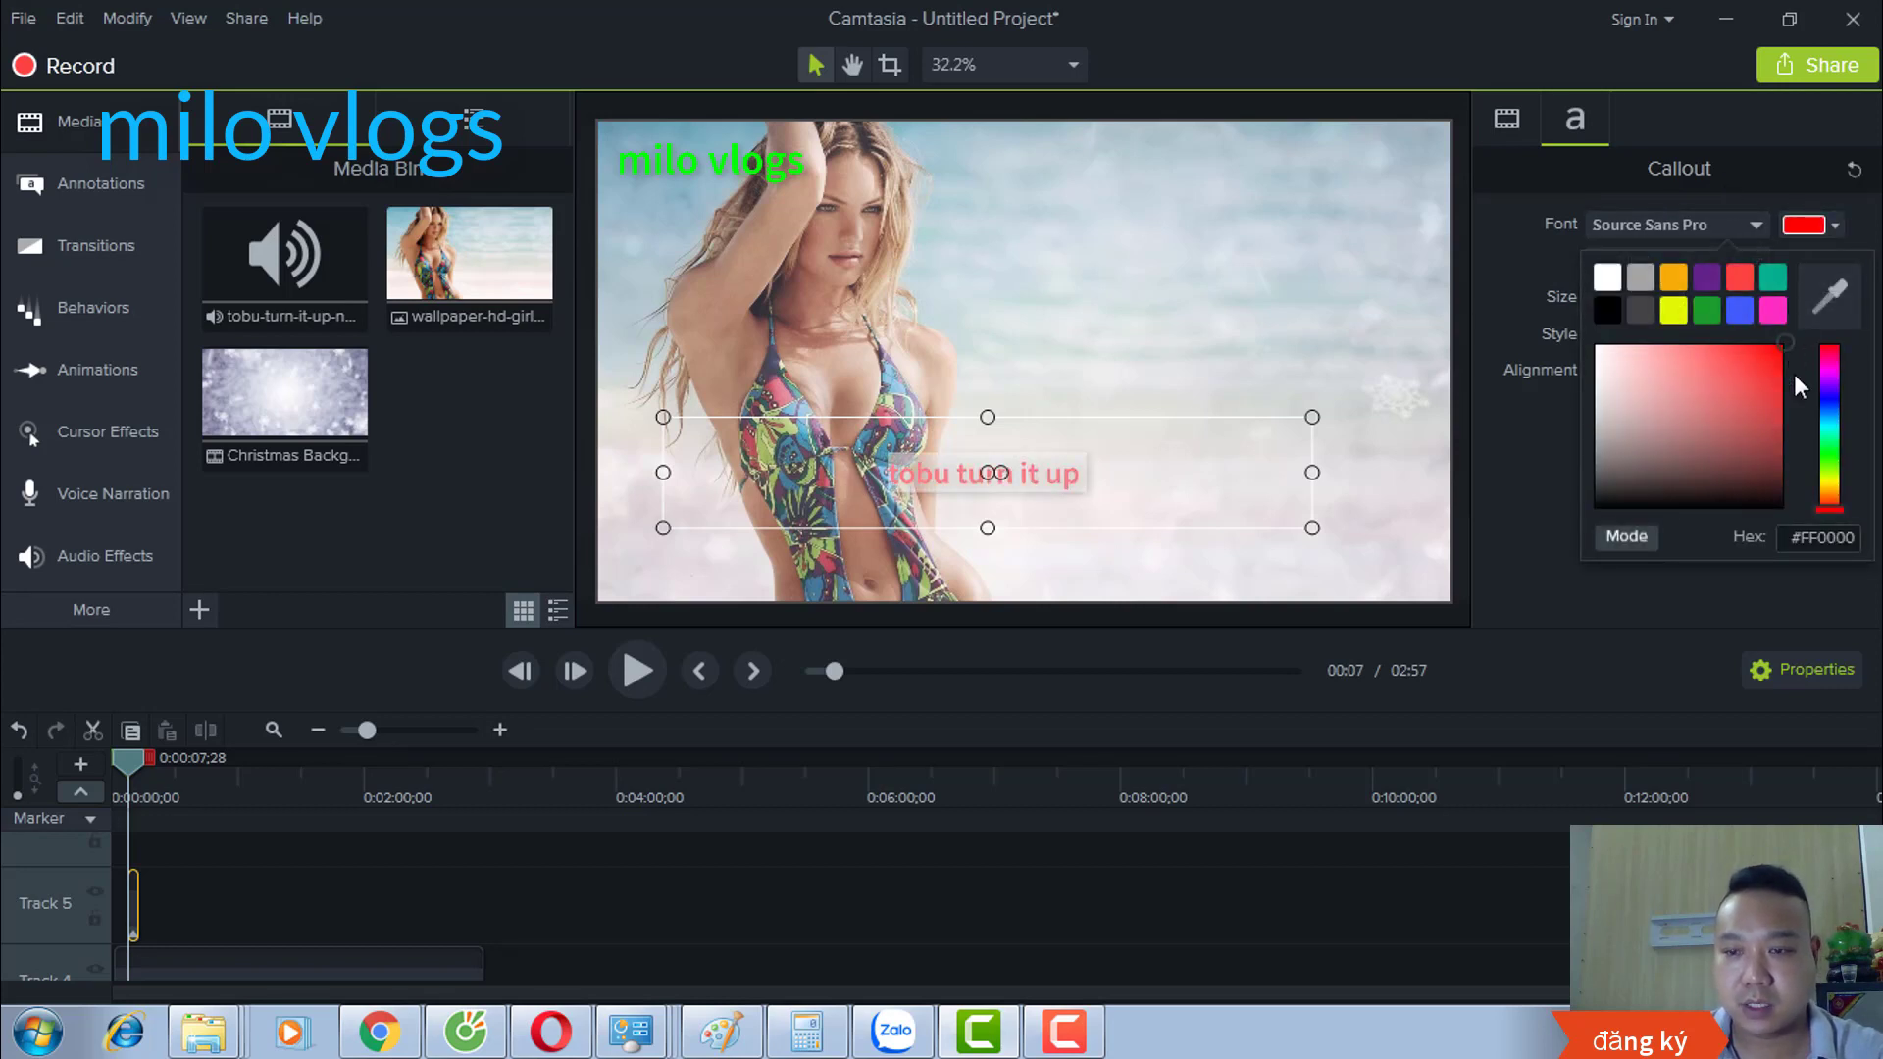
click(1827, 433)
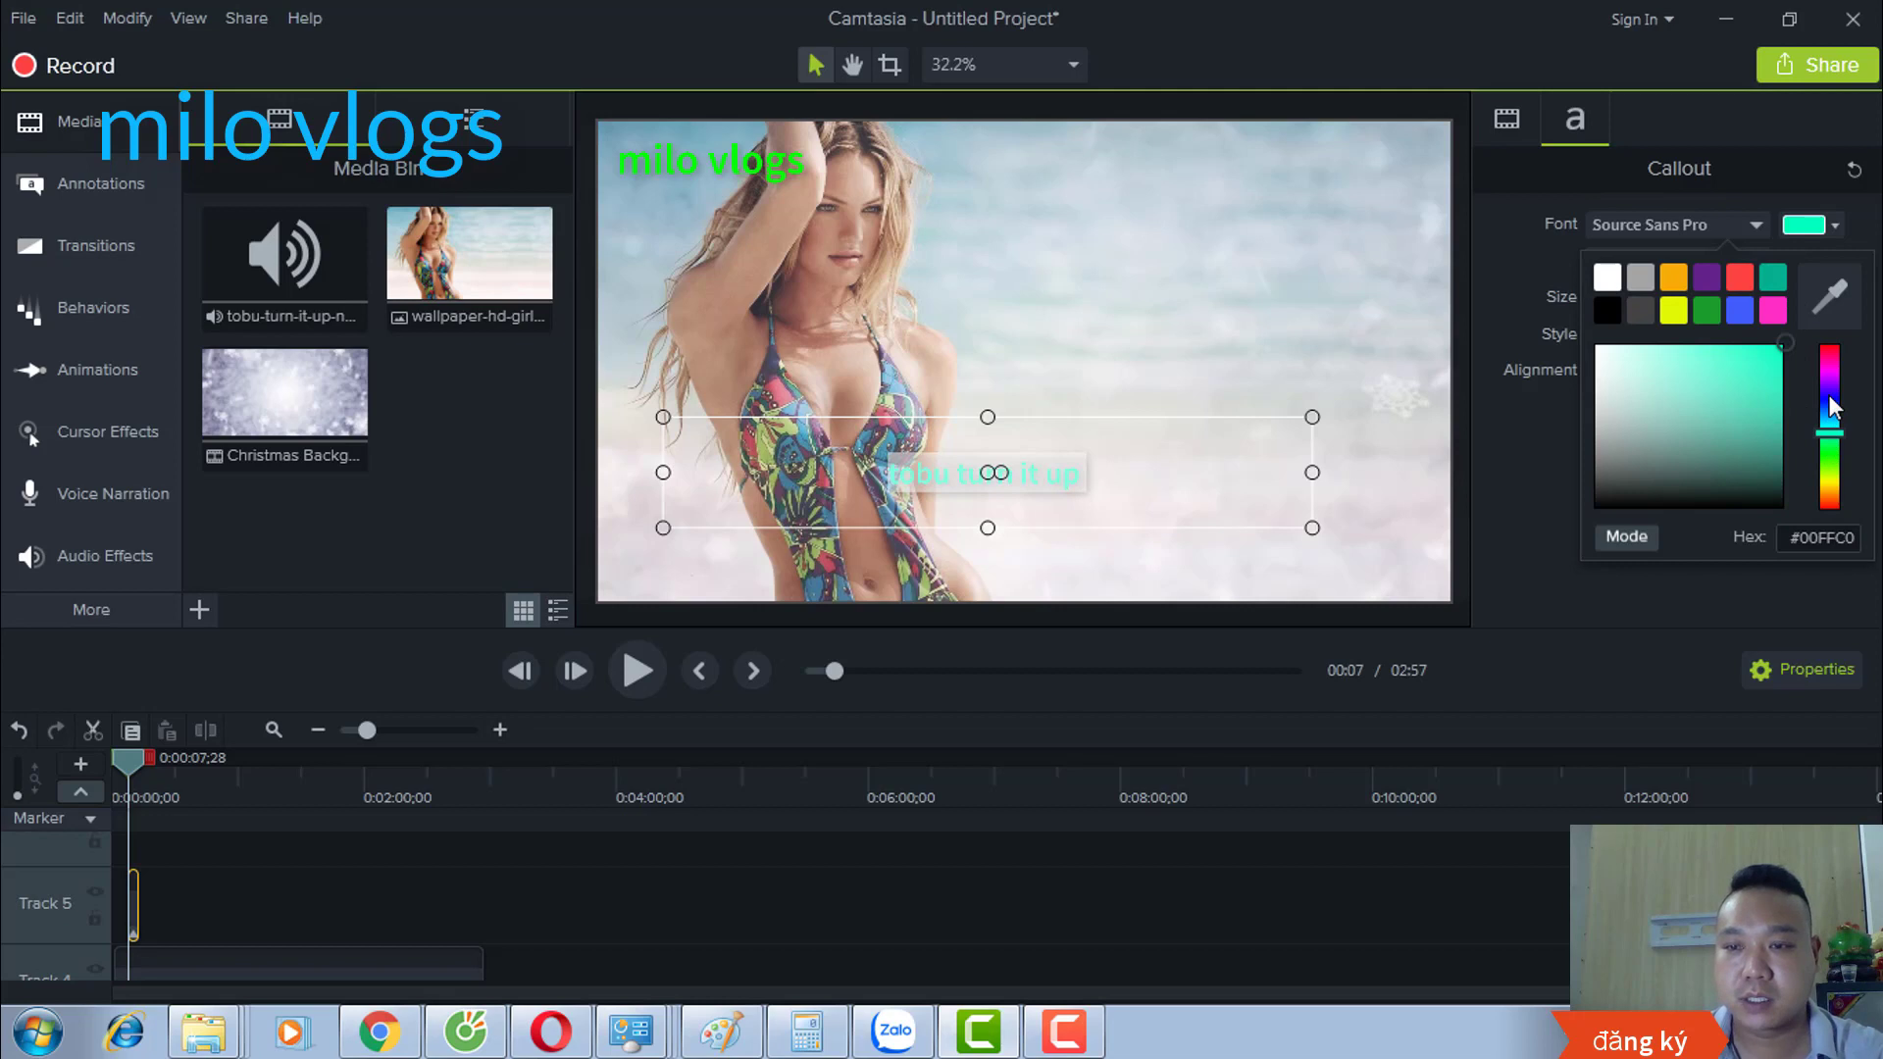
Step: Widen the "tobu turn it up" text box and move it down near the bottom edge of the canvas
drag(1308, 472, 1398, 471)
drag(1113, 485, 1133, 541)
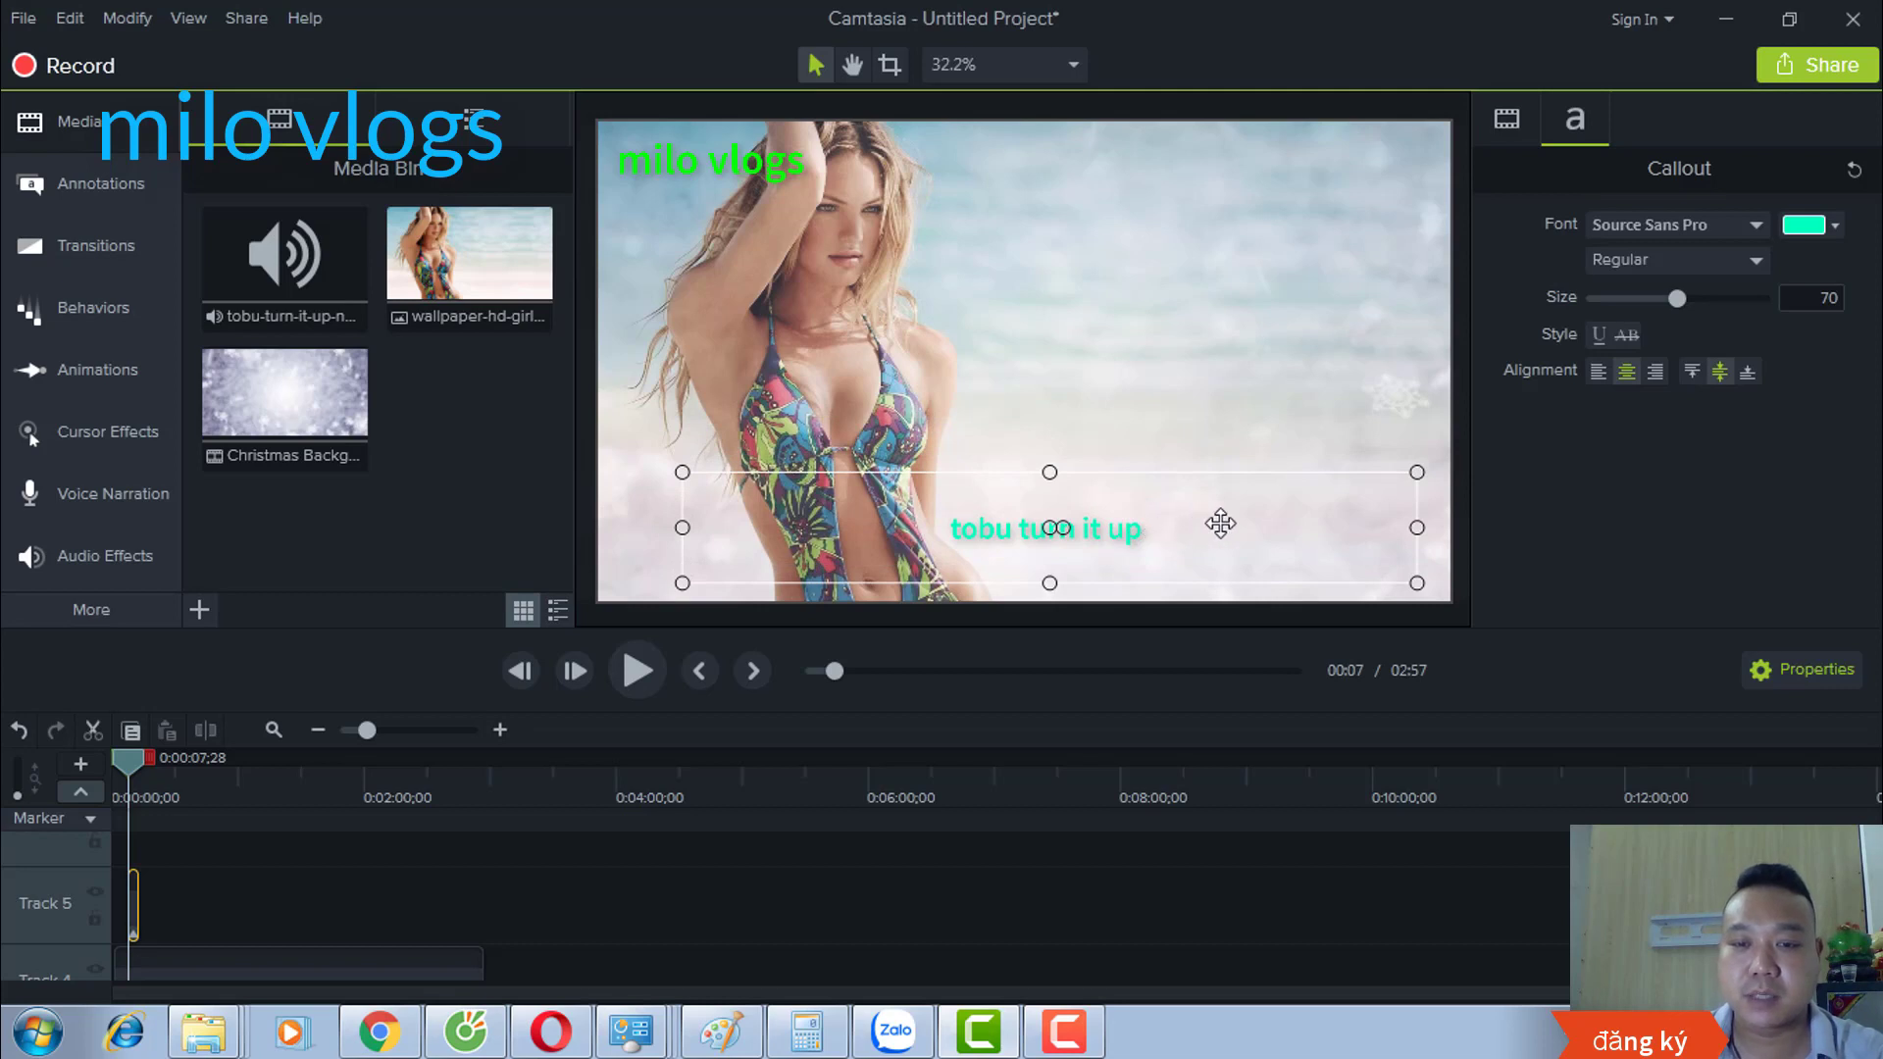
click(1316, 405)
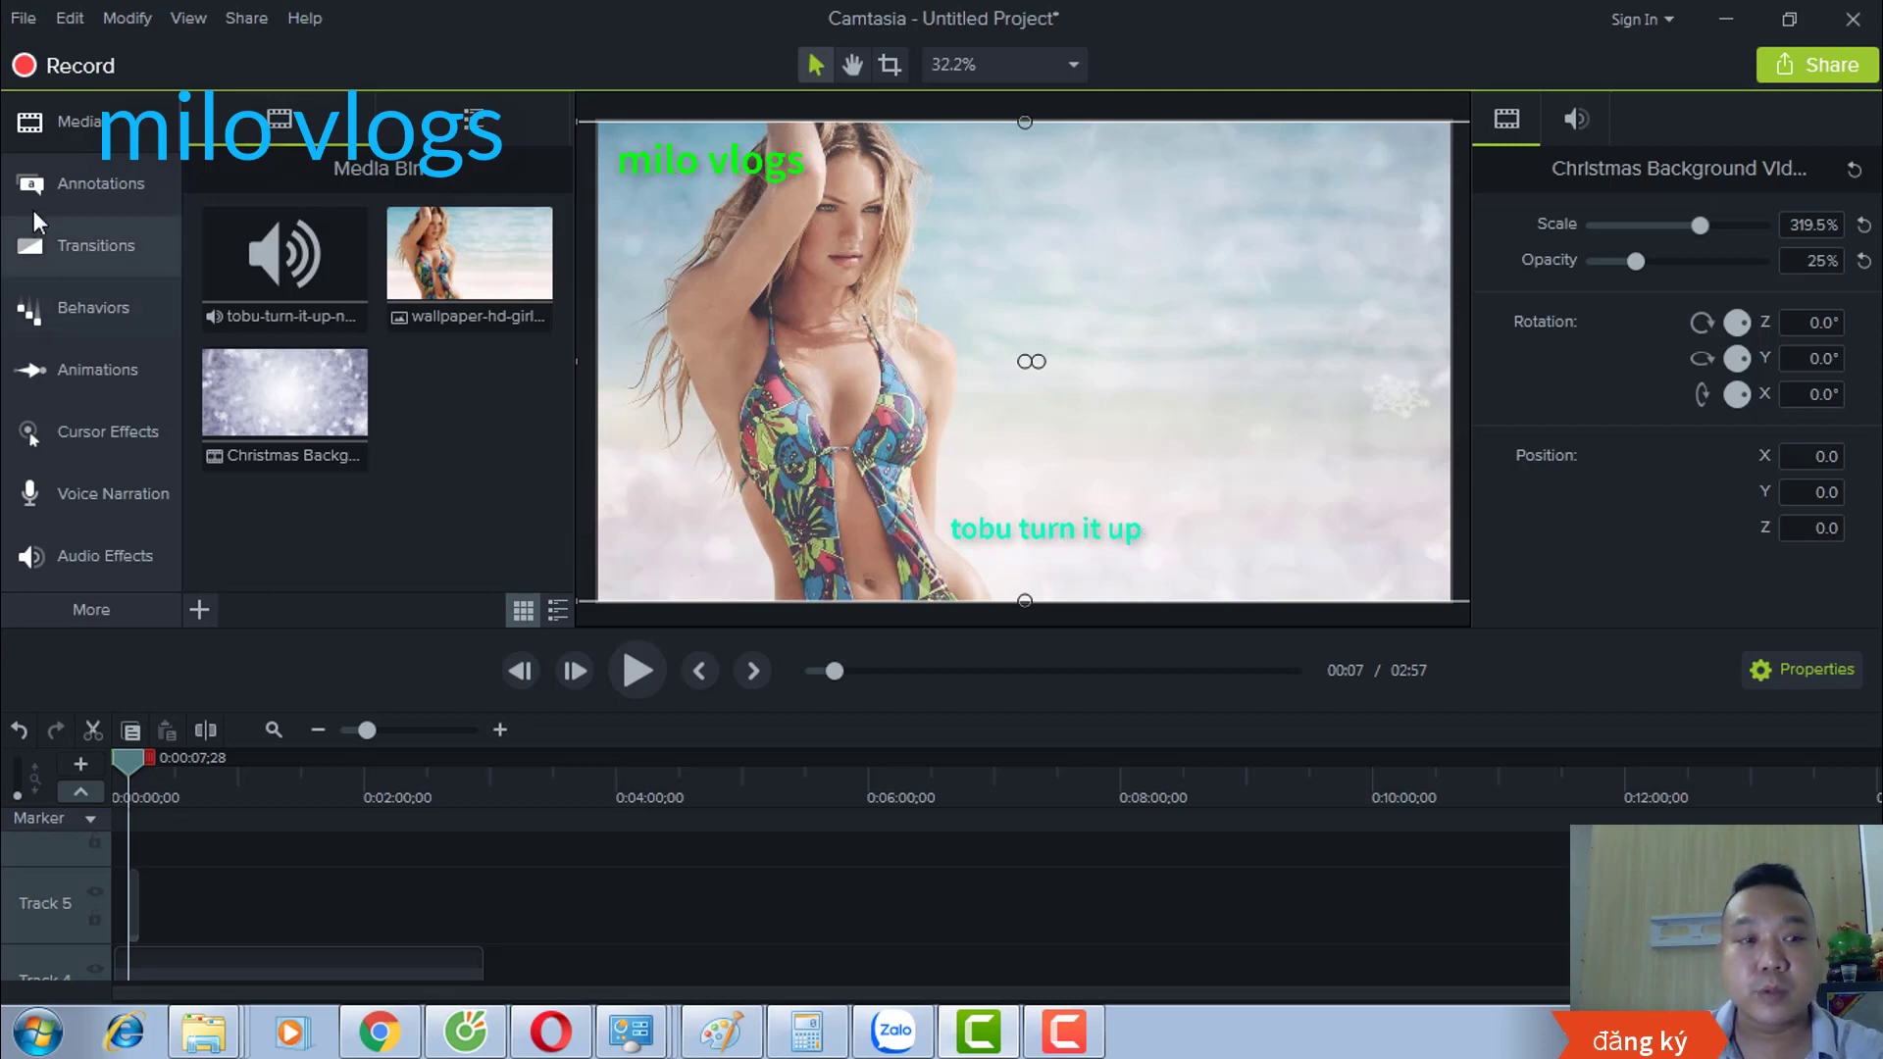
Step: Add the orange-red ribbon callout to the lower right of the canvas and replace its text with "đăng ký"
click(88, 178)
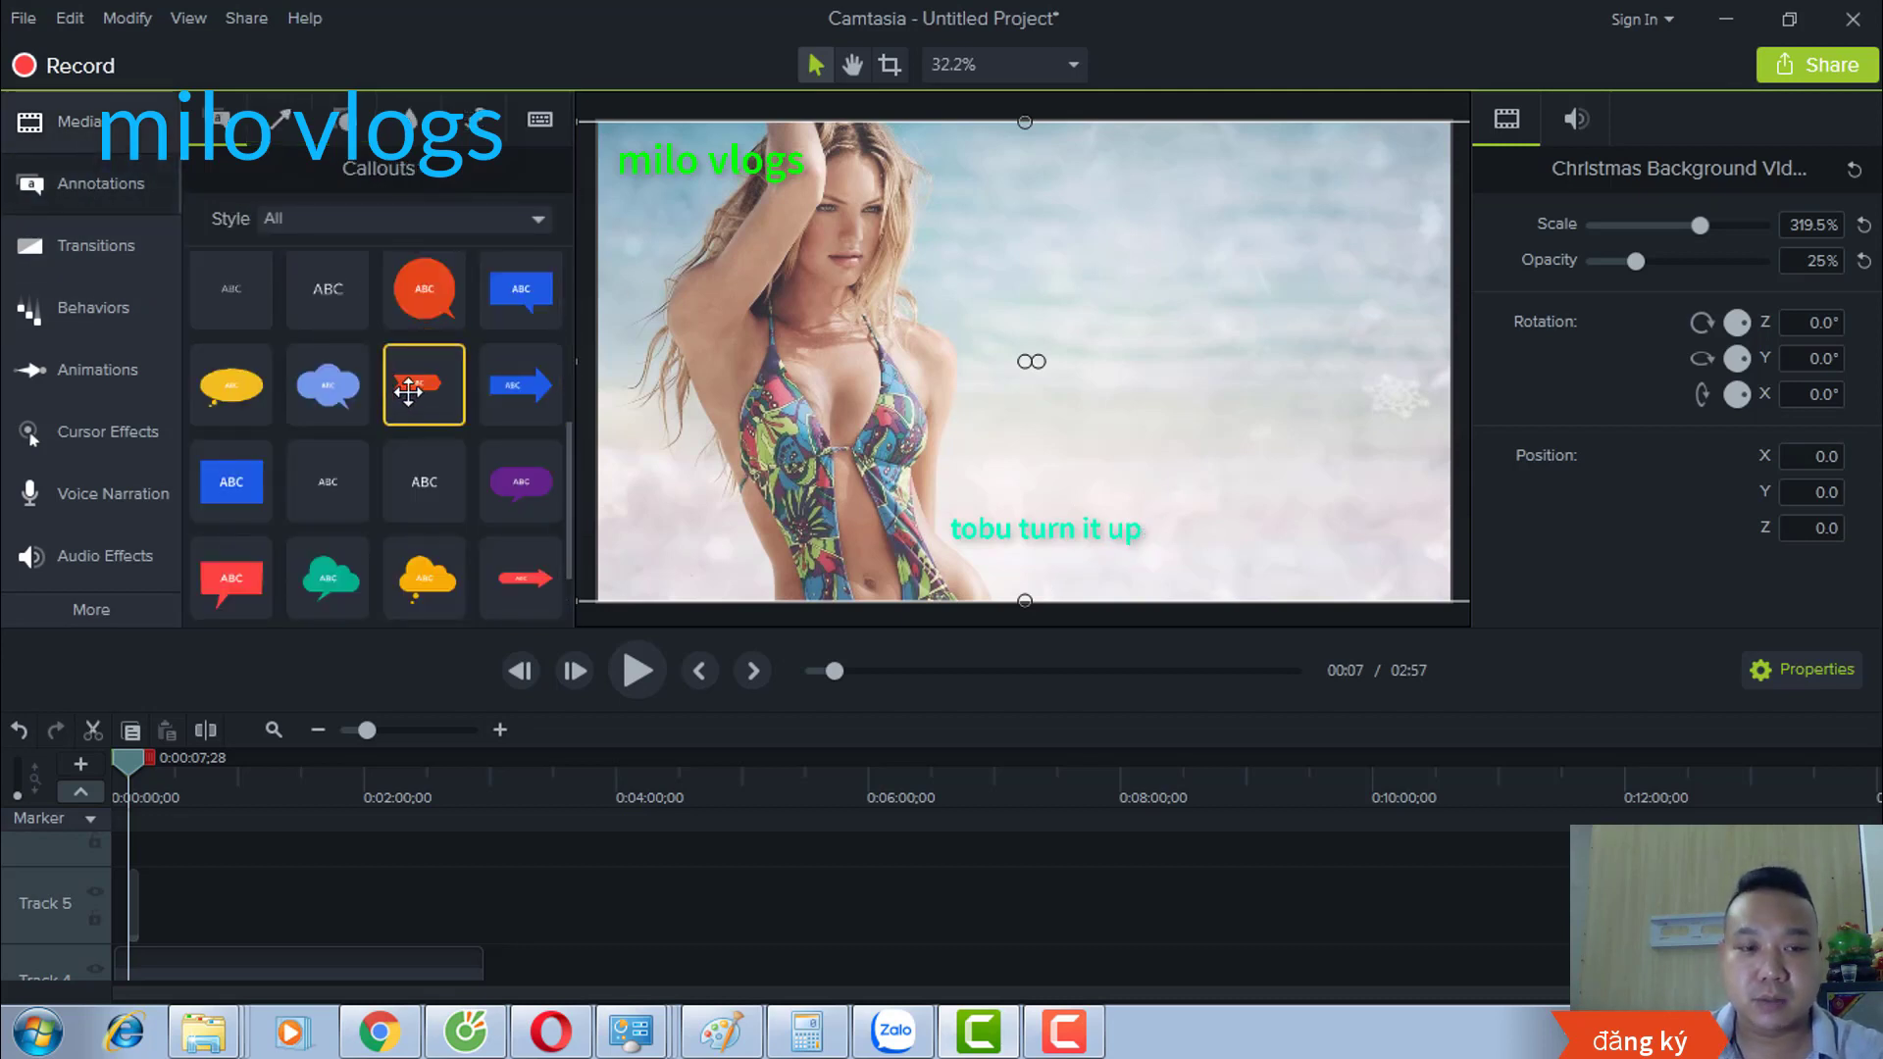
drag(416, 389, 1376, 554)
double_click(1376, 554)
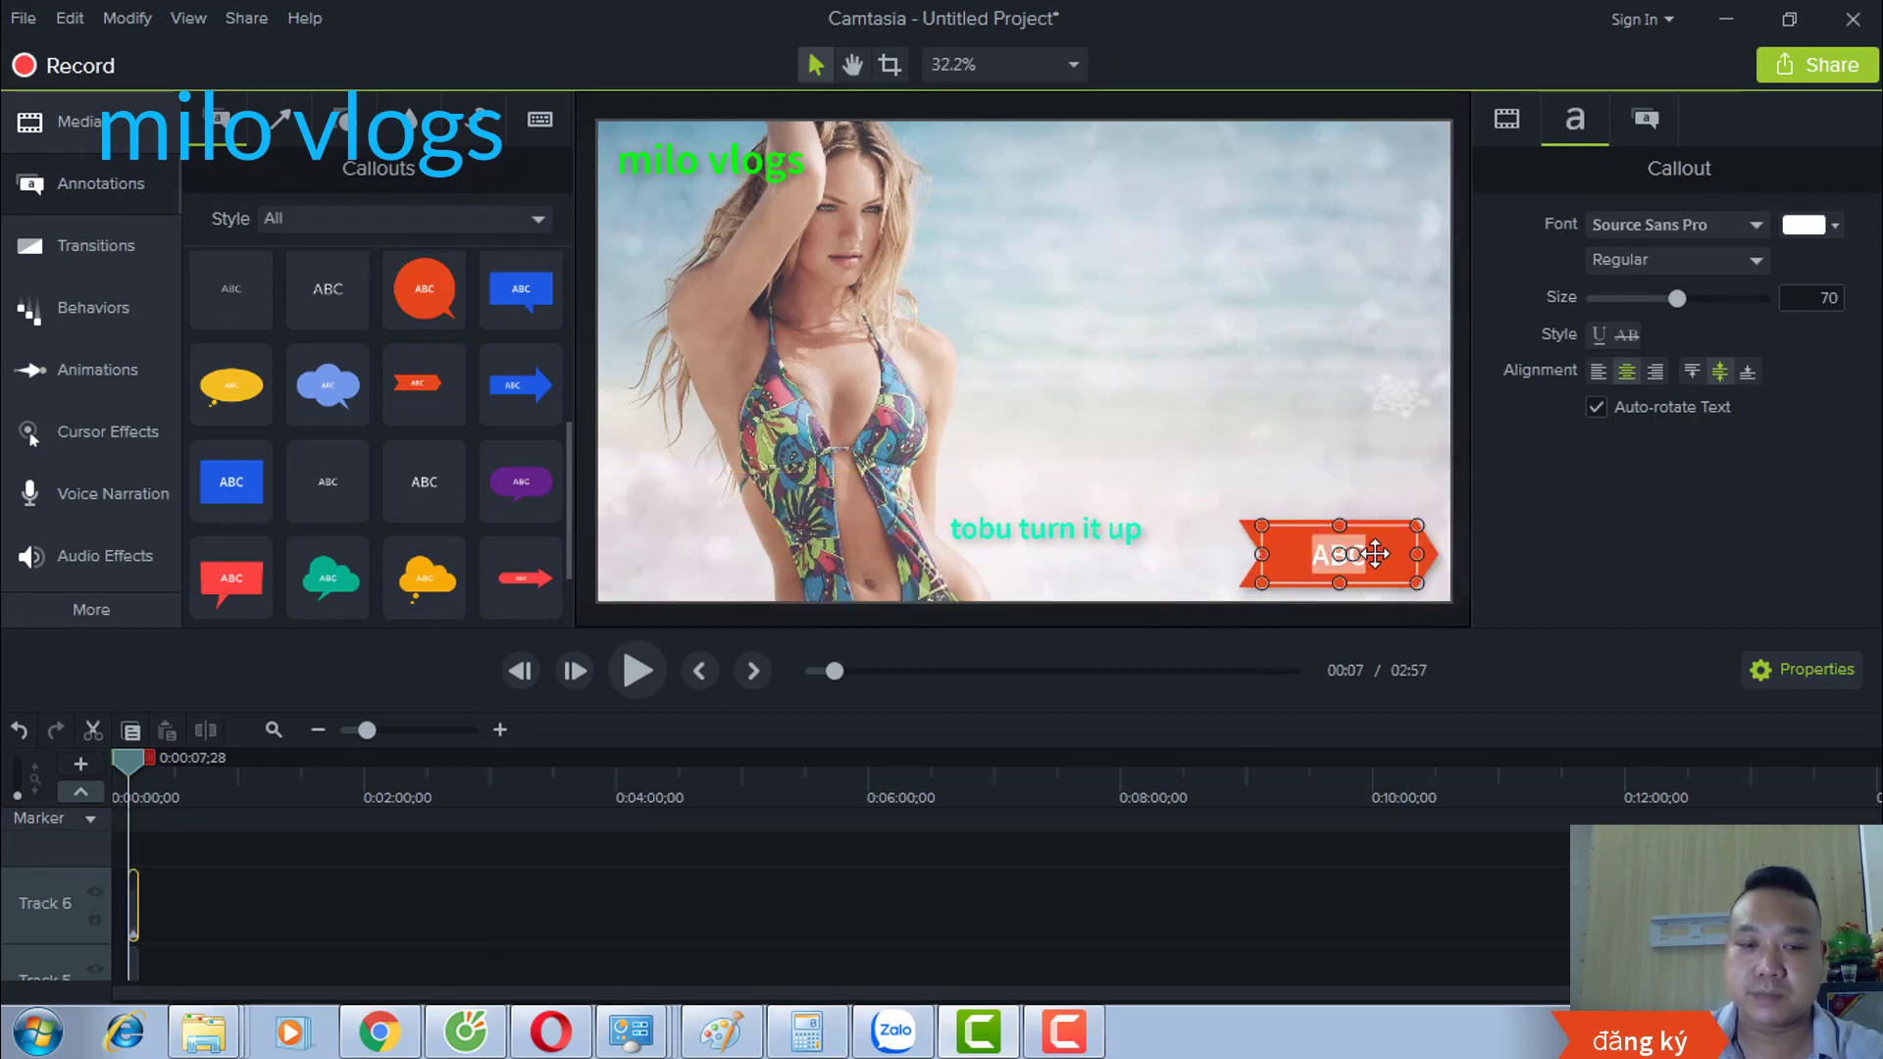
text(đăng)
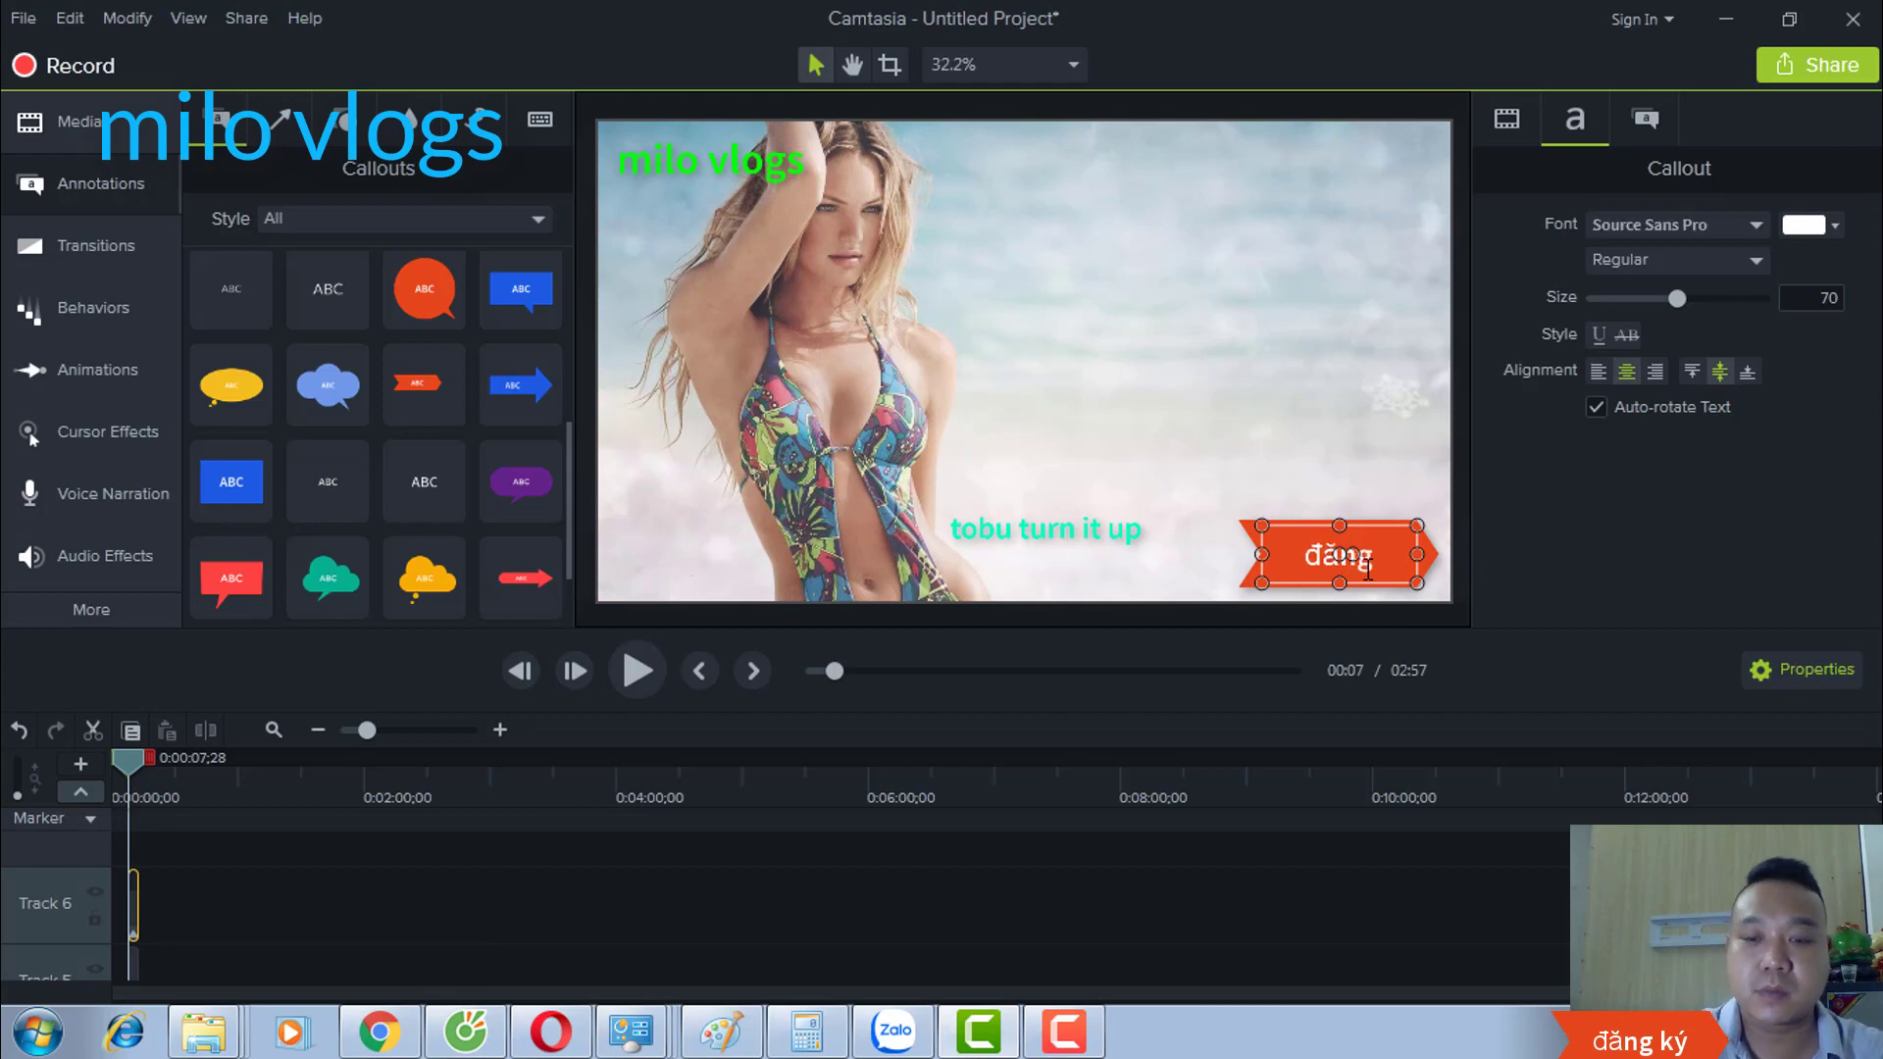
text( ký)
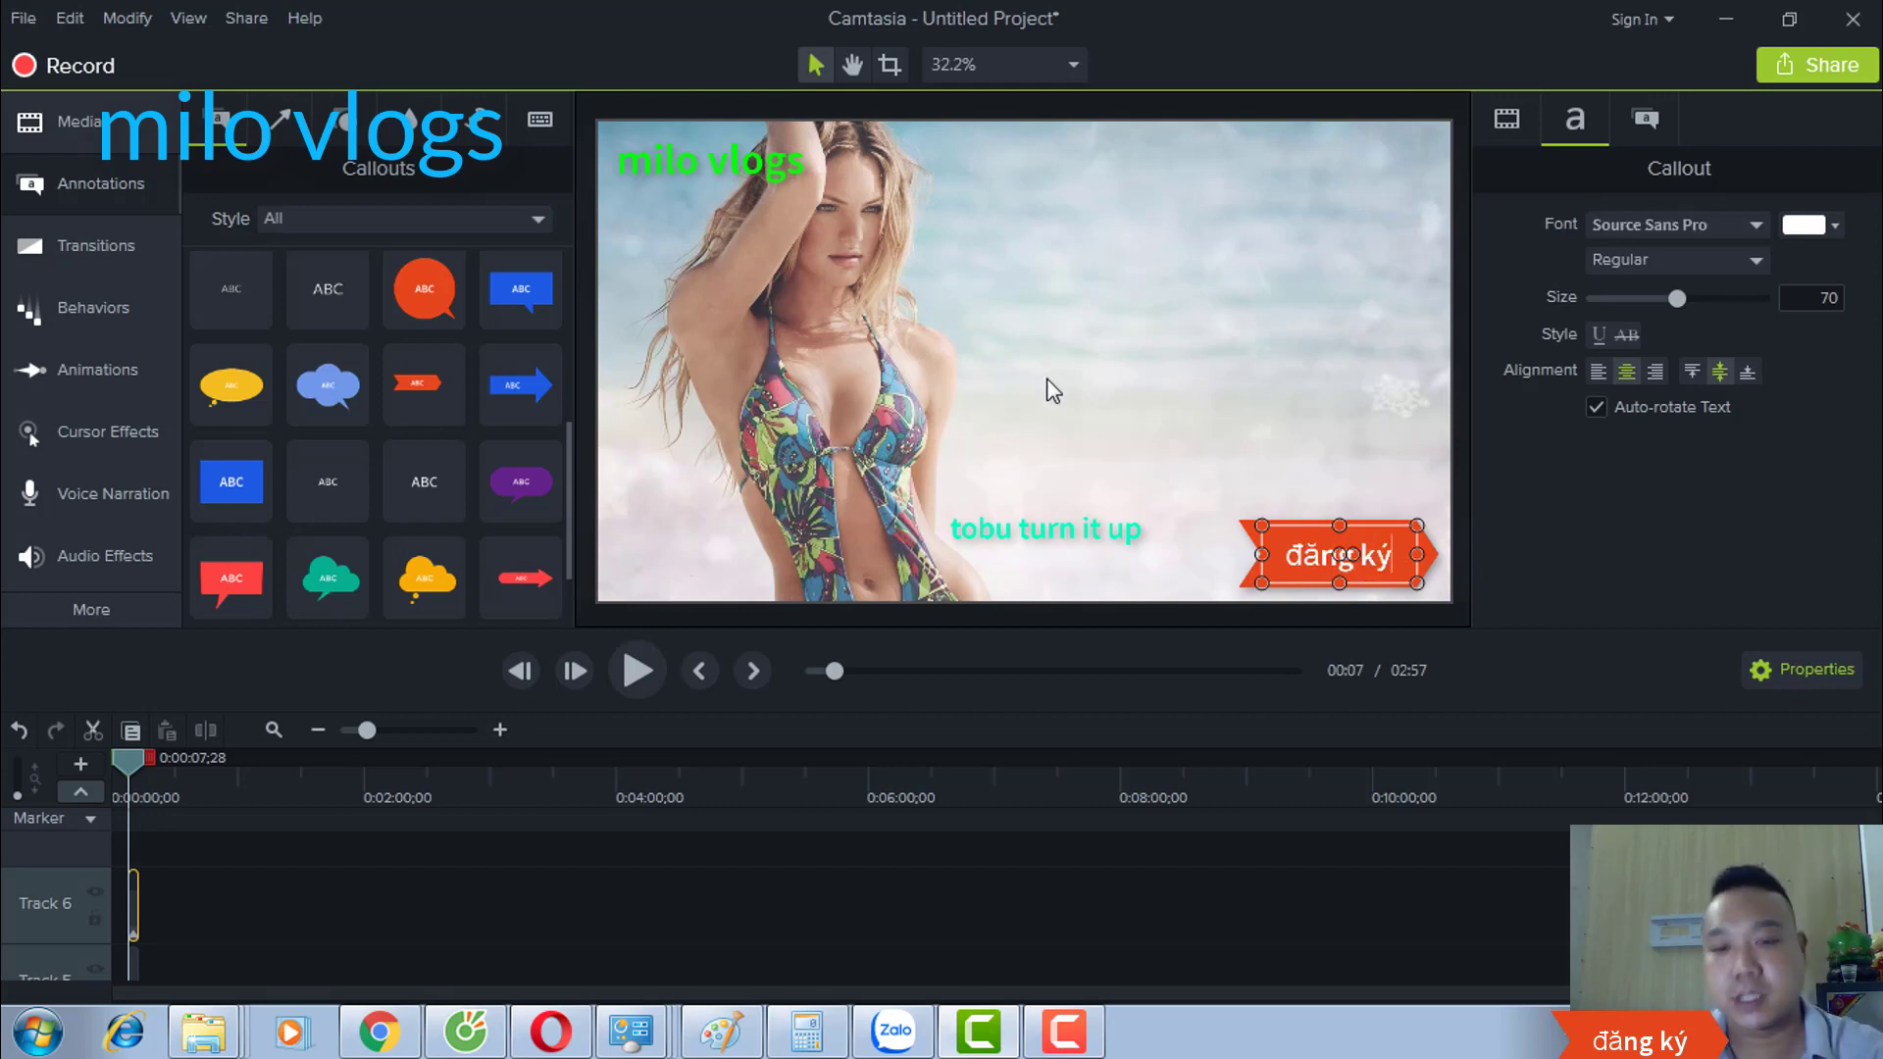
Step: Shrink the "đăng ký" ribbon callout toward the canvas's lower right corner and preview the video from the beginning
drag(1262, 526, 1307, 547)
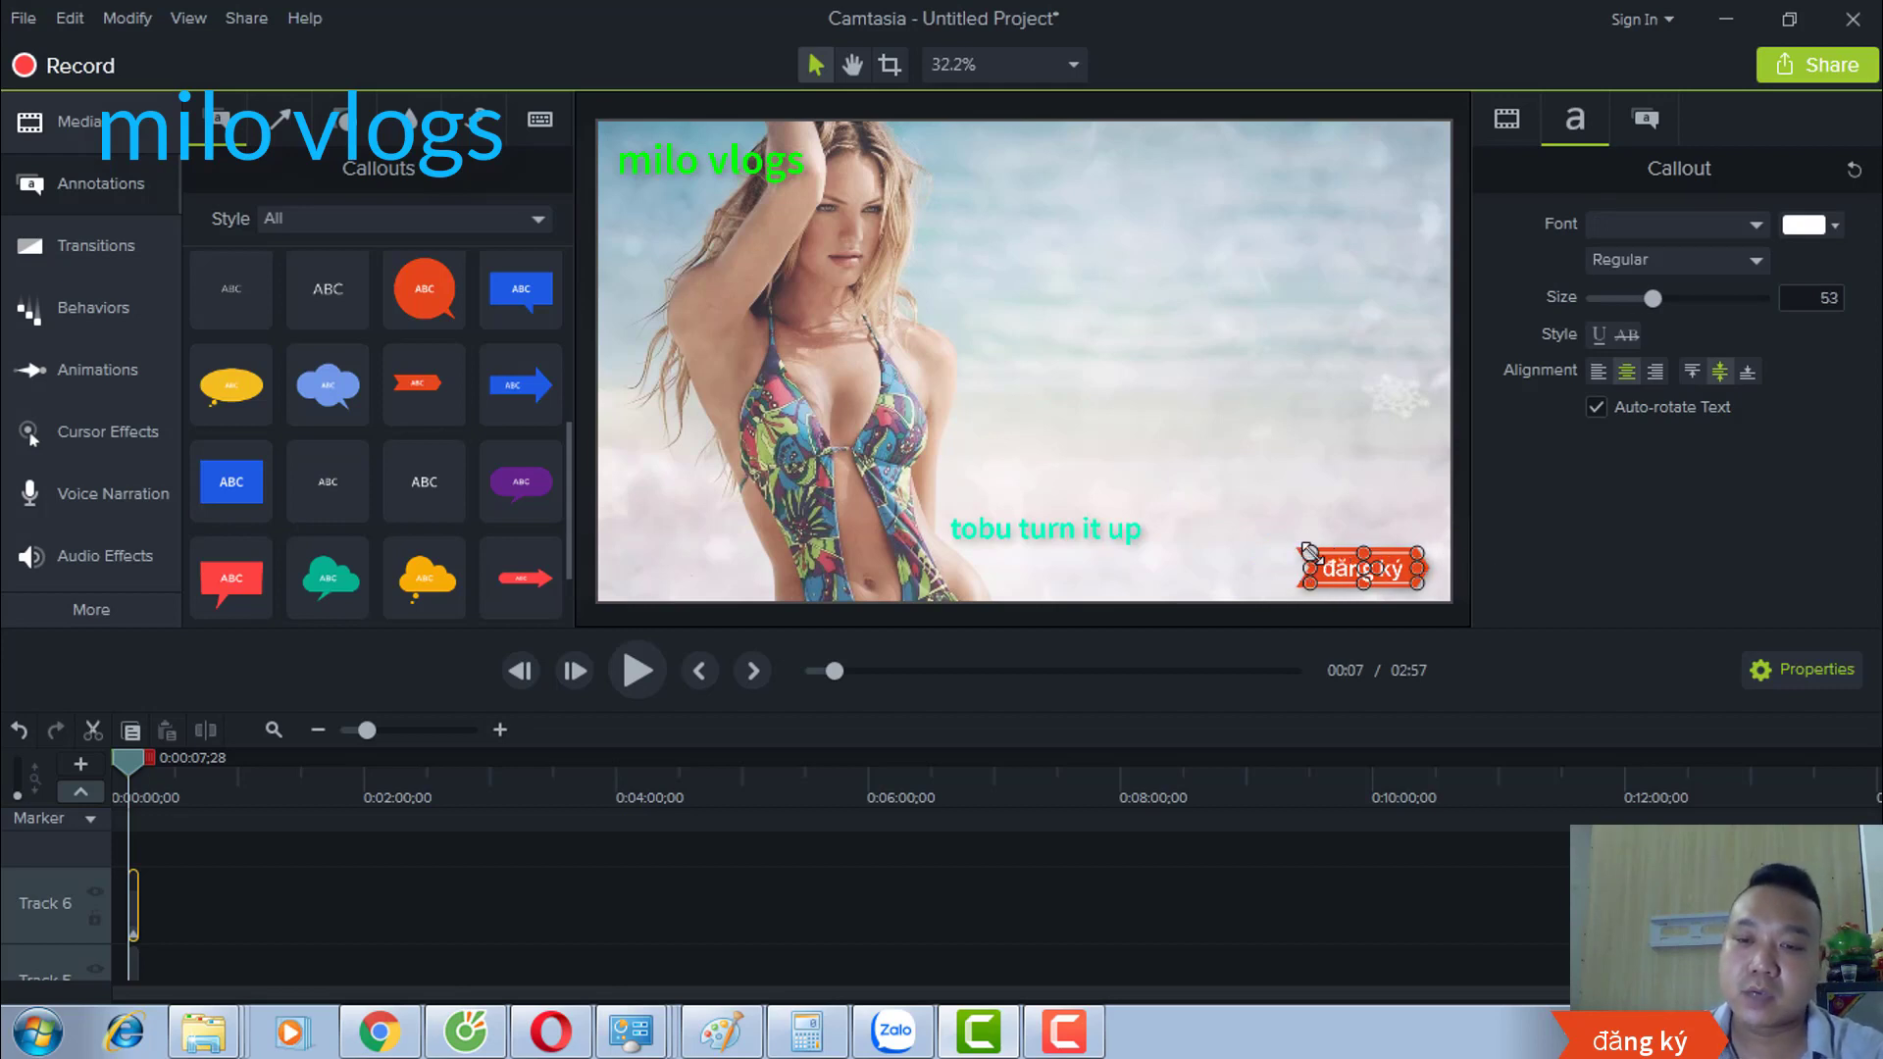
drag(1309, 551, 1315, 555)
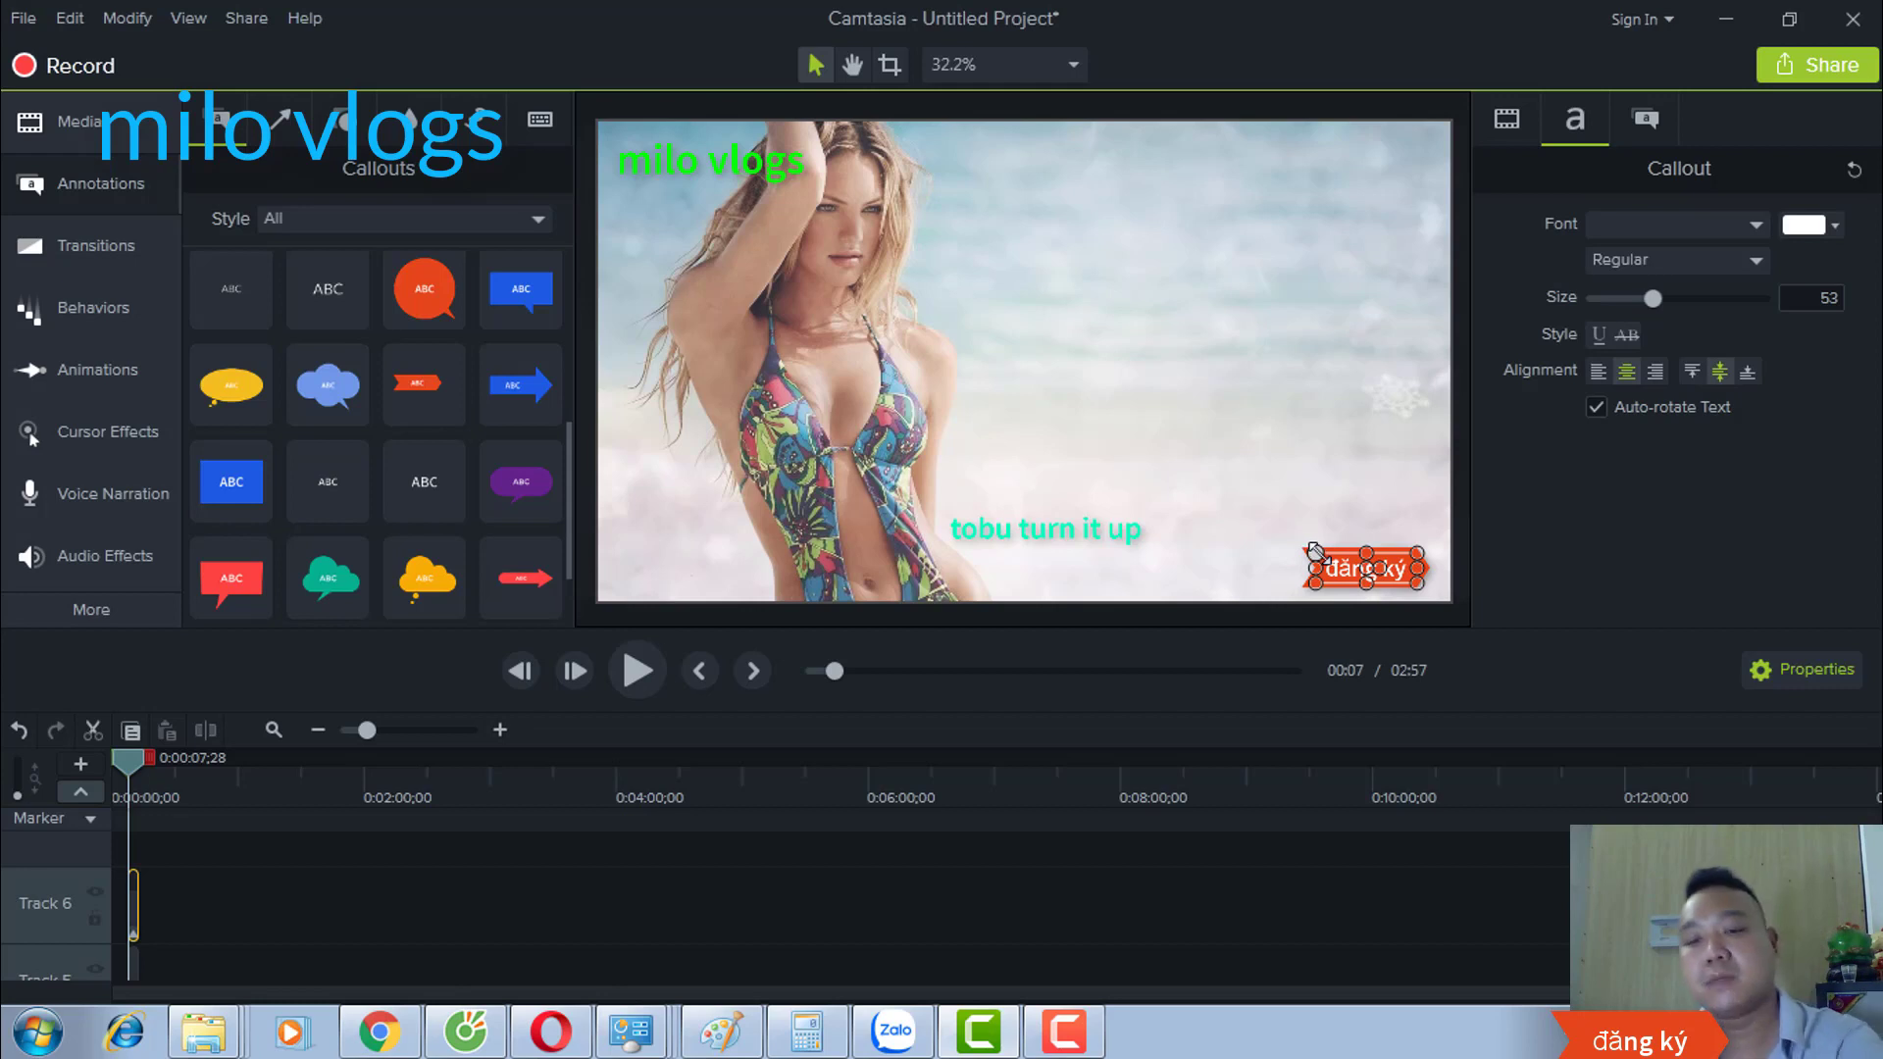
key(ctrl+Home)
key(space)
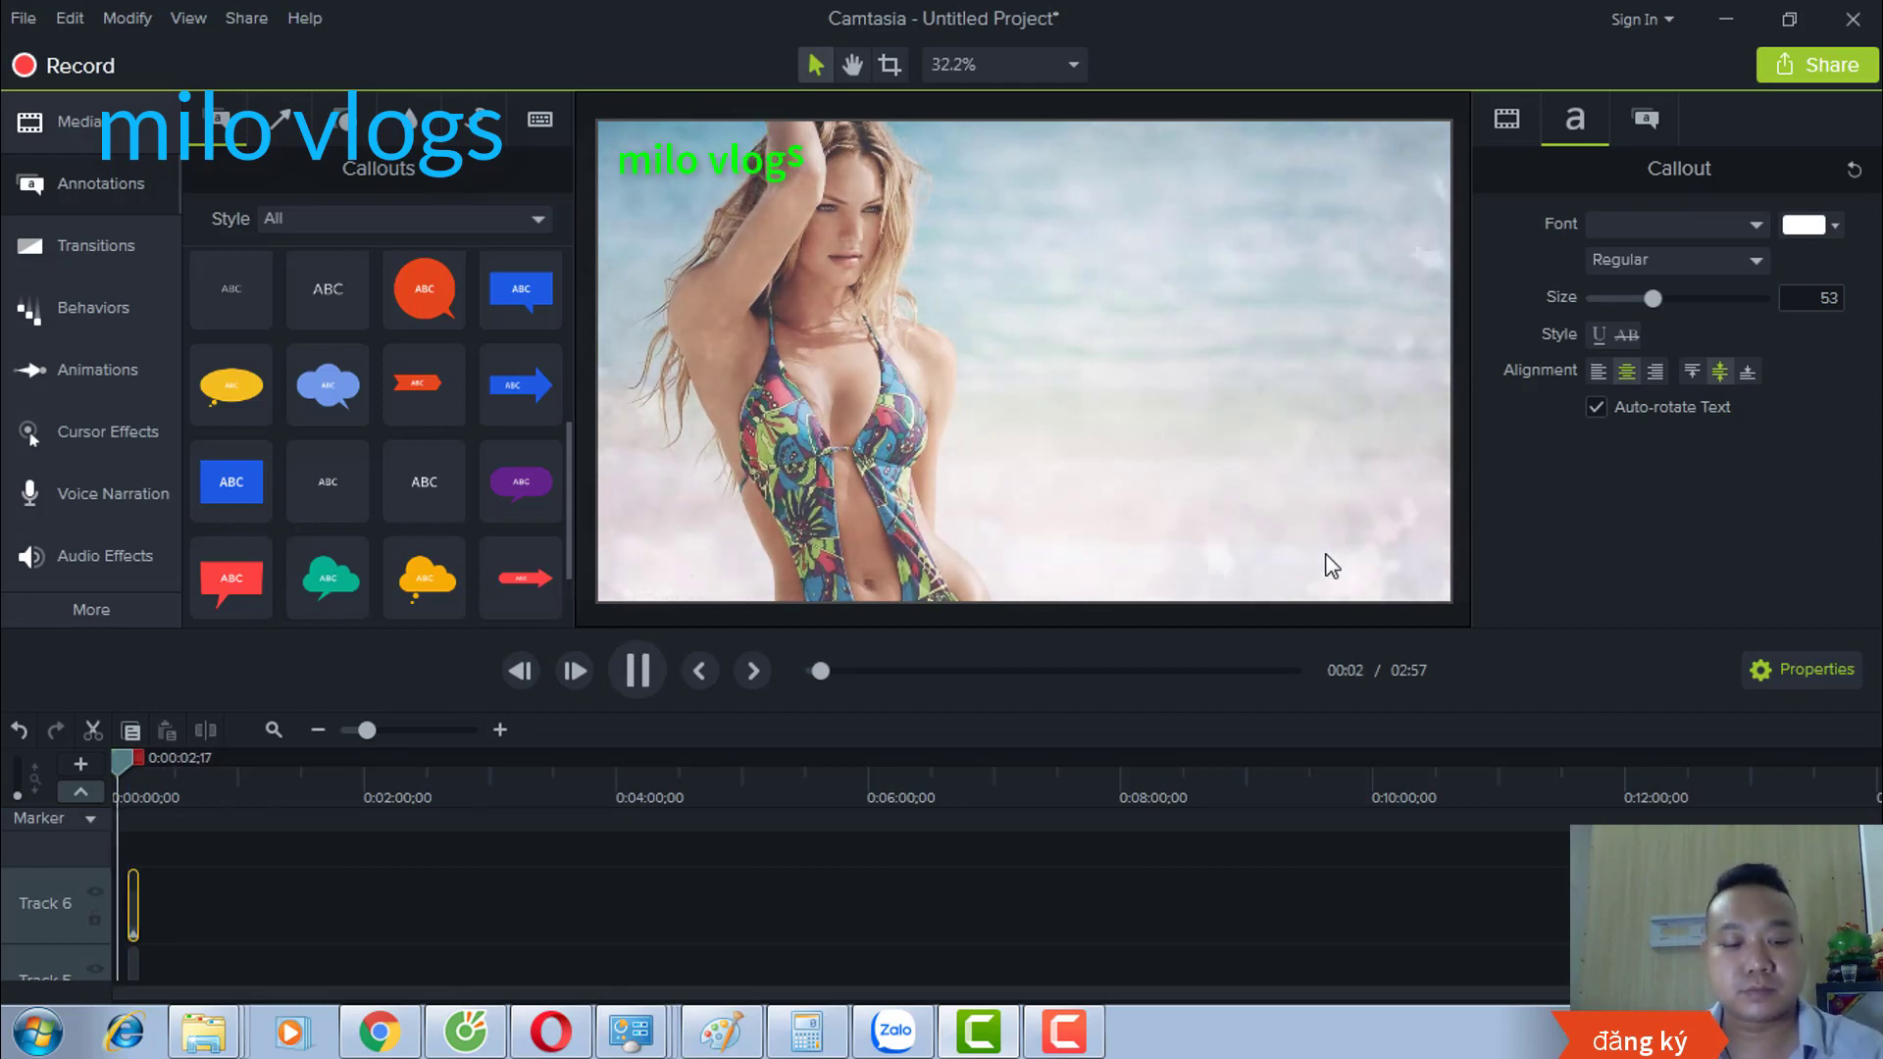
click(637, 675)
Step: Stretch the "tobu turn it up" text clip on Track 5 from the timeline start to the end of the "milo vlogs" clip
scroll(246, 882, down, 2)
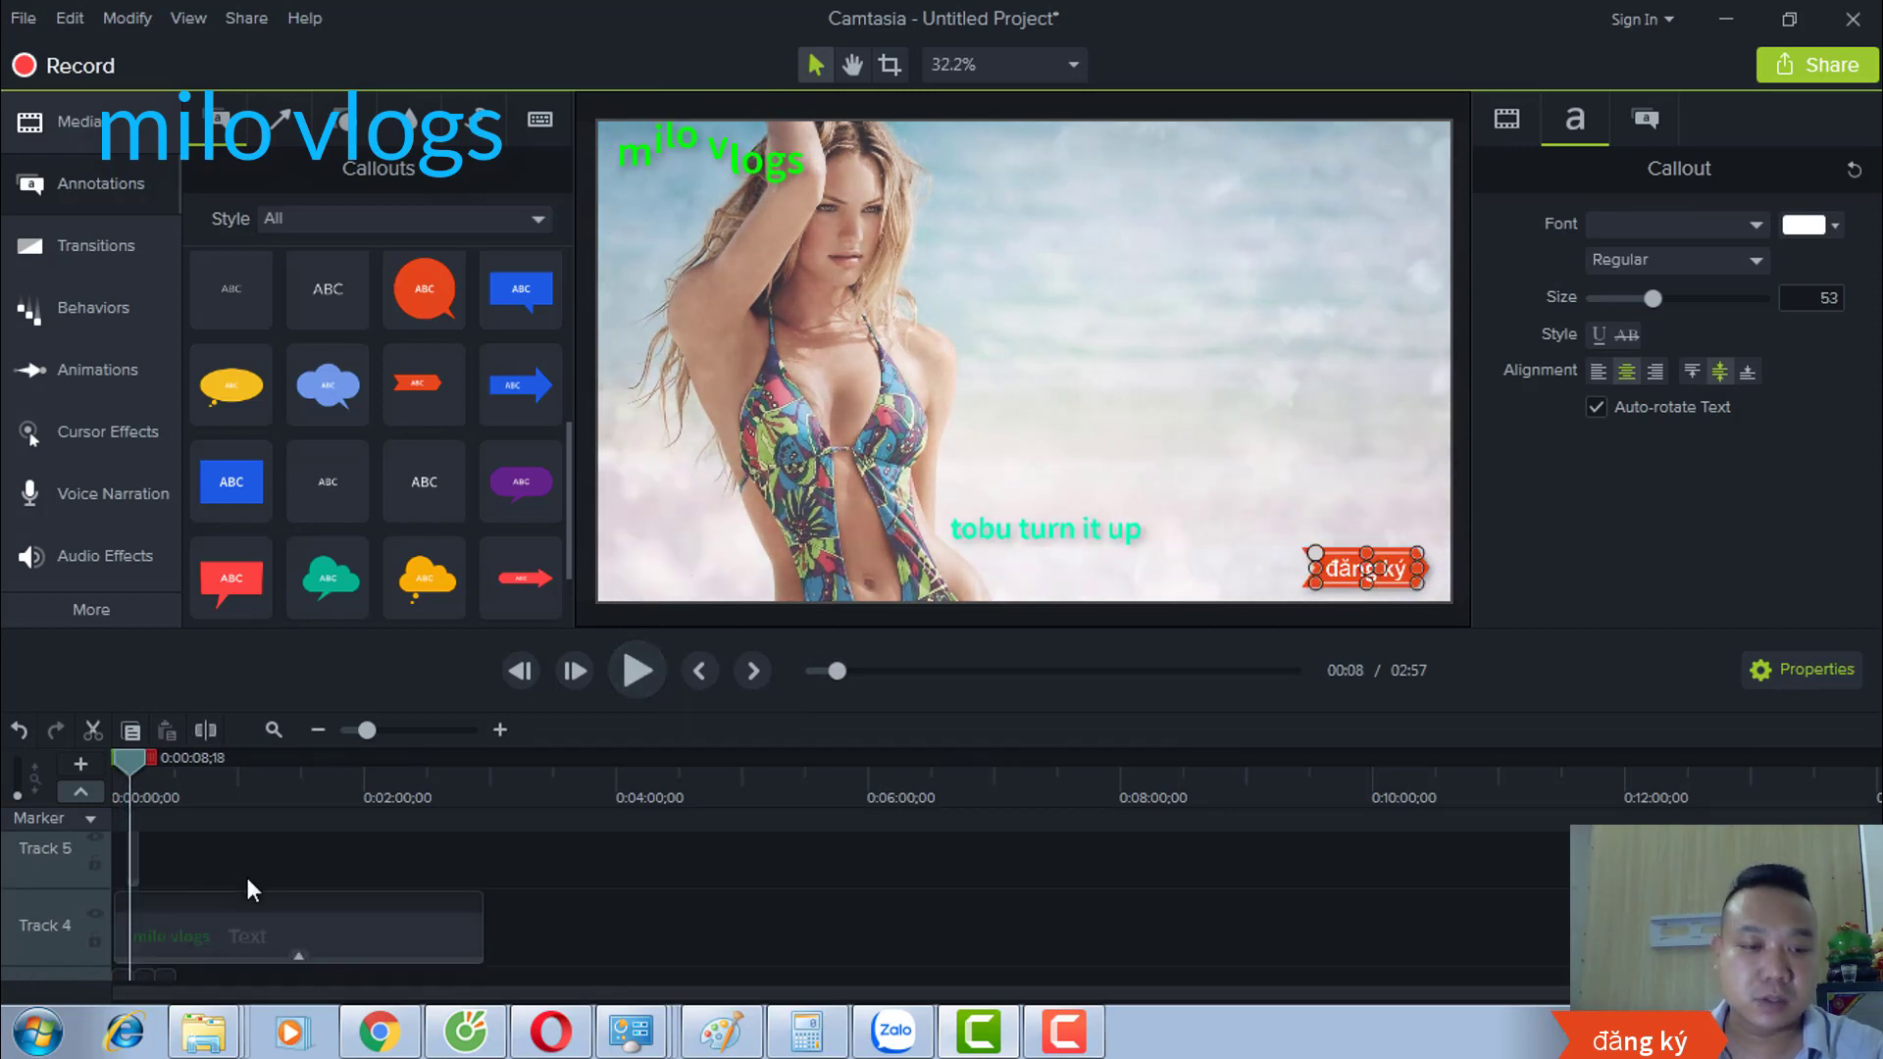
scroll(235, 897, up, 1)
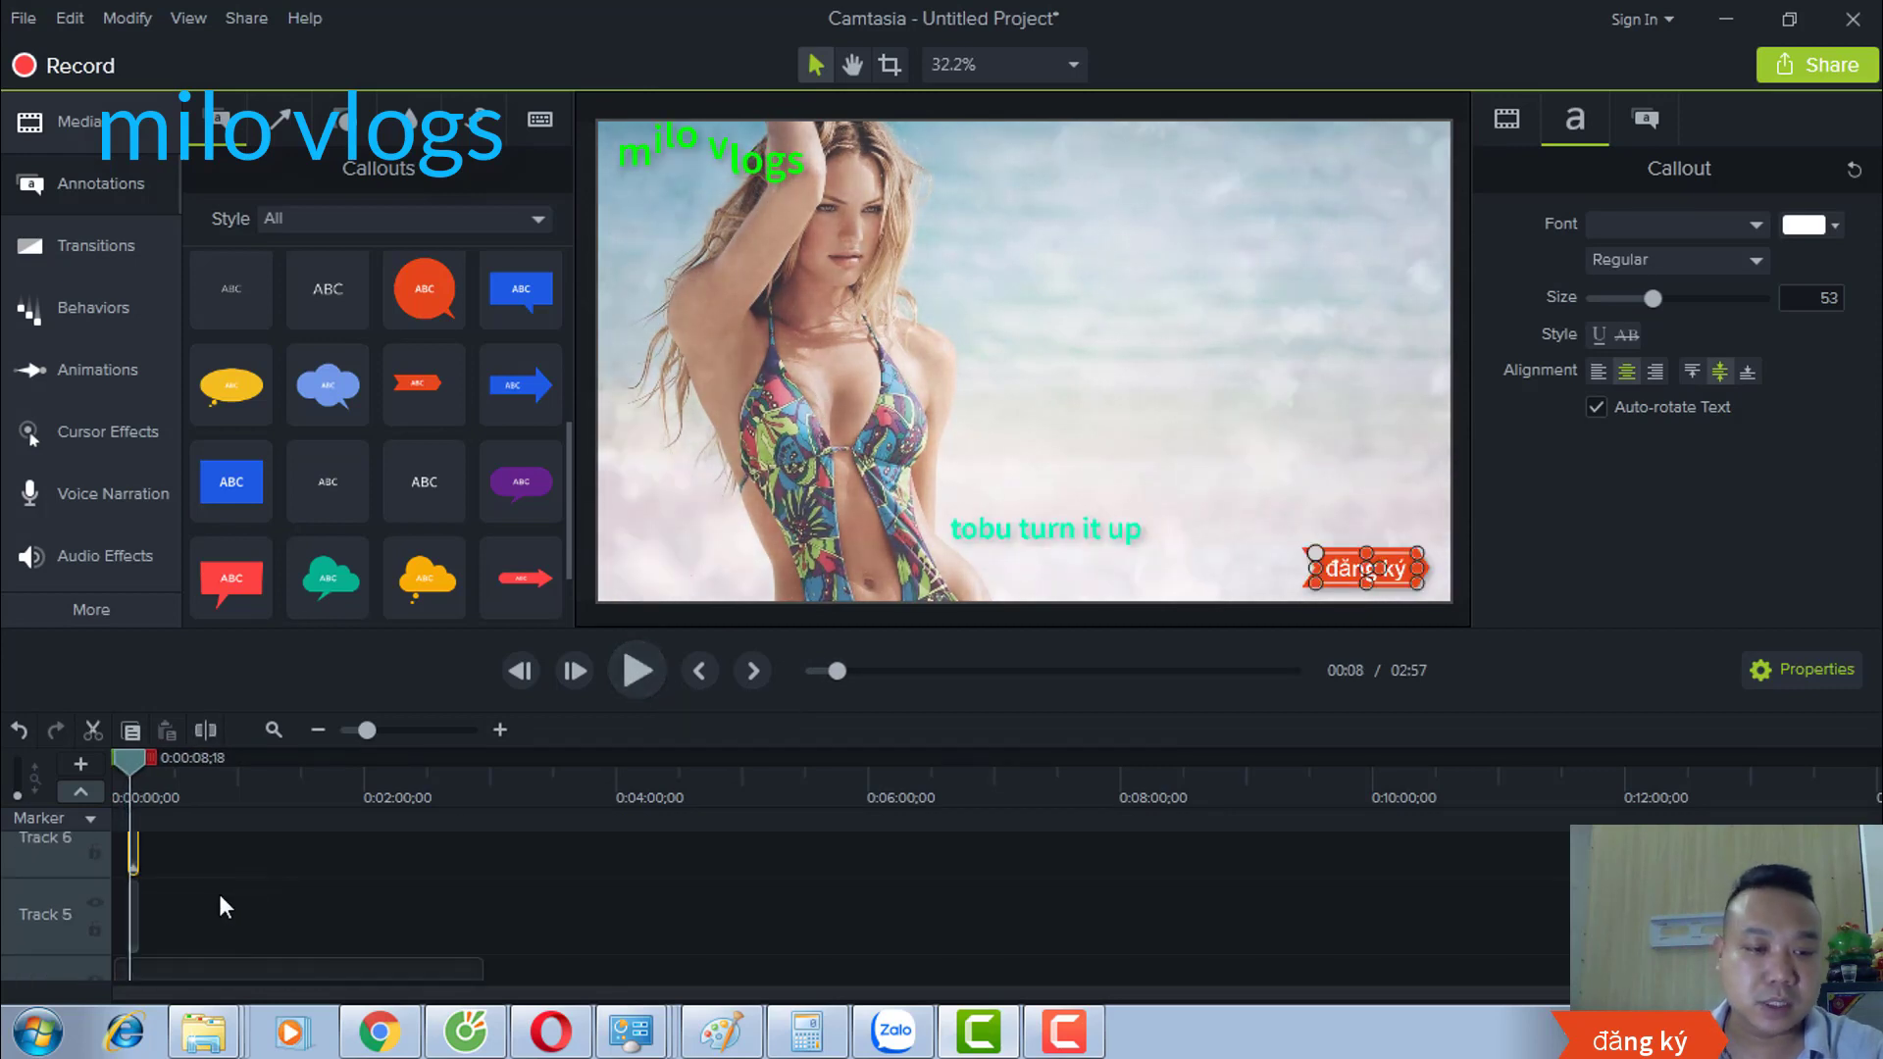
click(1043, 535)
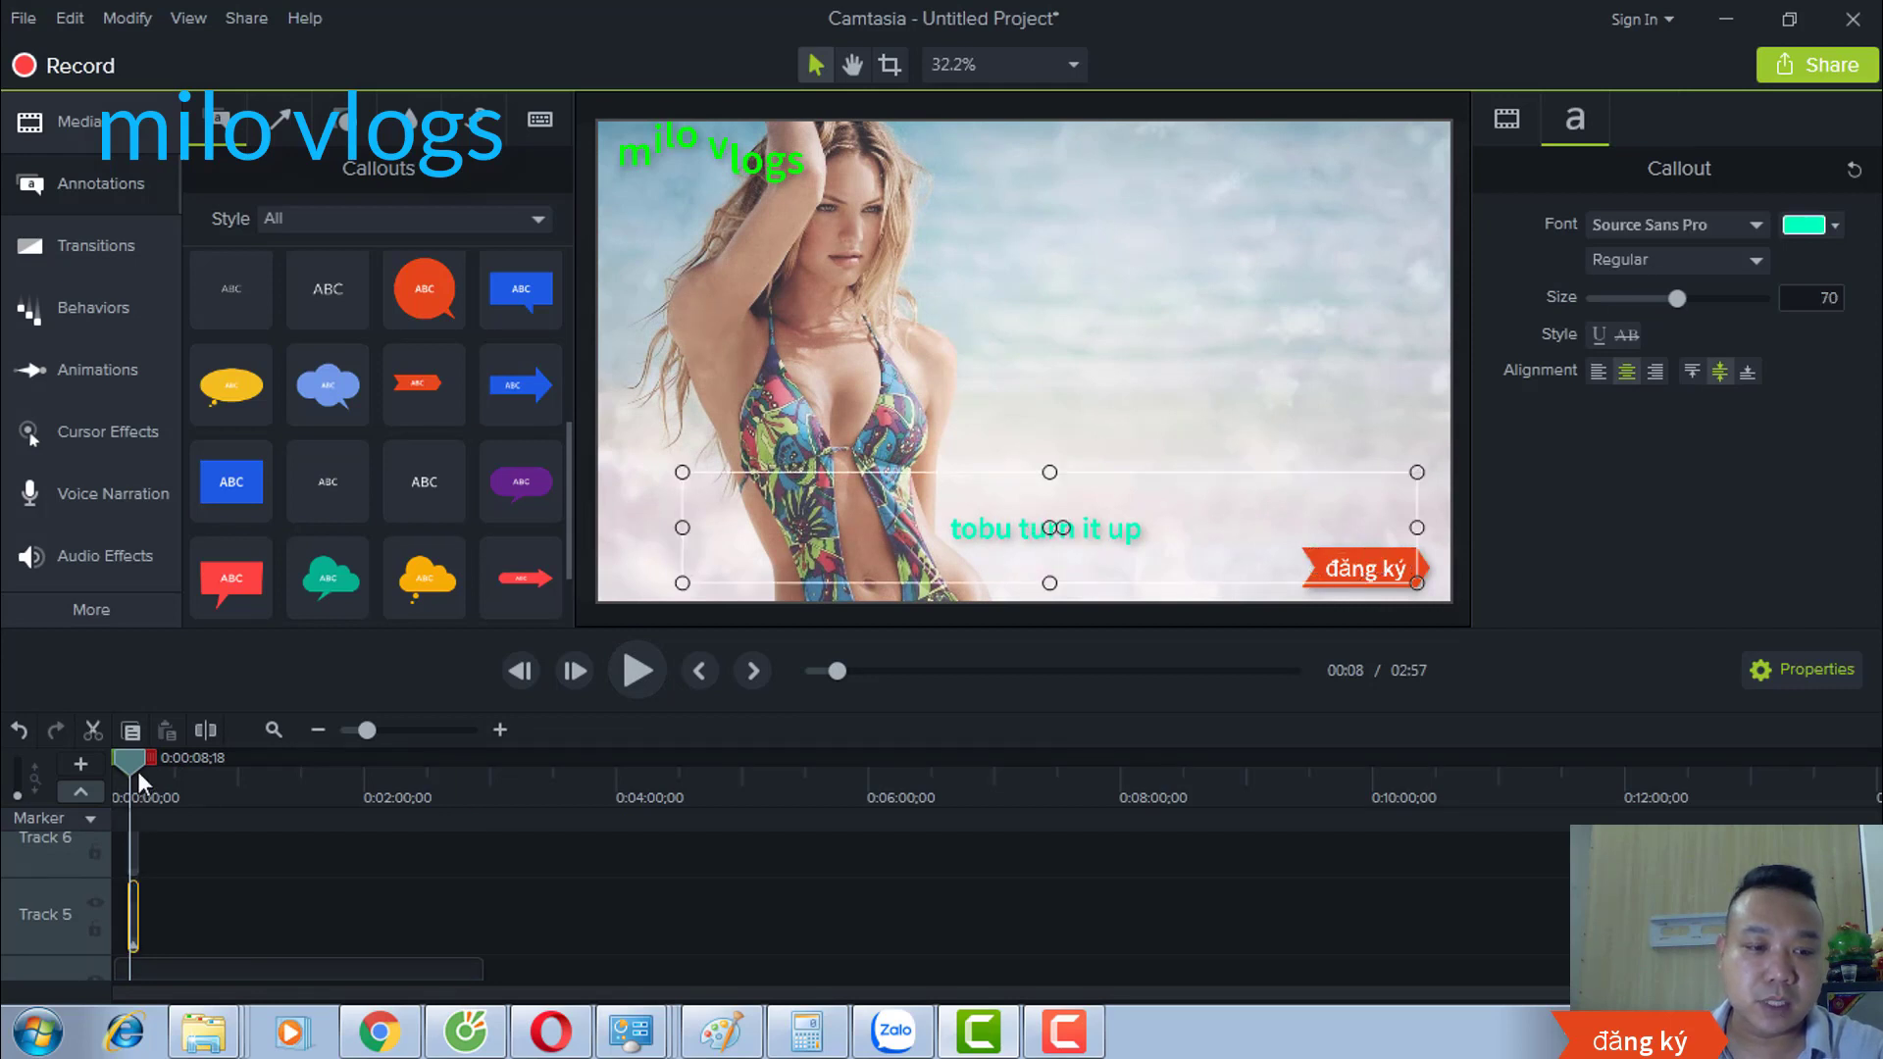
drag(137, 771, 103, 756)
drag(131, 916, 483, 912)
scroll(500, 897, down, 2)
scroll(500, 897, up, 3)
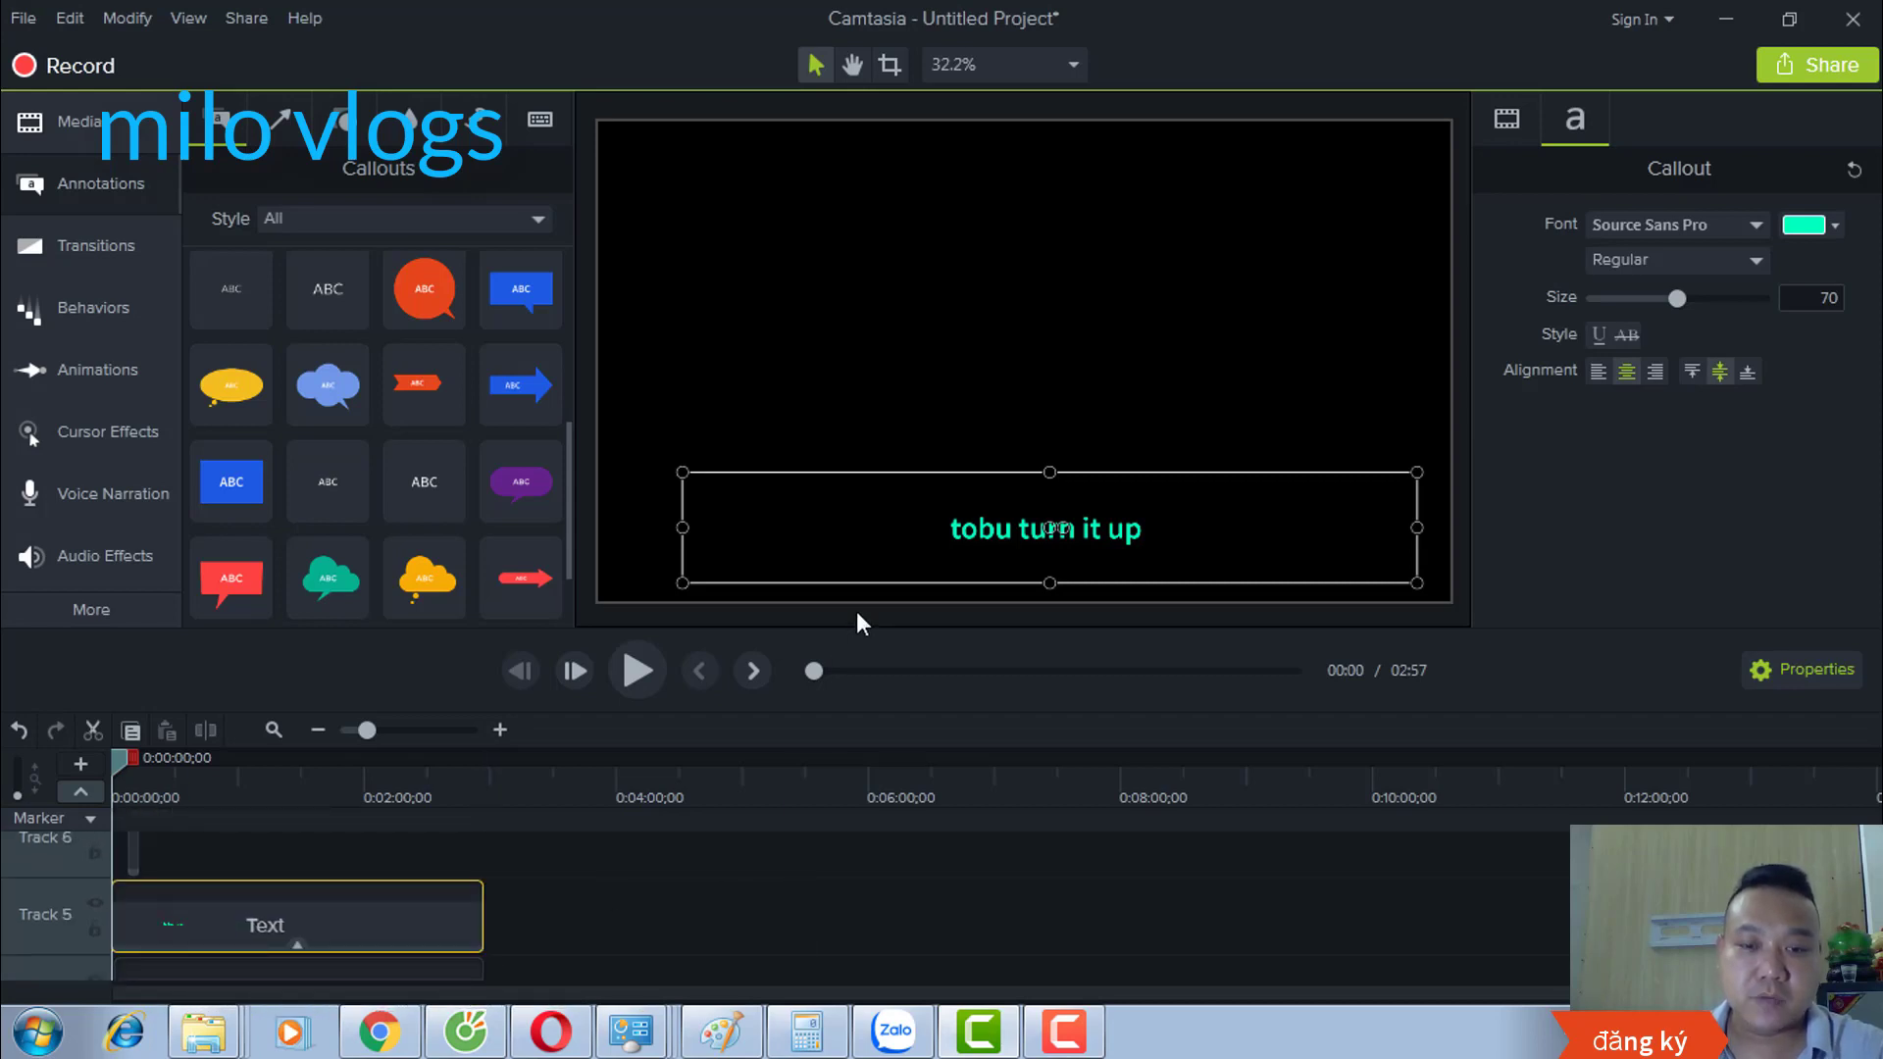
Step: Stretch the "đăng ký" callout clip on Track 6 from the timeline start to the end of the text clips
scroll(218, 914, up, 1)
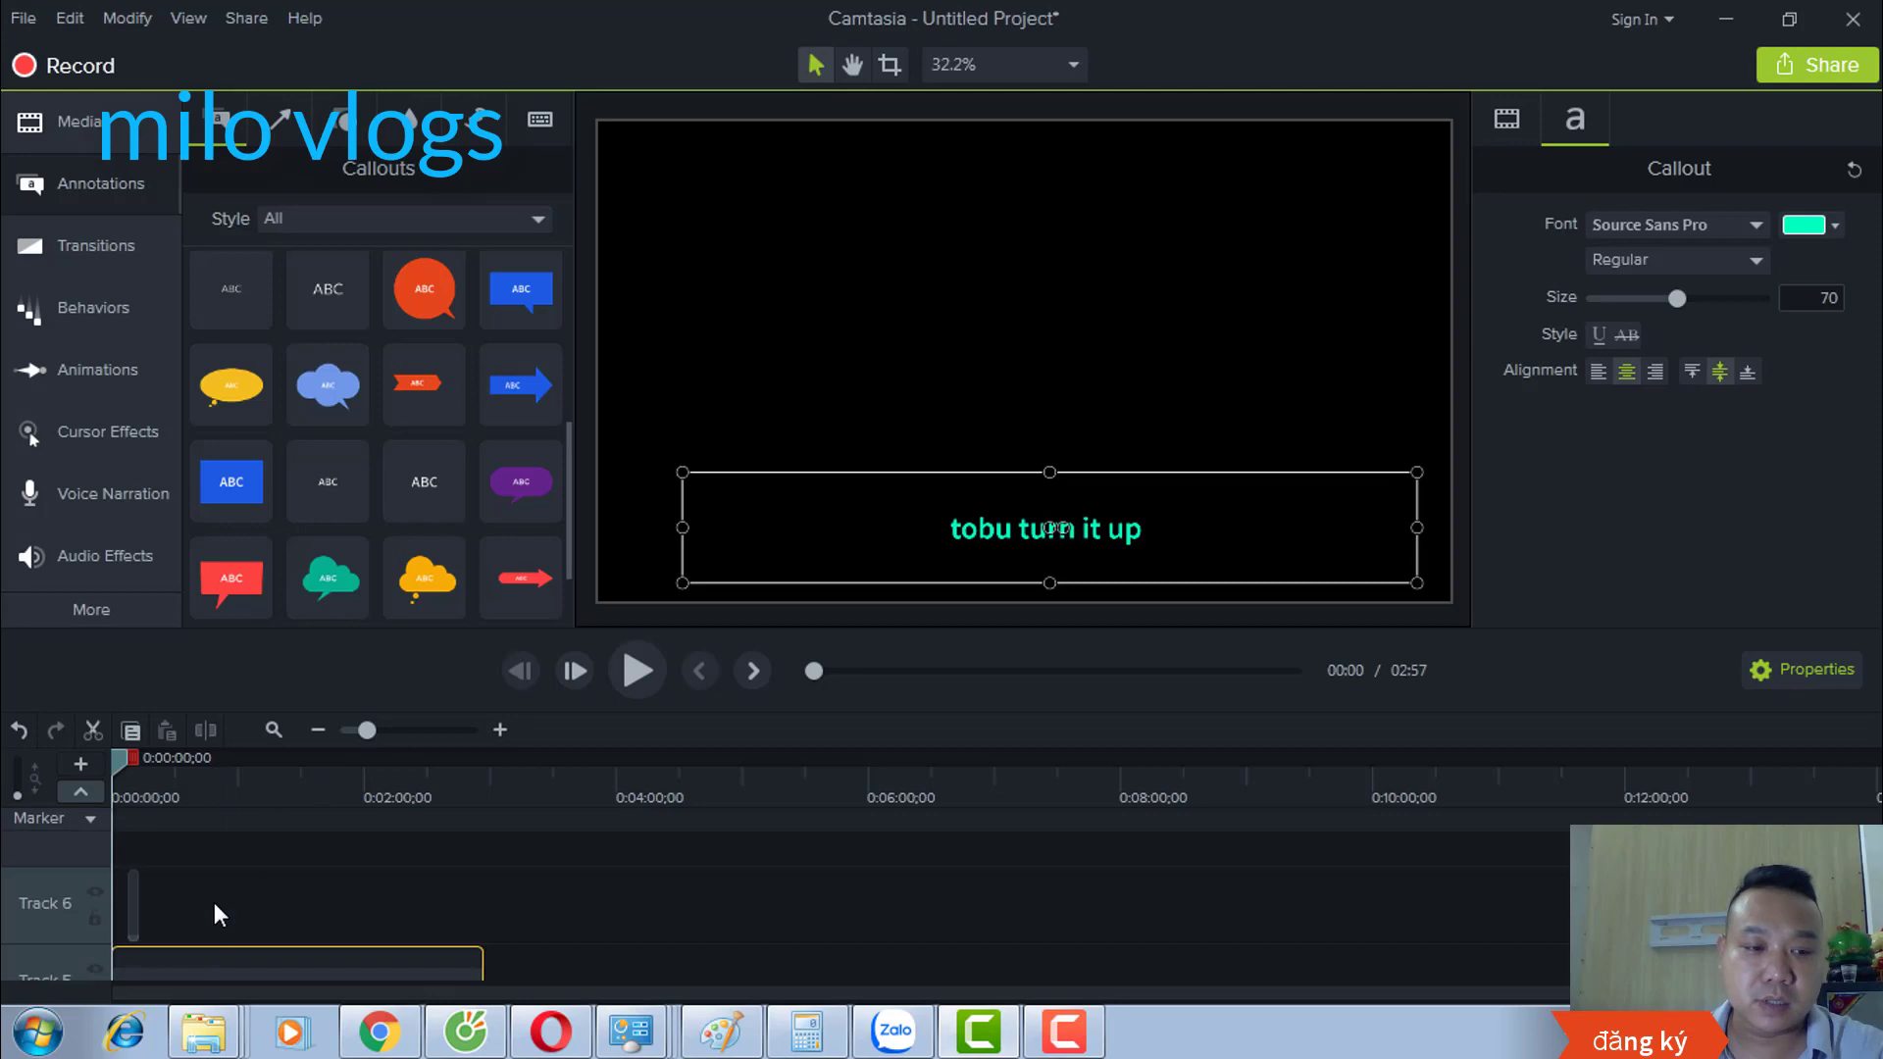
click(134, 905)
drag(126, 909, 484, 908)
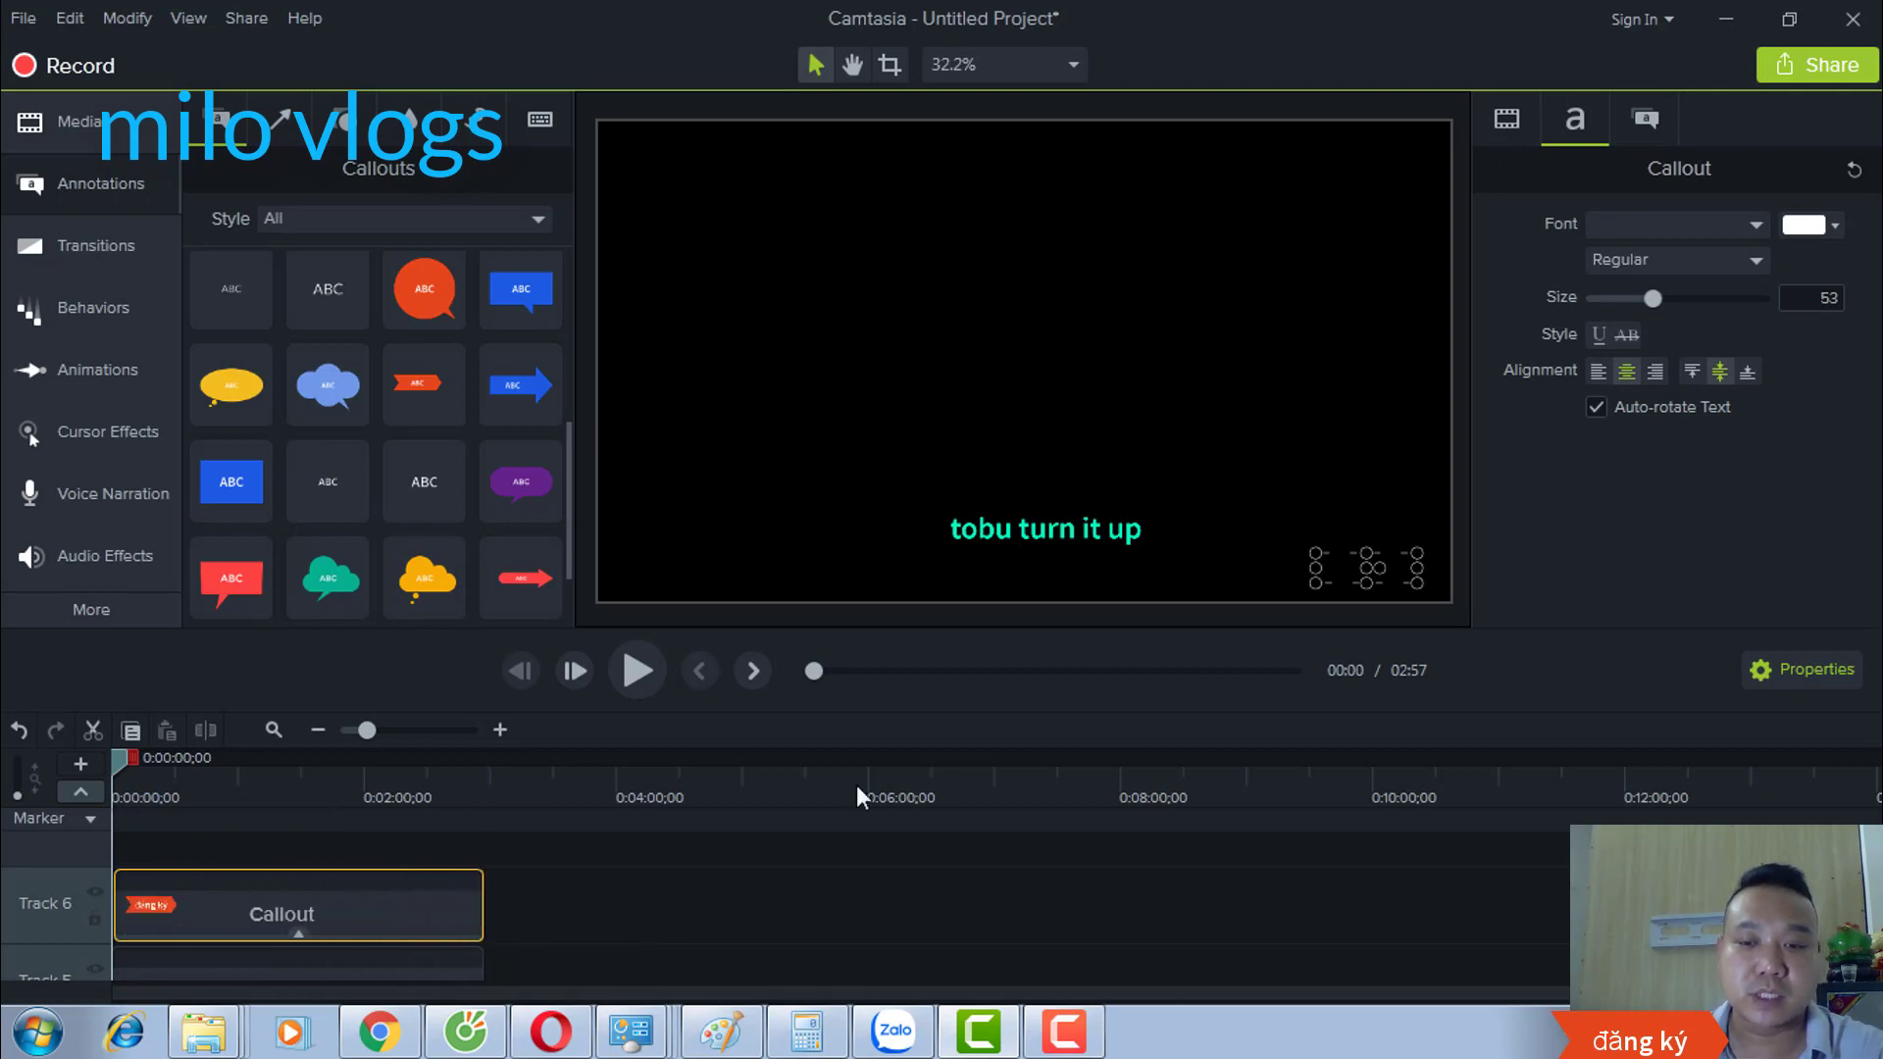
Step: Play the opening seconds of the video to check the title, song name and ribbon together, and look over the tracks
scroll(155, 962, down, 3)
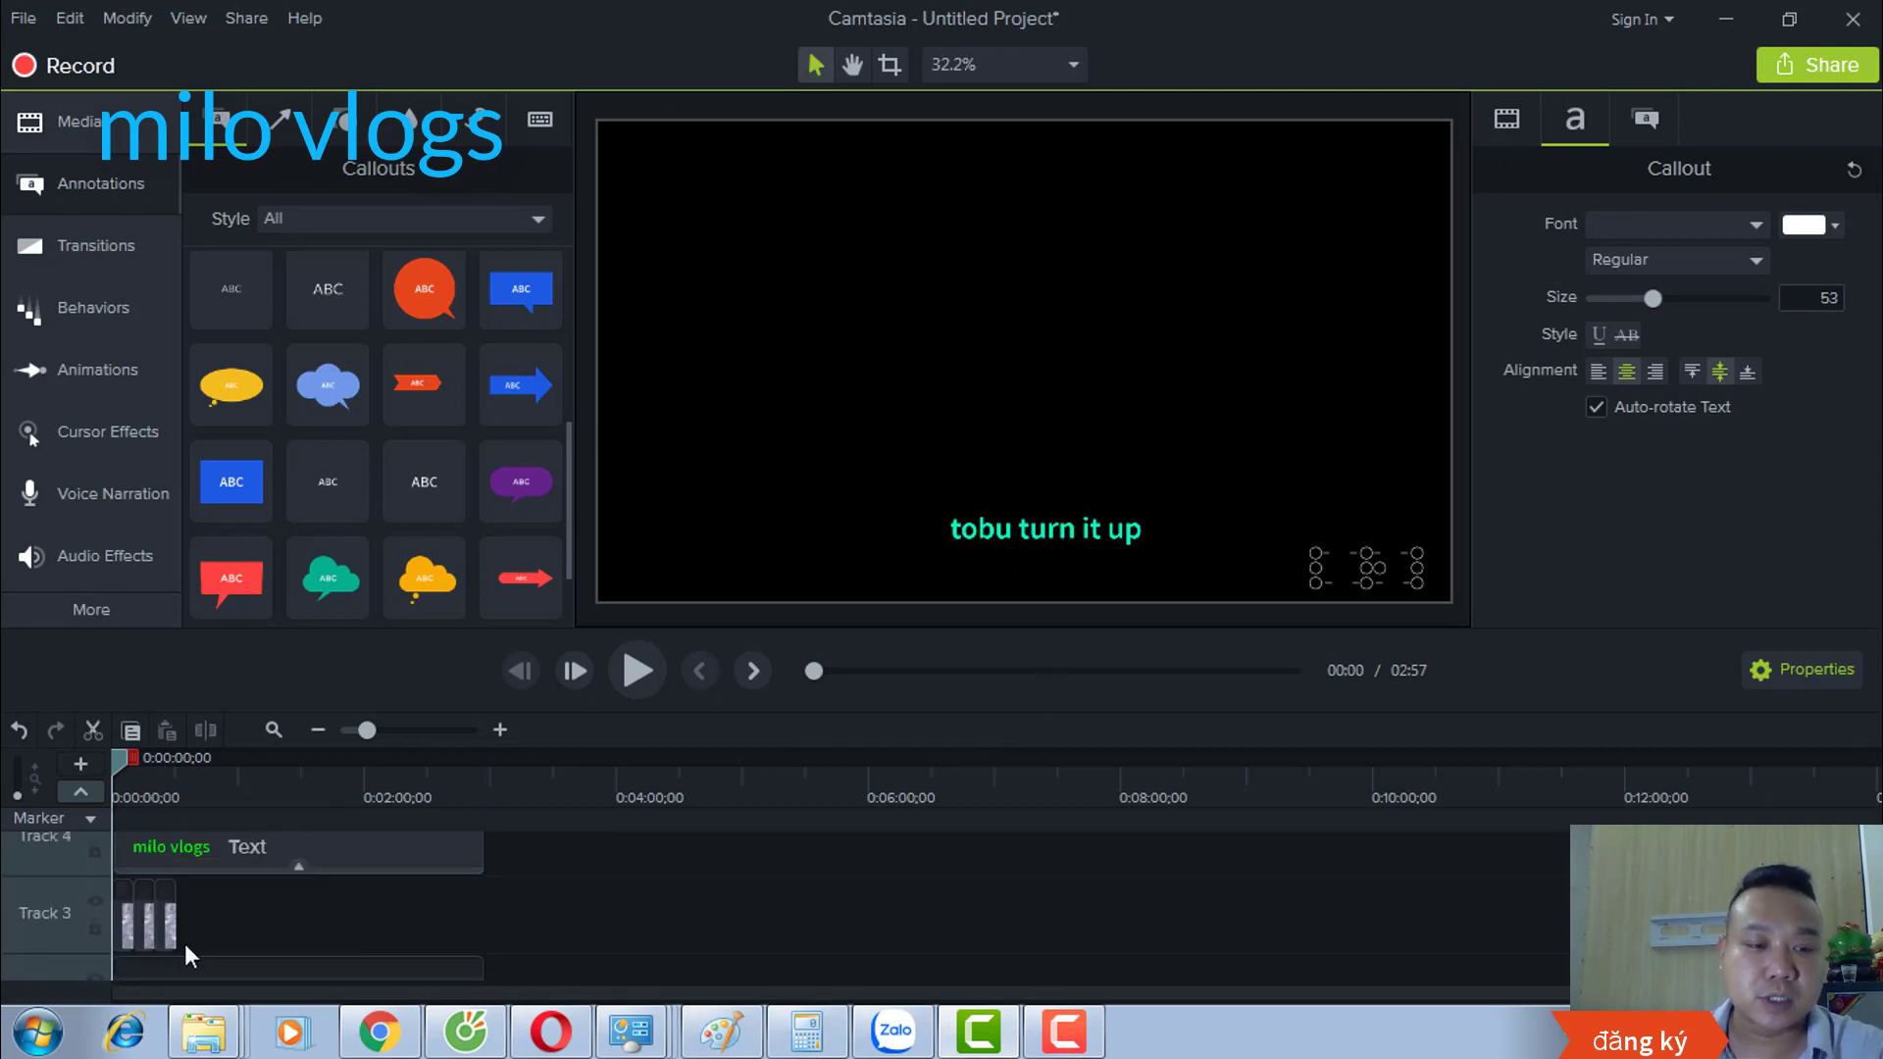
click(637, 671)
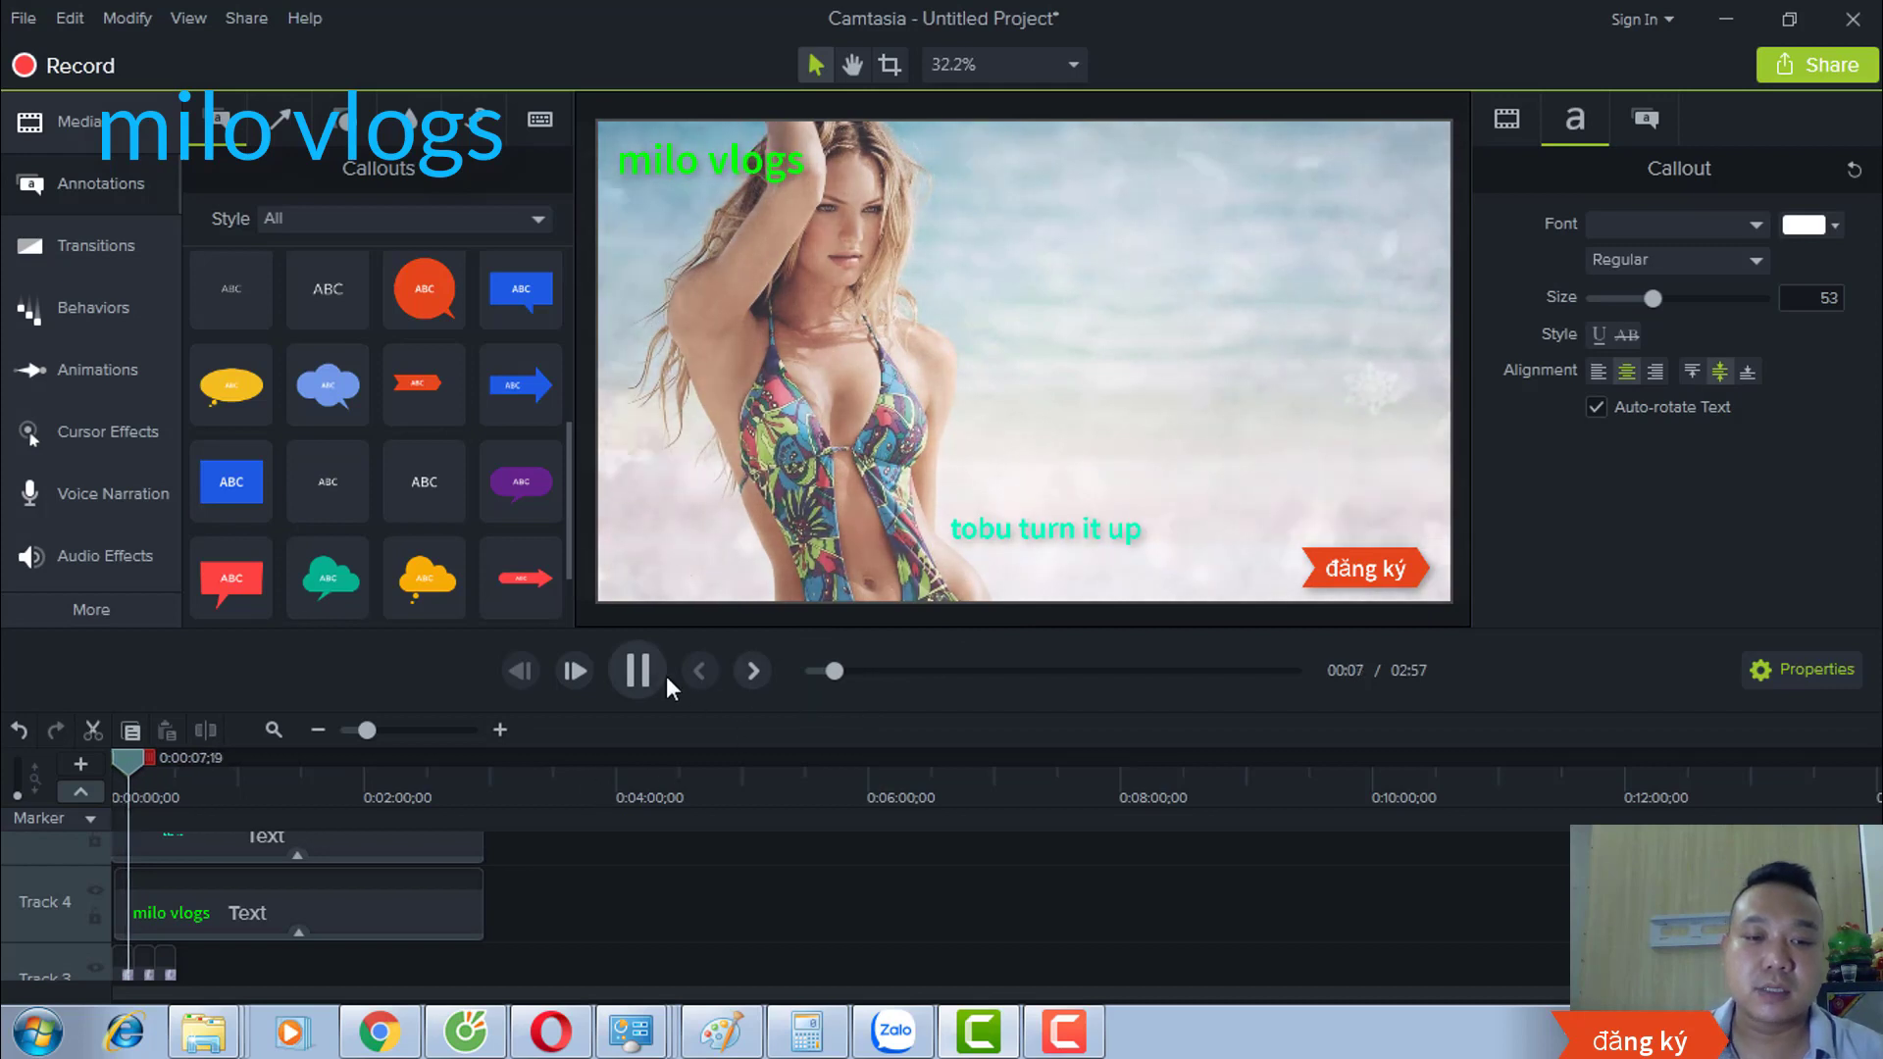
click(635, 671)
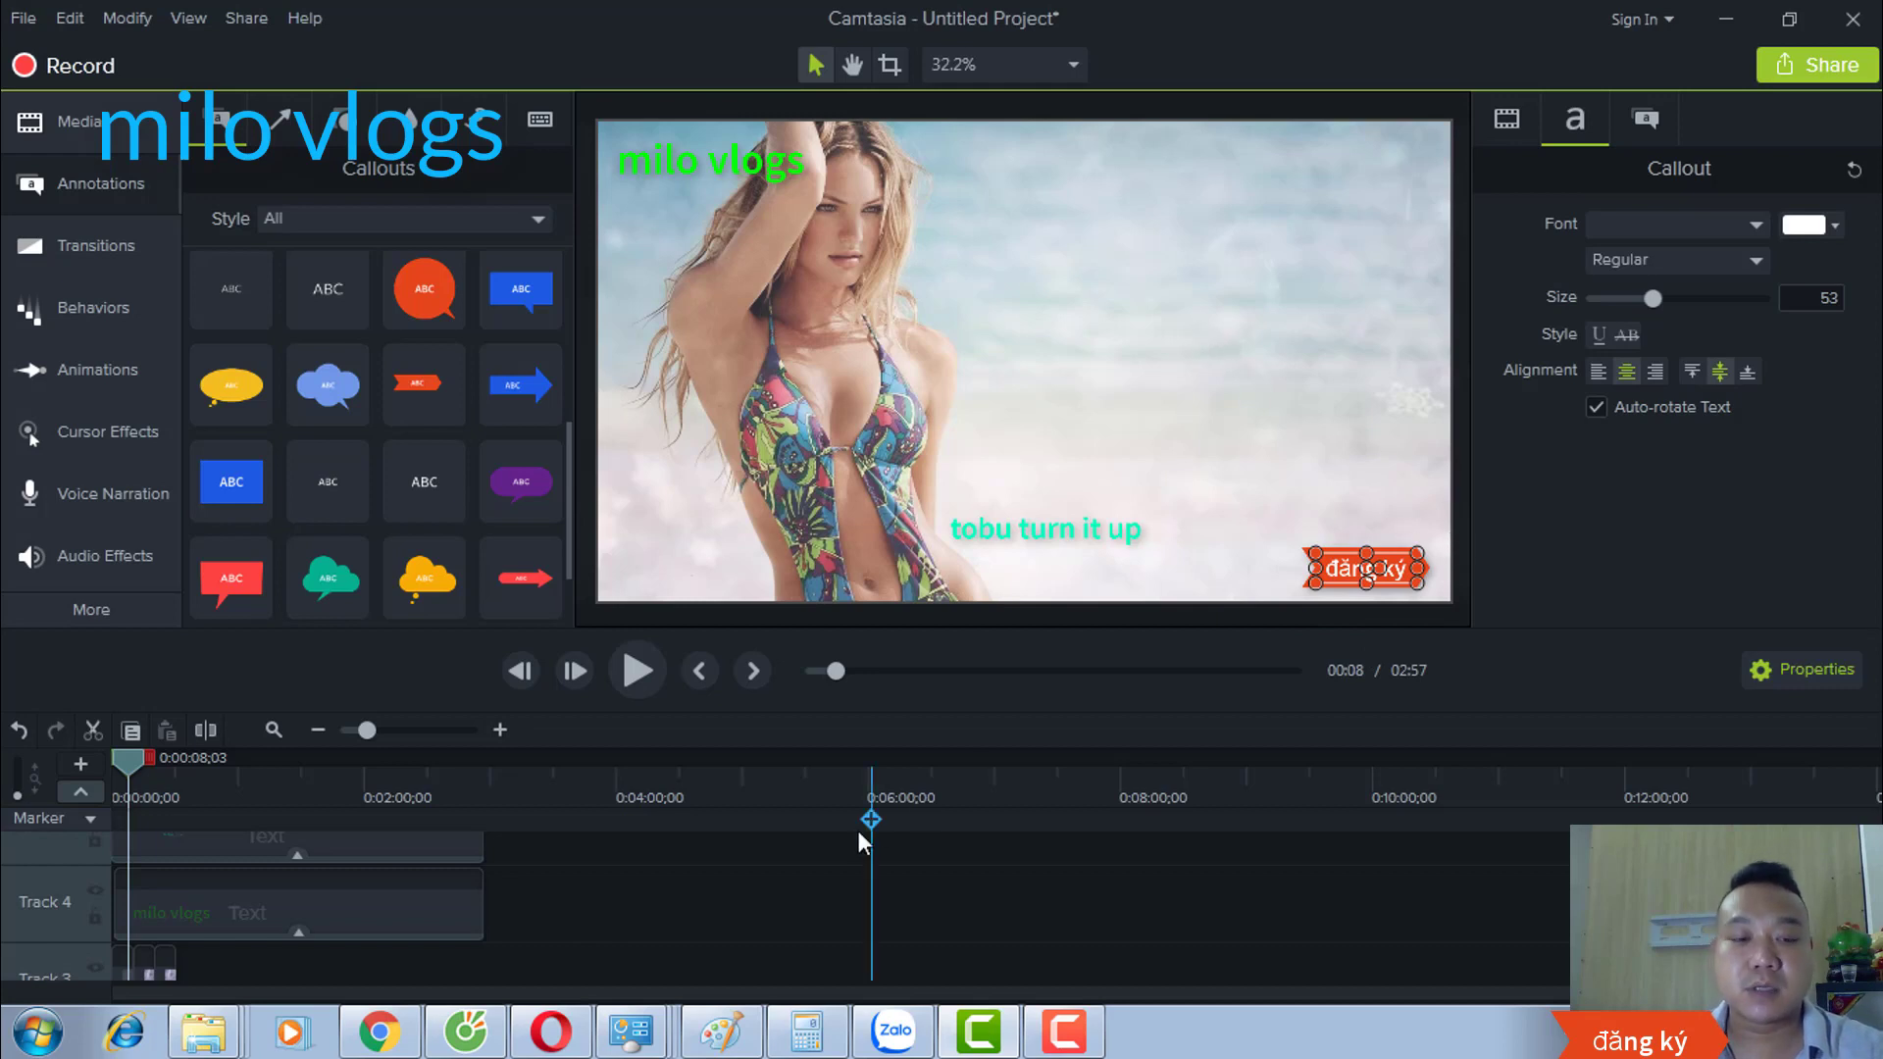
scroll(673, 923, up, 3)
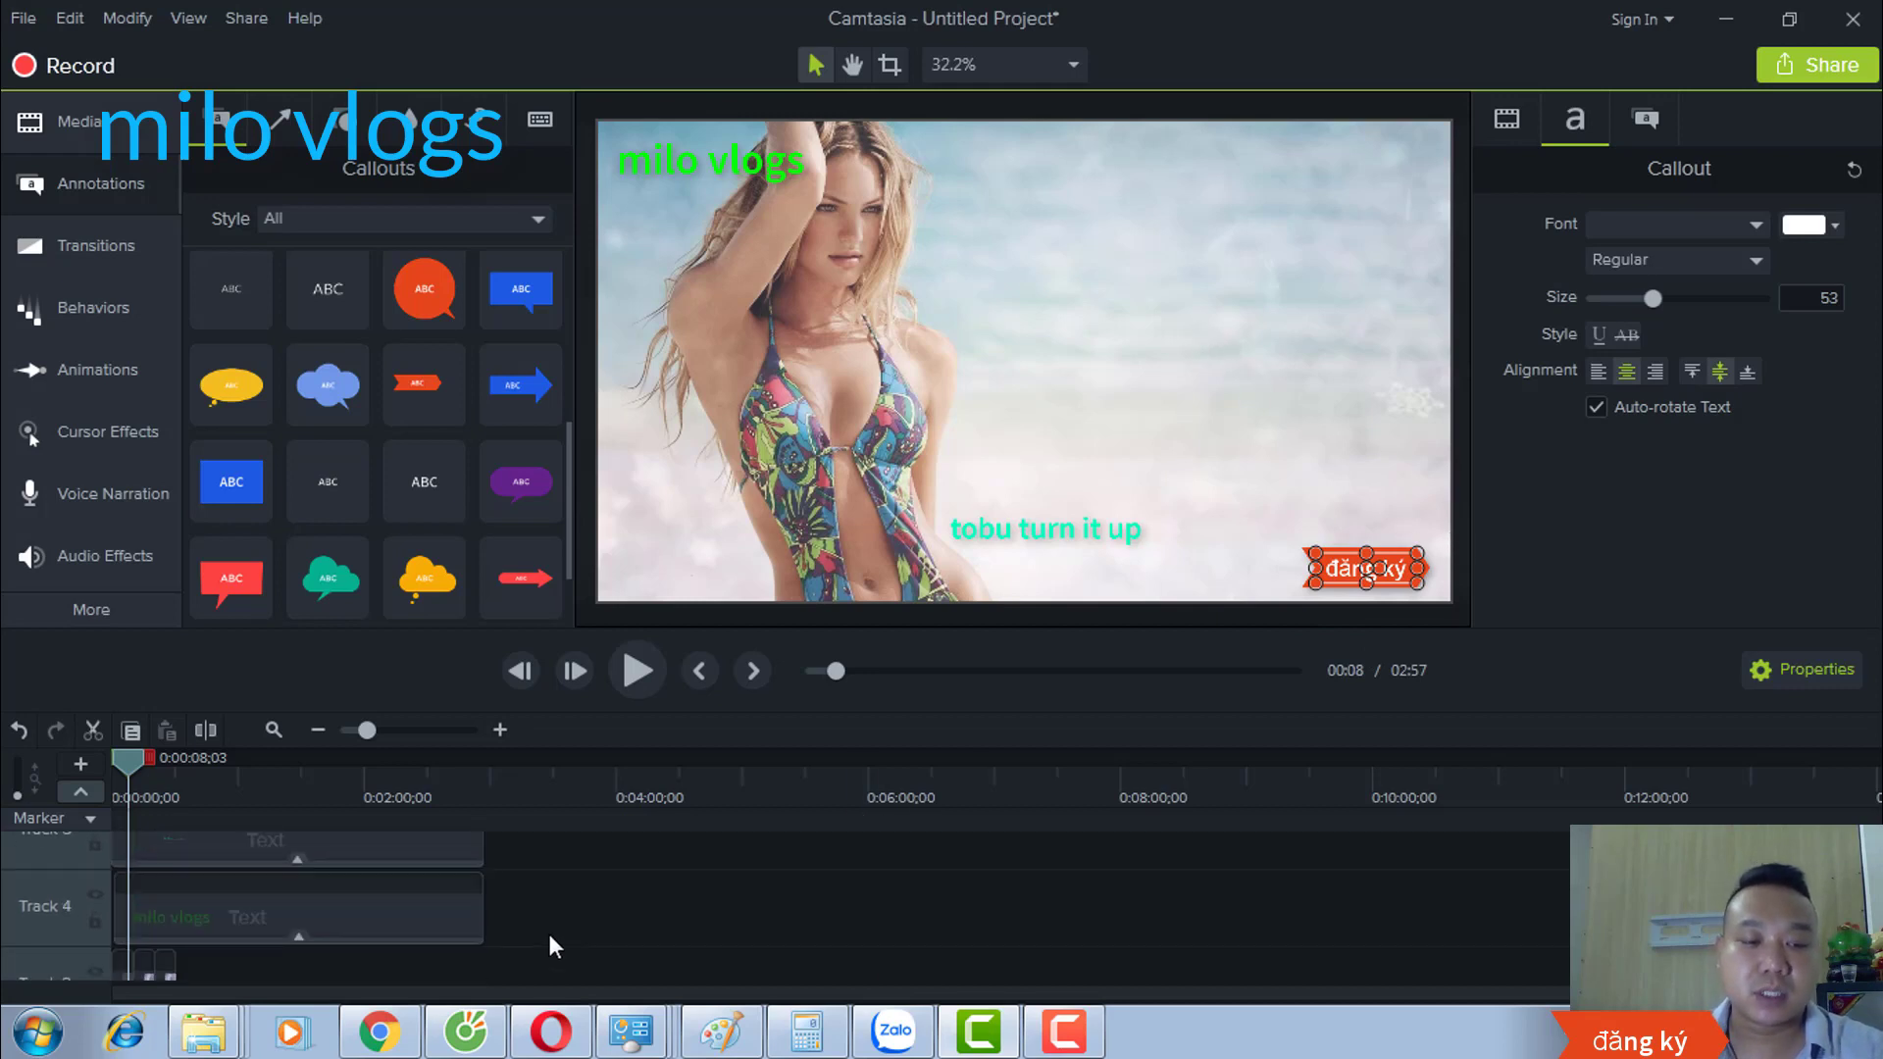
scroll(549, 939, up, 5)
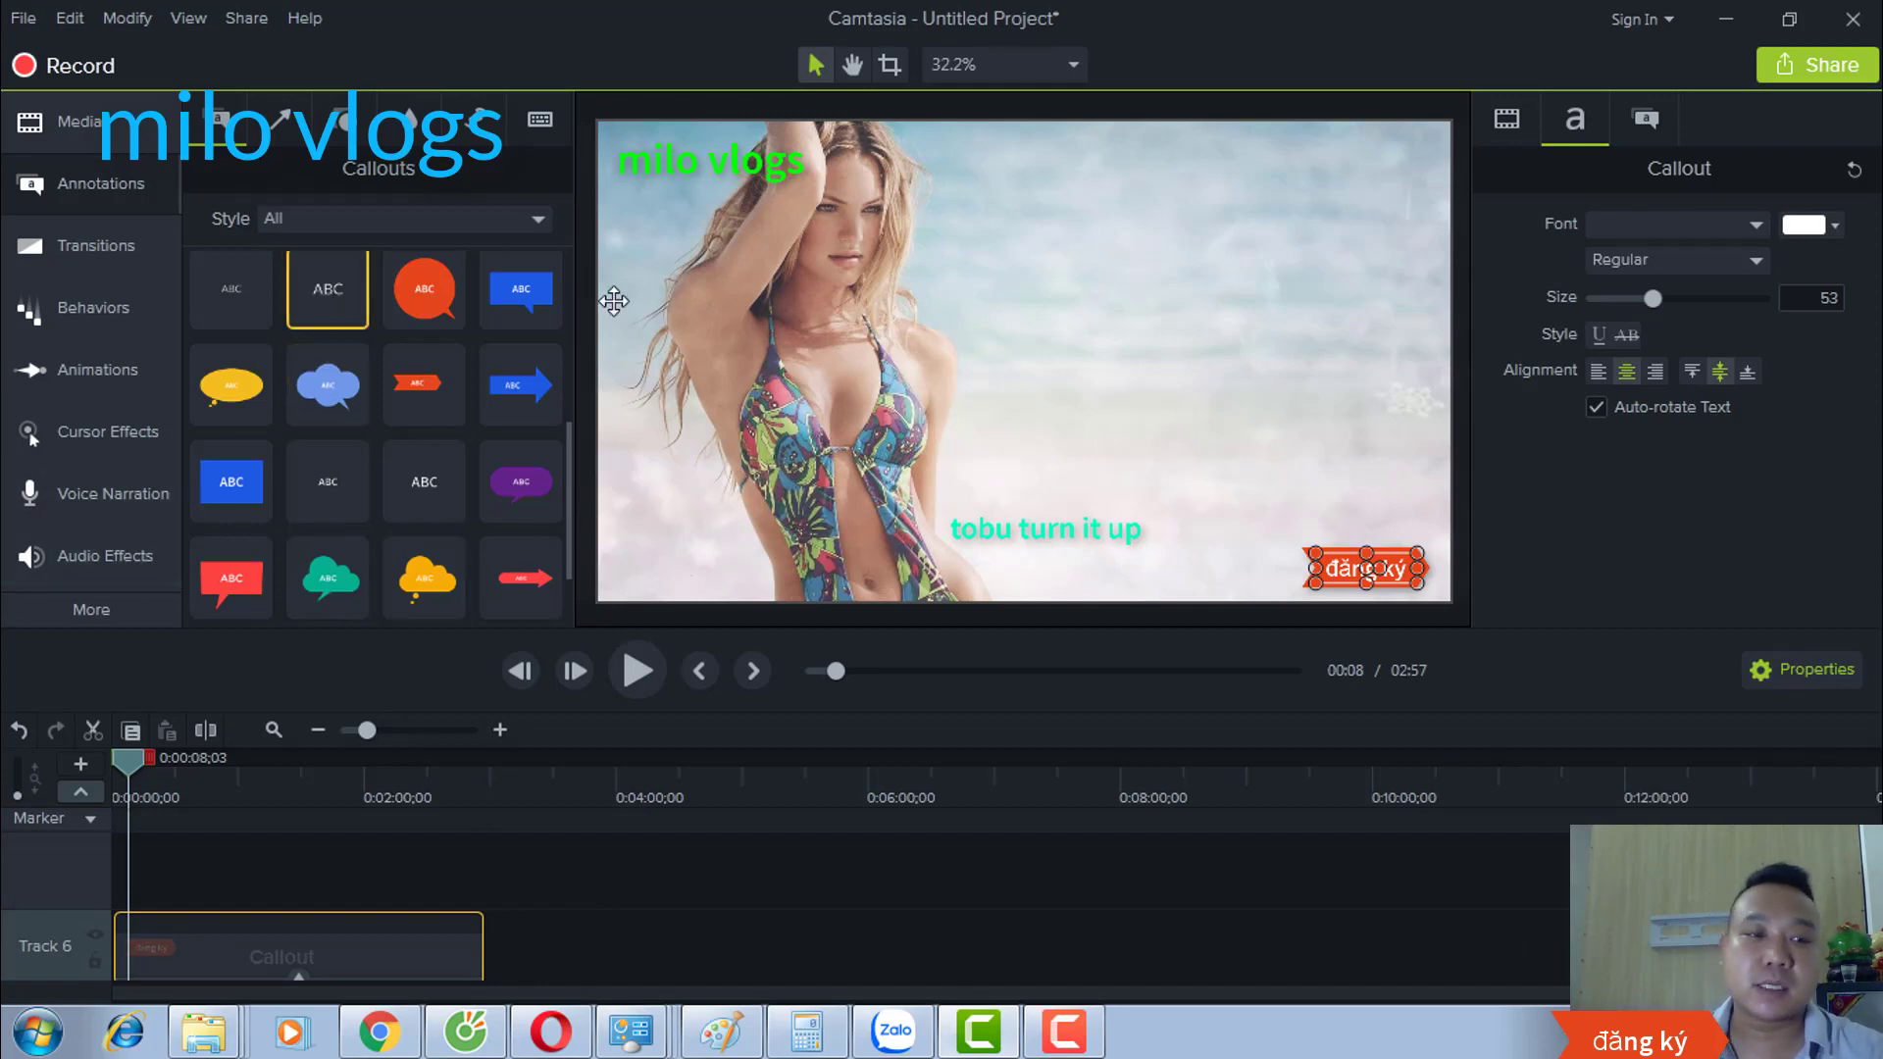
Step: Start exporting the video to a local file with the "MP4 only (up to 1080p)" preset, dismissing the activation notice
click(1808, 57)
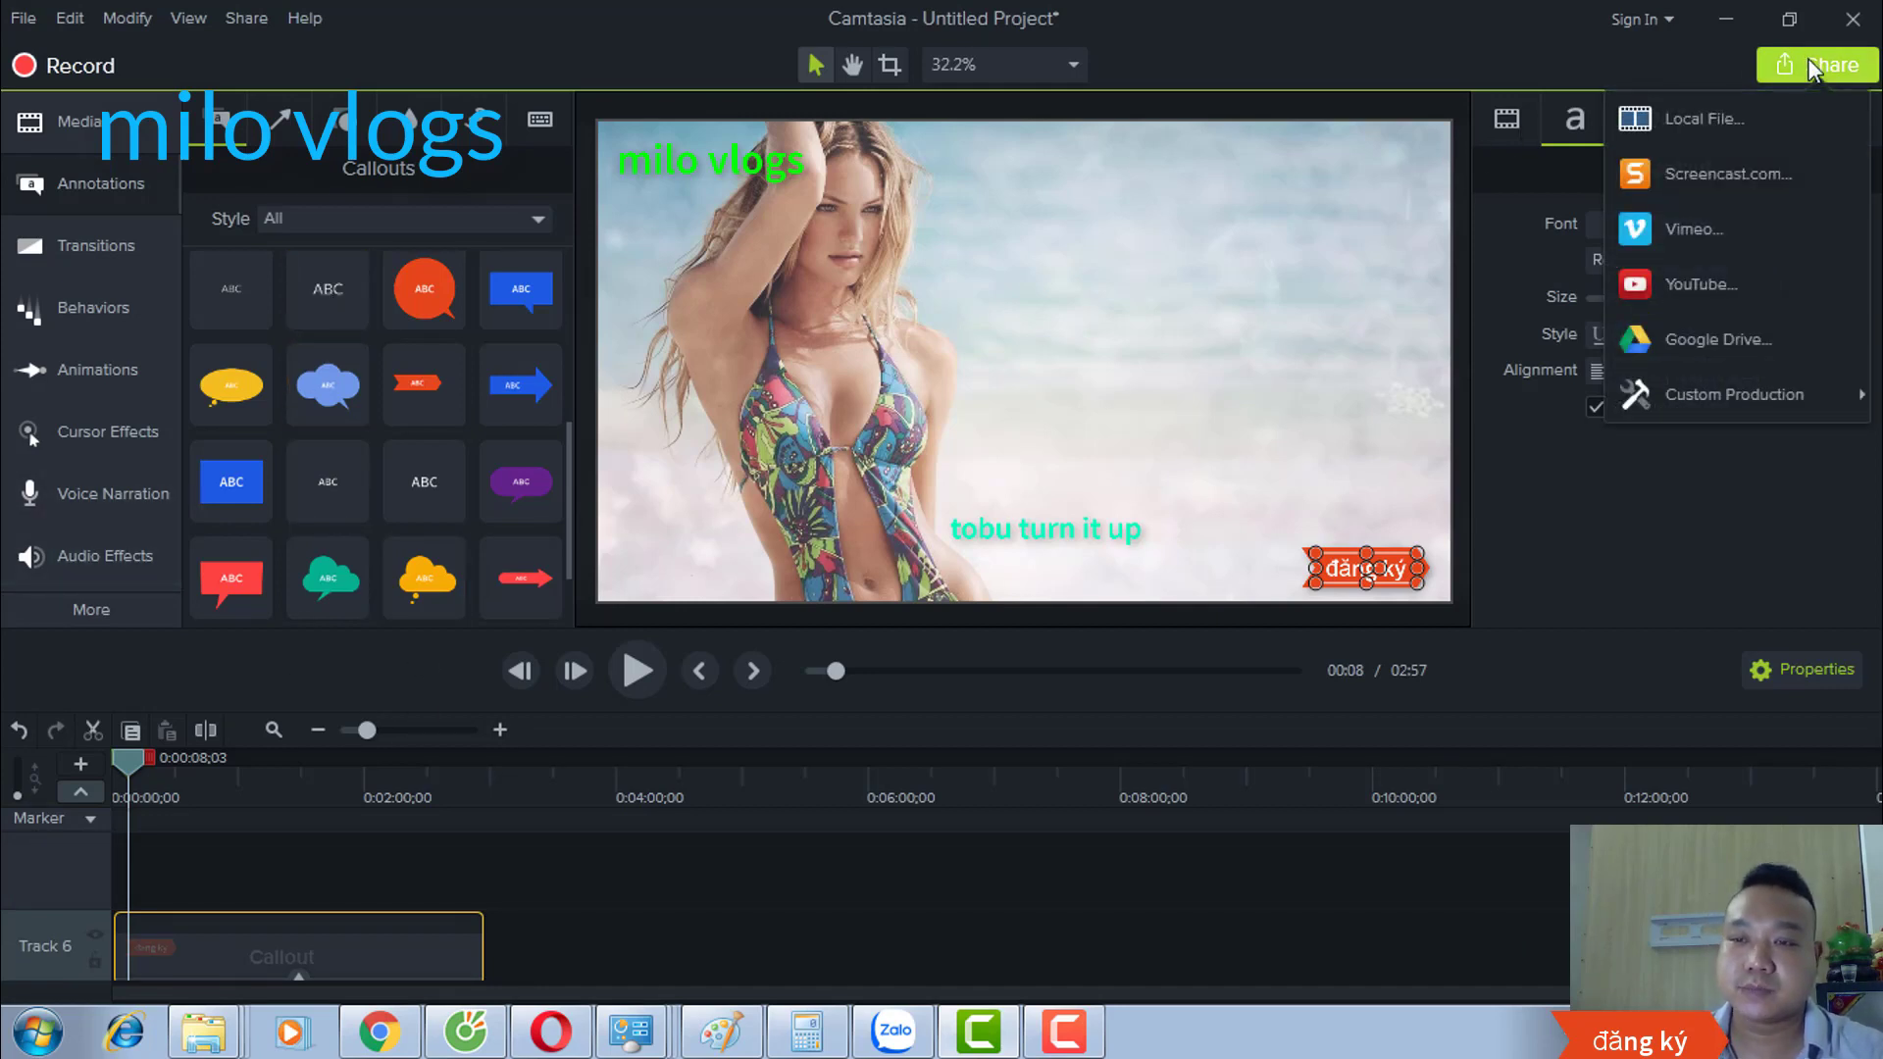
click(1742, 112)
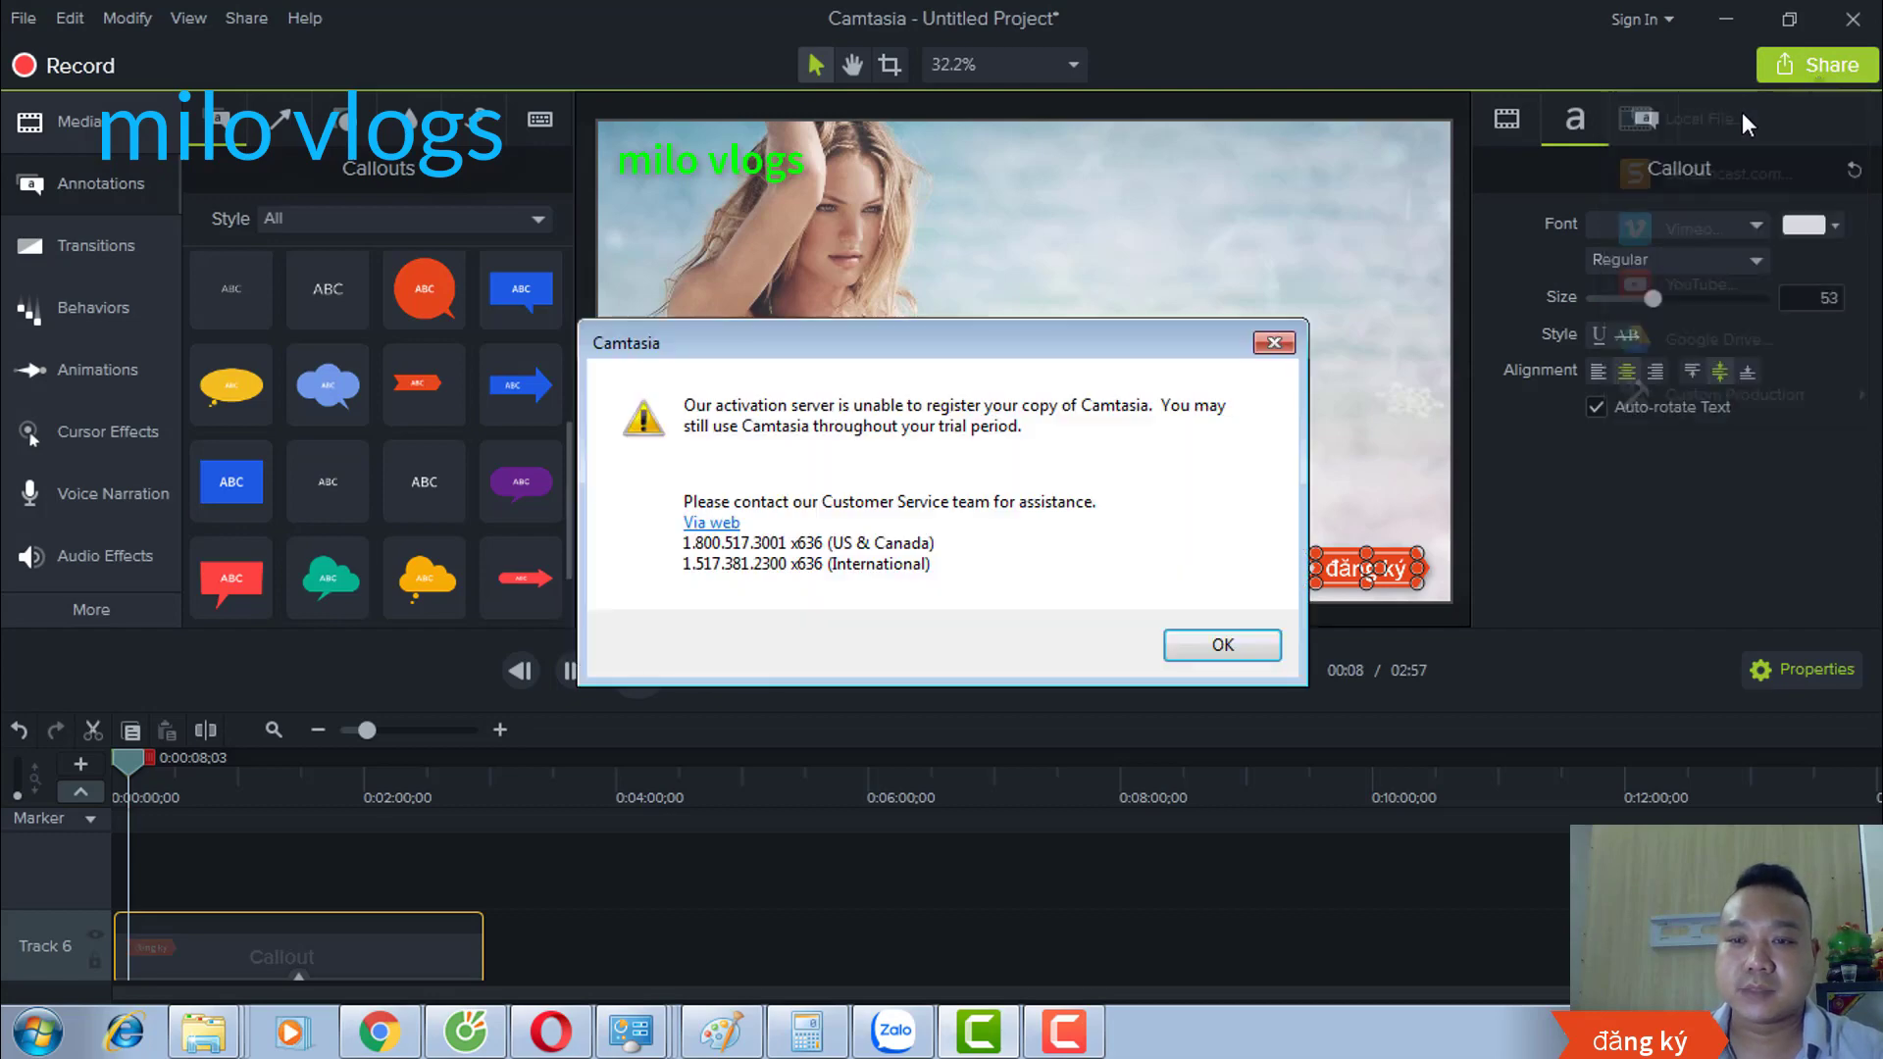
click(1216, 655)
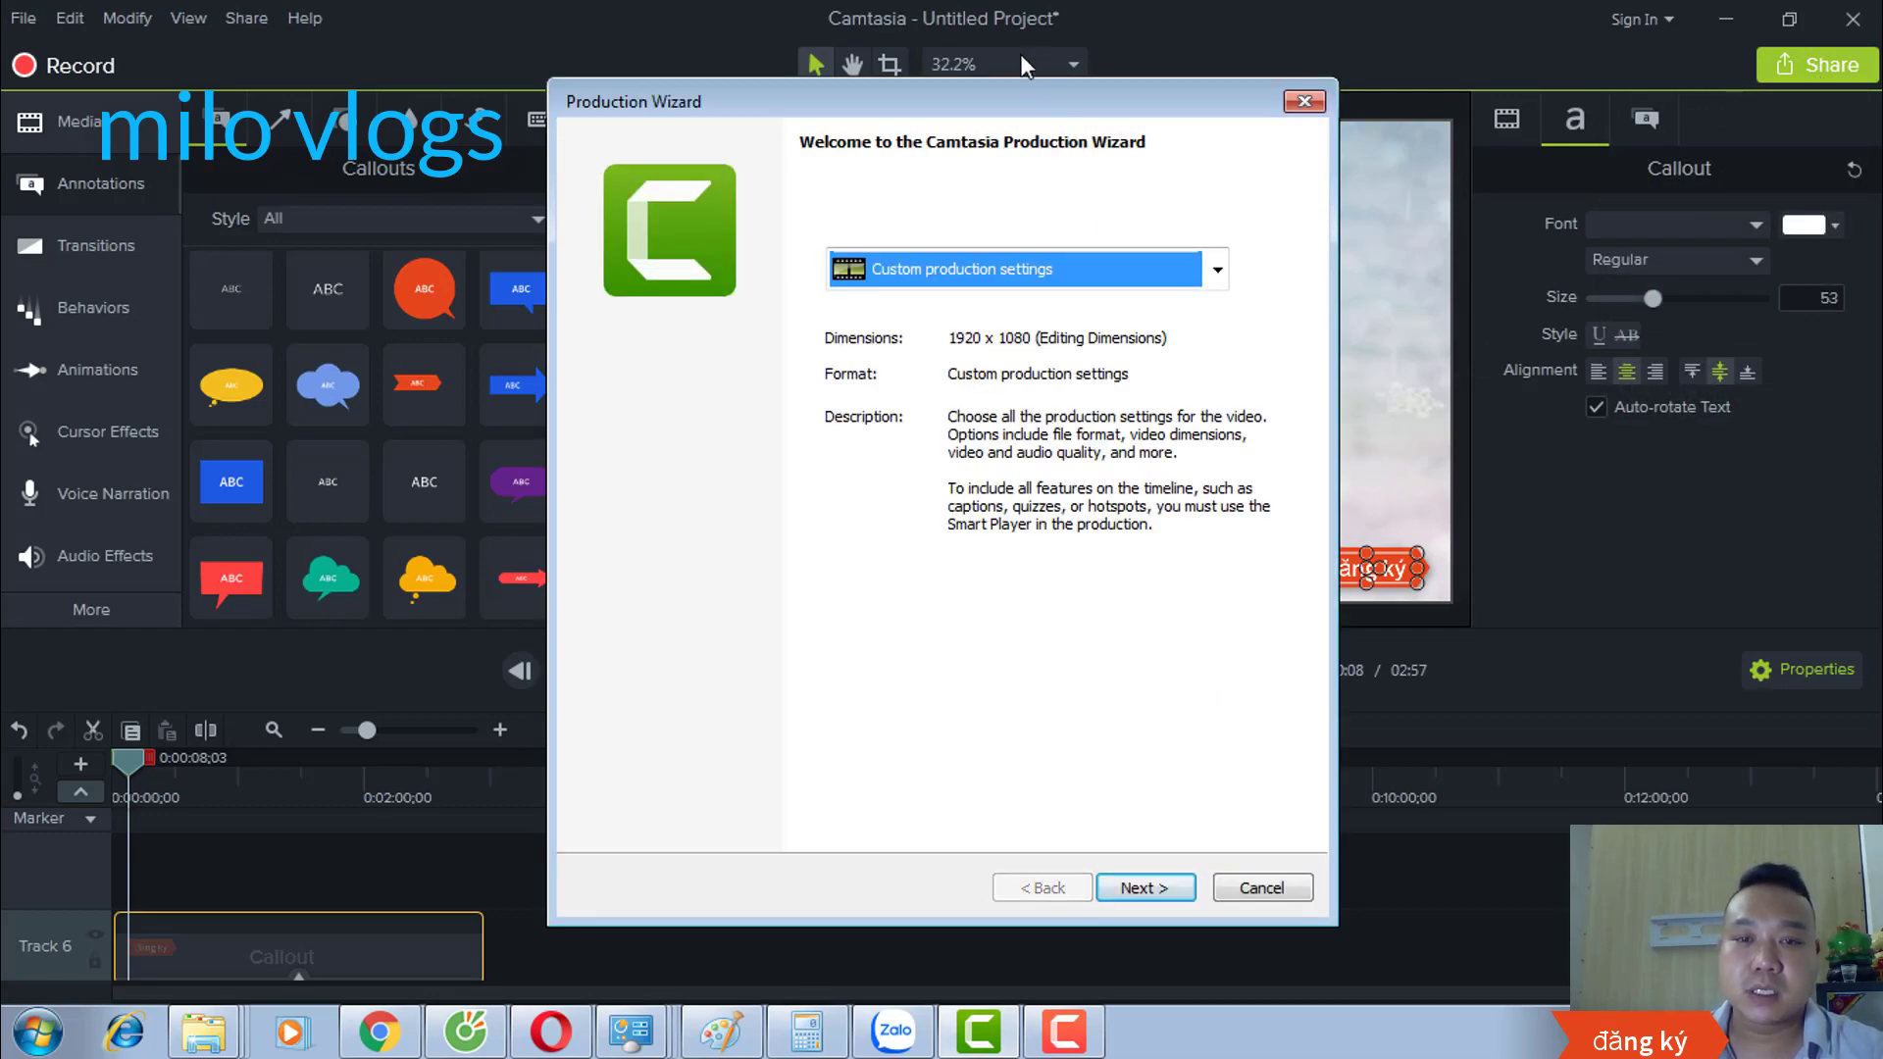
click(1217, 267)
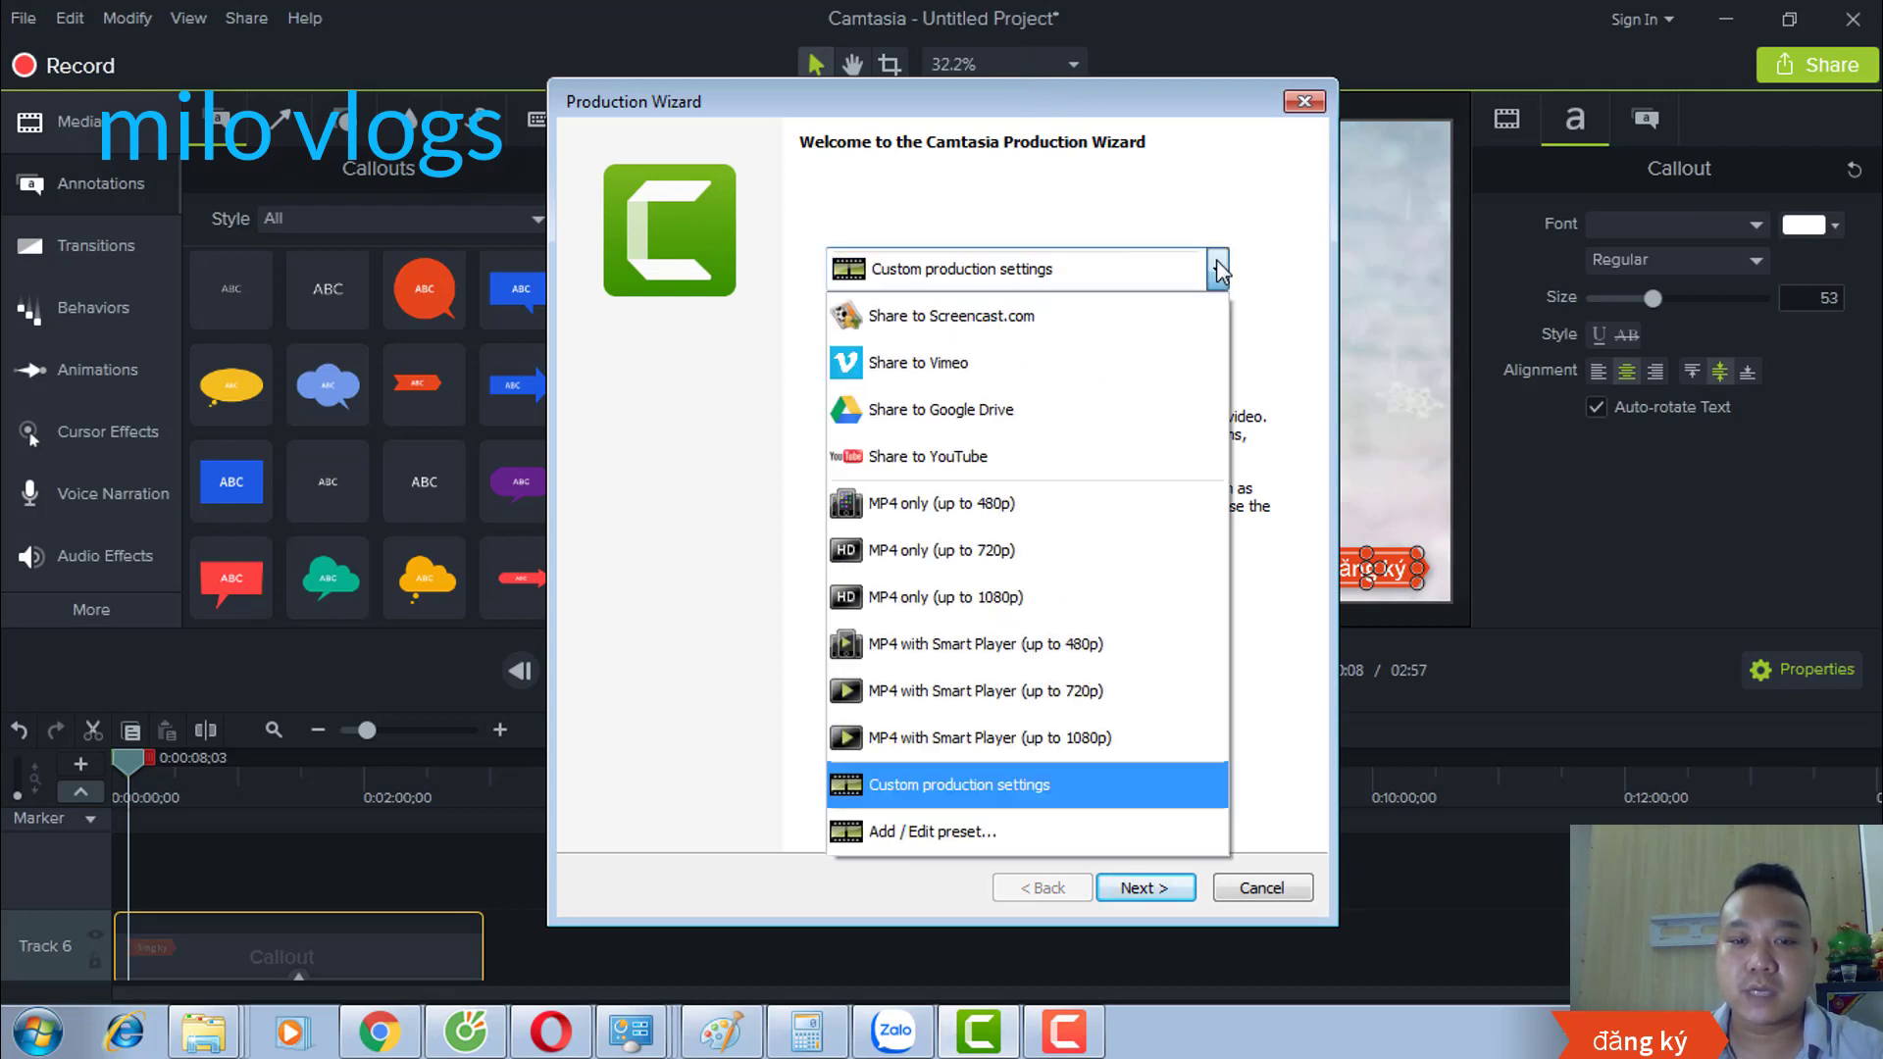
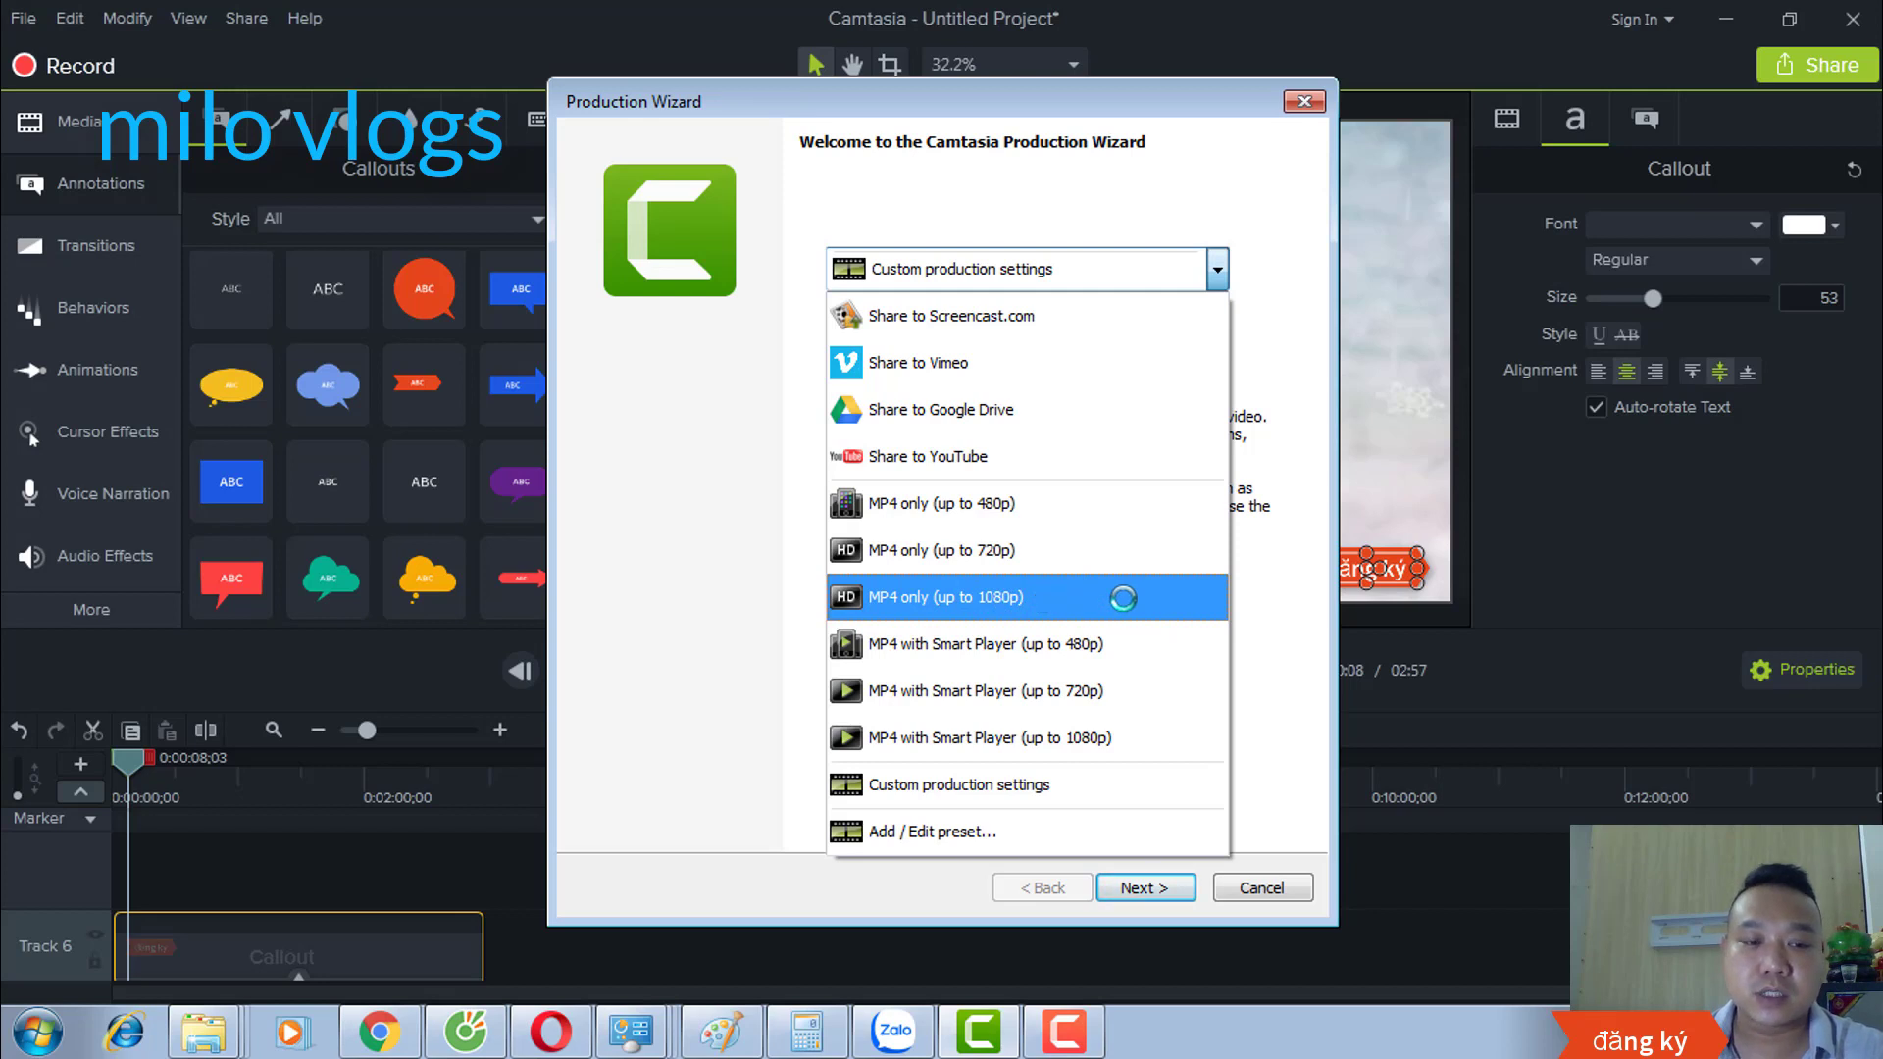
click(1040, 598)
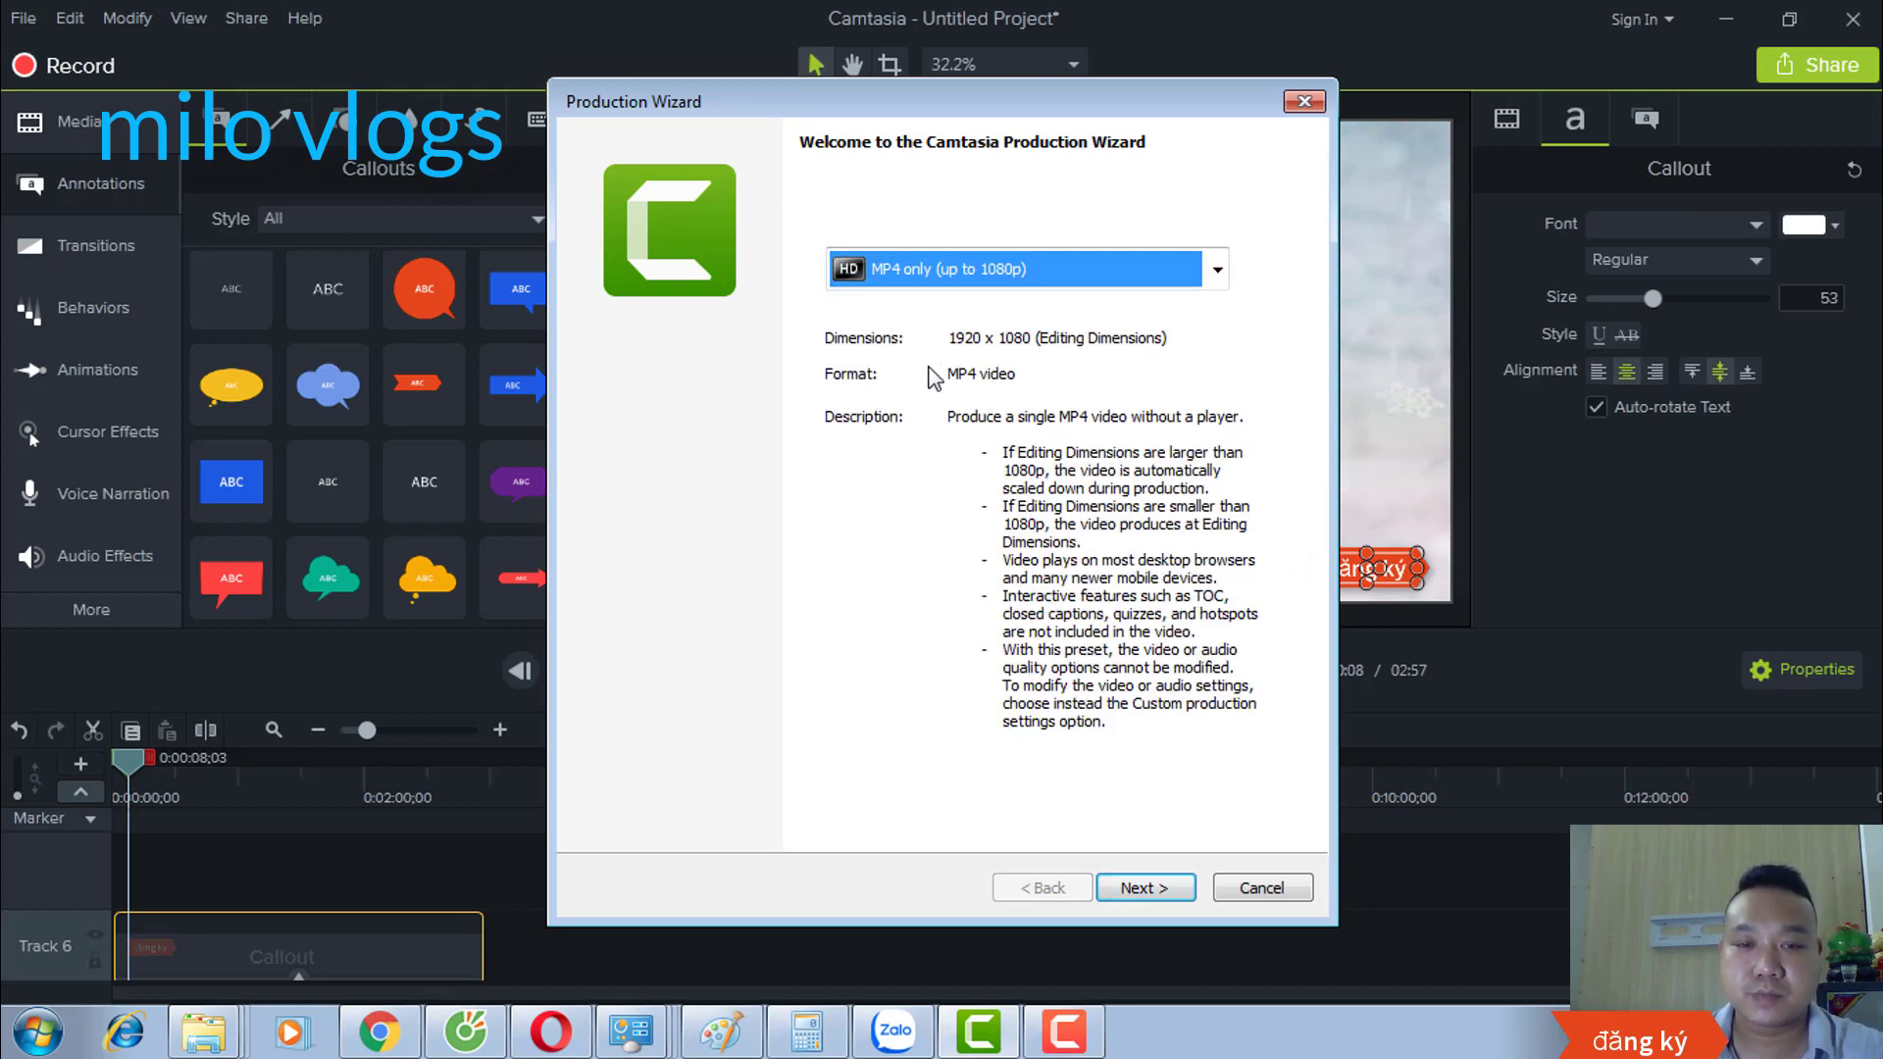
click(1139, 888)
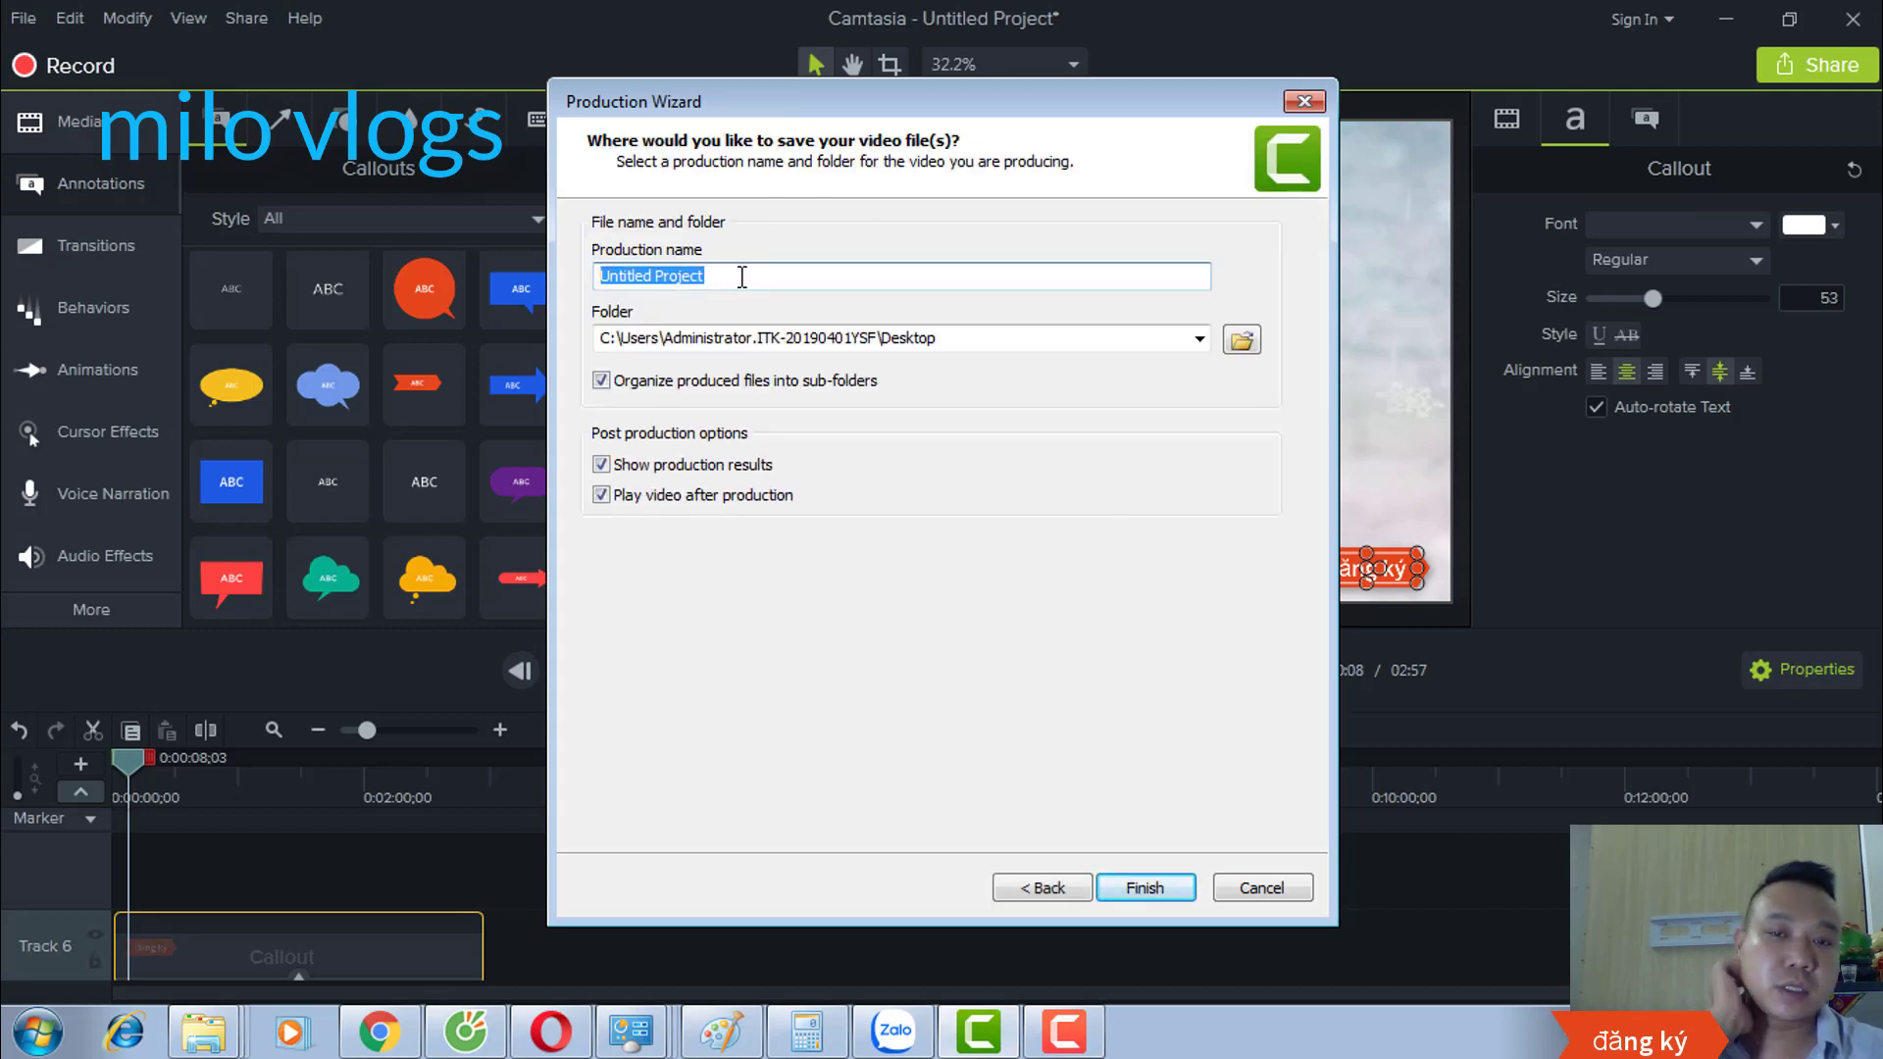
Step: Name the production "tobu turn it up", keep the Desktop as the save folder and start rendering the video
text(tou)
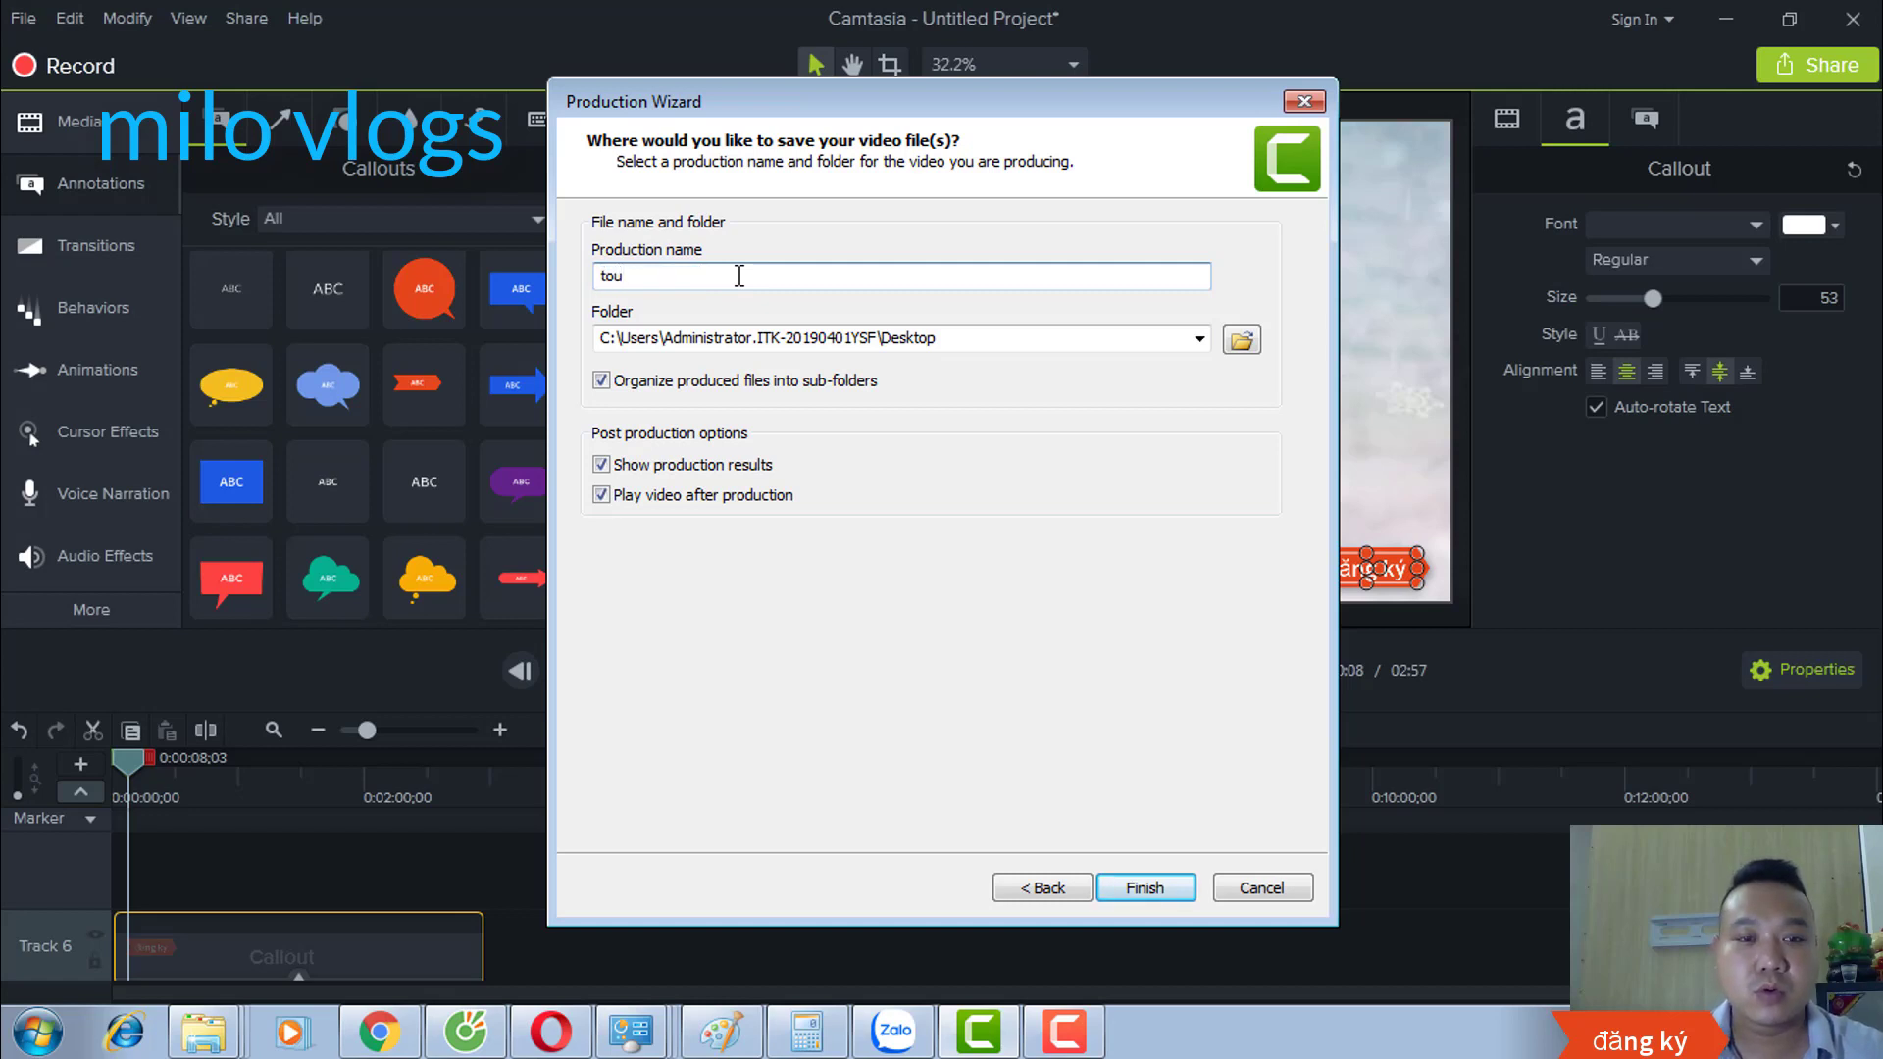
key(BackSpace)
text(bu)
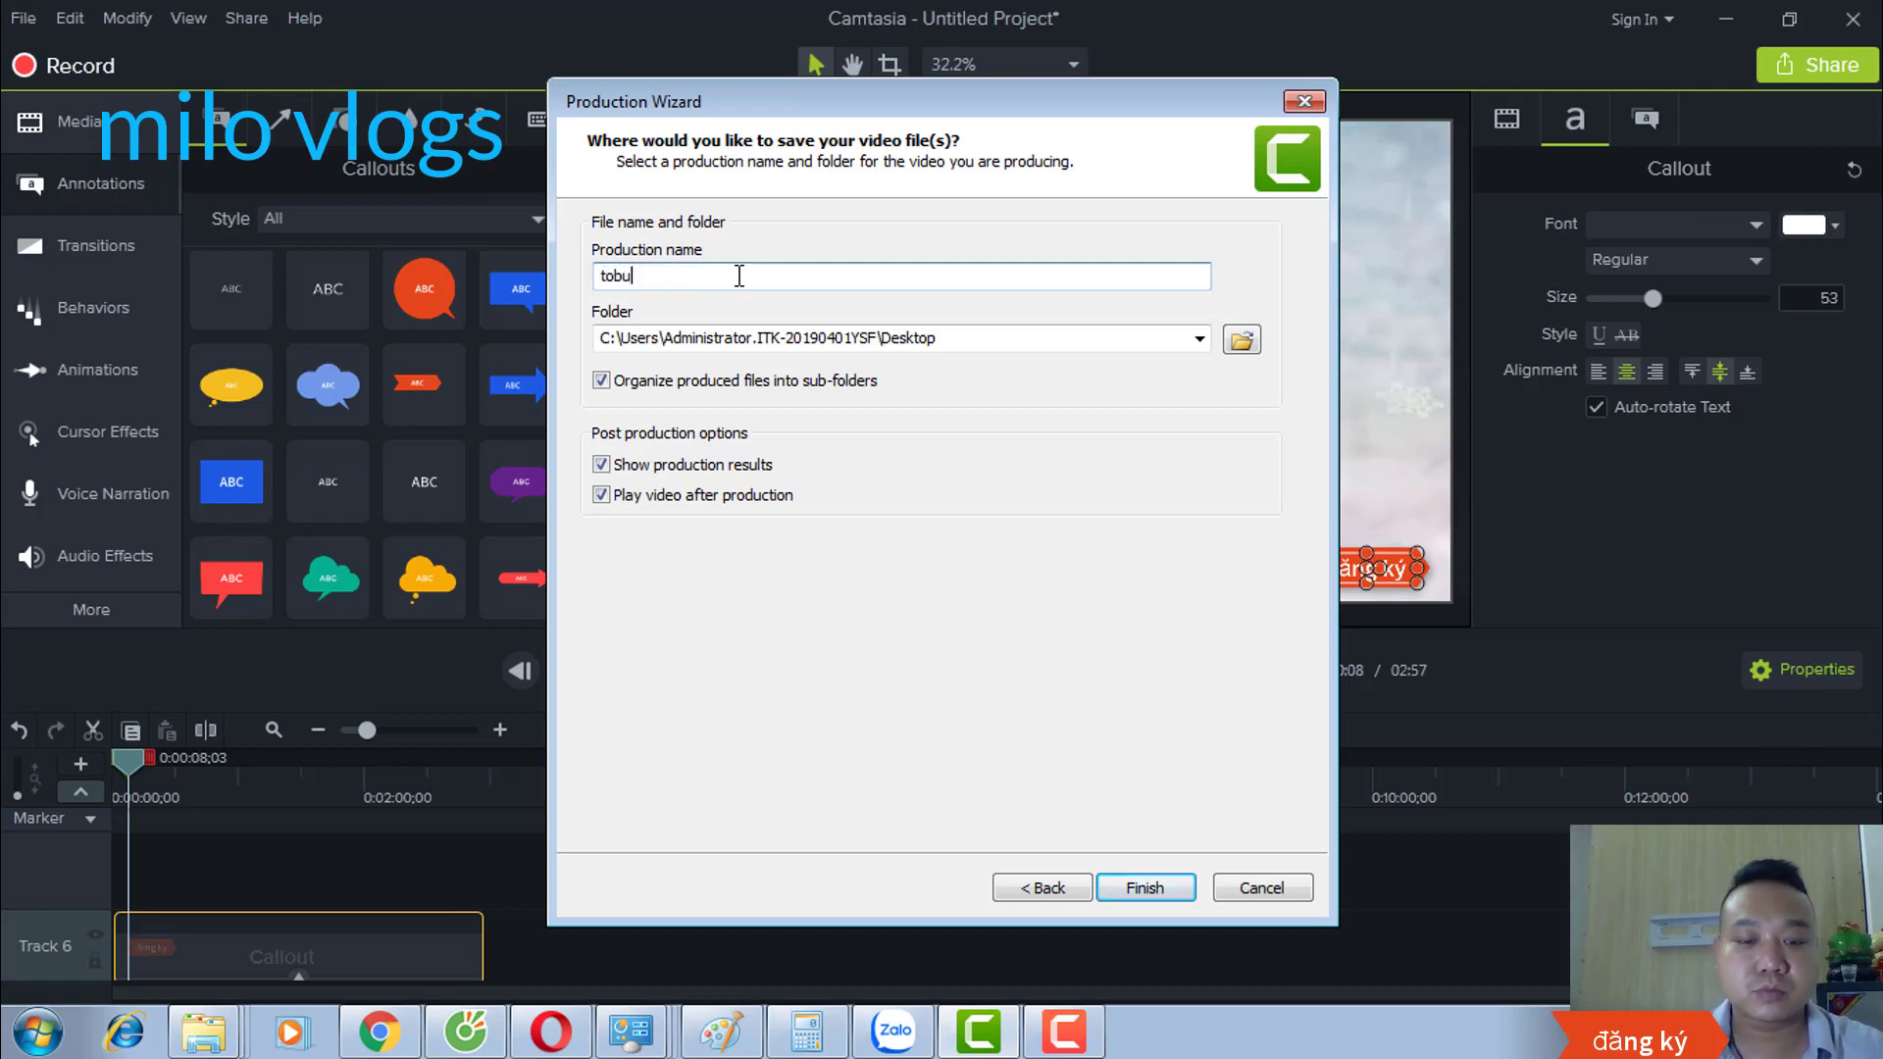
text( turn it up)
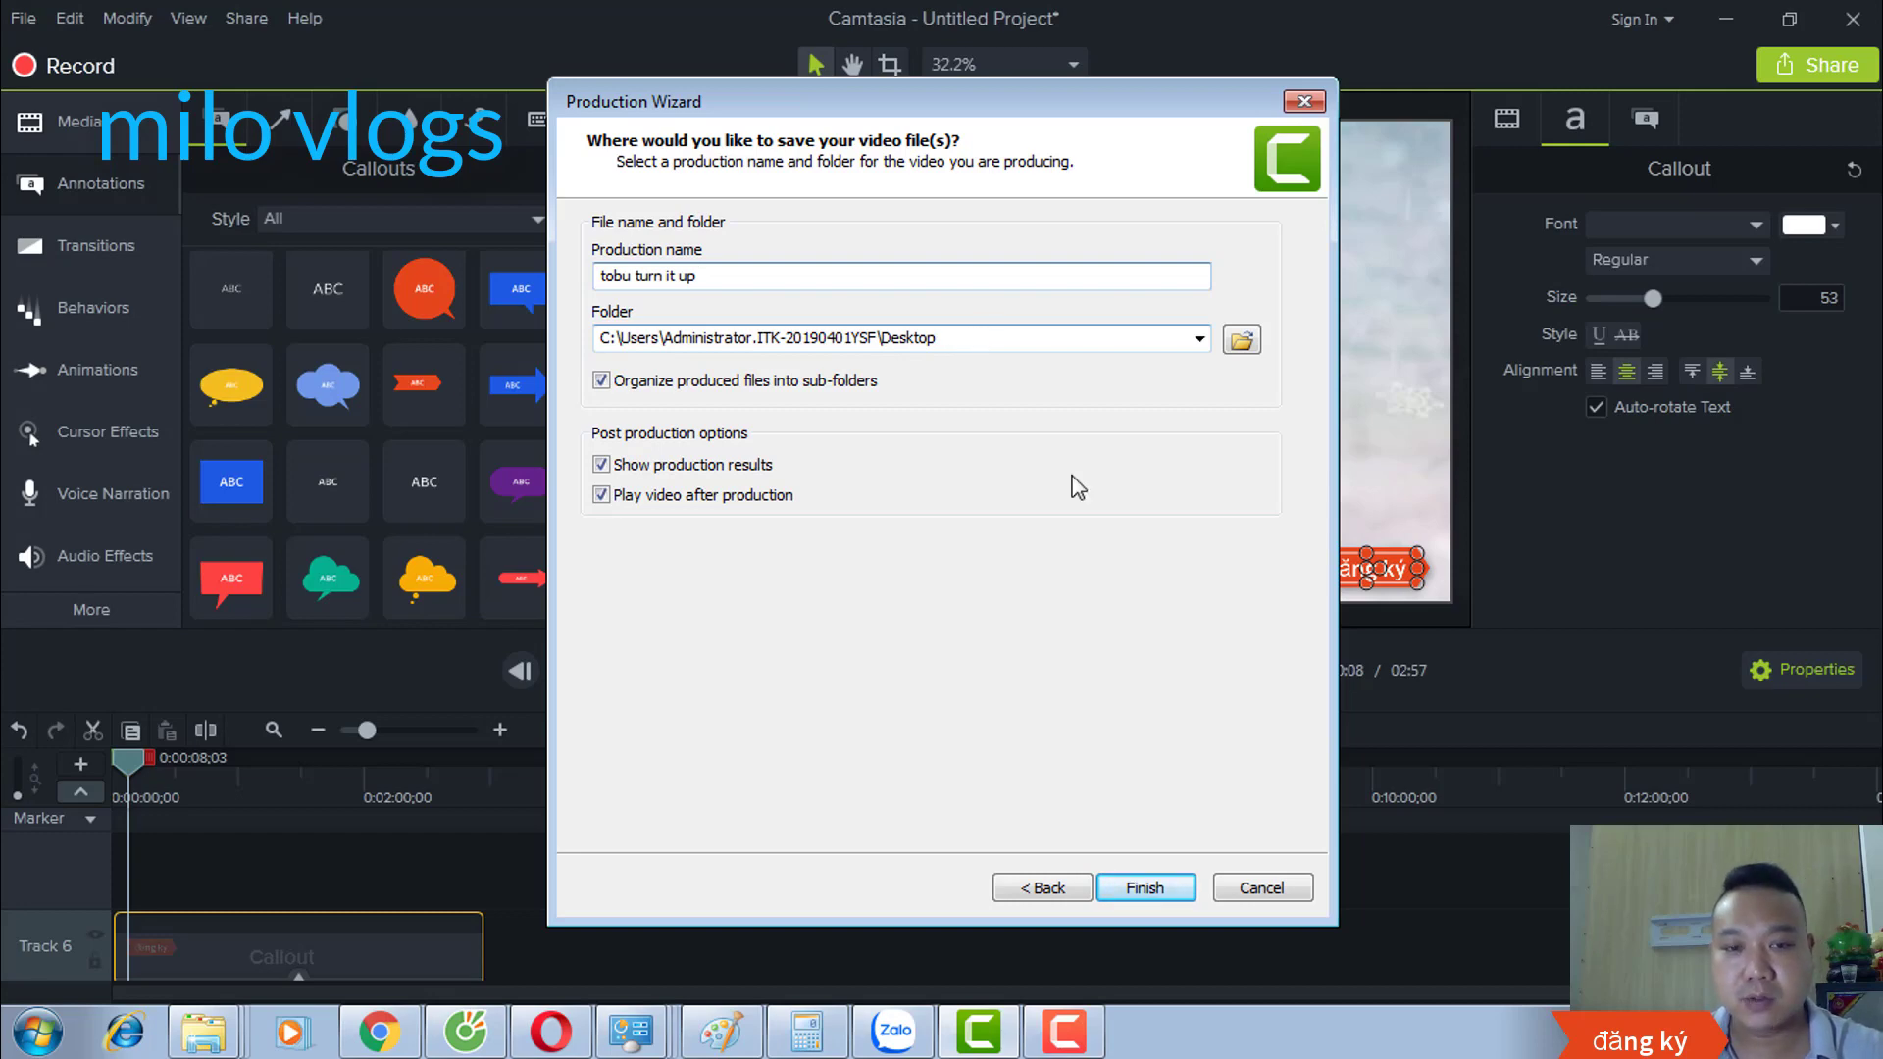
click(1145, 888)
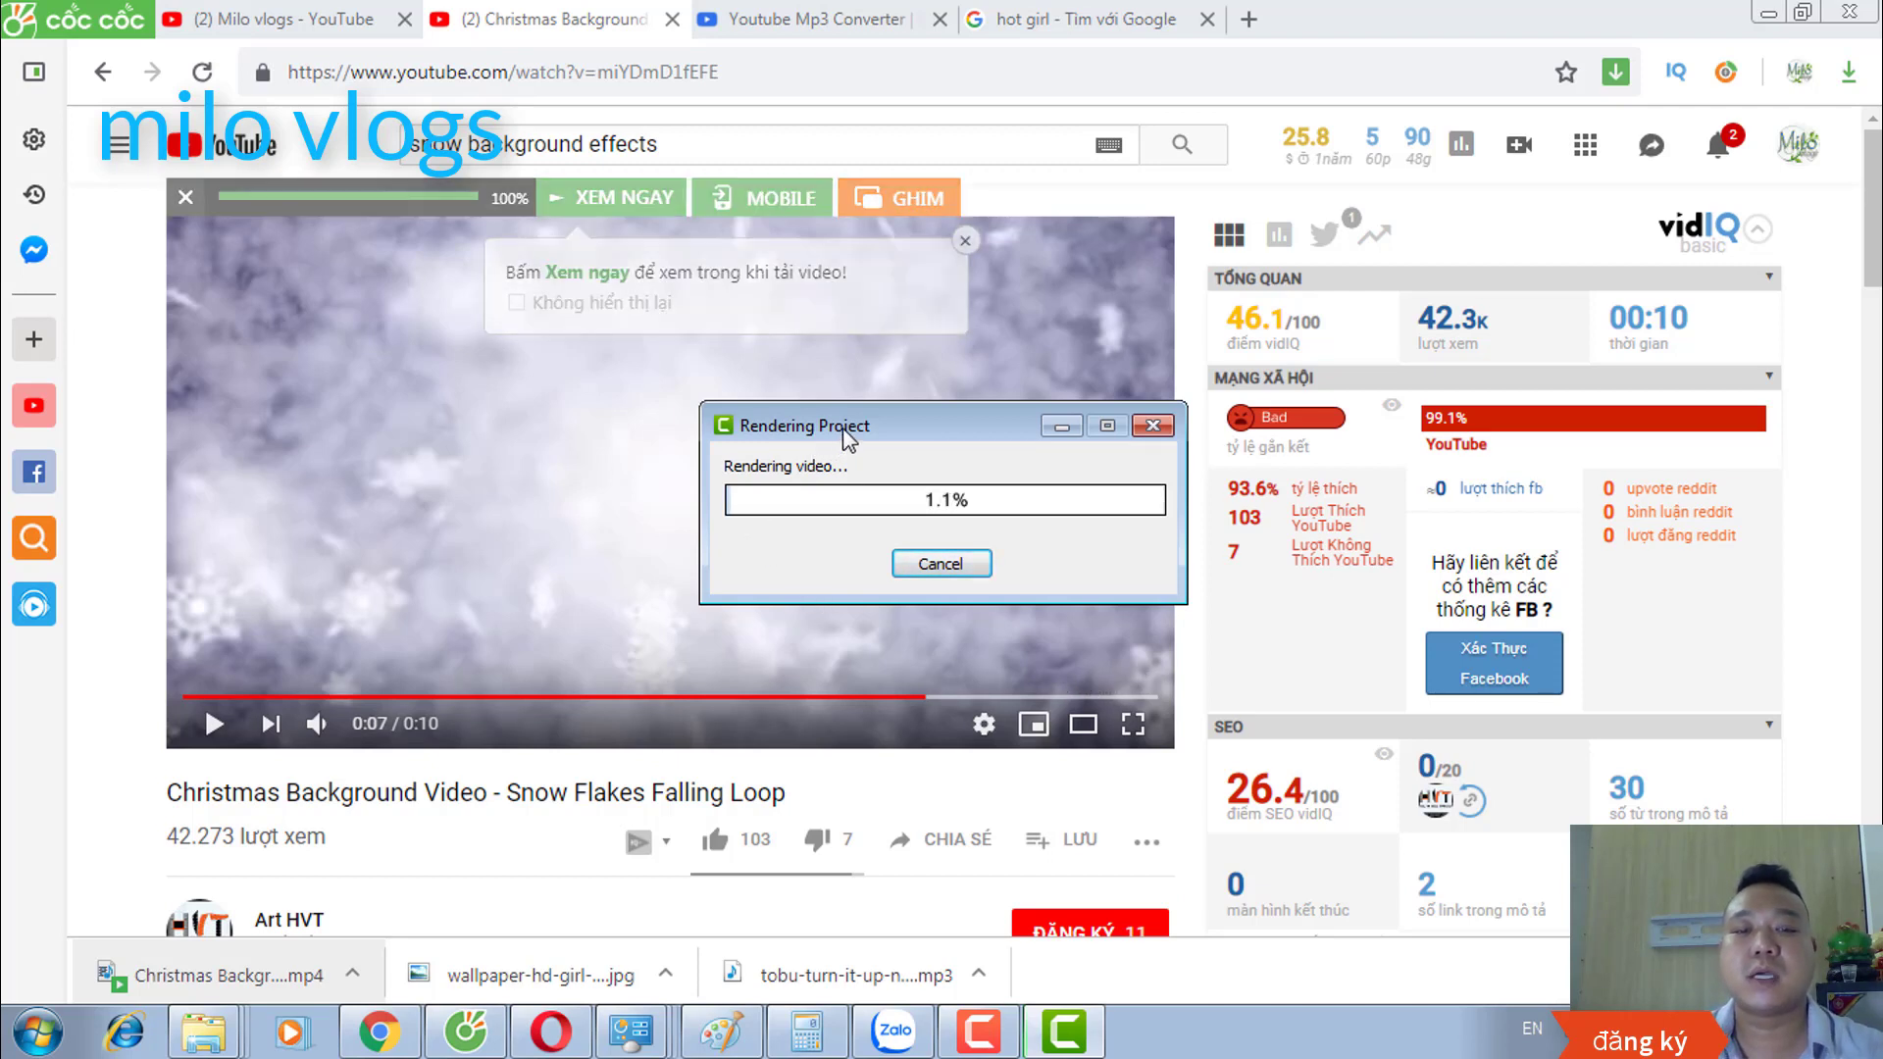
drag(853, 430, 924, 357)
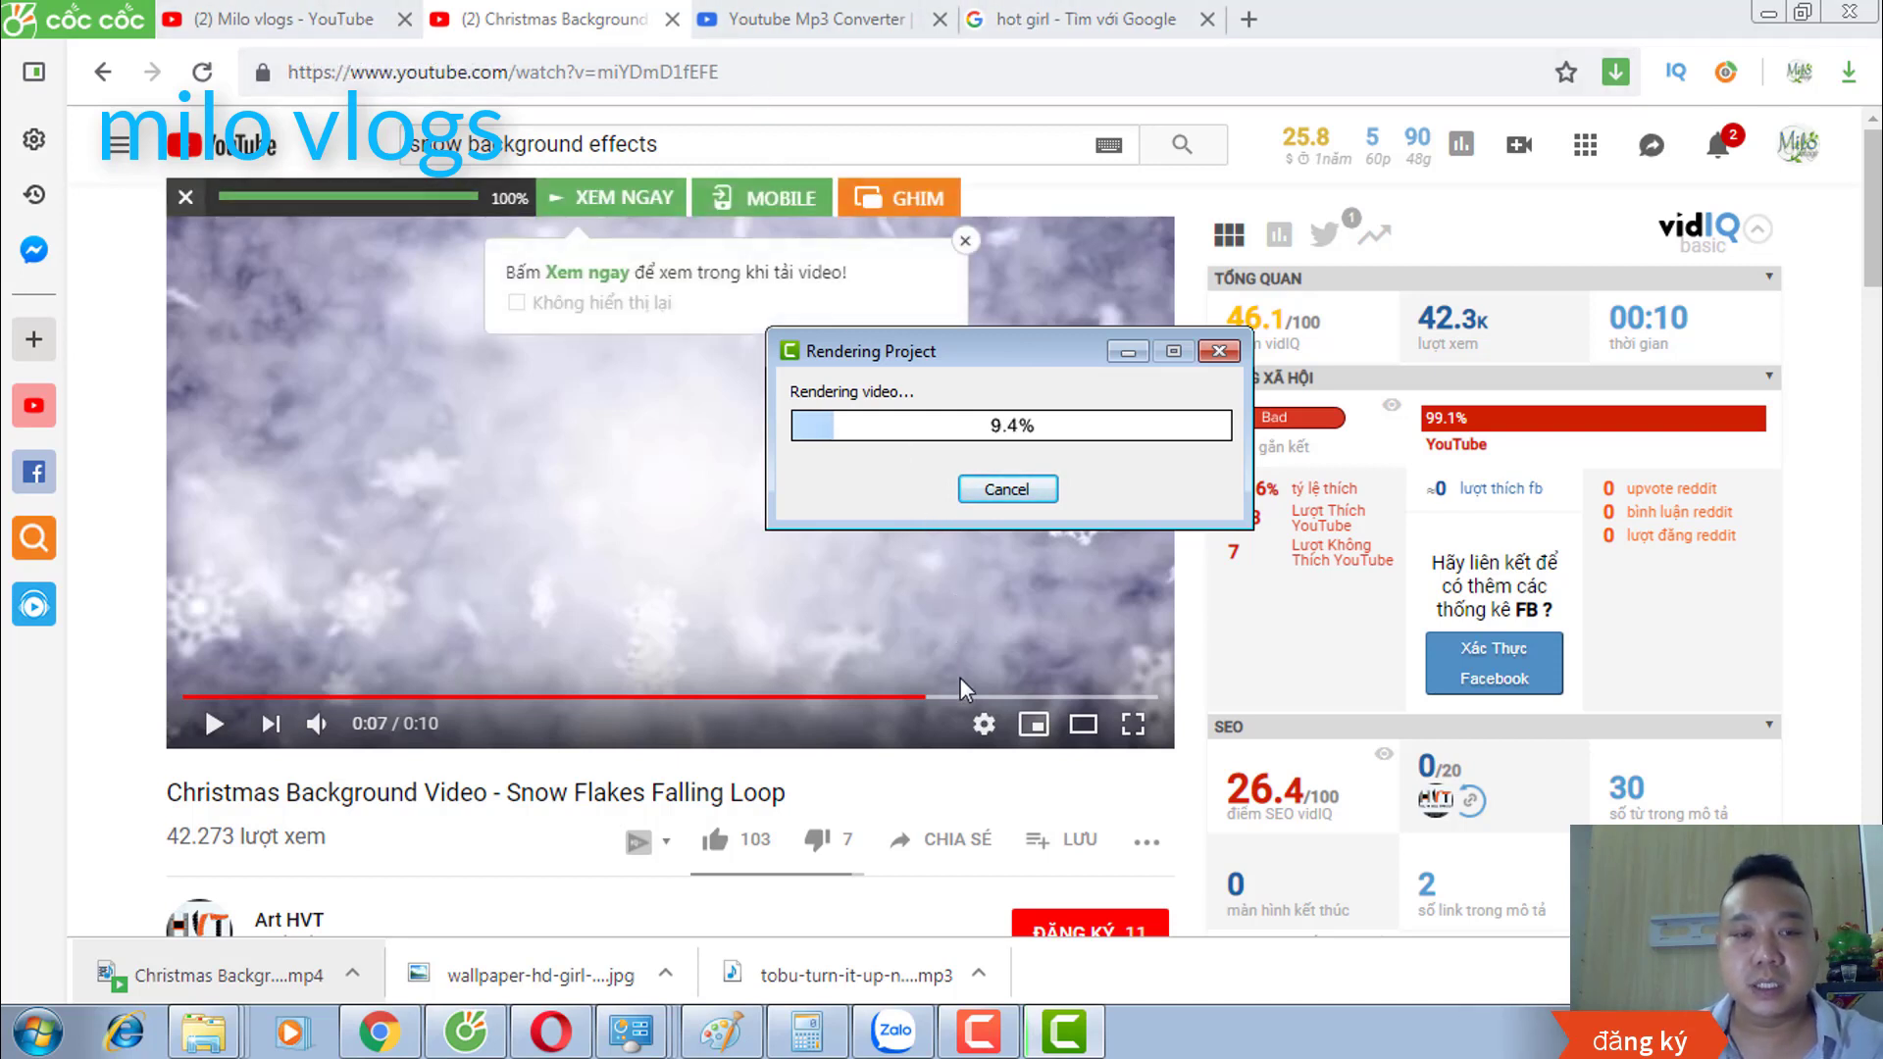
drag(977, 345, 956, 414)
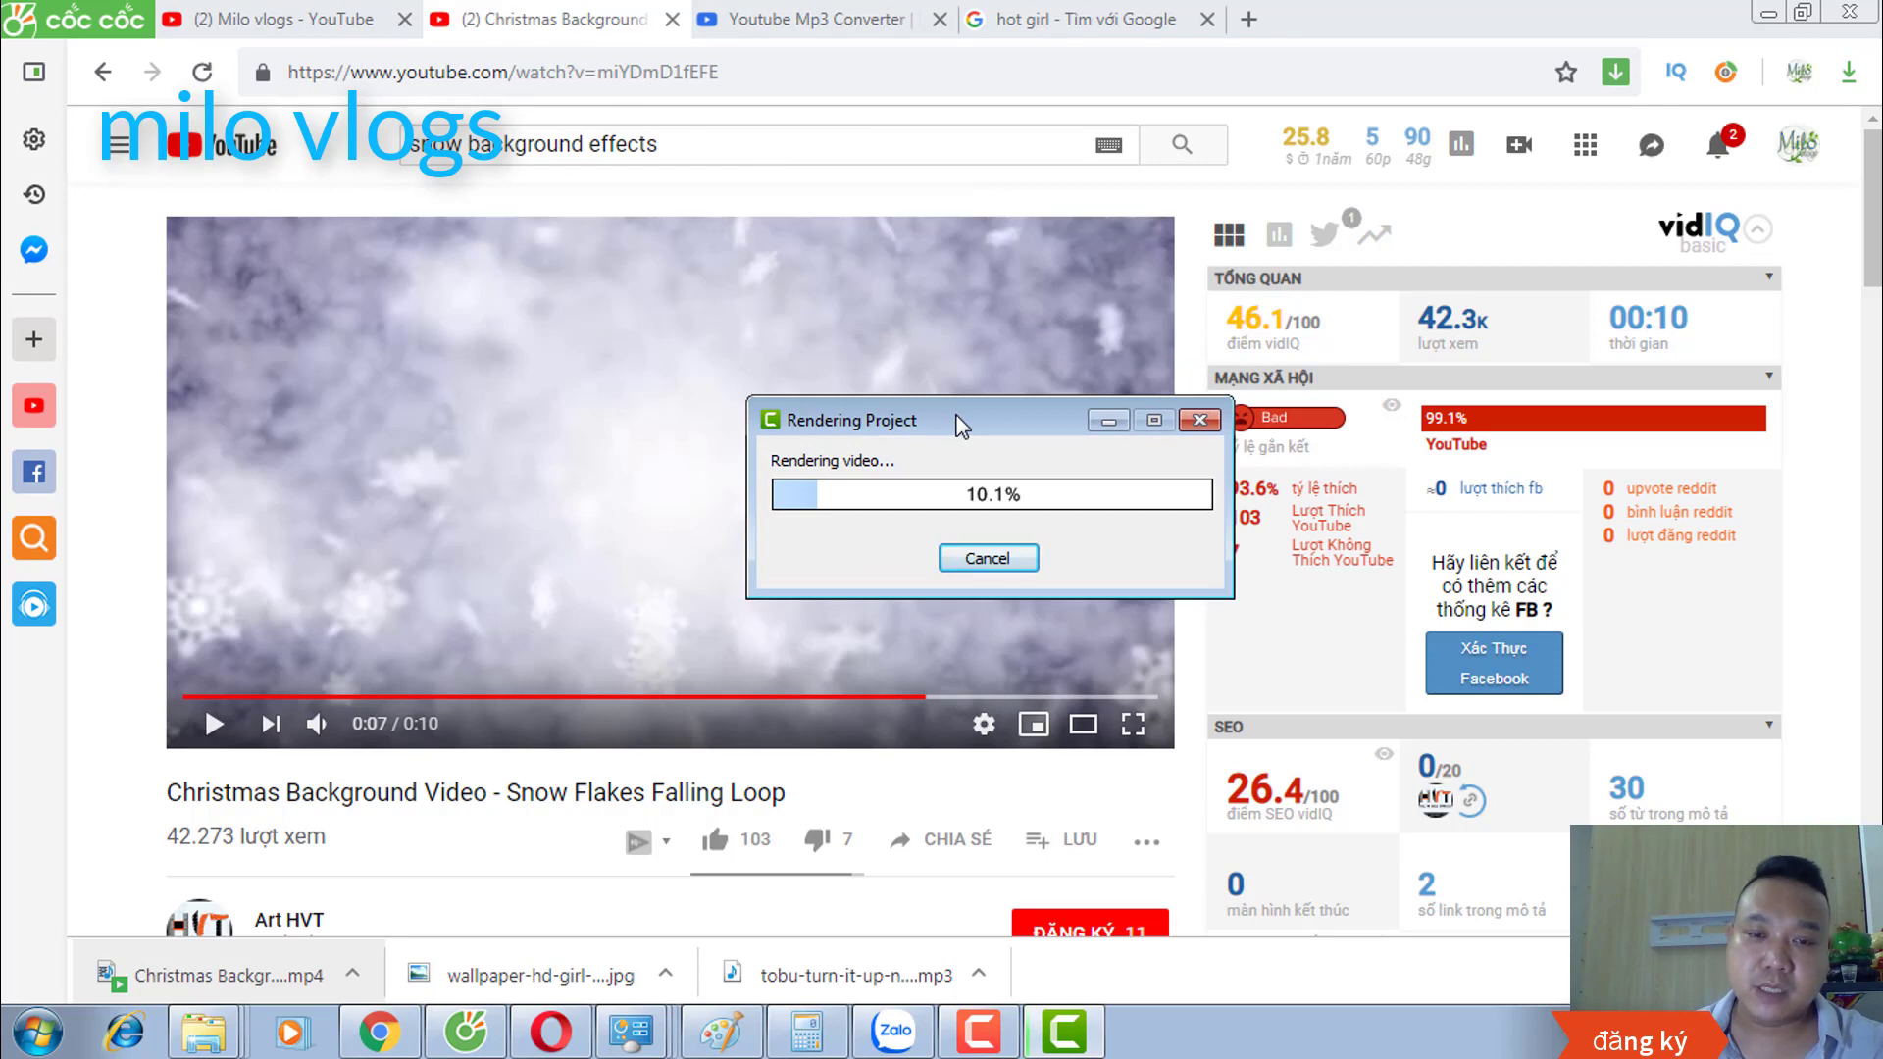